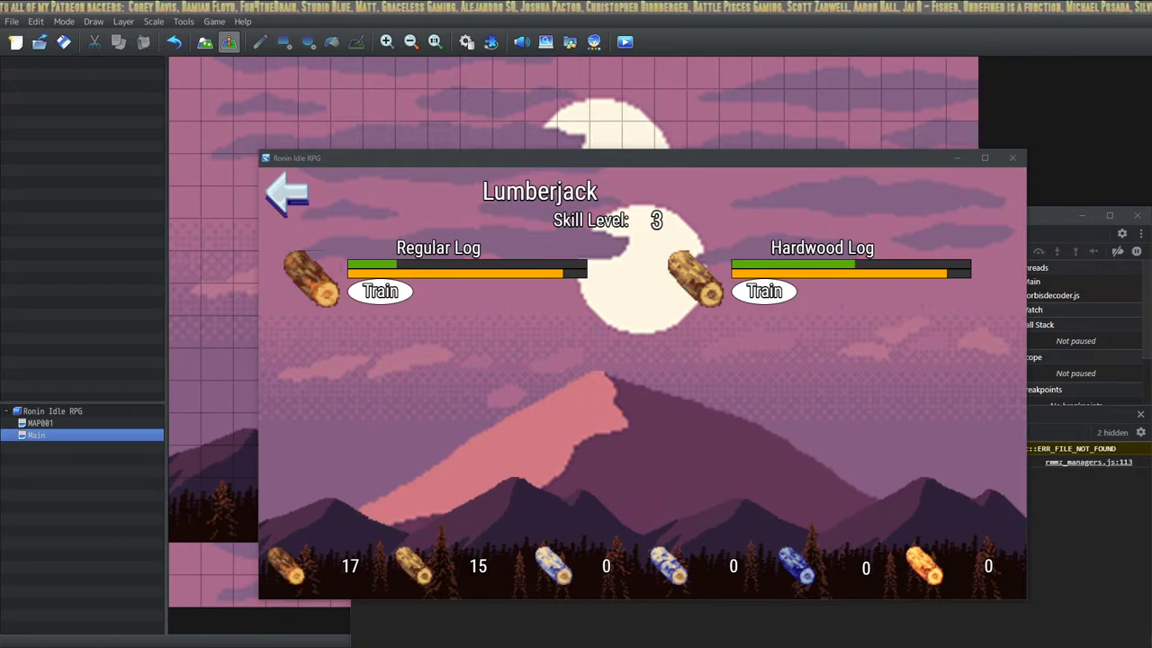
Close the running playtest and examine the installed VisuMZ and SRD HUD Maker plugins in the Plugin Manager.
key("F12")
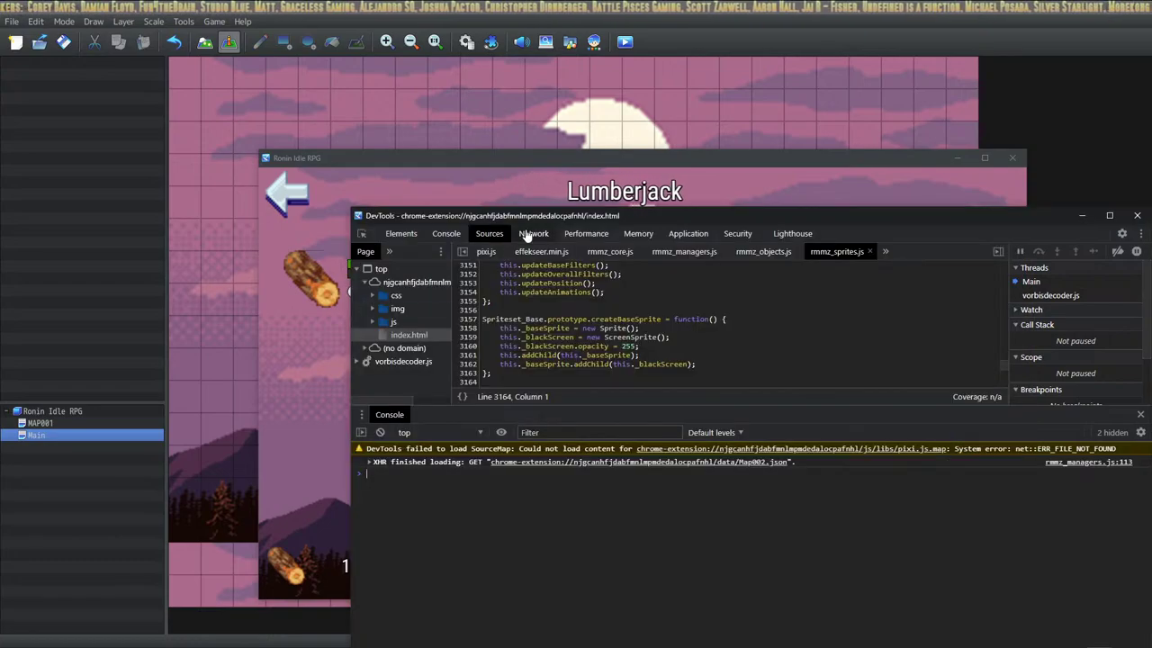
key("alt+F4")
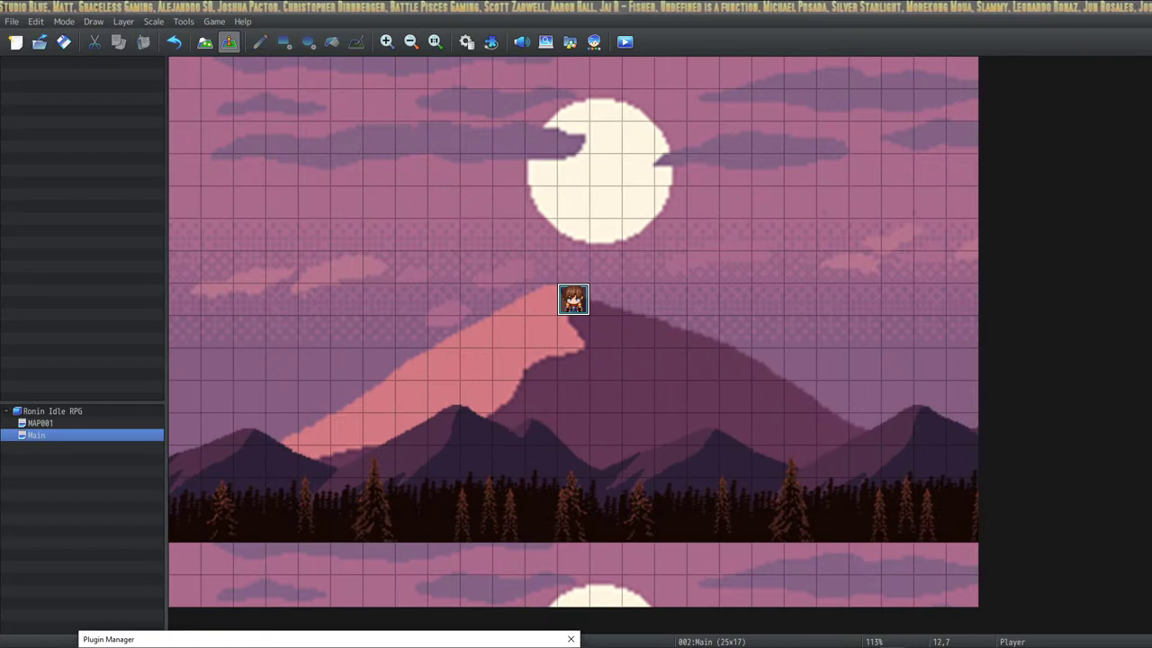
key("F10")
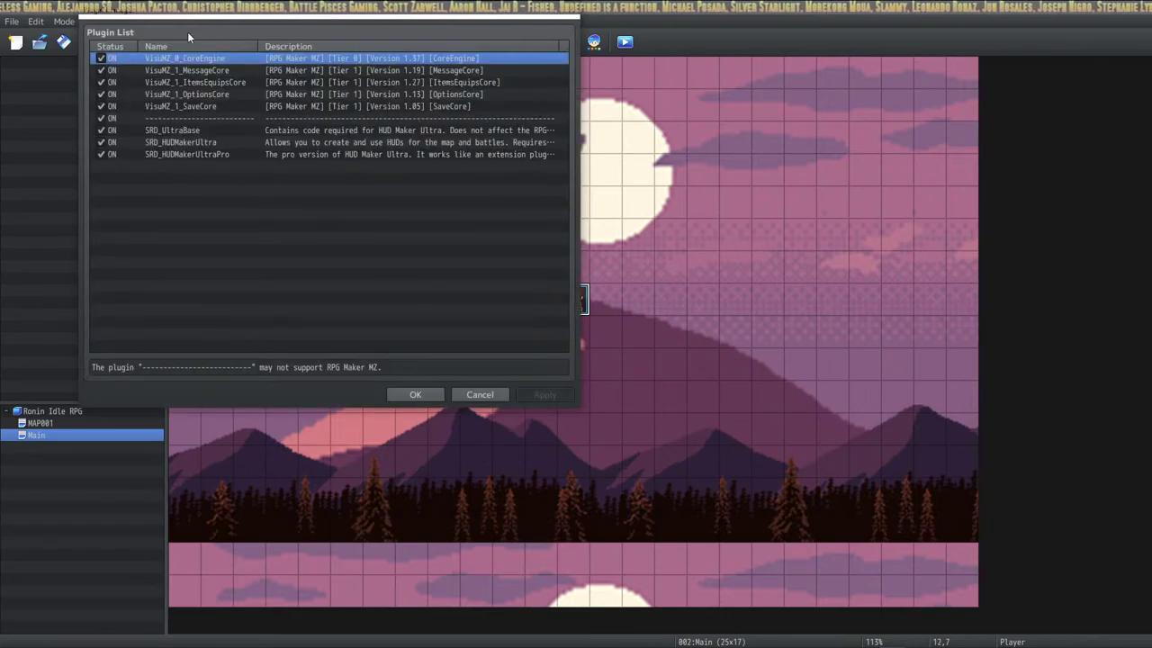
left_click_drag(191, 20, 514, 124)
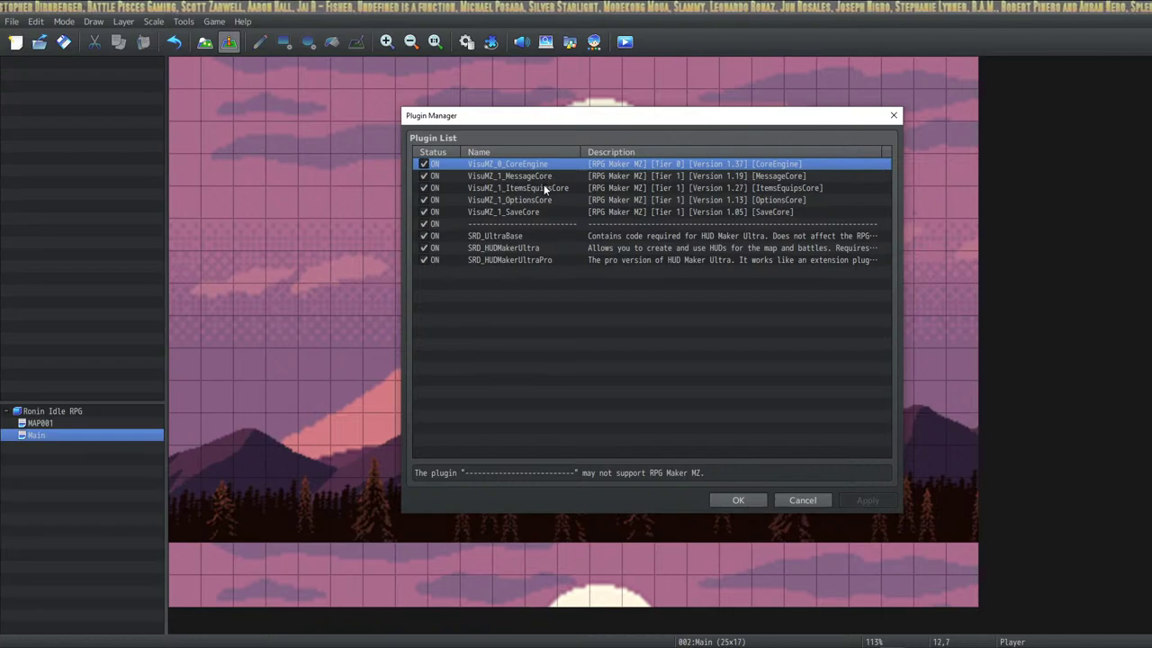
left_click(545, 176)
left_click(553, 188)
left_click(560, 200)
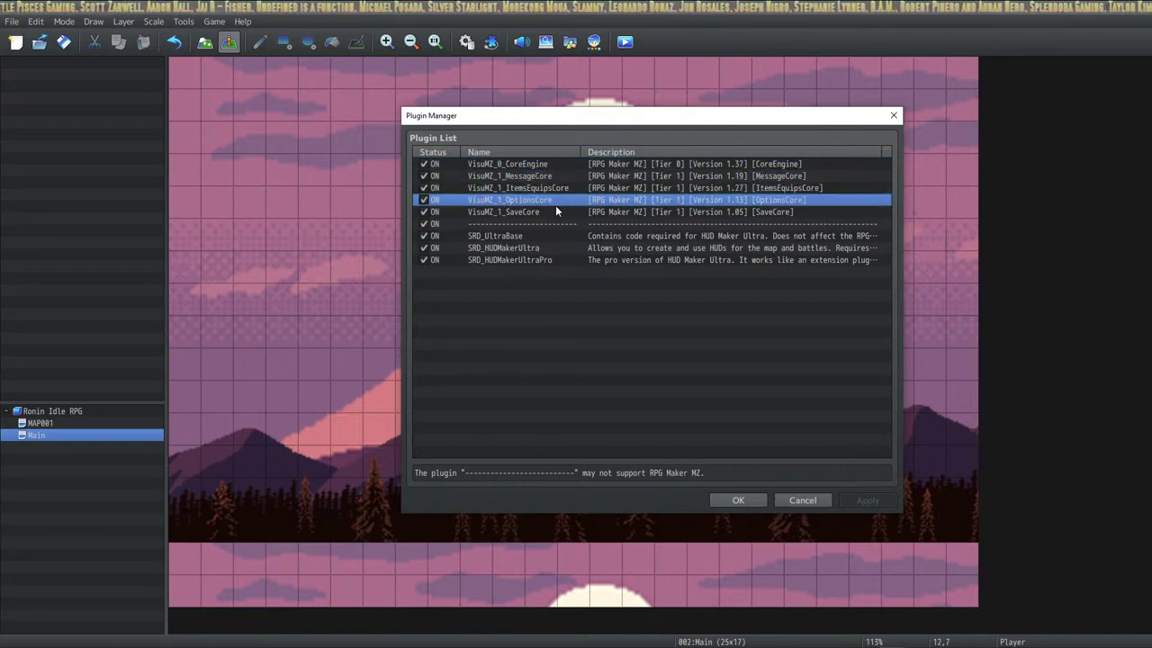
left_click(550, 210)
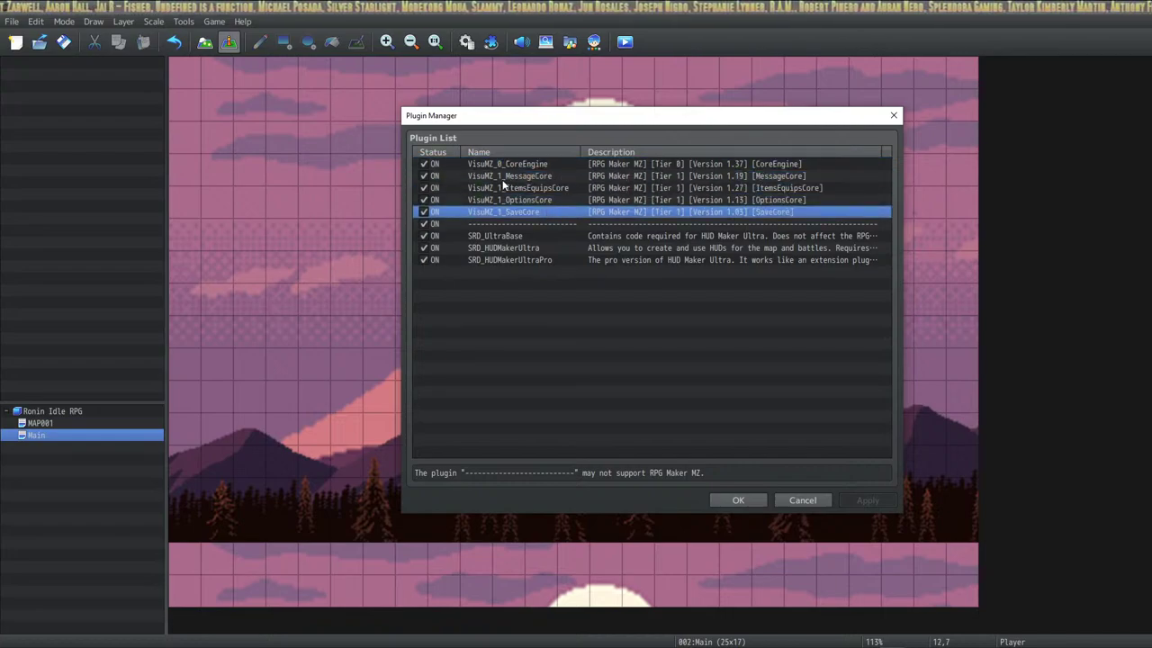
left_click(518, 236)
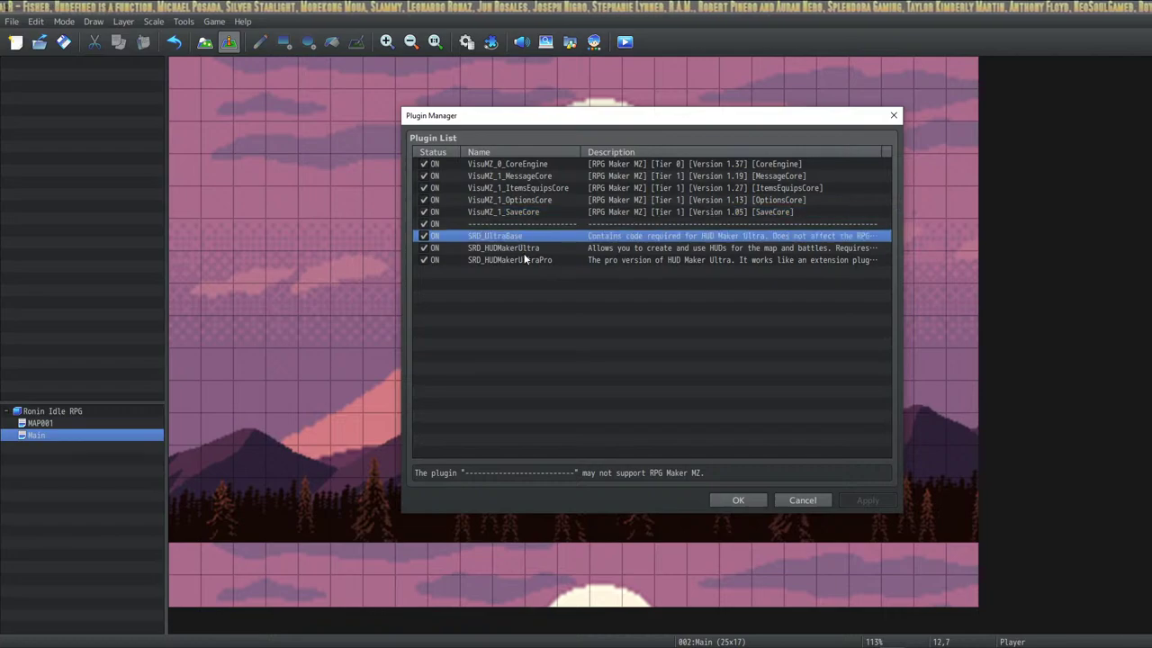
left_click(532, 248)
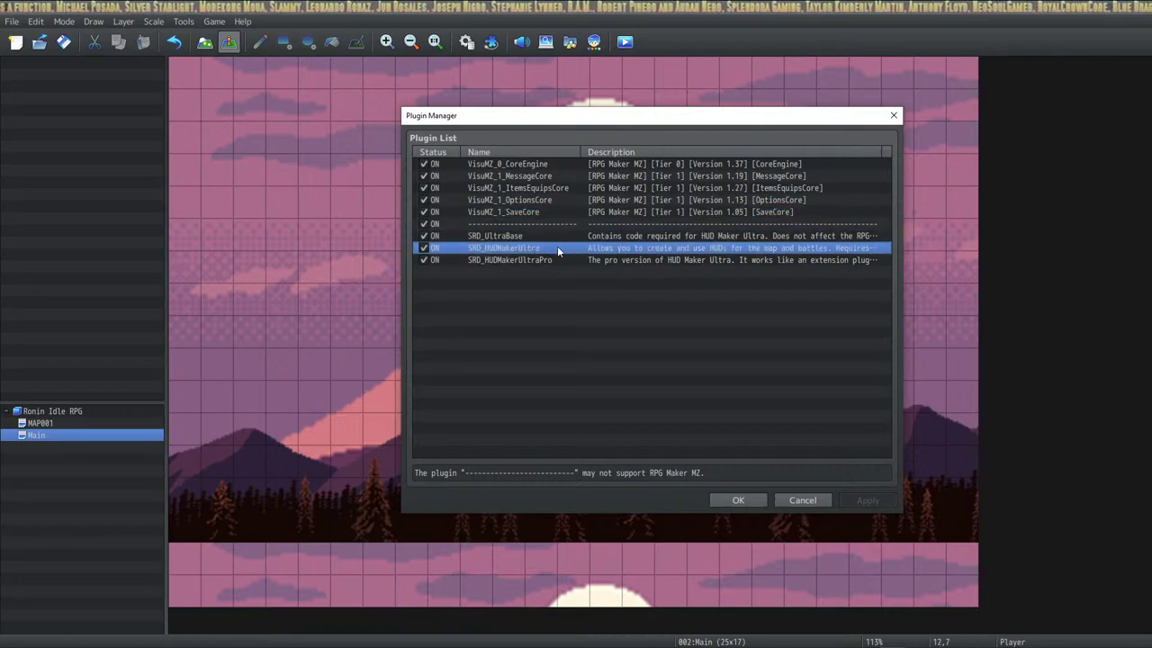
left_click(550, 262)
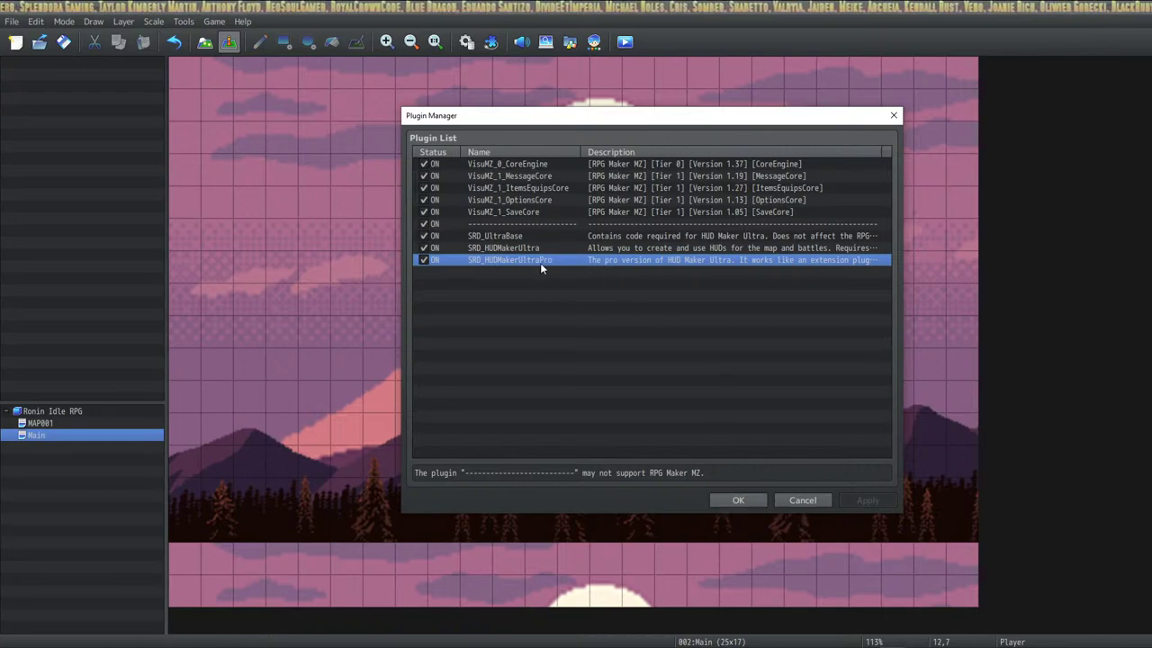
left_click(731, 500)
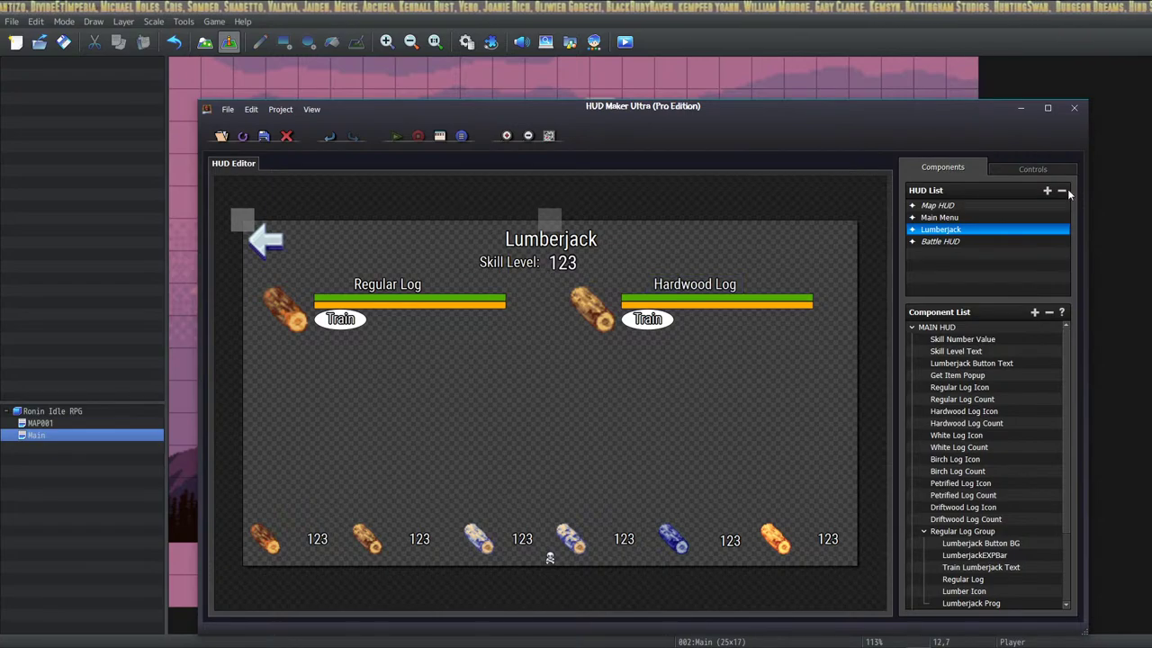
In the Lumberjack HUD, delete the Hardwood Log's orange EXP bar and lower its green progress bar and name label slightly.
left_click(940, 218)
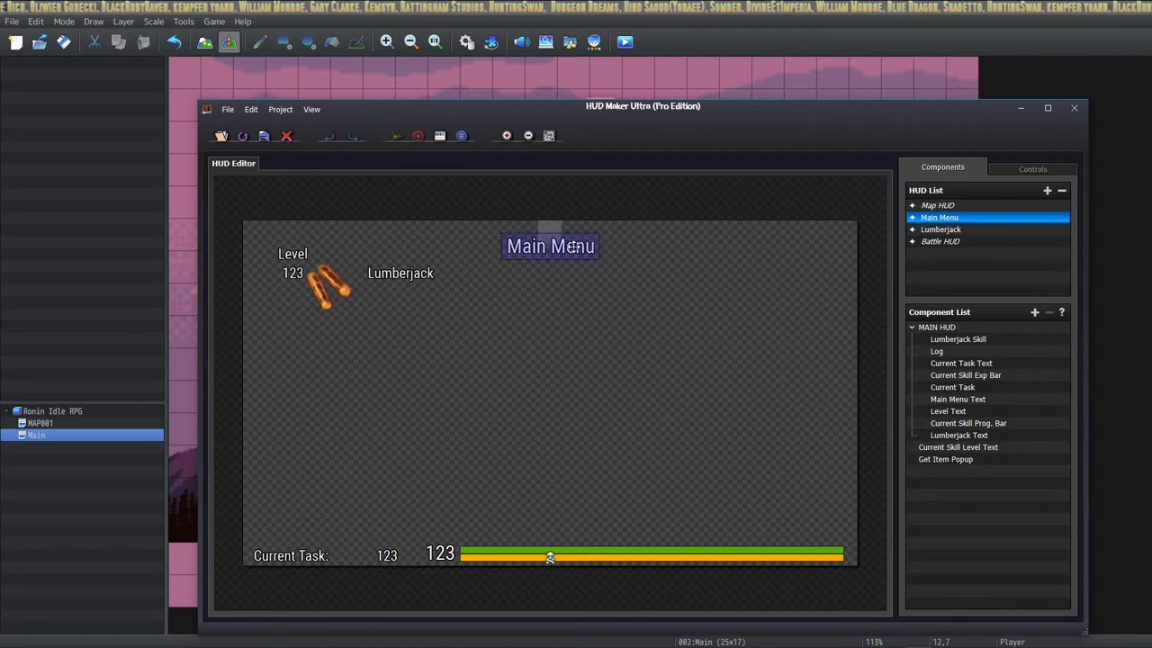
left_click(955, 232)
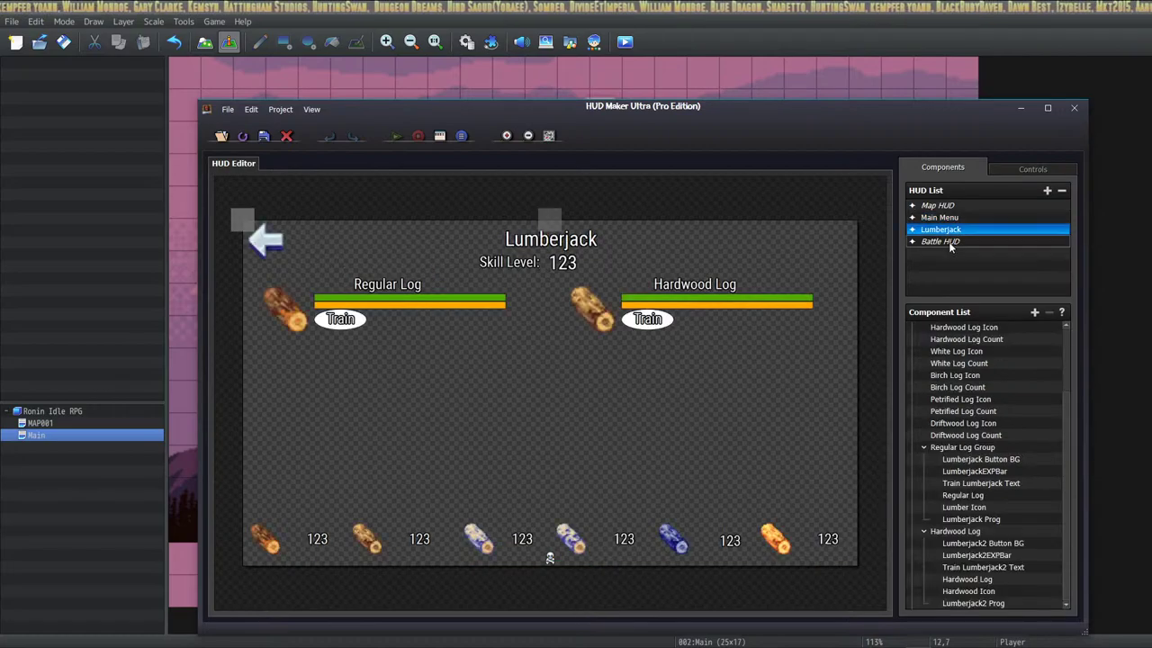
left_click(684, 305)
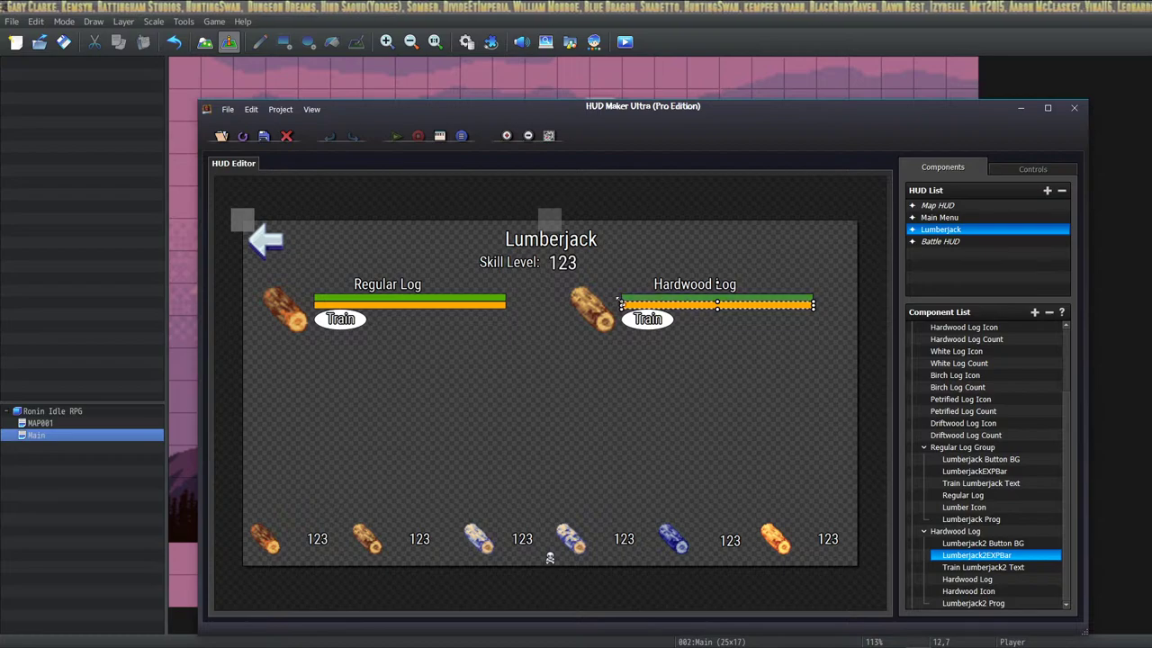
left_click(409, 302)
left_click(647, 305)
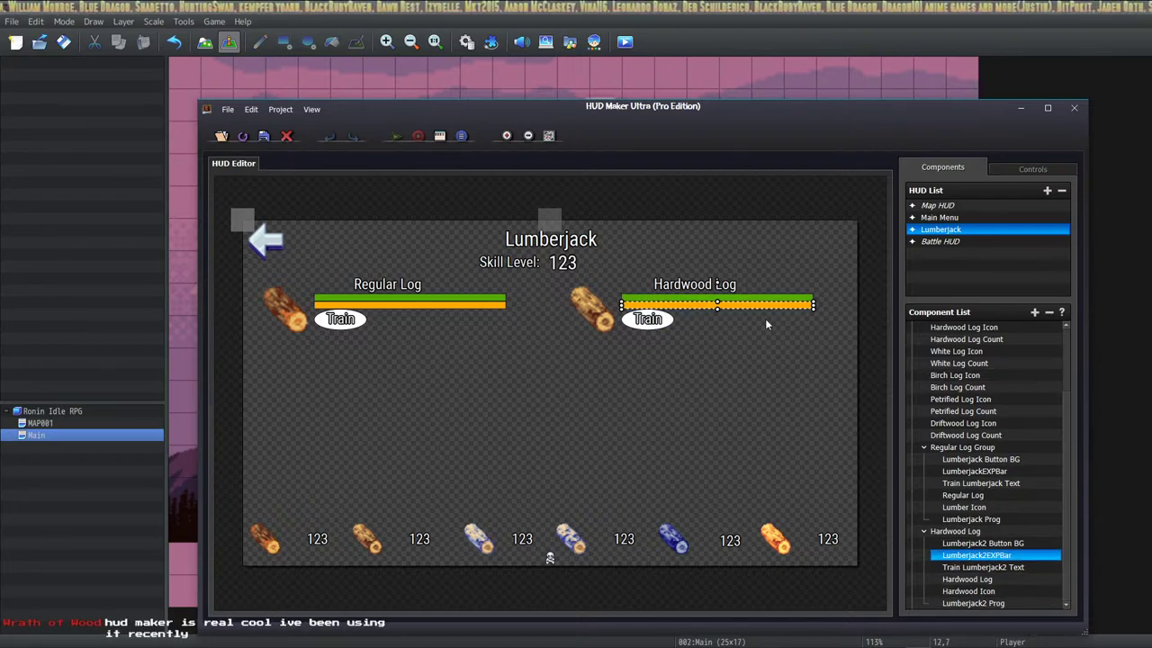
key("Delete")
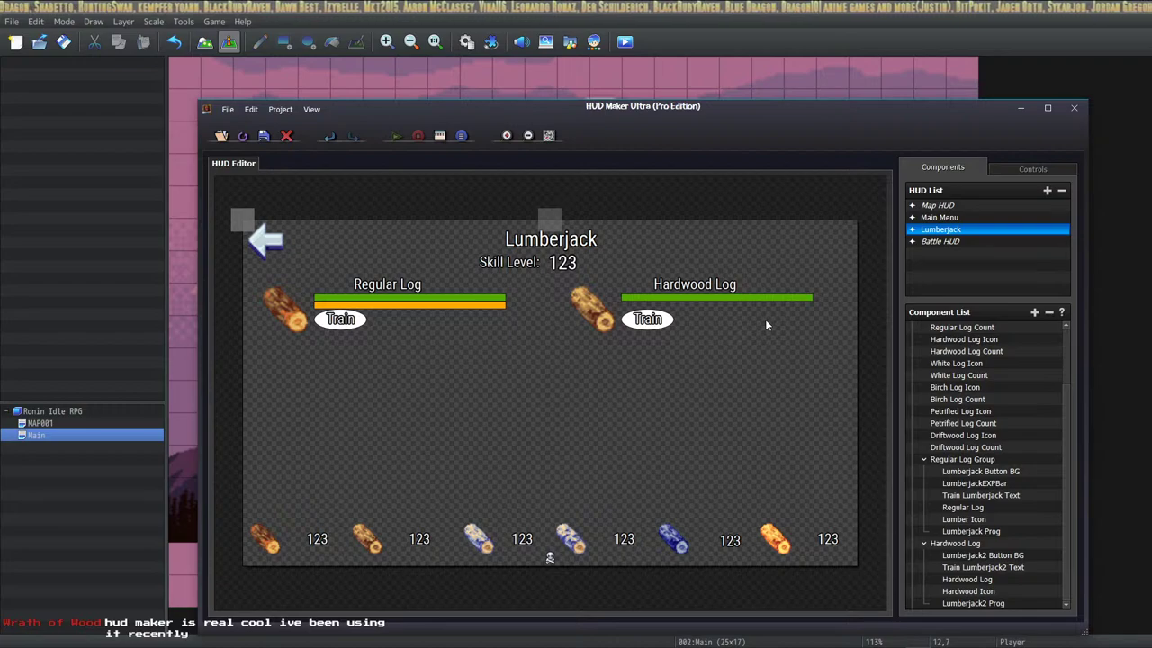
left_click(701, 297)
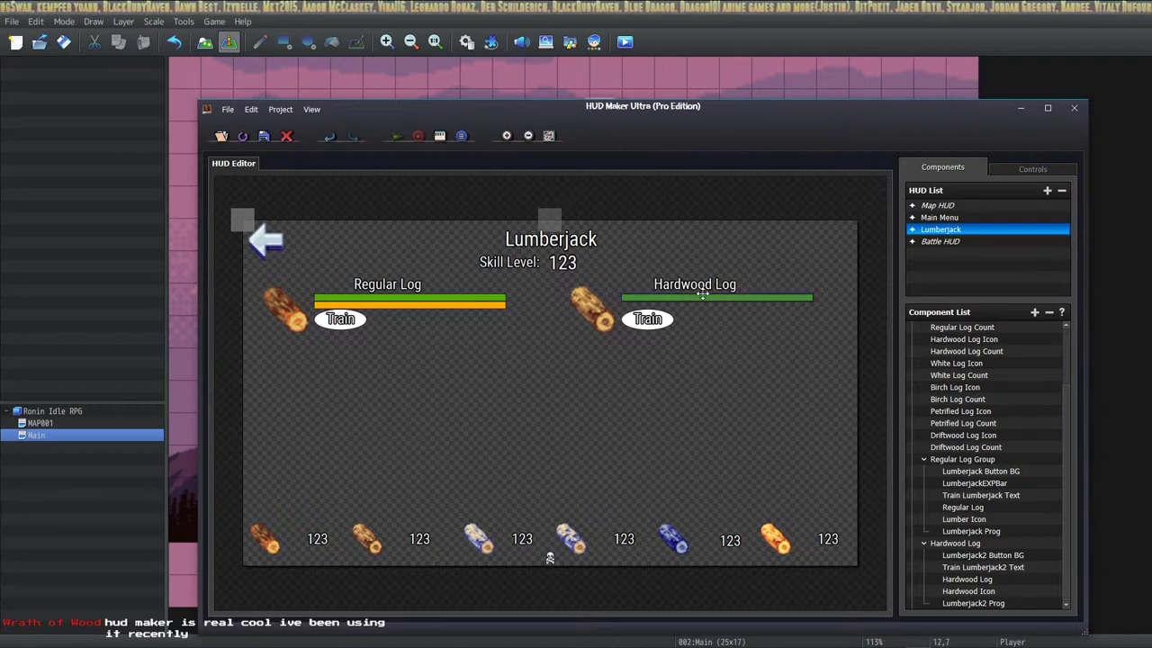
left_click_drag(717, 297, 694, 292)
Move the Regular Log's orange EXP bar to just above the row of log counts and set its width to 800.
left_click(409, 304)
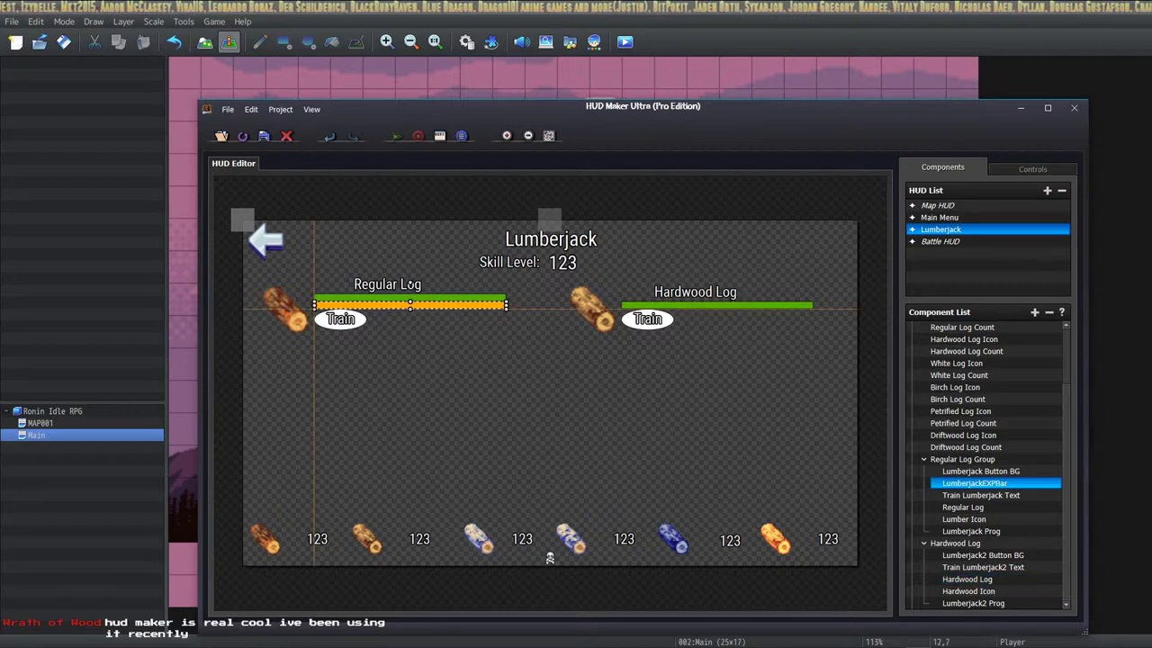
left_click_drag(409, 304, 755, 486)
double_click(683, 509)
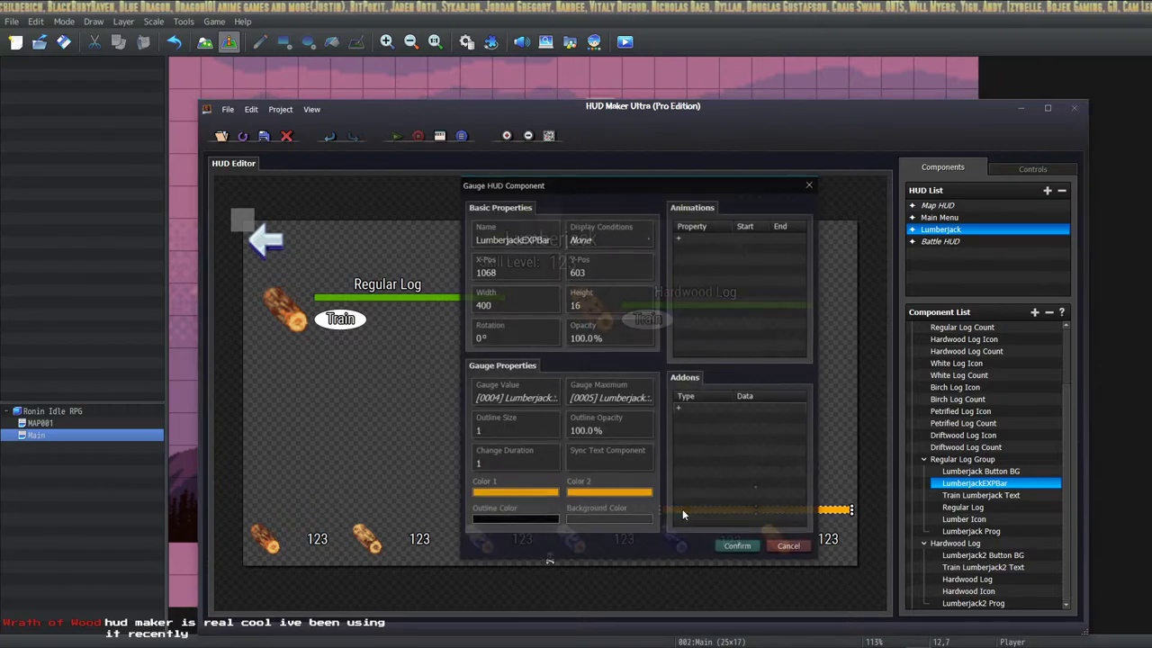
double_click(501, 306)
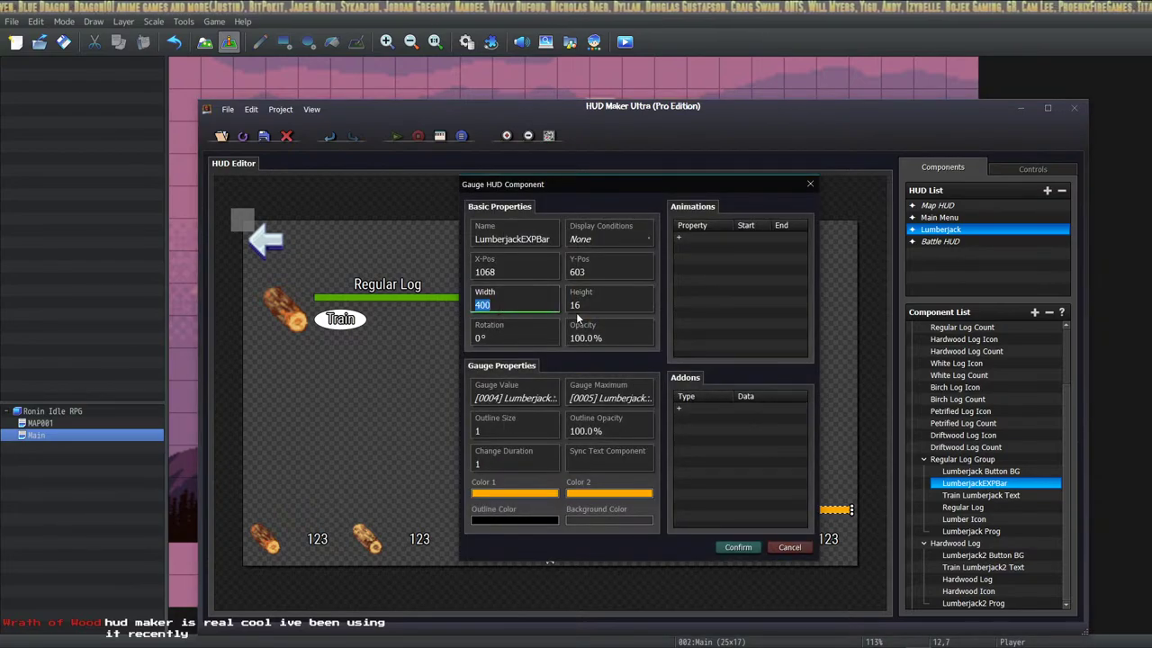
type("80")
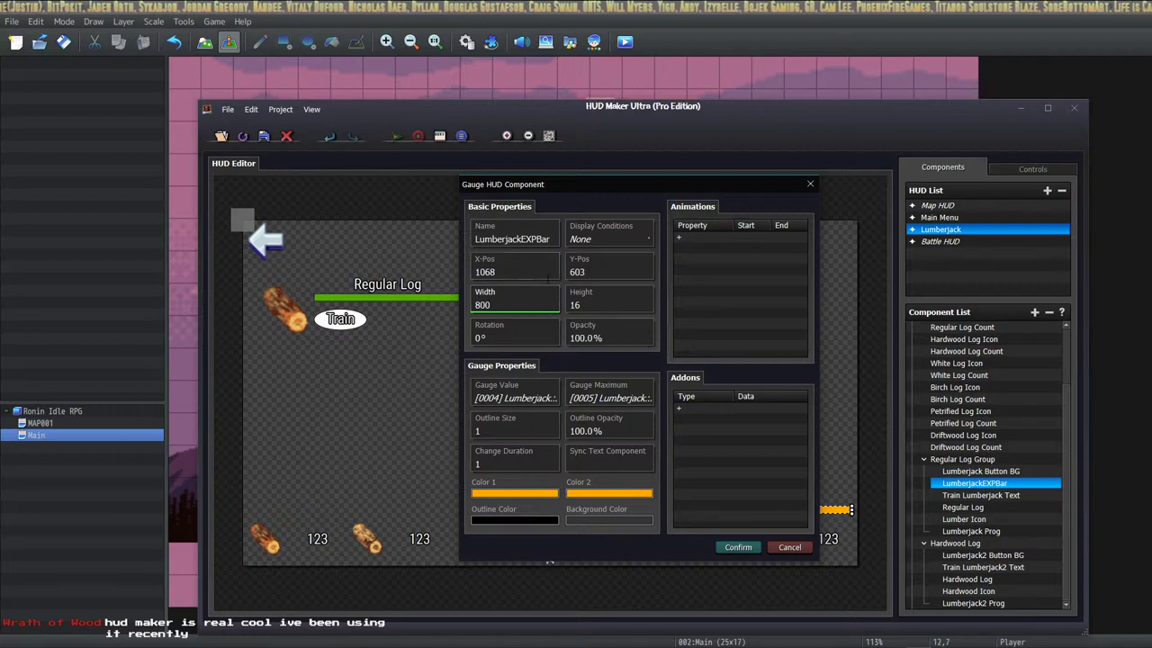
double_click(541, 271)
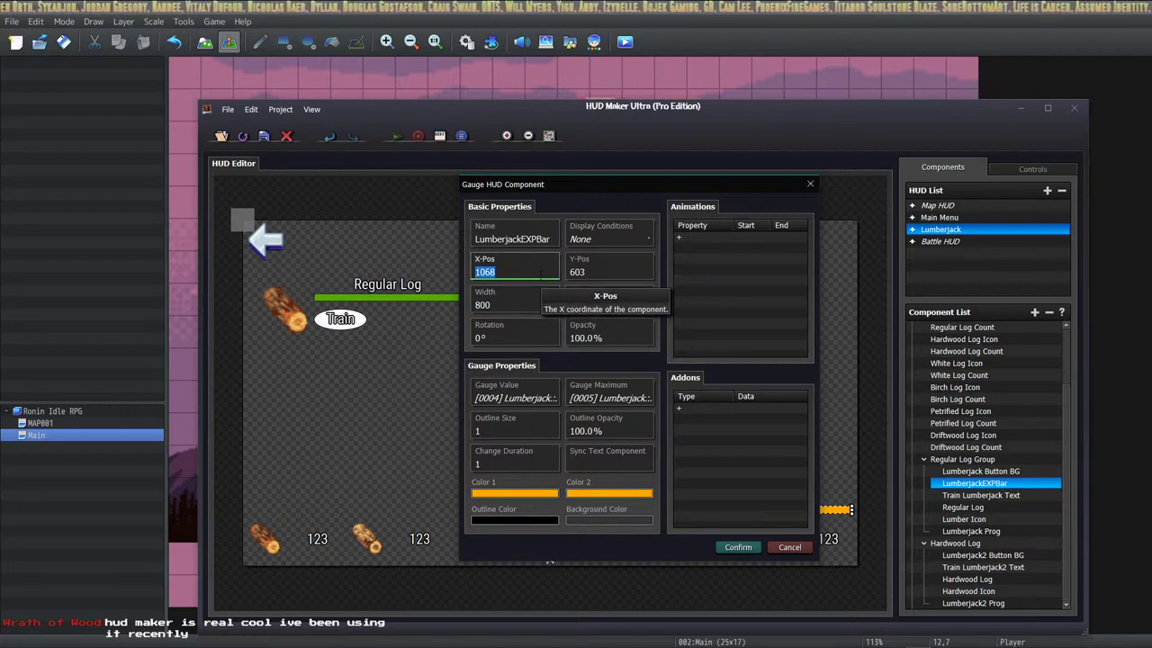
left_click(738, 548)
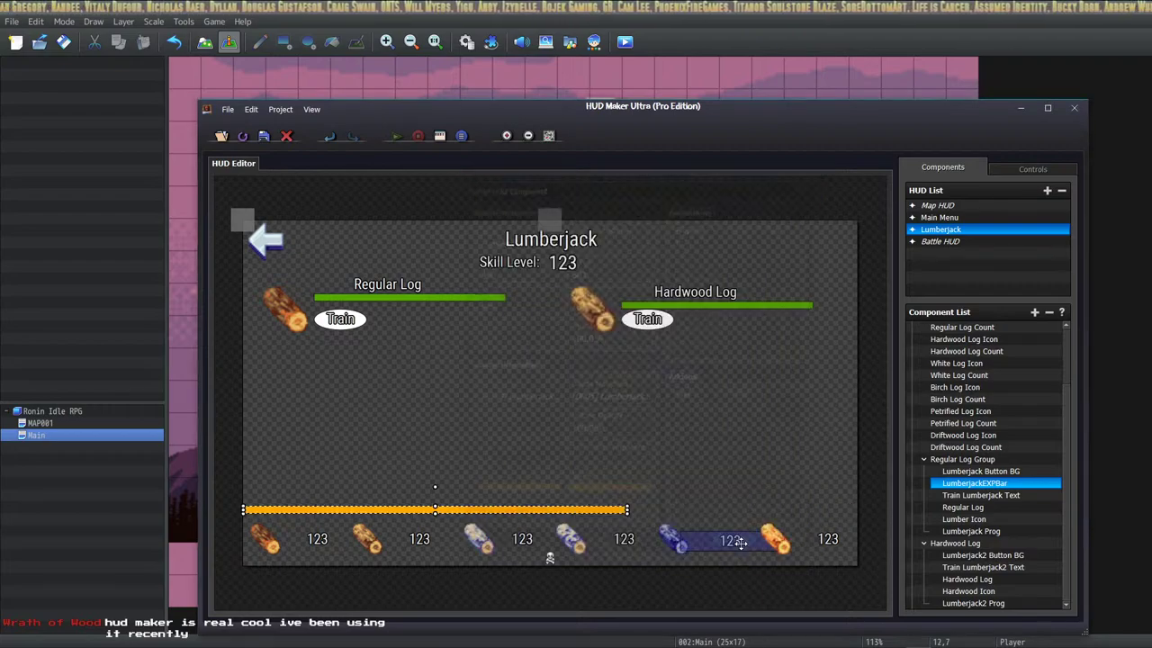
Set the orange EXP bar's X-Pos to 500 and width to 900, and center it horizontally above the log counts.
left_click_drag(453, 510, 654, 514)
double_click(655, 516)
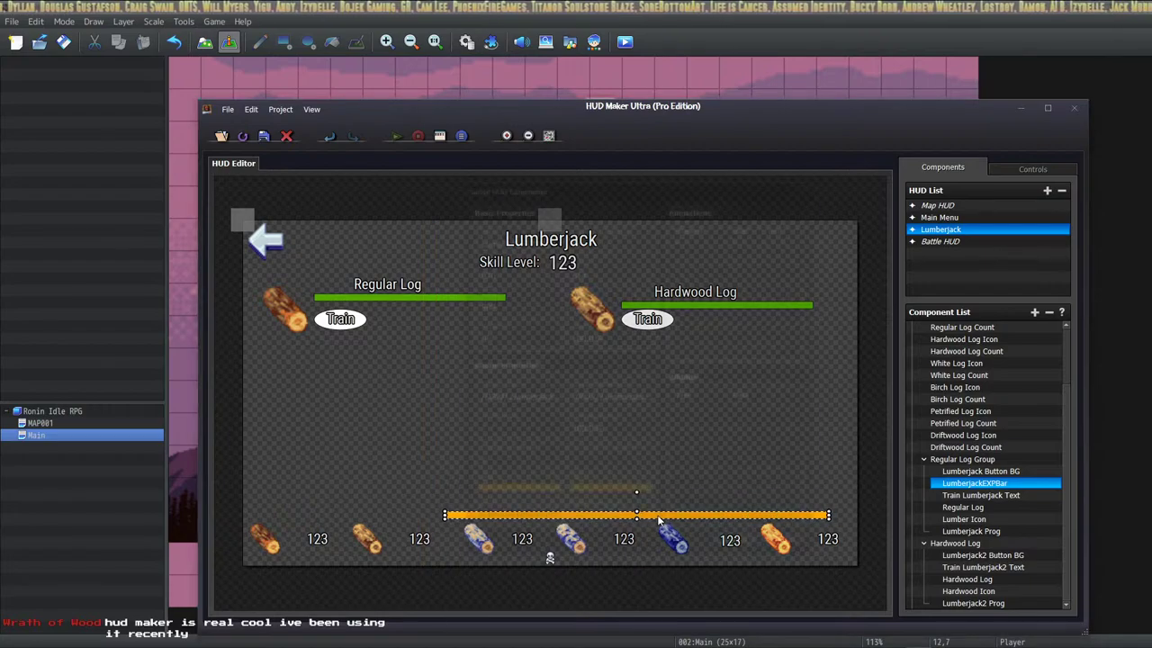
left_click(513, 304)
left_click(511, 272)
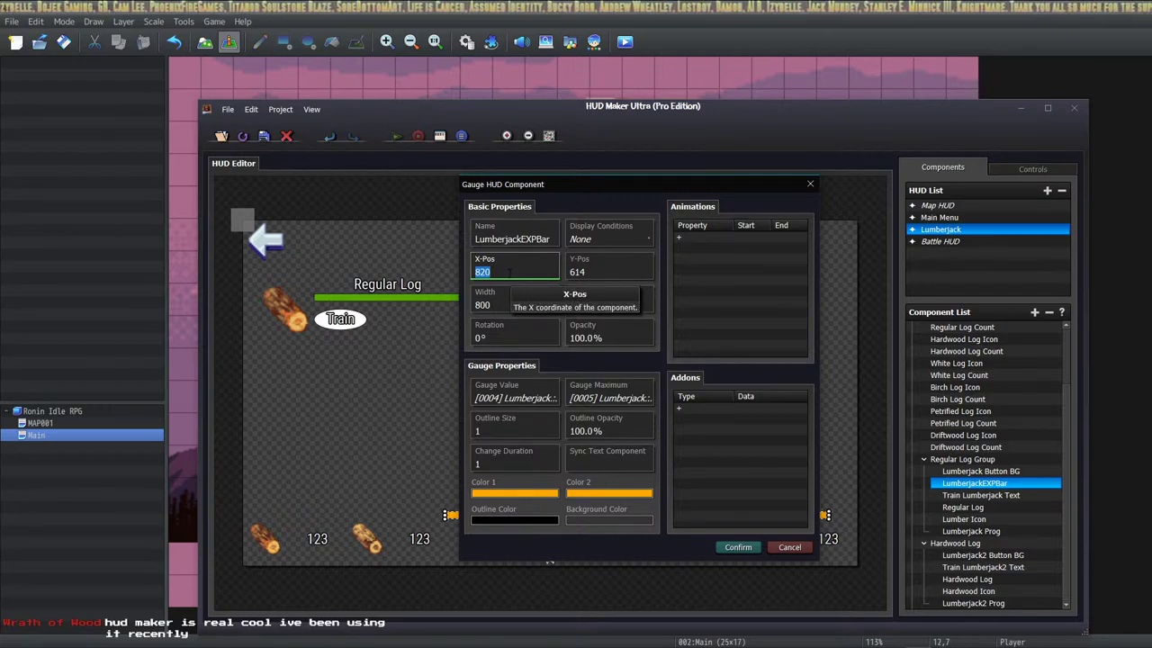
left_click(513, 298)
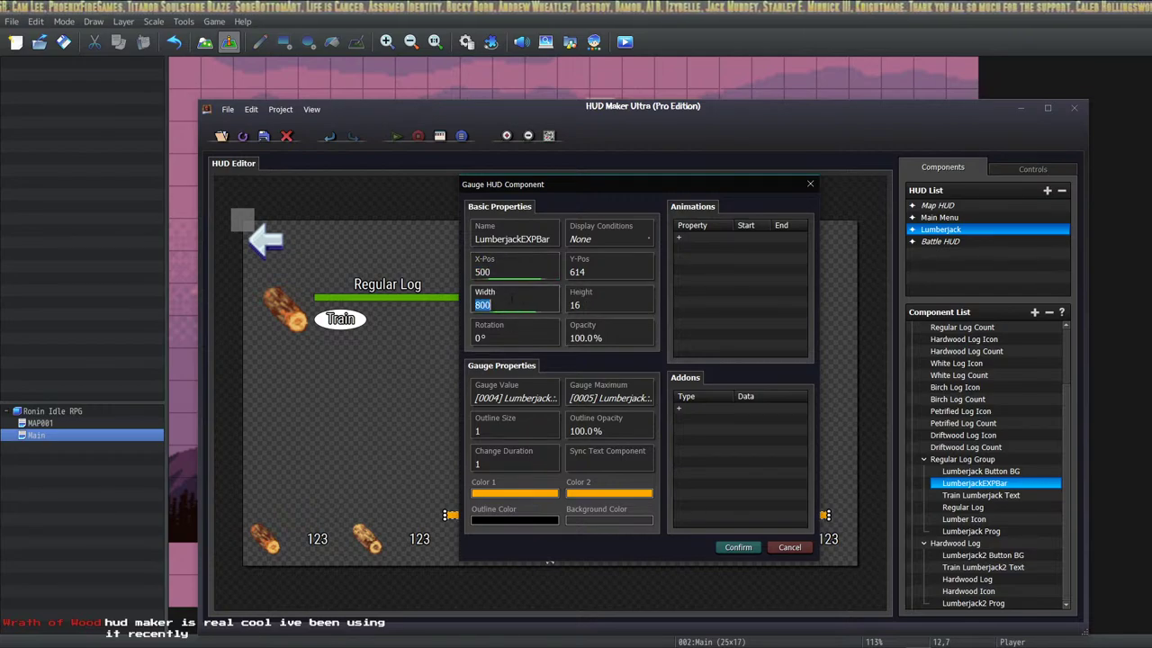
type("900")
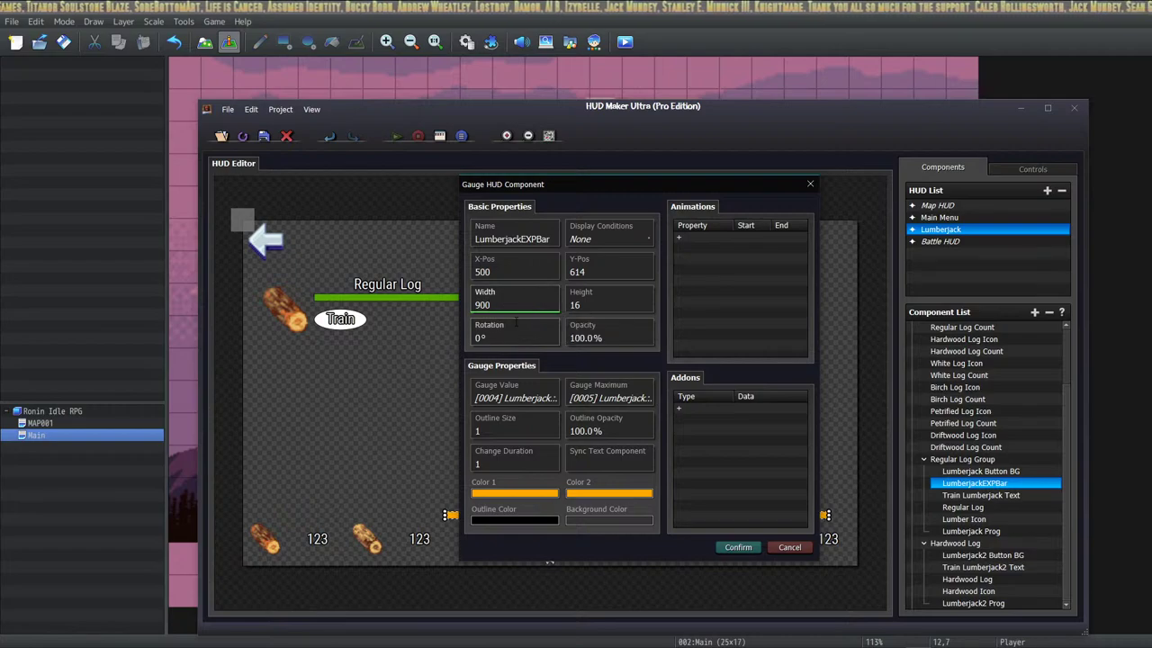
left_click(738, 547)
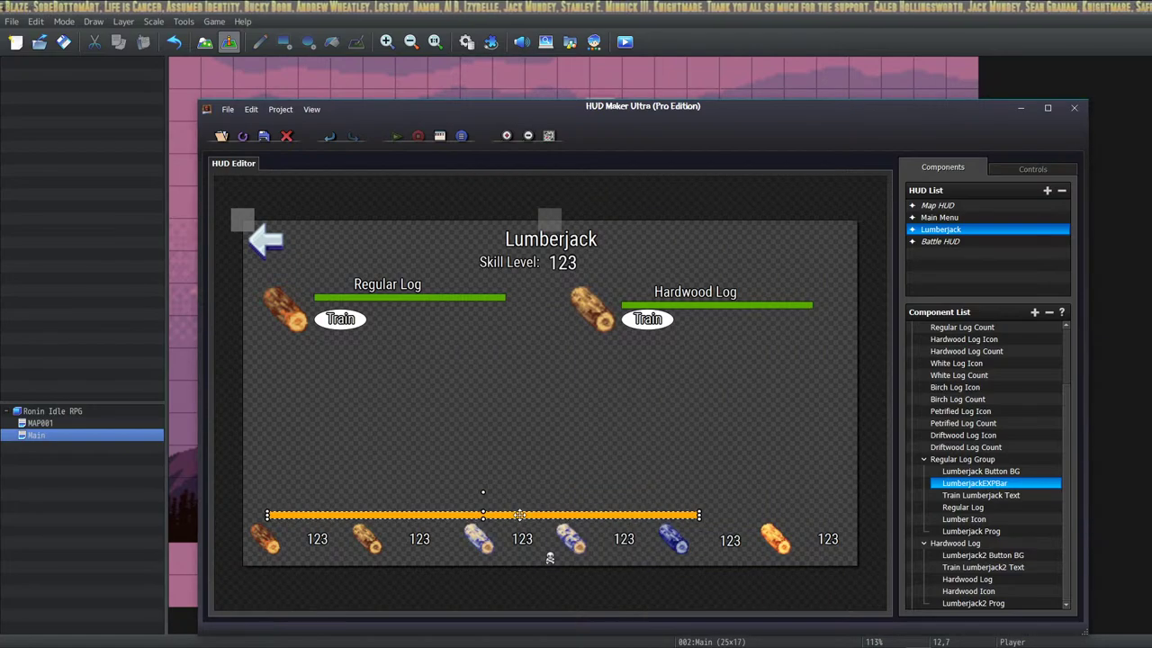
left_click_drag(520, 515, 550, 511)
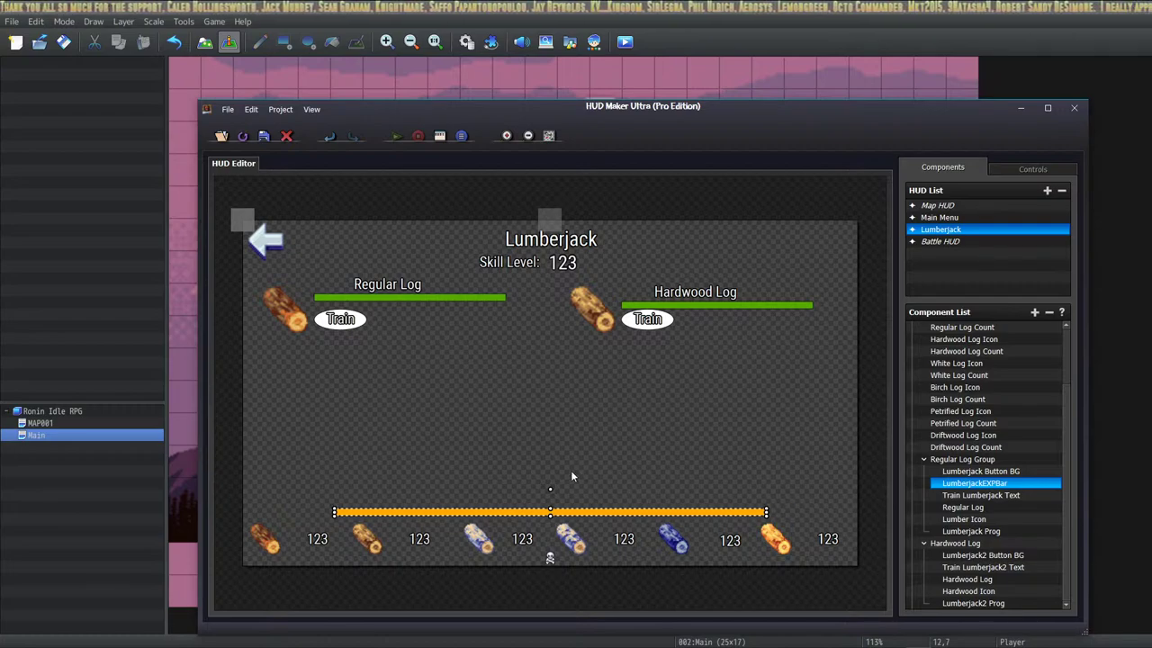
Set the height of the Regular Log and Hardwood Log green progress bars to 24.
double_click(438, 297)
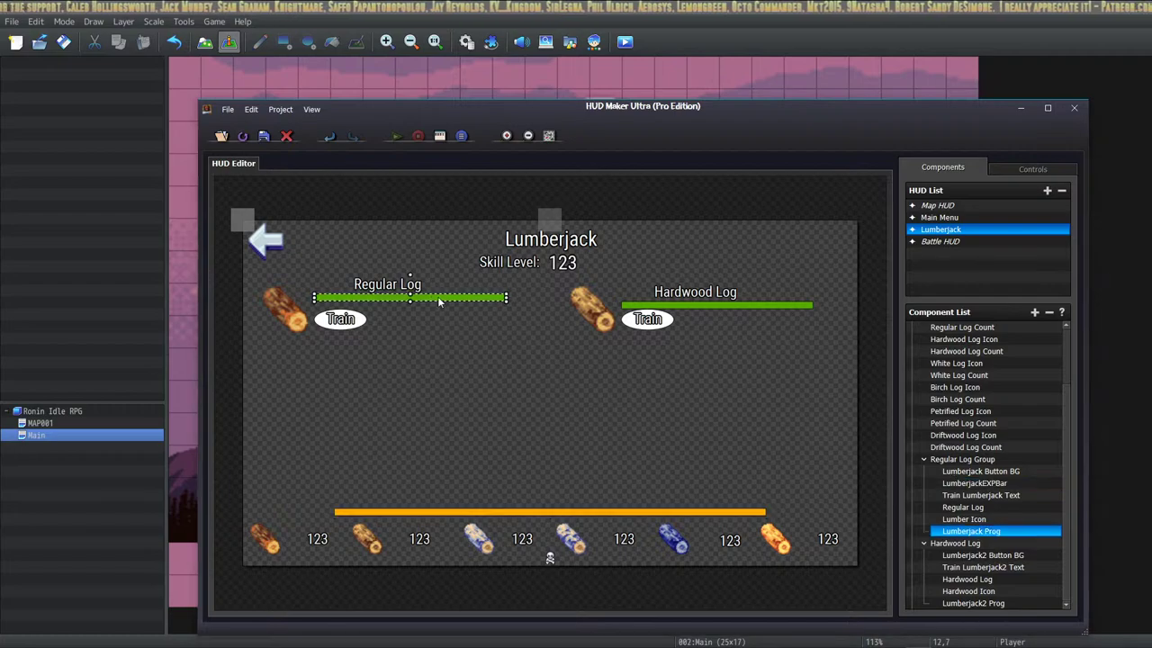
left_click(608, 304)
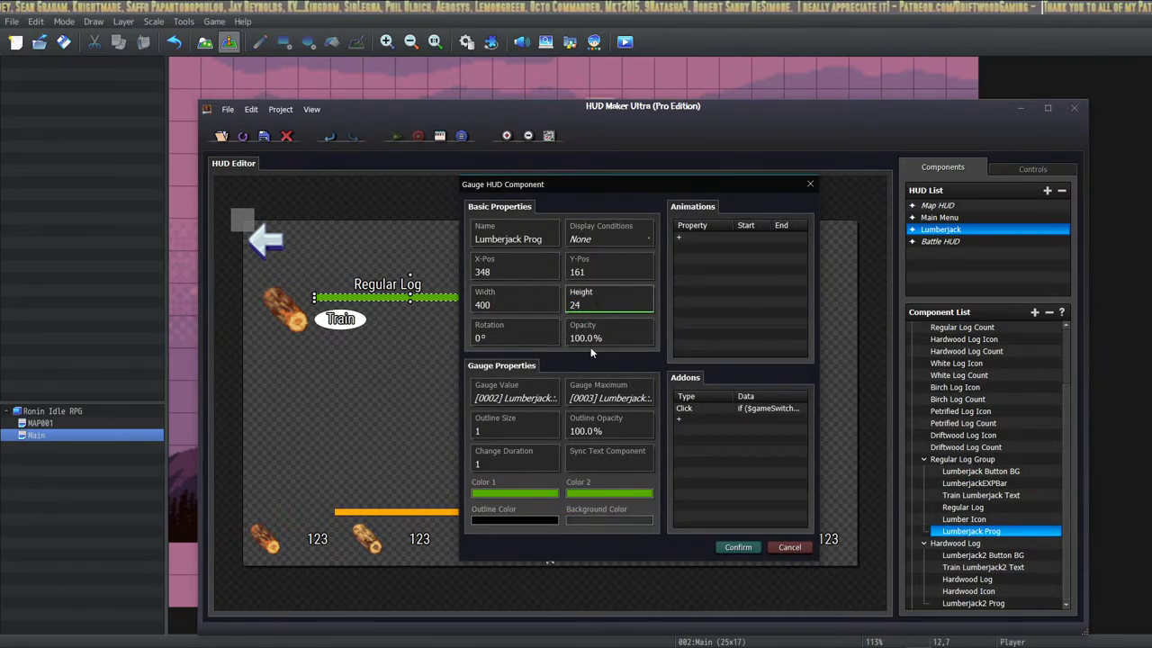
left_click(732, 551)
double_click(675, 306)
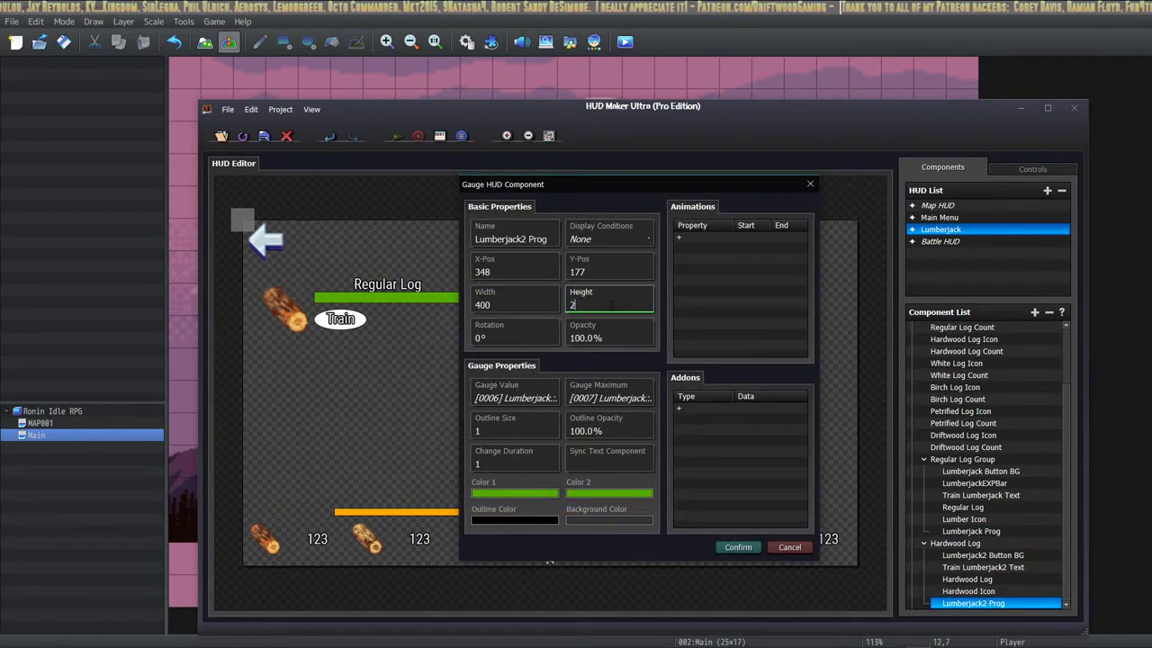
left_click(734, 547)
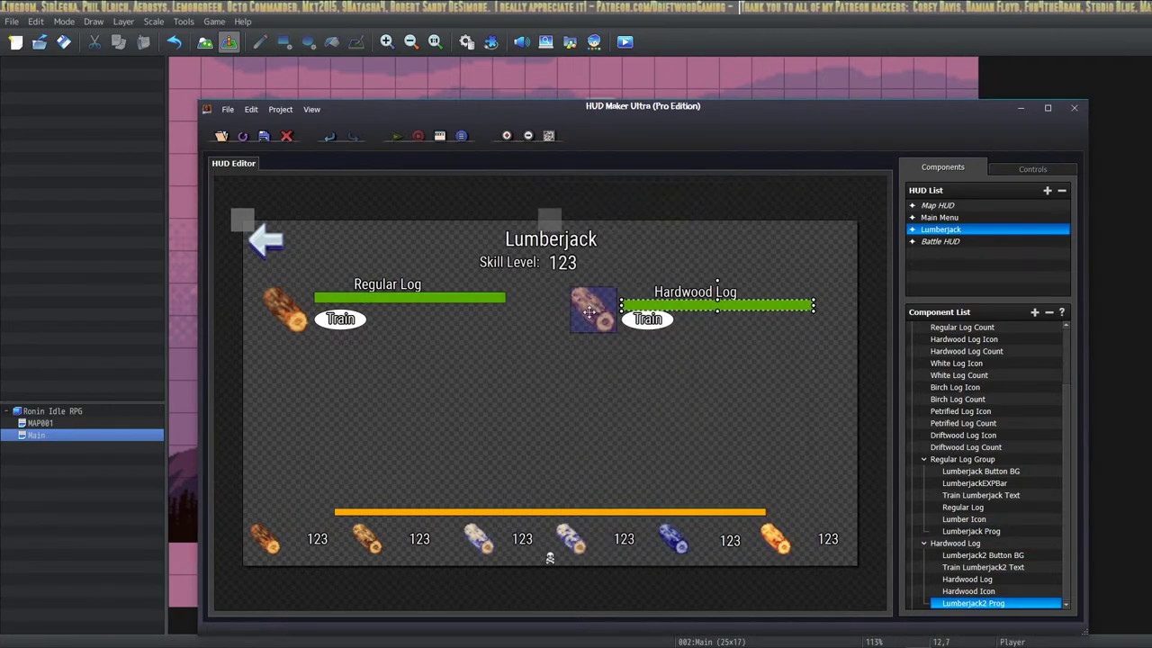
Lower the Regular Log's progress bar slightly and left-align both log name labels just above the starts of their bars.
left_click(410, 300)
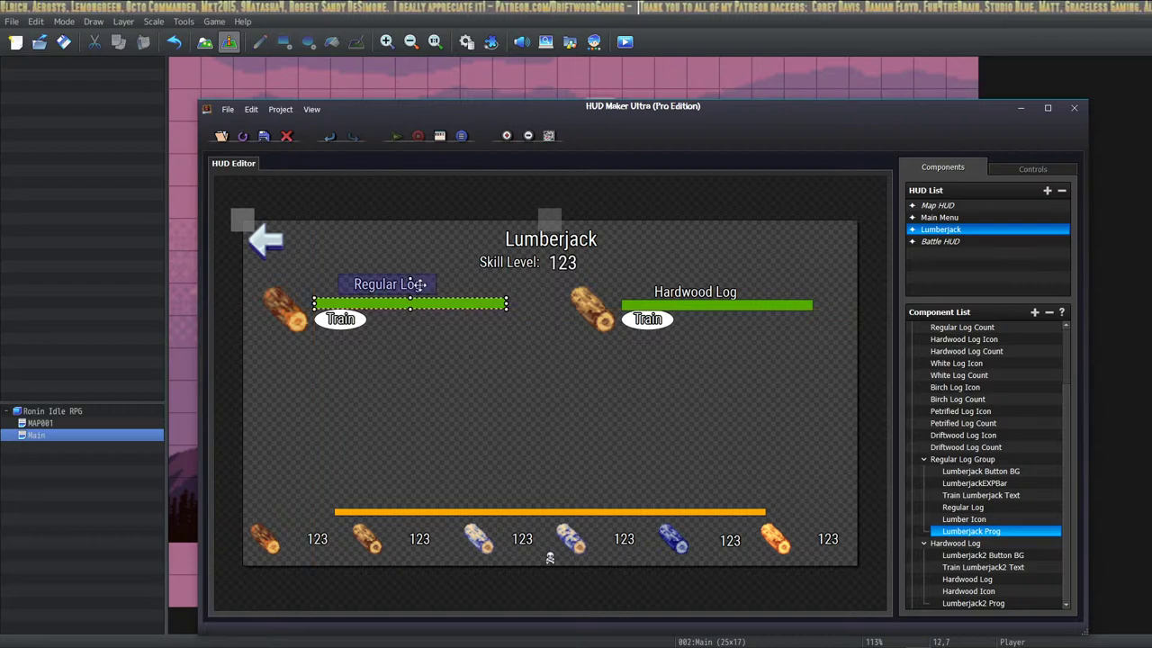
left_click_drag(387, 284, 383, 289)
left_click_drag(648, 291, 620, 288)
left_click_drag(387, 288, 366, 289)
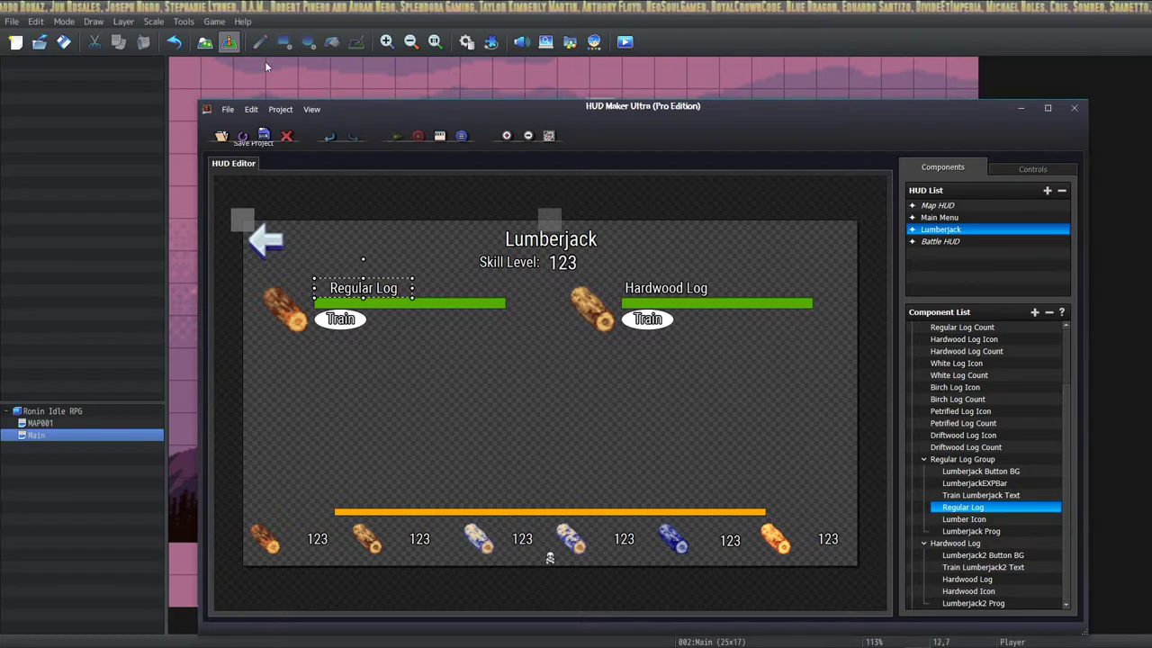
left_click(287, 135)
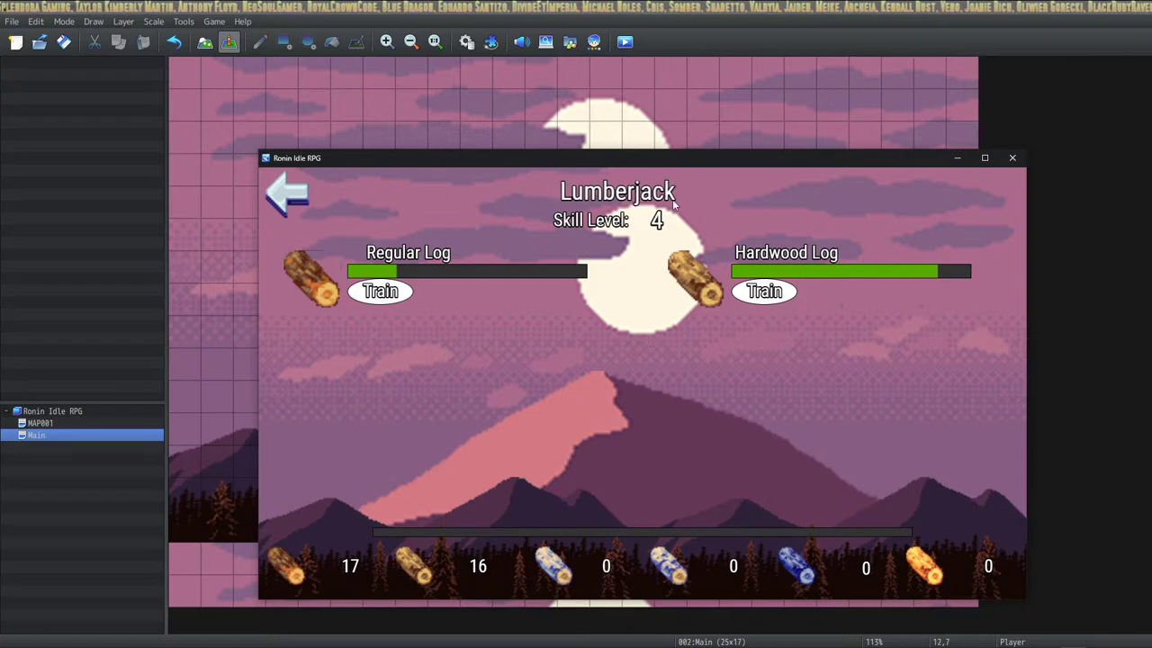
Close the running game preview and examine the SRD_HUDMakerUltraPro plugin's settings in the Plugin Manager.
left_click_drag(726, 158, 708, 148)
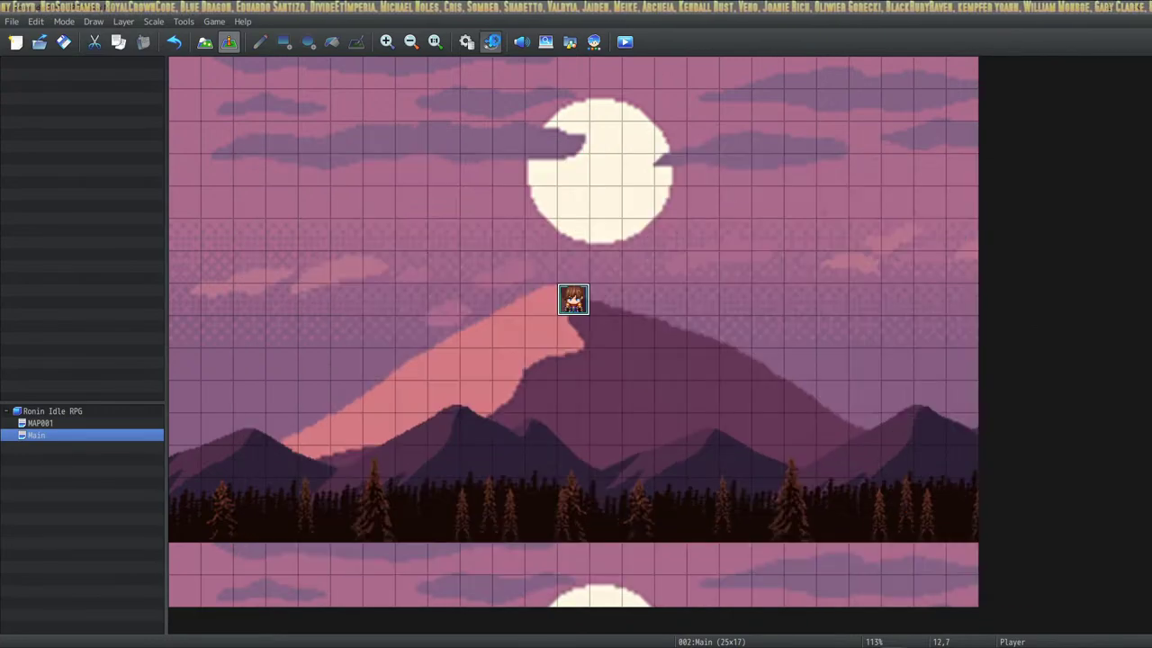
key("alt+F4")
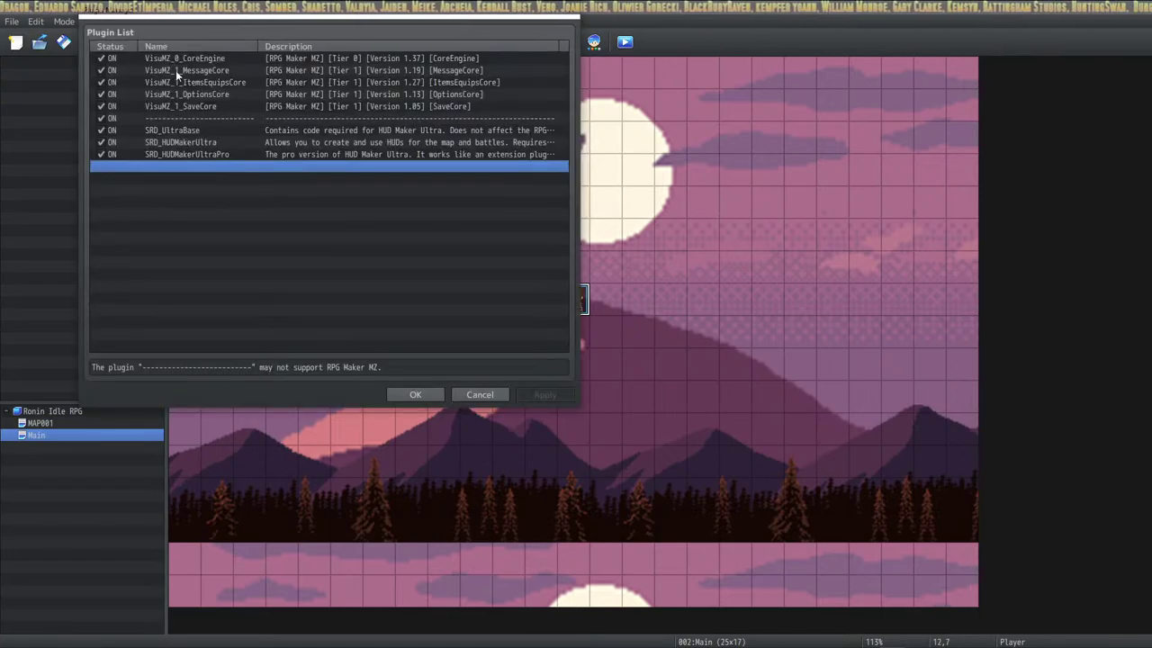
left_click_drag(241, 22, 643, 159)
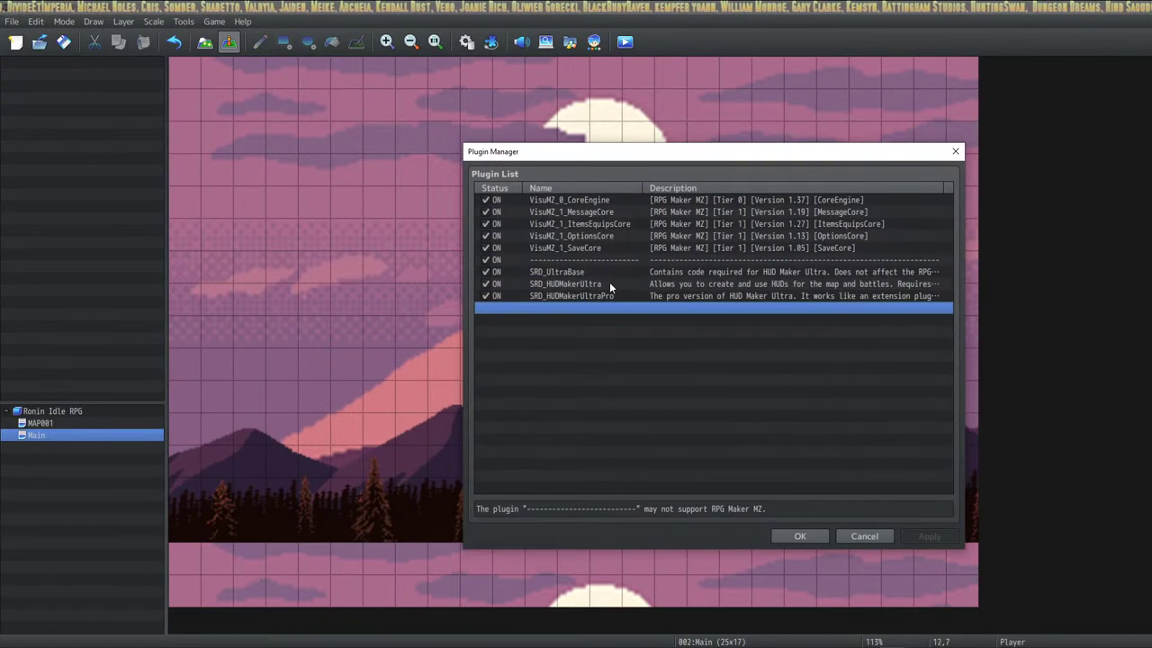
left_click(606, 297)
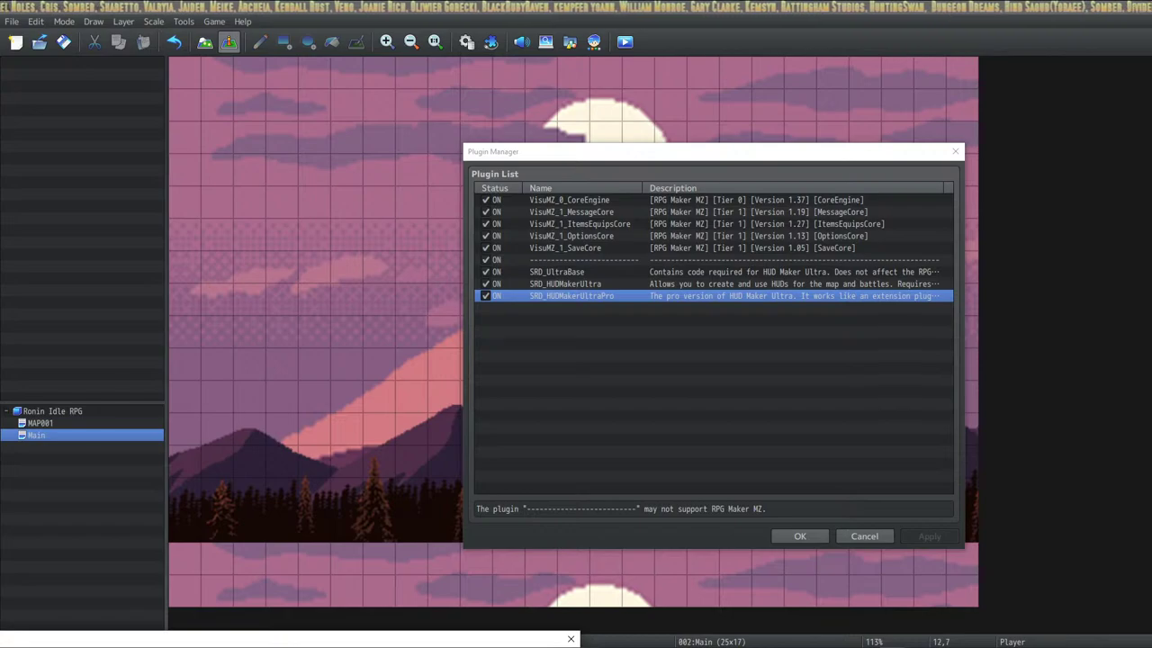
double_click(606, 296)
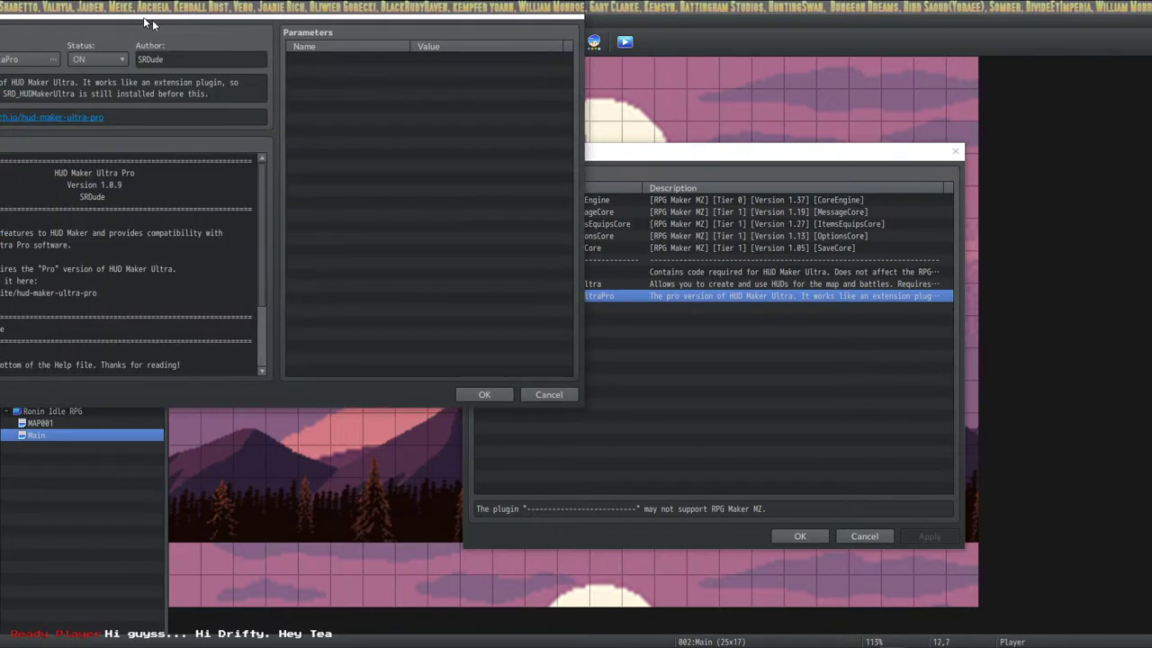
left_click_drag(133, 15, 541, 165)
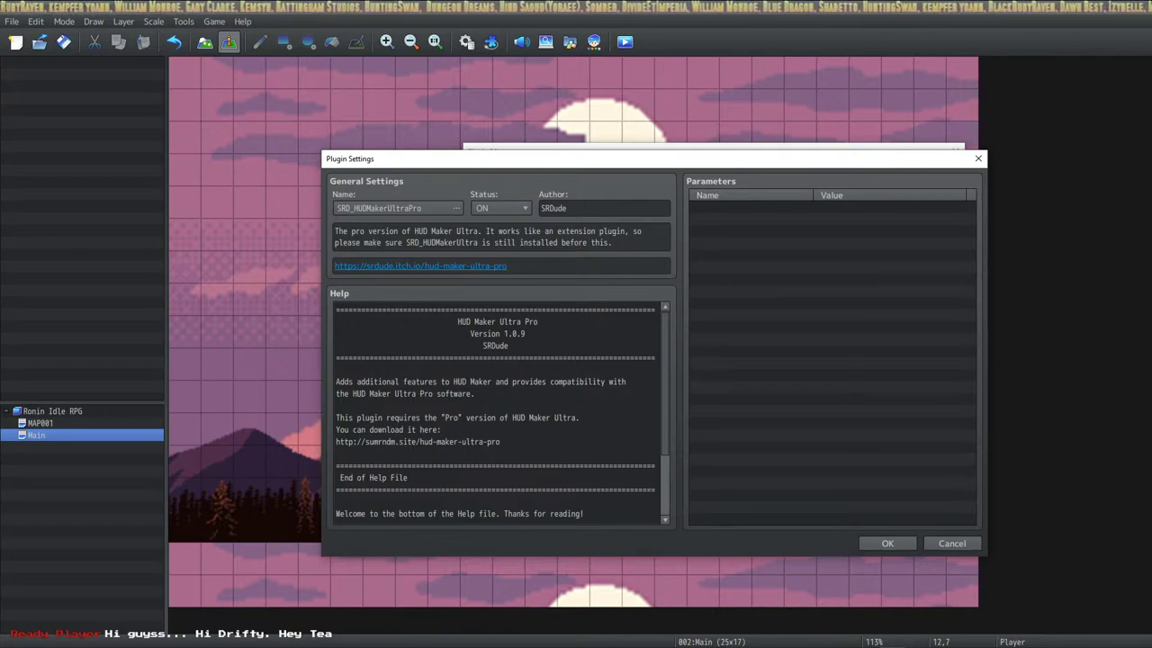
left_click_drag(541, 159, 541, 10)
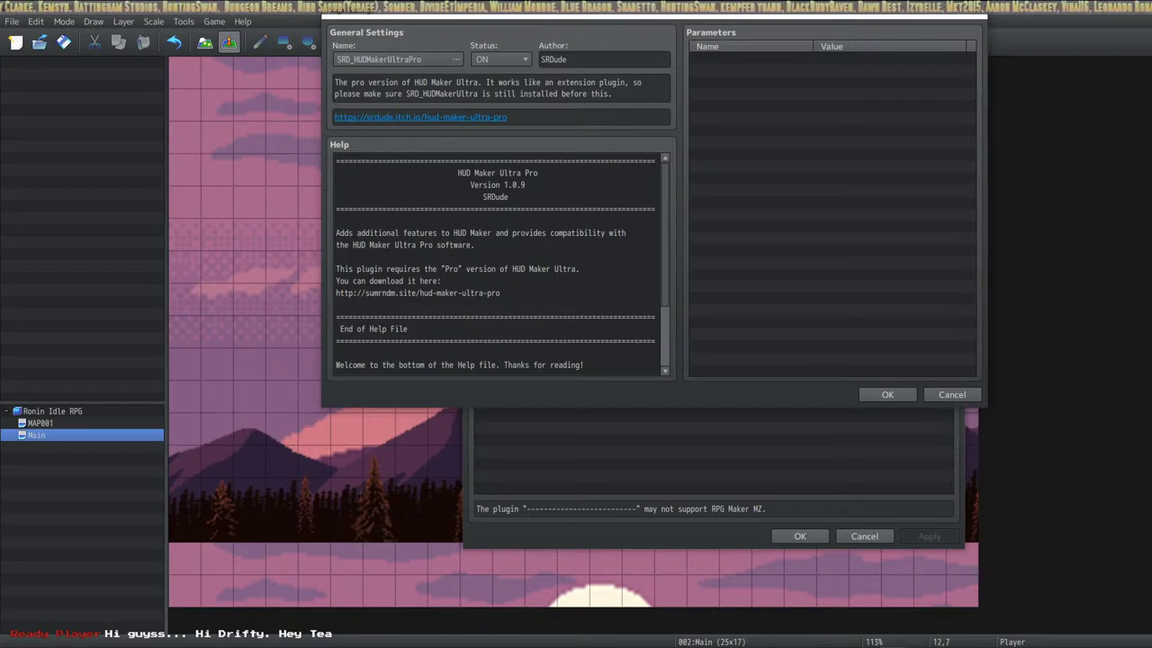
left_click_drag(516, 14, 506, 126)
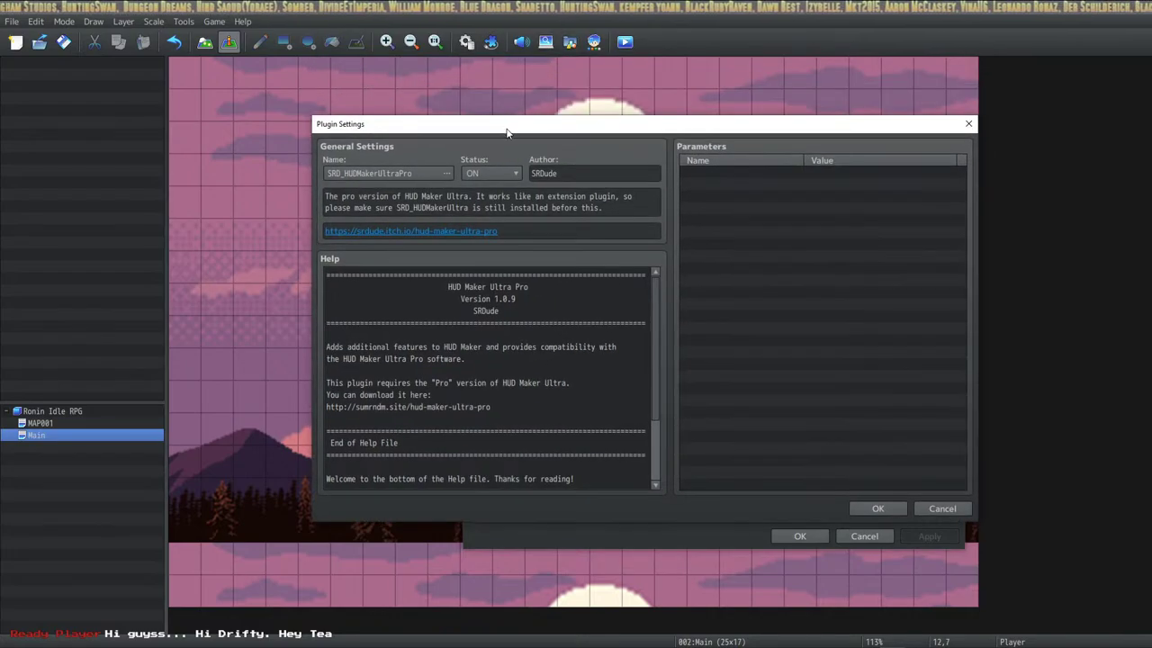
key("Return")
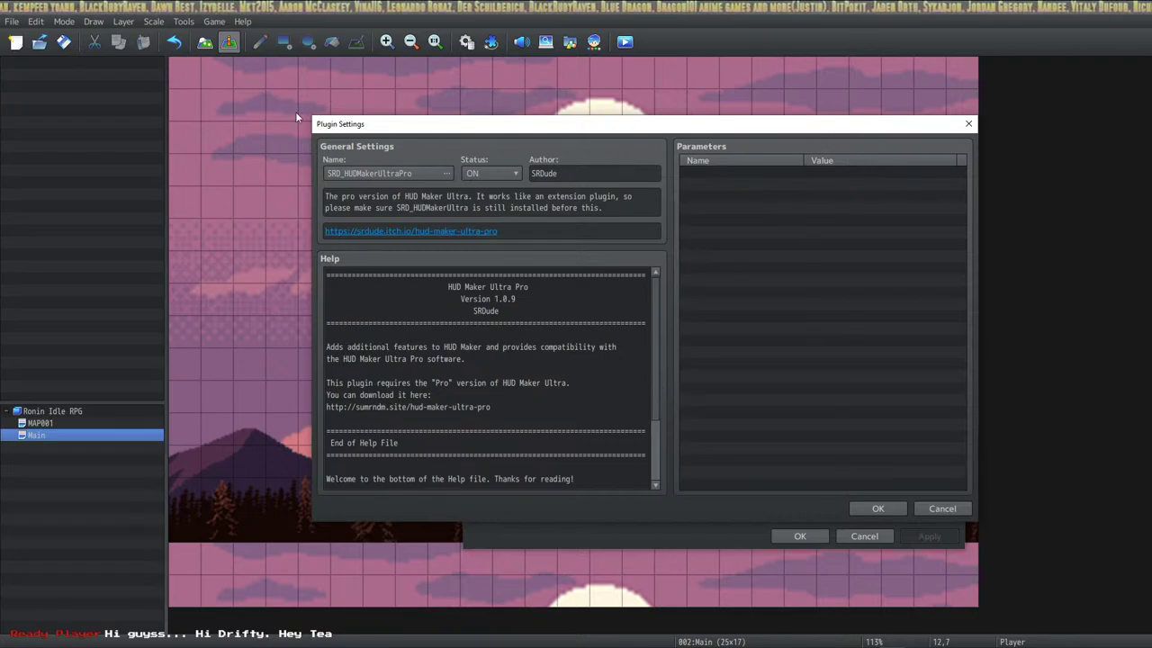
left_click_drag(330, 130, 319, 158)
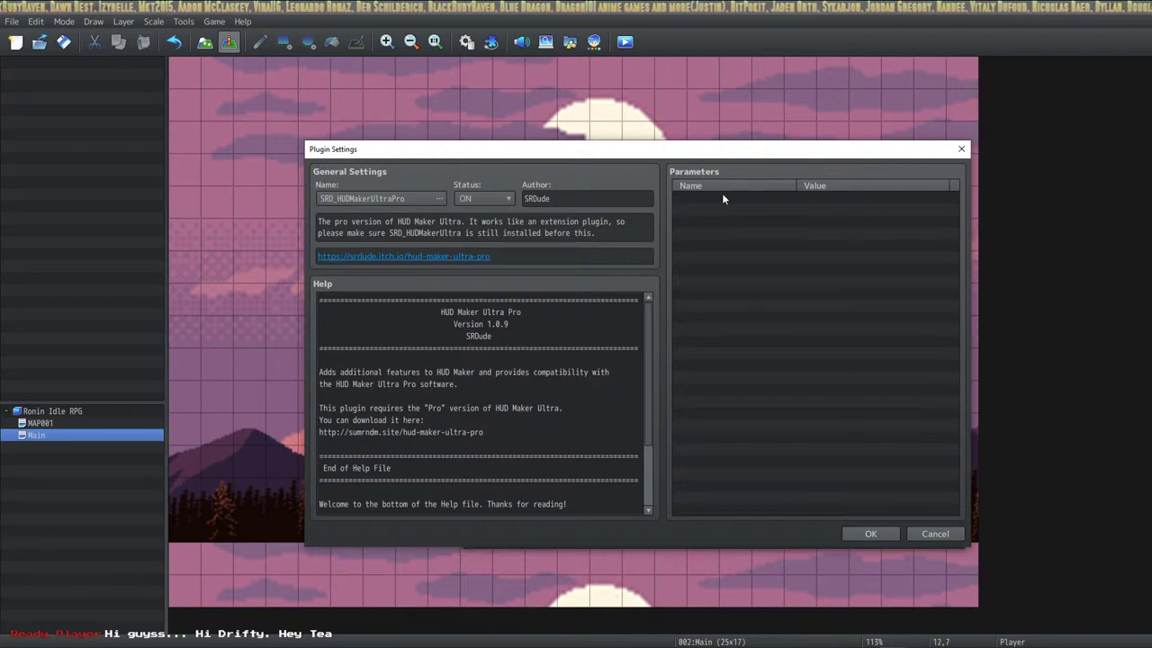
left_click_drag(851, 155, 820, 142)
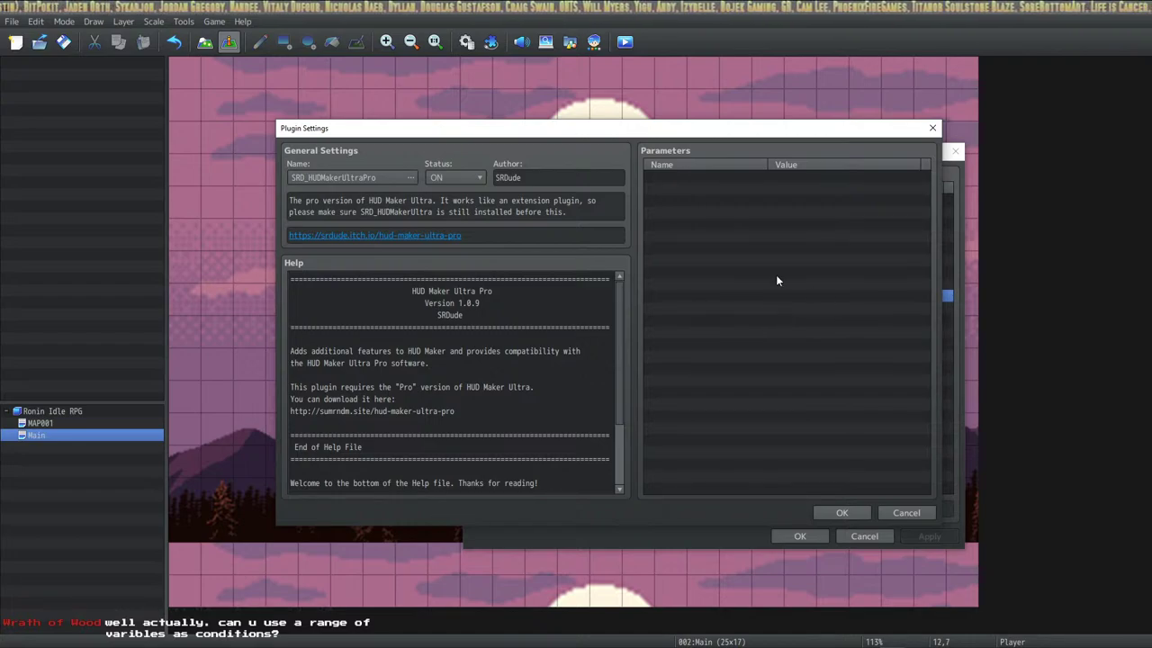
left_click_drag(742, 138, 714, 181)
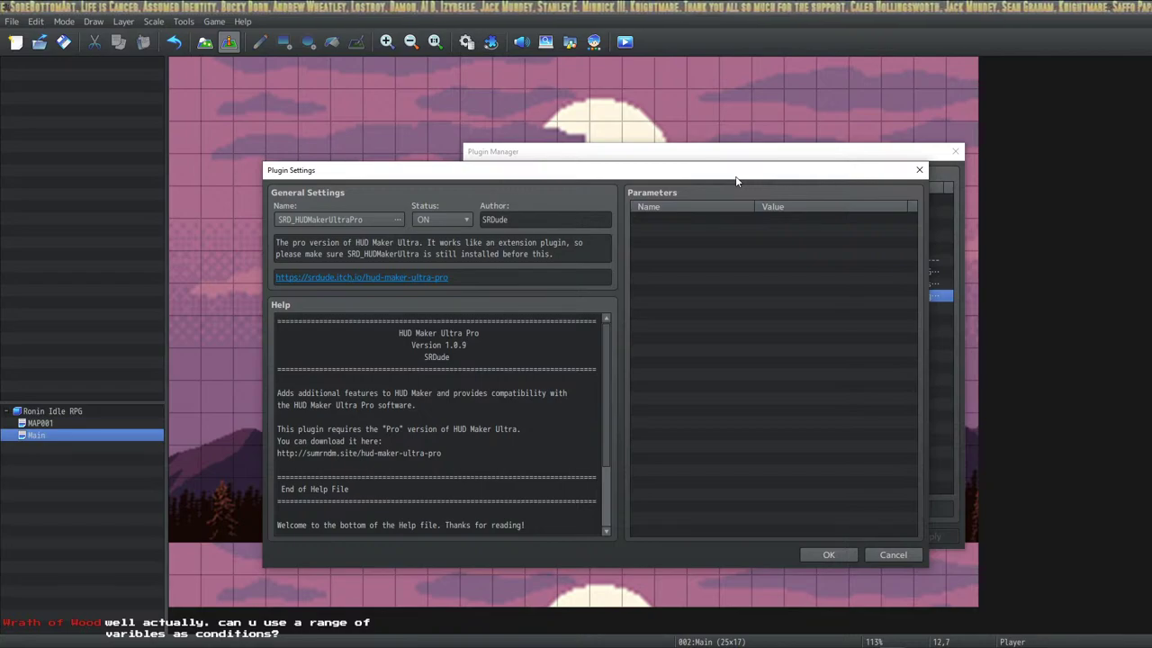
left_click_drag(725, 177, 685, 142)
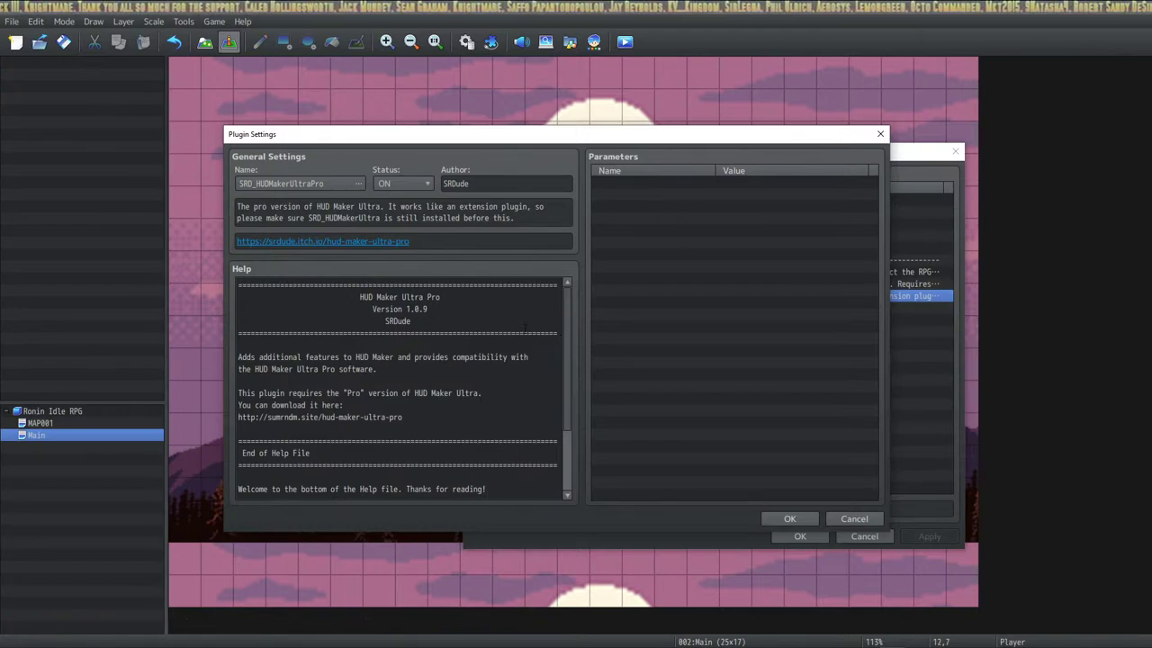
left_click(853, 519)
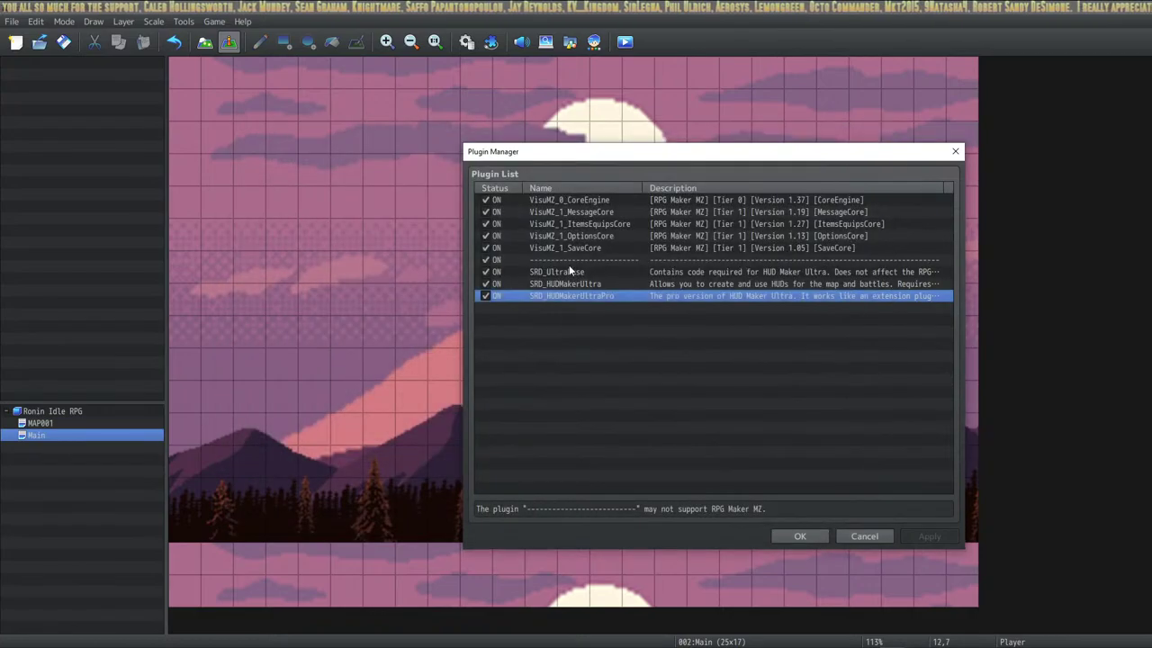
Examine the Auto-Reload HUD Data parameter of the SRD_HUDMakerUltra plugin.
left_click(611, 284)
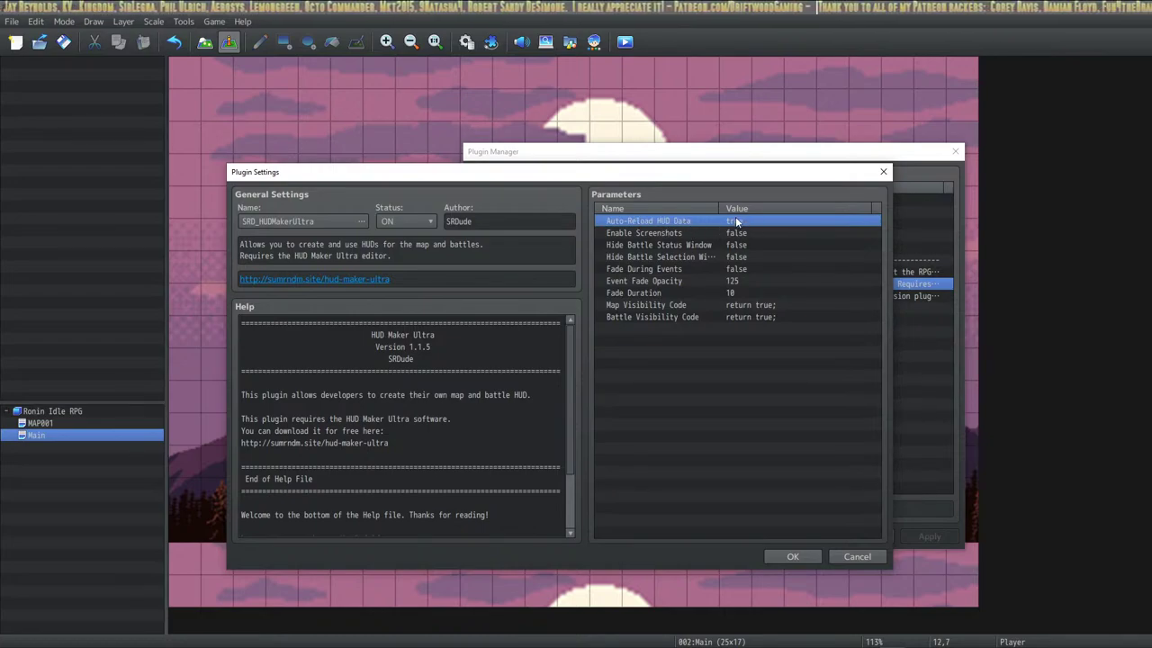
left_click(804, 557)
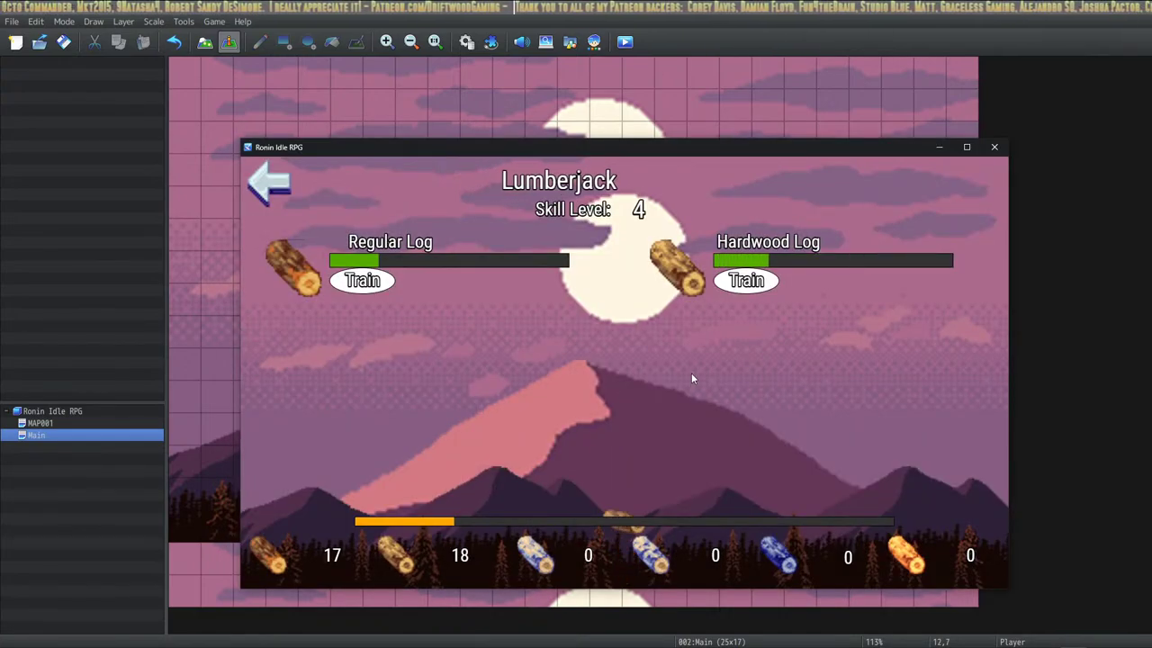
Switch to HUD Maker Ultra, try the orange EXP bar higher above the log counts, and check it in the running game.
key("F12")
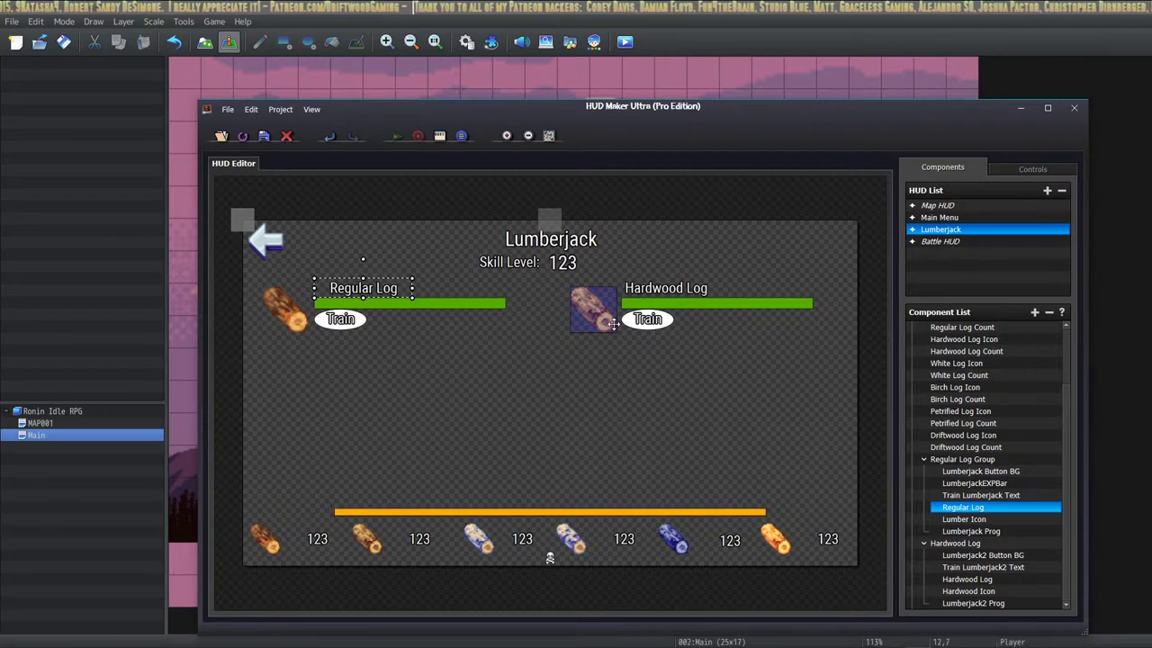
left_click_drag(594, 511, 594, 462)
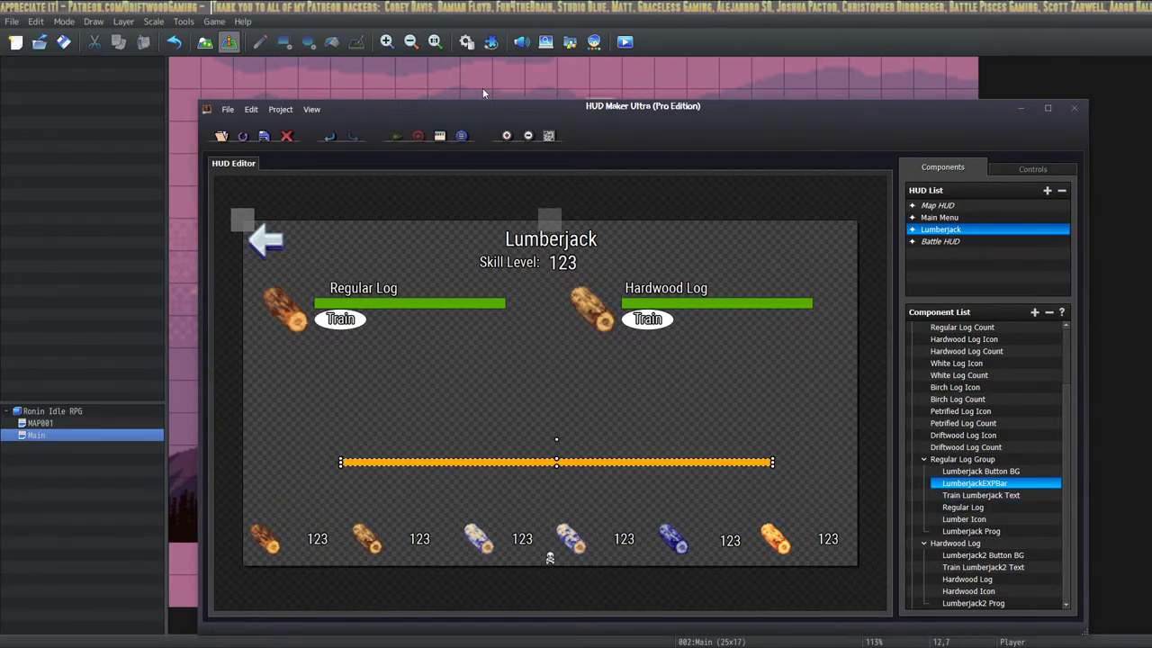
key("alt+Tab")
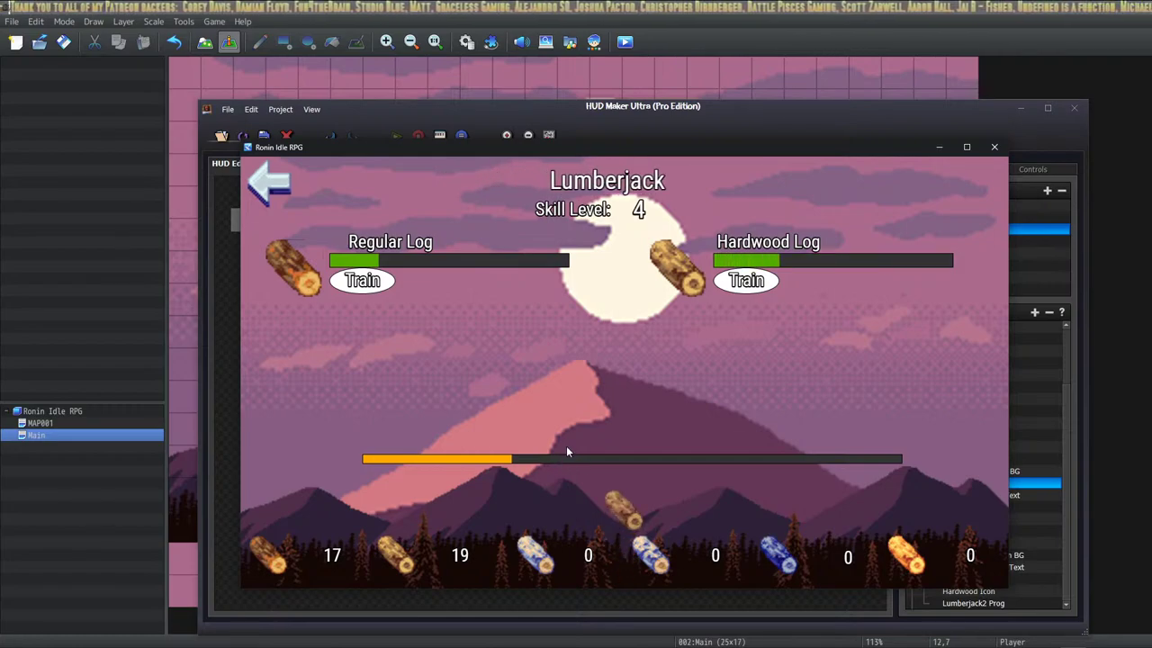
key("alt+Tab")
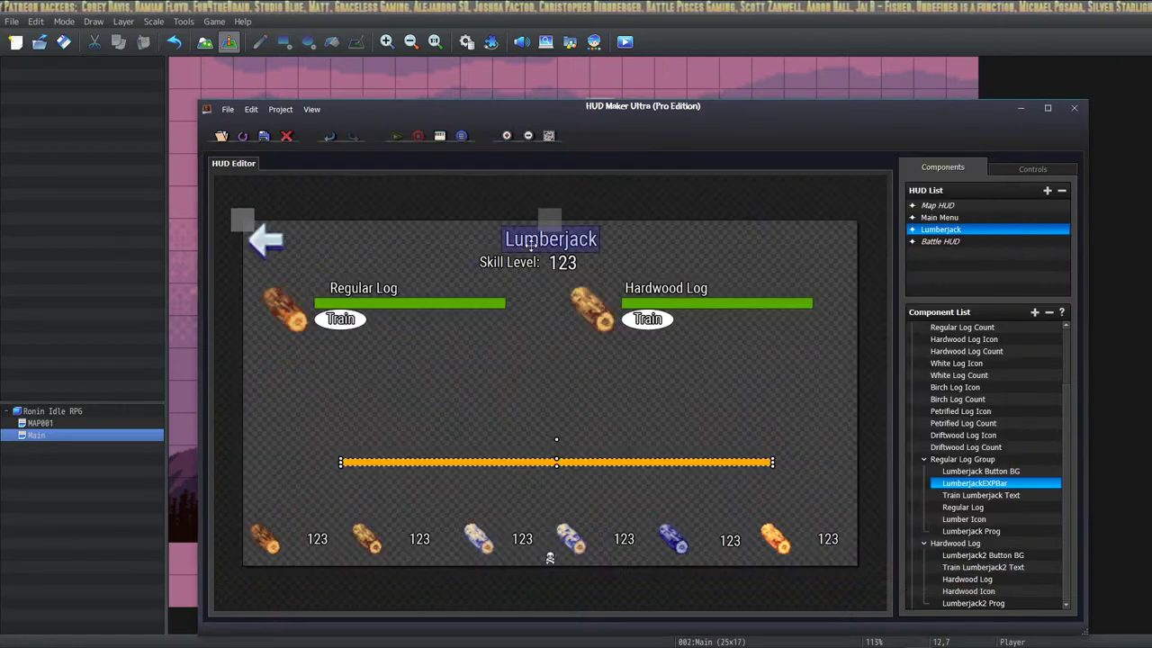
Move the orange EXP bar back down to just above the log counts and set its X-Pos to 640.
left_click_drag(594, 462, 599, 512)
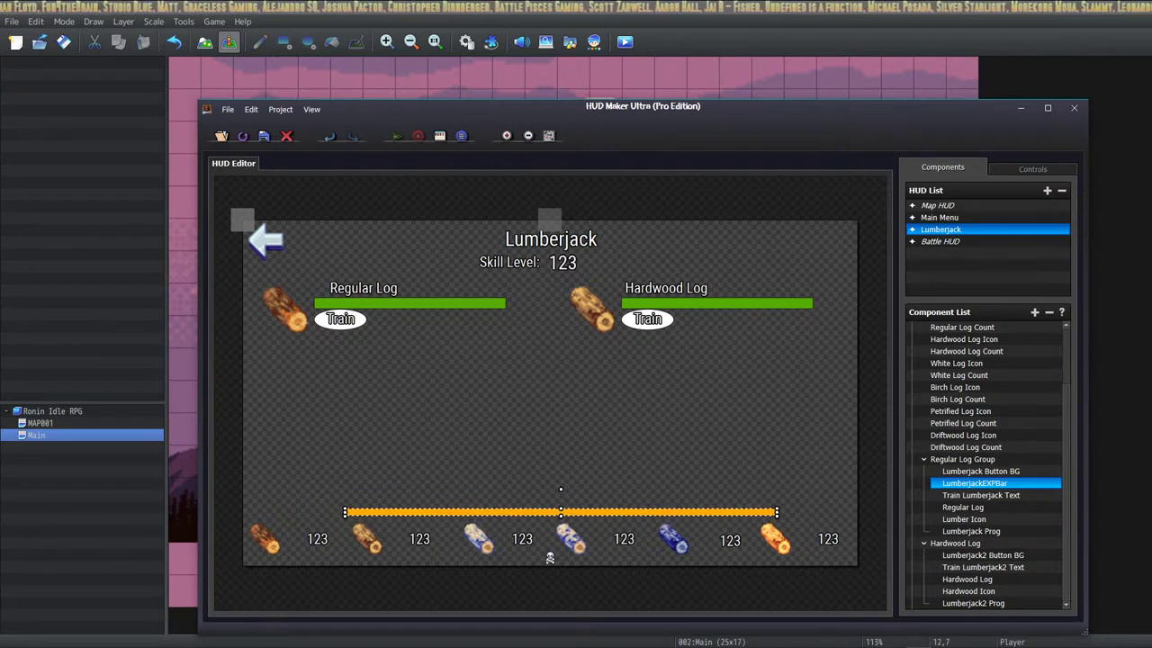
double_click(600, 512)
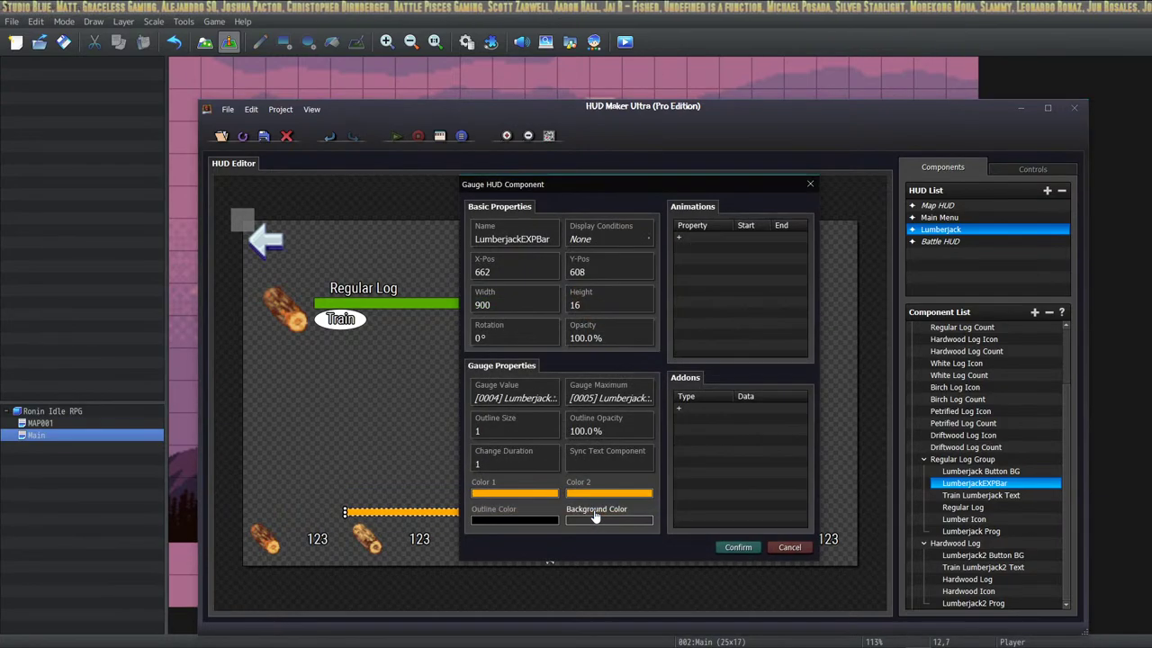
double_click(527, 272)
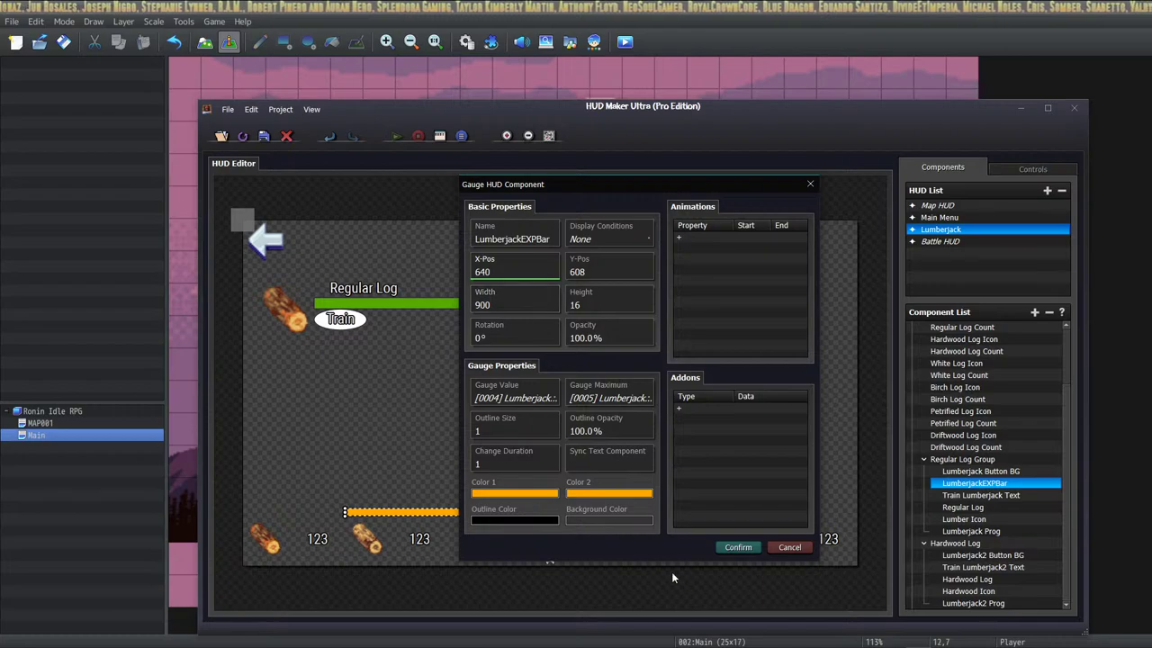
left_click(737, 547)
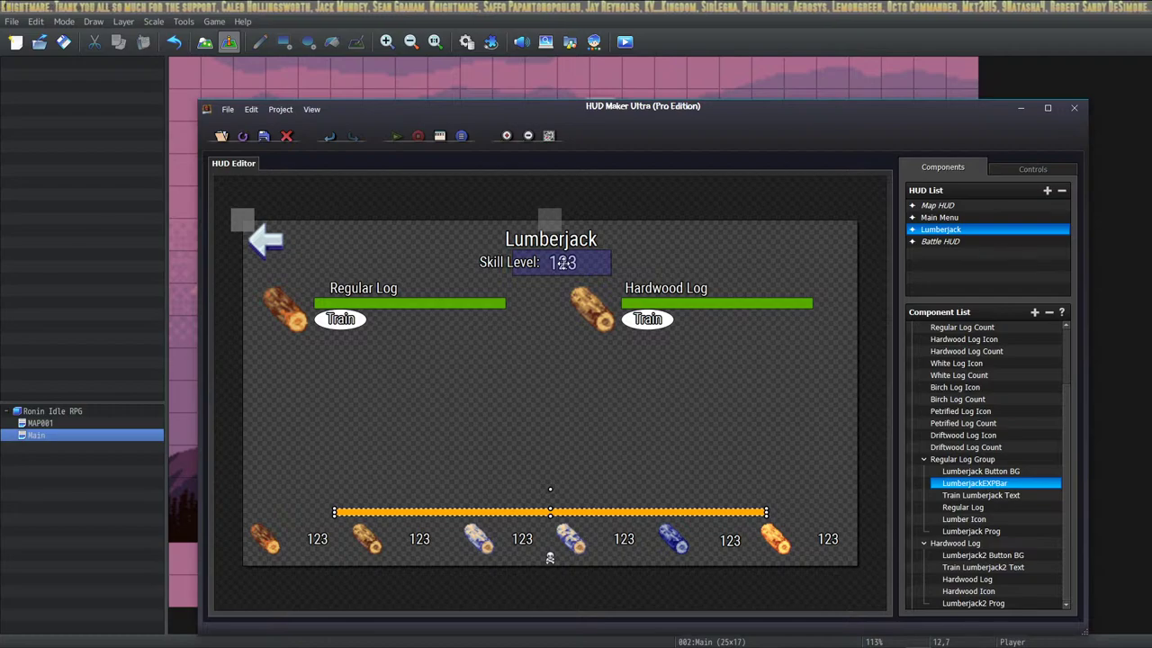
Move the Skill Level label and its number from under the title to just above the start of the orange EXP bar.
left_click_drag(509, 262, 292, 513)
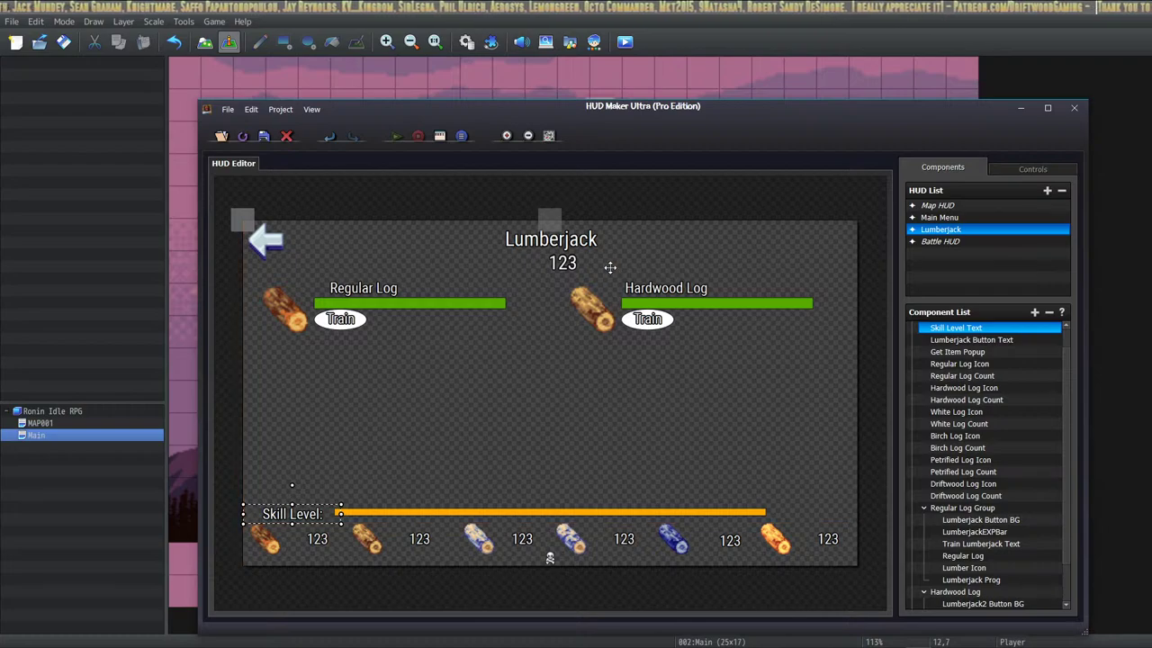
left_click_drag(562, 262, 298, 502)
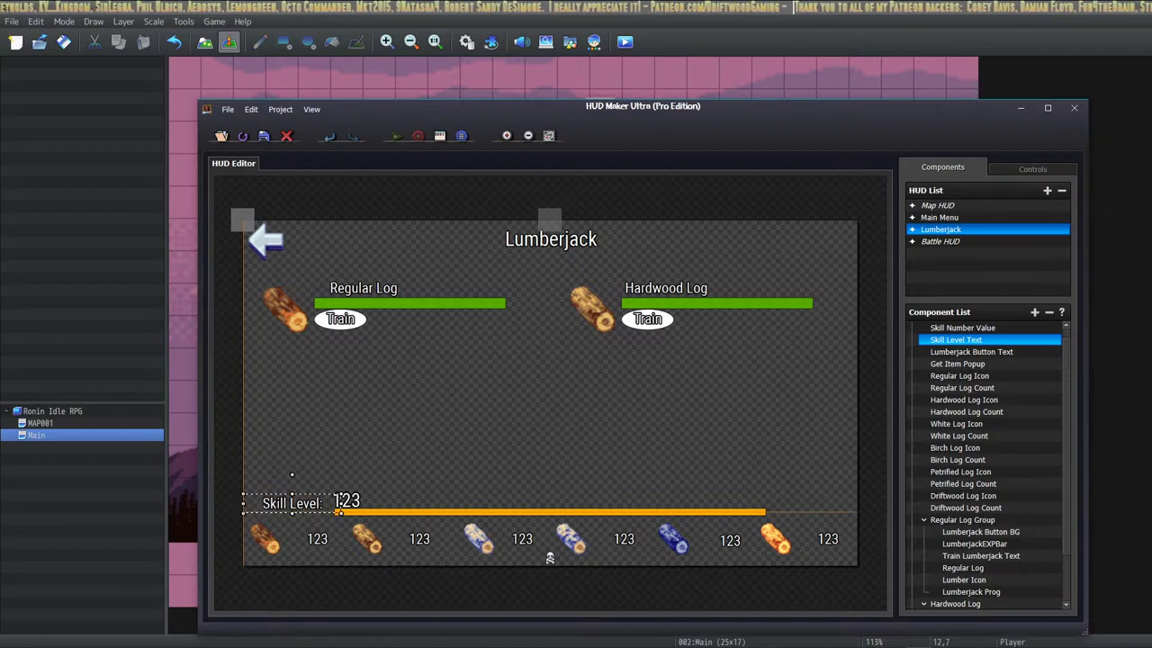
Nudge the Skill Level label until it lines up with its number and leaves a small gap before it.
key("Up")
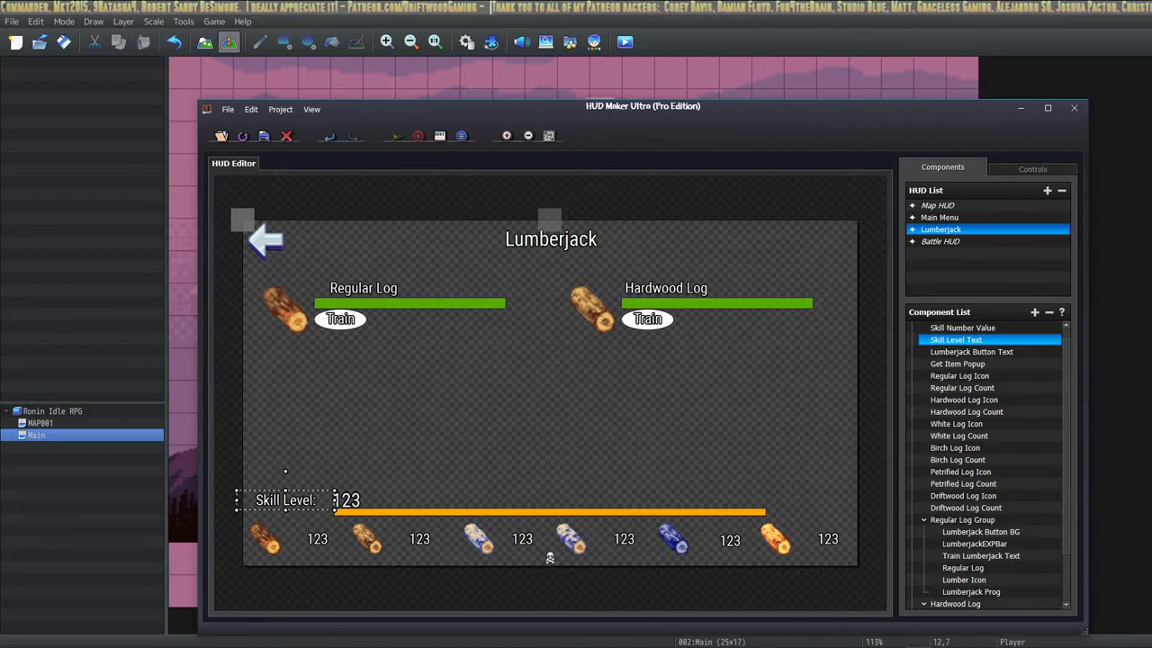
key("Down")
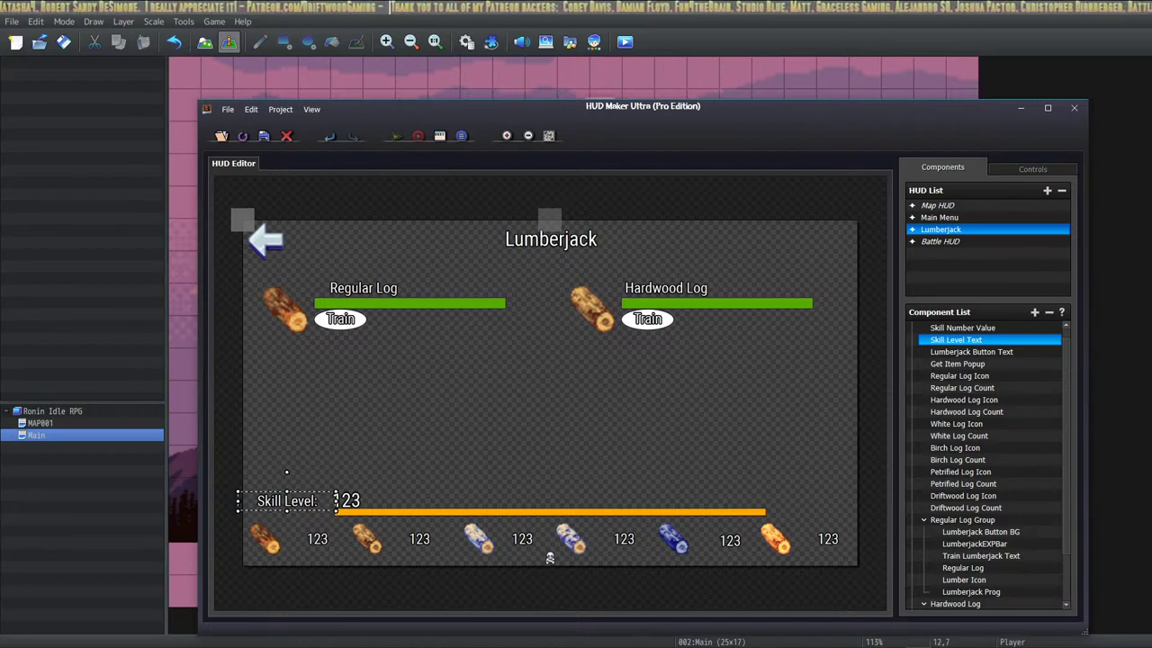
key("Up")
key("Up")
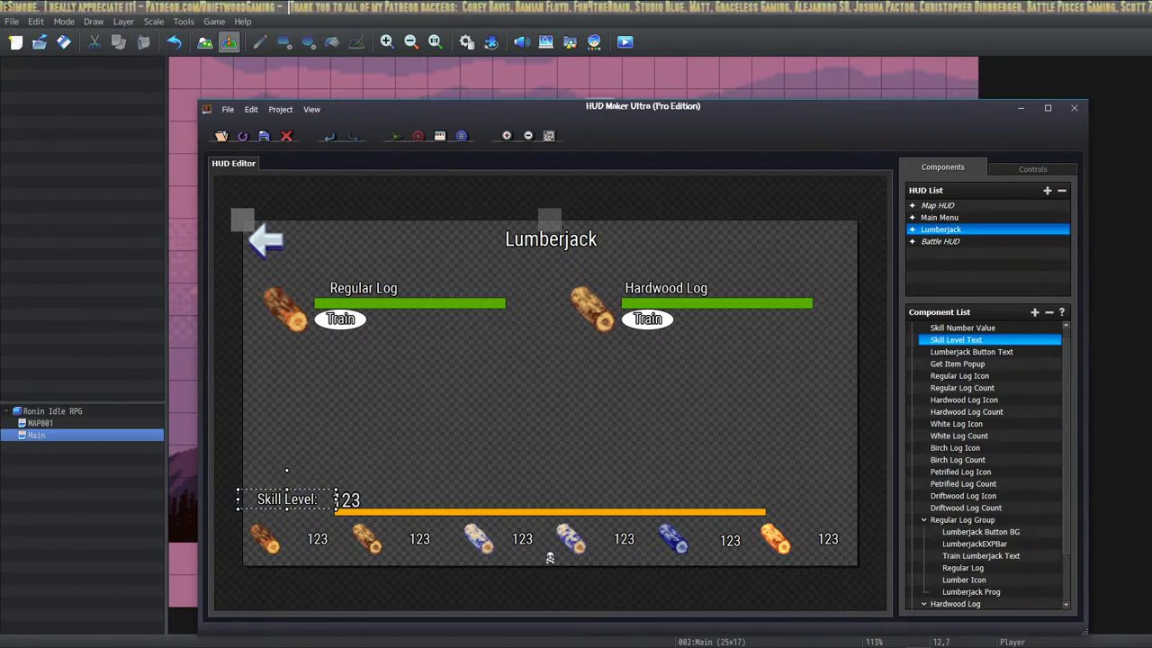
key("Down")
key("Down")
key("Left")
key("Left")
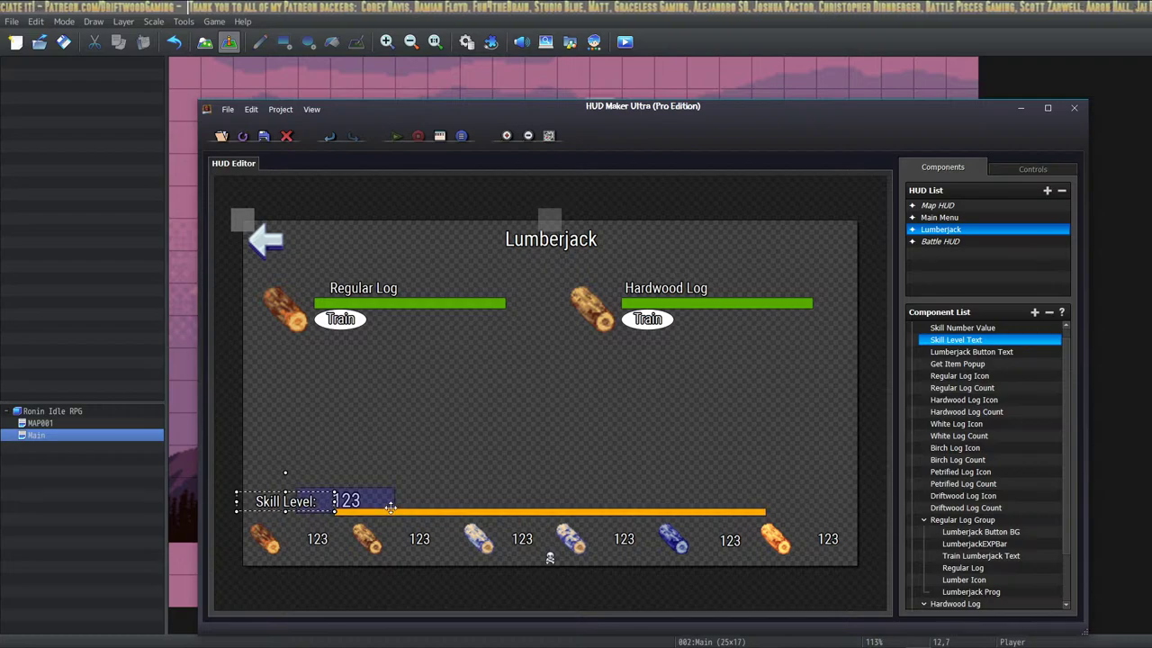
key("Right")
key("Left")
key("Left")
key("Left")
key("Left")
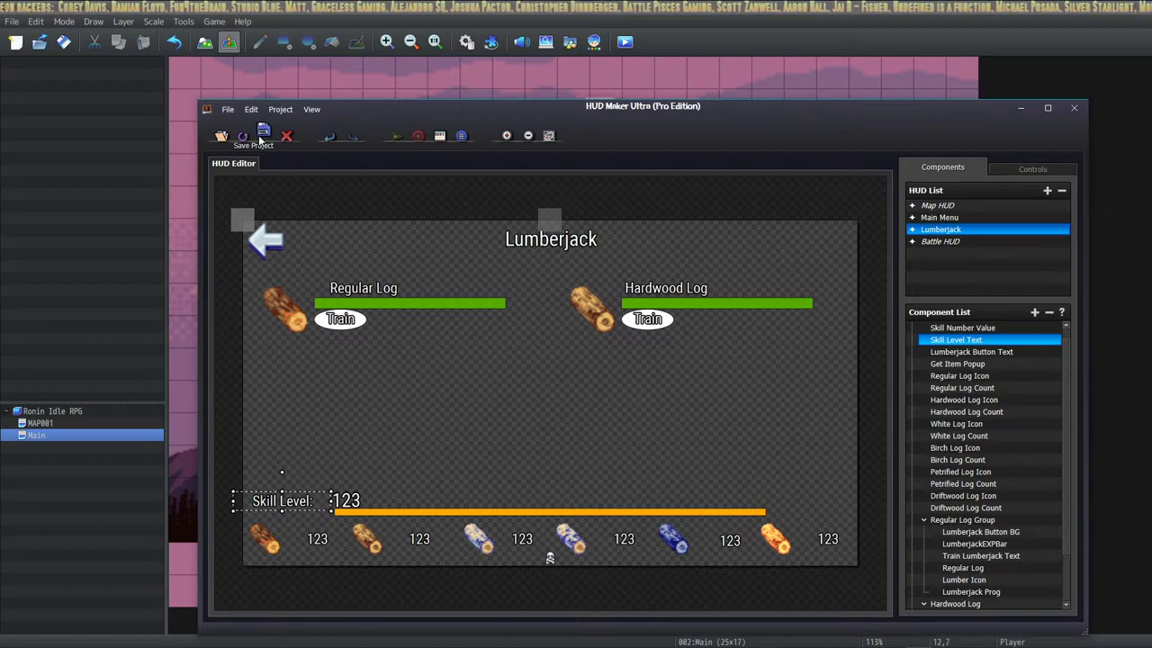
Save the HUD project and check the Lumberjack screen in the running game, going to the main menu and back.
key("ctrl+r")
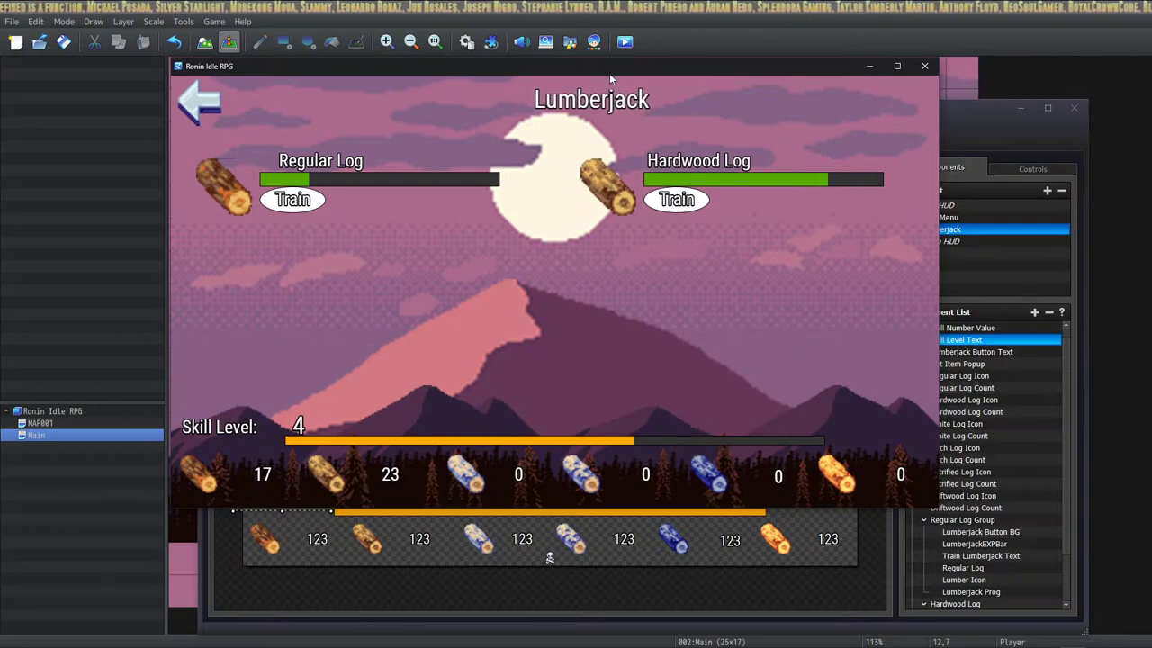
left_click_drag(609, 70, 611, 81)
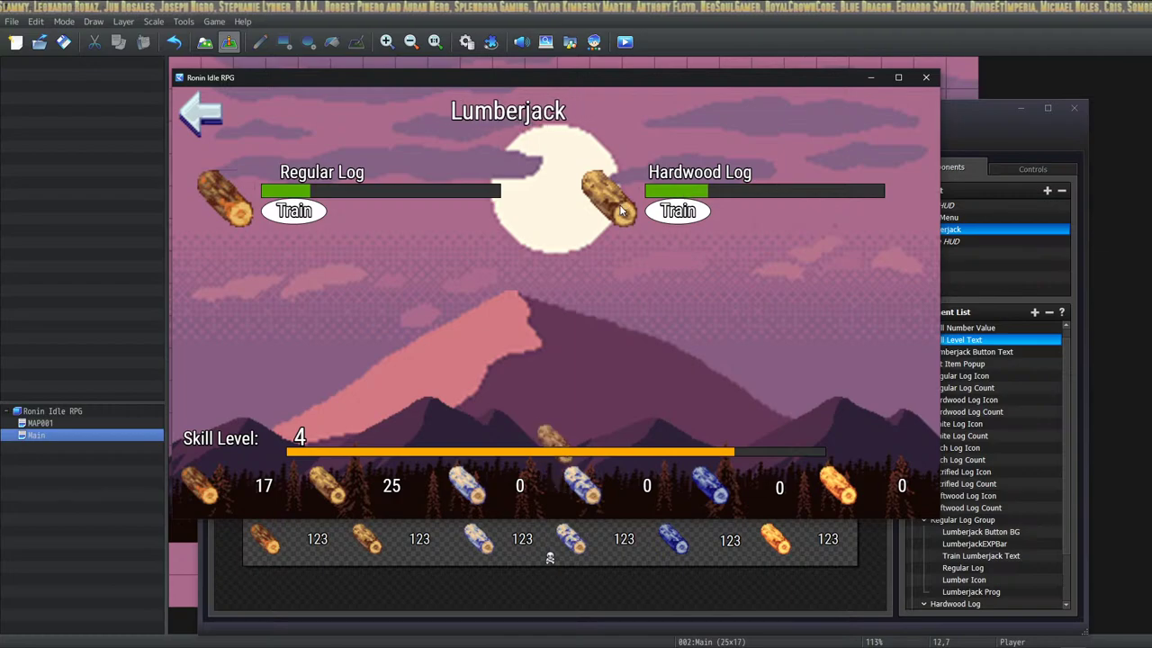
left_click(190, 123)
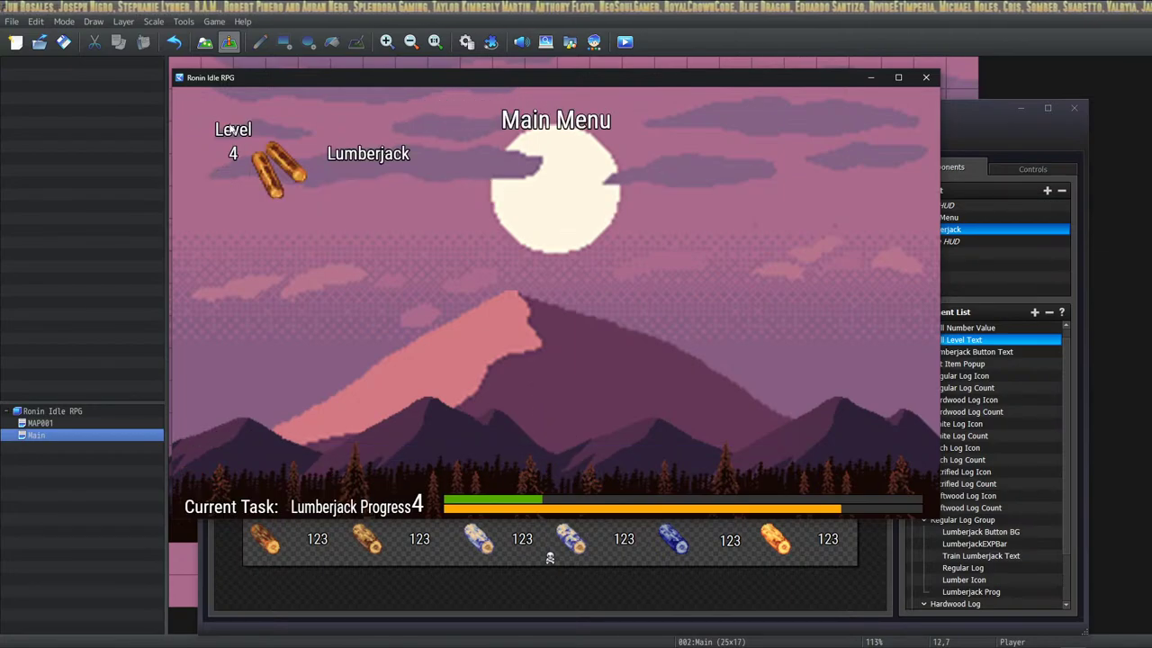
left_click(334, 153)
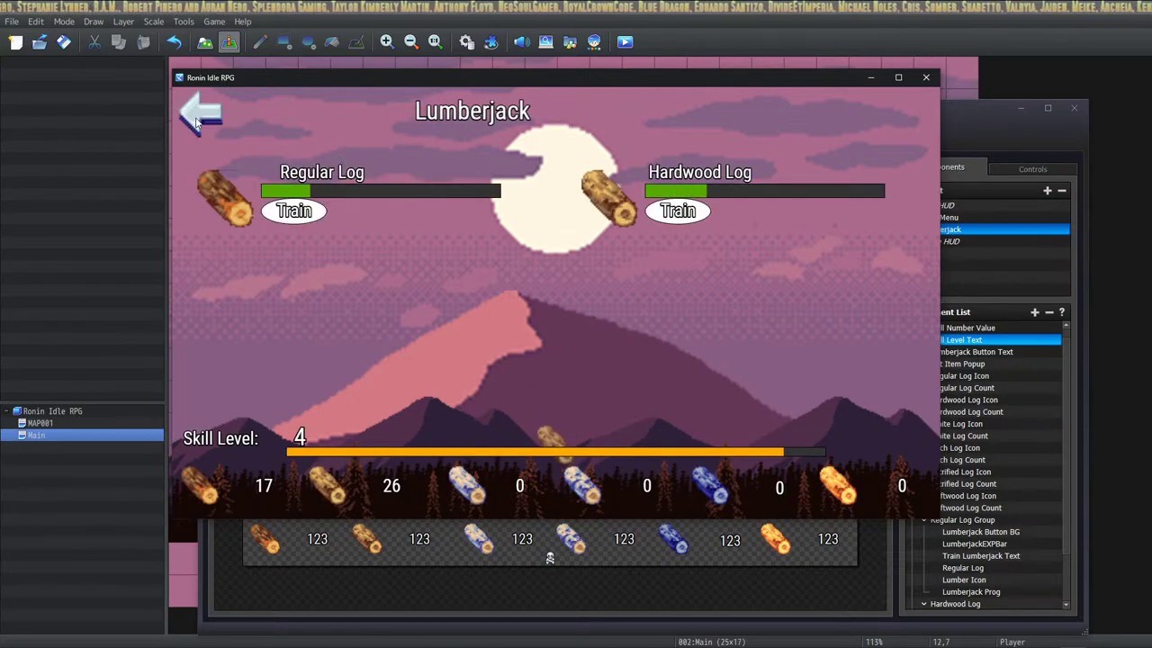
Compare the Main Menu and Lumberjack screens in the running game by switching back and forth between them.
key("Escape")
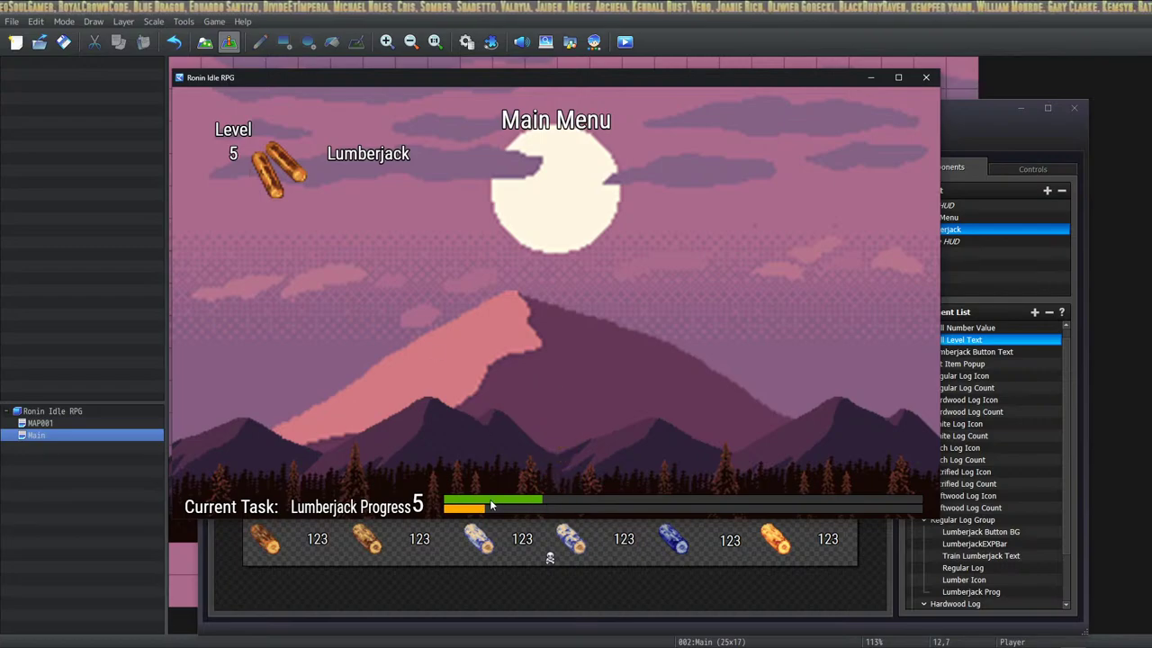
left_click(327, 189)
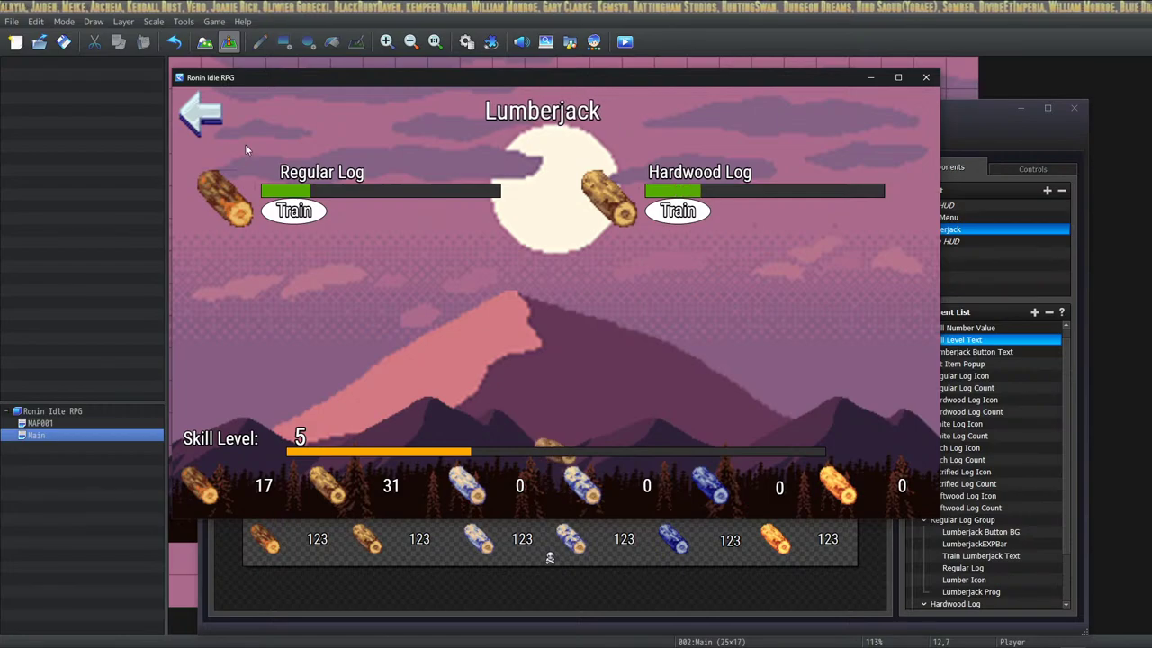
left_click(212, 117)
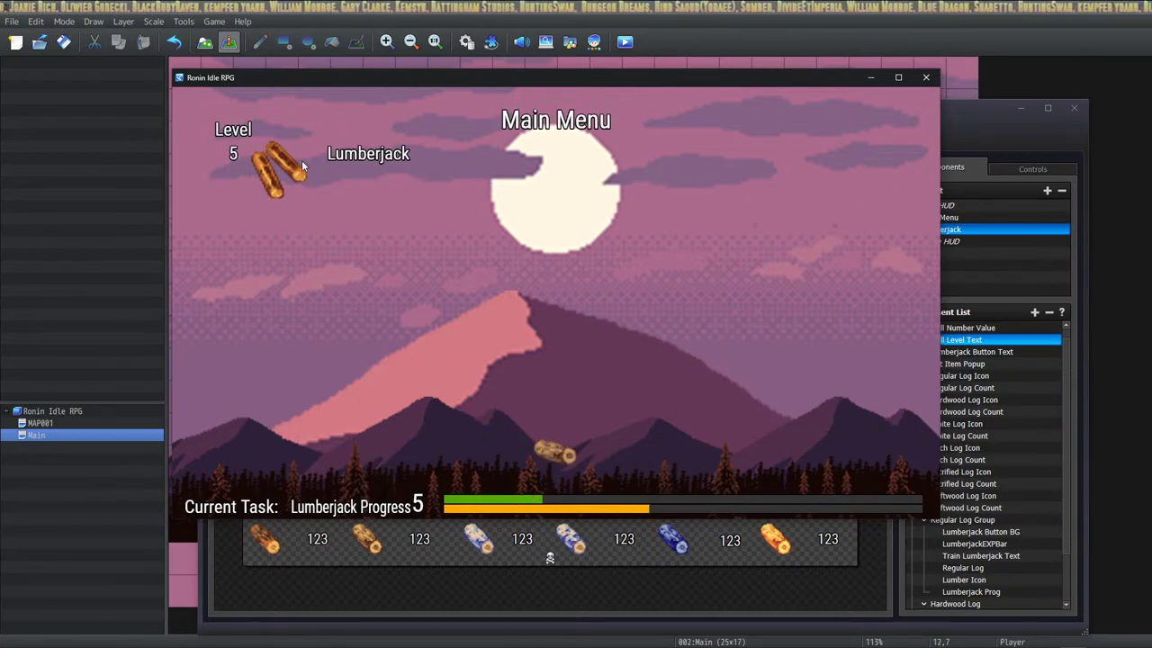
left_click(268, 155)
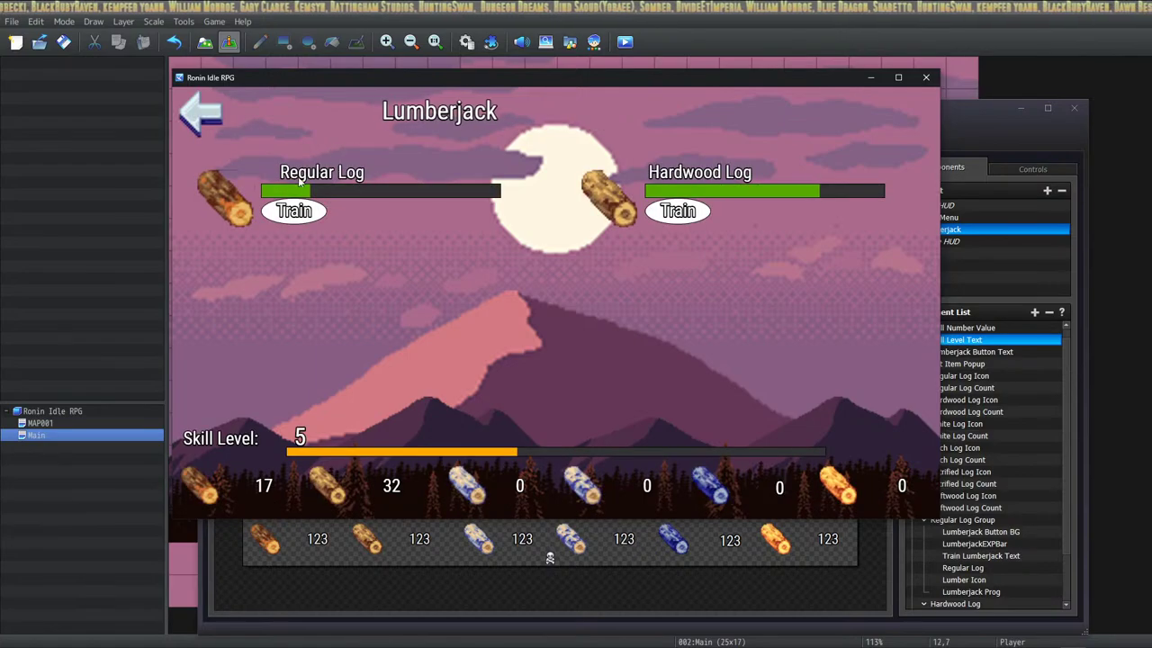
left_click(217, 121)
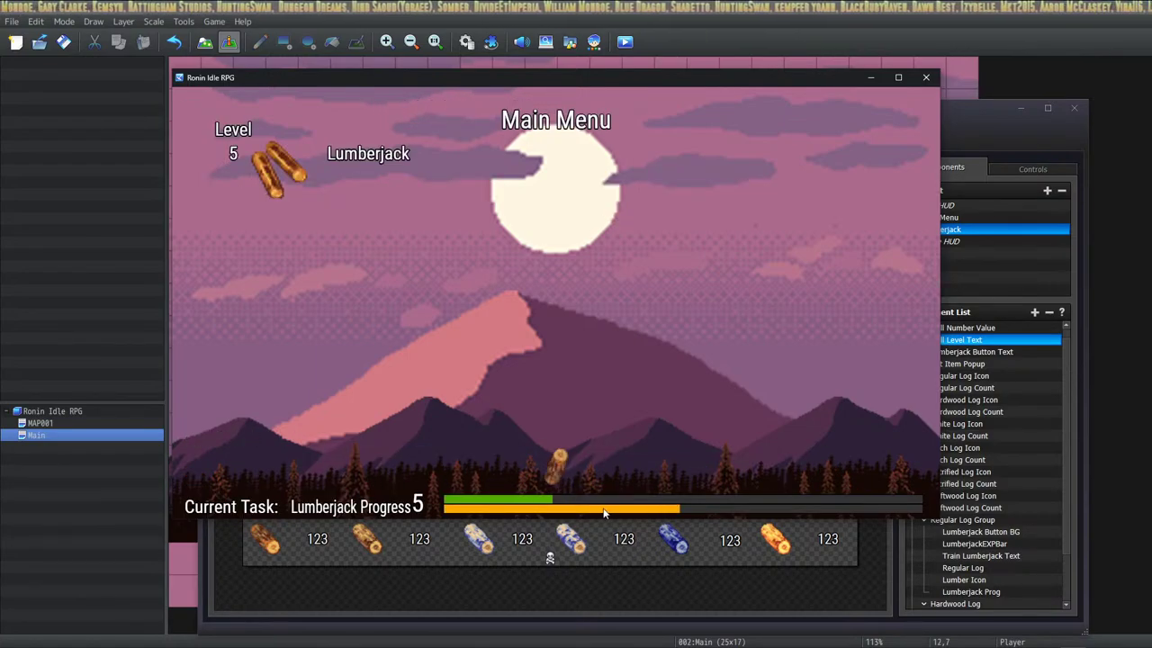
left_click(302, 172)
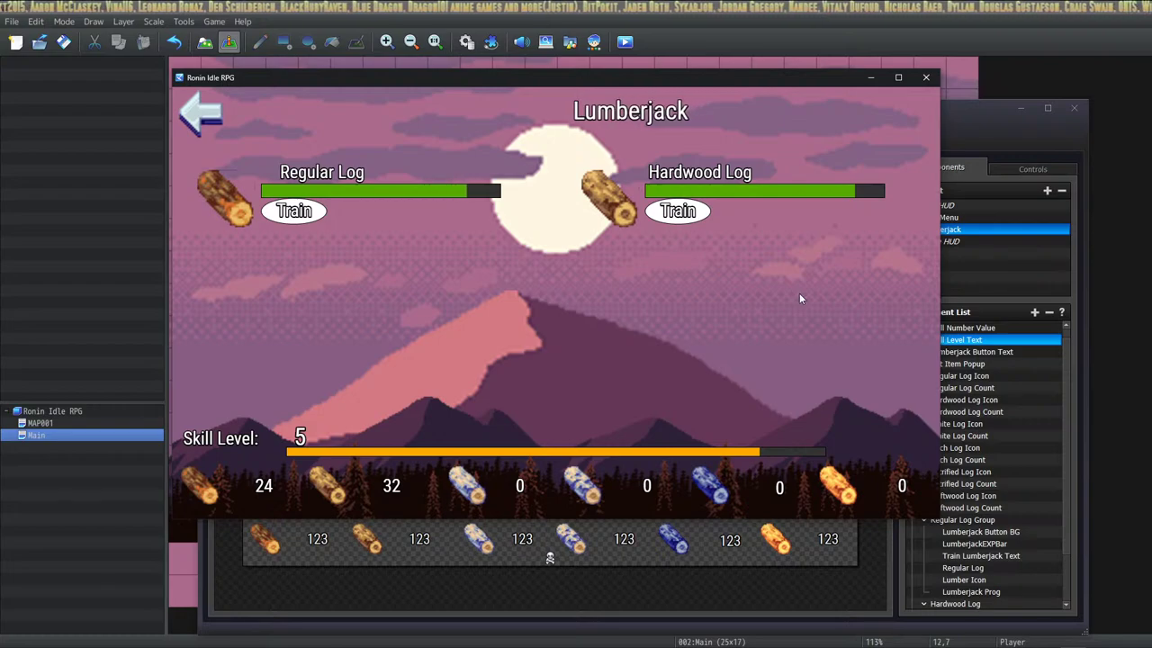
Switch back to HUD Maker Ultra and paste a copy of the Hardwood Log group into the empty middle of the canvas.
left_click(969, 122)
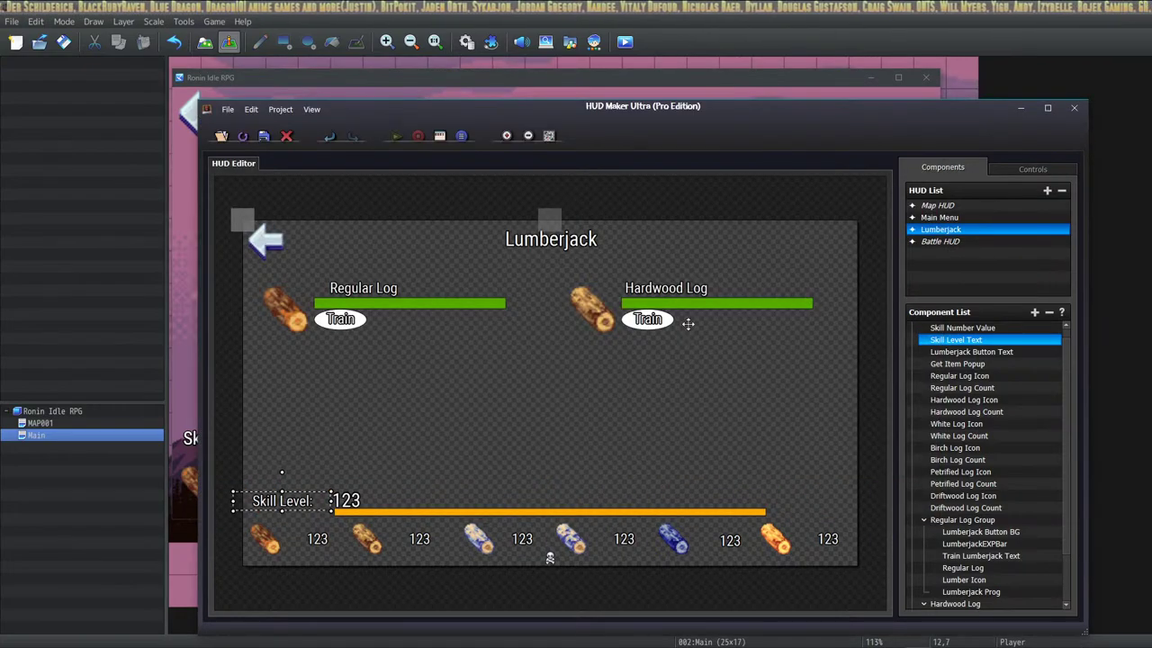
scroll(1013, 542, "down", 2)
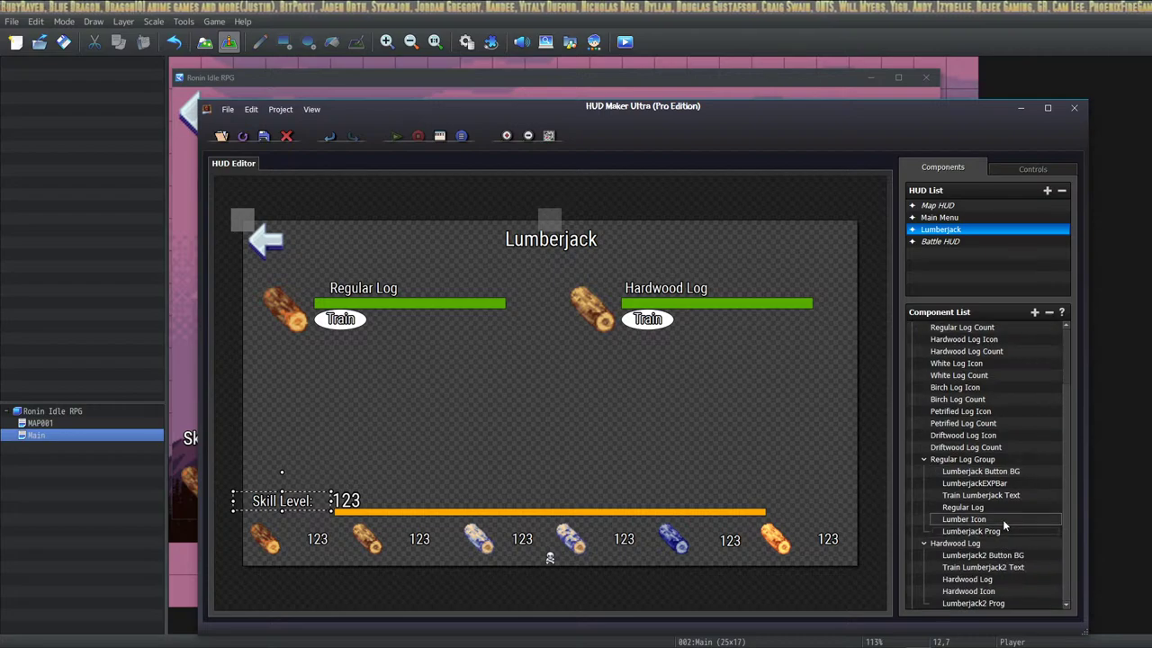
left_click(958, 543)
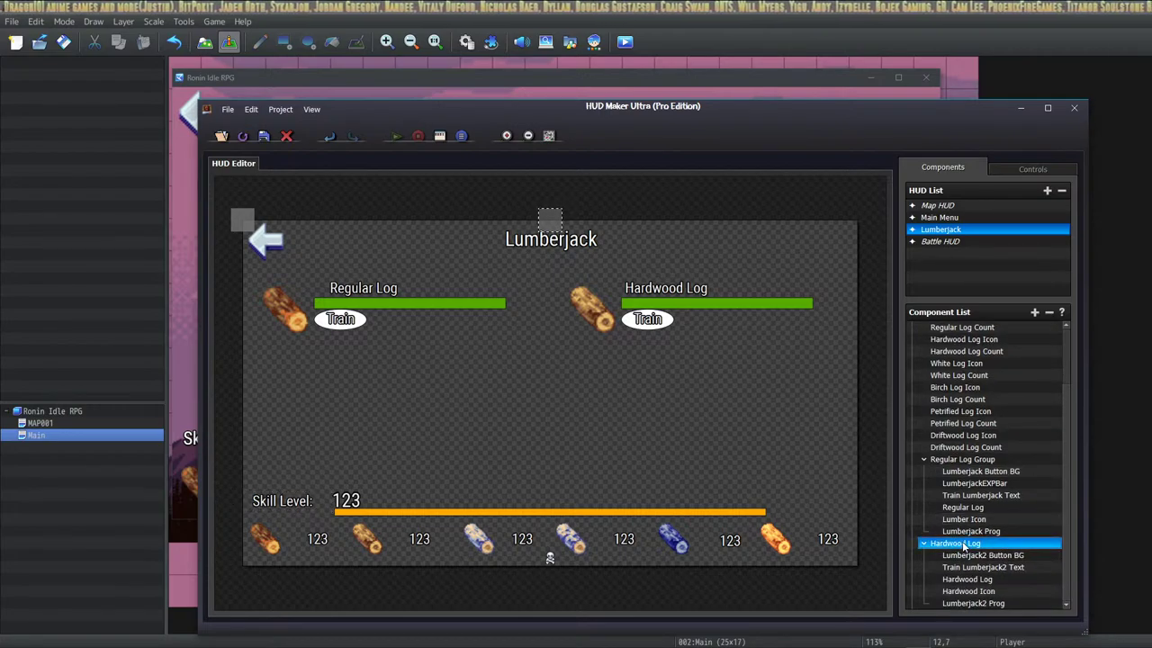
right_click(959, 547)
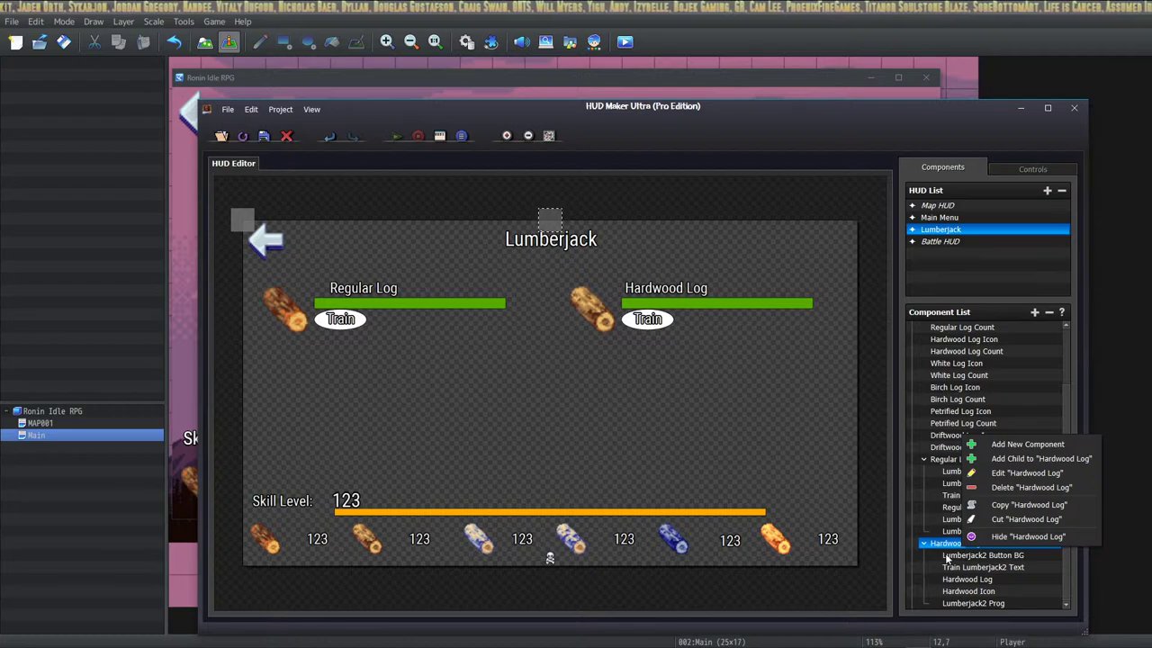
left_click(1017, 506)
right_click(443, 396)
left_click(473, 420)
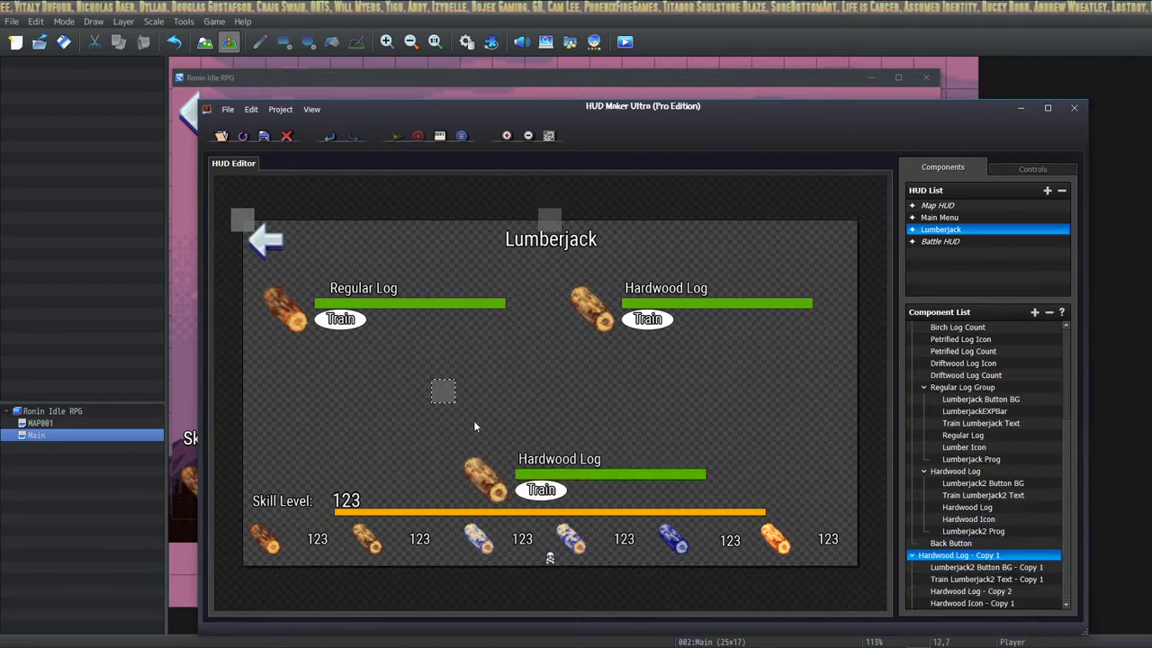
Move the copied Hardwood Log group directly below the Regular Log row, at X-Pos 0 and Y-Pos 104.
left_click_drag(442, 390, 242, 270)
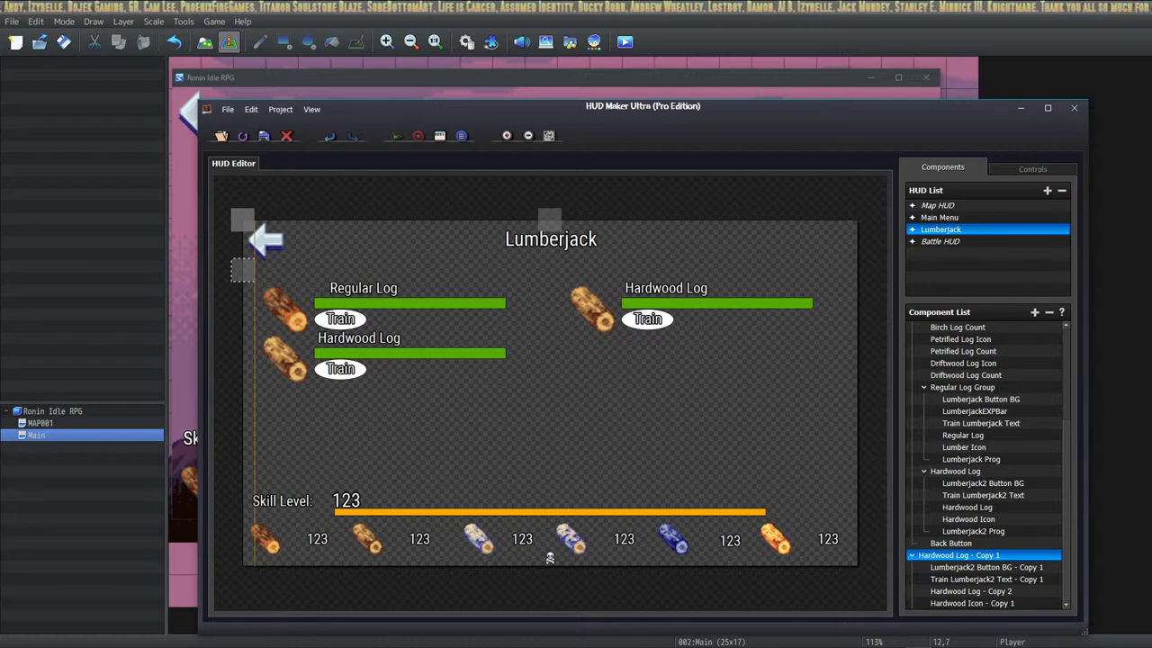
double_click(241, 270)
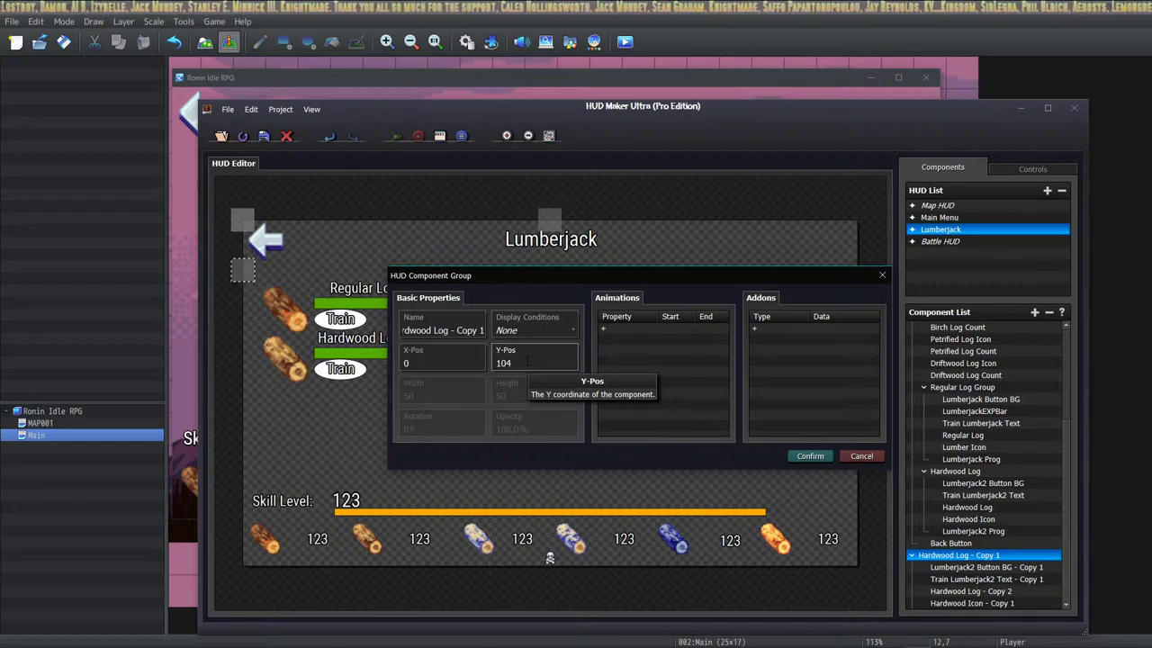
left_click(809, 456)
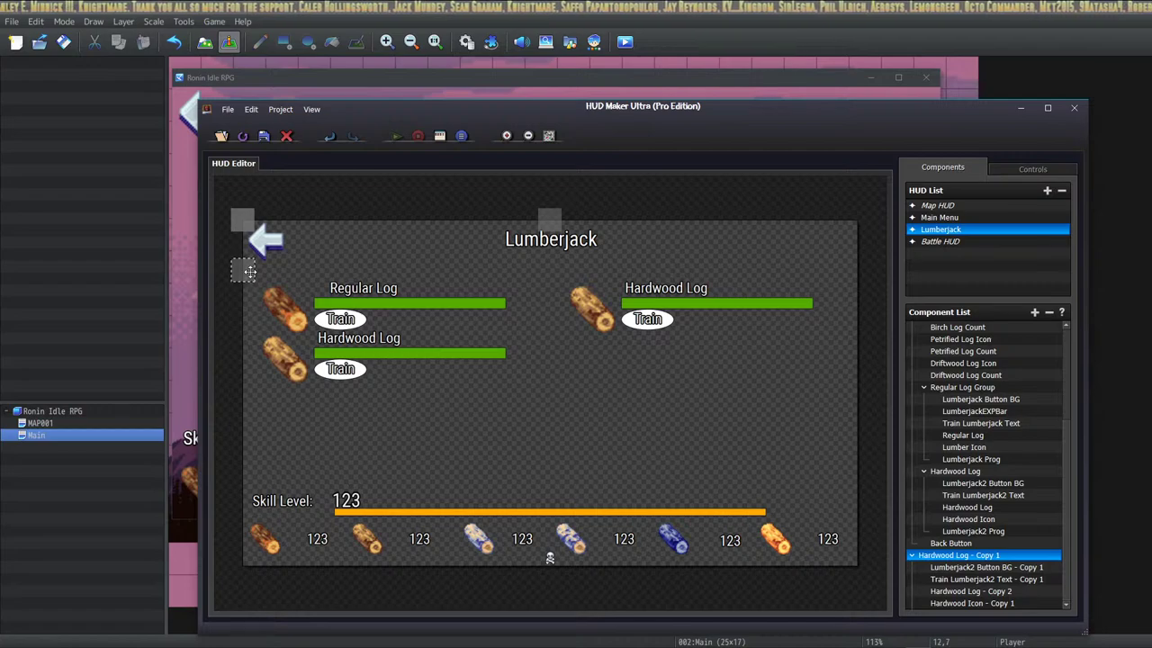
mouse_move(356, 300)
left_mouse_down()
mouse_move(394, 261)
mouse_move(315, 248)
mouse_move(249, 270)
left_mouse_up()
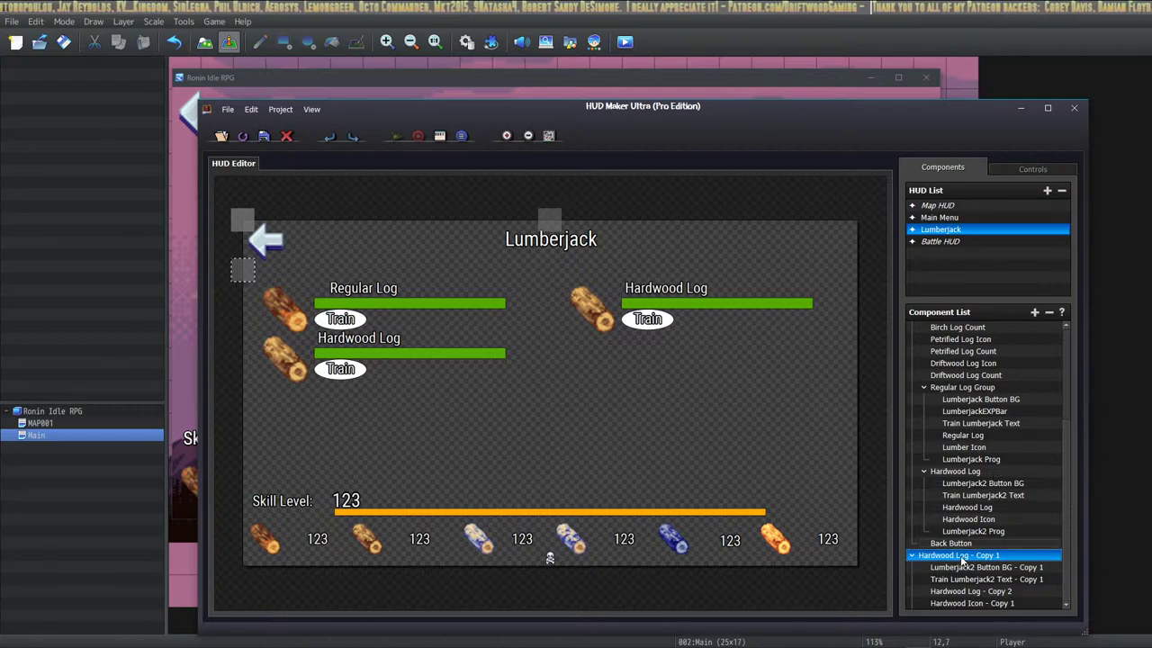
Review the existing log groups in the component list and the copied group's basic properties.
scroll(970, 558, "up", 2)
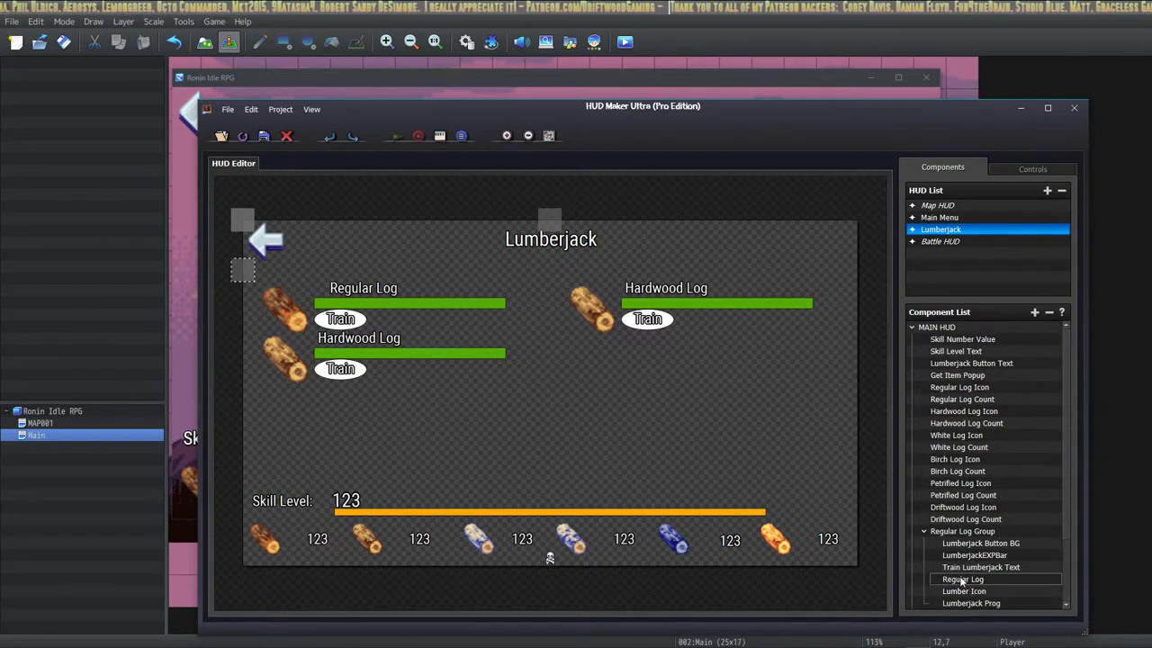
scroll(964, 576, "up", 1)
scroll(968, 558, "down", 1)
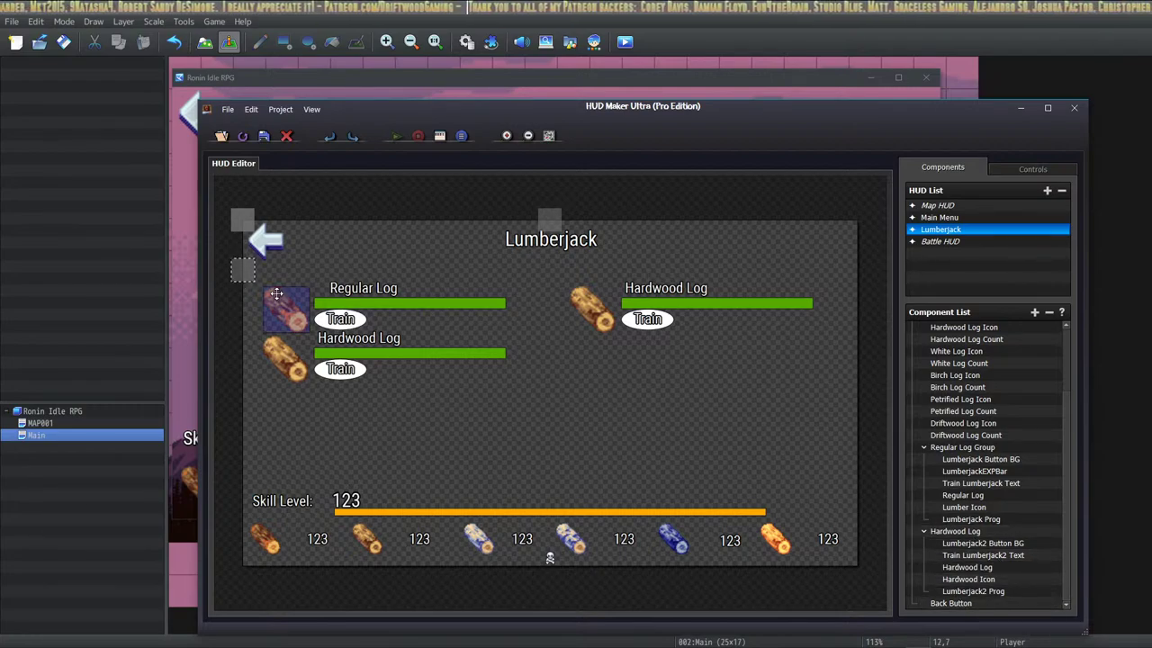
double_click(247, 272)
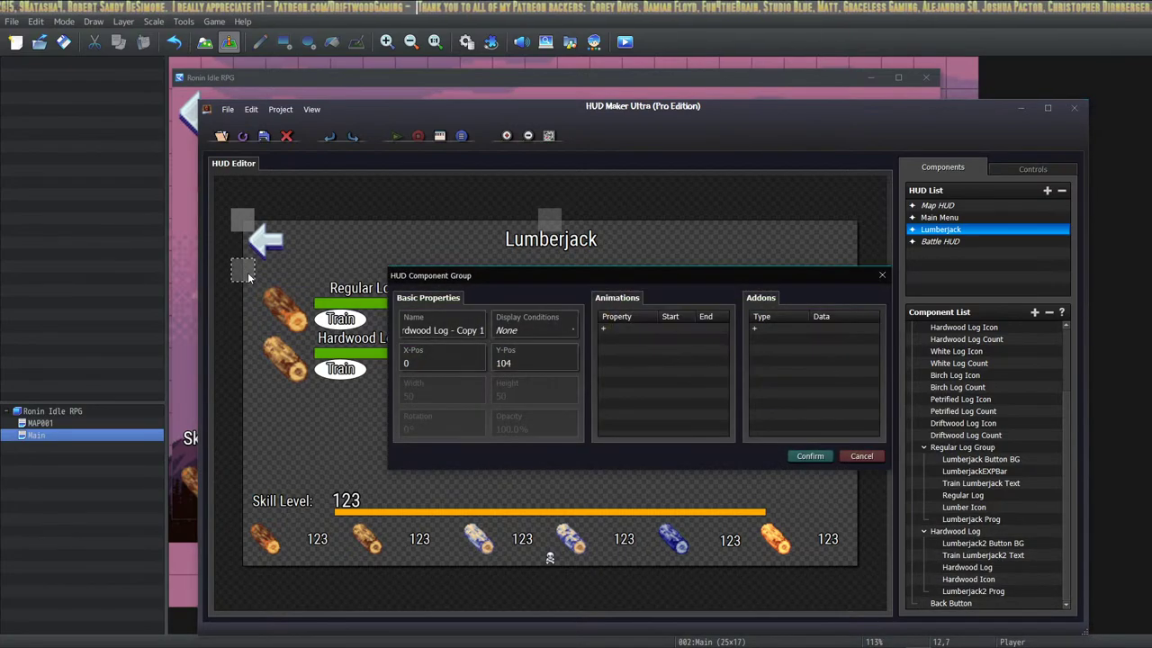
left_click(861, 455)
Collapse the existing log groups, nest the copied Hardwood Log group in MAIN HUD just above Back Button, and expand it.
scroll(1026, 504, "up", 2)
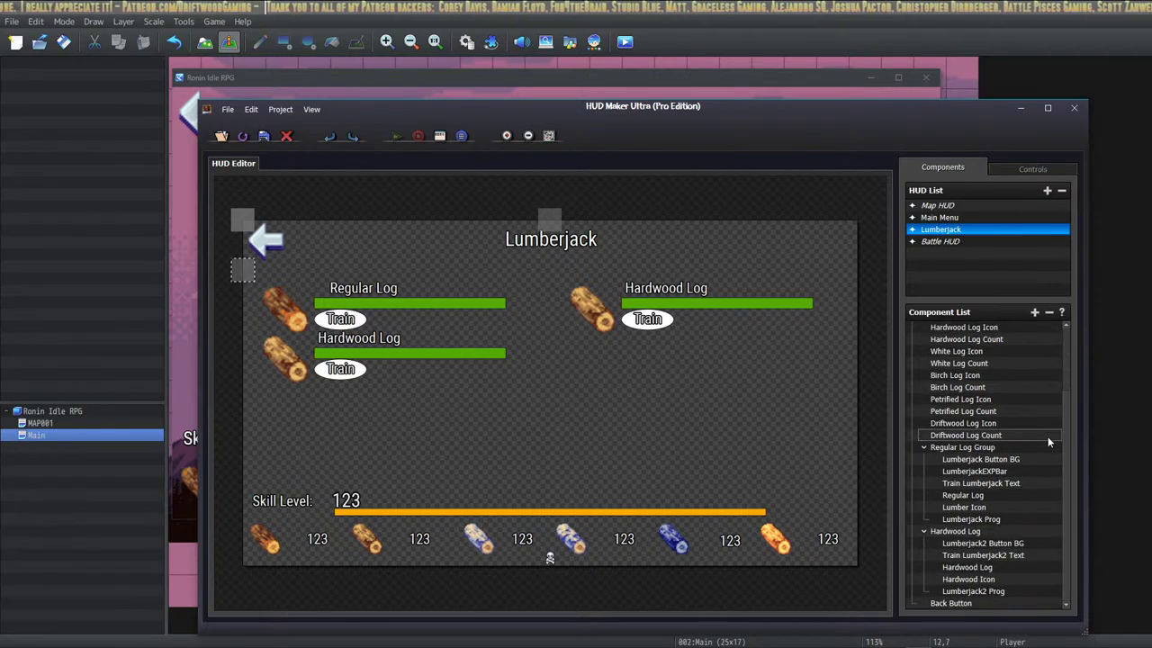
scroll(1047, 450, "down", 3)
scroll(930, 533, "up", 2)
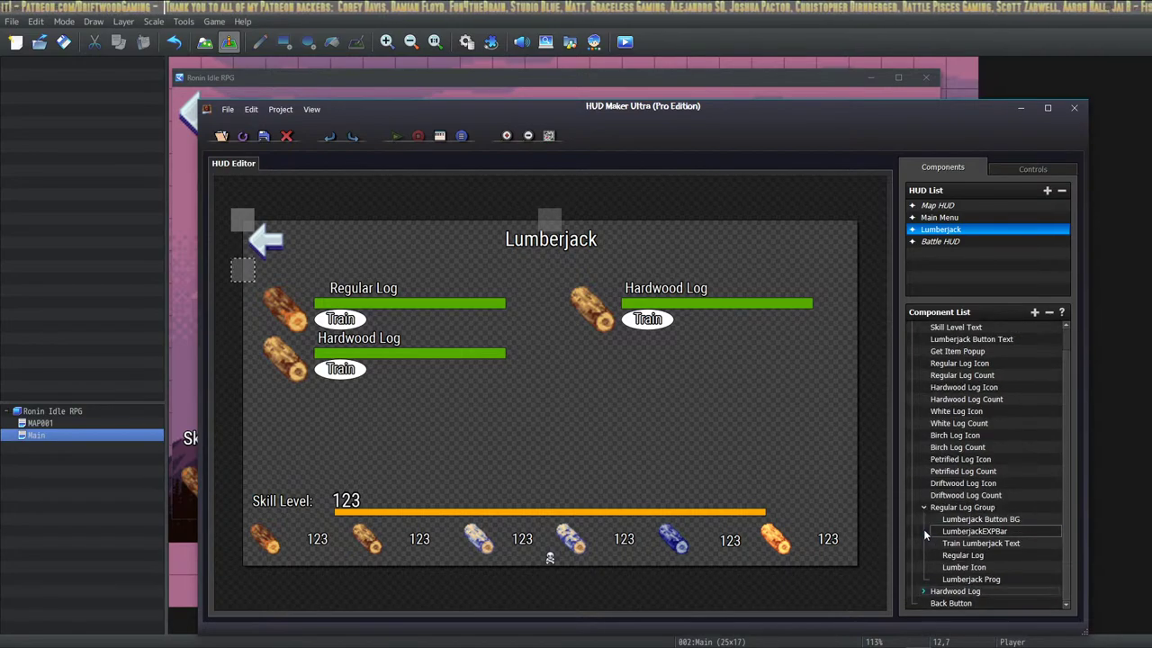
left_click(923, 531)
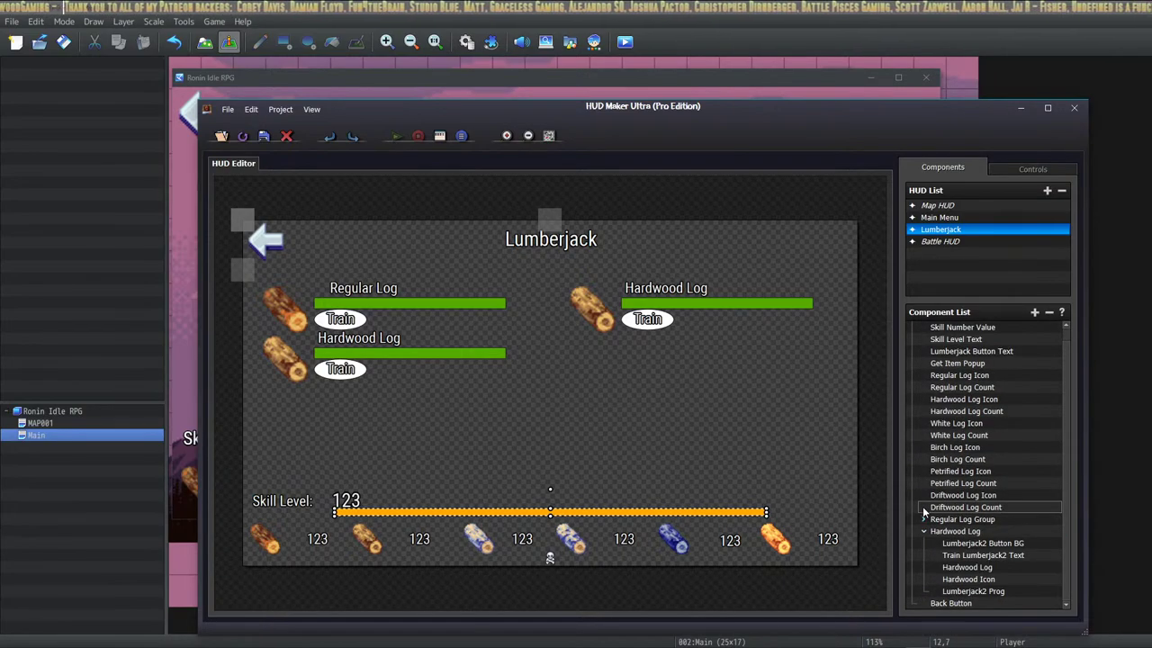
left_click(922, 507)
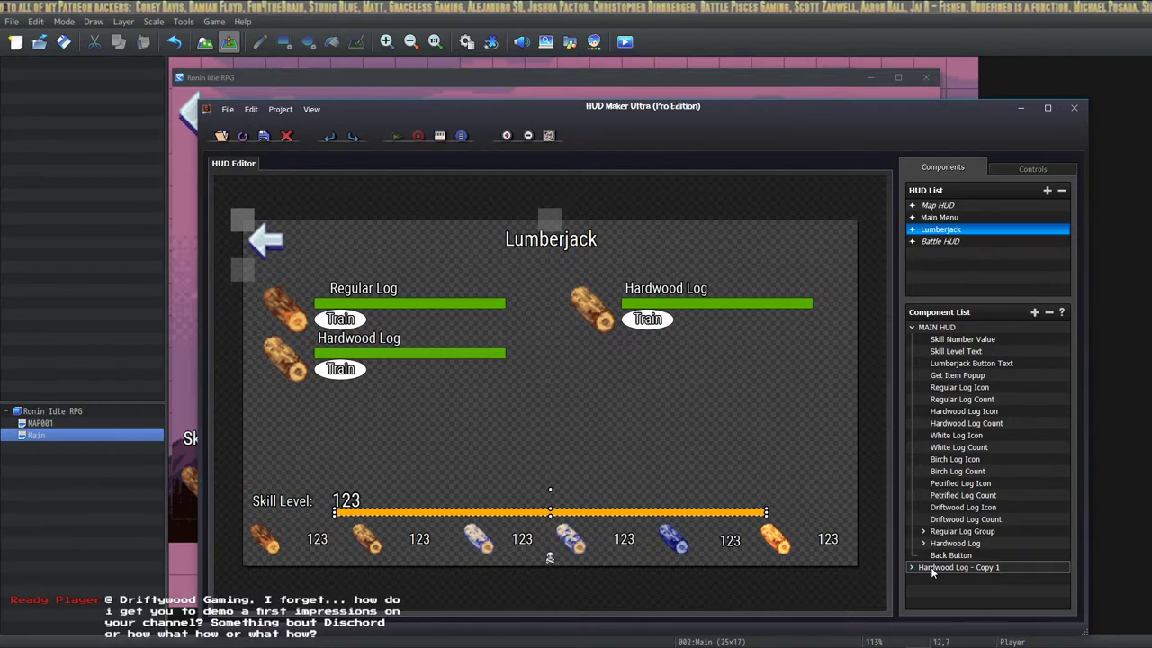
left_click_drag(911, 567, 959, 559)
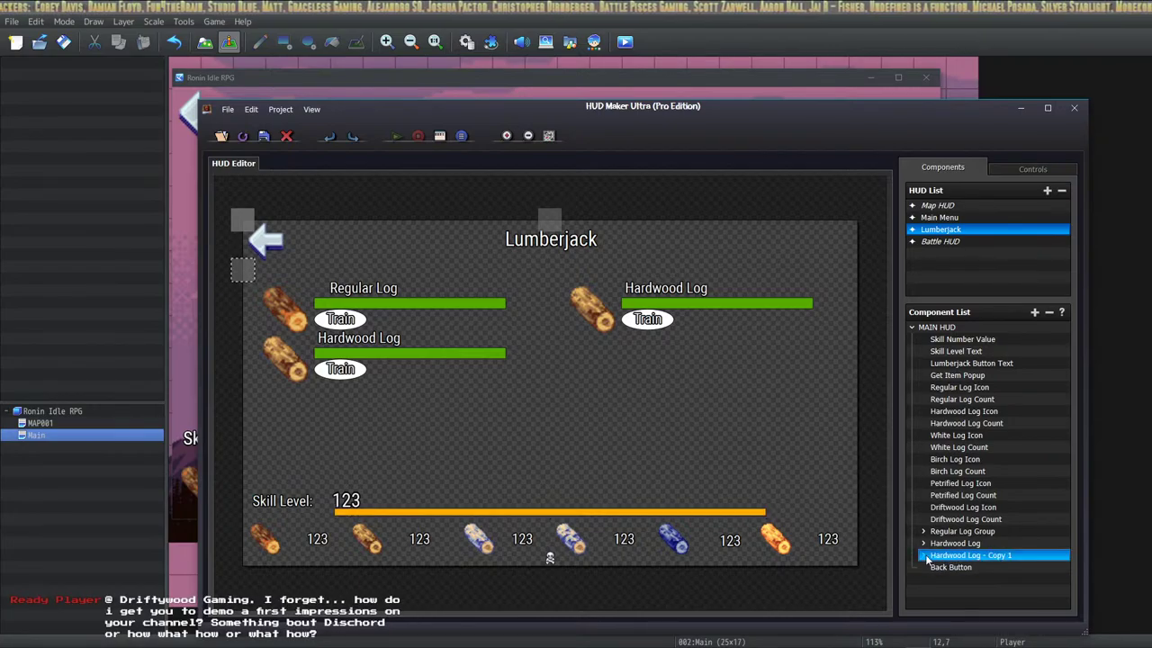
left_click(922, 555)
scroll(978, 549, "down", 1)
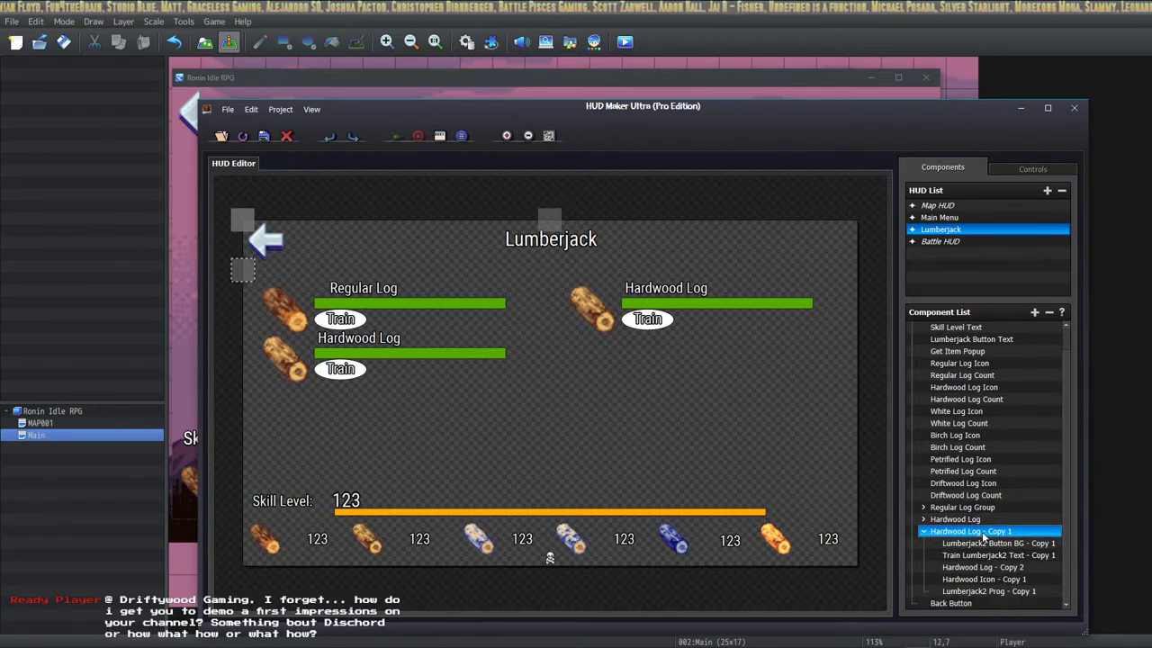
left_click(923, 531)
double_click(924, 556)
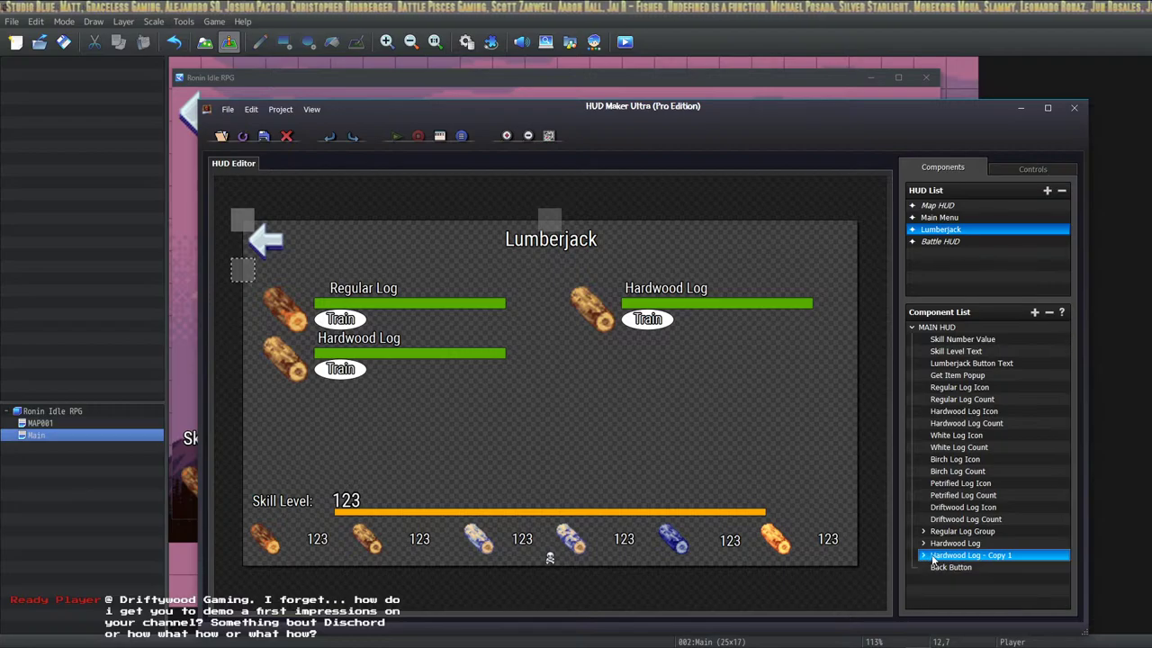
left_click(925, 556)
Rename the copied Hardwood Log group as "White Log".
right_click(981, 557)
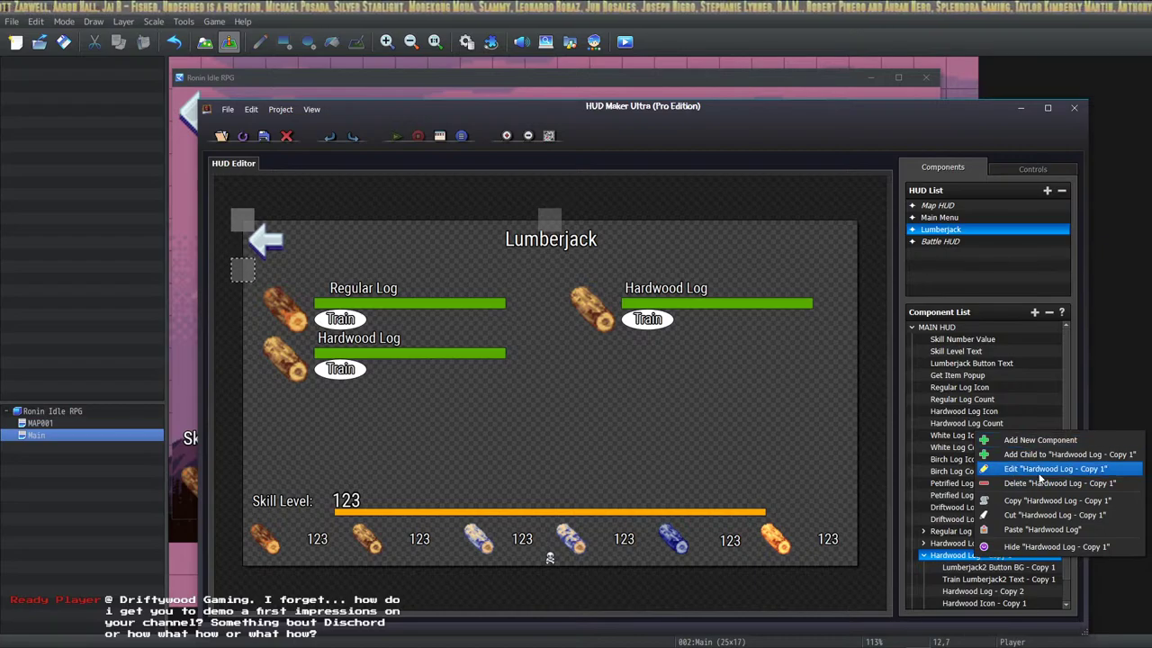
left_click(1039, 470)
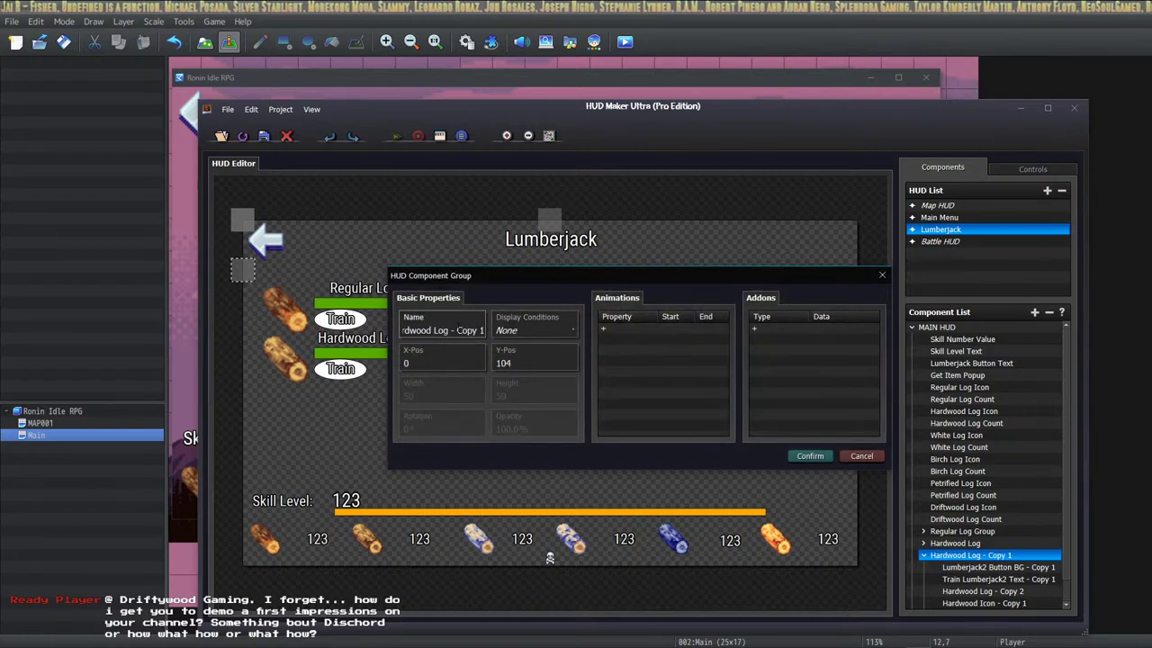
key("shift+Left")
key("shift+Left")
key("shift+Left")
key("shift+Left")
key("shift+Left")
key("shift+Left")
key("shift+Left")
key("shift+Left")
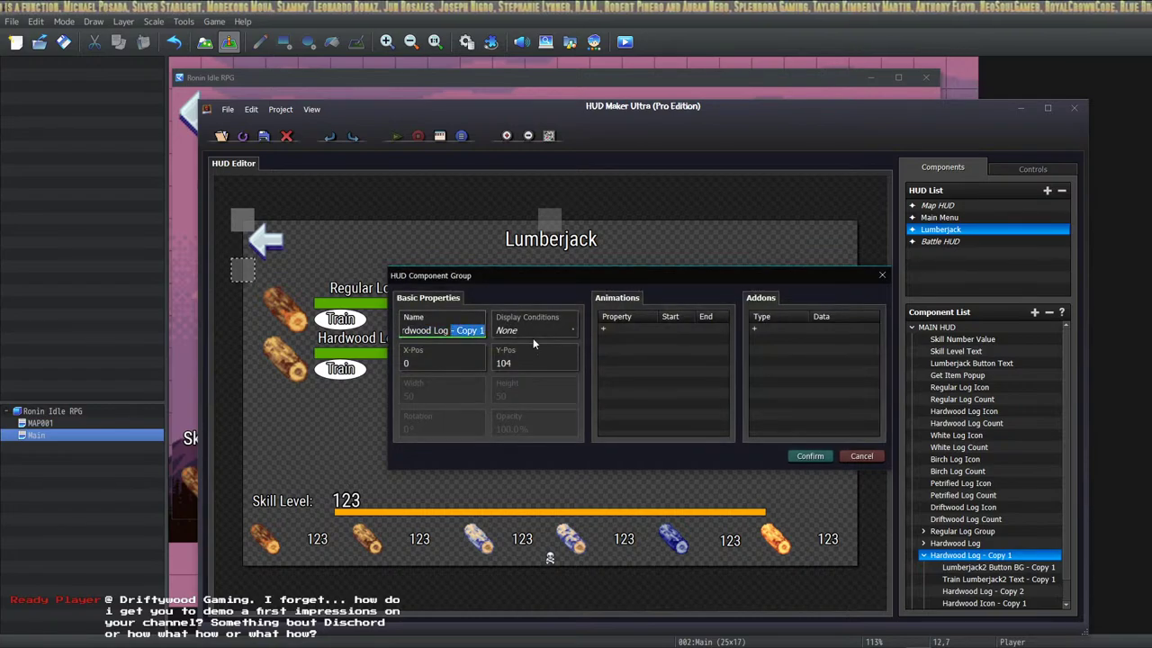
key("BackSpace")
key("BackSpace")
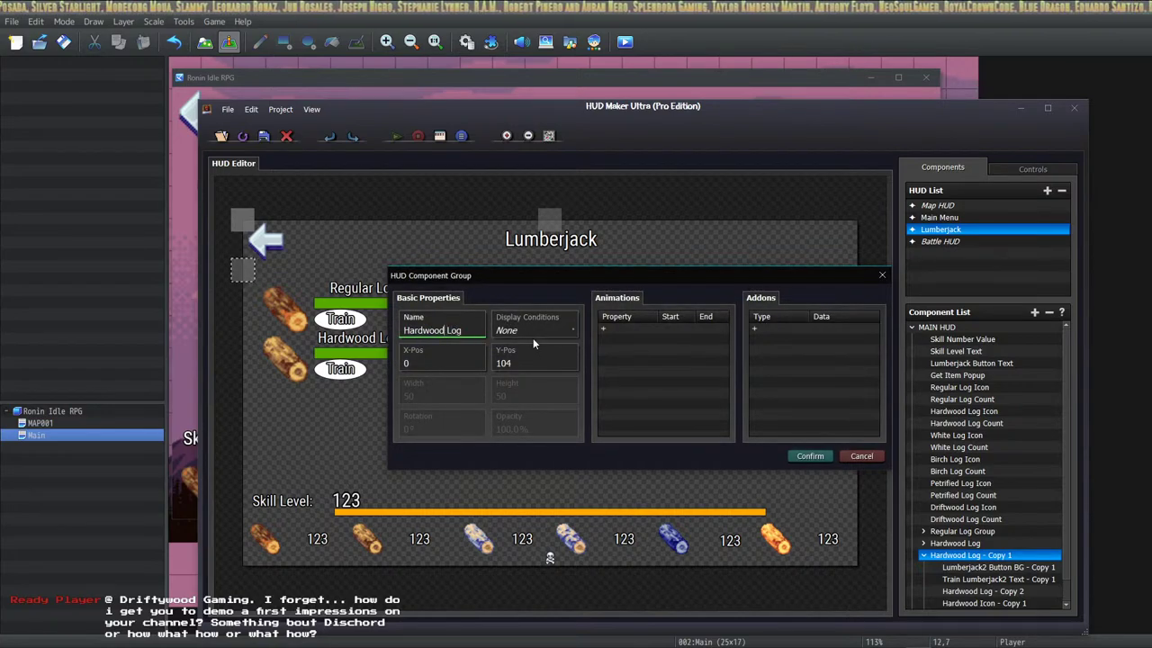
key("BackSpace")
key("BackSpace")
key("BackSpace")
key("BackSpace")
key("BackSpace")
key("BackSpace")
key("BackSpace")
key("BackSpace")
key("BackSpace")
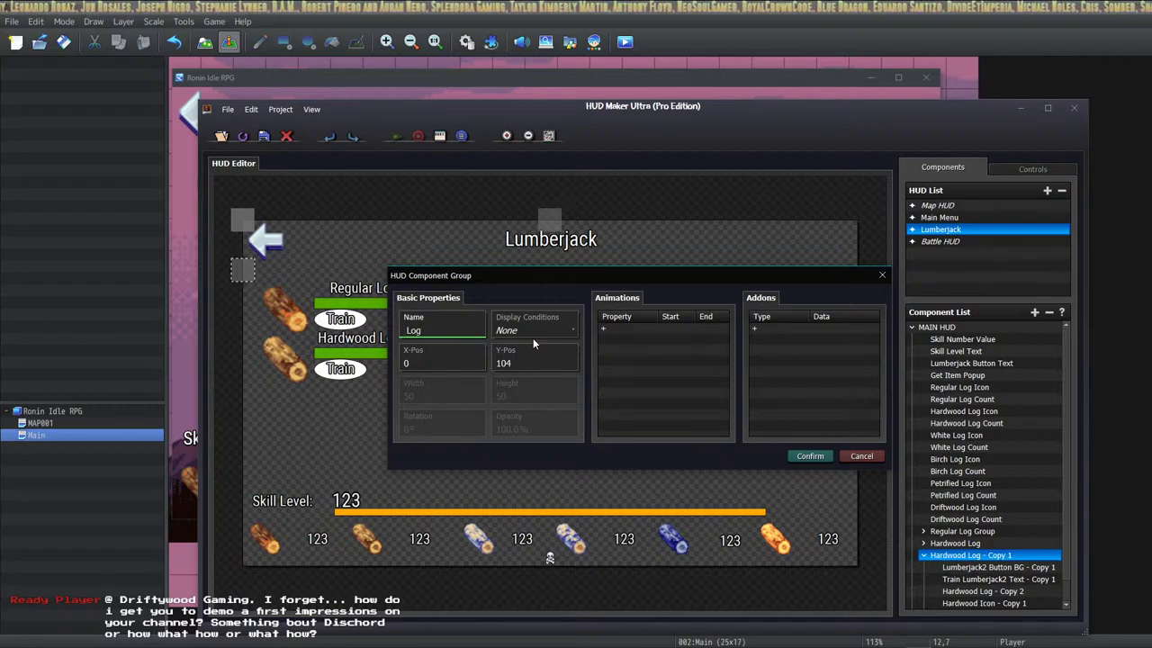
type("Whot")
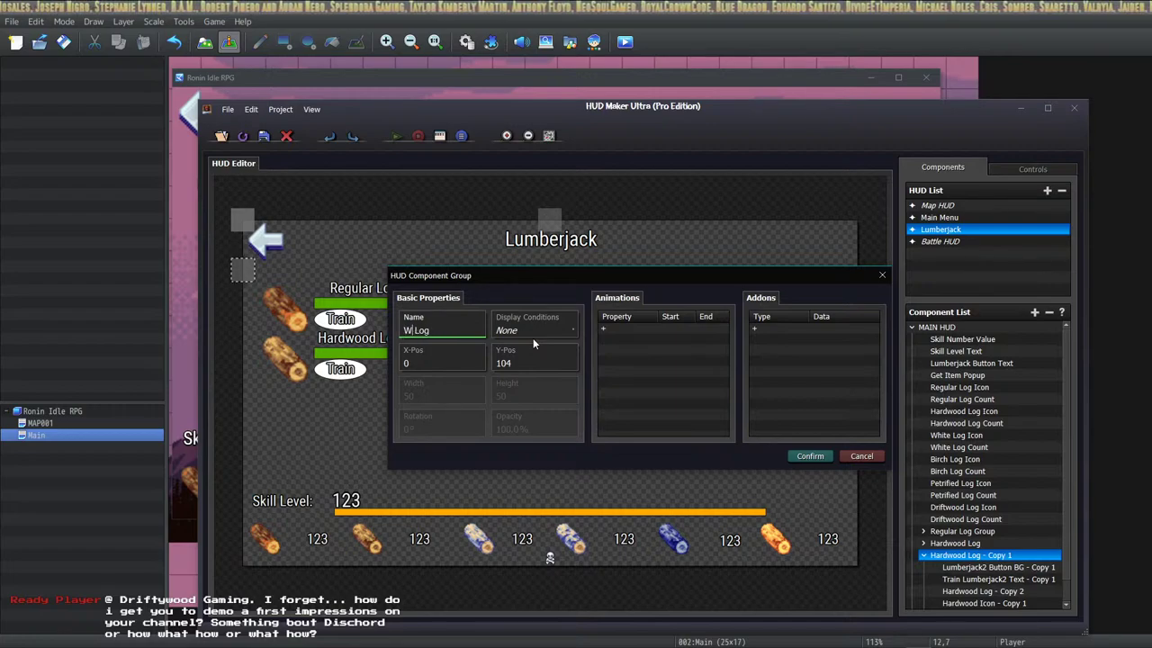
key("BackSpace")
key("BackSpace")
type("ite")
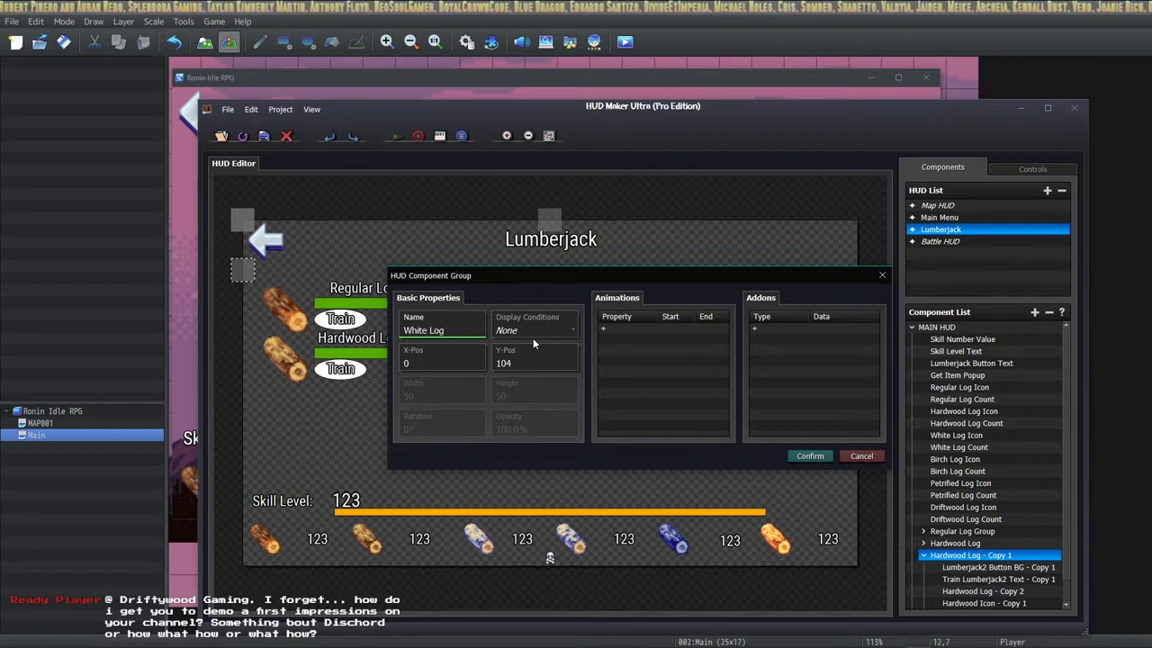
left_click(800, 457)
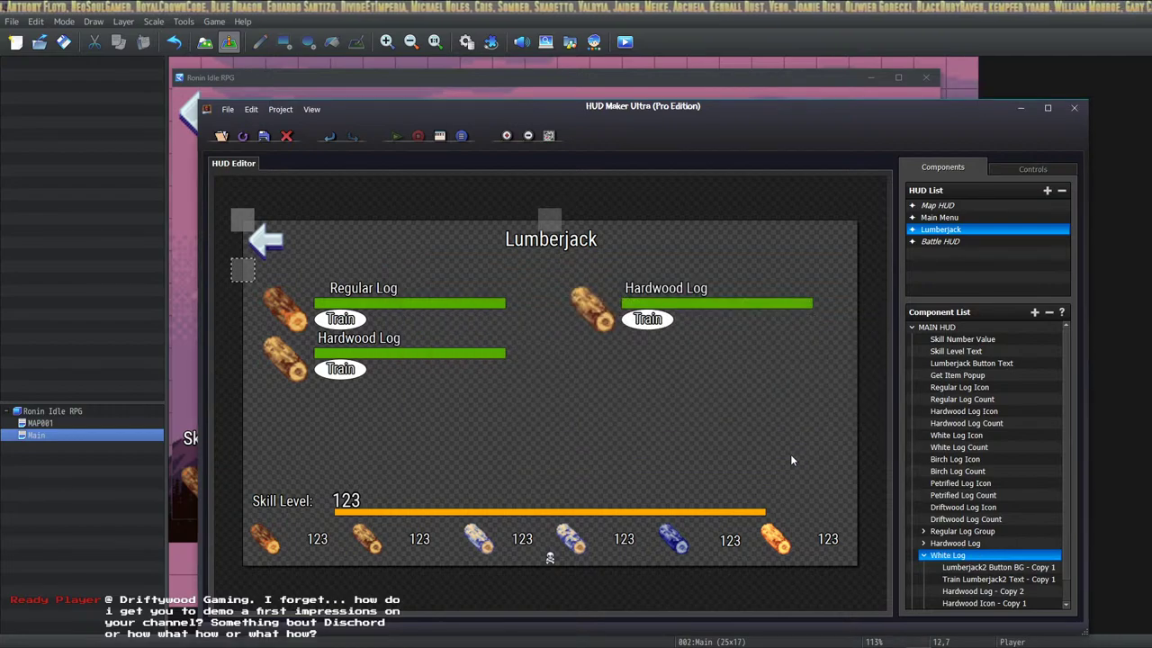
Rename the copied button background shape in the White Log group as "Lumberjack3 Button BG".
double_click(992, 567)
triple_click(533, 270)
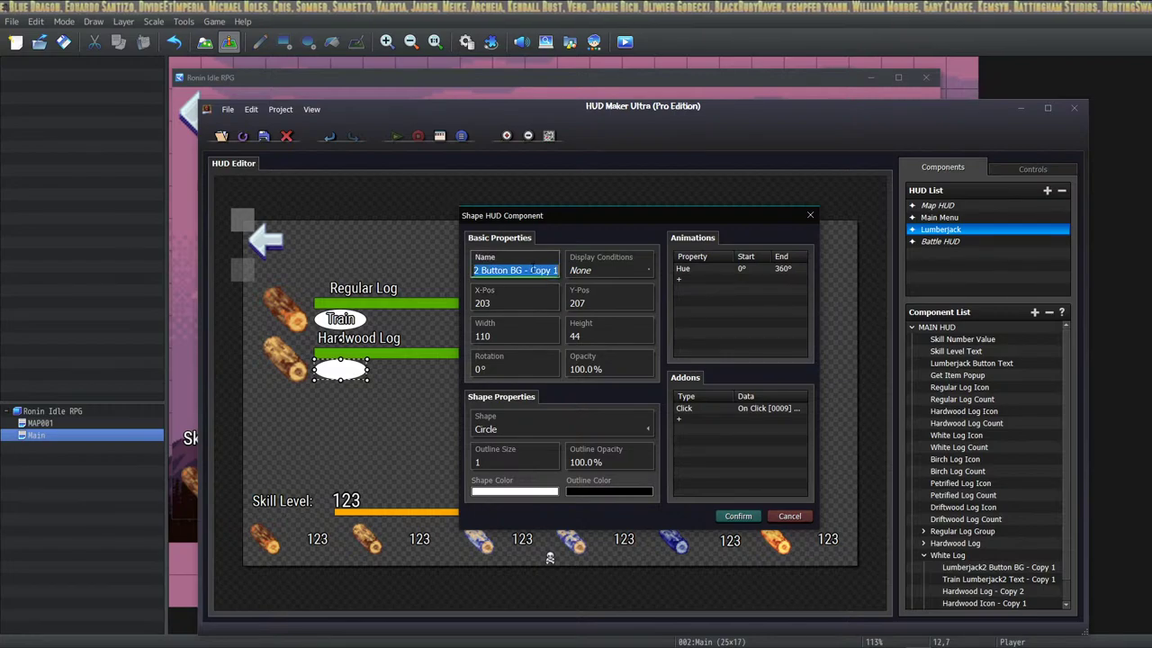
key("End")
key("BackSpace")
key("BackSpace")
key("BackSpace")
key("BackSpace")
key("BackSpace")
key("BackSpace")
key("BackSpace")
key("BackSpace")
key("BackSpace")
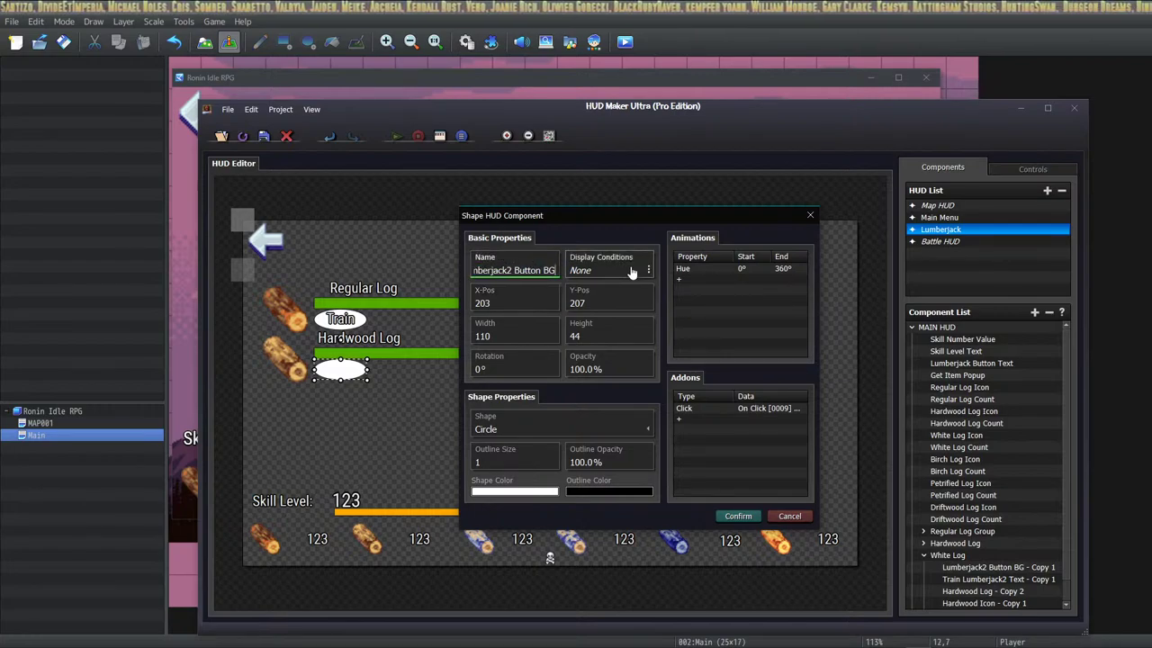
key("BackSpace")
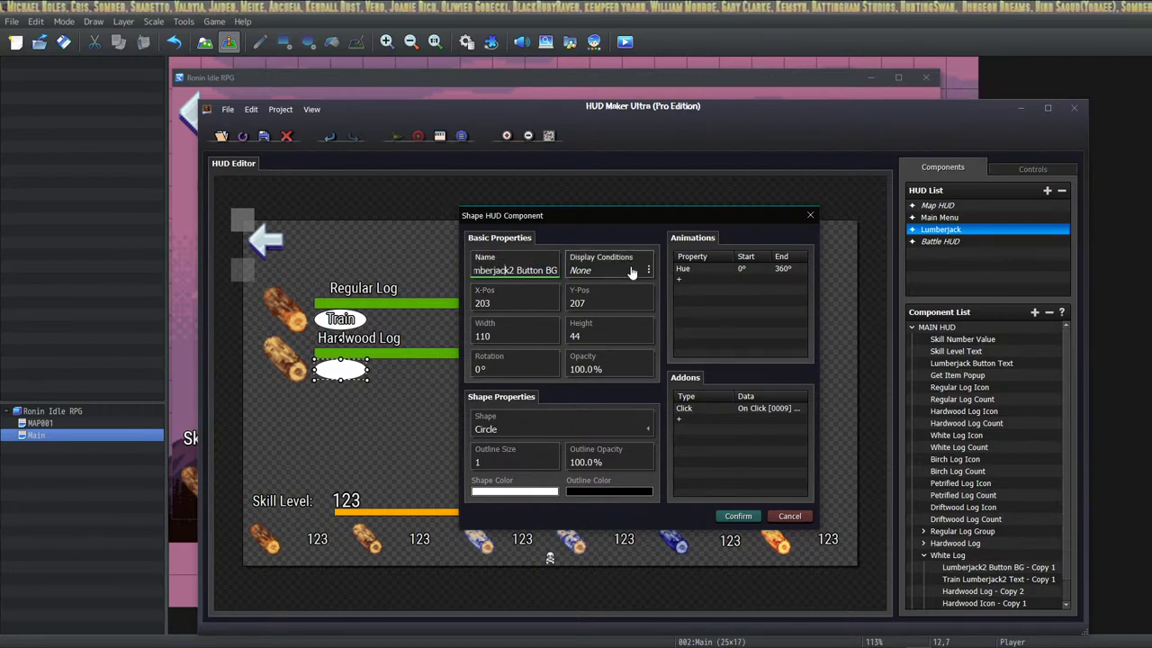
key("BackSpace")
type("3")
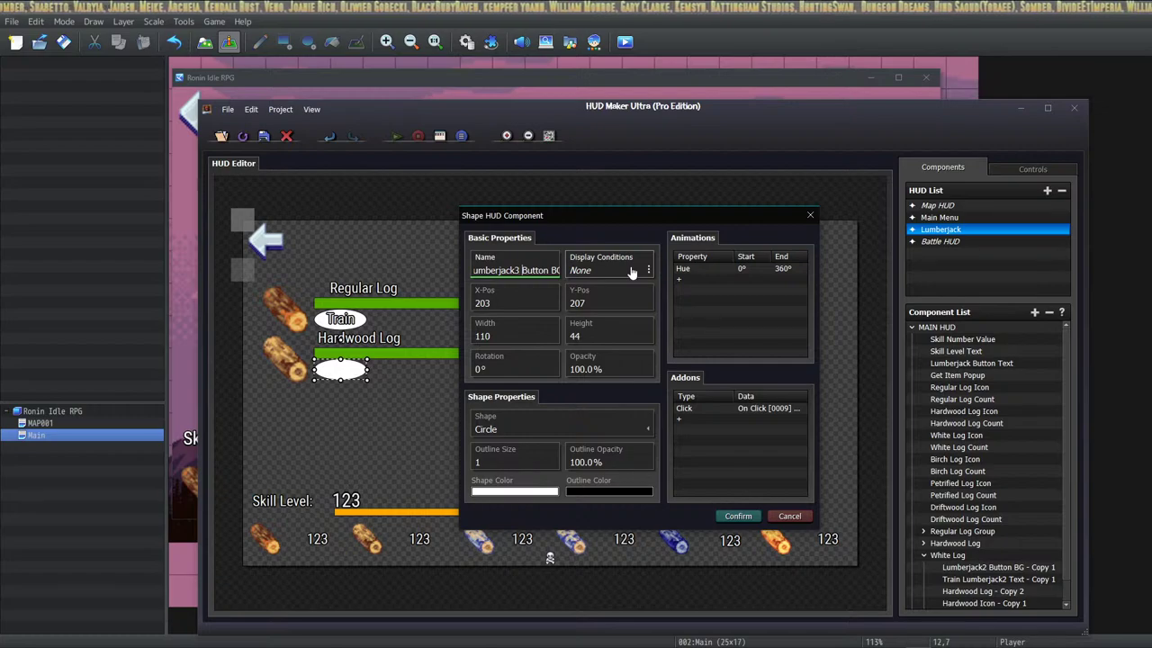
key("End")
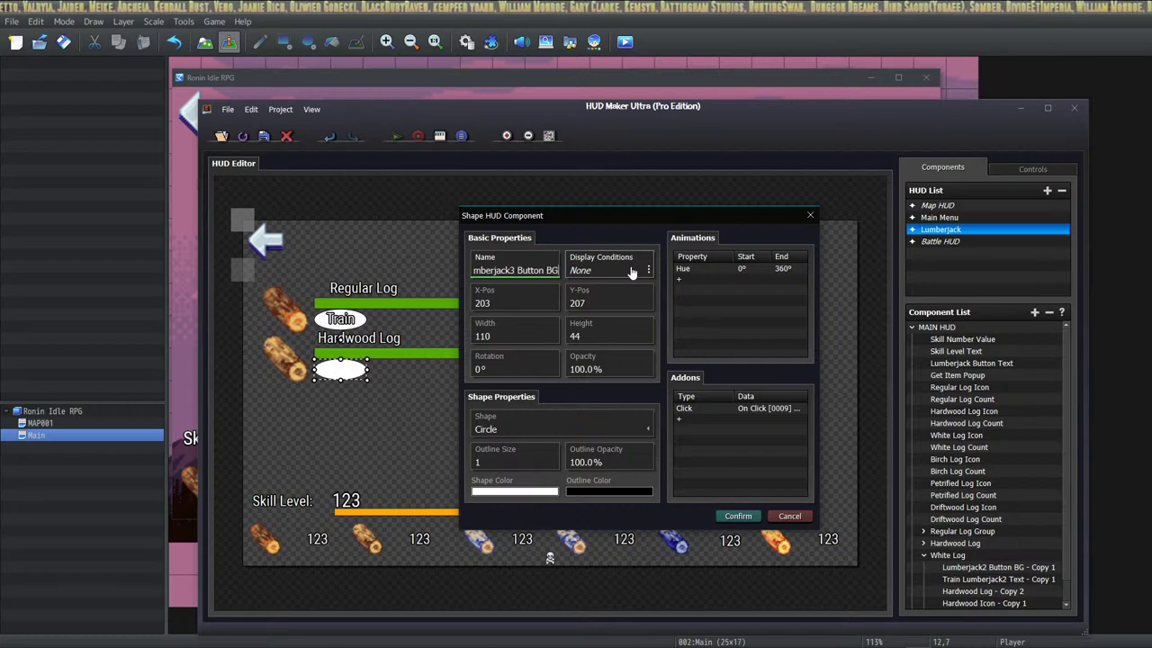
Set the White Log button background's click addon to common event 0010 Run Lumberjack3 and confirm the component.
double_click(748, 408)
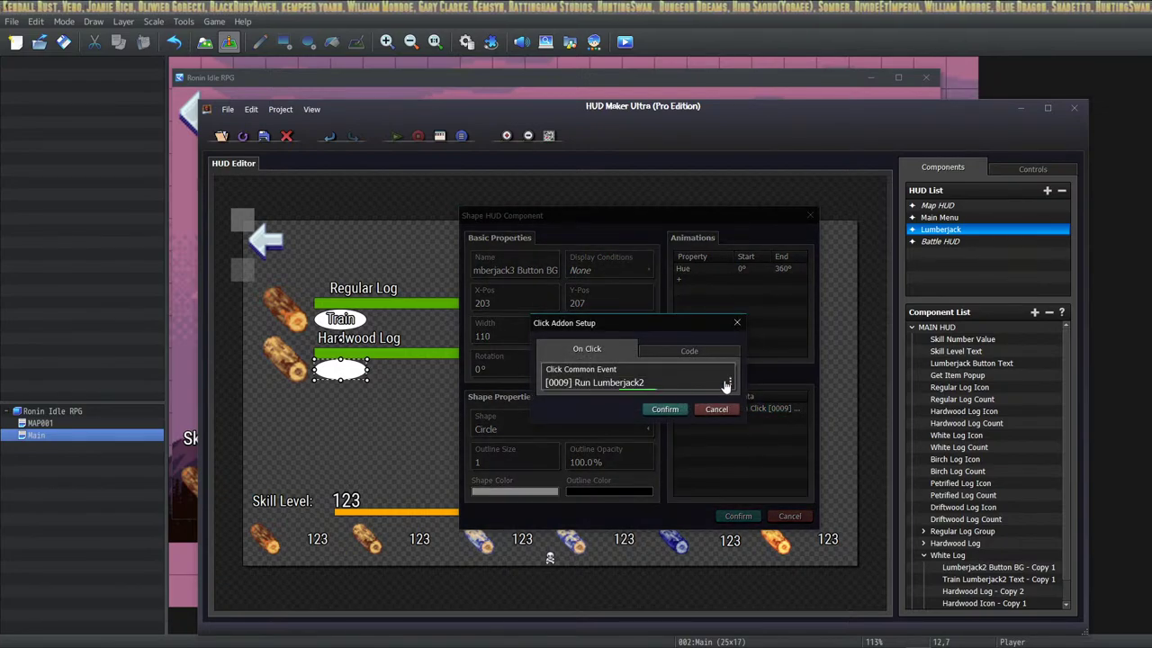
left_click(724, 379)
left_click(648, 370)
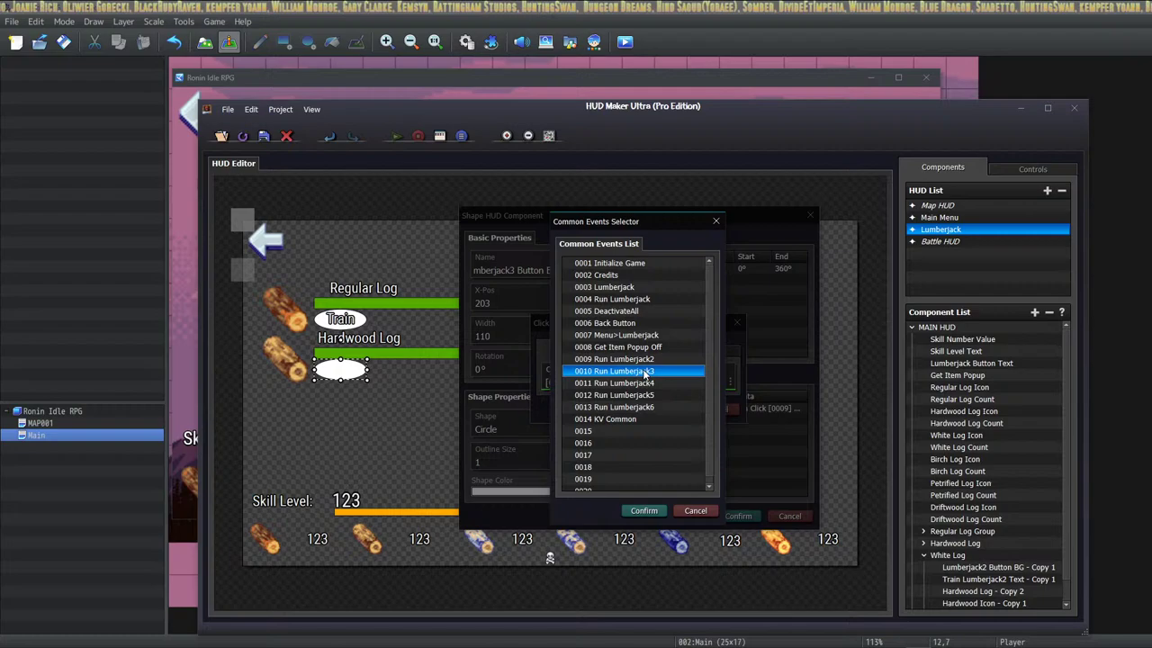
left_click(640, 509)
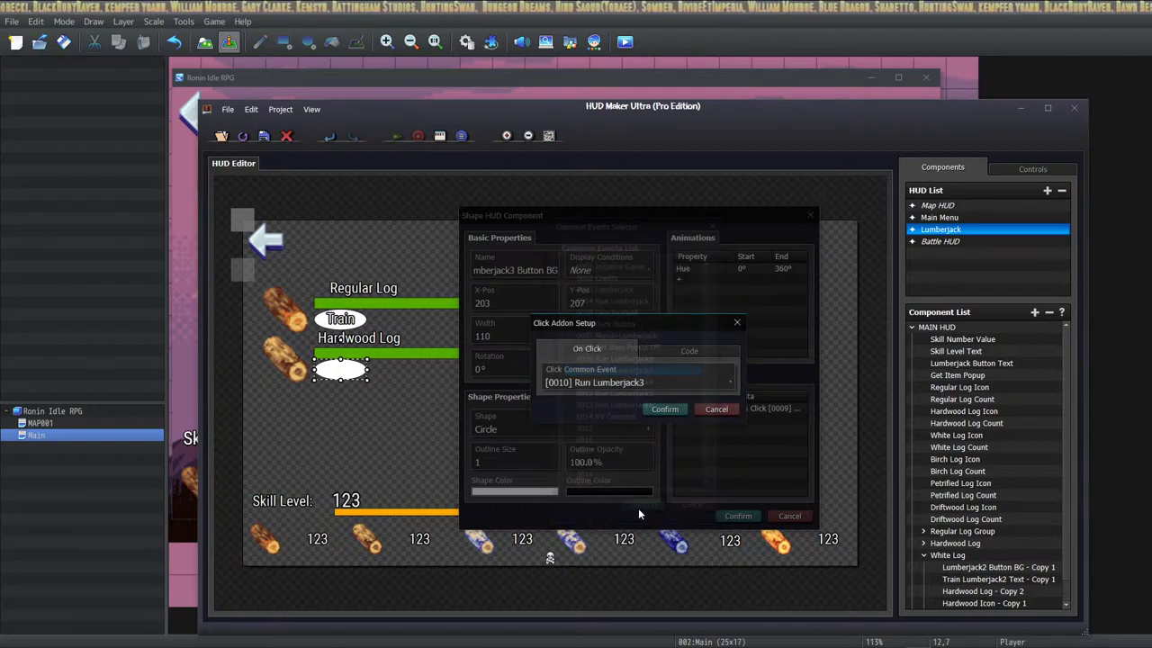
left_click(669, 410)
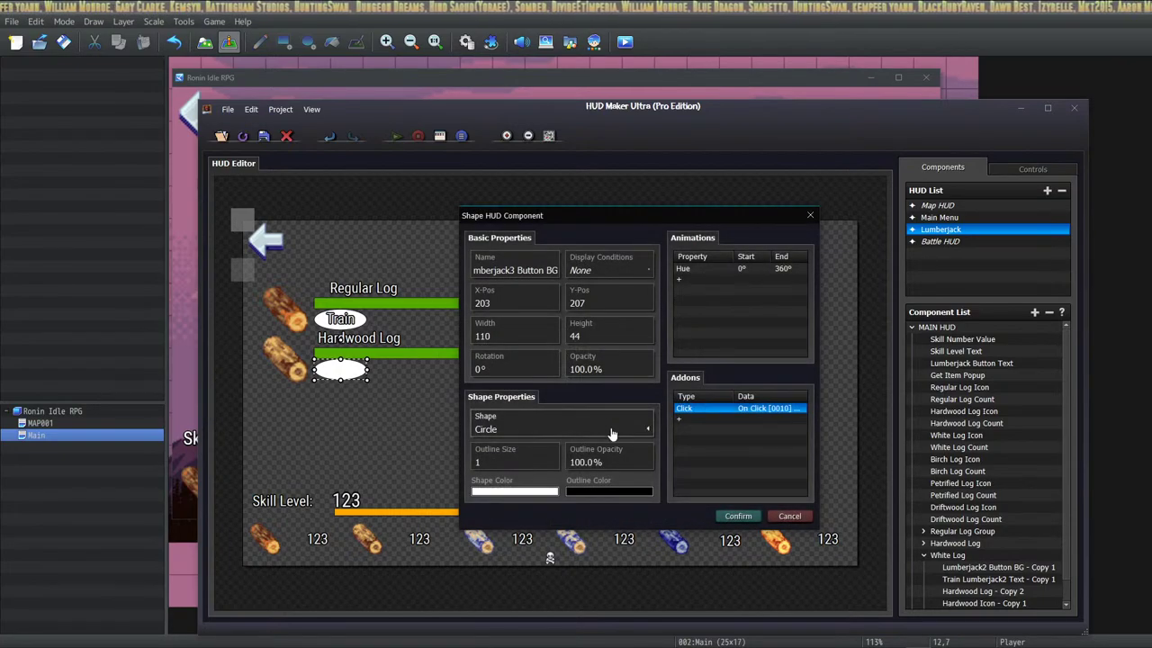
left_click(738, 516)
Rename the White Log group's copied Train label as "Train Lumberjack3 Text".
scroll(997, 569, "down", 1)
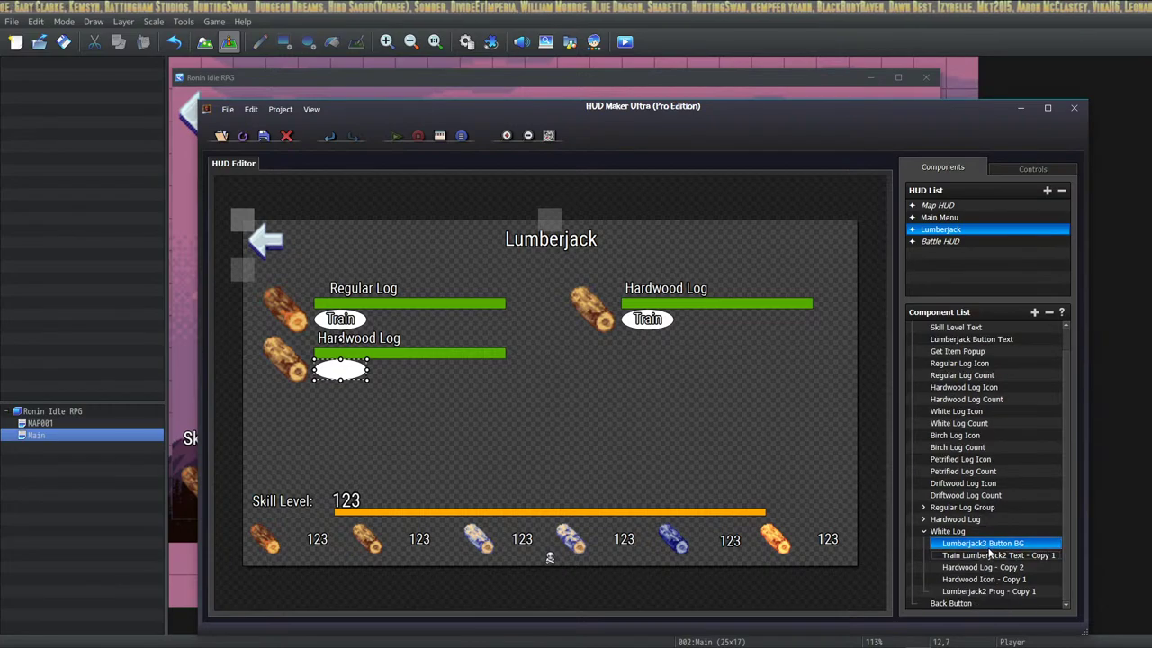
double_click(997, 556)
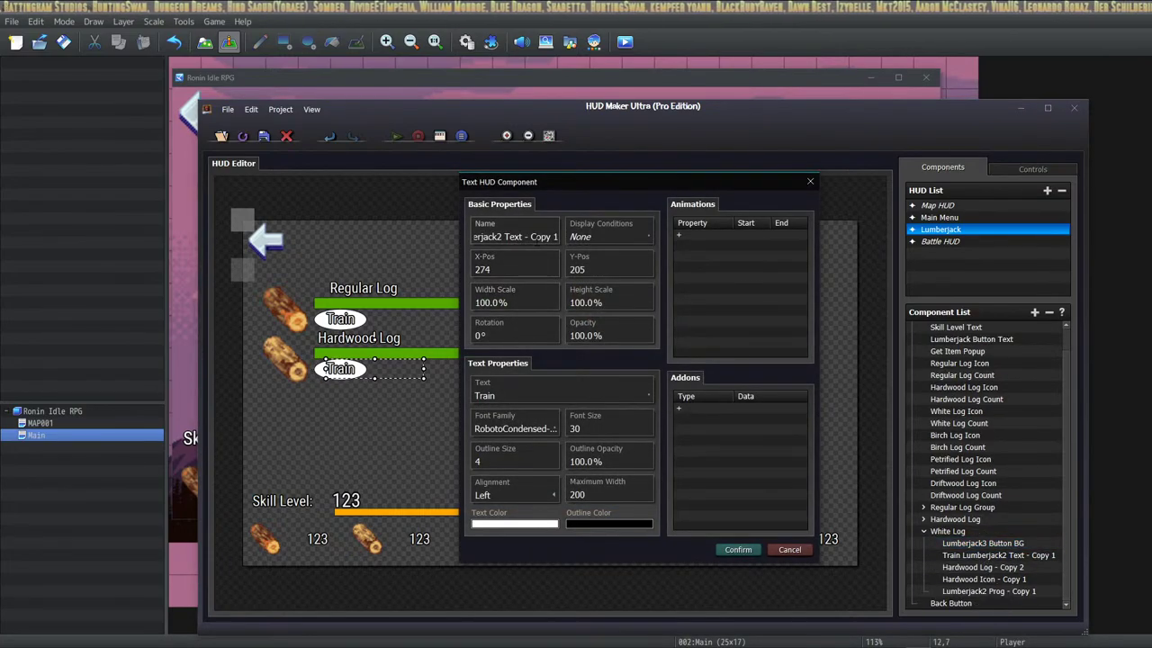
triple_click(515, 237)
left_click(540, 237)
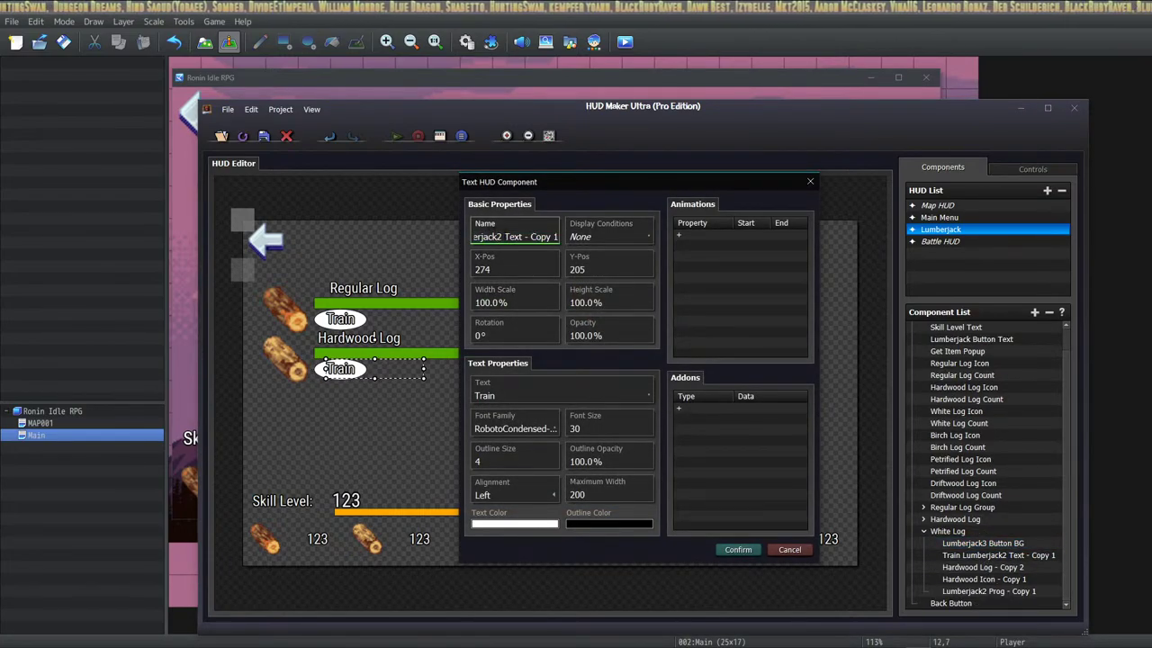
key("Delete")
type("3")
left_click(531, 236)
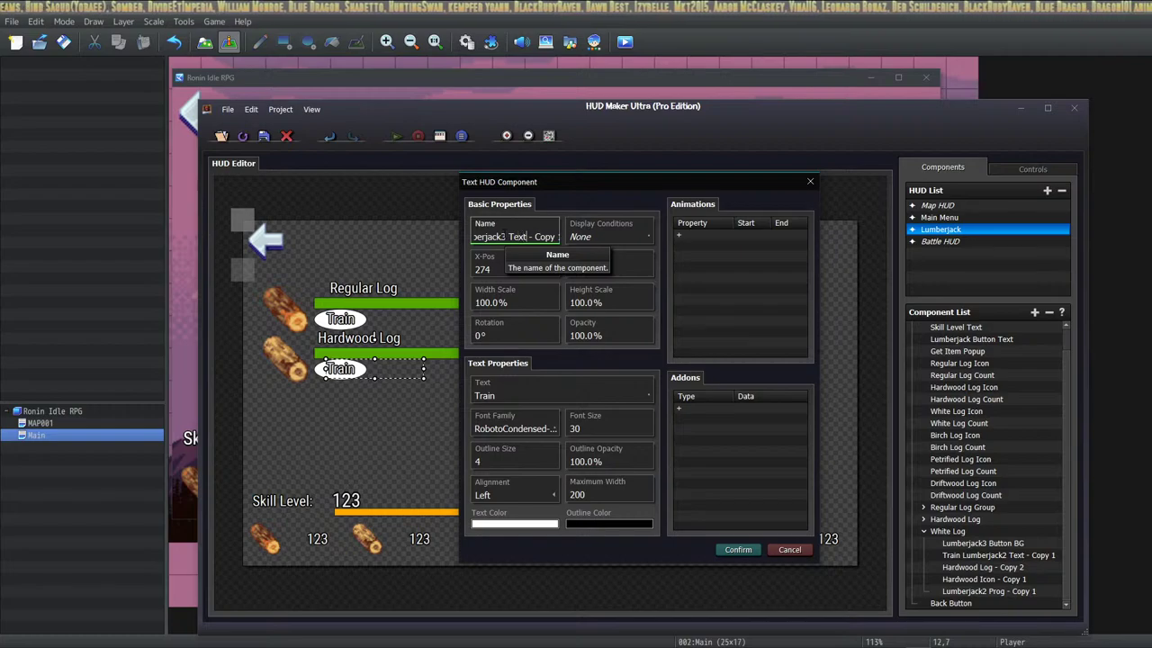
key("Delete")
key("Delete")
key("Delete")
key("Delete")
key("Delete")
key("Delete")
key("Delete")
key("Delete")
key("Delete")
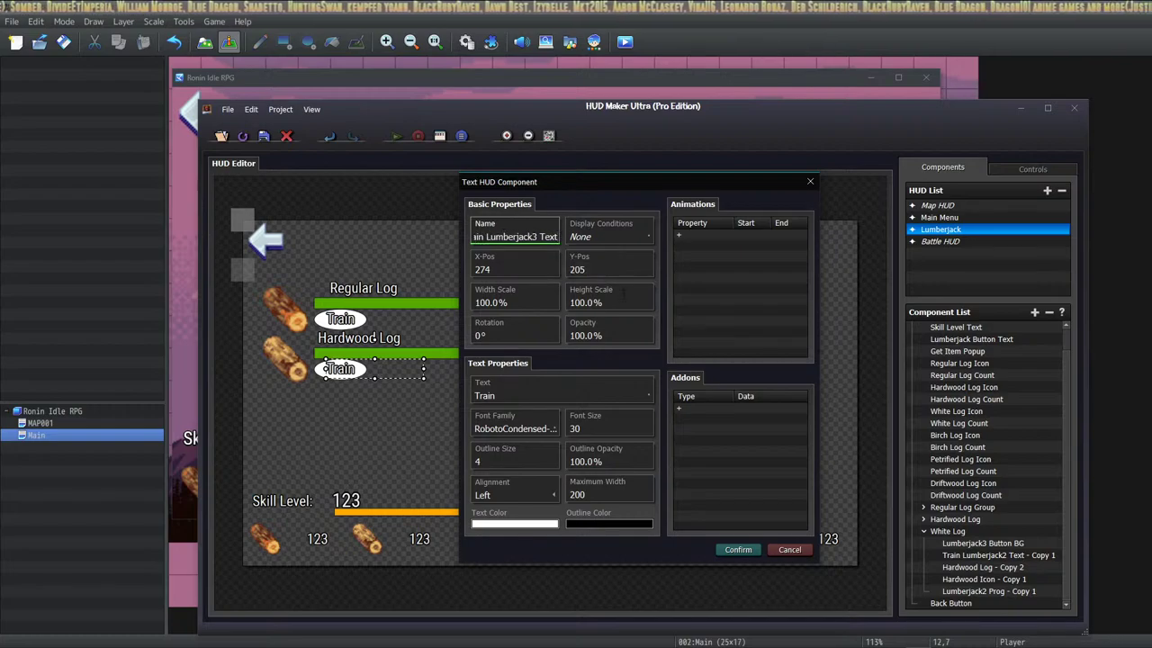
left_click(737, 549)
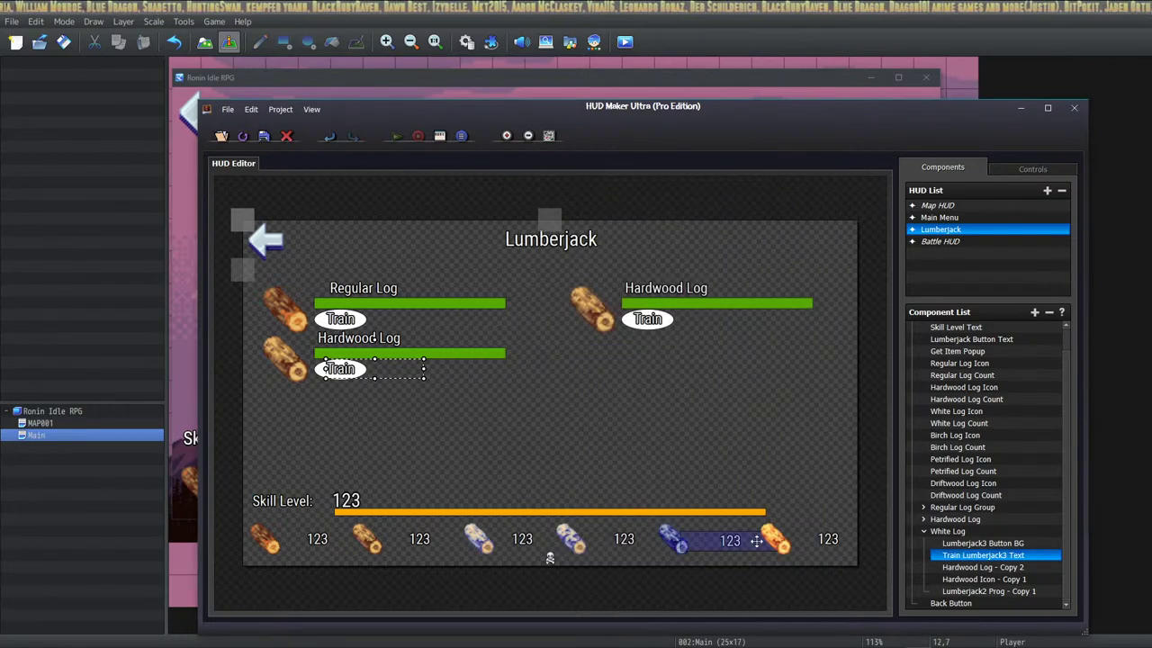
Rename the White Log group's "Hardwood Log - Copy 2" text component as "White Log Text".
double_click(982, 568)
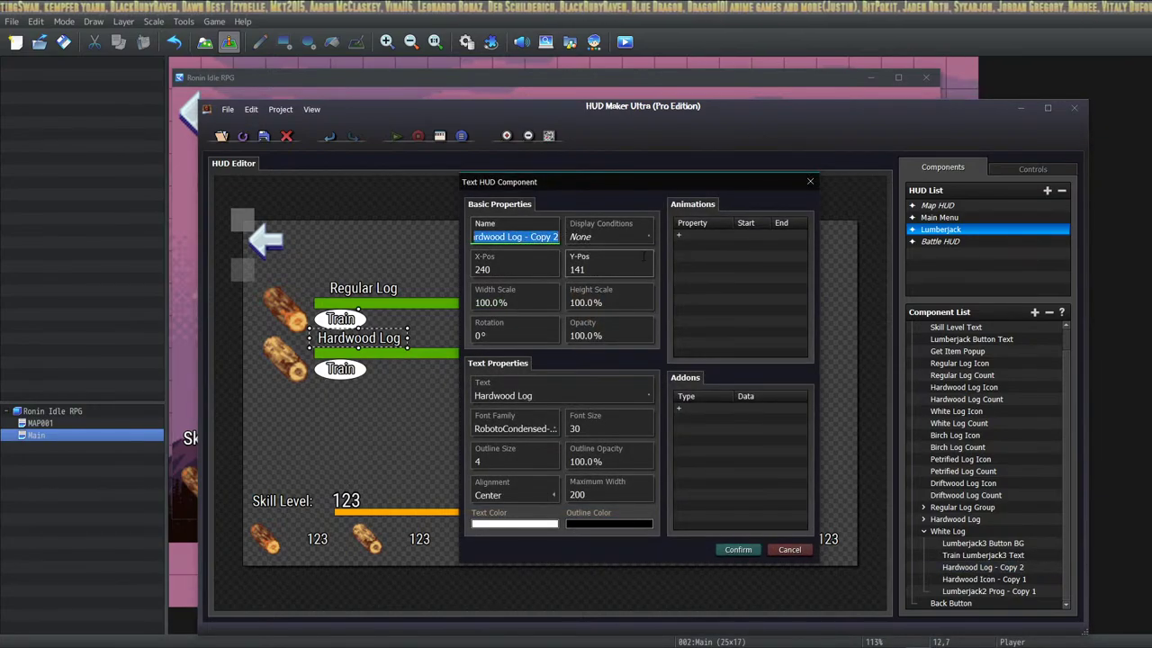
key("End")
key("BackSpace")
key("BackSpace")
key("BackSpace")
key("BackSpace")
key("BackSpace")
key("BackSpace")
key("BackSpace")
key("BackSpace")
key("BackSpace")
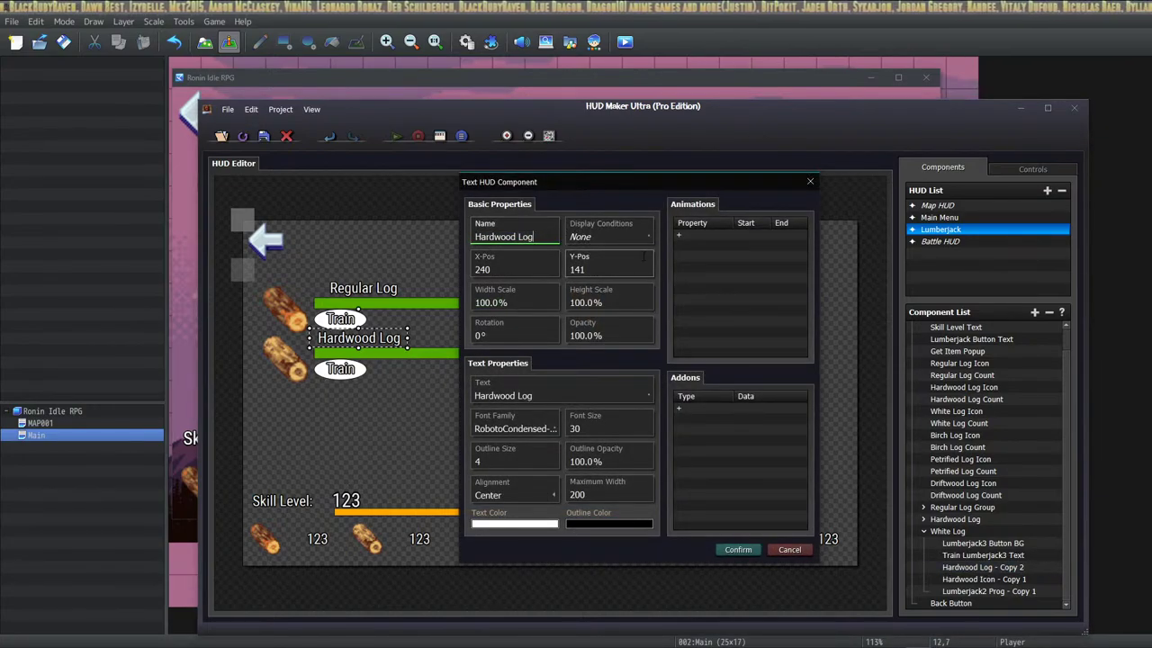
key("BackSpace")
key("BackSpace")
key("BackSpace")
key("BackSpace")
key("BackSpace")
key("BackSpace")
key("BackSpace")
key("BackSpace")
key("BackSpace")
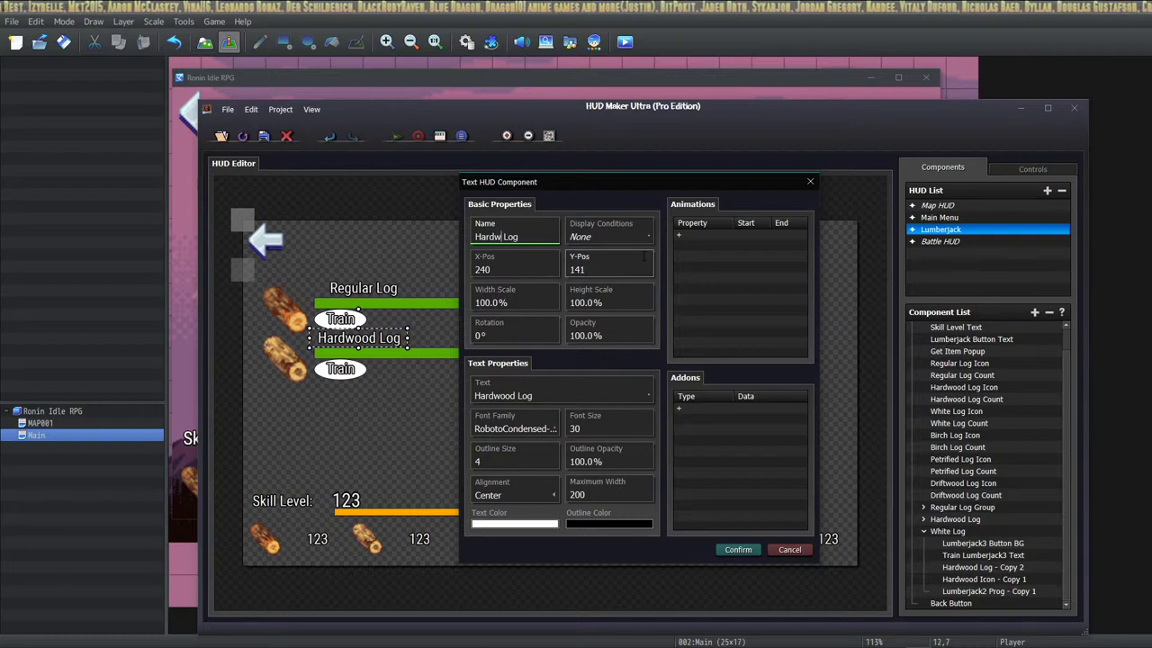
type("White")
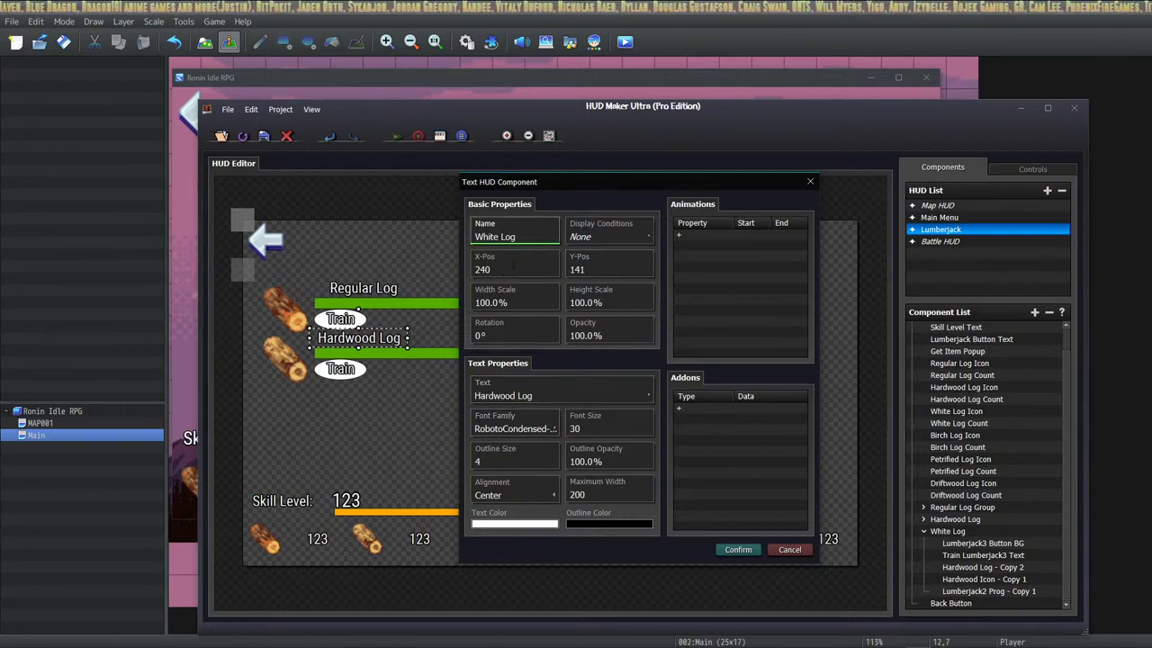
type("Text")
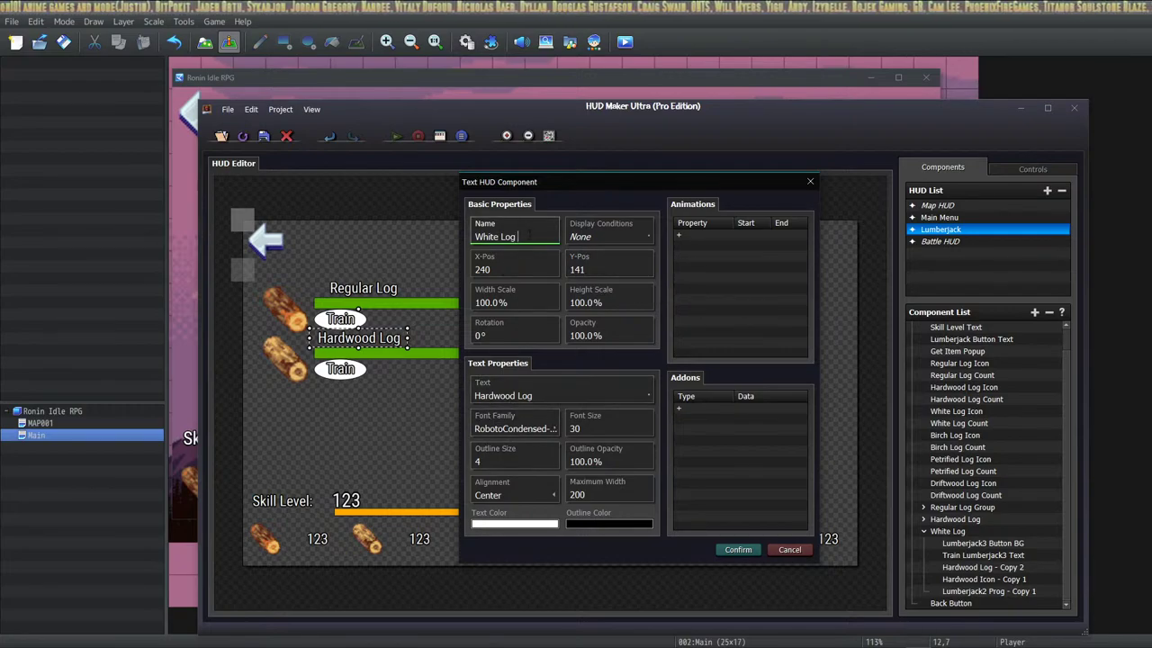
Set the White Log Text component's displayed plain text to "White Log".
left_click(524, 396)
left_click_drag(520, 374, 560, 373)
type("White Log")
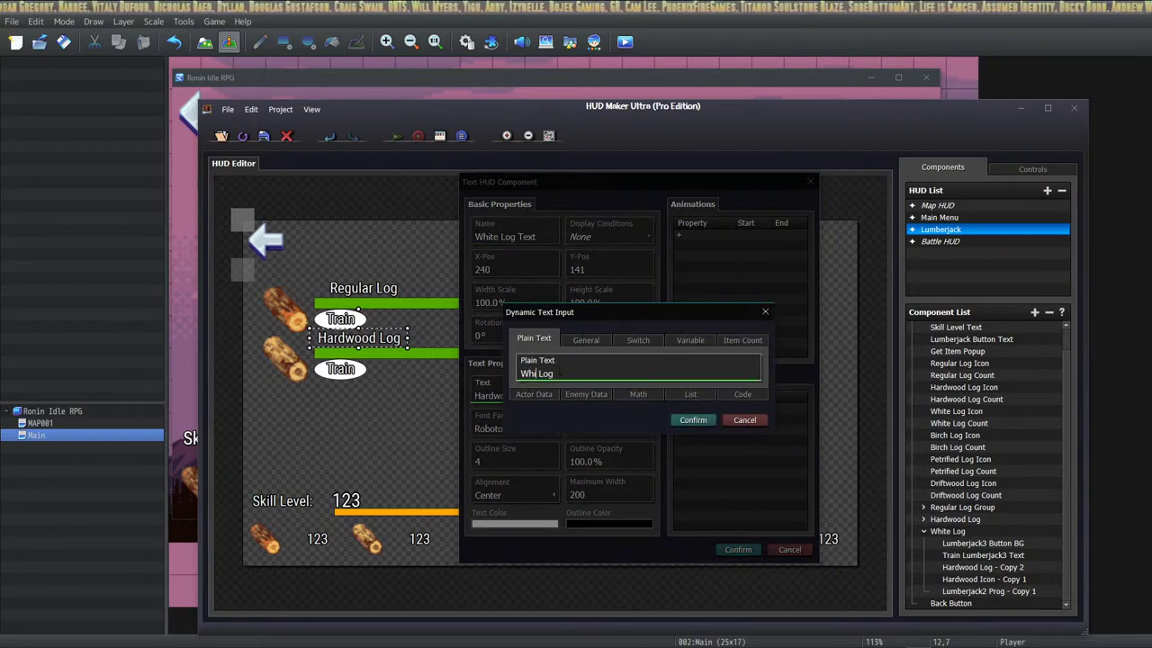
left_click(694, 419)
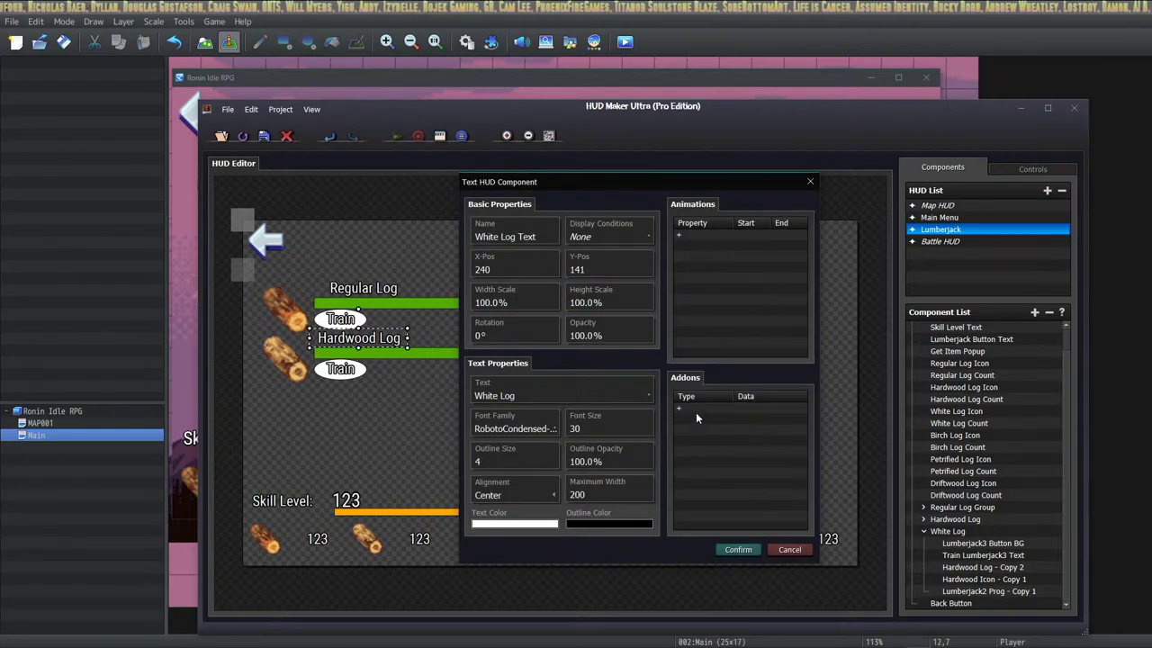
left_click(738, 548)
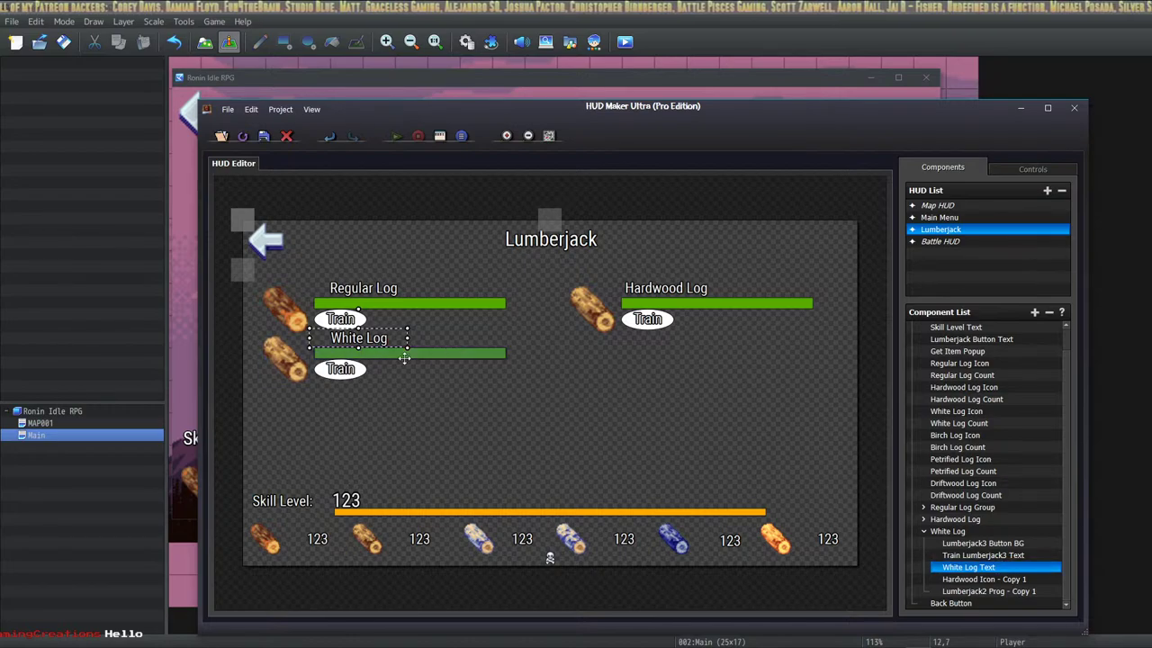
Rename the White Log group's copied Hardwood icon component as "White Log Icon".
double_click(983, 578)
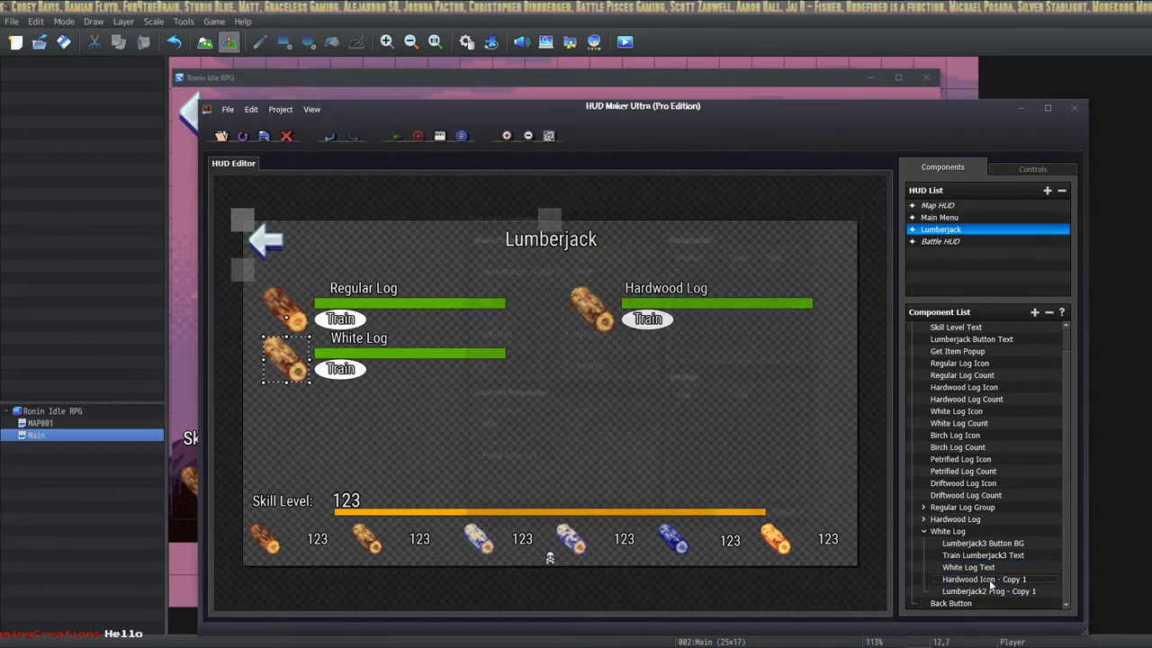
left_click(523, 267)
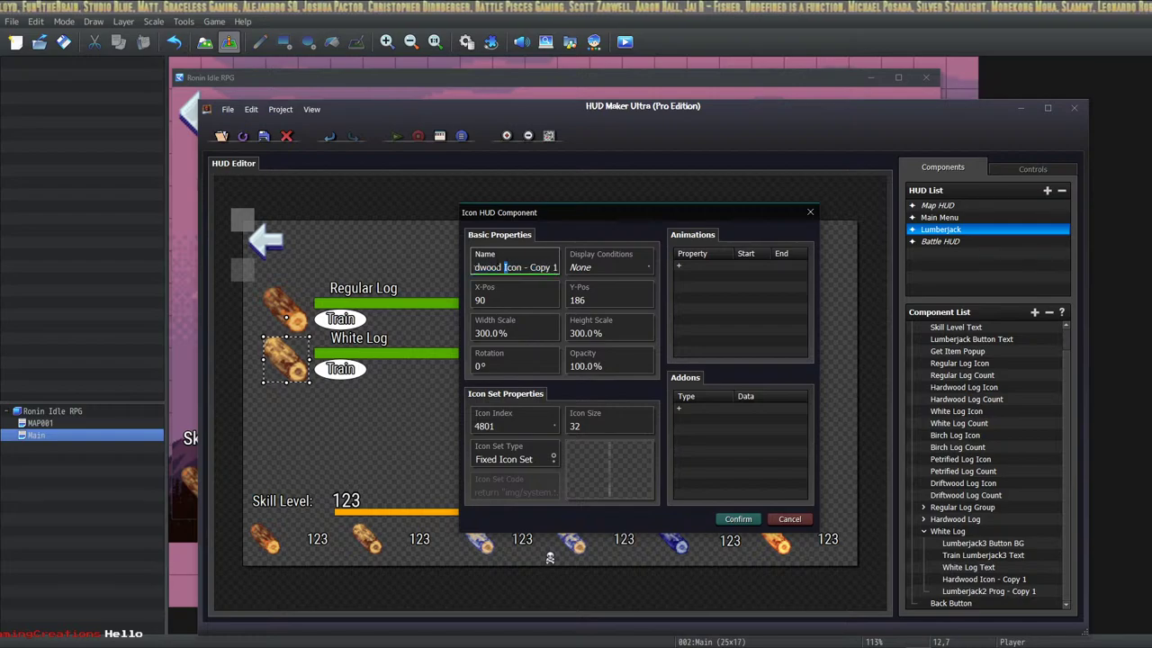
left_click(523, 268)
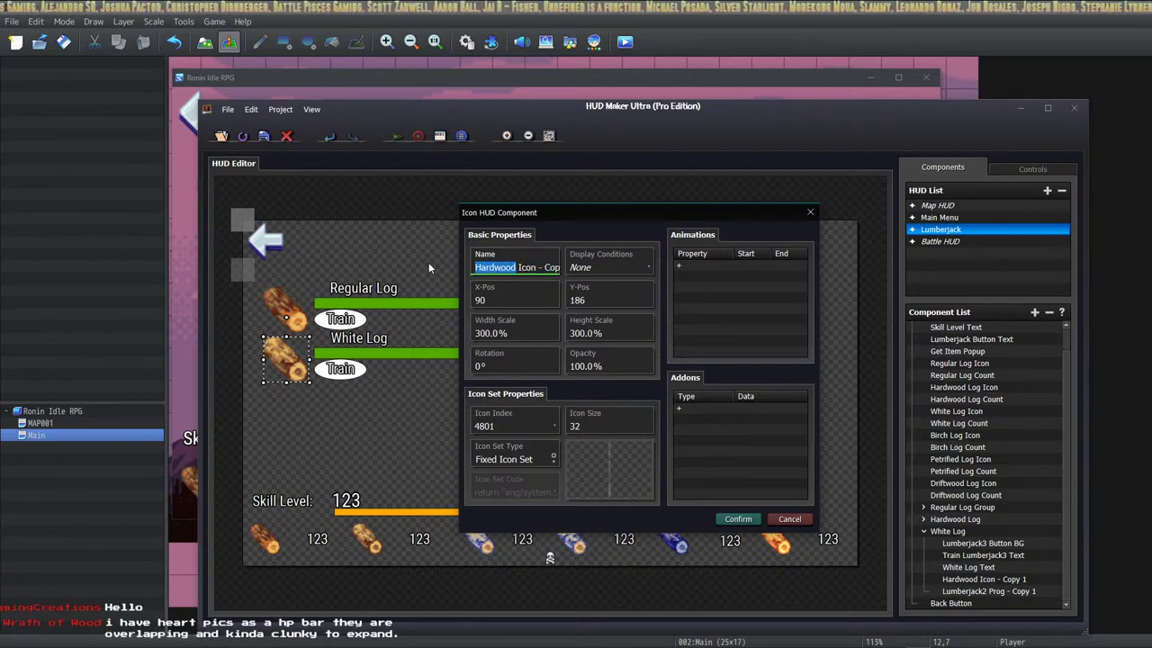
type("White")
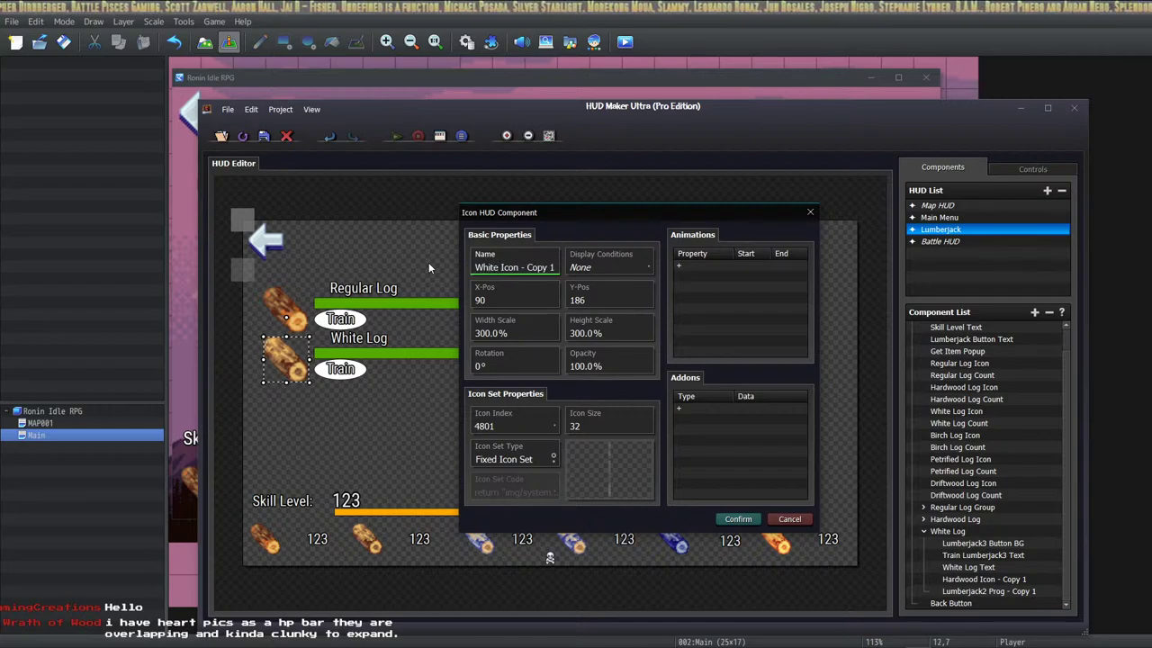
type(" Log")
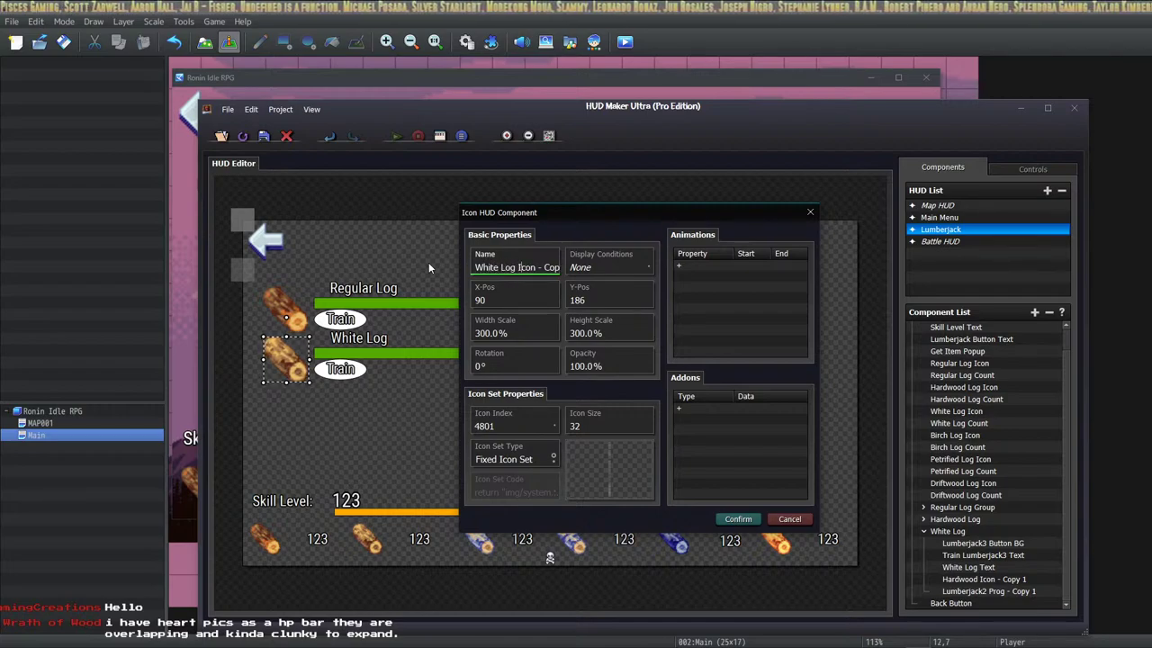
key("End")
key("BackSpace")
key("BackSpace")
key("BackSpace")
key("BackSpace")
key("BackSpace")
key("BackSpace")
key("BackSpace")
key("BackSpace")
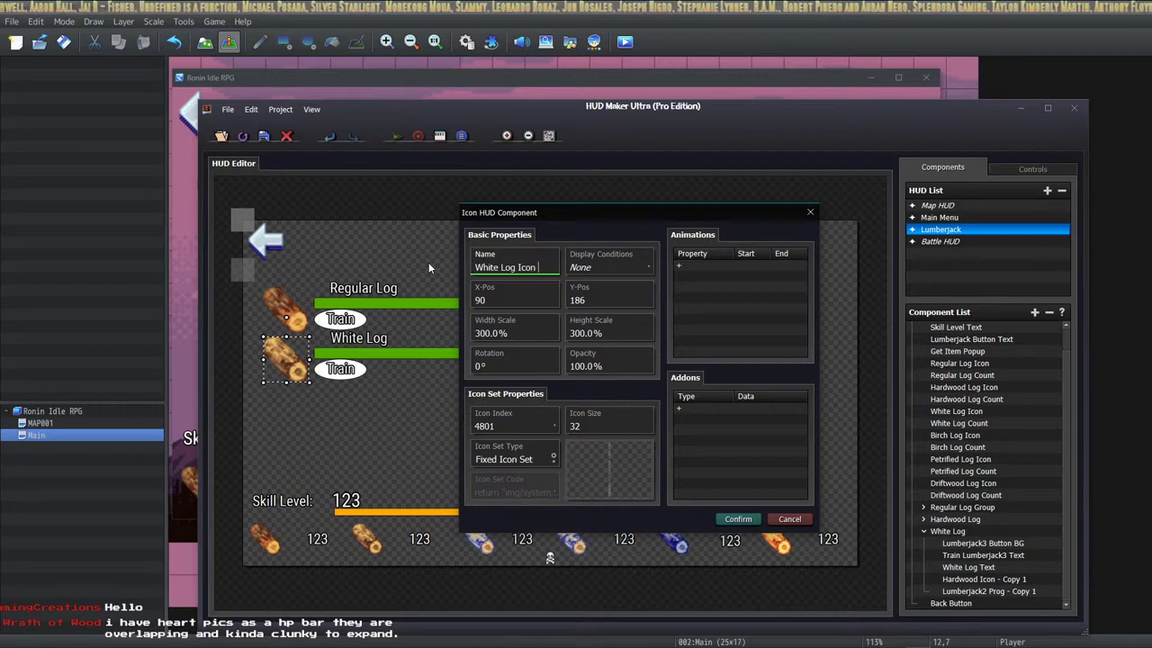
Set the White Log Icon's icon index to 4802 and confirm the component.
left_click(538, 429)
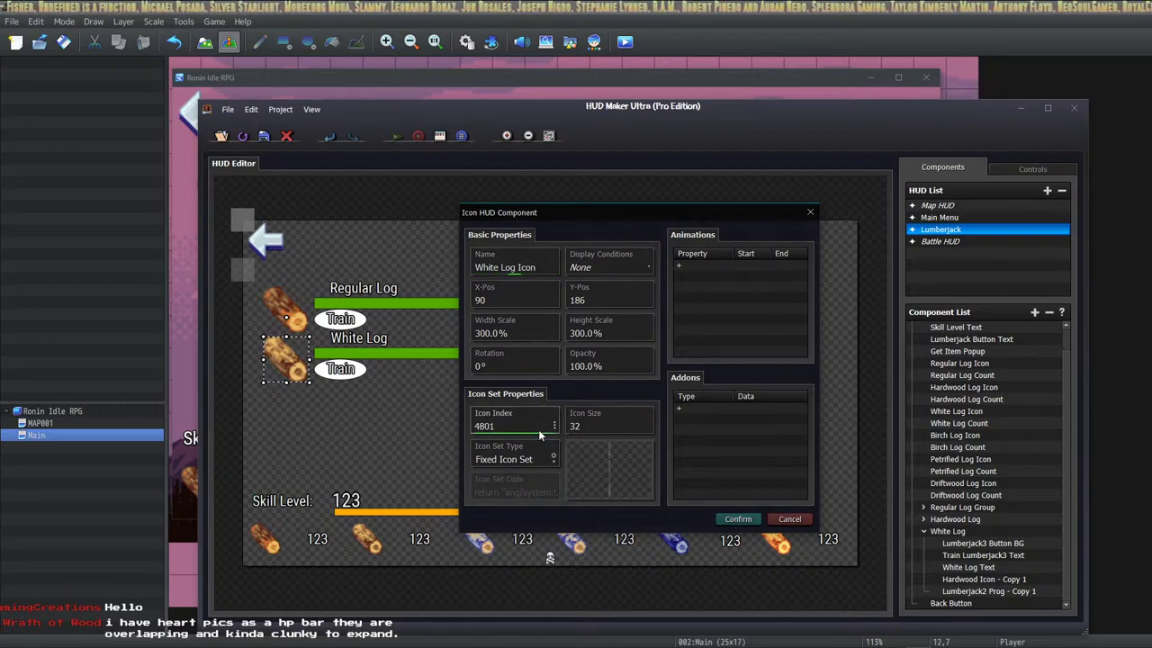
left_click(538, 429)
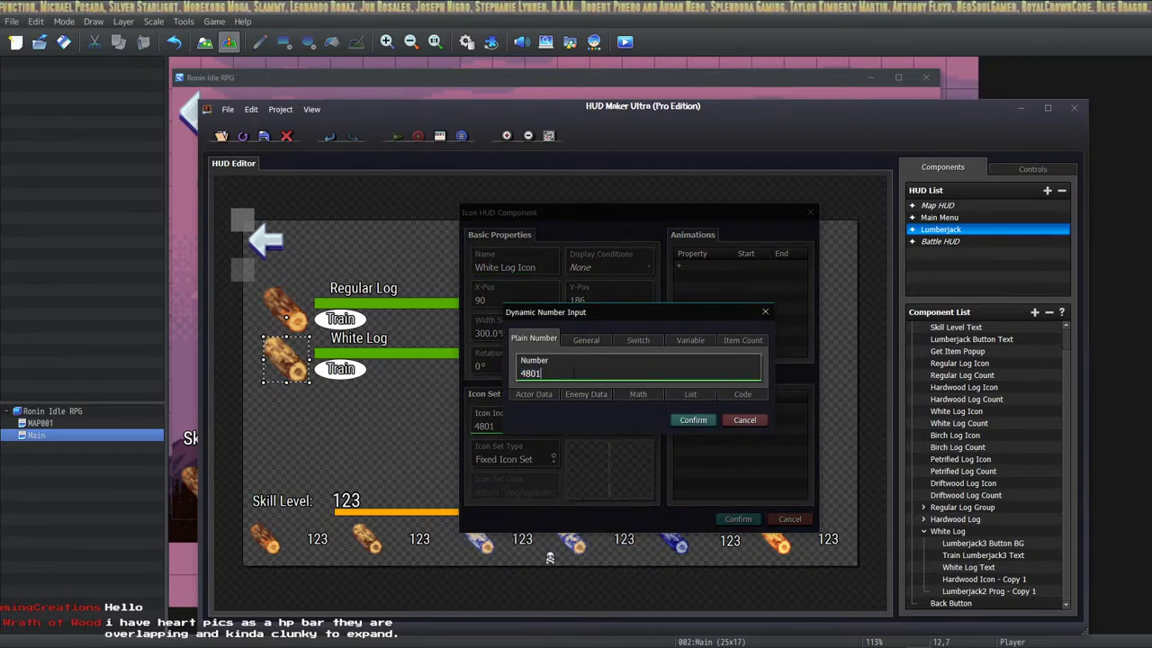
left_click(692, 419)
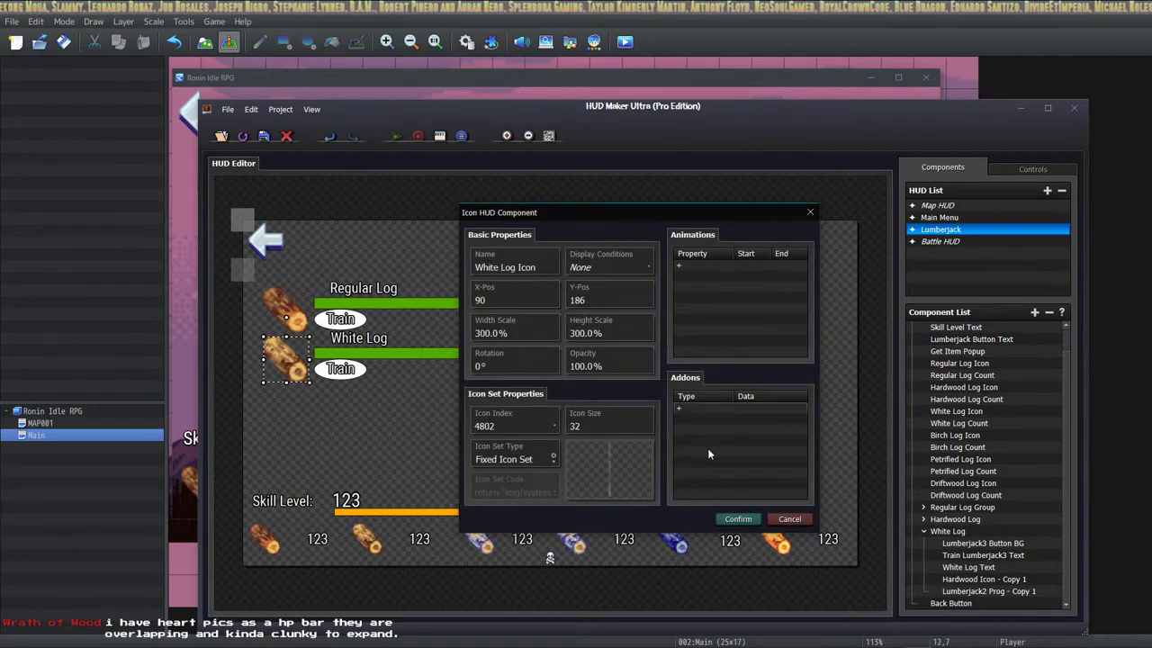
left_click(737, 520)
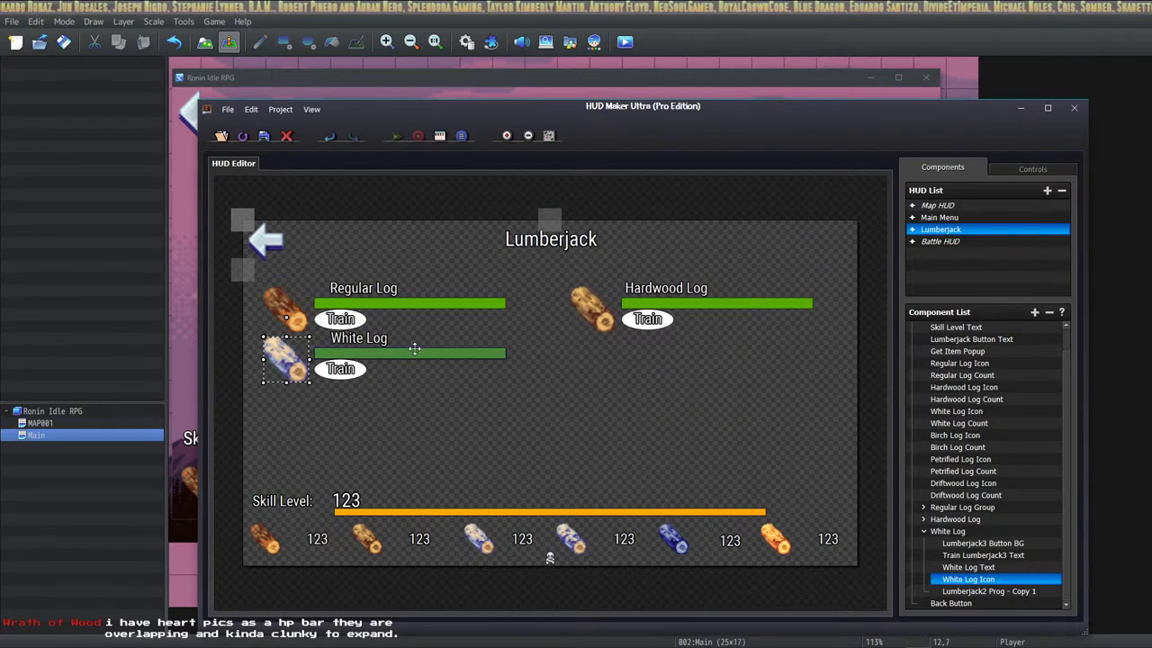
Rename the White Log group's "Lumberjack2 Prog - Copy 1" gauge as "Lumberjack3 Prog".
double_click(992, 591)
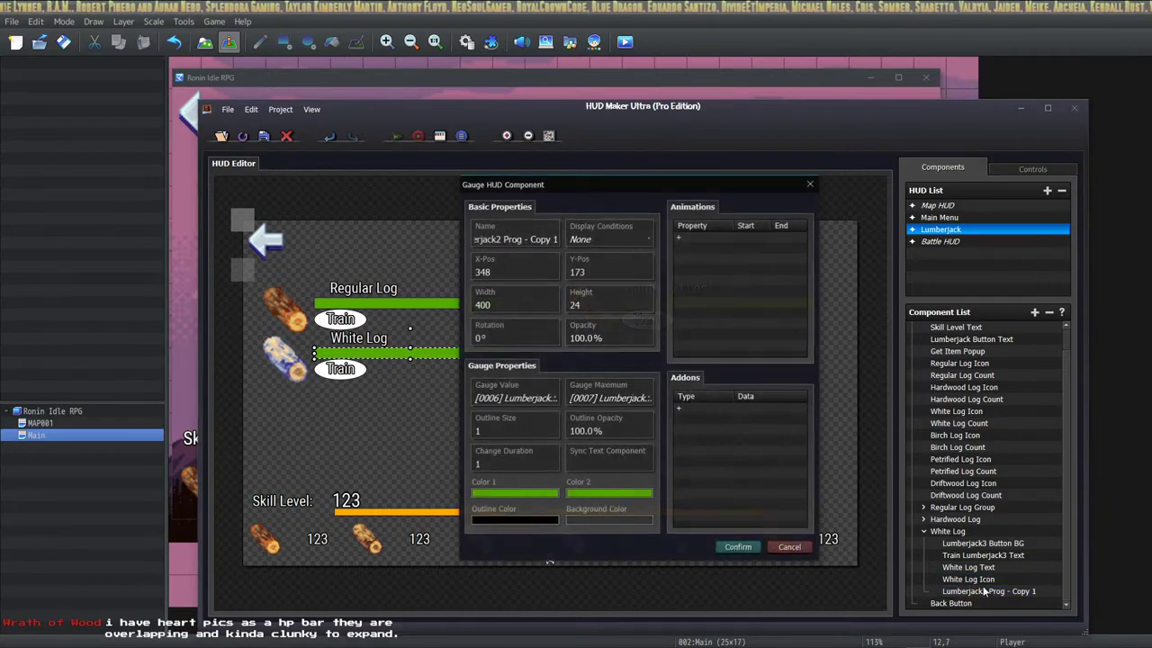
key("End")
key("shift+Left")
key("shift+Left")
key("shift+Left")
key("shift+Left")
key("shift+Left")
key("shift+Left")
key("shift+Left")
key("shift+Left")
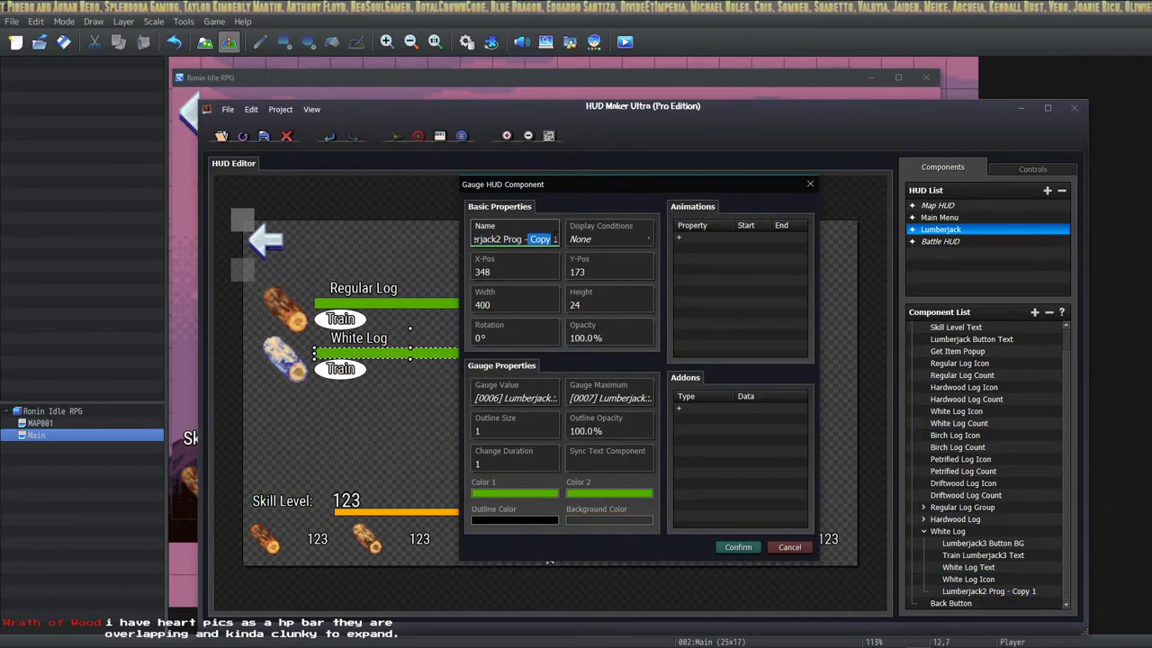
key("BackSpace")
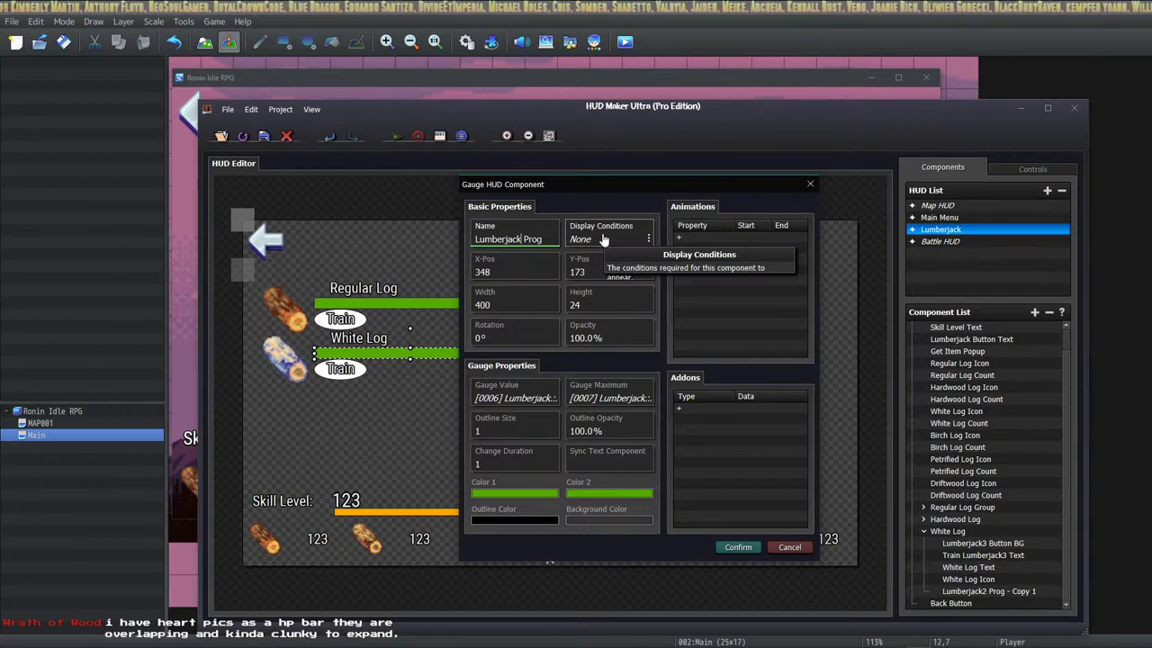
Set the gauge value of Lumberjack3 Prog to the variable [0008] Lumberjack3 CurProg.
left_click(522, 398)
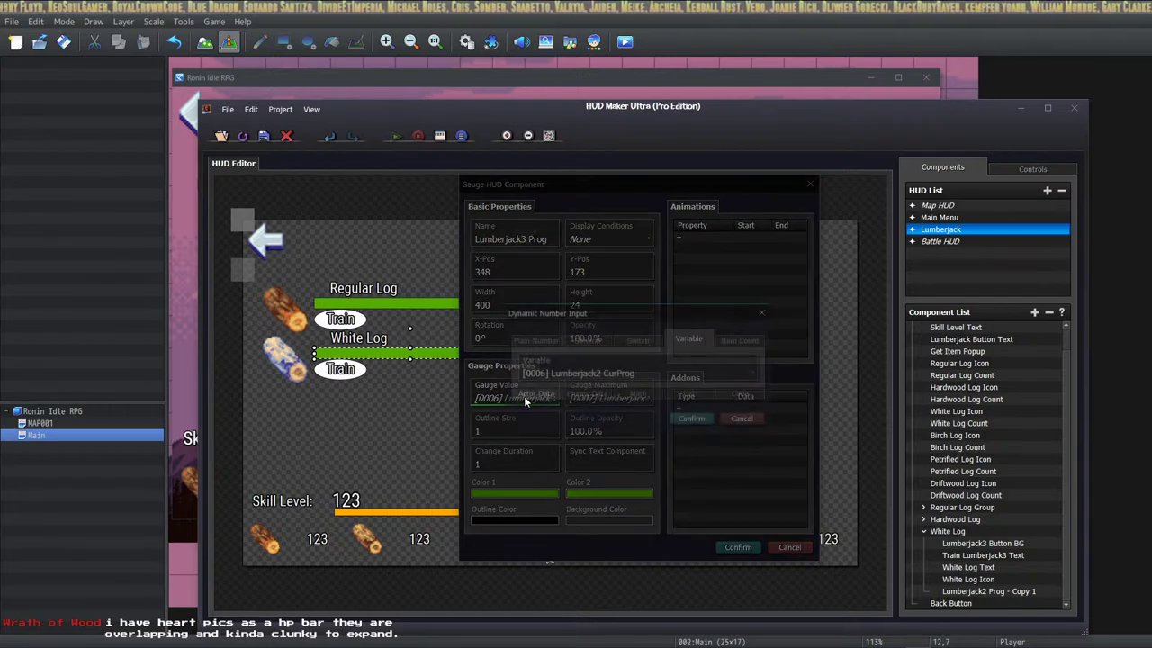
left_click(669, 373)
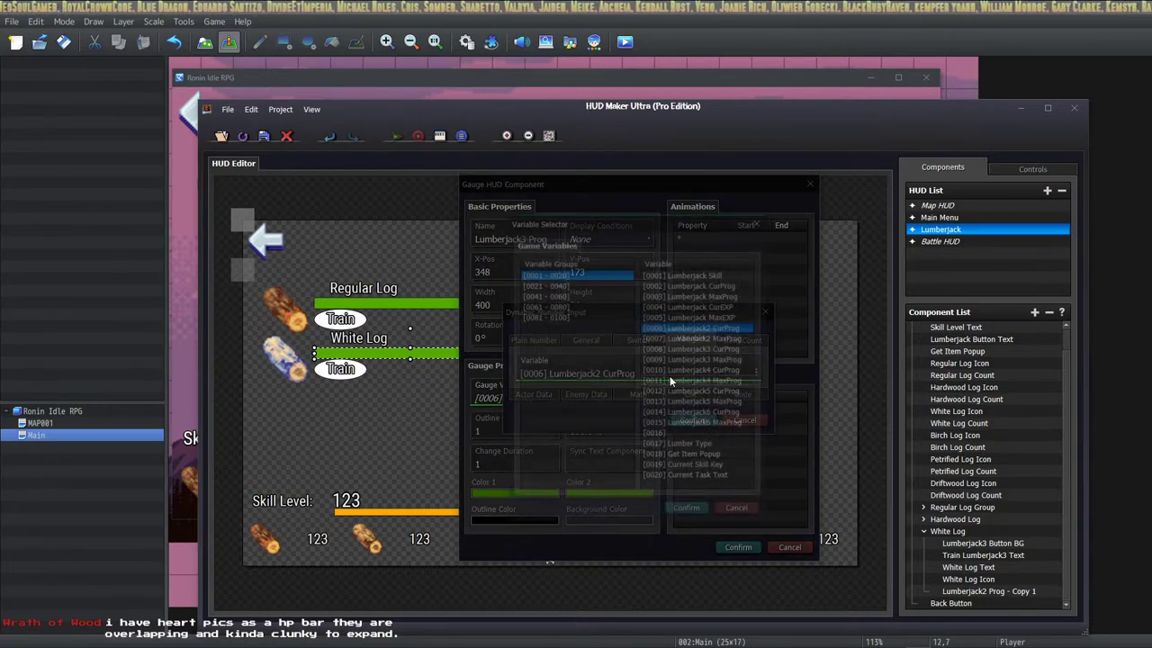
left_click(733, 351)
left_click(688, 512)
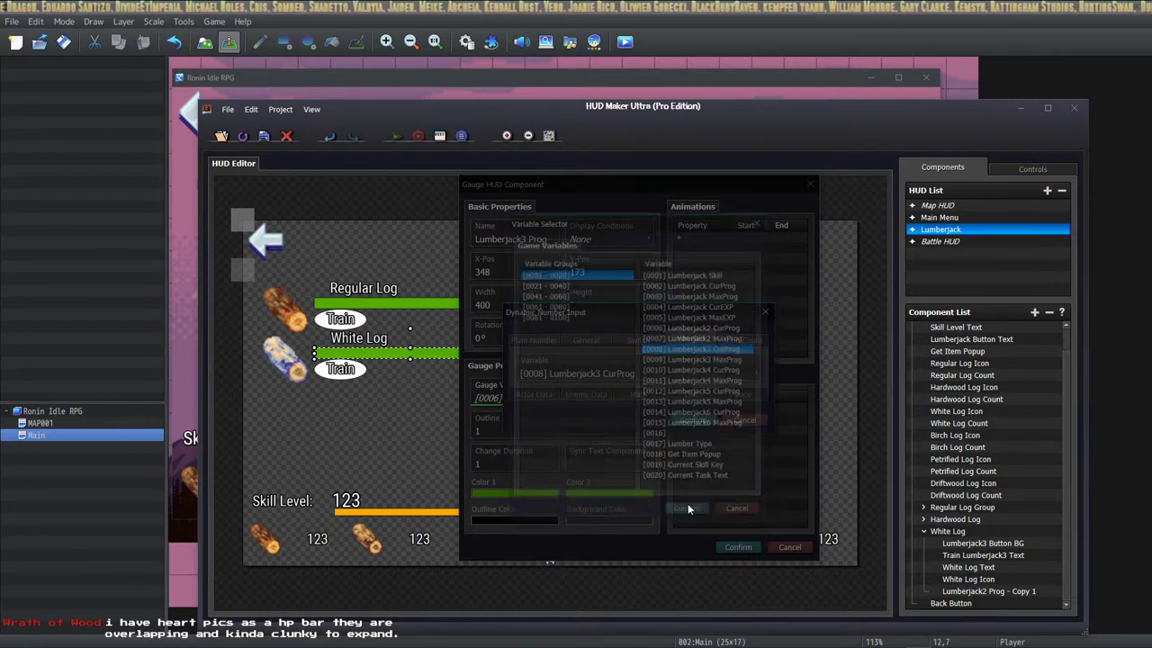
left_click(691, 417)
Set the gauge maximum of Lumberjack3 Prog to the variable [0009] Lumberjack3 MaxProg and confirm the component.
left_click(635, 401)
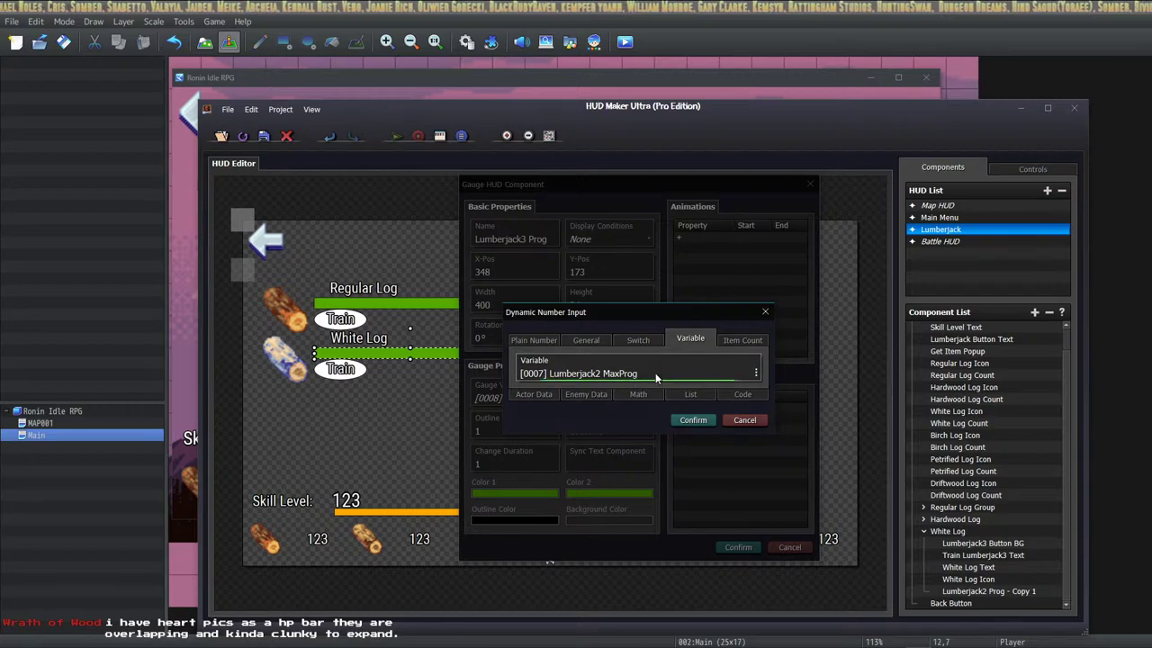
left_click(655, 372)
left_click(702, 360)
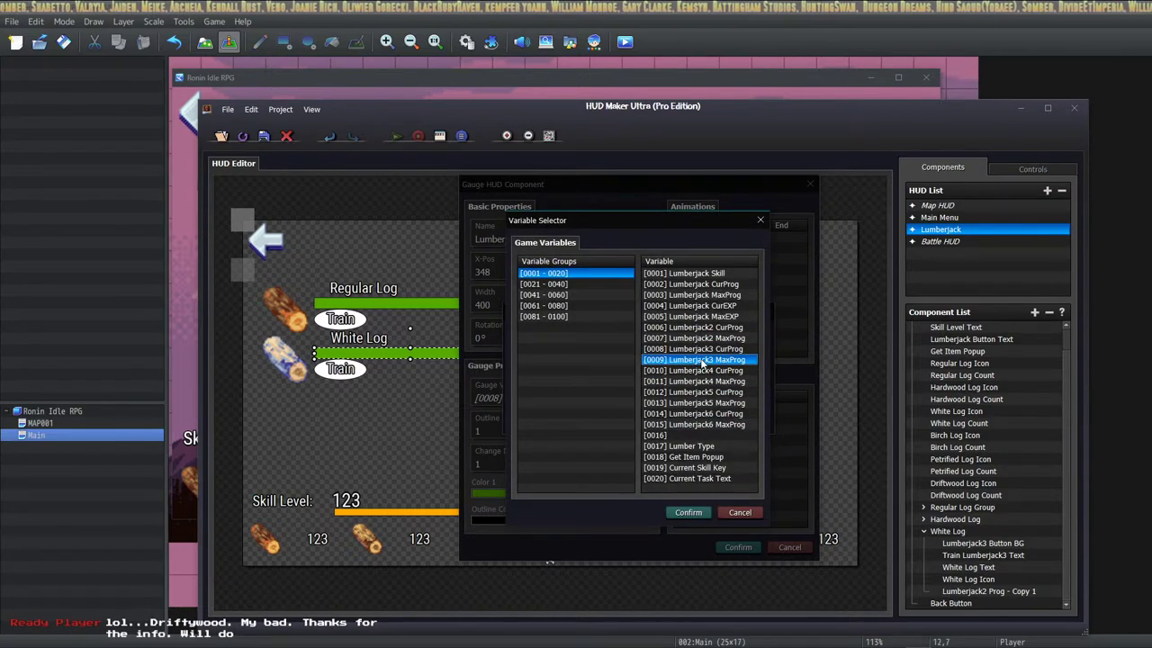
left_click(688, 512)
left_click(688, 421)
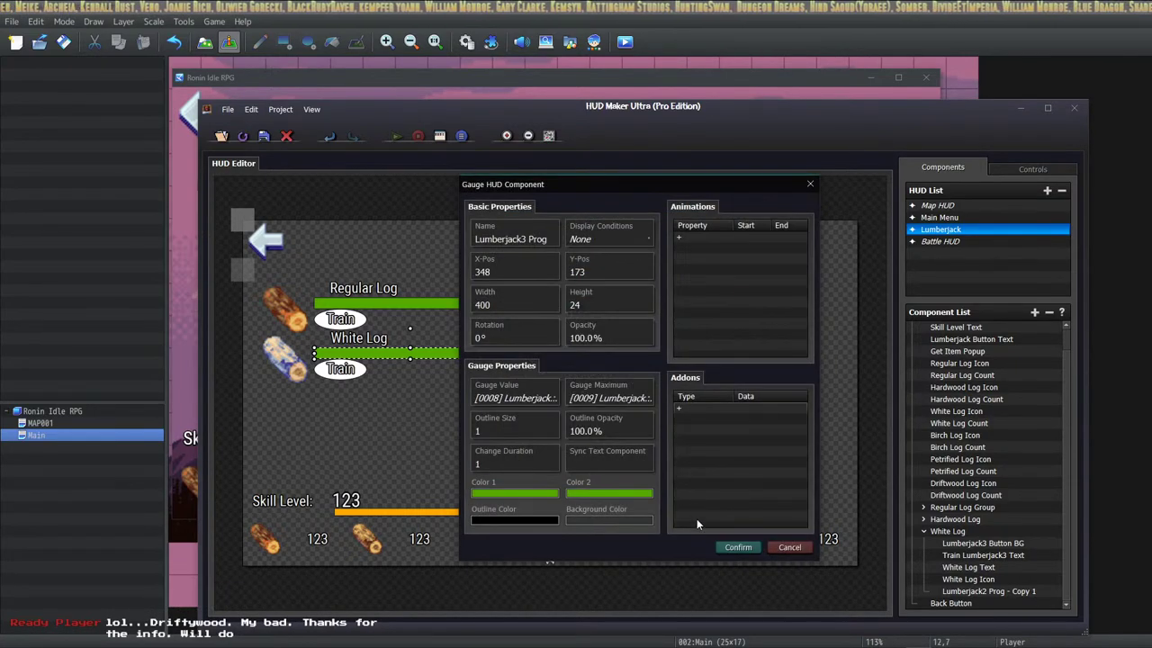
left_click(738, 546)
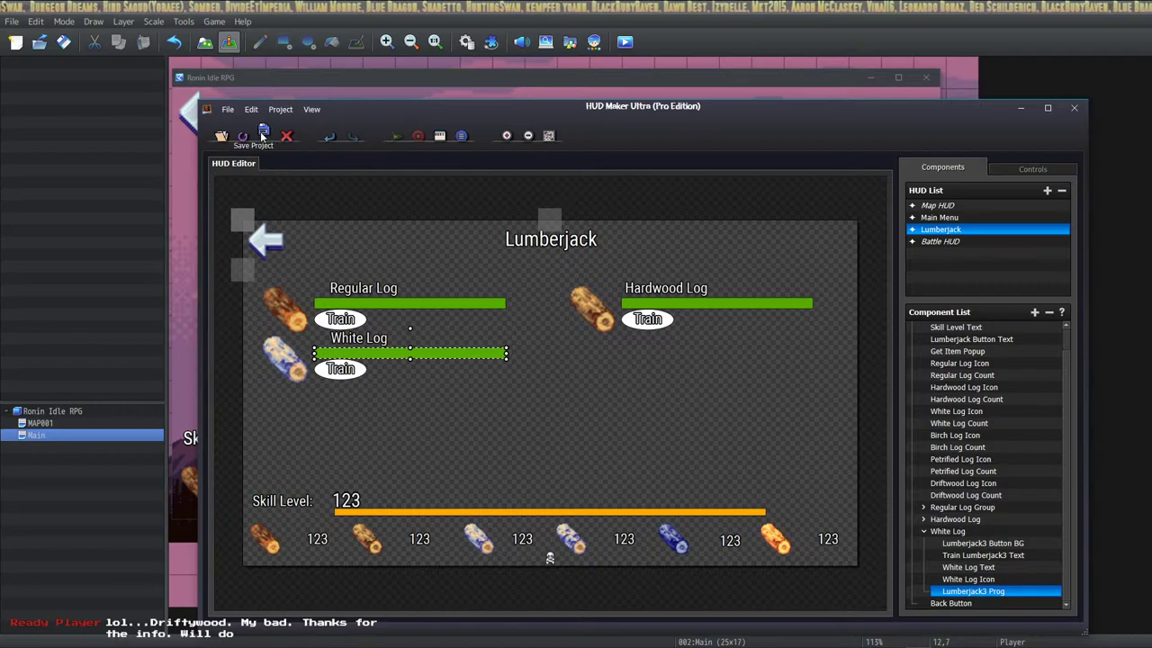
Switch to the running Ronin Idle RPG game, train White Log to test its gauge, and return to HUD Maker Ultra.
left_click(245, 91)
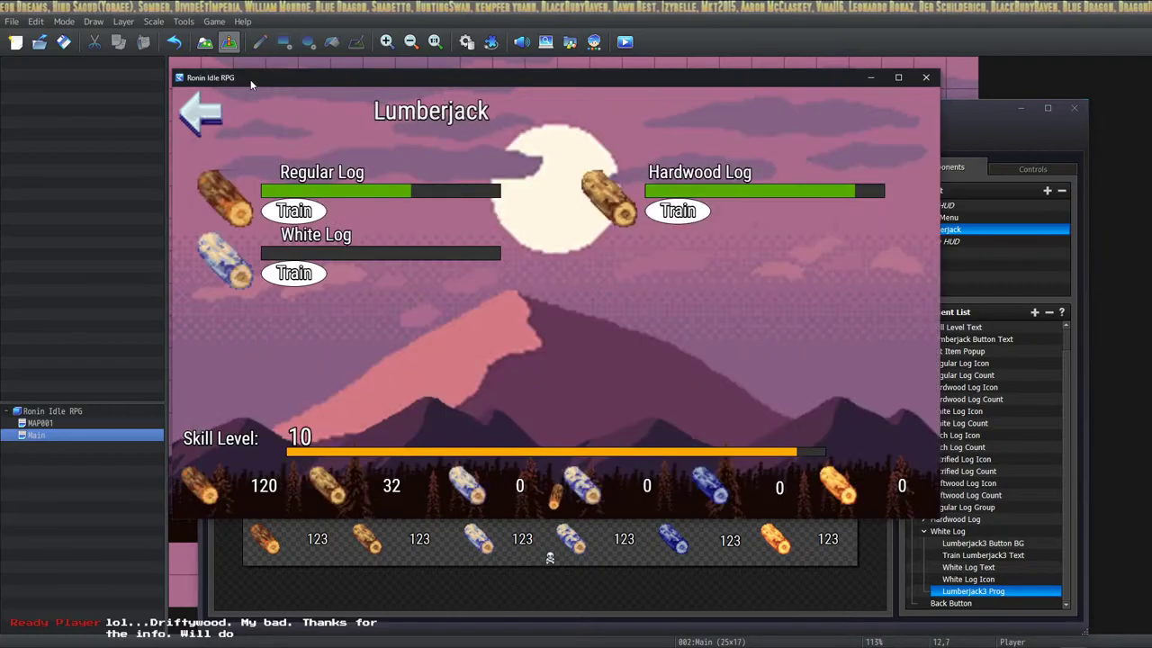
left_click(303, 281)
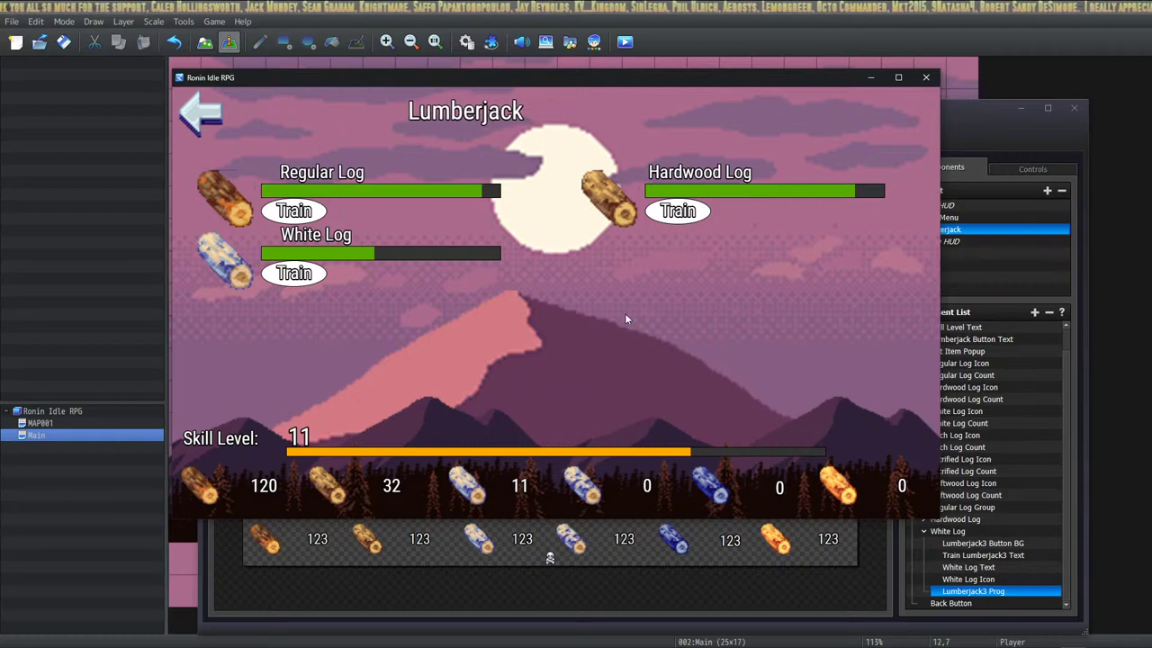
left_click(542, 586)
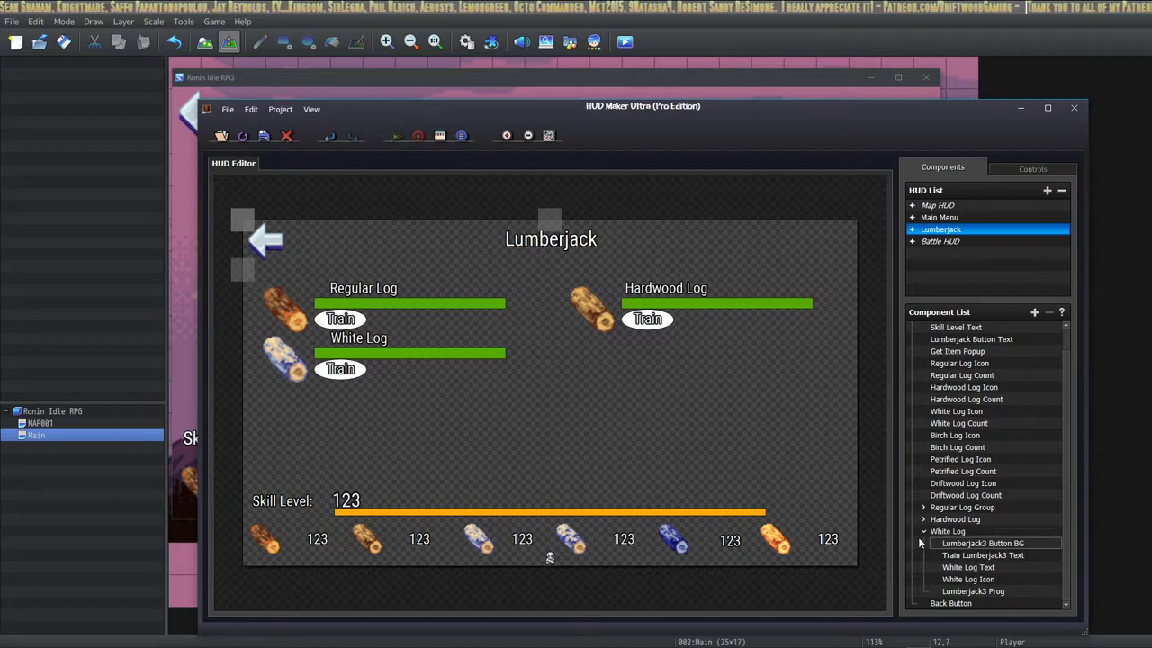
Copy the whole White Log group and paste the duplicate into an empty area of the Lumberjack HUD.
double_click(948, 532)
right_click(943, 558)
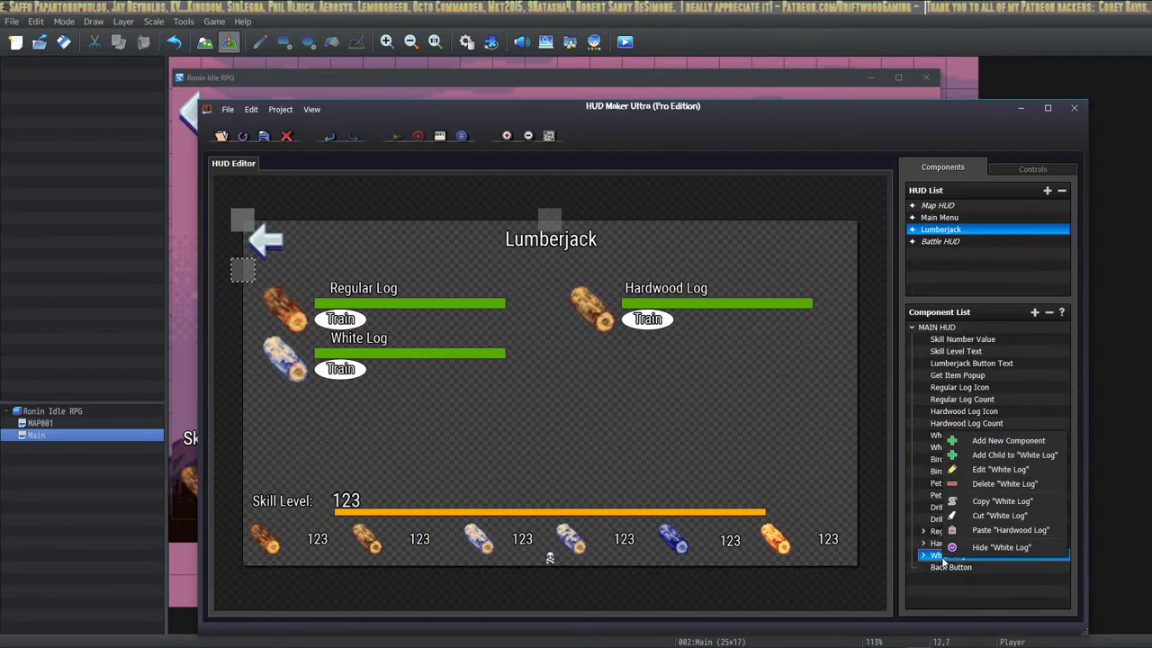
left_click(1017, 503)
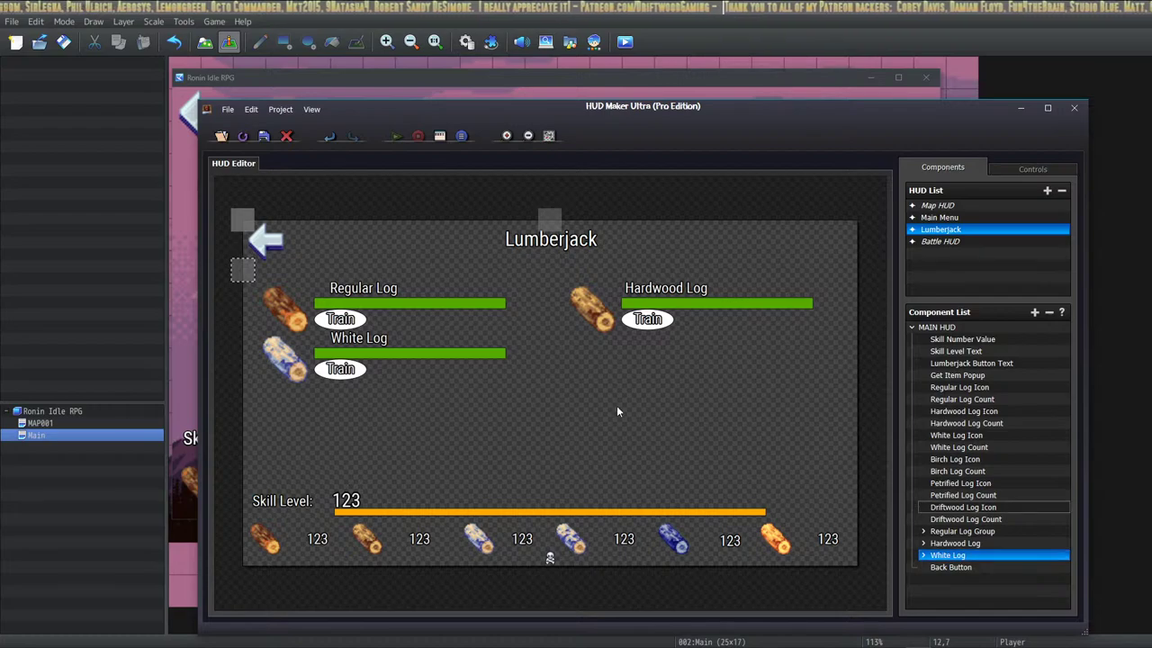
right_click(574, 360)
left_click(599, 389)
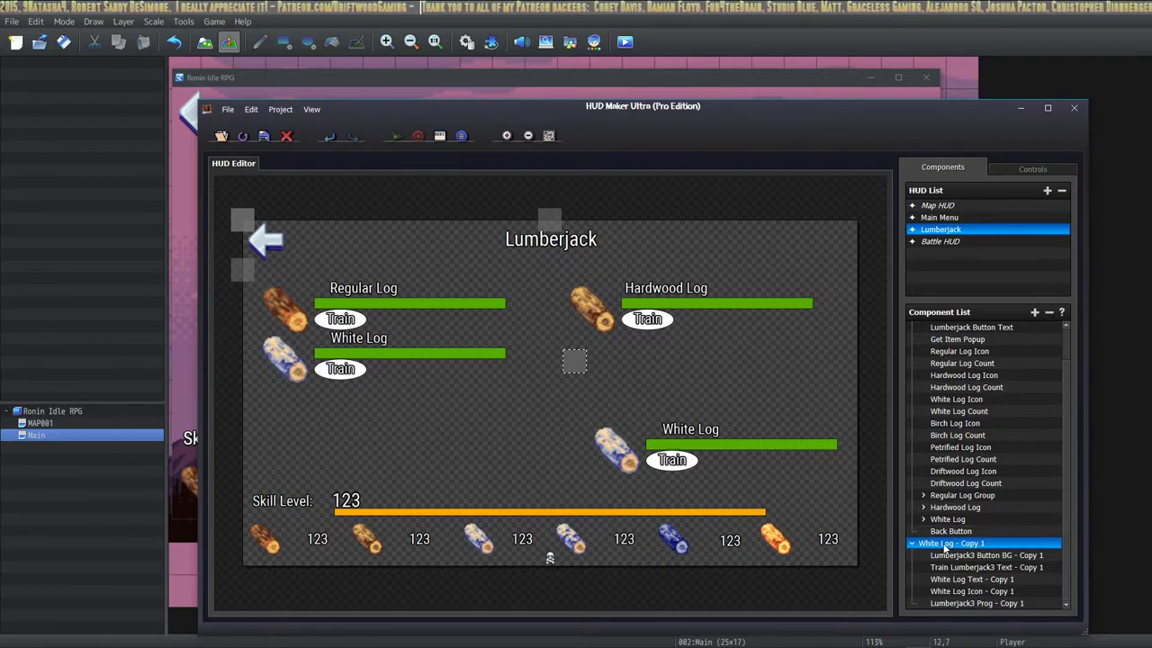
Move the "White Log - Copy 1" group into MAIN HUD directly below White Log and expand its children.
left_click_drag(945, 549, 959, 572)
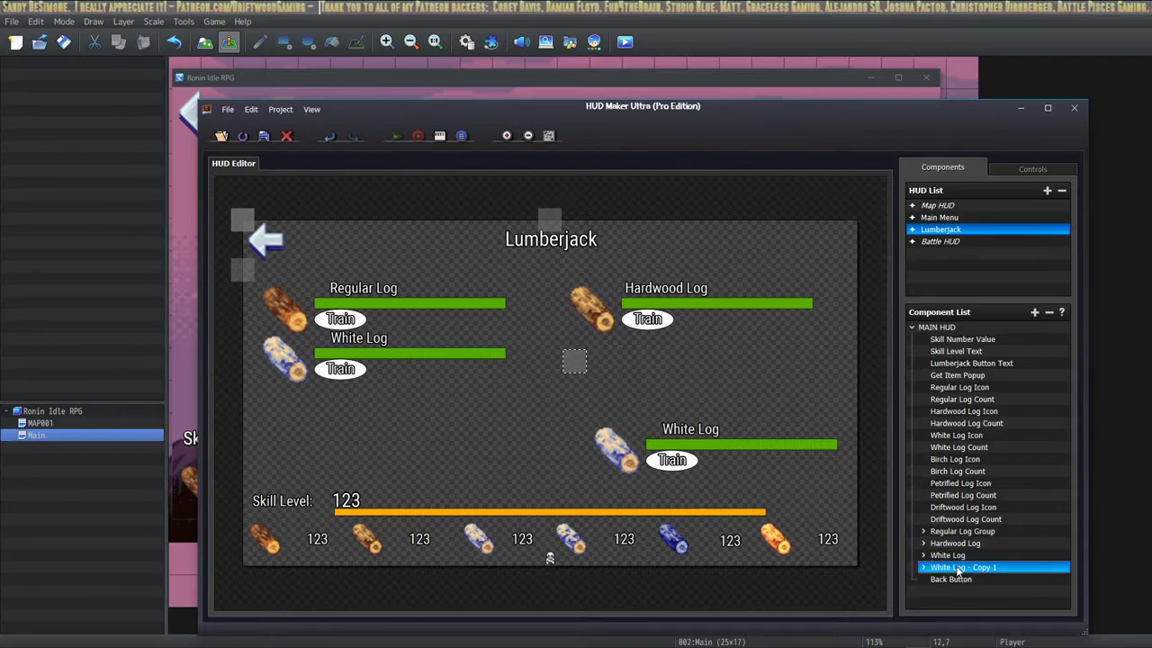
left_click(925, 569)
scroll(958, 556, "down", 1)
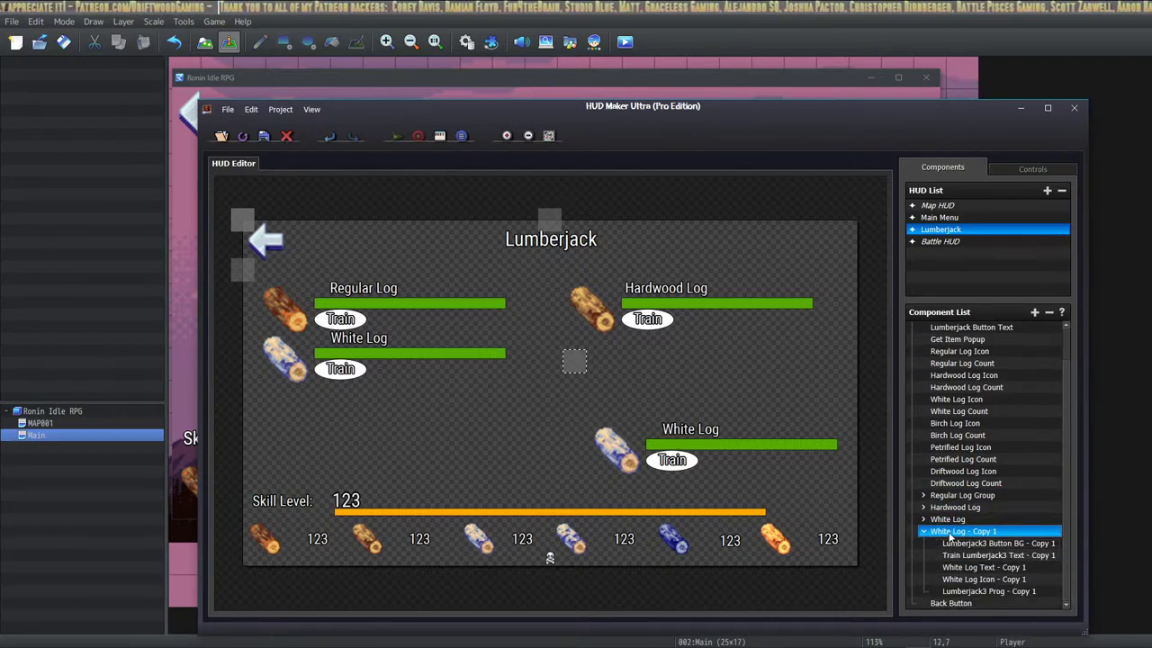
Position the White Log copy beneath the Hardwood Log row at X 640, Y 104, checking it against the original group's coordinates.
left_click_drag(574, 360, 550, 270)
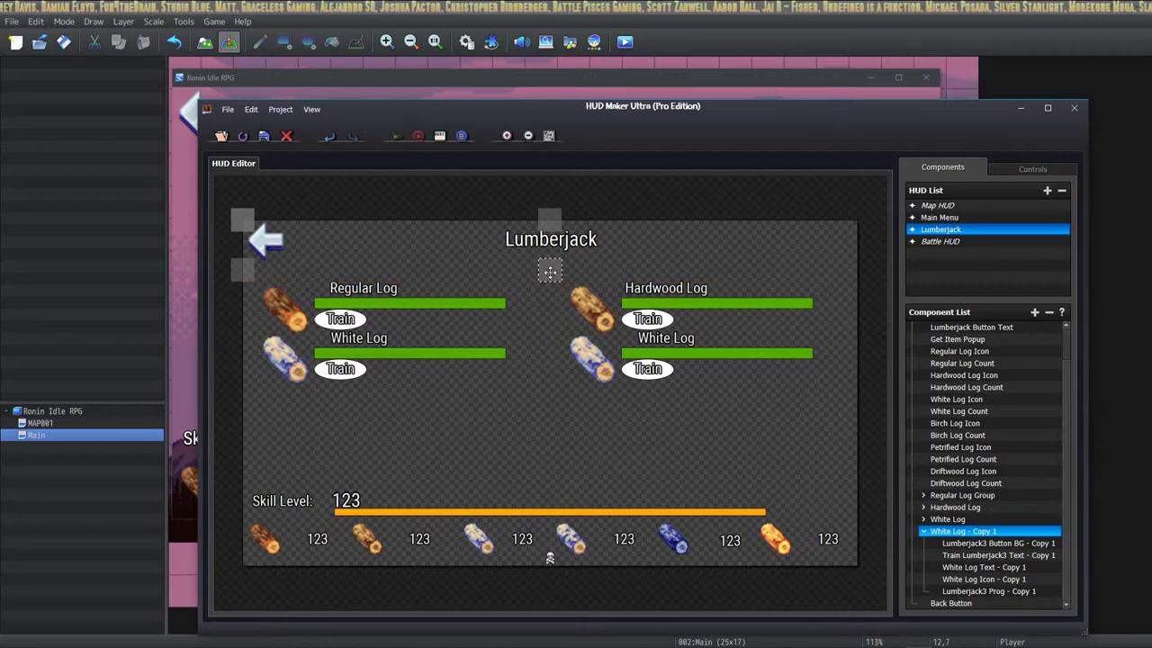
double_click(243, 269)
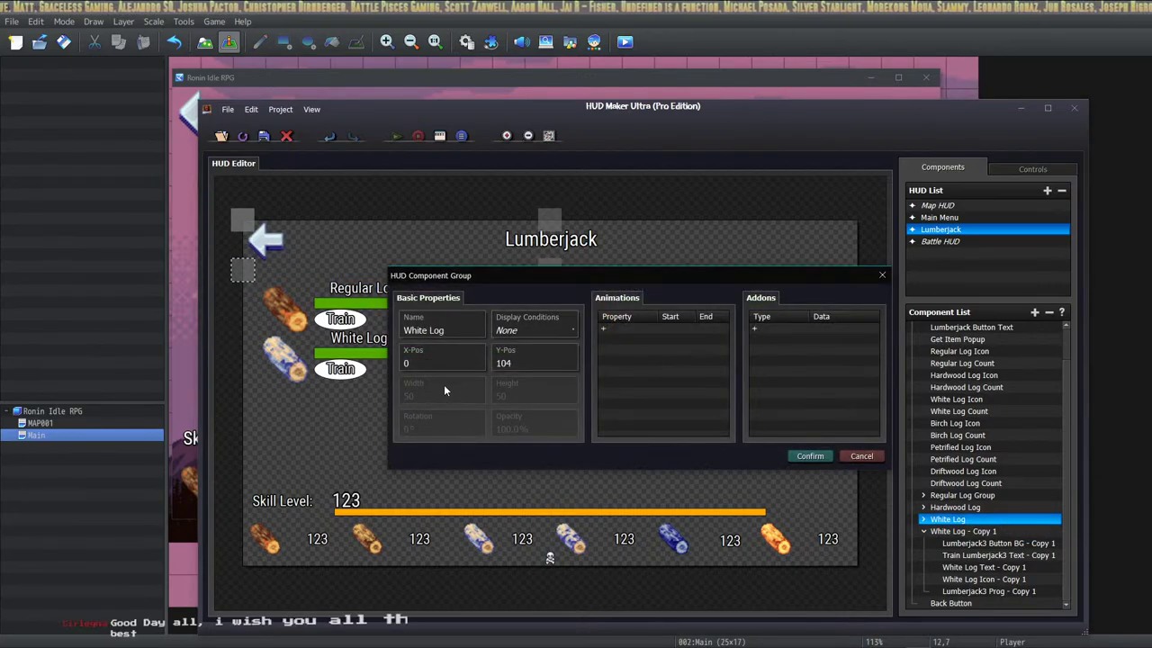
left_click(809, 457)
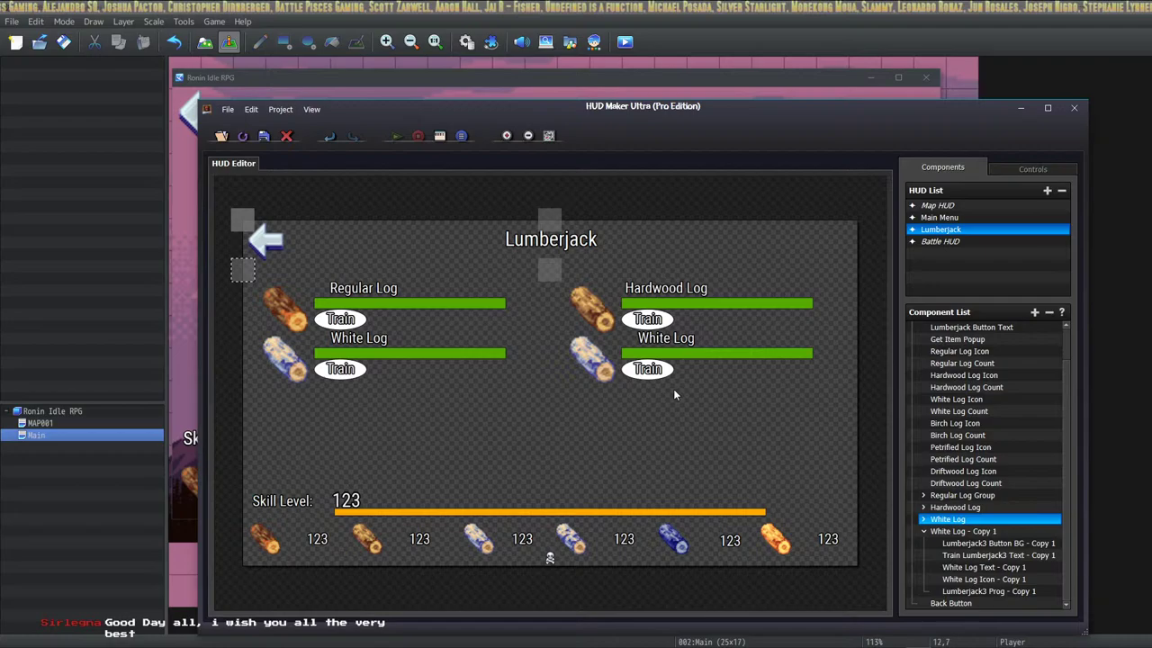
double_click(550, 271)
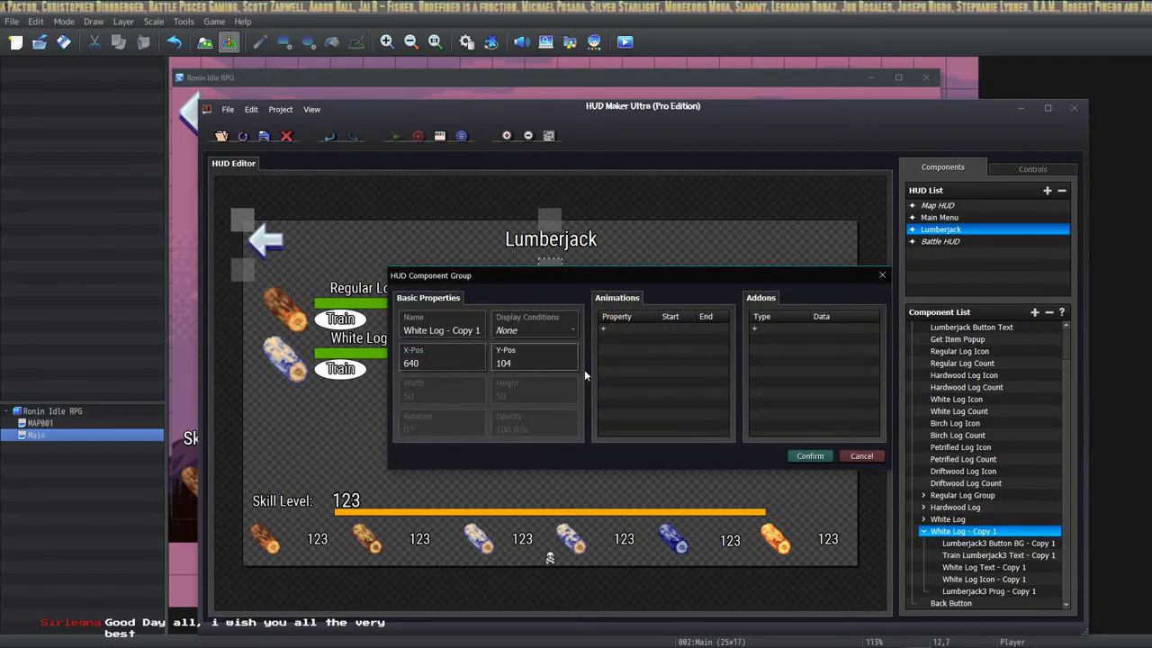
left_click(811, 457)
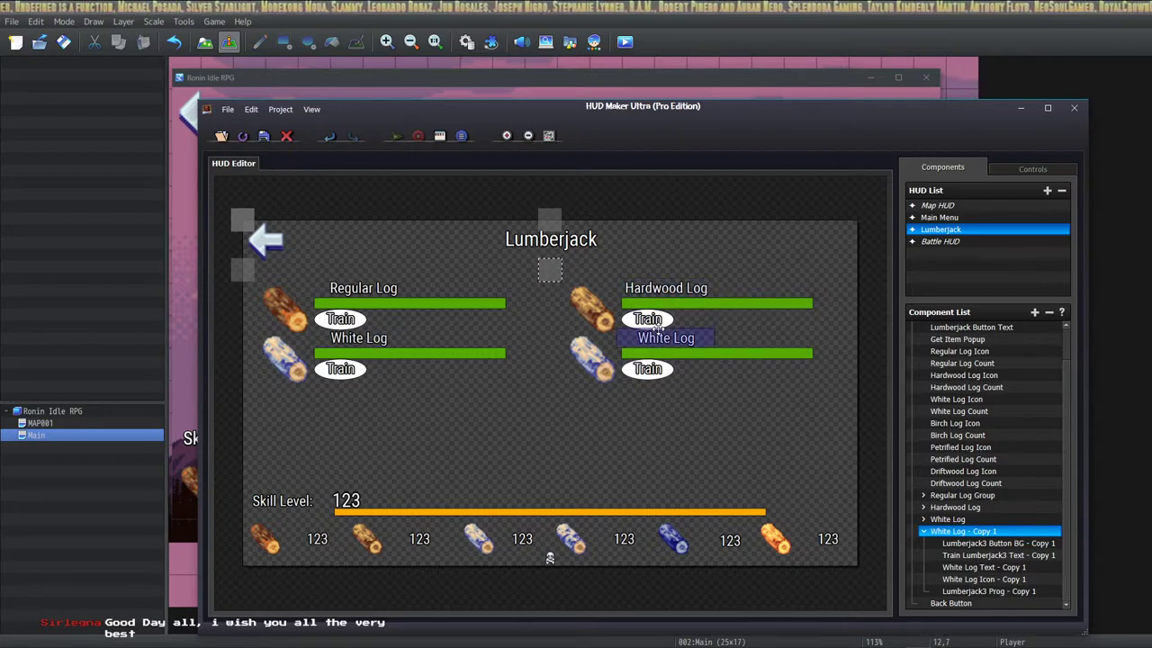
Compare the log titles' alignment and set the copied White Log Text component's alignment to Left.
left_click_drag(666, 338, 666, 338)
left_click(666, 288)
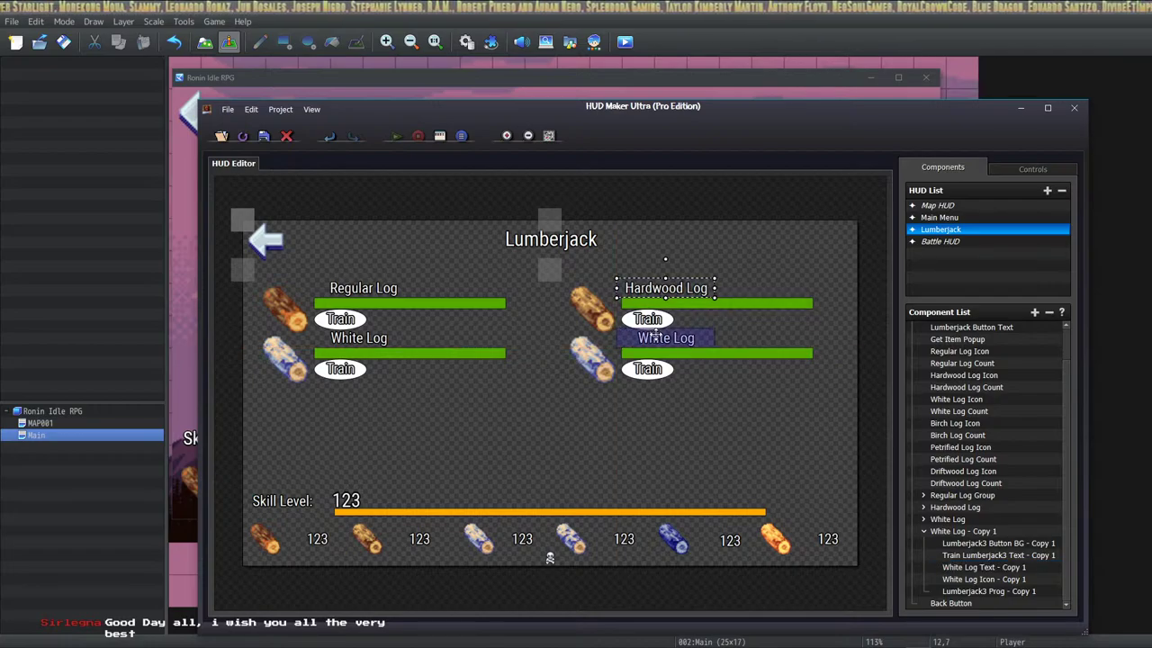
left_click(360, 286)
left_click(345, 337)
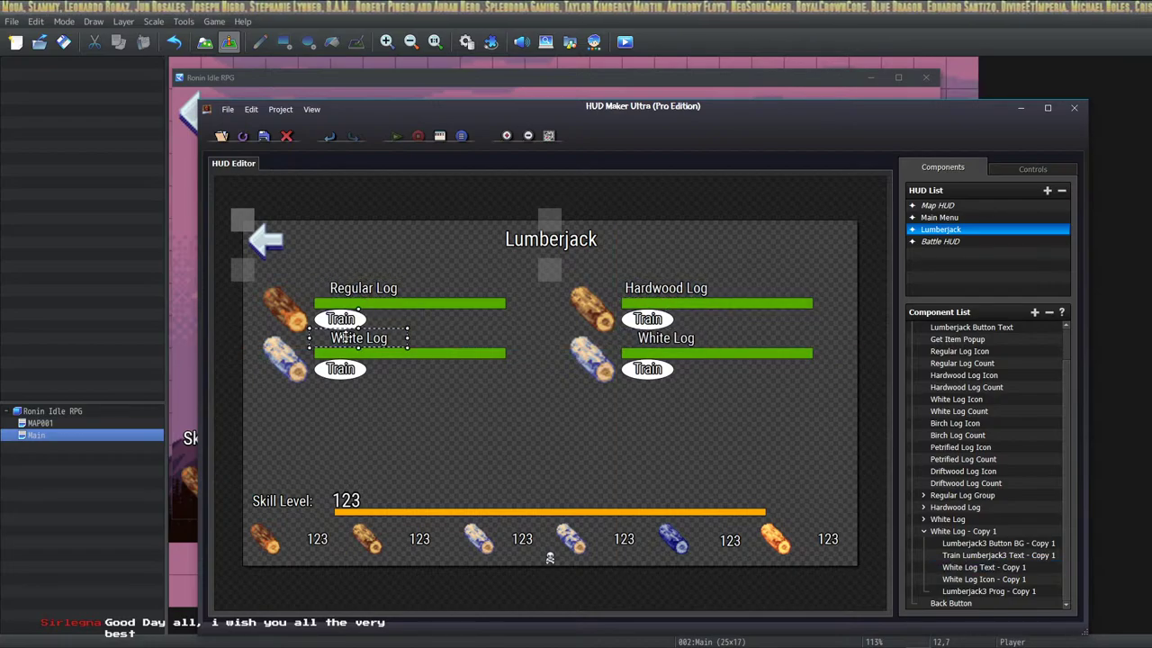
double_click(666, 339)
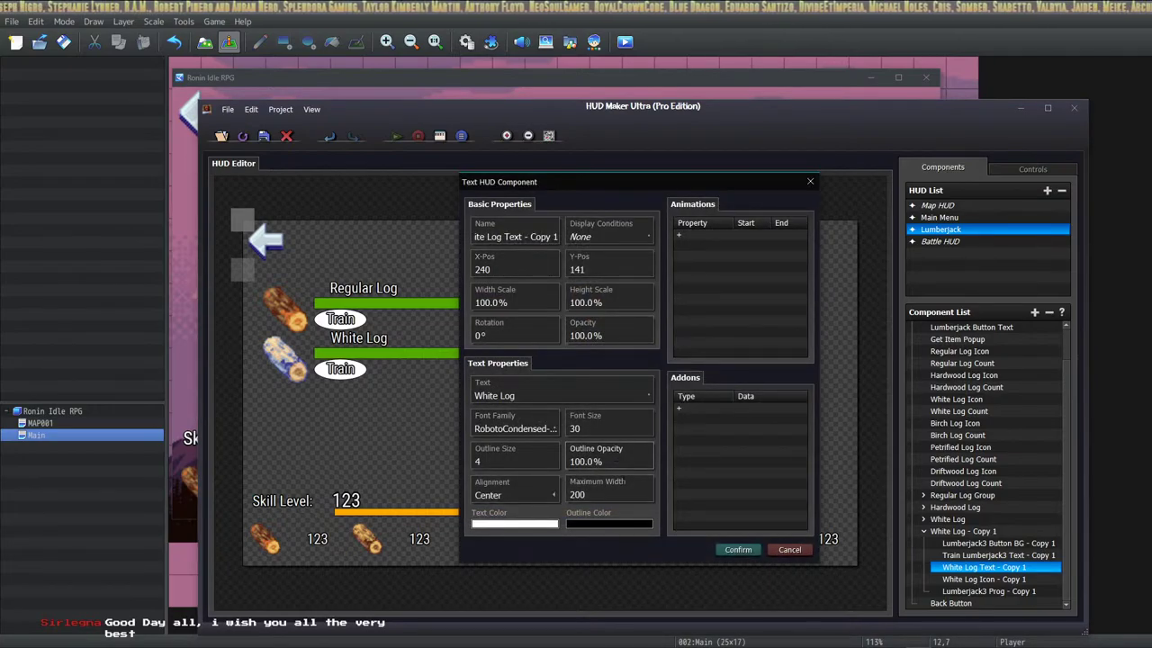
left_click(519, 495)
left_click(505, 511)
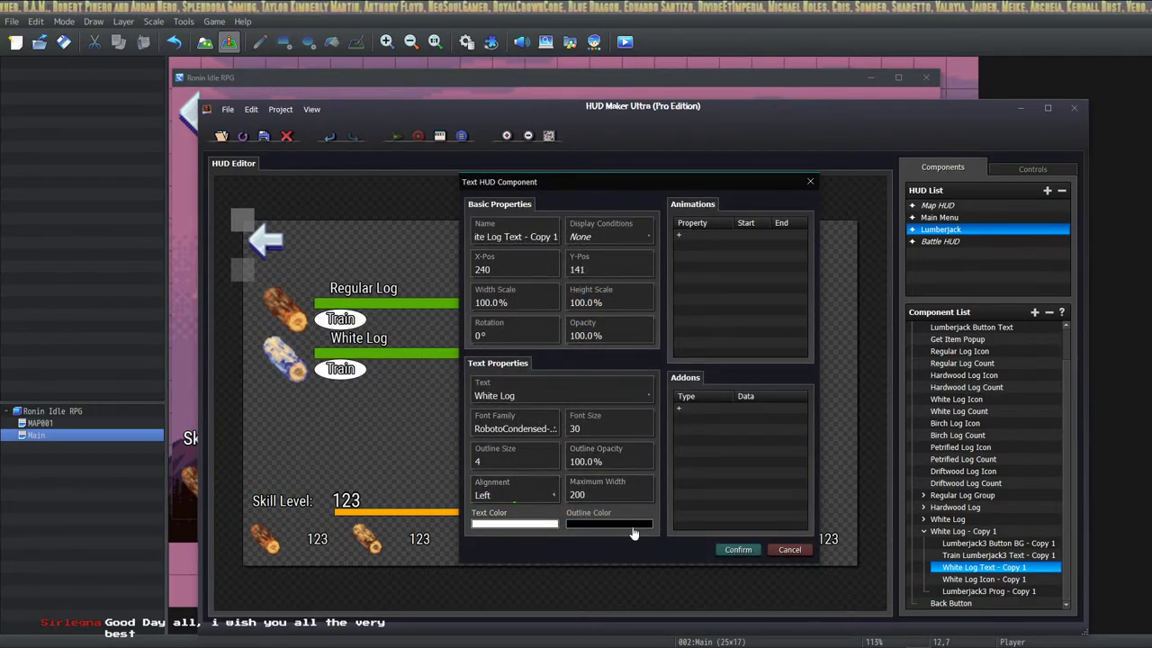
left_click(736, 549)
Set the original White Log Text component's alignment to Left.
left_click(346, 340)
double_click(346, 340)
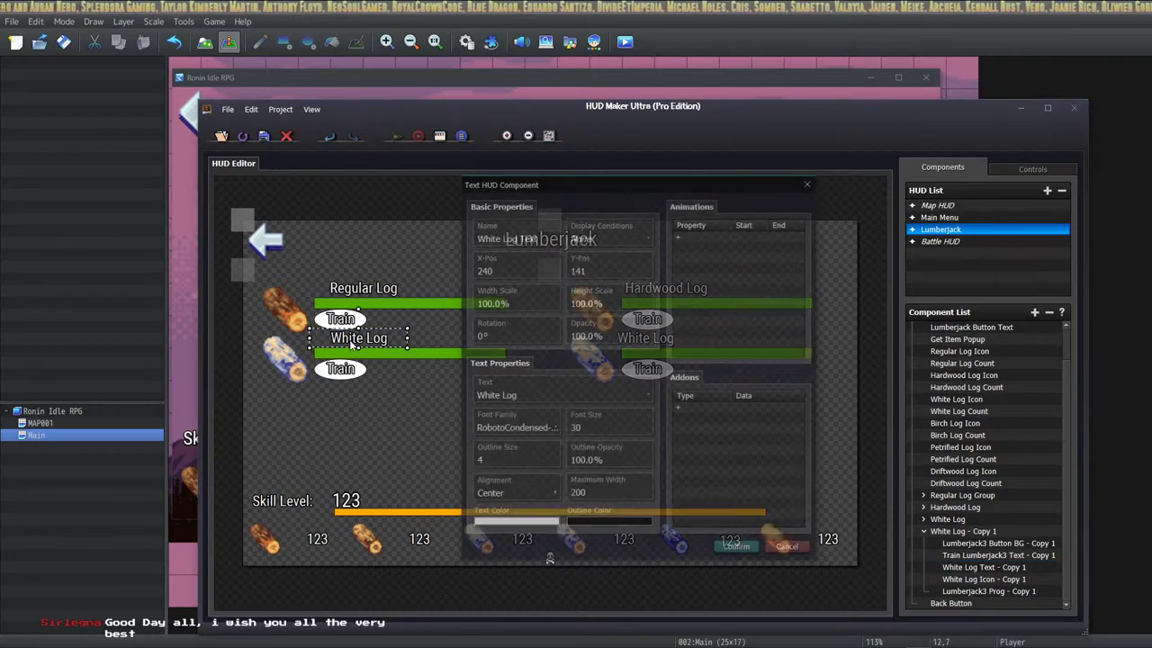
left_click(508, 495)
left_click(484, 506)
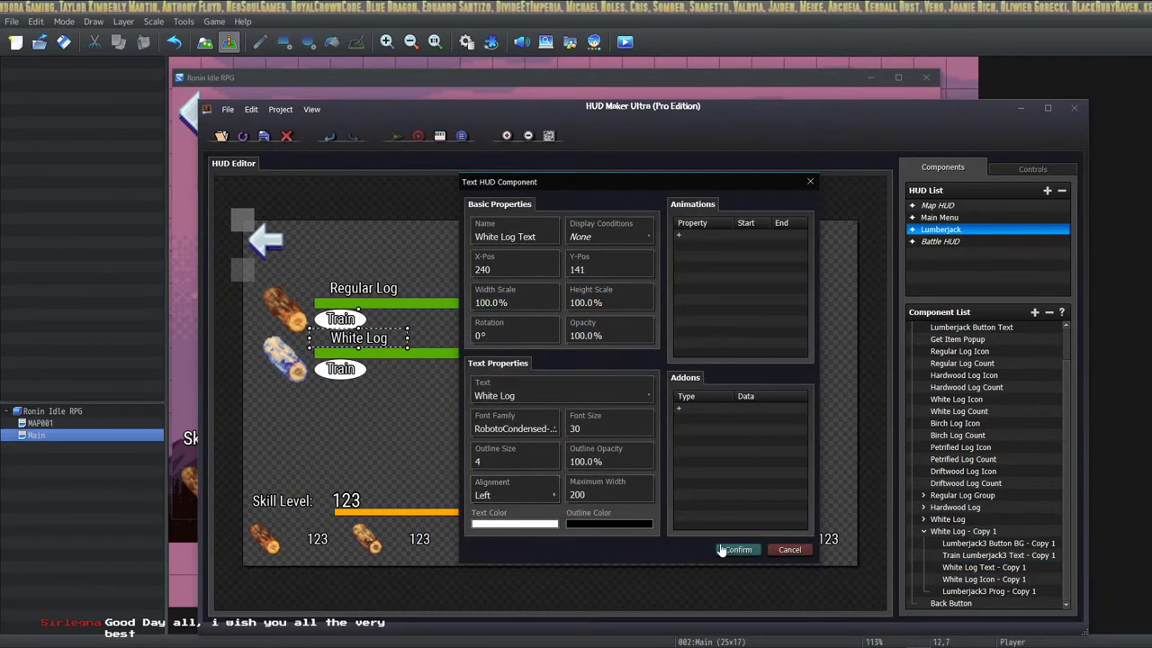
left_click(736, 549)
Set the Regular Log title's text alignment to Left.
double_click(378, 288)
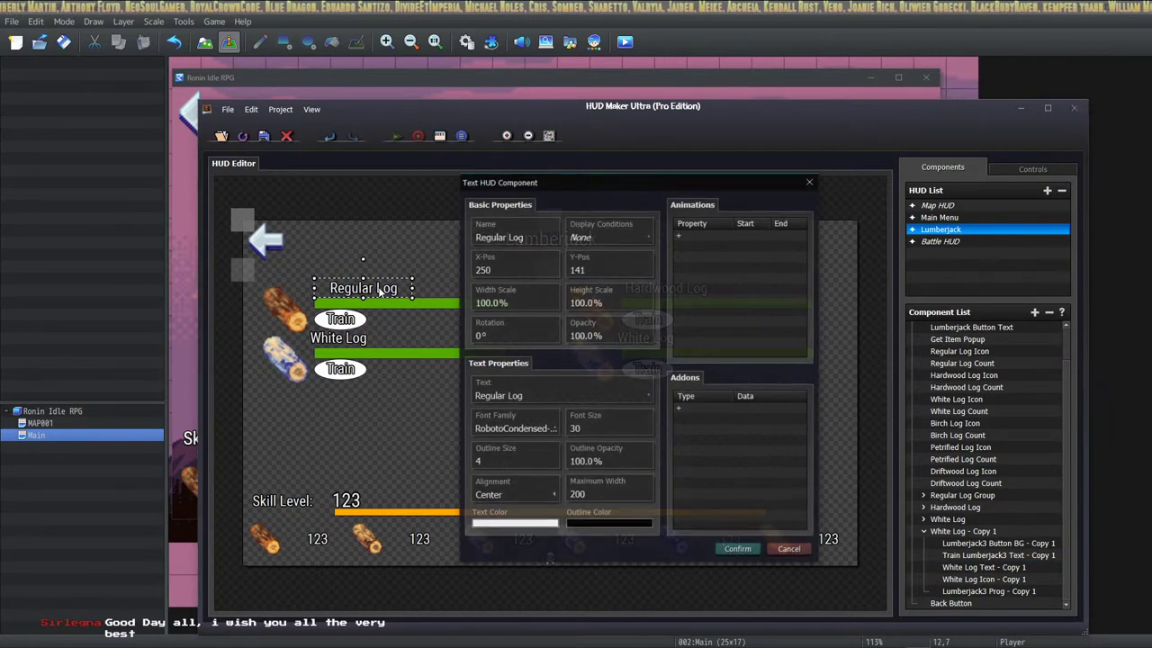
left_click(511, 494)
left_click(486, 506)
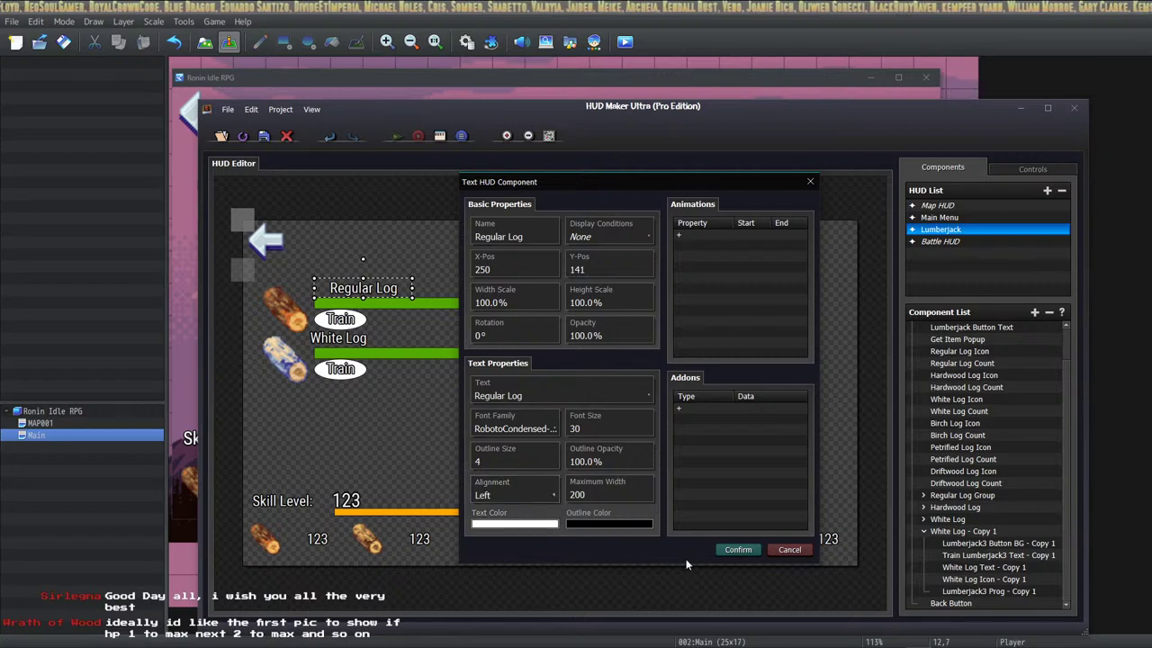
left_click(736, 549)
Set the Hardwood Log title's text alignment to Left.
double_click(655, 285)
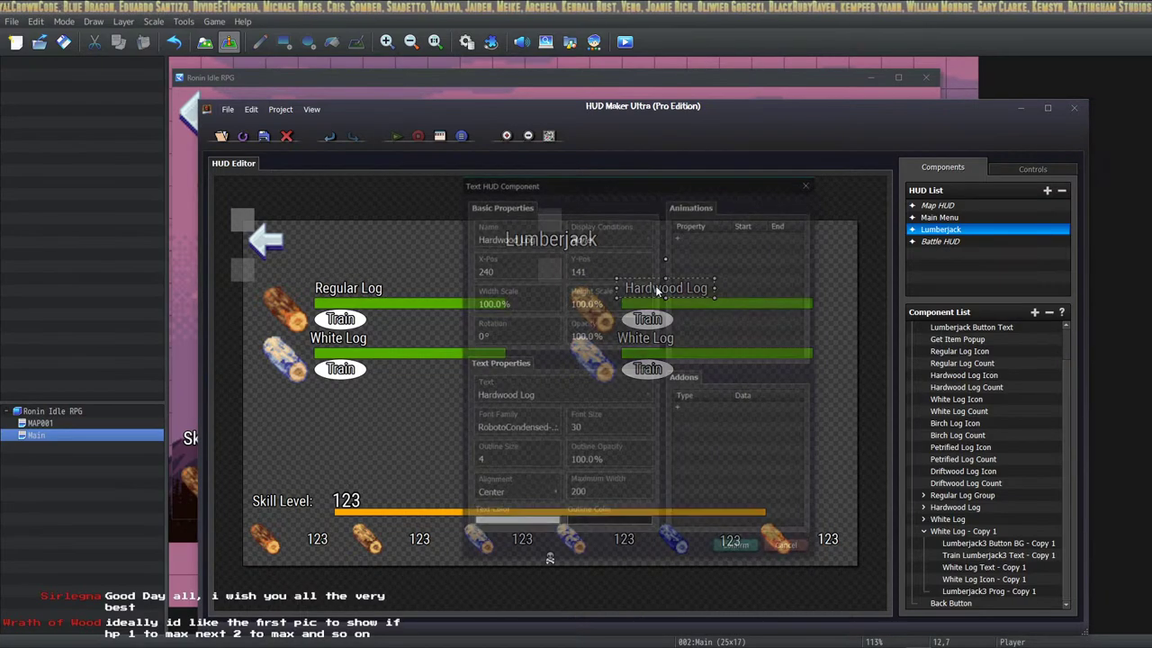
left_click(520, 493)
left_click(506, 511)
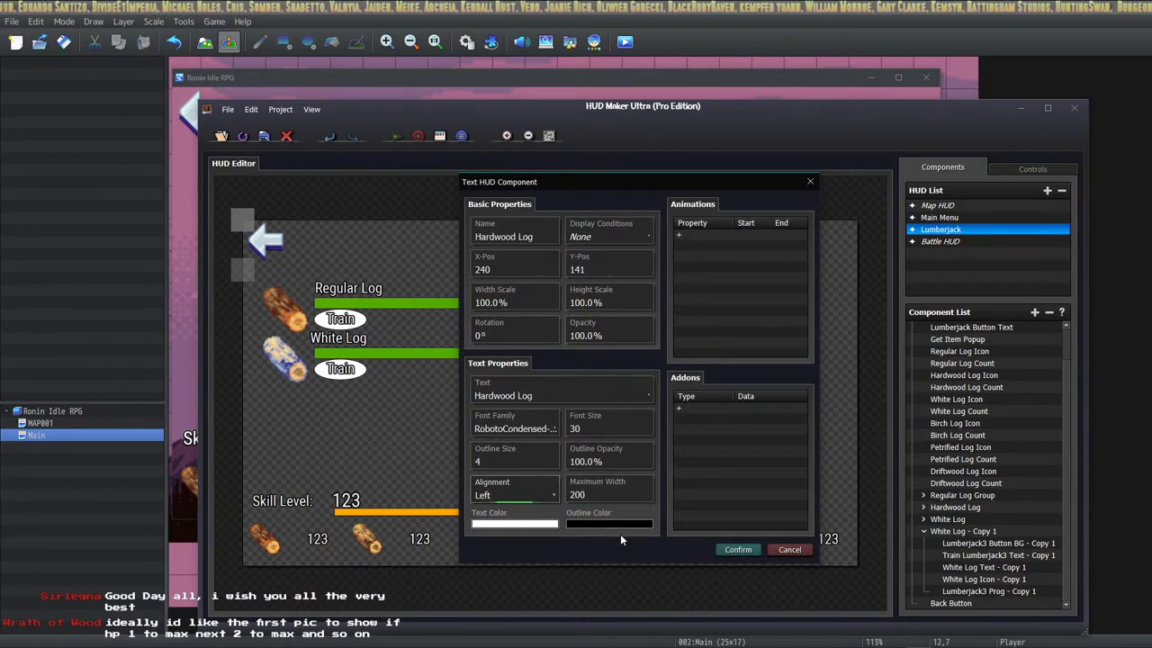
left_click(736, 549)
Shift the Hardwood Log title and both White Log titles slightly so they line up with the left ends of their gauges.
left_click_drag(639, 276, 644, 276)
left_click_drag(640, 339, 645, 339)
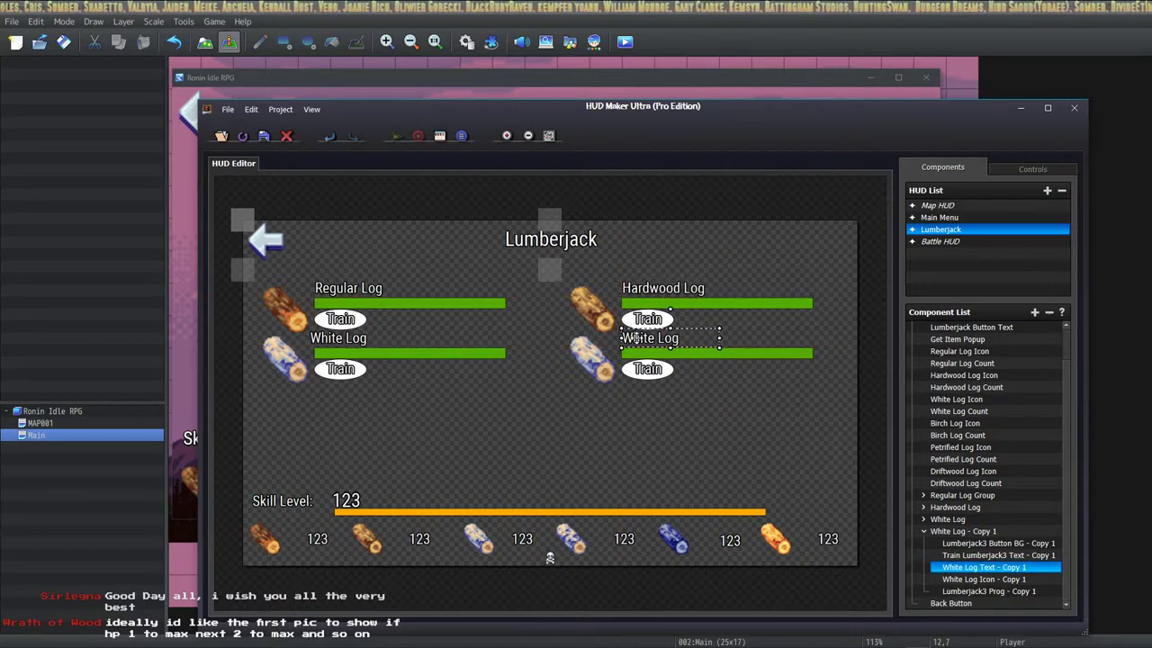
left_click_drag(331, 336, 336, 334)
left_click(332, 287)
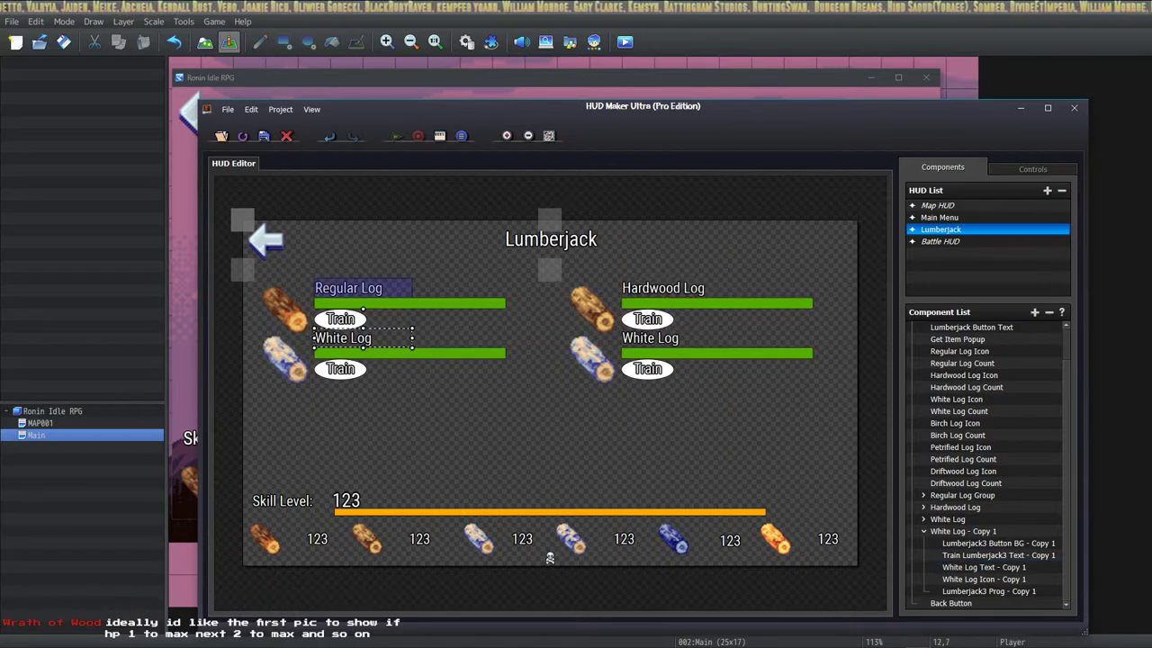
left_click_drag(332, 287, 331, 281)
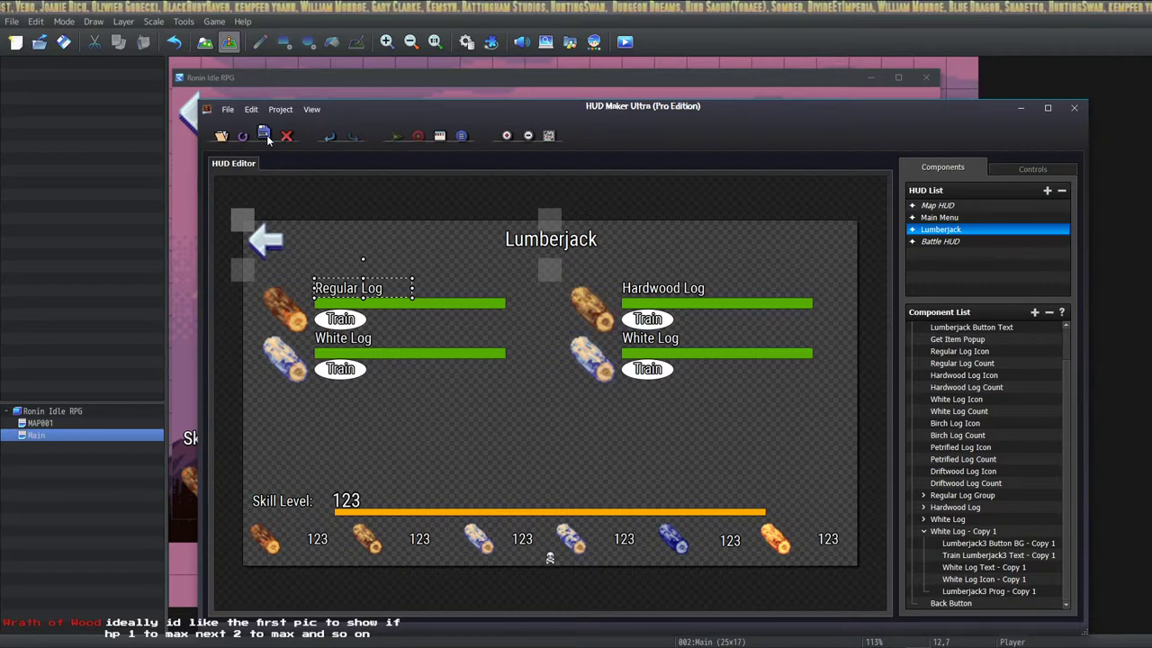
Rename the copied White Log group's button background to Lumberjack4 Button BG.
double_click(990, 542)
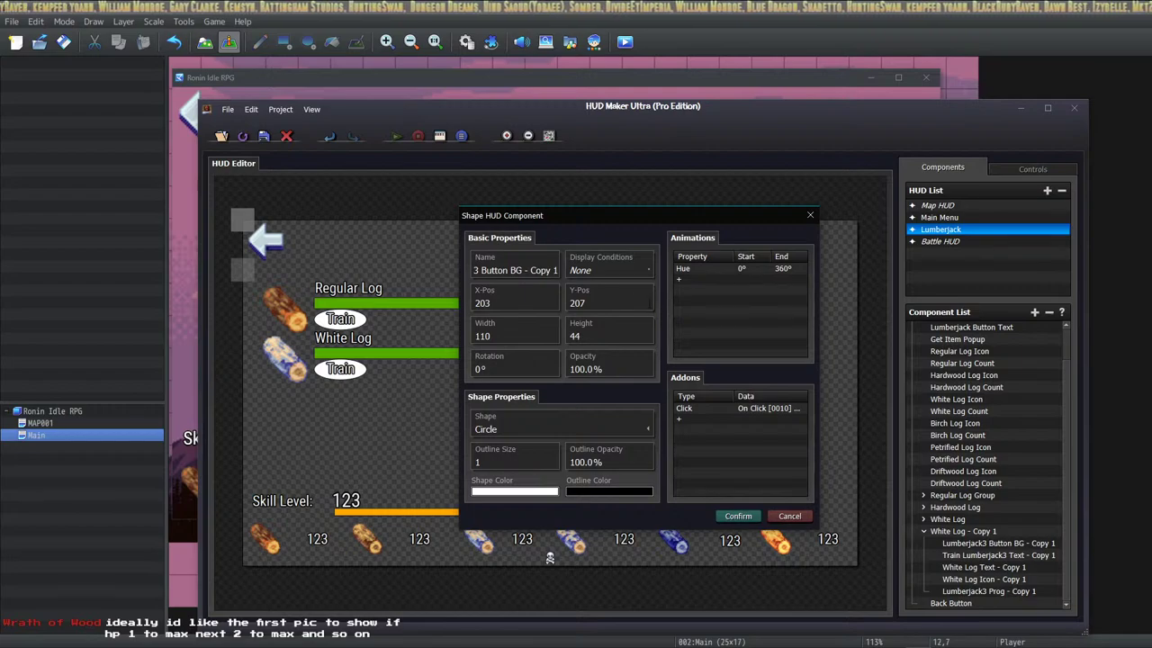
triple_click(519, 270)
left_click(519, 270)
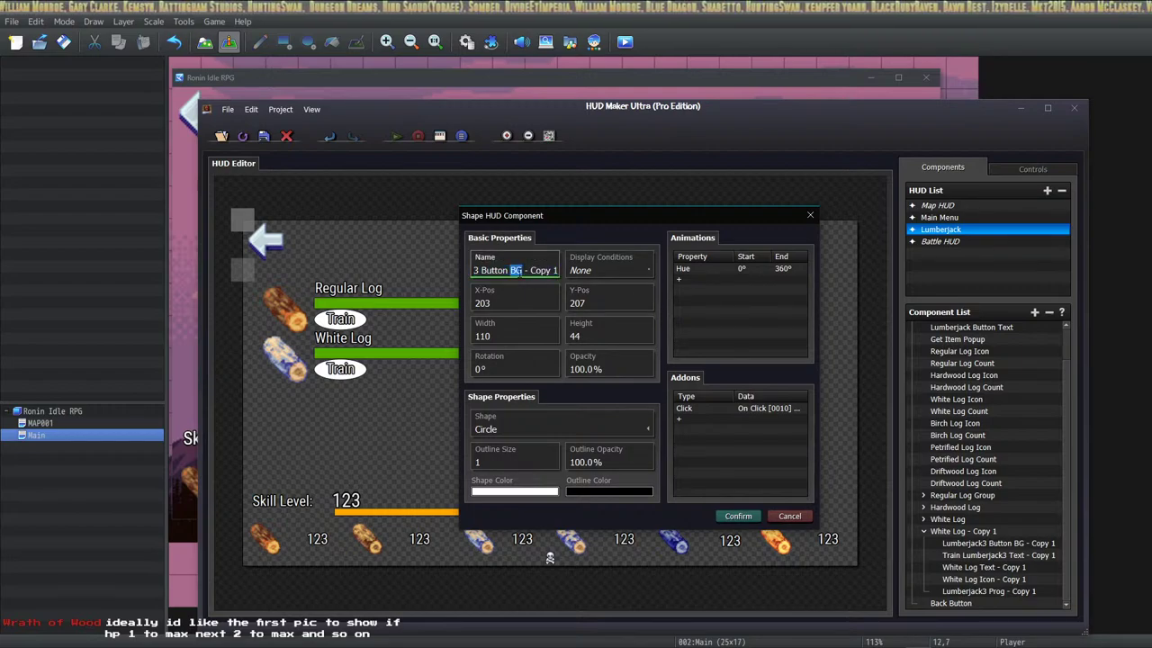
key("shift+End")
key("Delete")
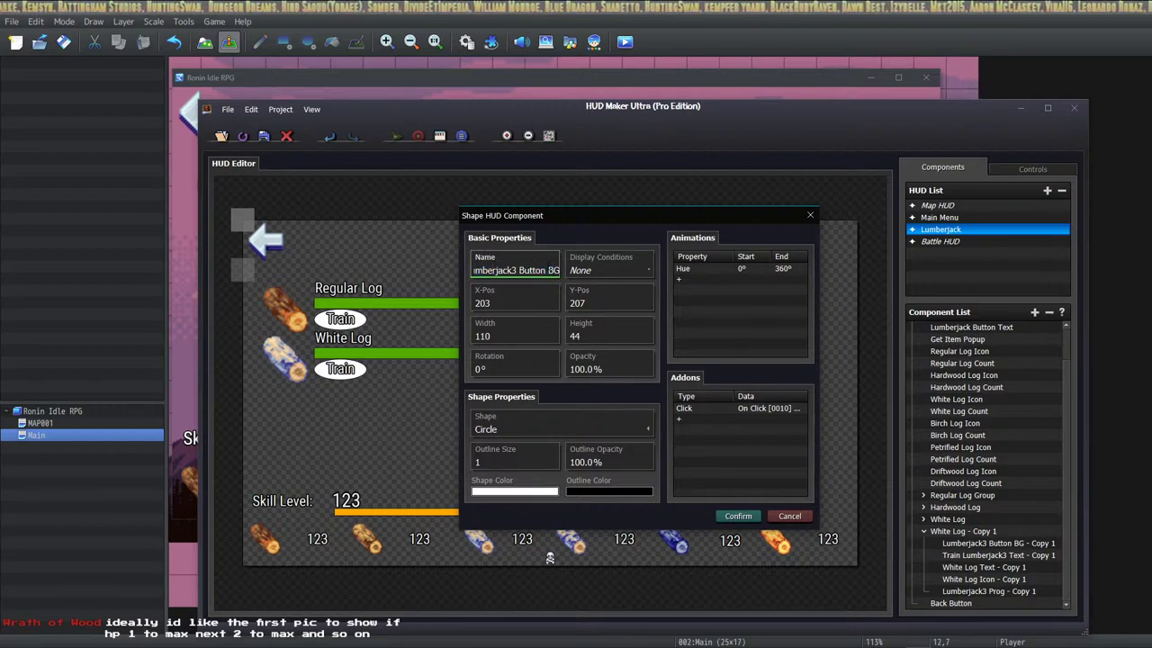
key("BackSpace")
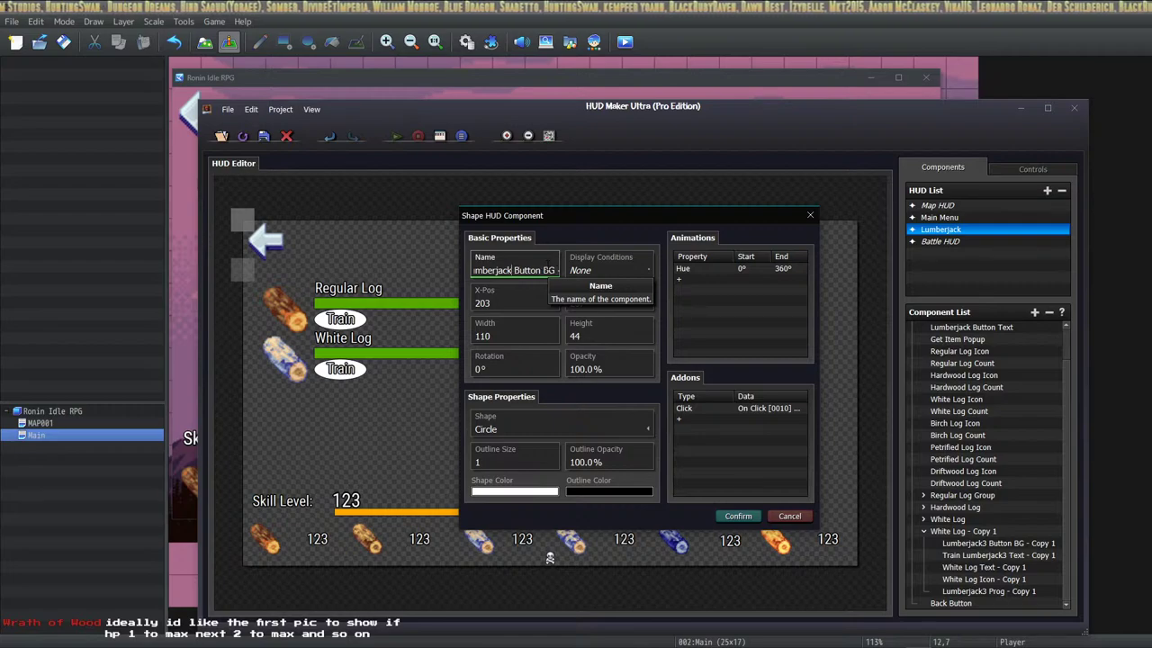
type("4")
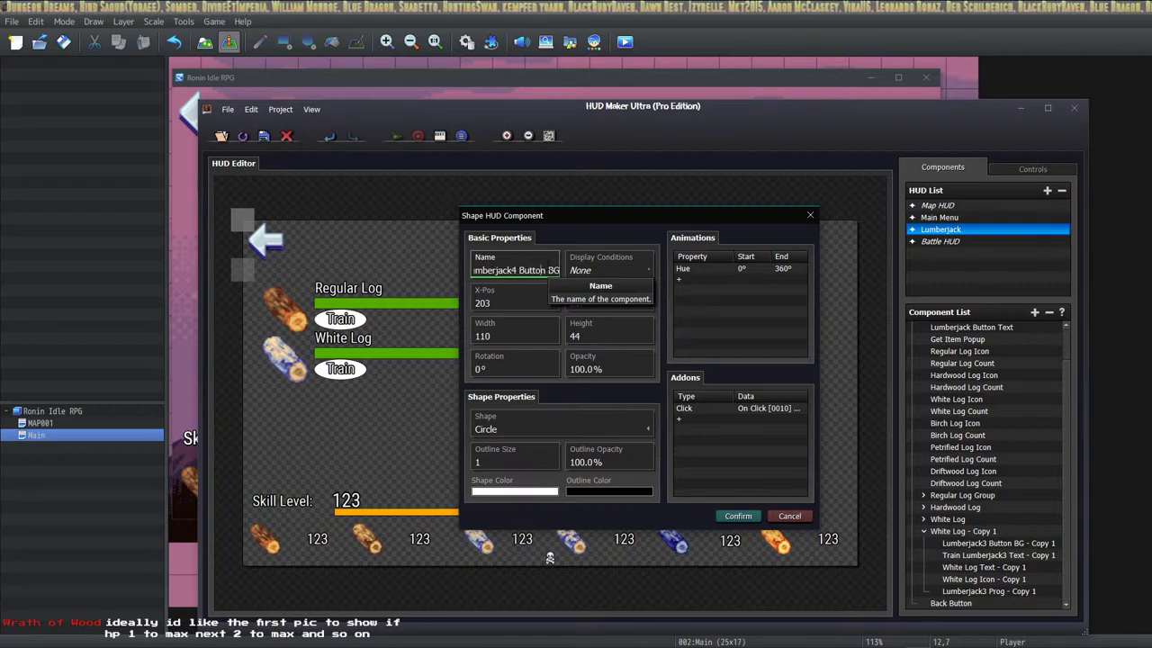
key("End")
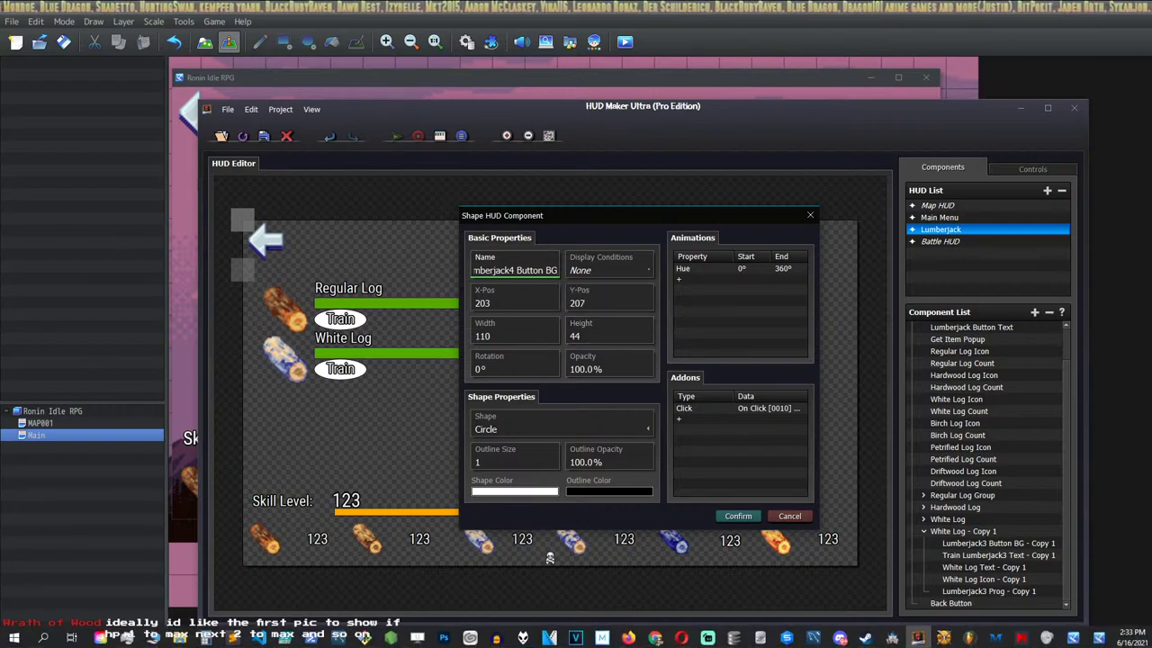
Set the Lumberjack4 button background's click common event to [0011] Run Lumberjack4 and apply the component changes.
double_click(751, 407)
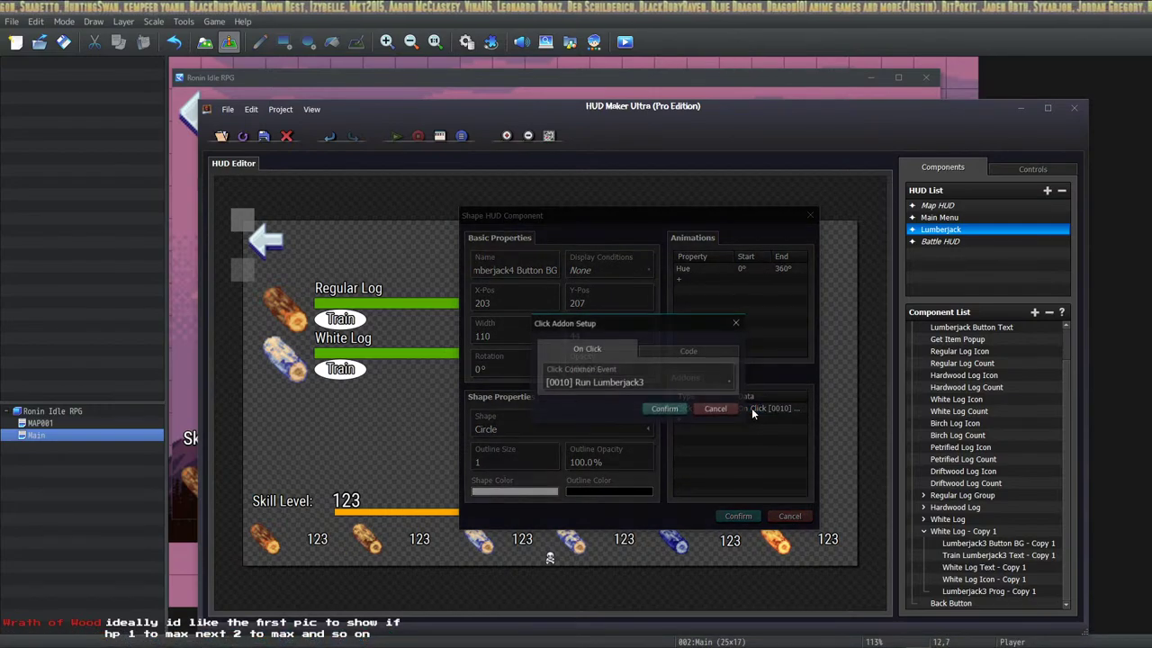
left_click(711, 383)
left_click(689, 383)
left_click(645, 510)
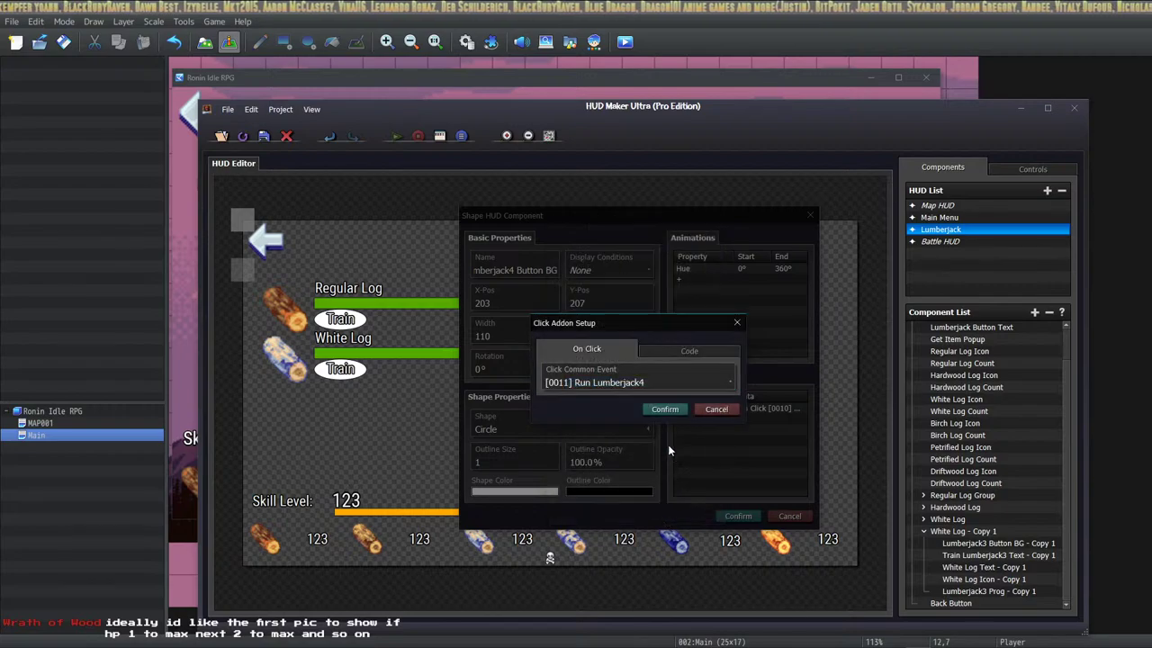
left_click(666, 411)
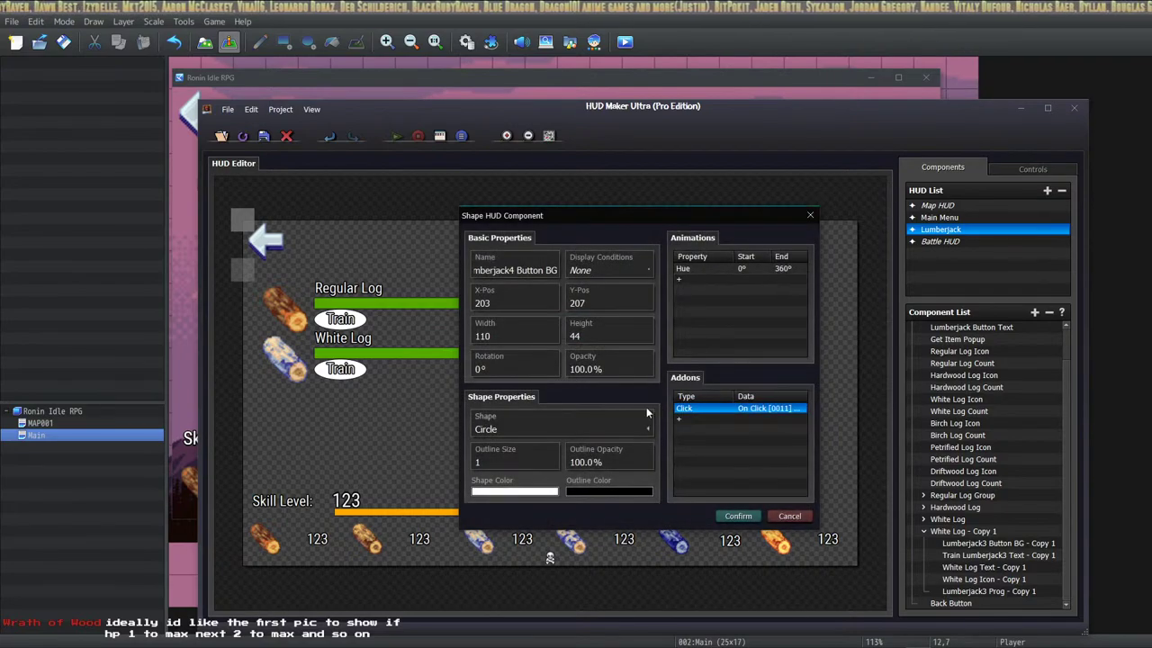
left_click(727, 515)
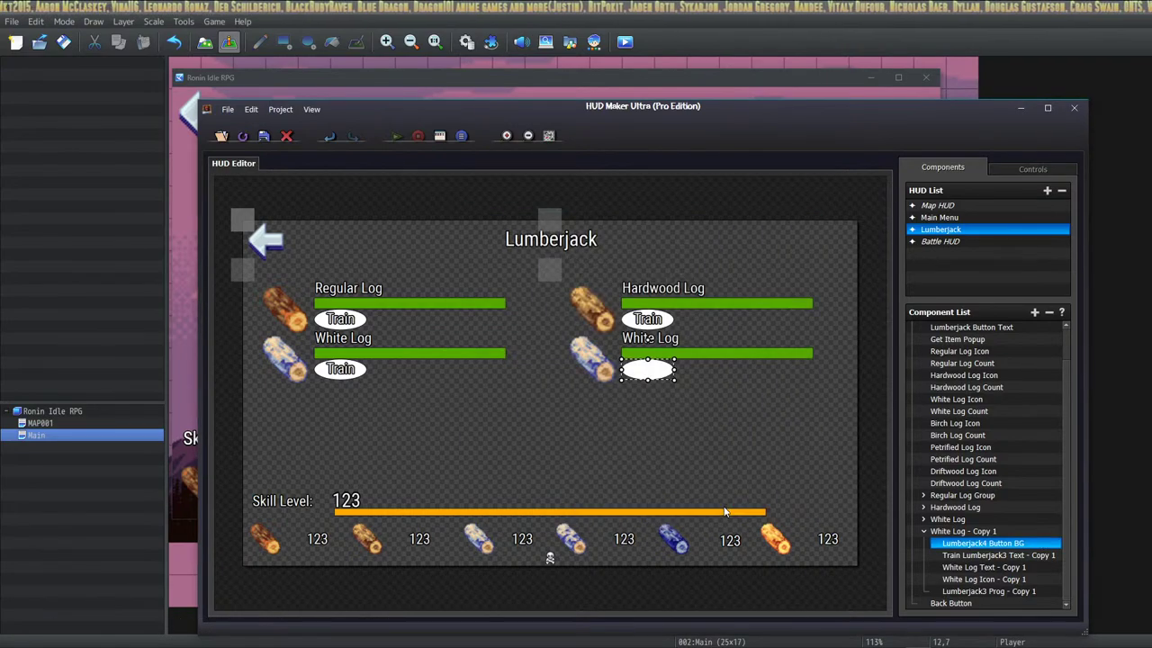
Rename the copied White Log group to Birch Log.
right_click(977, 532)
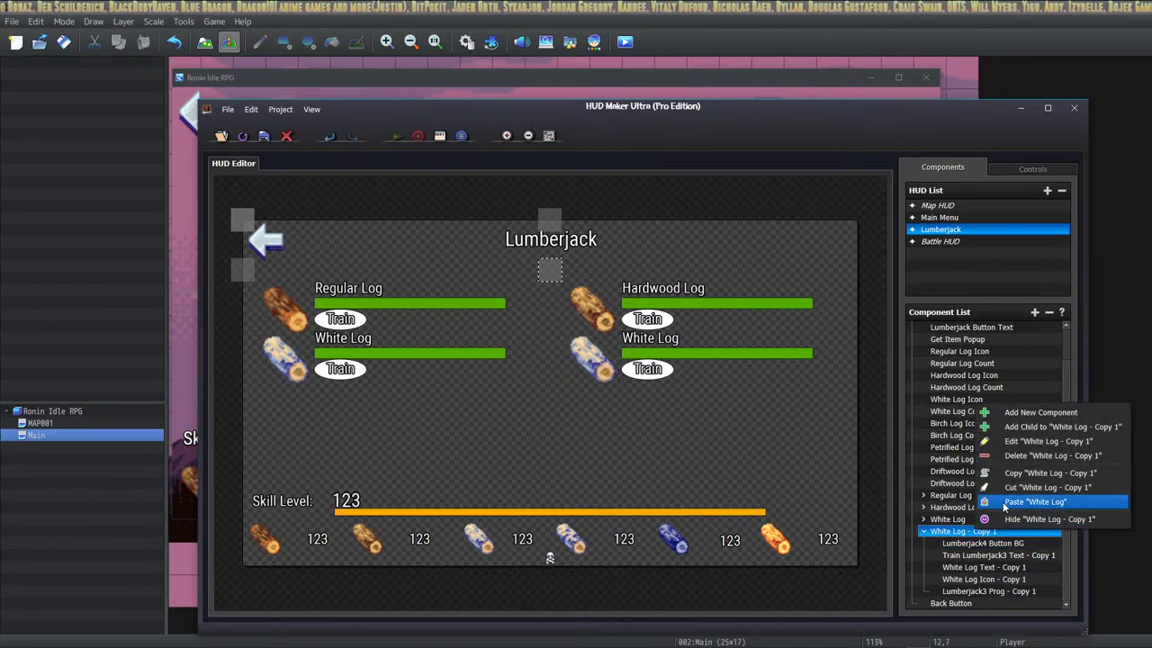
left_click(1022, 440)
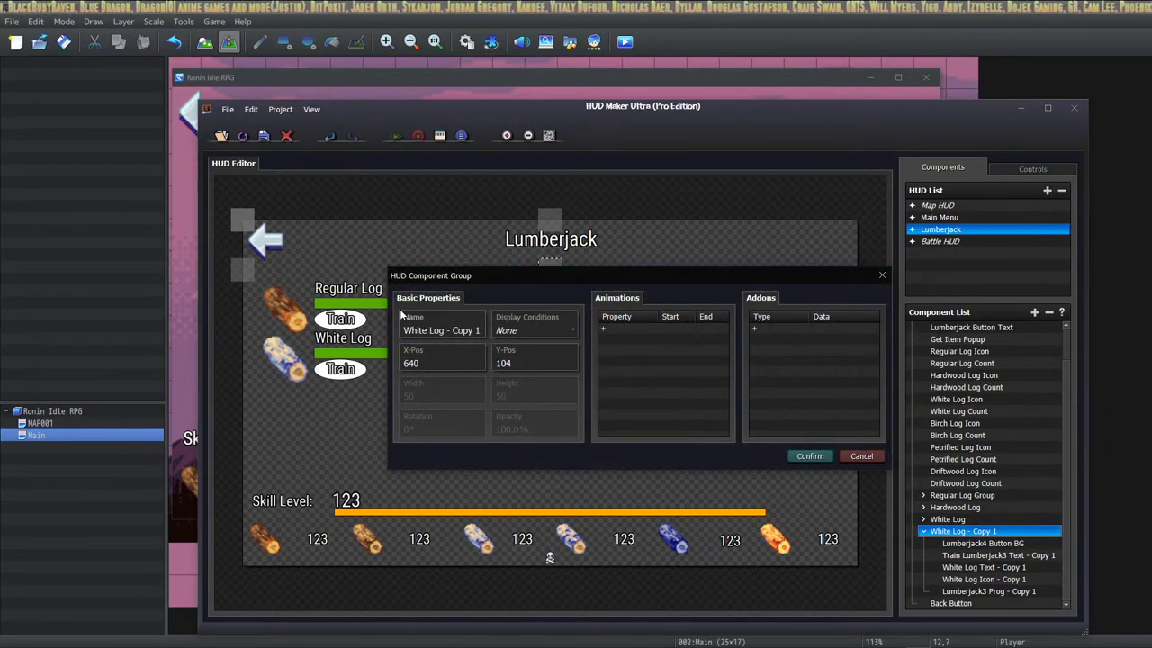
left_click_drag(430, 330, 371, 334)
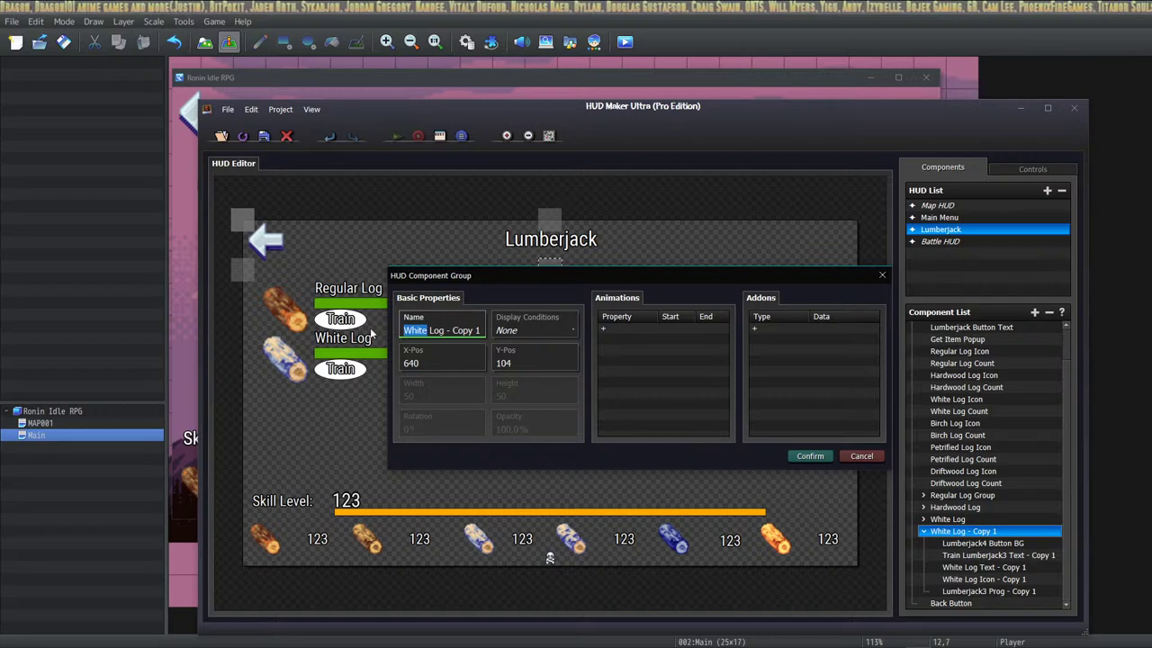
type("Birch")
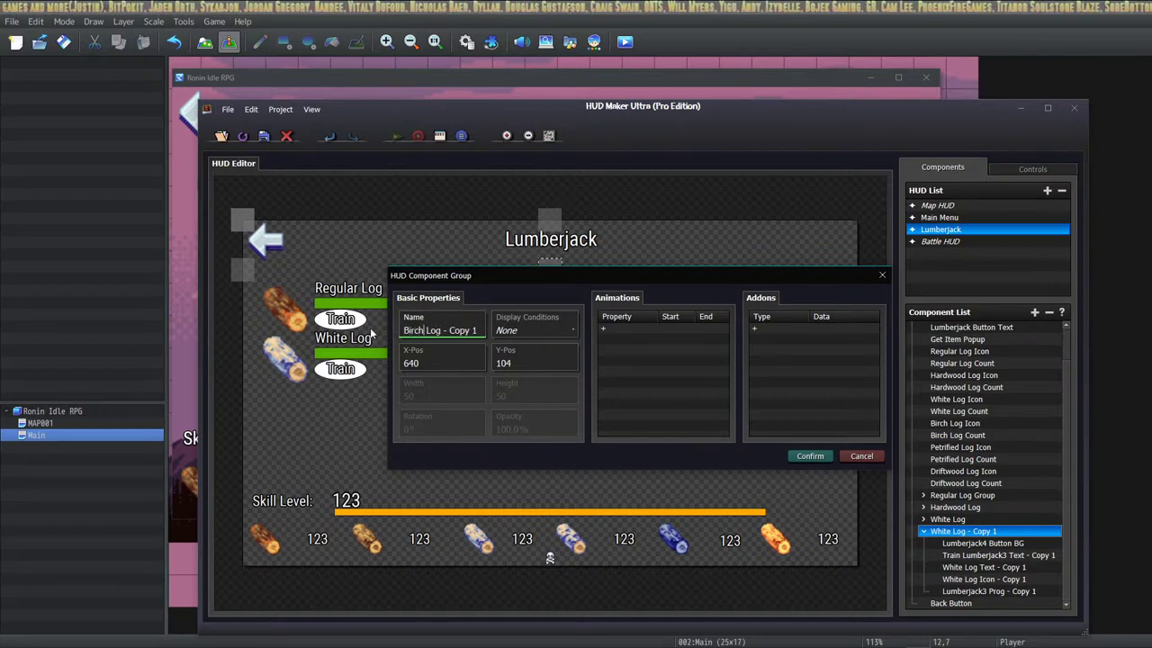
key("Right")
key("Right")
key("Right")
key("Right")
key("Delete")
key("Delete")
key("Delete")
key("Delete")
key("Delete")
key("Delete")
key("Delete")
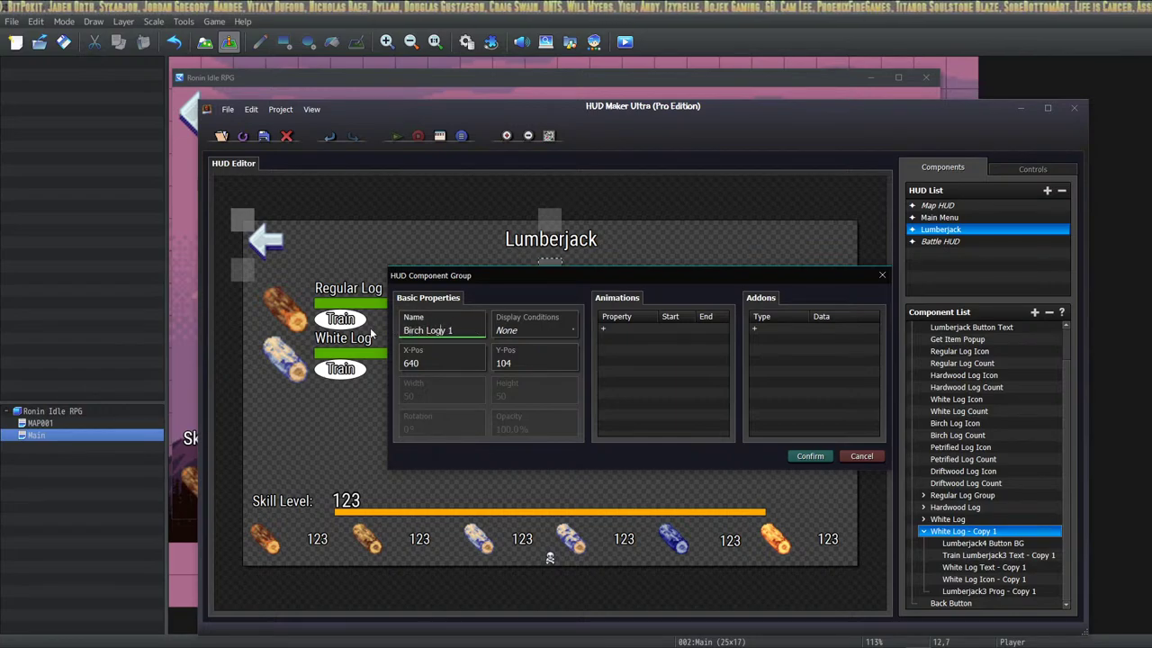
key("Delete")
key("Delete")
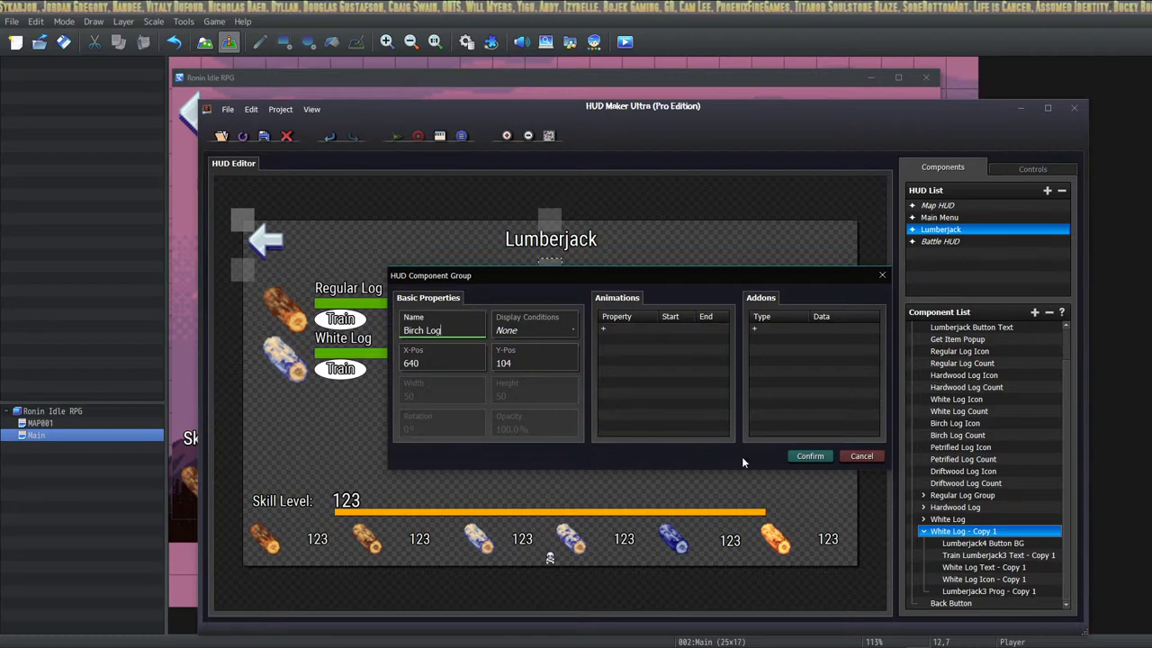
left_click(810, 456)
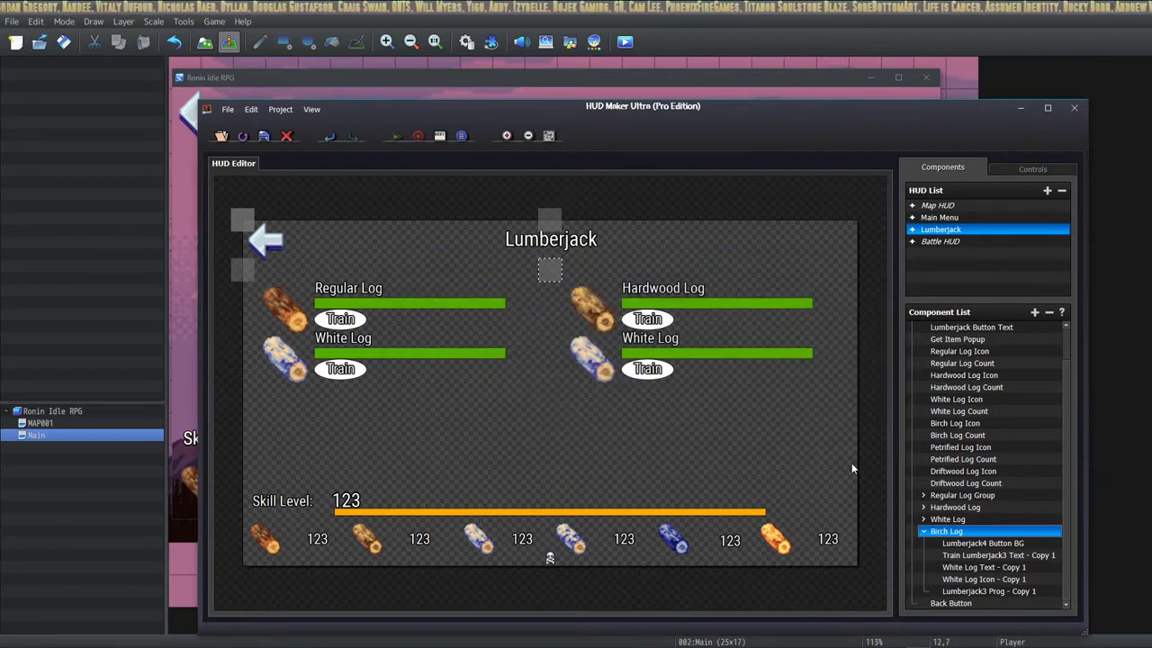
Rename the Train text component in the Birch Log group to Train Lumberjack4 Text.
left_click(986, 544)
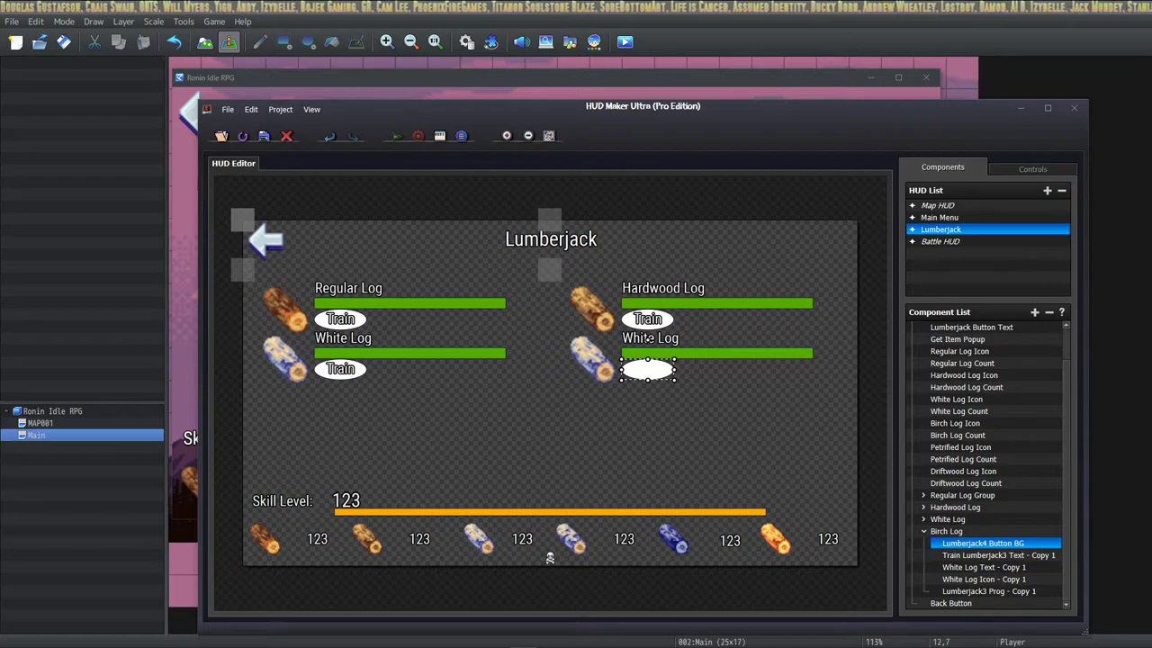
double_click(974, 556)
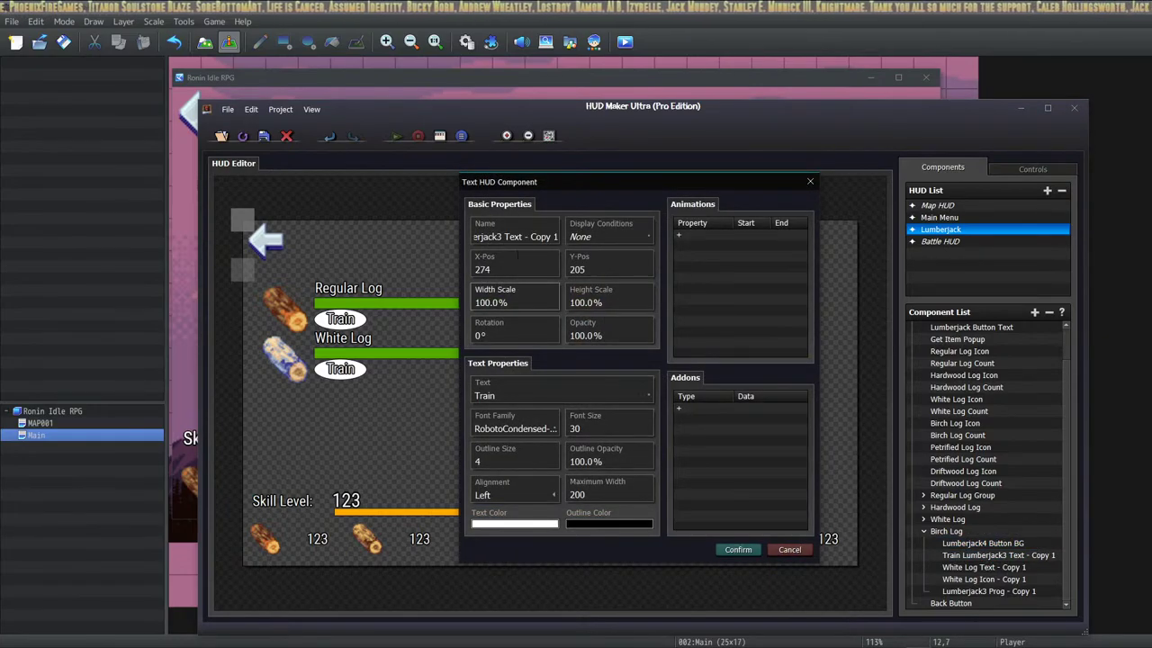
left_click(515, 237)
key("Home")
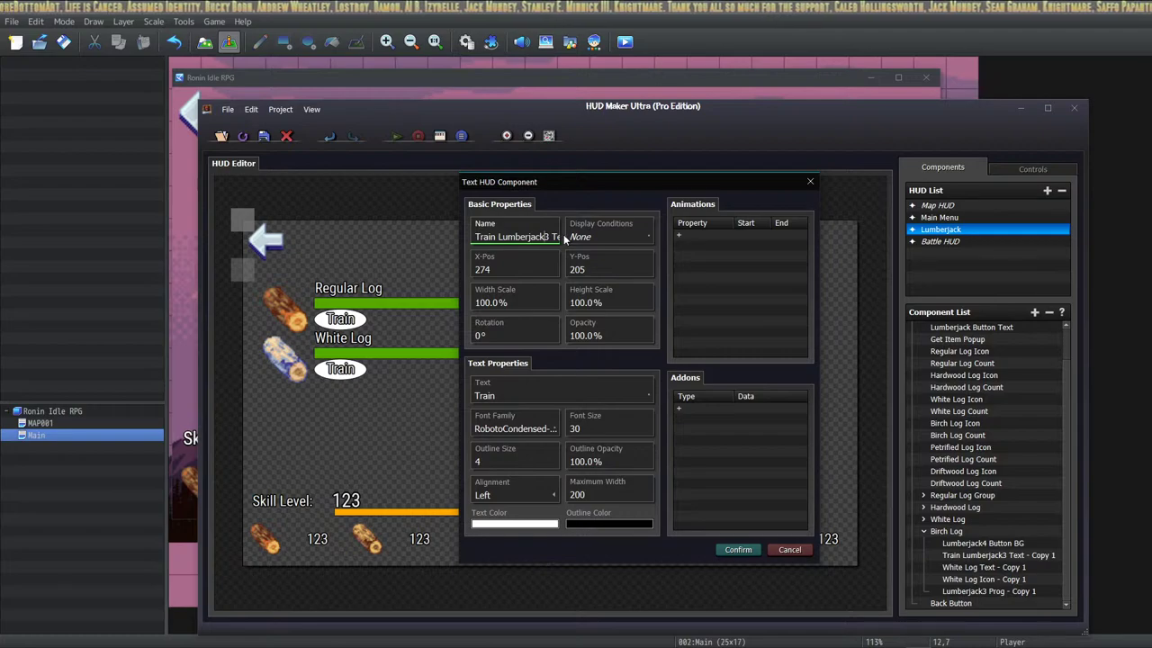
key("Right")
key("Right")
key("Right")
key("Right")
key("Right")
key("Right")
key("Right")
key("Right")
key("Right")
key("Right")
key("Right")
key("Right")
key("Right")
key("Right")
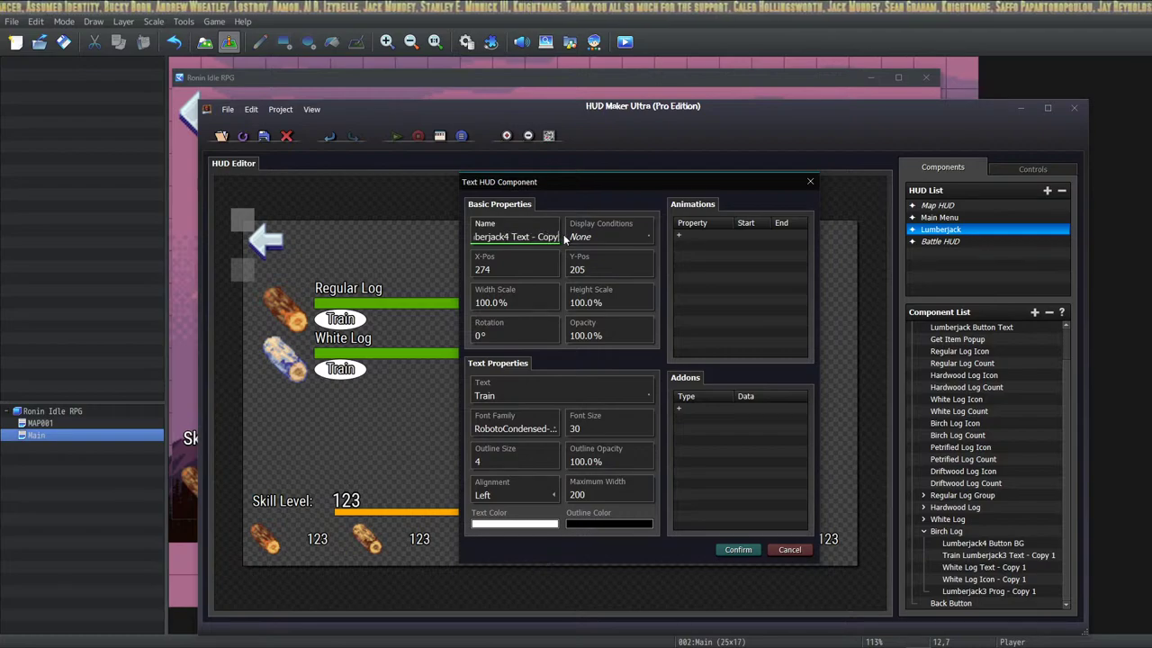
key("BackSpace")
key("BackSpace")
key("BackSpace")
key("BackSpace")
key("BackSpace")
key("BackSpace")
key("BackSpace")
key("BackSpace")
key("BackSpace")
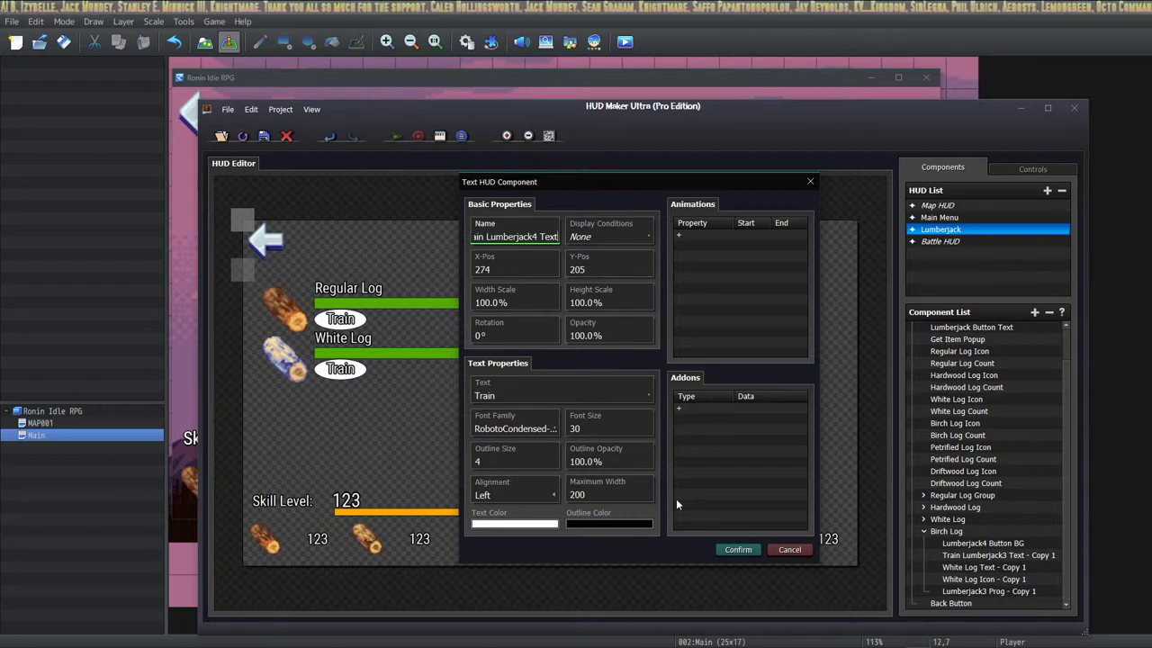
left_click(729, 550)
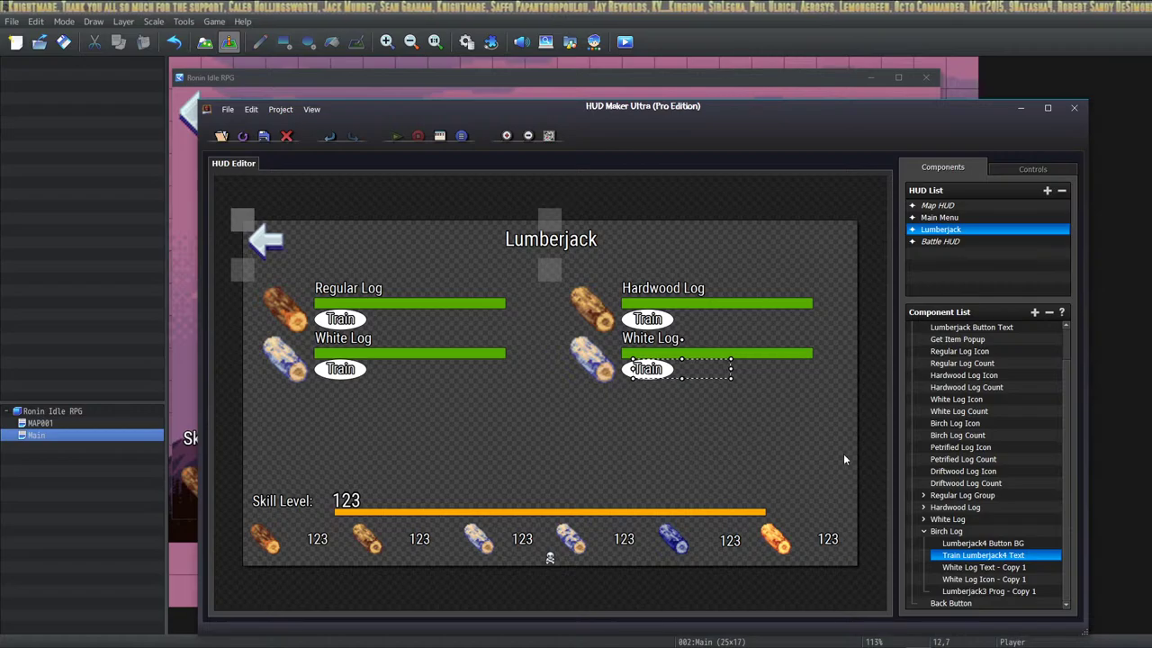
Move LumberjackEXPBar out of the Regular Log Group to the top level of the component list, directly above that group.
left_click(924, 519)
left_click(924, 519)
left_click(924, 507)
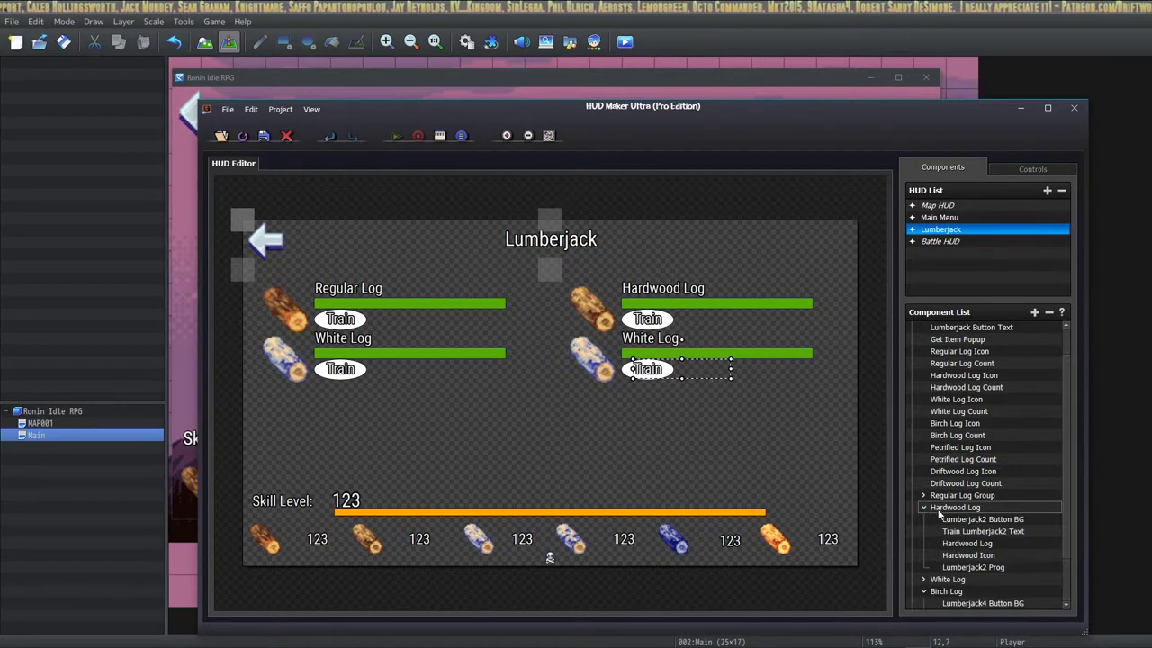
left_click(921, 504)
left_click(921, 497)
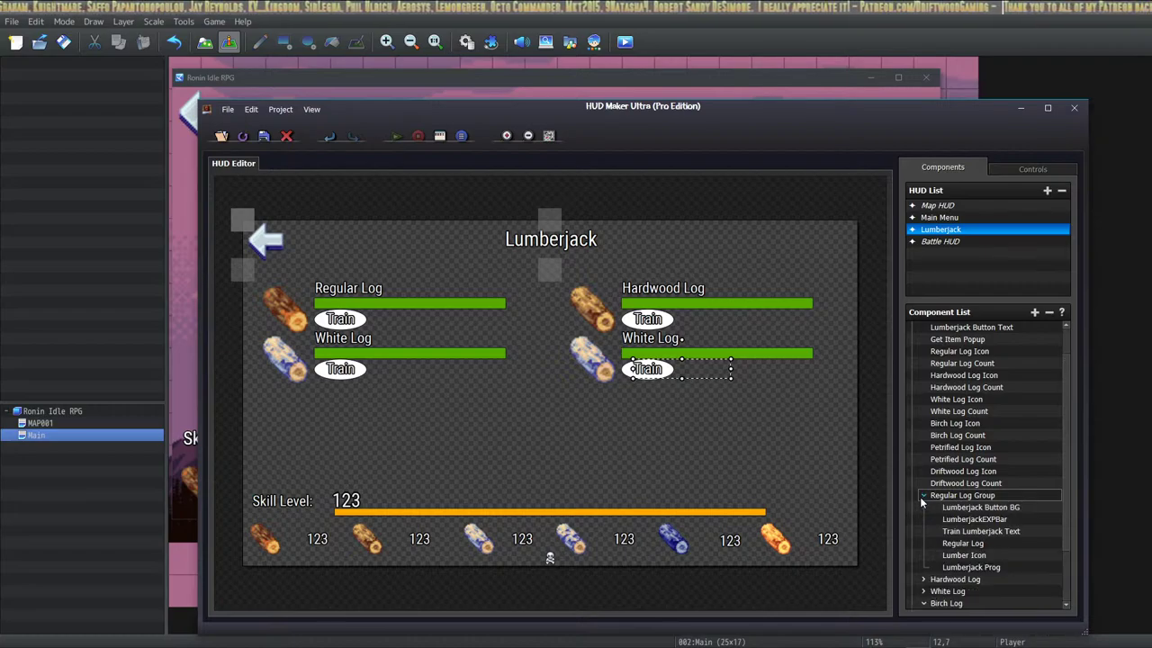
left_click(1022, 507)
left_click(988, 519)
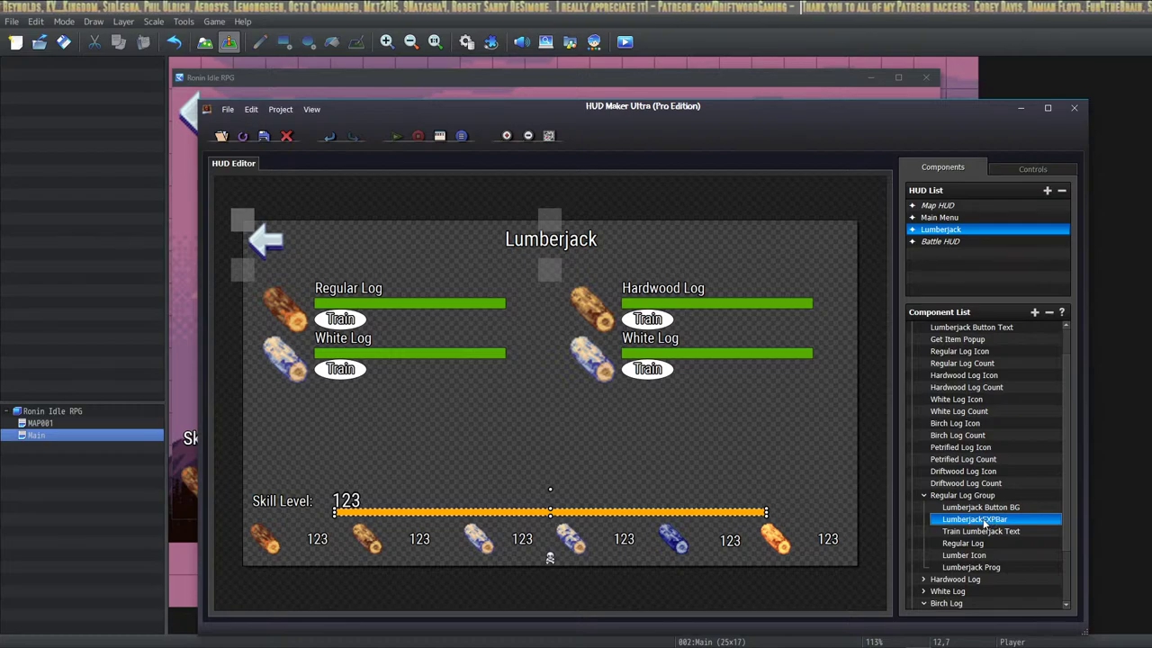
left_click_drag(981, 522, 986, 498)
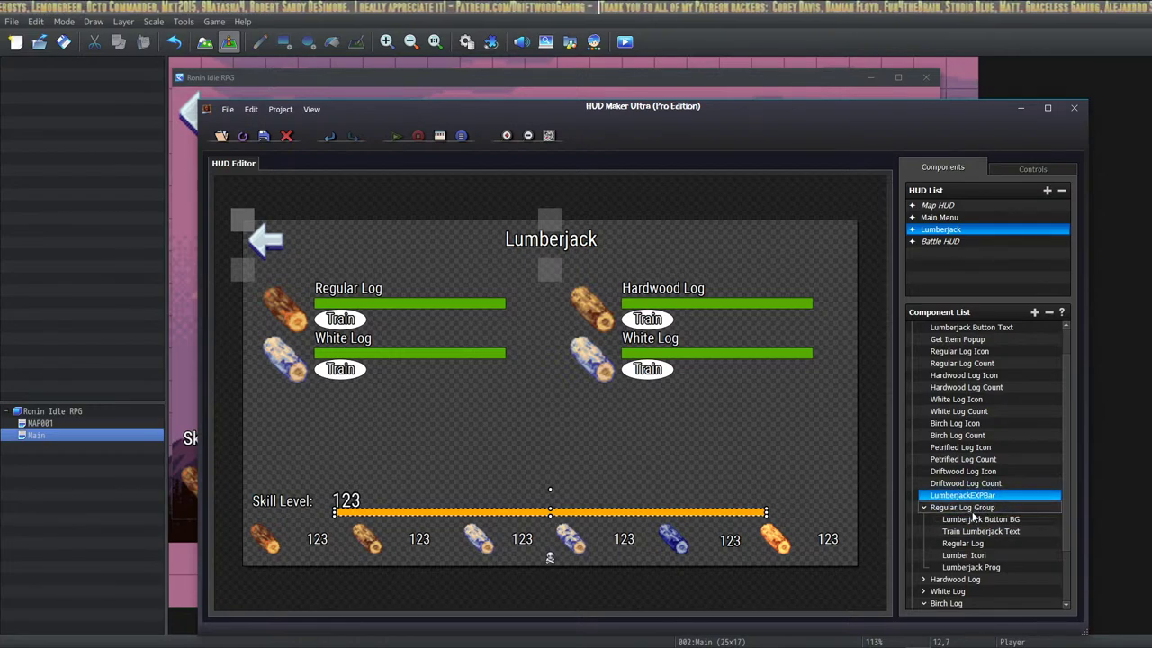
Rename the Regular Log Group's title component to Regular Log Text, then collapse the group.
left_click(965, 498)
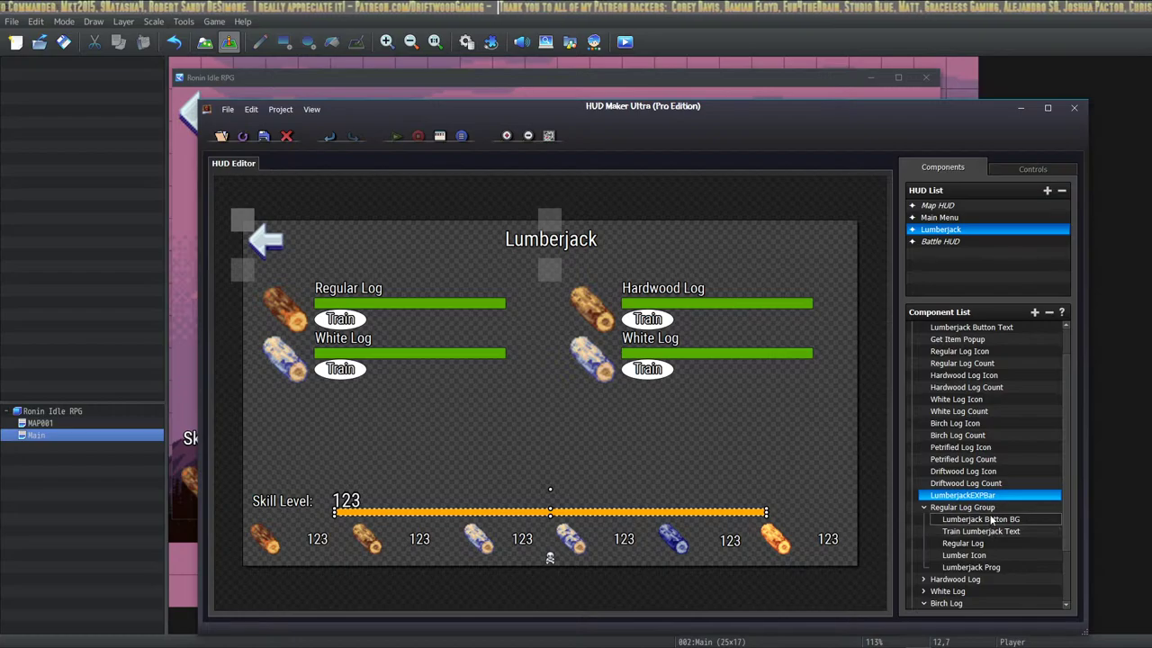
left_click(985, 520)
left_click(988, 532)
left_click(983, 544)
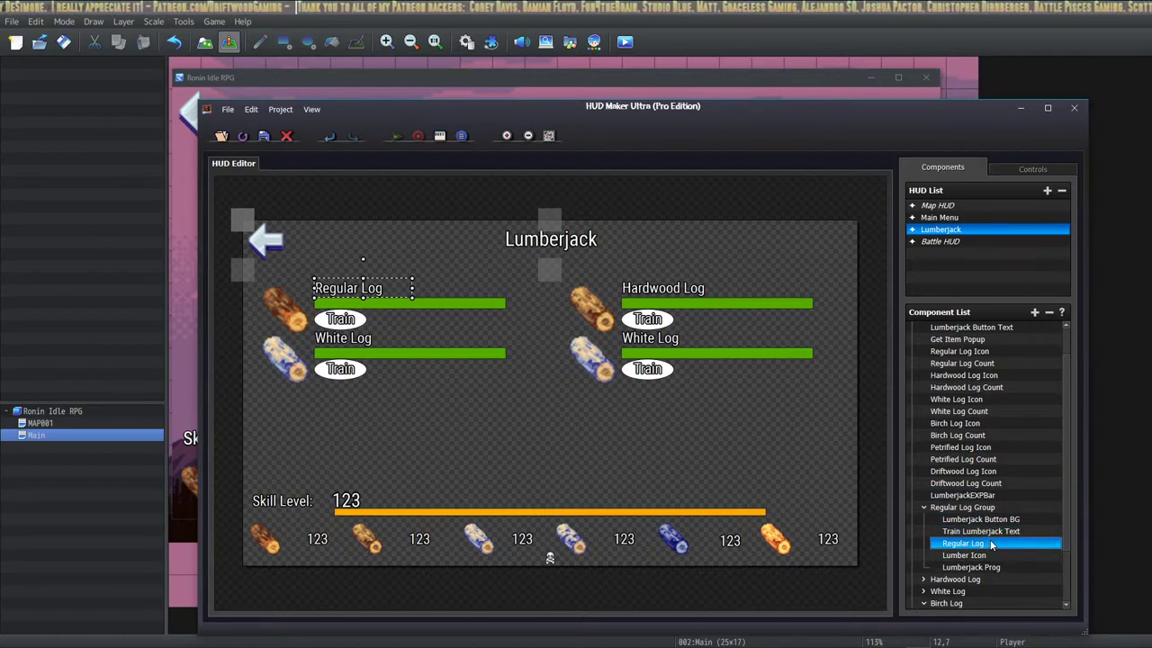
double_click(990, 545)
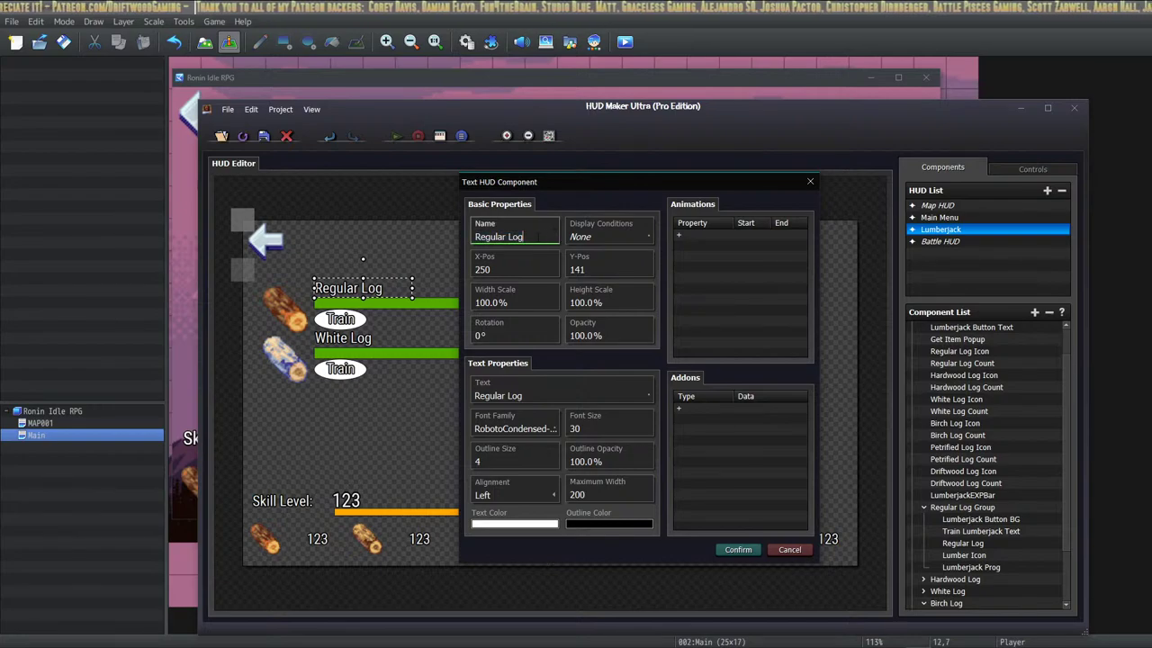
type("Text")
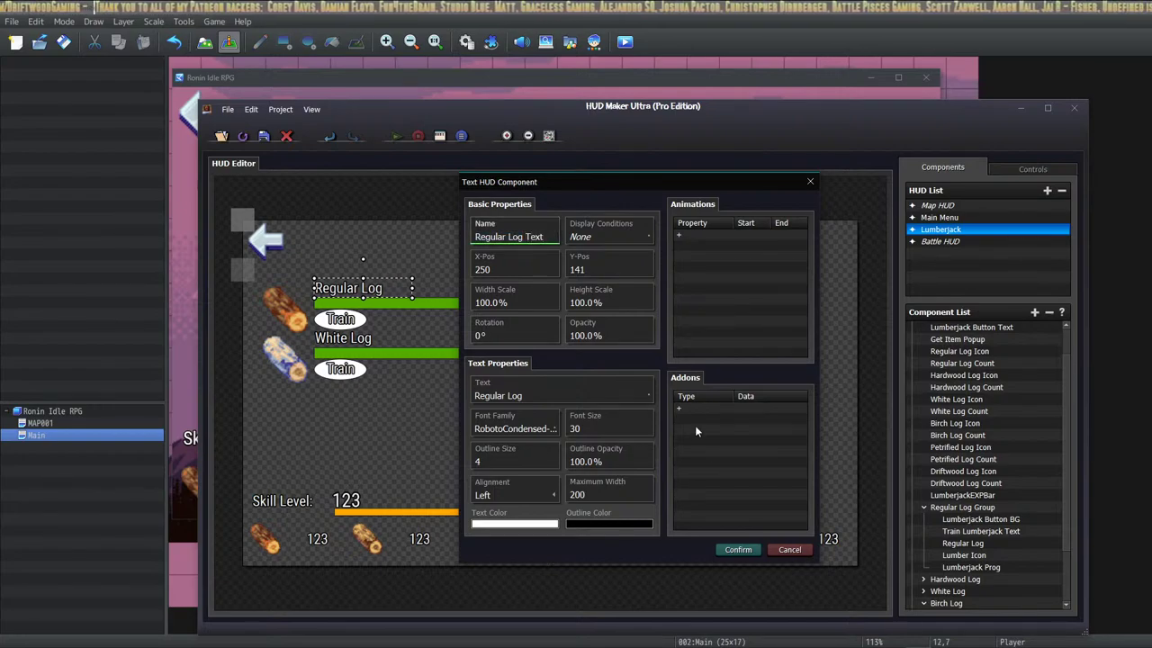
left_click(738, 550)
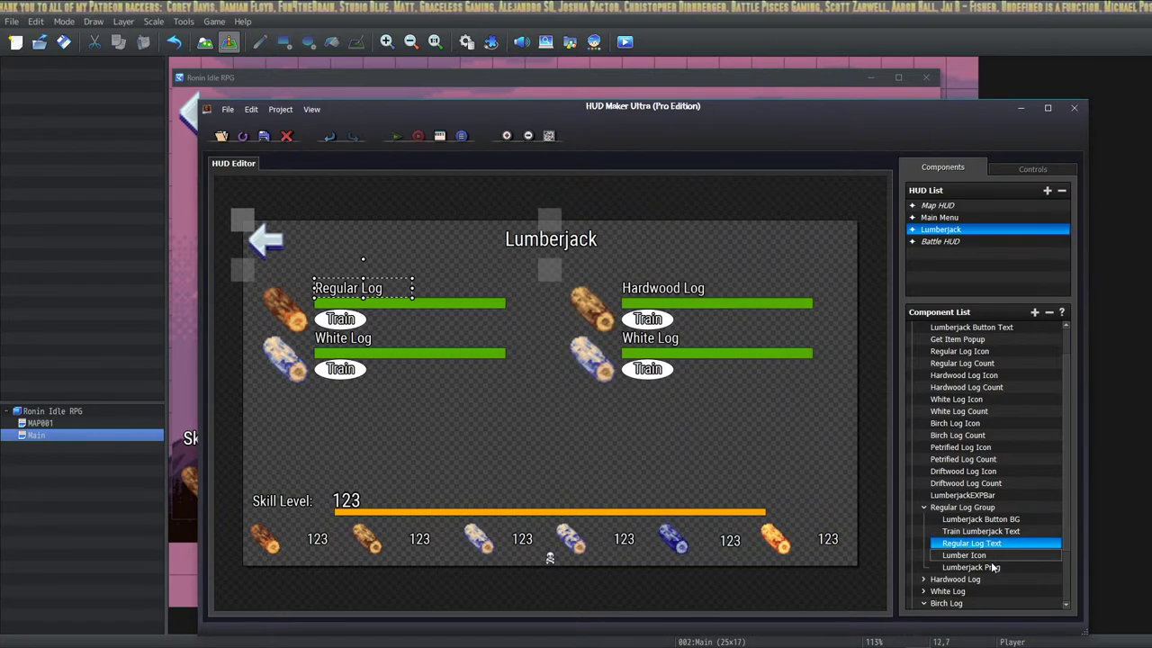
left_click(954, 567)
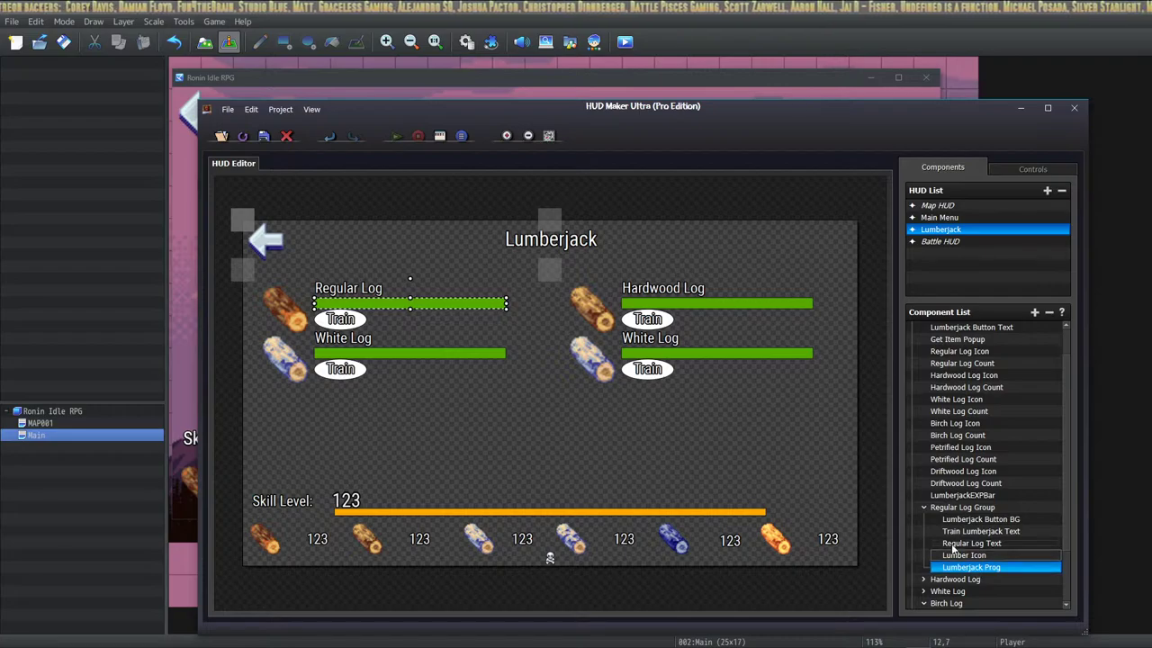
left_click(923, 508)
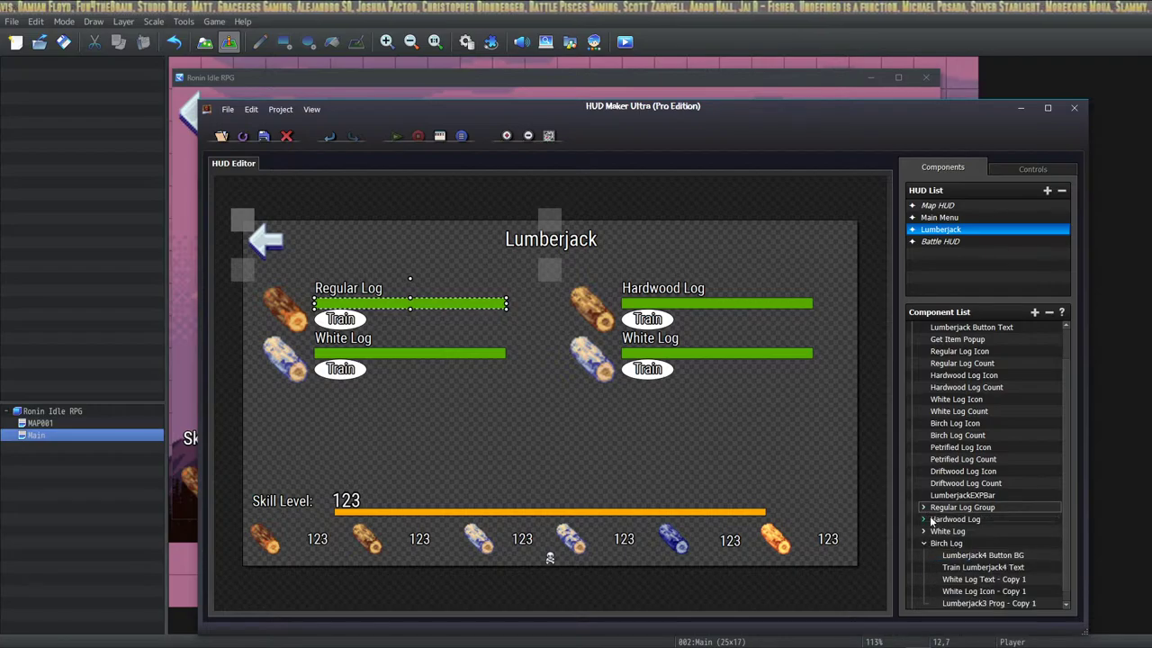
Rename the Hardwood Log group's title component to Hardwood Log Text, then collapse the group.
left_click(923, 519)
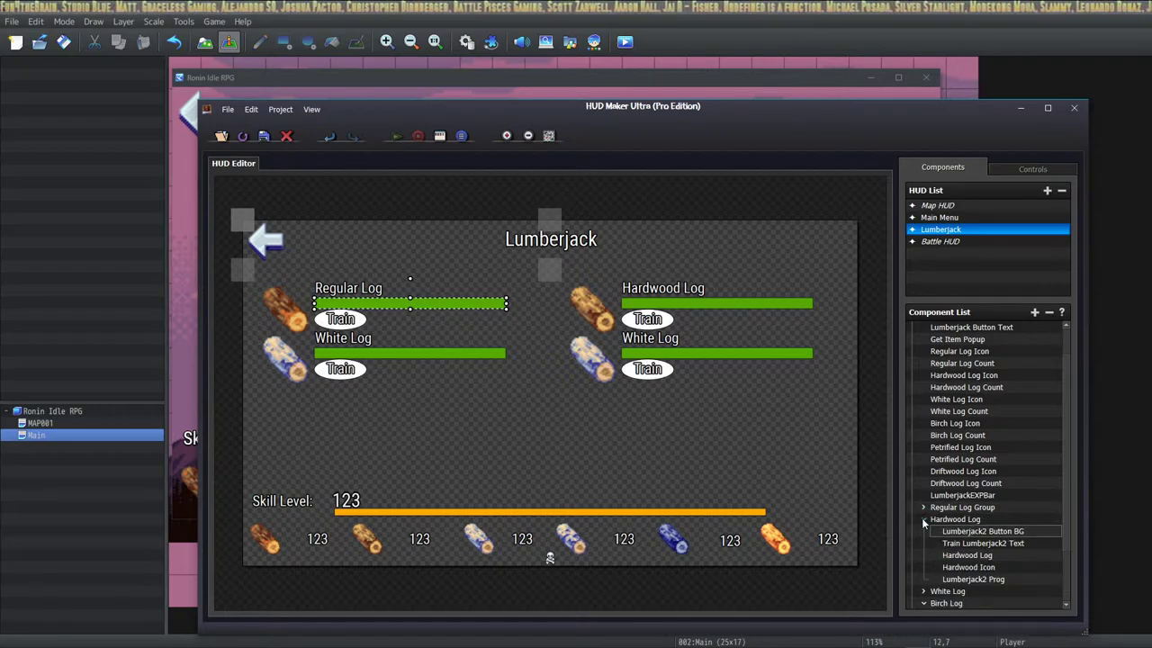
left_click(968, 557)
double_click(968, 556)
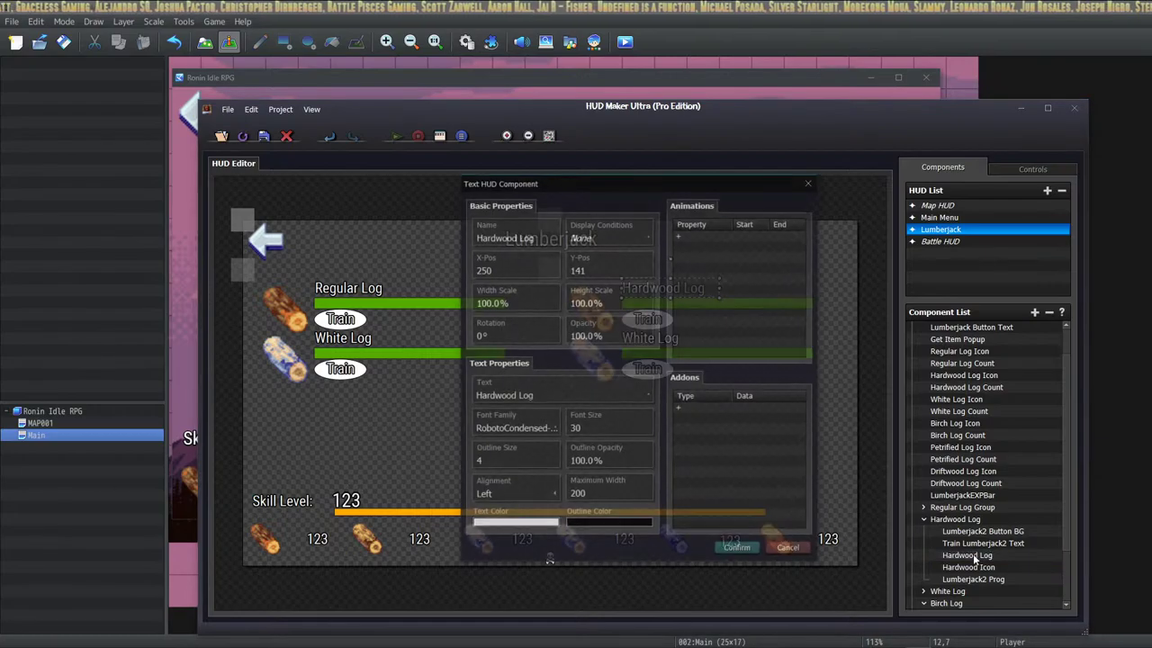
key("End")
type("Text")
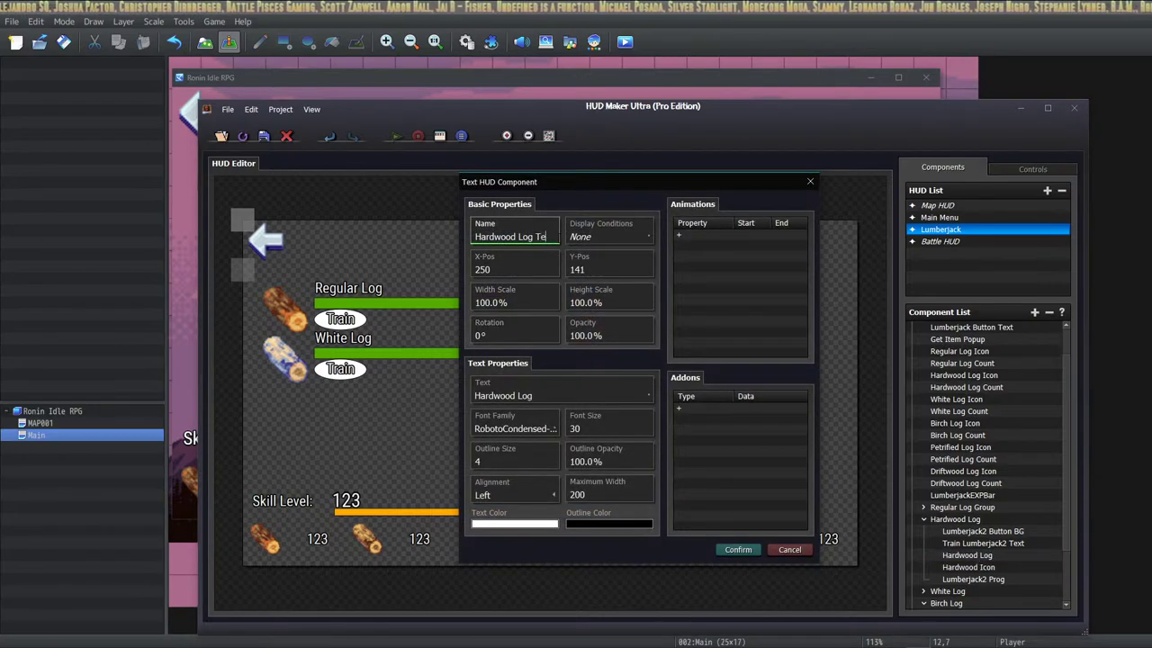
left_click(739, 548)
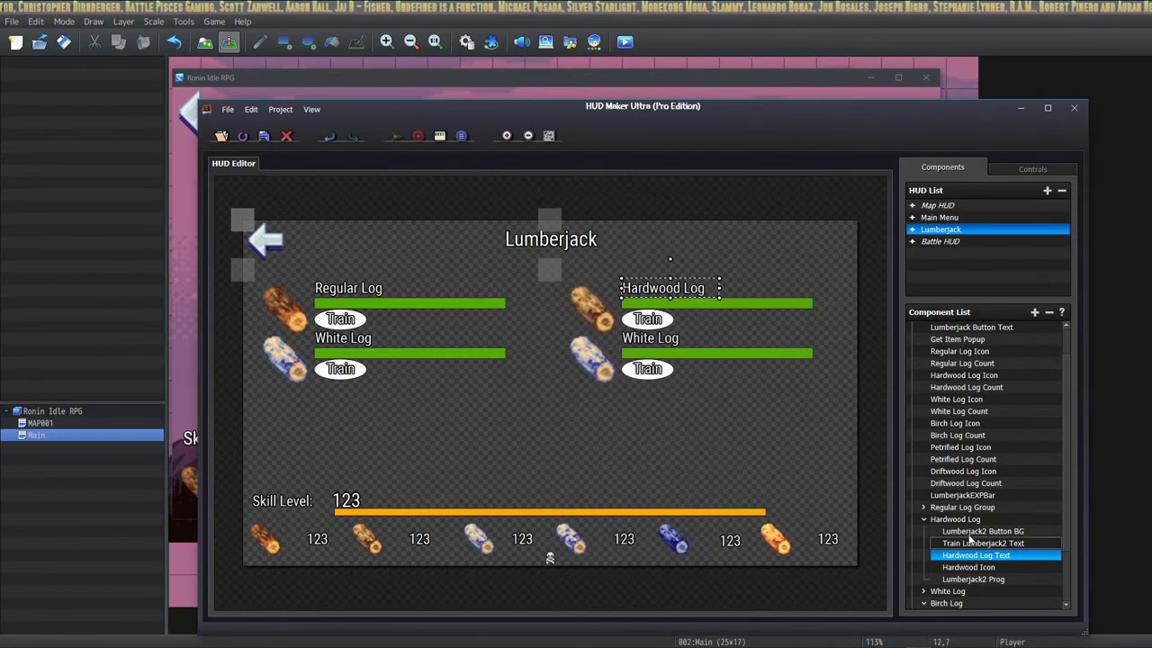
left_click(923, 520)
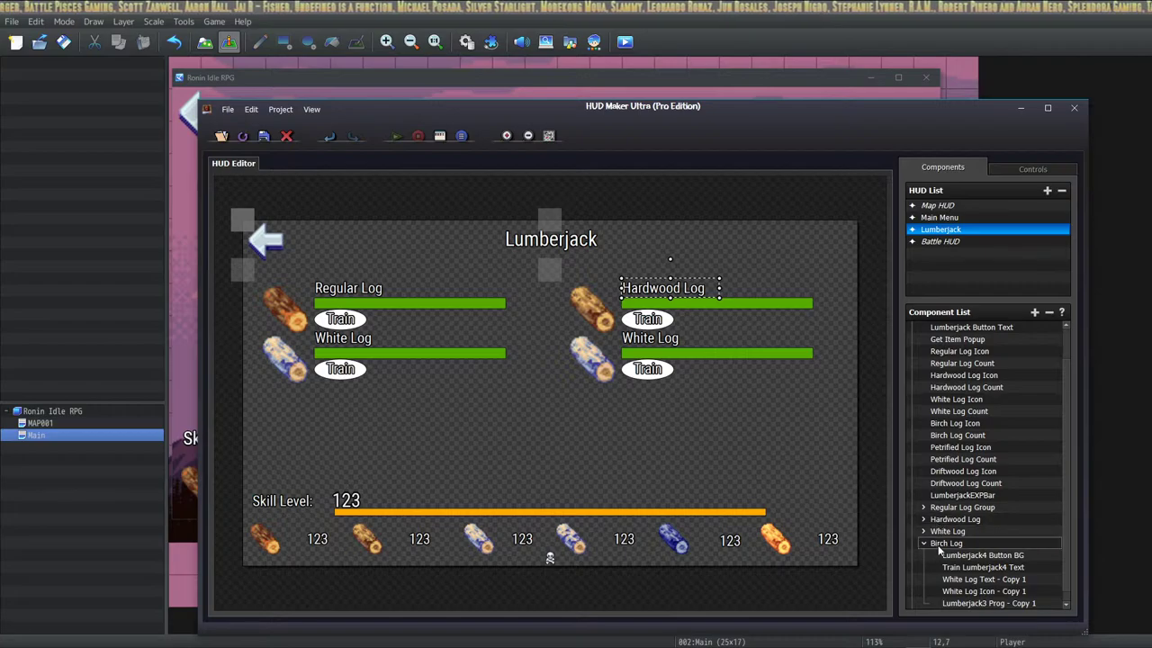
left_click(924, 532)
left_click(924, 532)
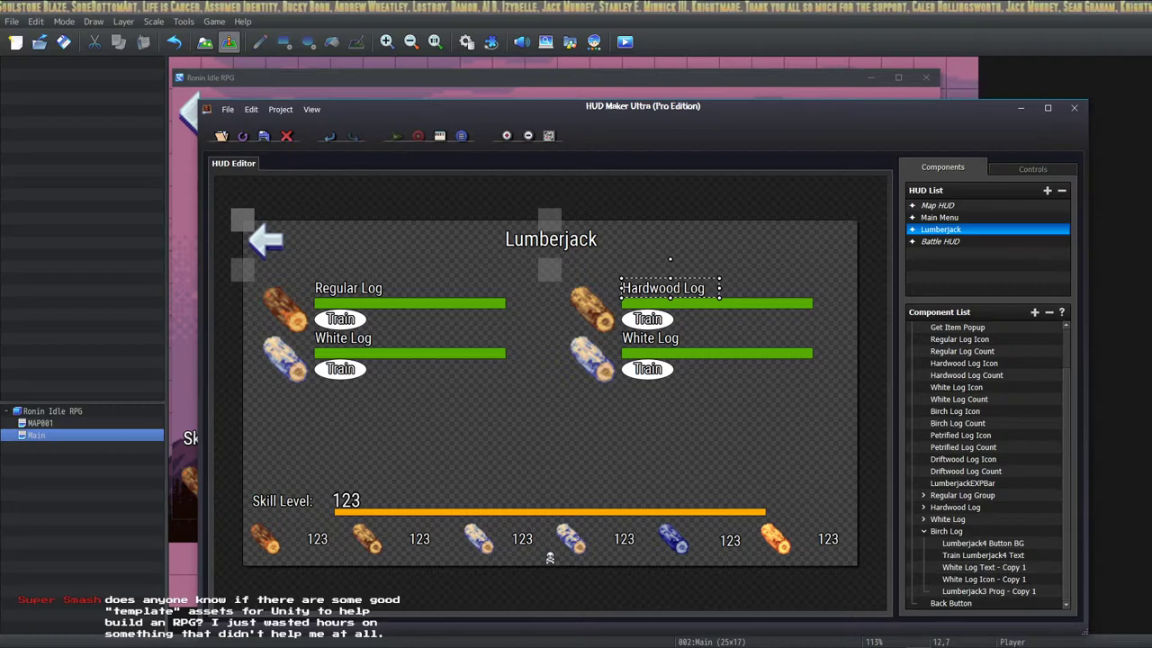
Rename the copied White Log Text component in the Birch Log group to Birch Log Text.
left_click(965, 568)
double_click(966, 567)
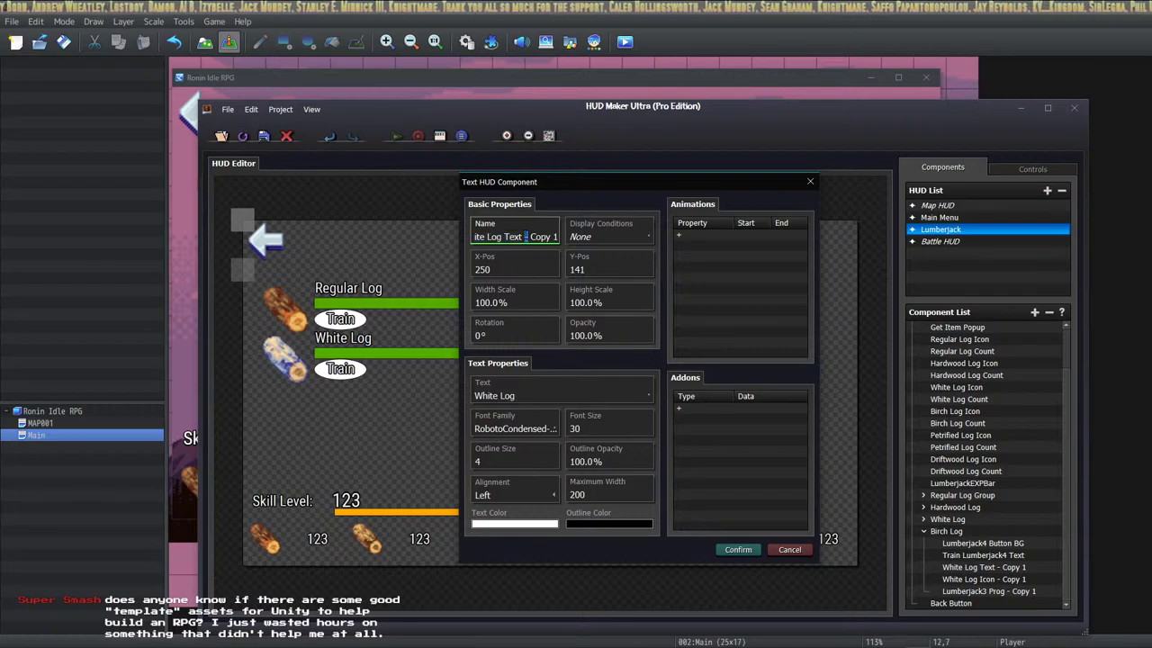
left_click_drag(524, 237, 607, 239)
key("BackSpace")
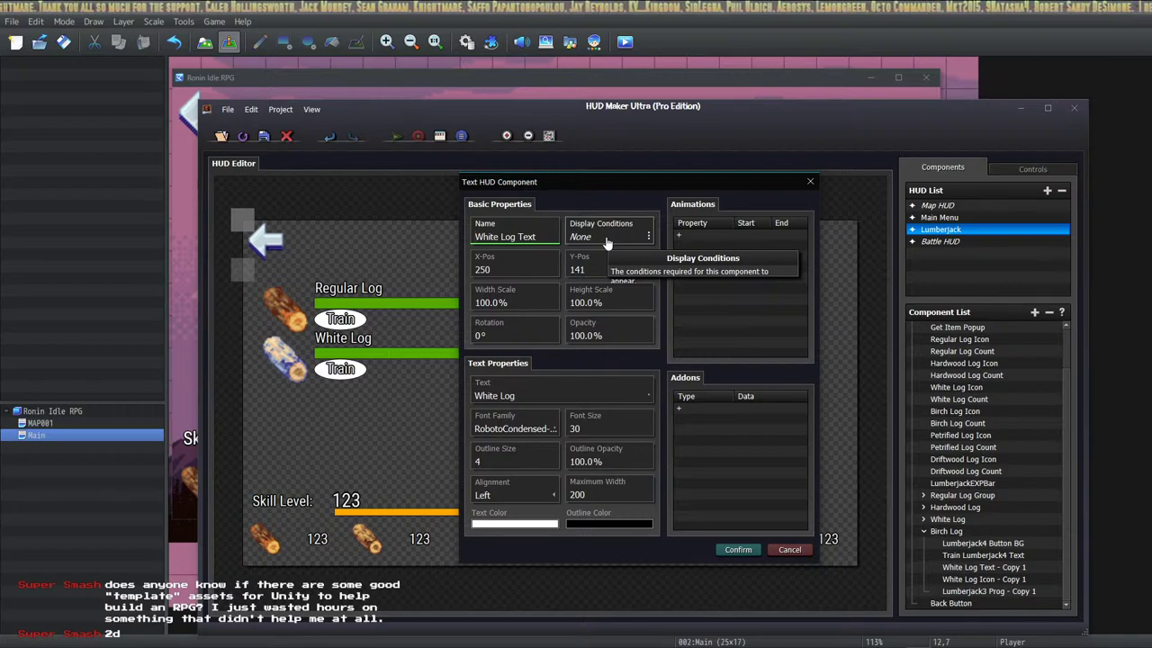
key("BackSpace")
key("BackSpace")
key("BackSpace")
key("BackSpace")
key("BackSpace")
key("BackSpace")
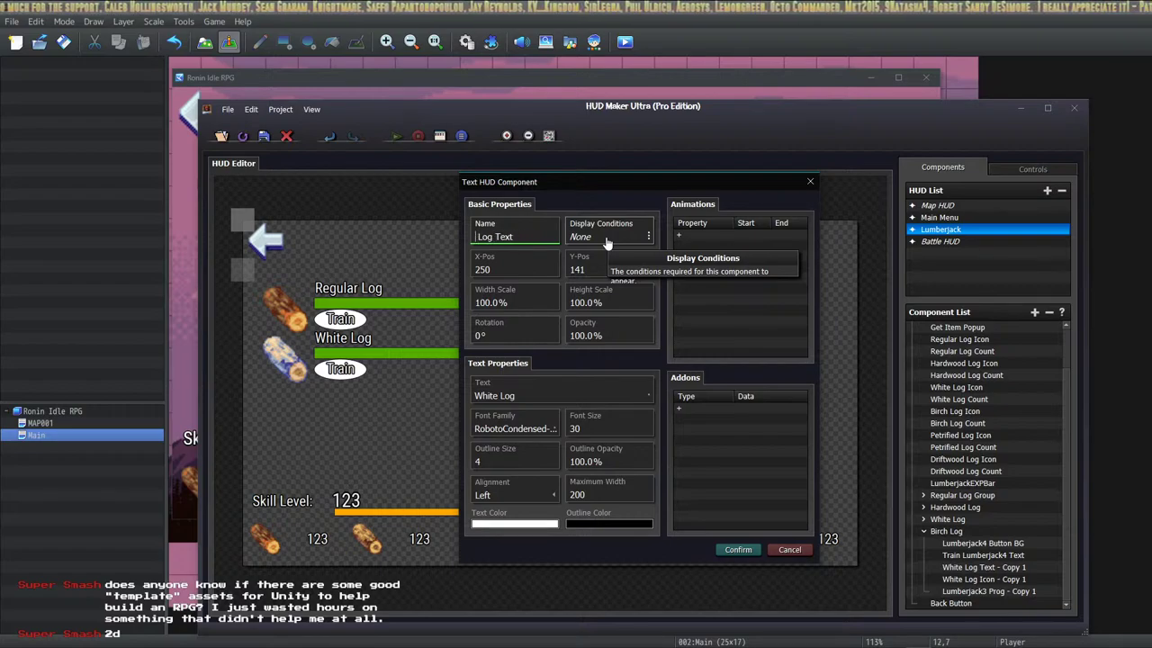
type("Birch")
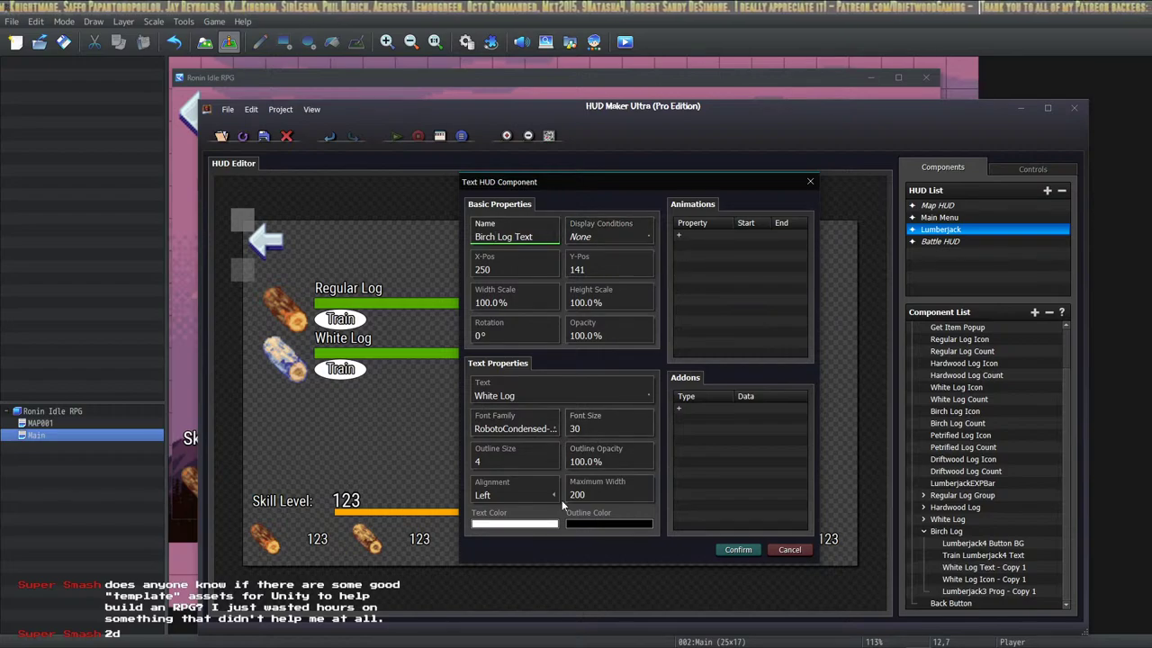
left_click(737, 549)
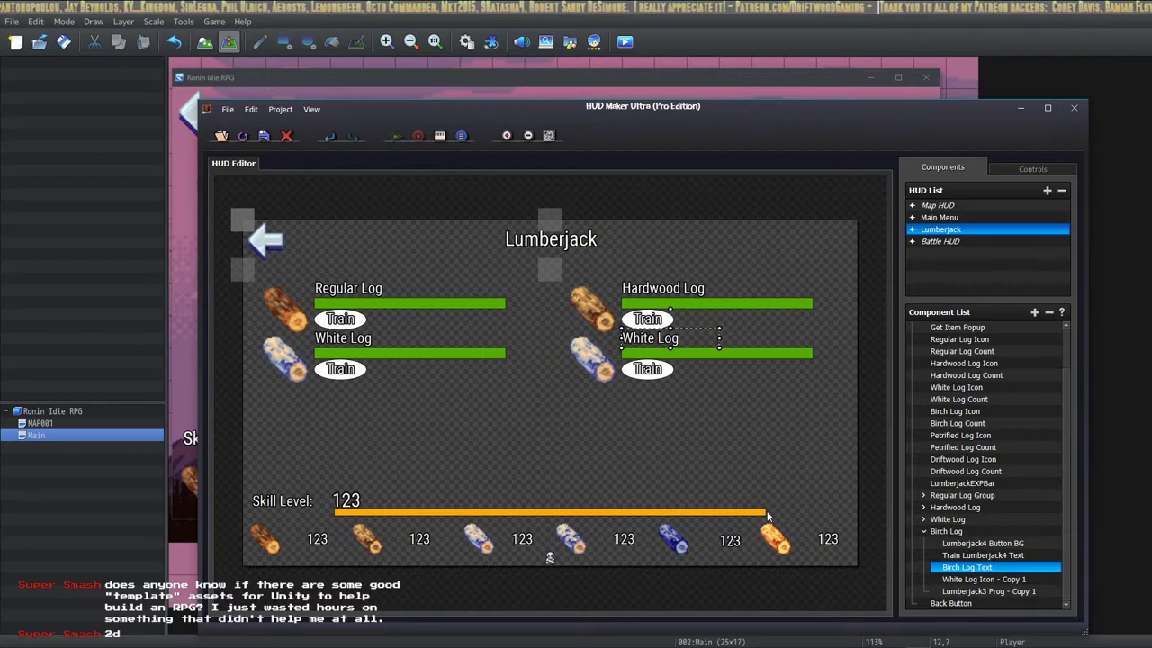
Set the displayed plain text of the Birch Log Text component to Birch Log.
double_click(967, 567)
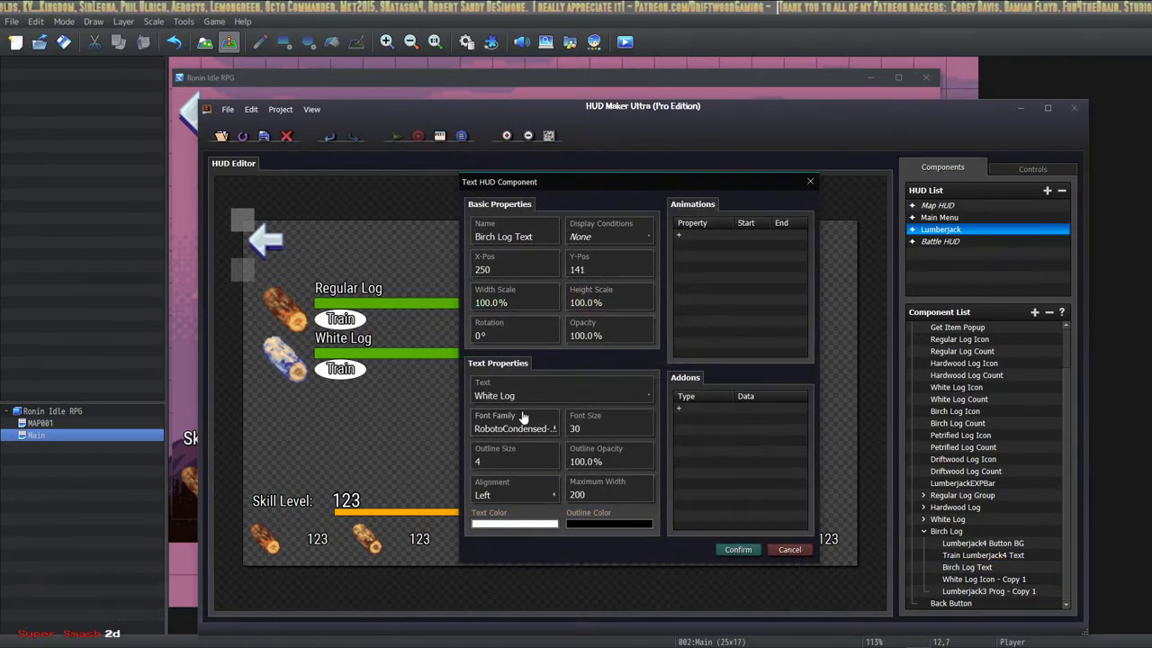
left_click(531, 396)
double_click(533, 374)
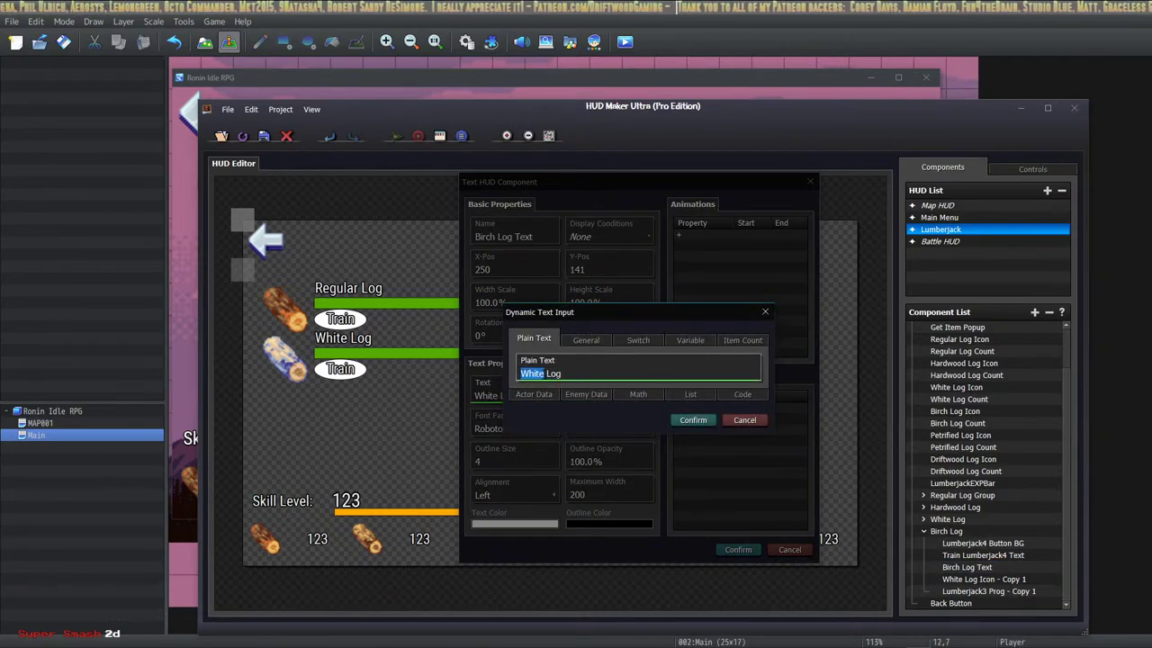
type("Birch")
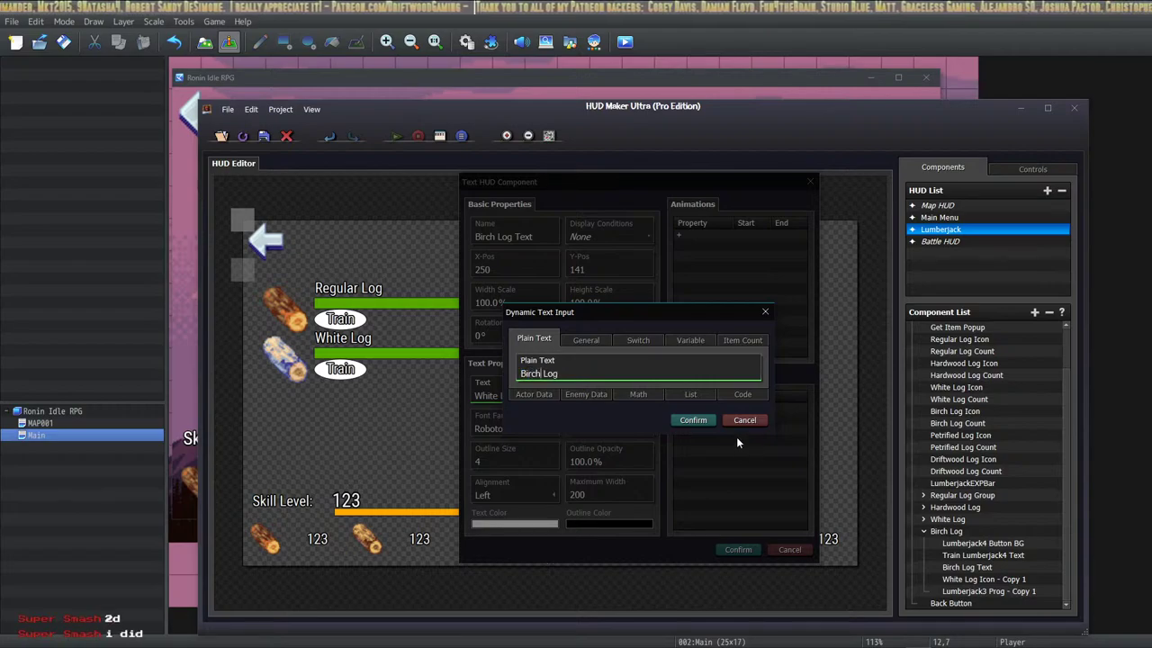
left_click(698, 419)
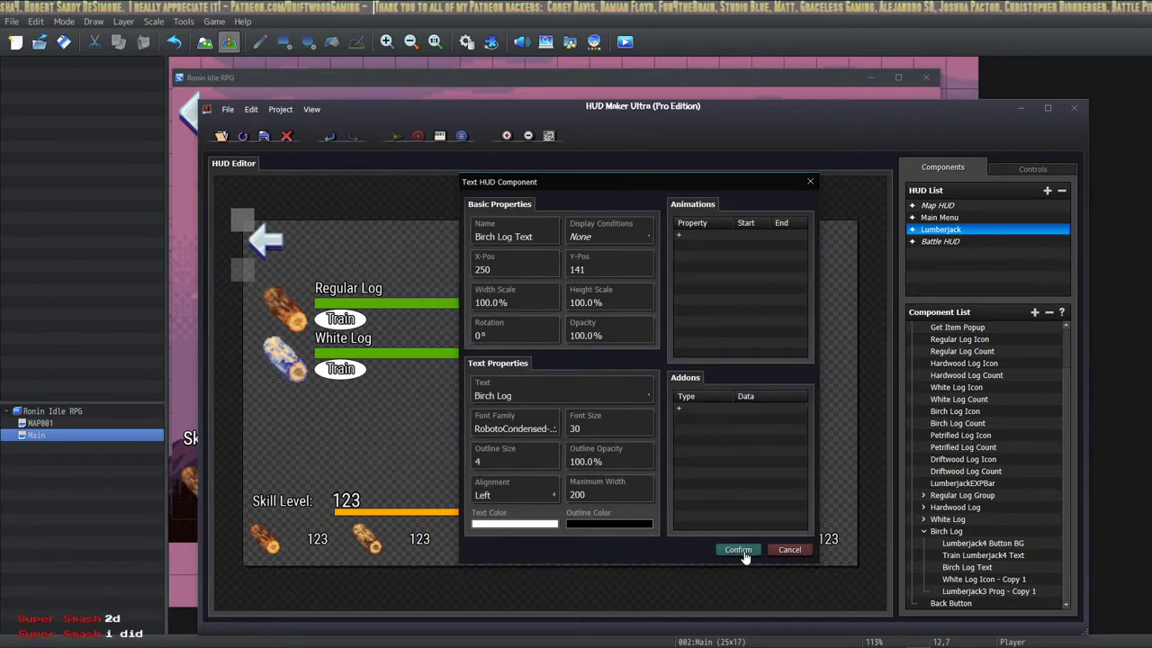
left_click(735, 548)
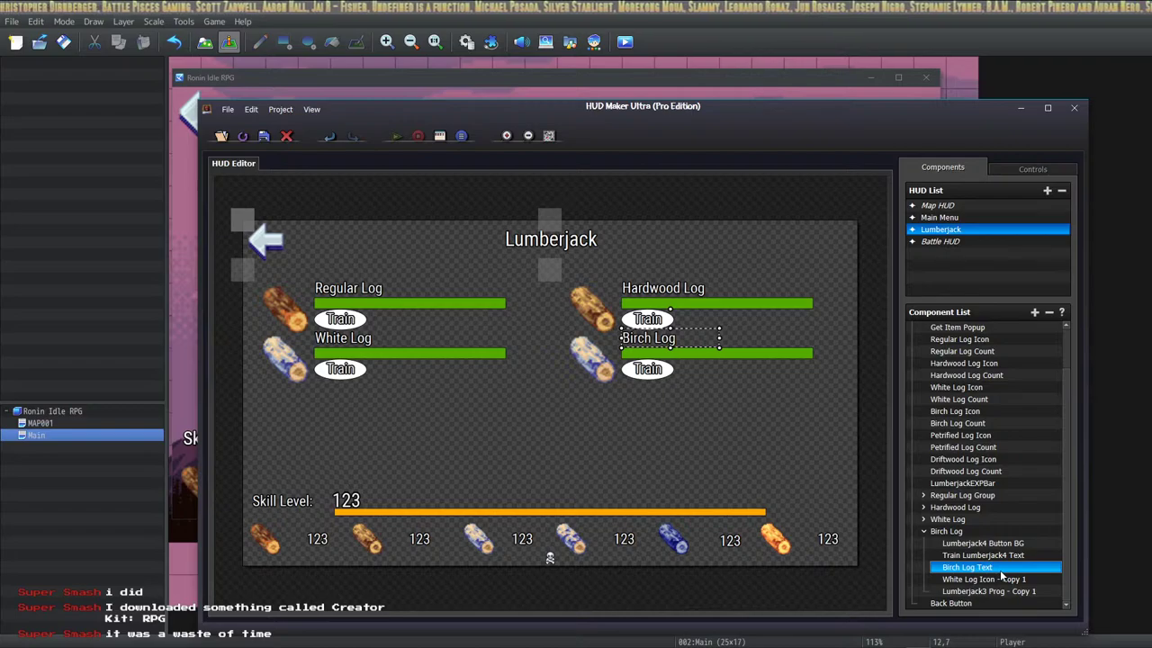
Rename the copied White Log Icon component in the Birch Log group to Birch Log Icon.
double_click(945, 581)
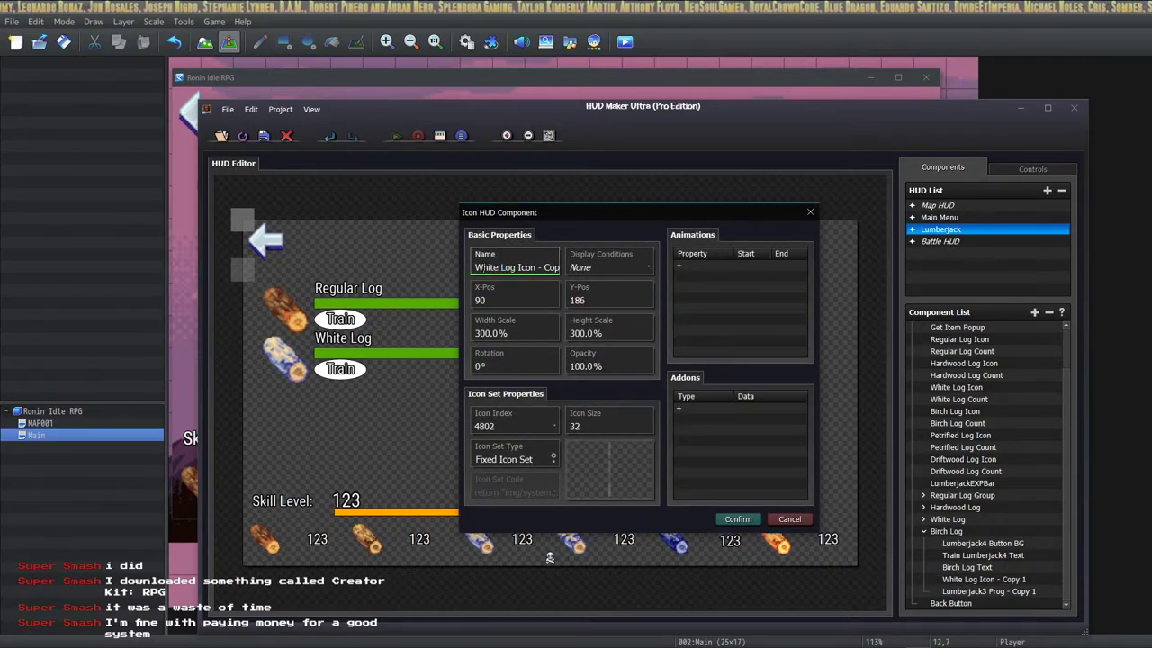
left_click_drag(501, 267, 460, 263)
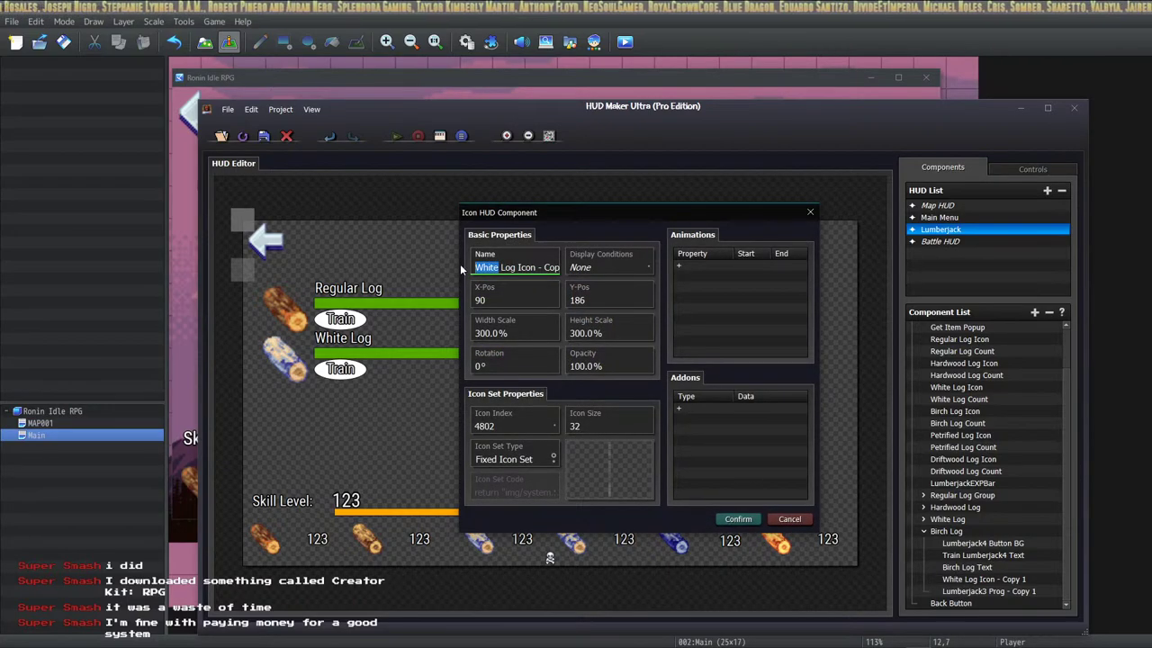
type("Birch")
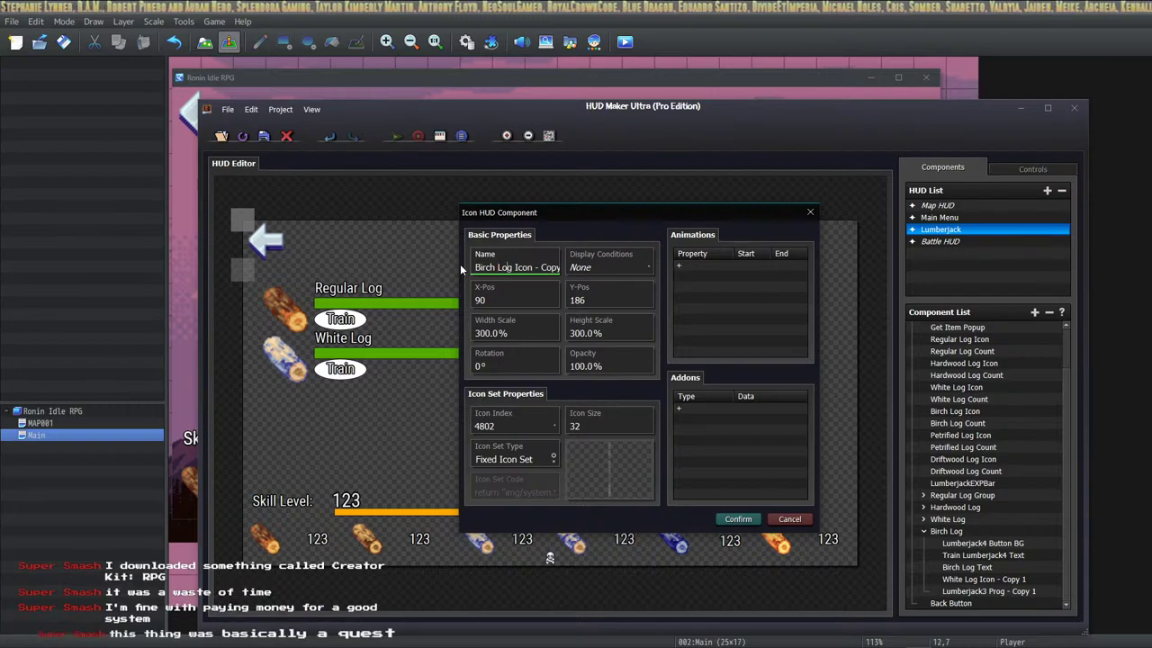
key("Right")
key("Right")
key("Right")
key("Delete")
key("Delete")
key("Delete")
key("Delete")
key("Delete")
key("Delete")
key("Delete")
key("Delete")
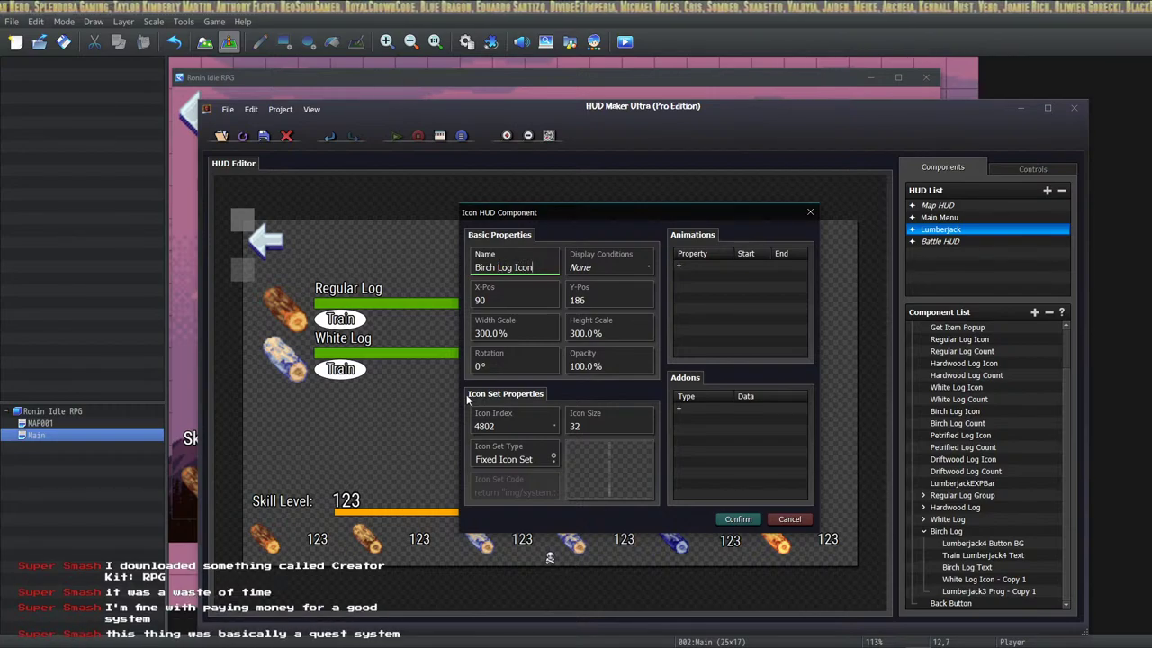
scroll(576, 315, "down", 1)
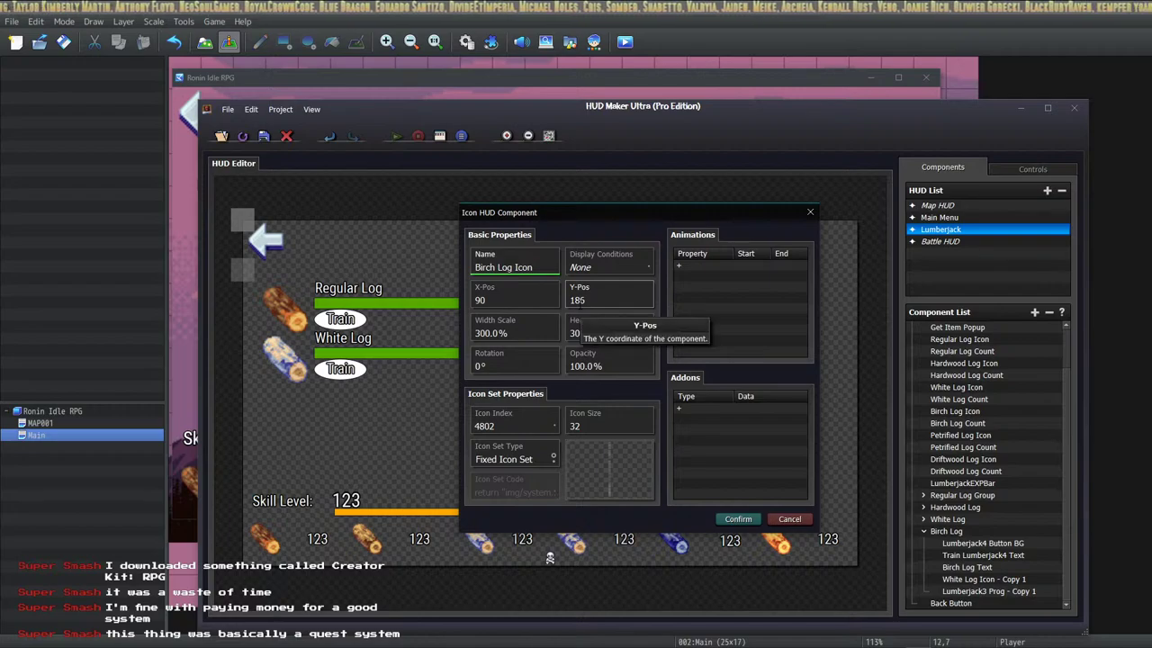
scroll(581, 302, "up", 1)
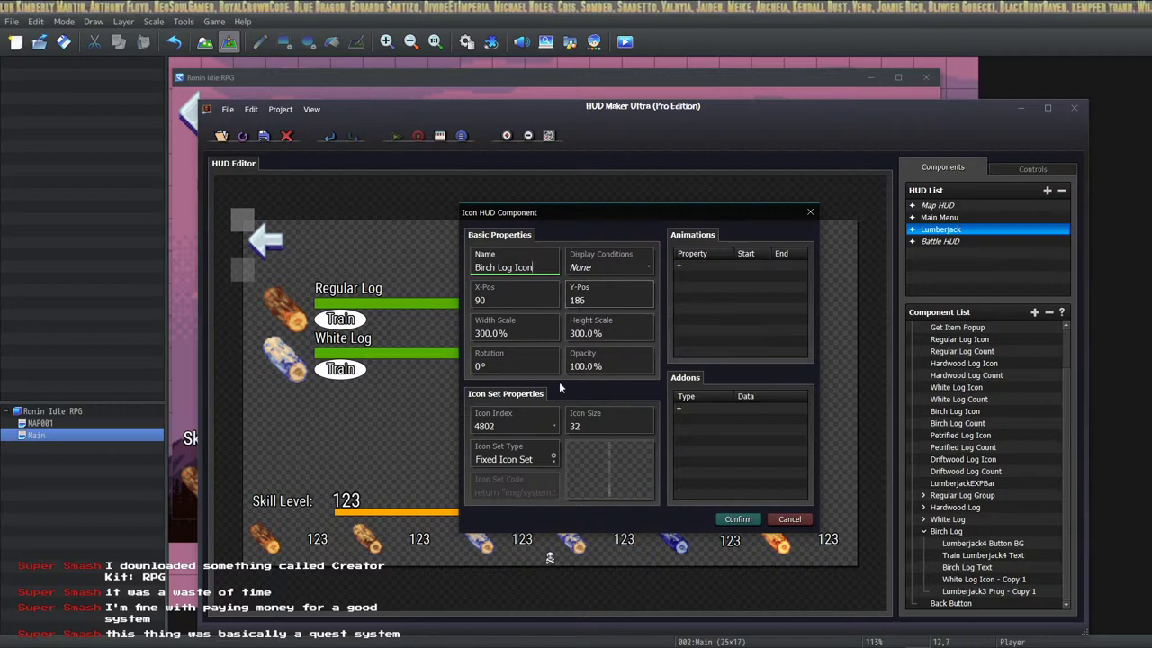
Set the Birch Log Icon's icon index to 4803 and confirm the component's properties.
left_click(505, 428)
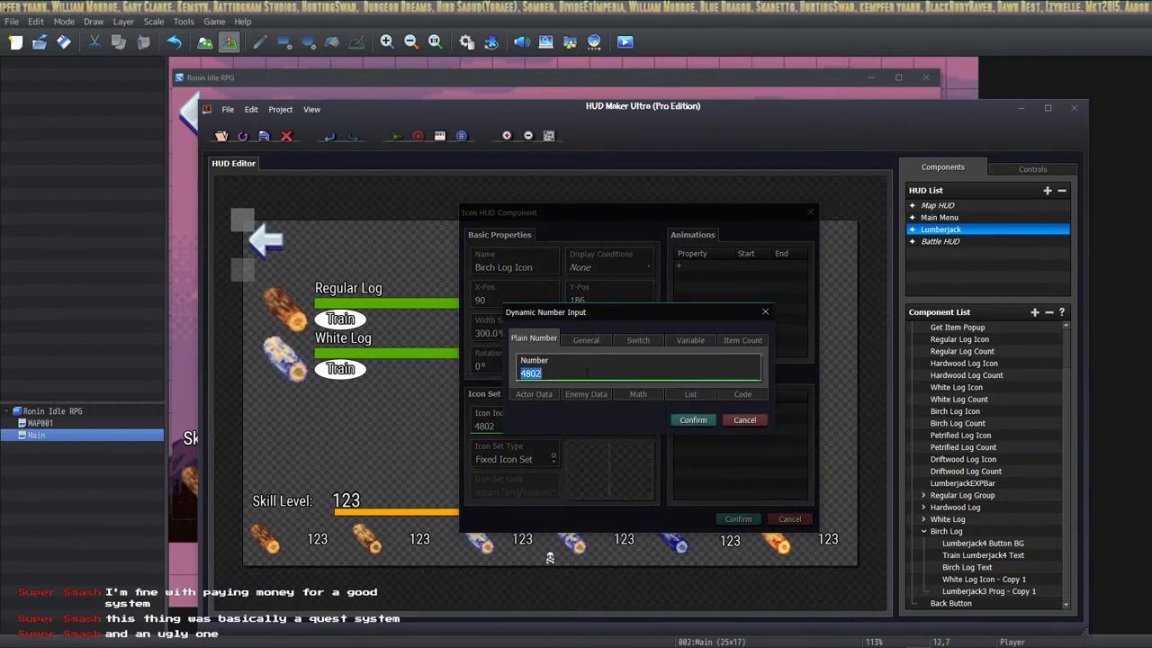
key("BackSpace")
type("3")
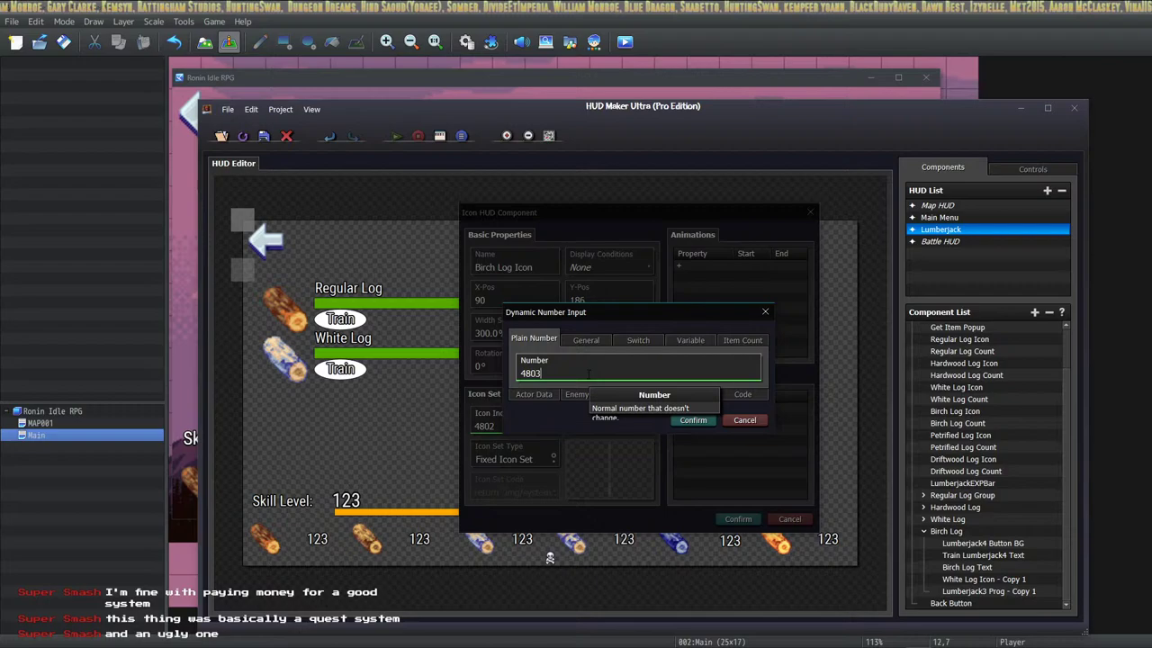
left_click(687, 419)
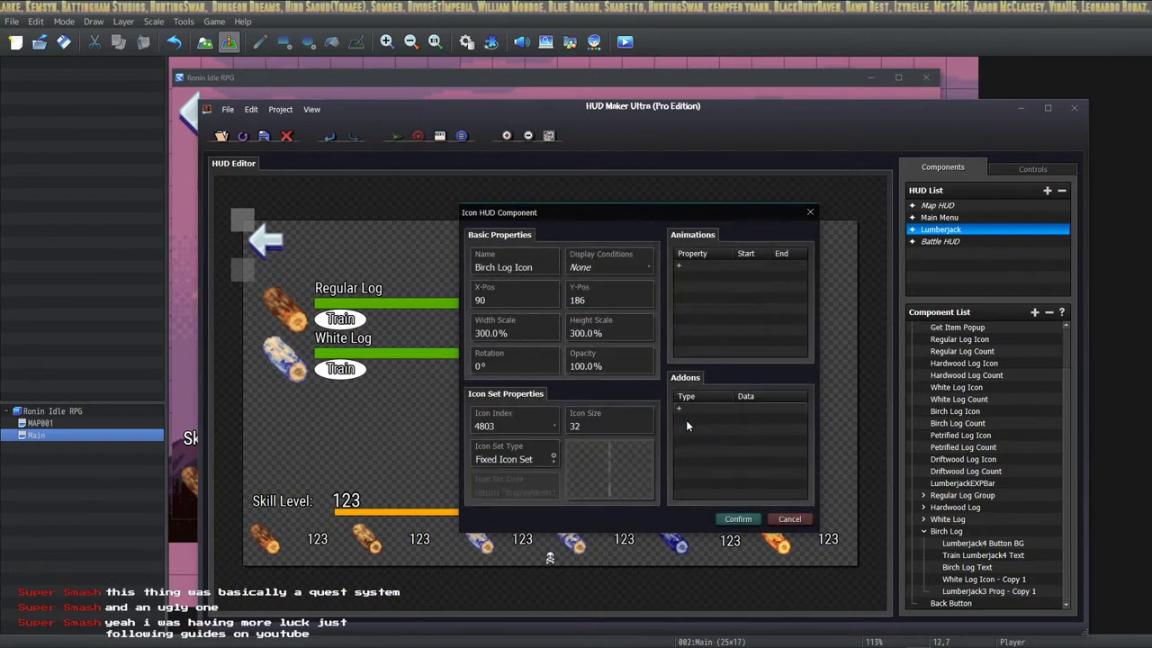
left_click(736, 520)
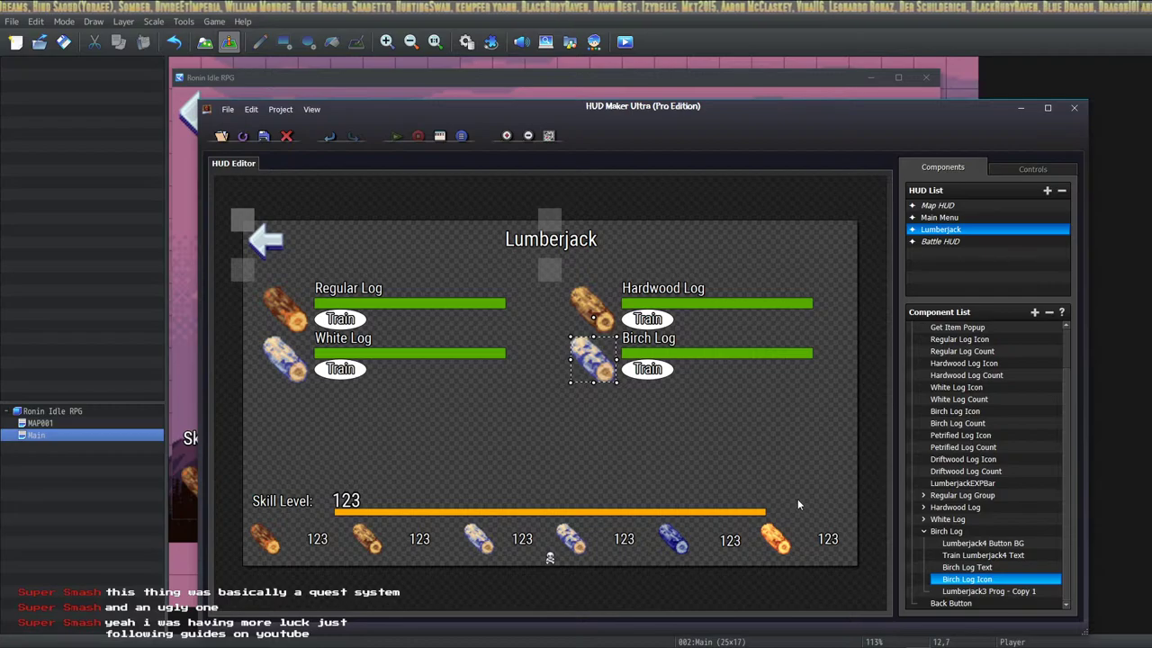
Rename the copied Lumberjack3 Prog gauge in the Birch Log group to Lumberjack4 Prog.
double_click(981, 591)
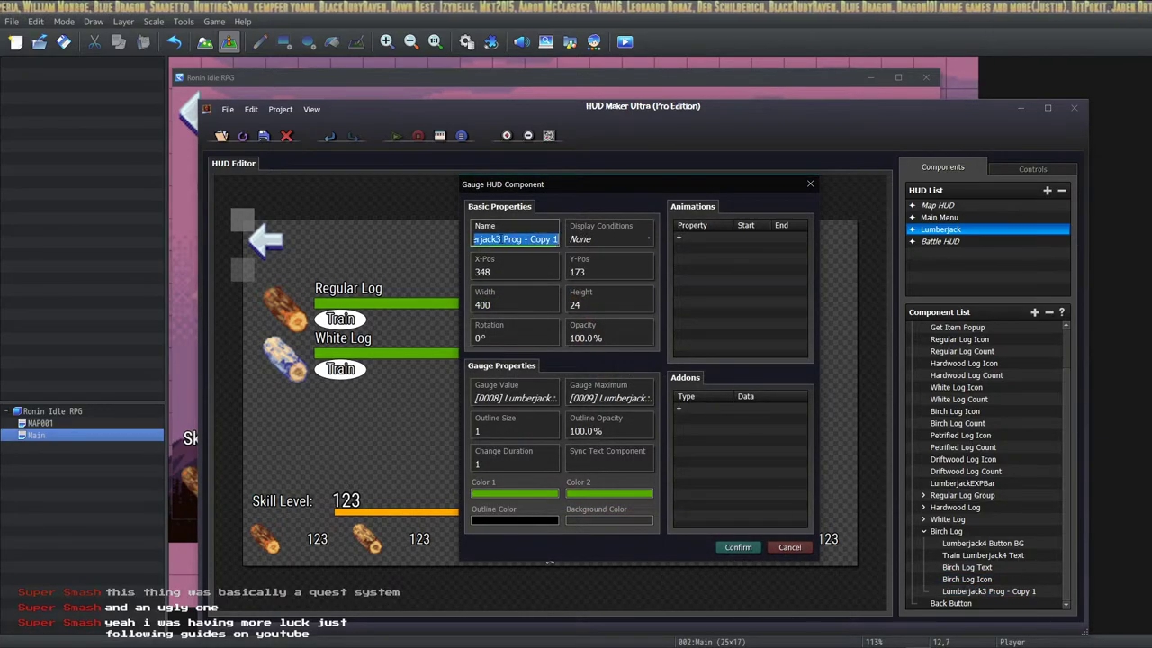
left_click(501, 238)
key("BackSpace")
type("4")
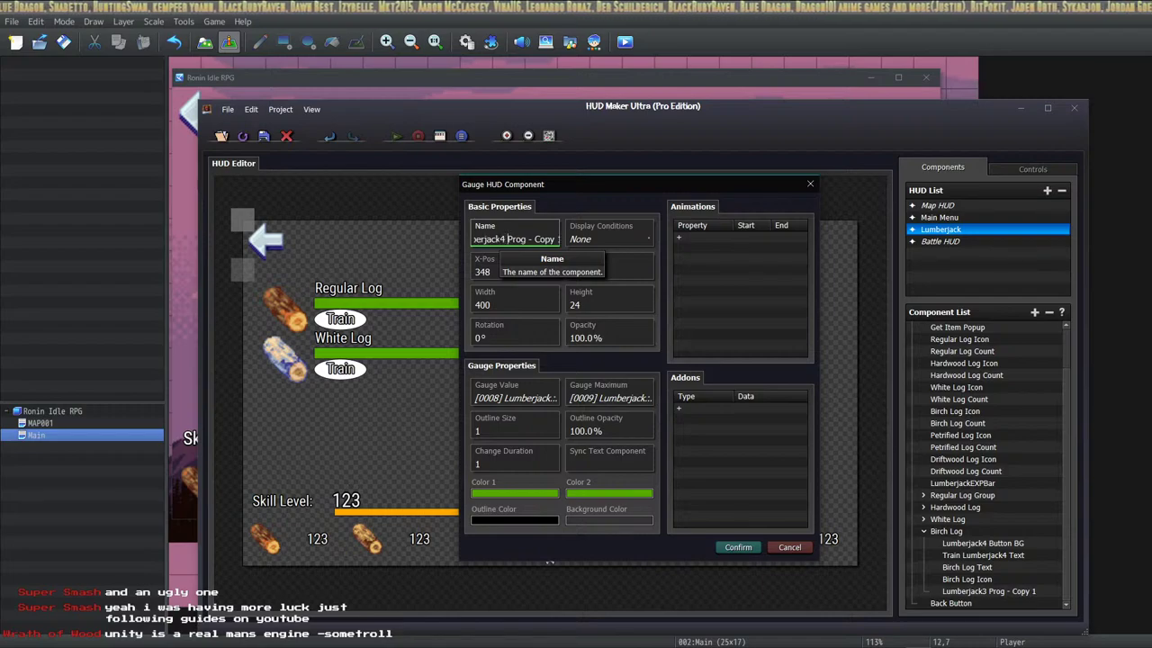
key("BackSpace")
key("BackSpace")
key("BackSpace")
key("BackSpace")
key("BackSpace")
key("BackSpace")
key("BackSpace")
key("BackSpace")
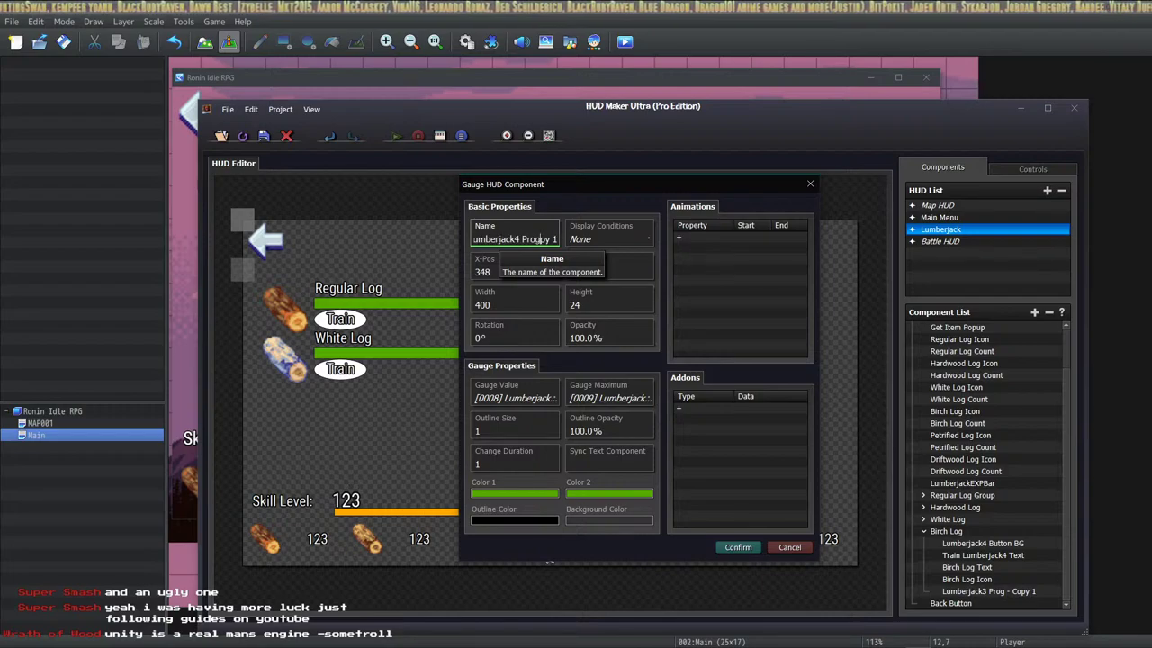
Set the Lumberjack4 Prog gauge's value to the variable [0010] Lumberjack4 CurProg.
left_click(506, 402)
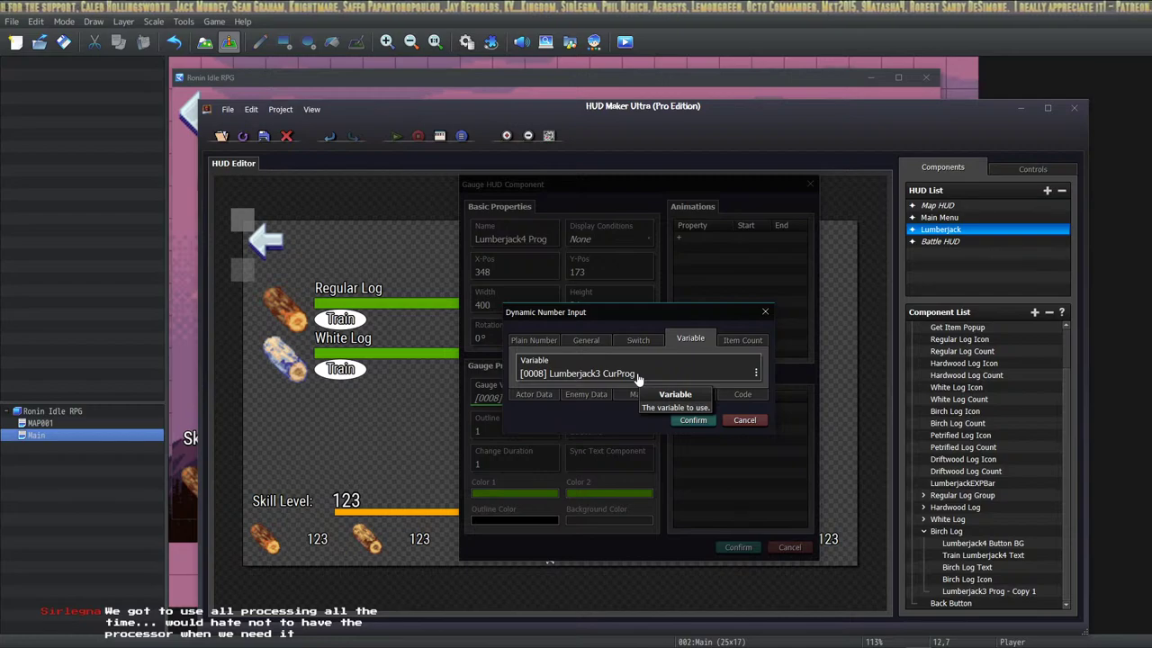
left_click(636, 376)
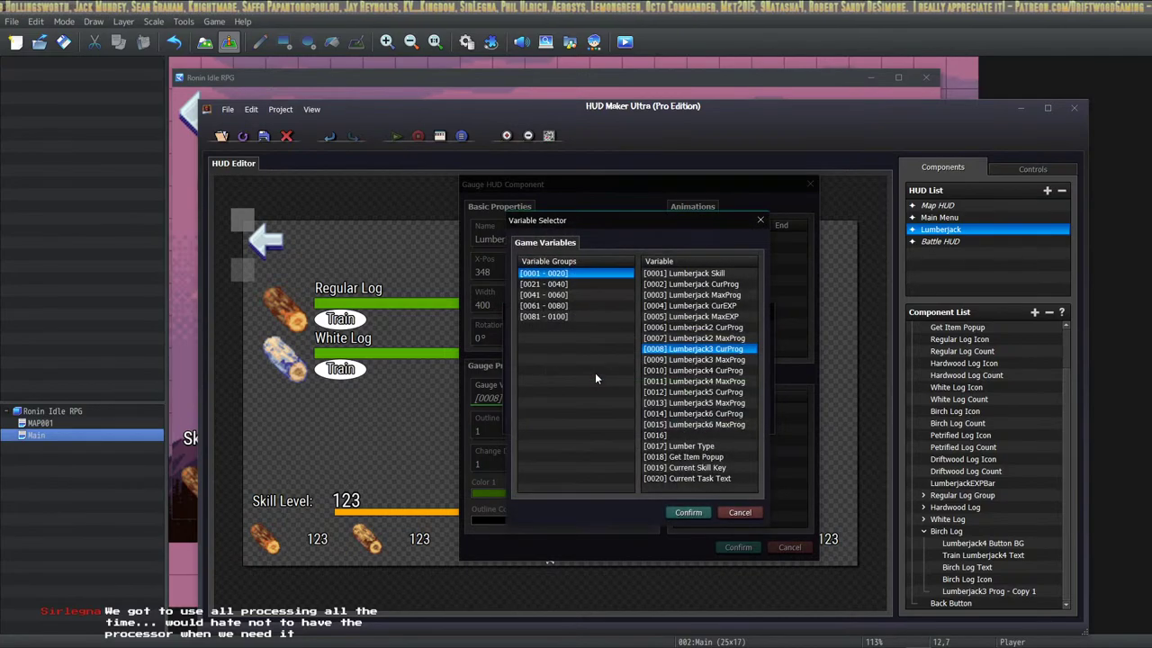
left_click(702, 369)
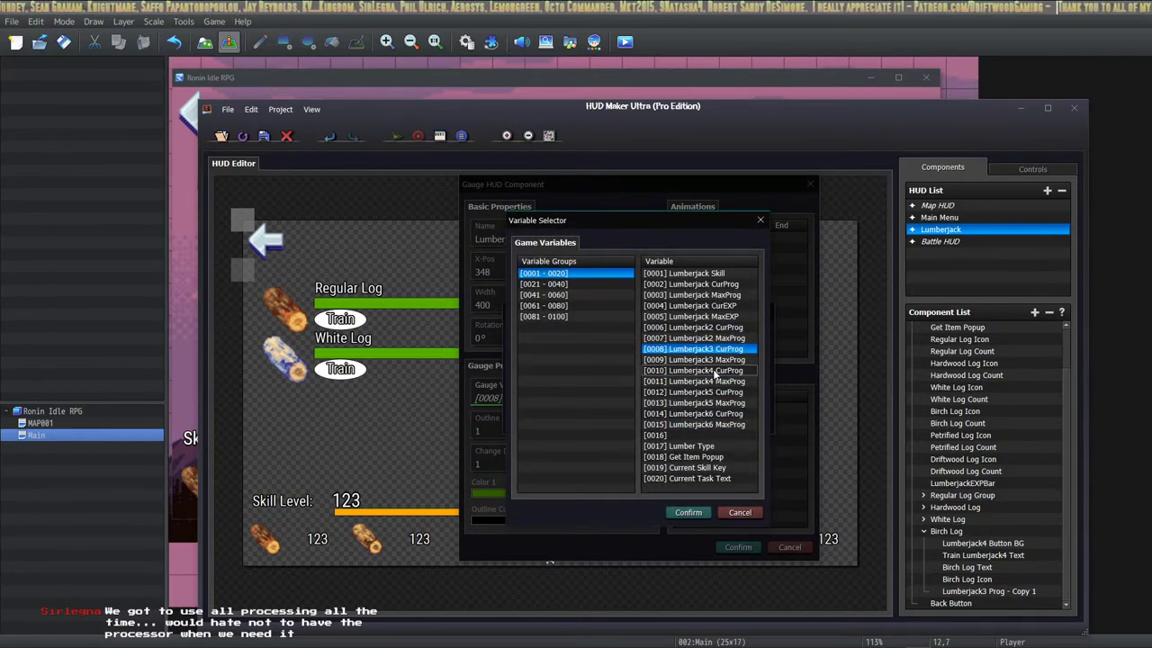
left_click(689, 513)
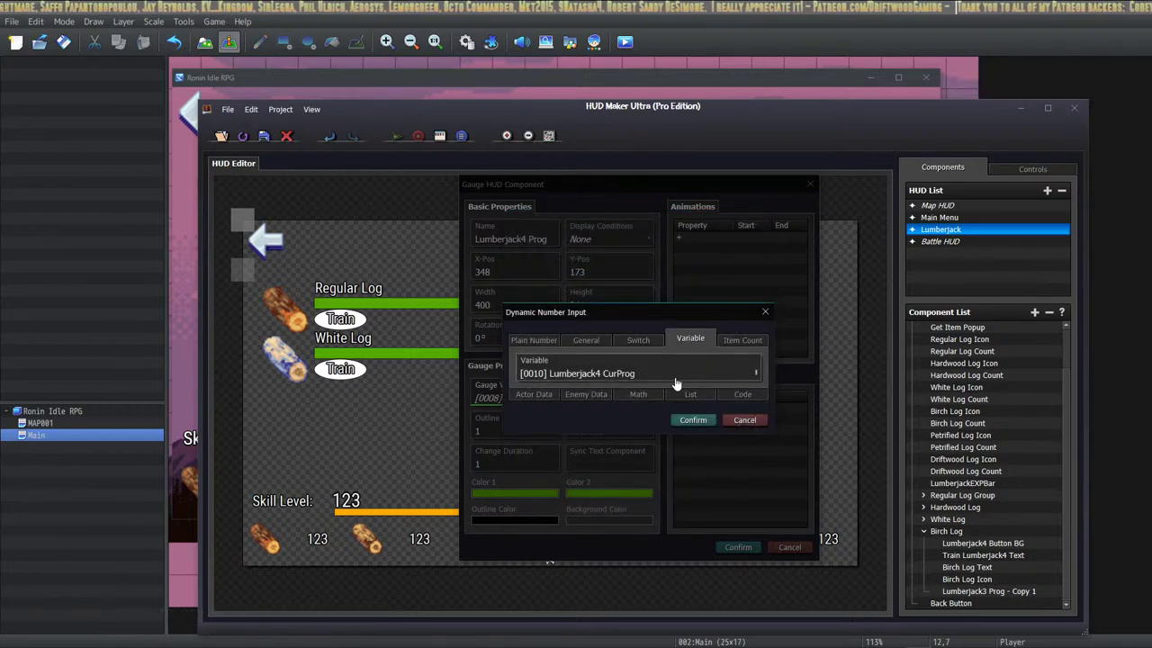
left_click(682, 419)
Set the Lumberjack4 Prog gauge's maximum to the variable [0011] Lumberjack4 MaxProg and confirm the component's properties.
left_click(615, 401)
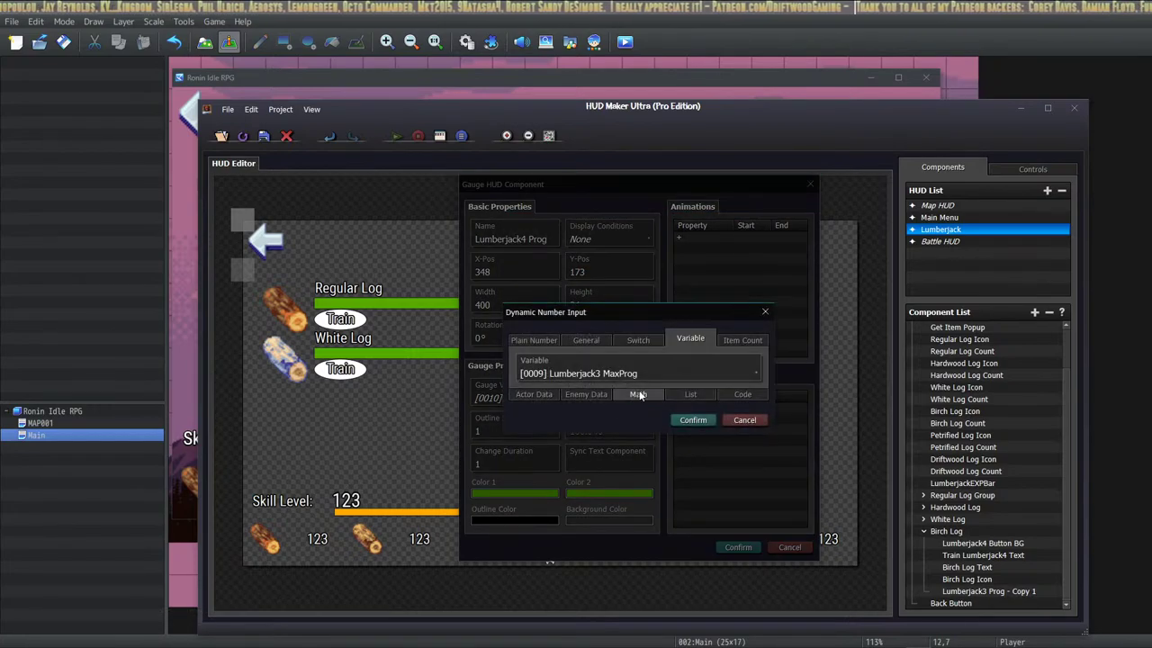
left_click(676, 372)
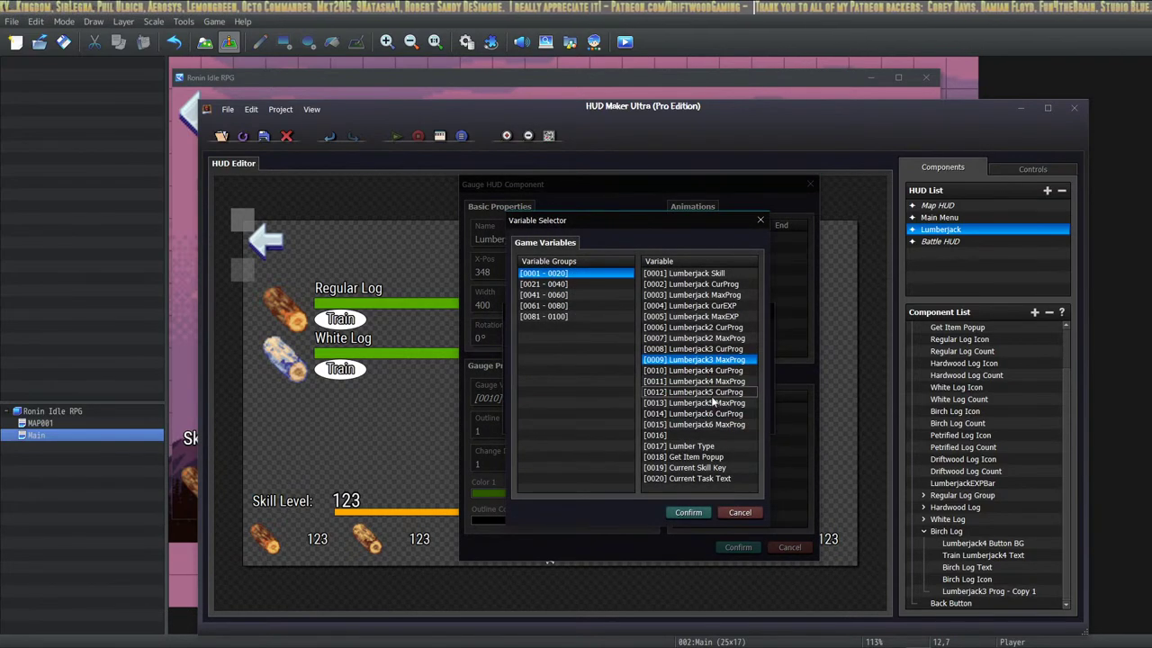
left_click(702, 381)
left_click(686, 511)
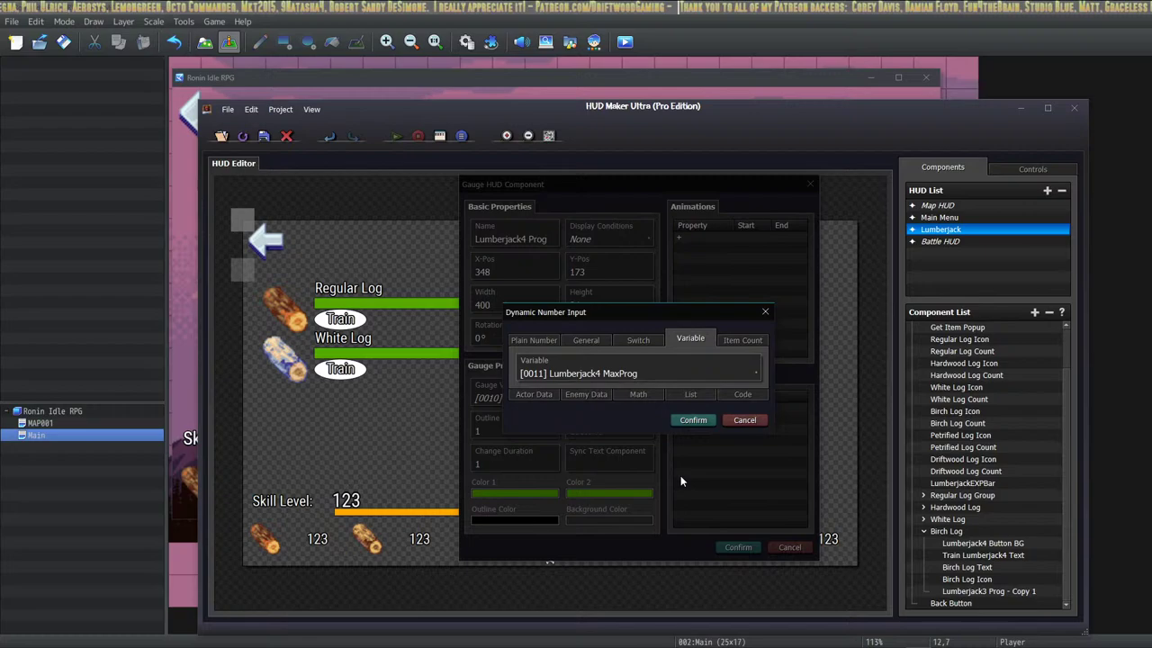
left_click(693, 422)
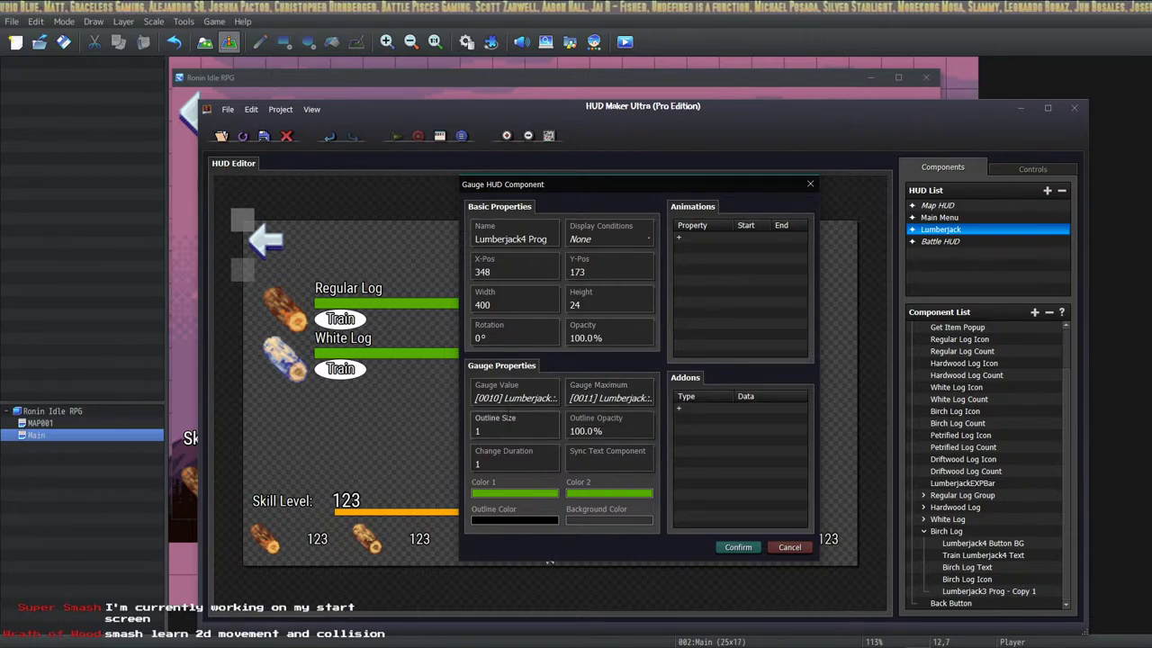
left_click(738, 547)
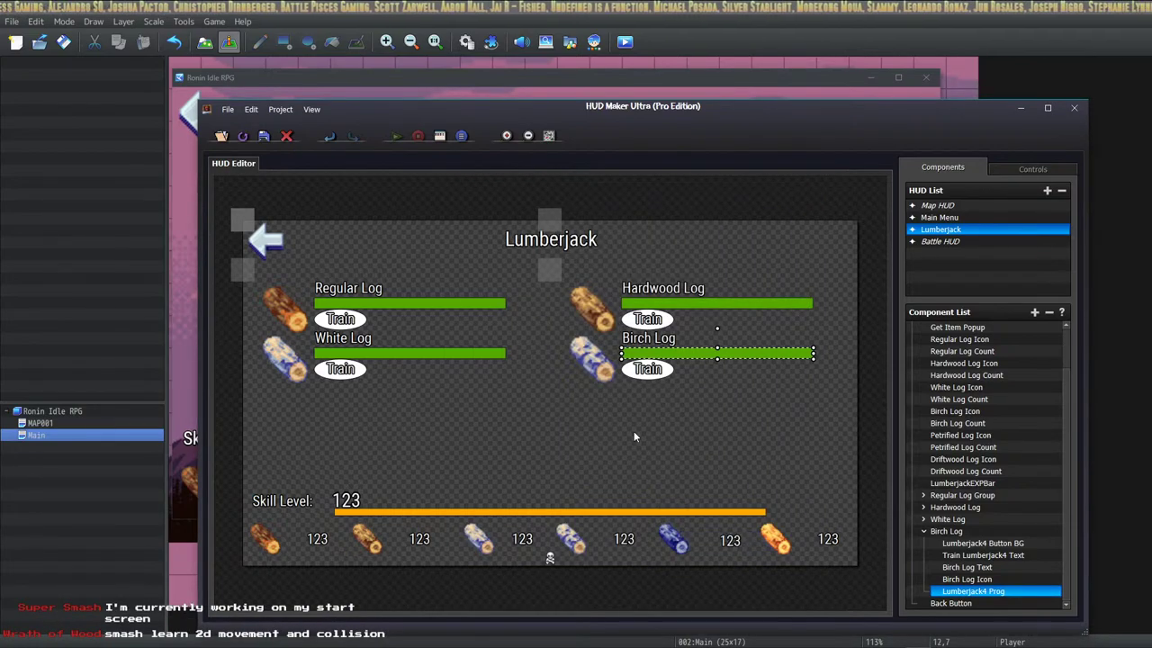
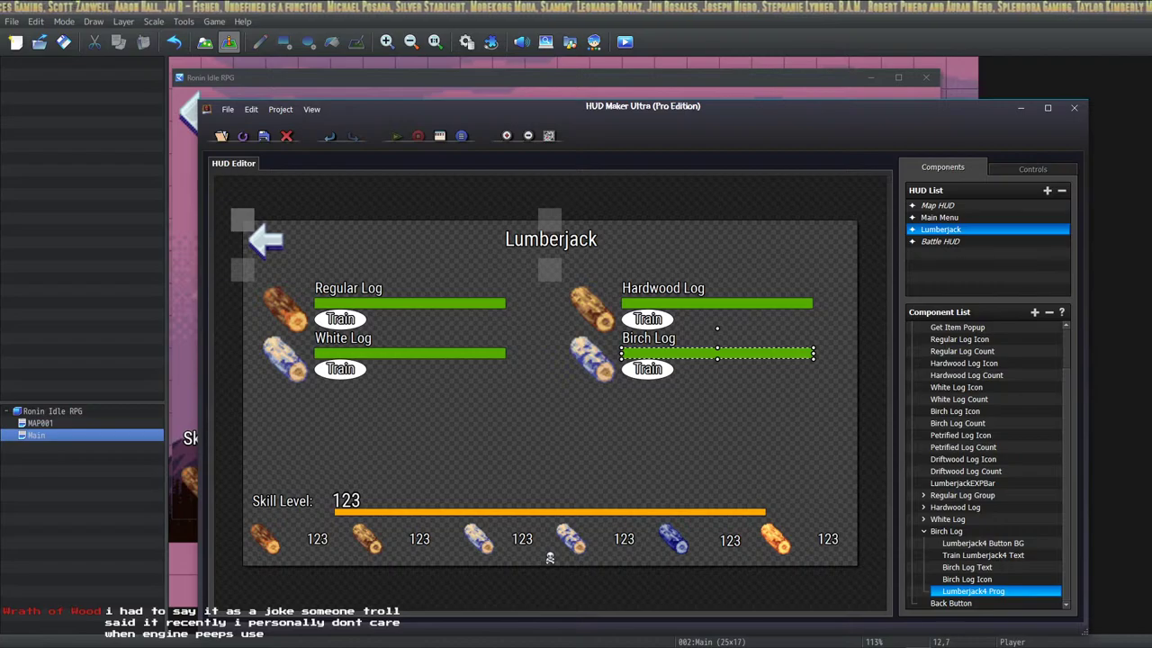
Copy the Birch Log group and paste the duplicate as a new row directly below the White Log row.
left_click(919, 530)
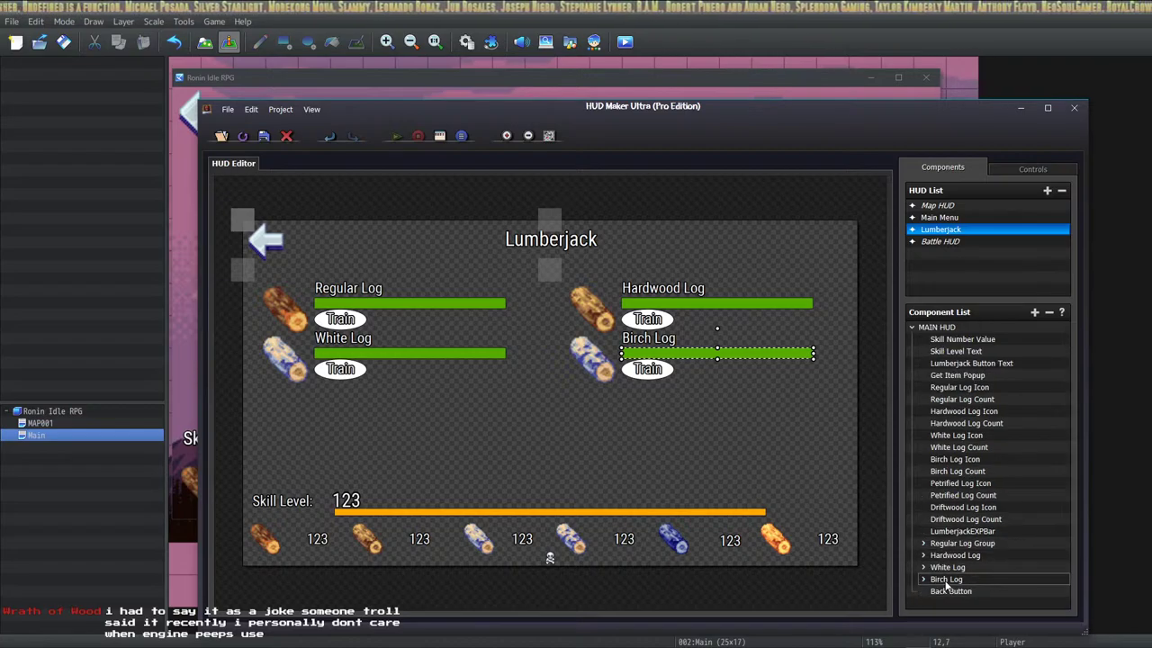
right_click(945, 580)
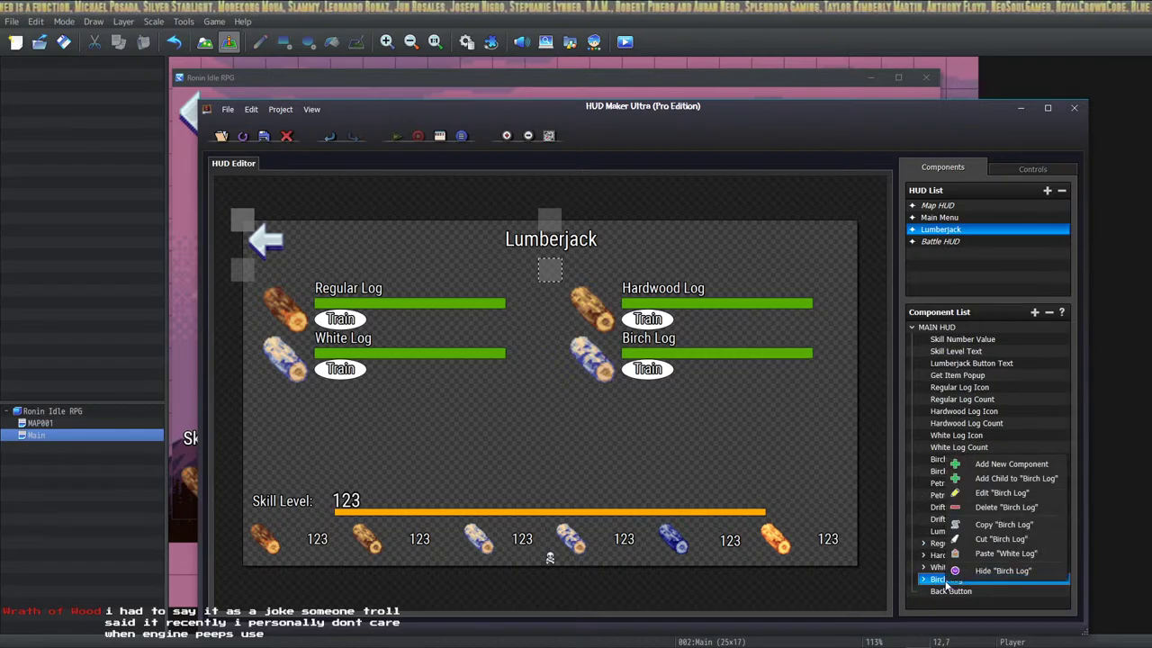
left_click(1005, 532)
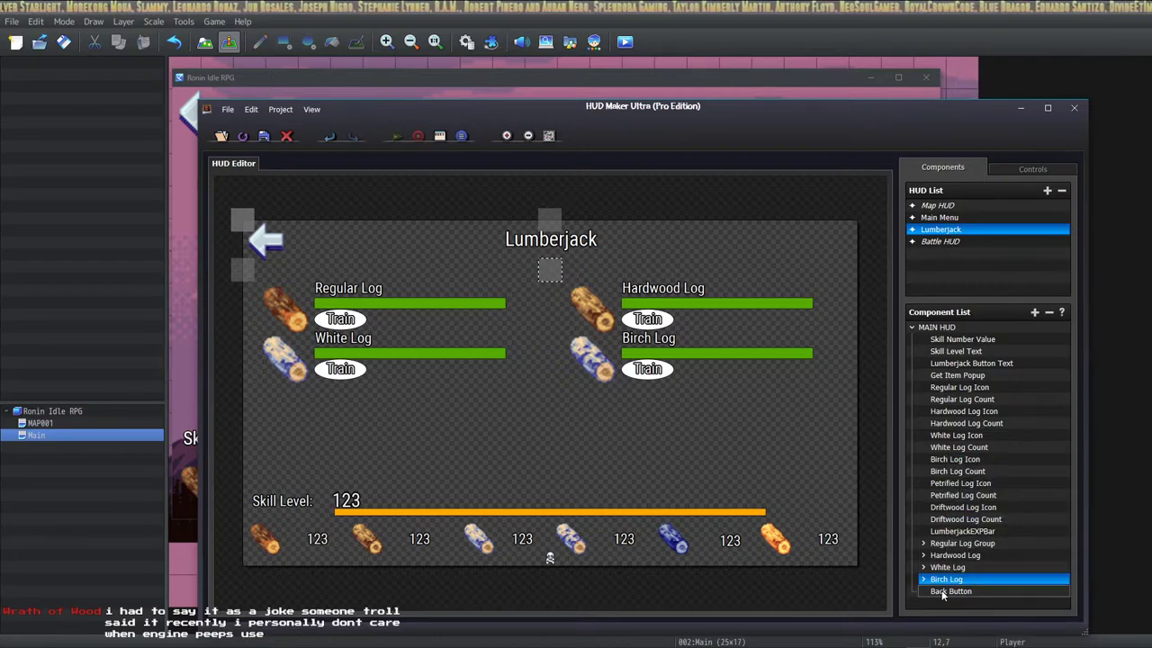
right_click(367, 410)
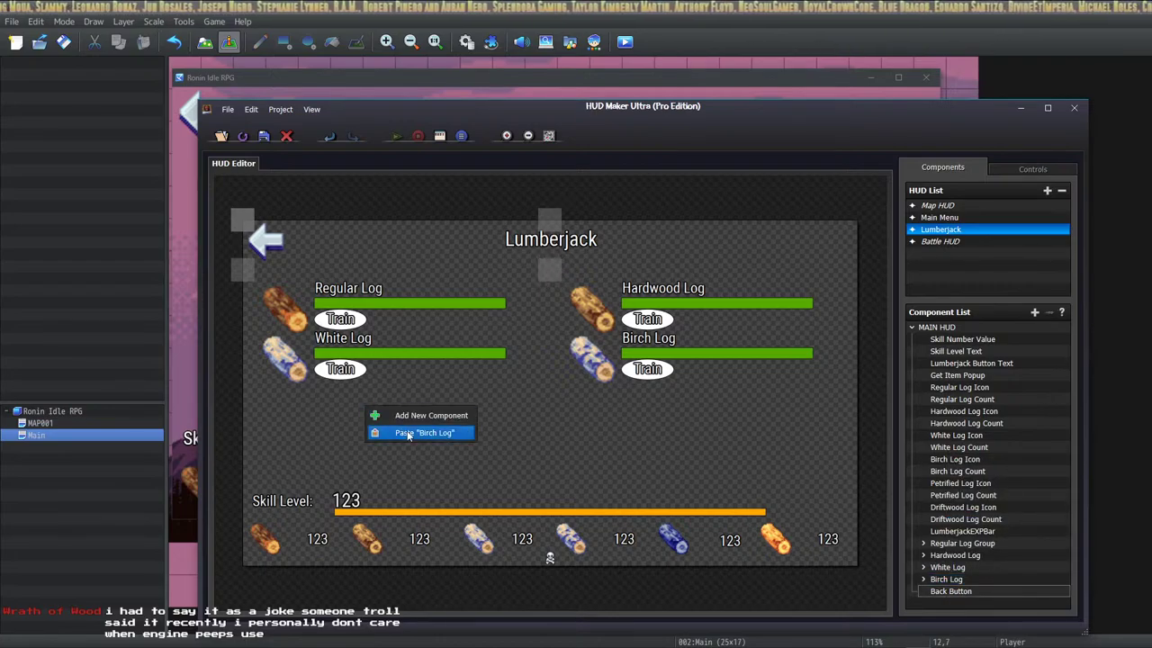
left_click(408, 433)
left_click_drag(375, 410, 242, 315)
key("Down")
key("Down")
key("Down")
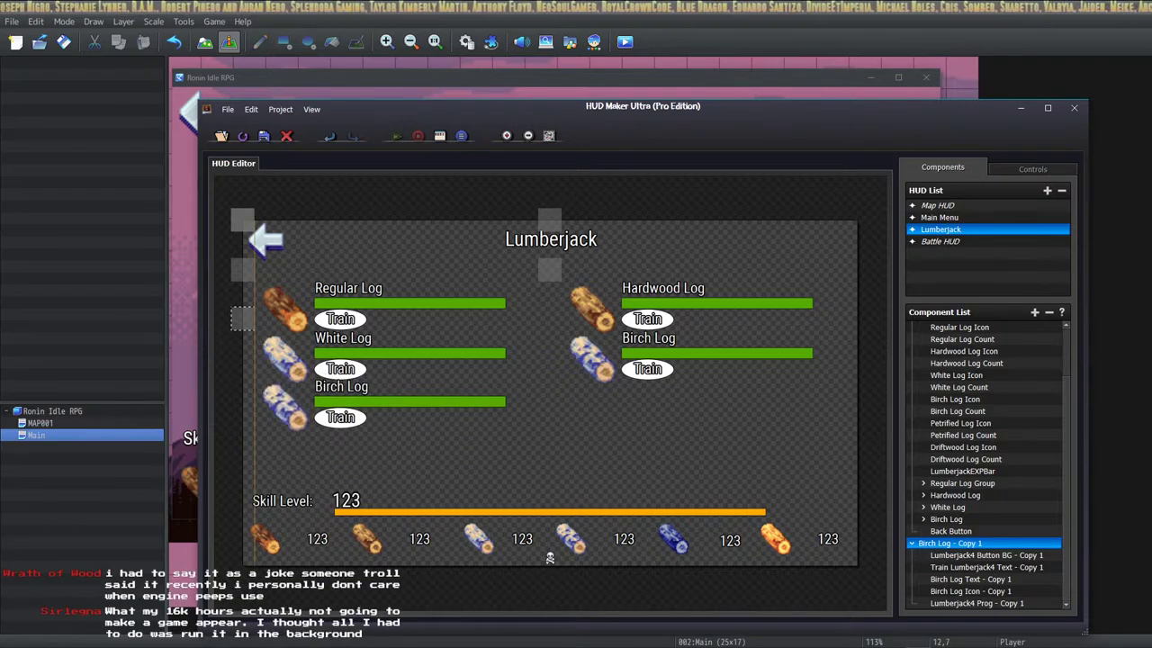
Set the pasted Birch Log group's Y position to 208 and move it into MAIN HUD just above Back Button.
double_click(246, 315)
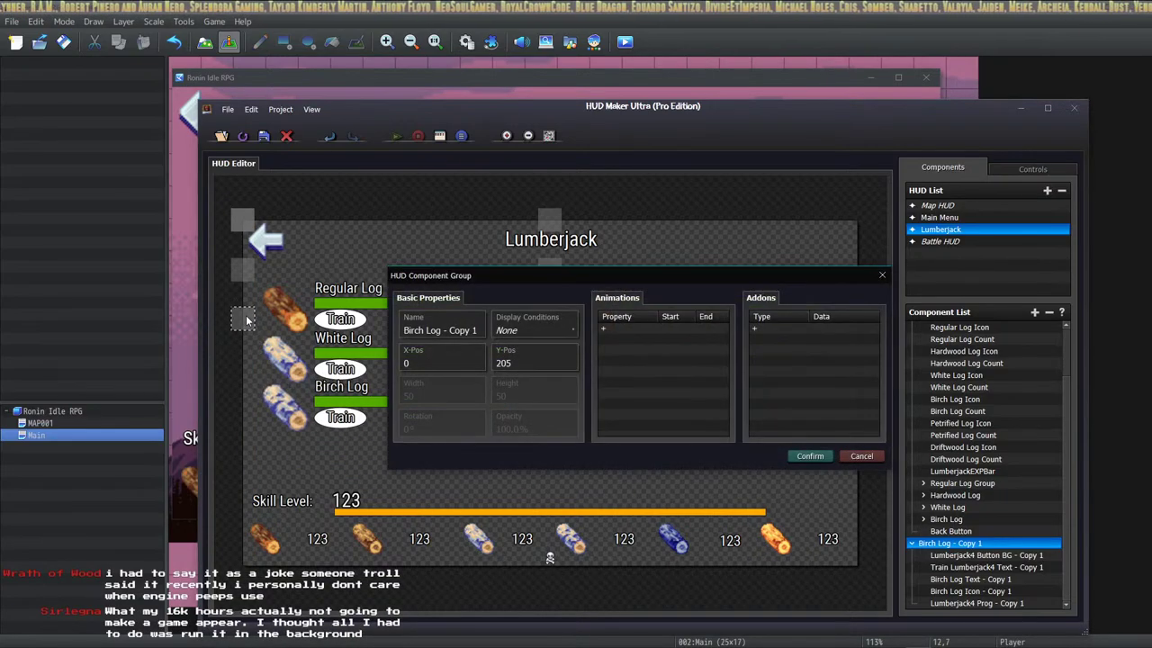
double_click(543, 358)
type("208")
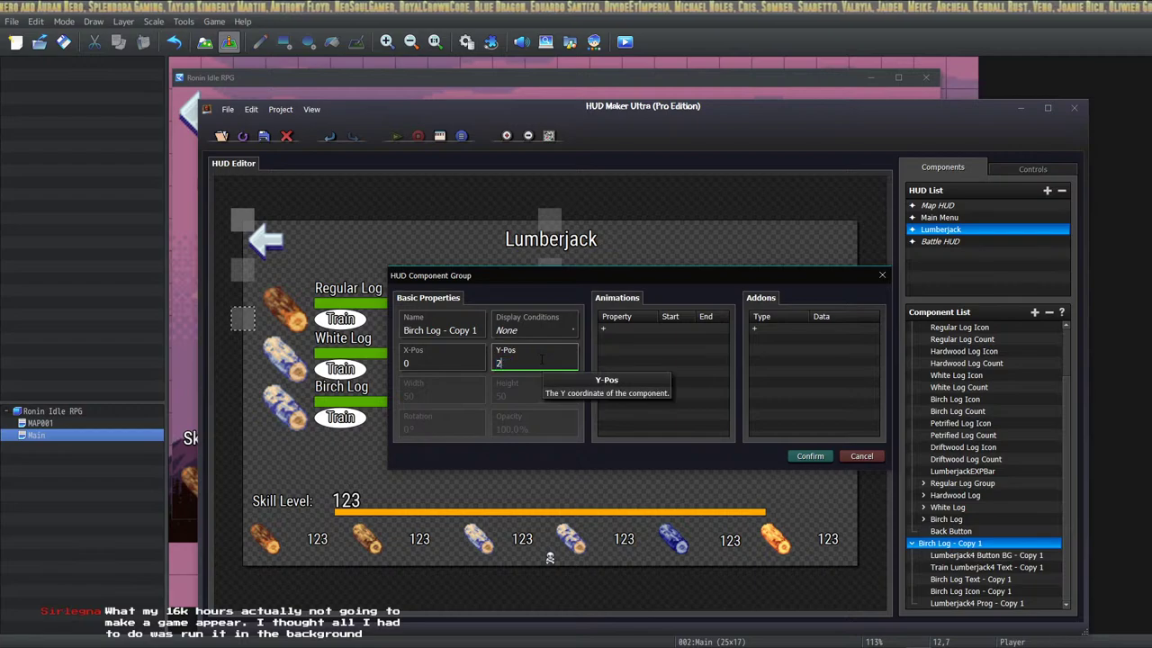
left_click(807, 455)
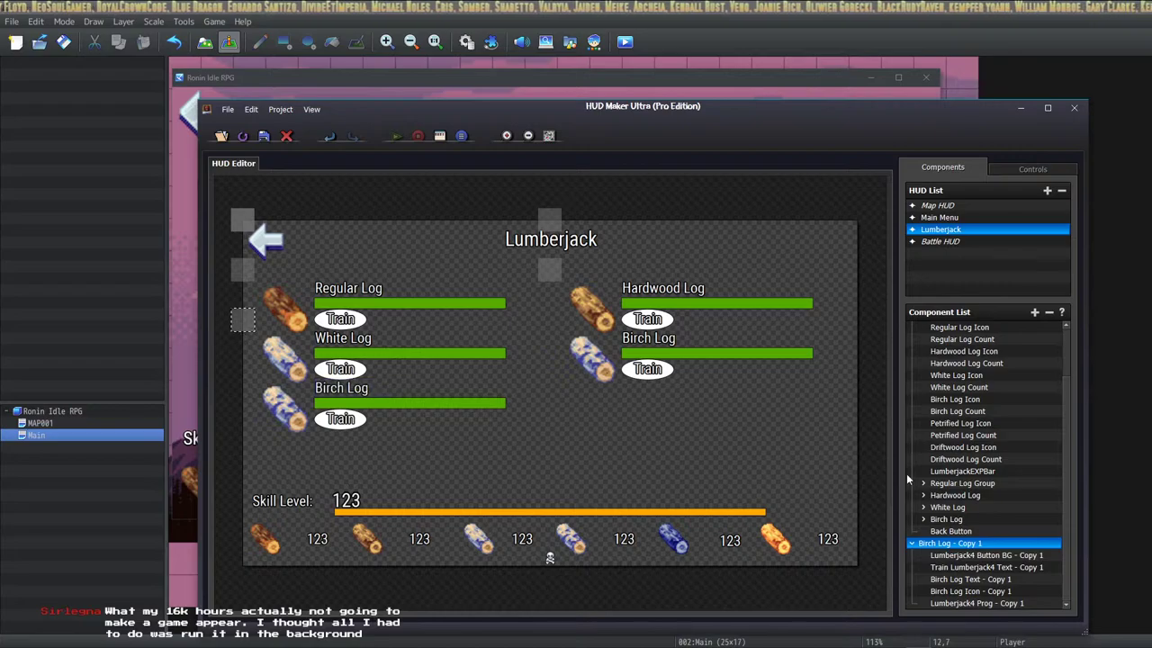
left_click_drag(945, 549, 959, 600)
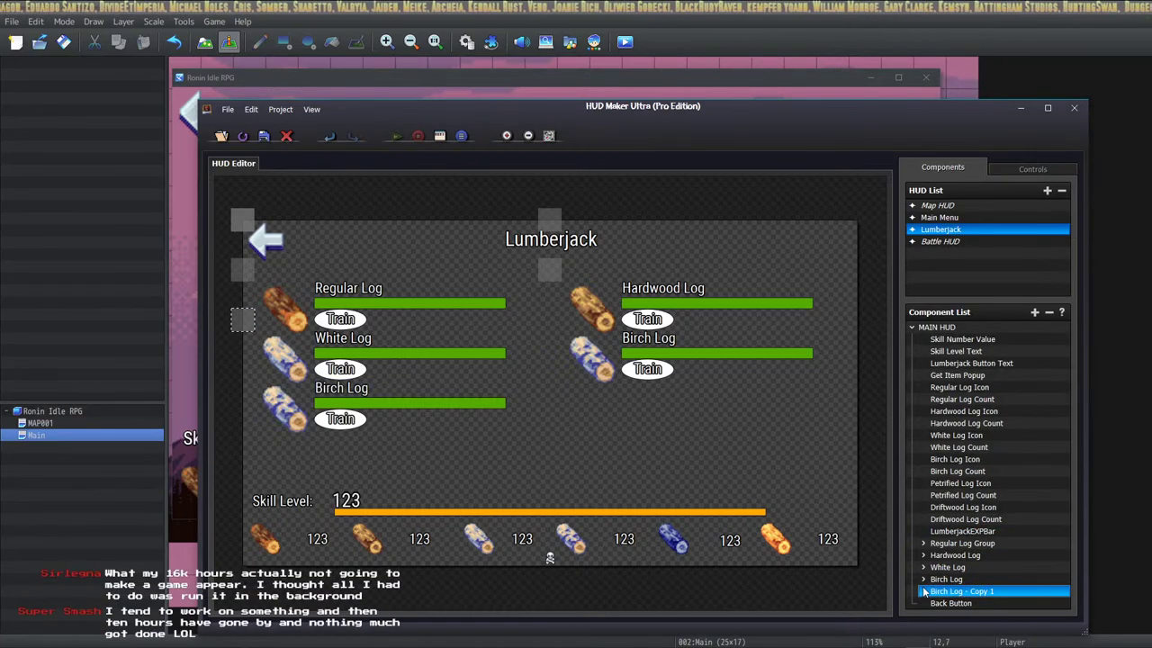
Rename the copied Birch Log group to Petrified Log.
double_click(959, 593)
right_click(971, 533)
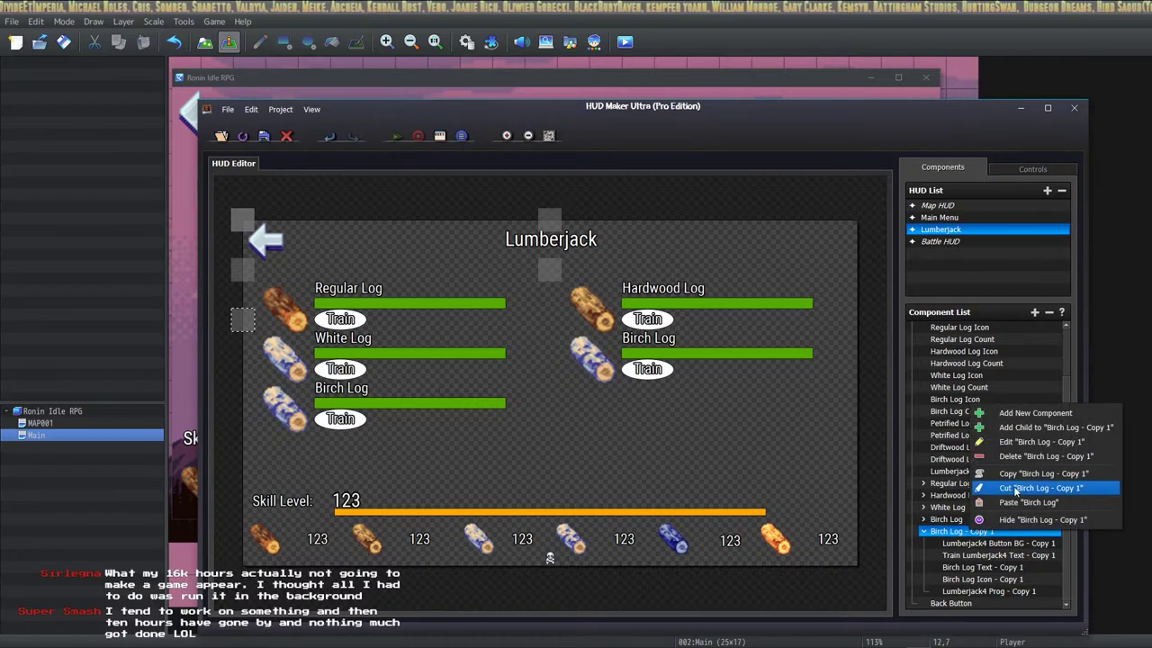
left_click(1038, 443)
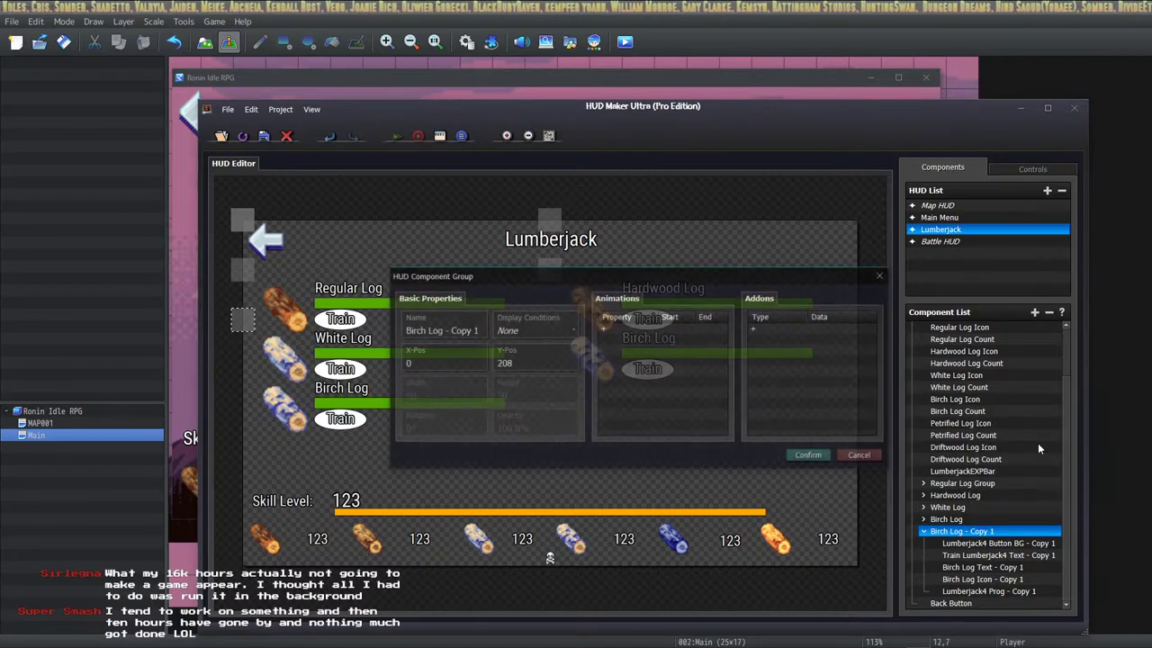
double_click(414, 330)
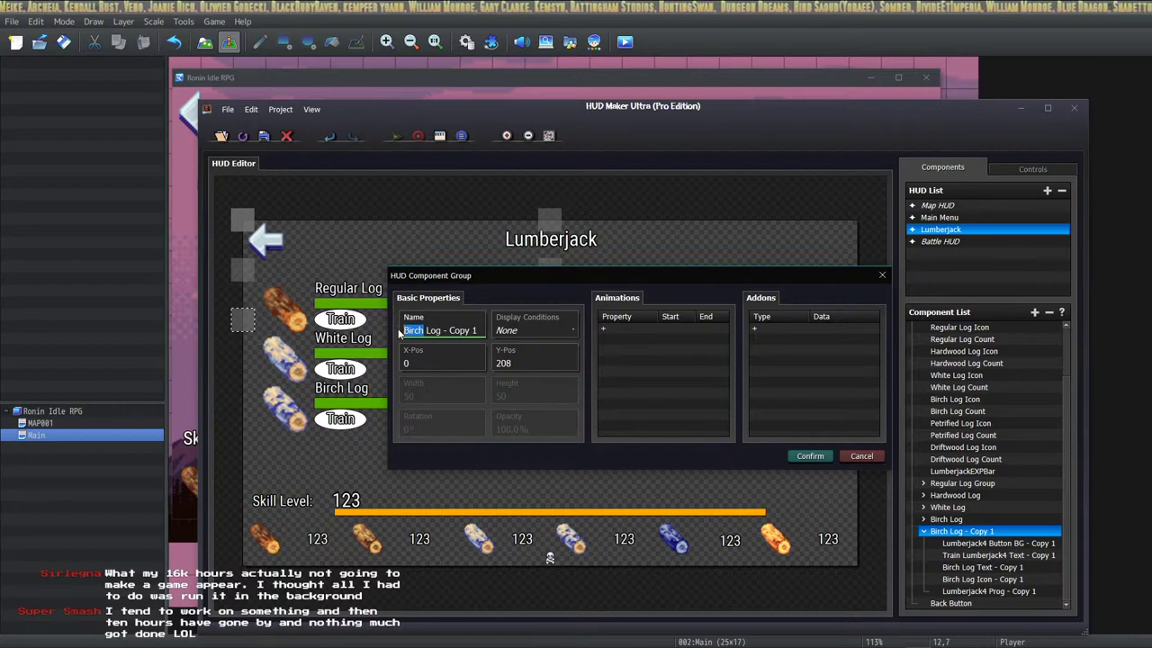
type("P")
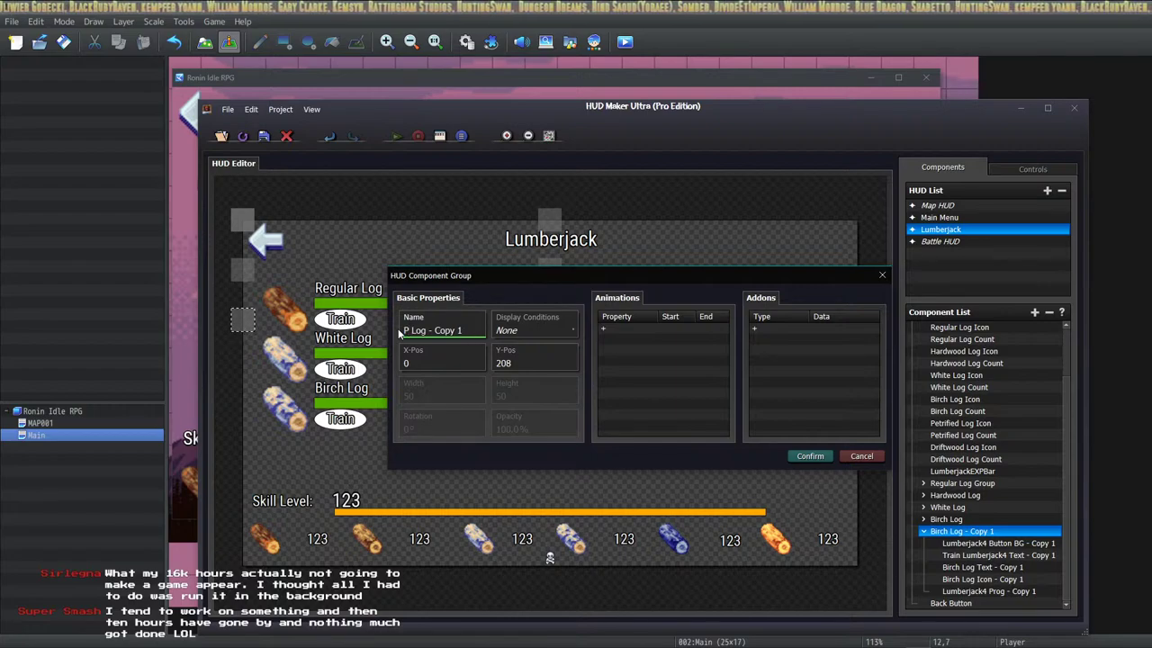
type("etrified")
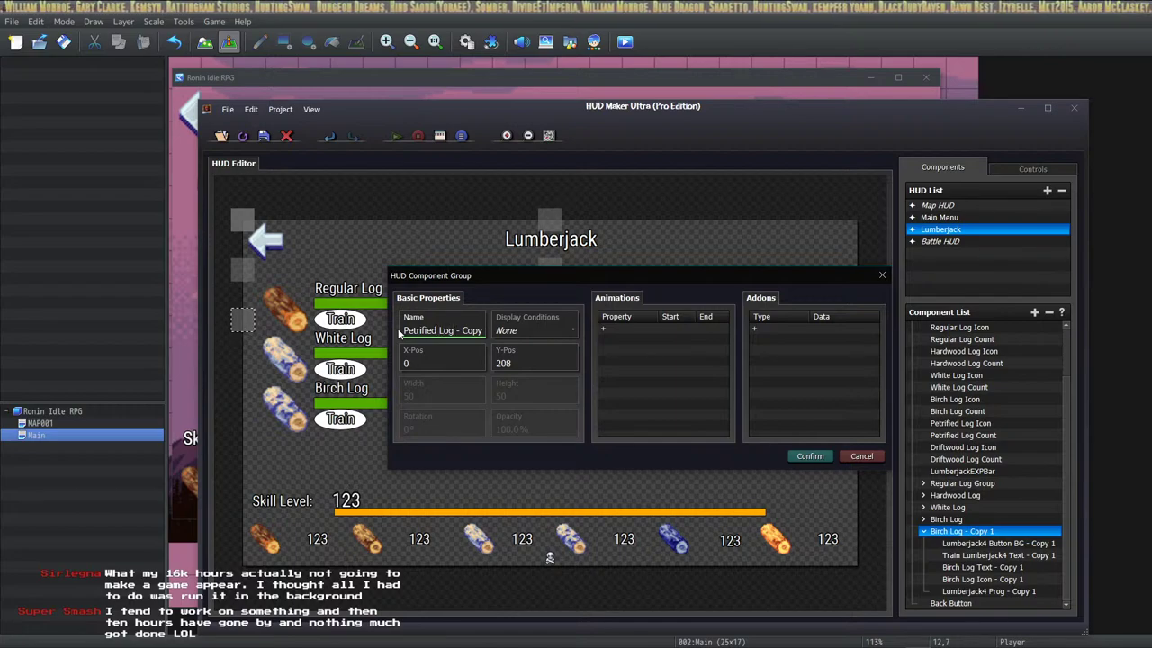
key("Delete")
key("Delete")
key("Delete")
key("Delete")
key("Delete")
key("Delete")
key("Delete")
key("Delete")
key("Delete")
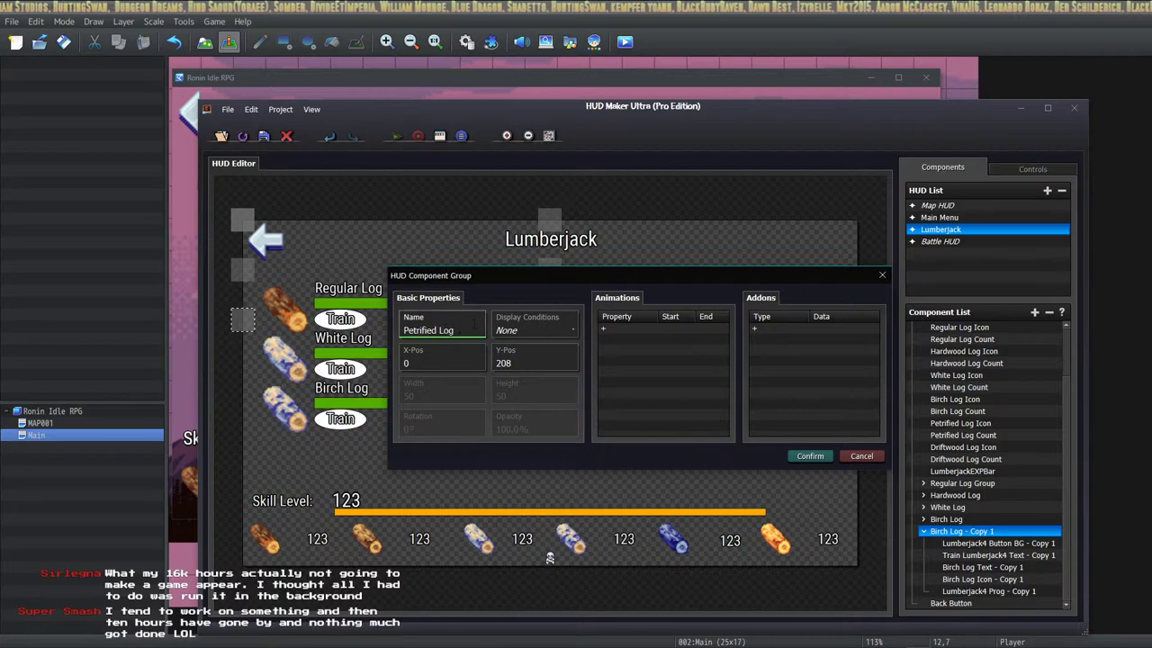
left_click(810, 455)
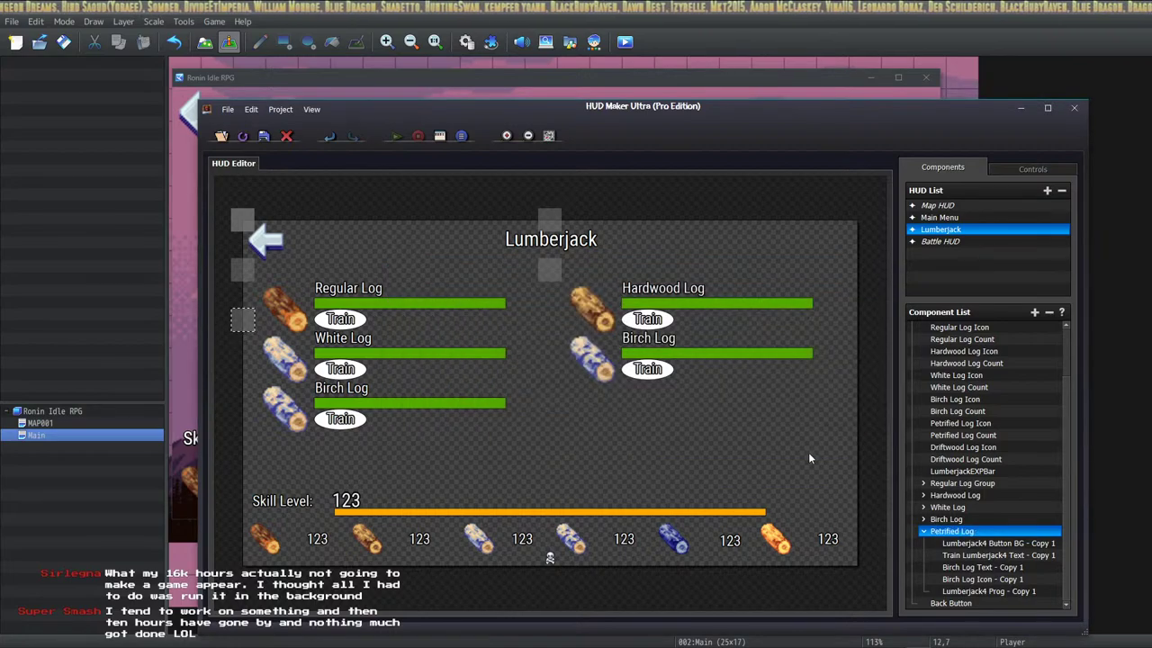
Rename the copied Lumberjack4 Button BG shape in the Petrified Log group to Lumberjack5 Button BG.
double_click(969, 544)
left_click(504, 270)
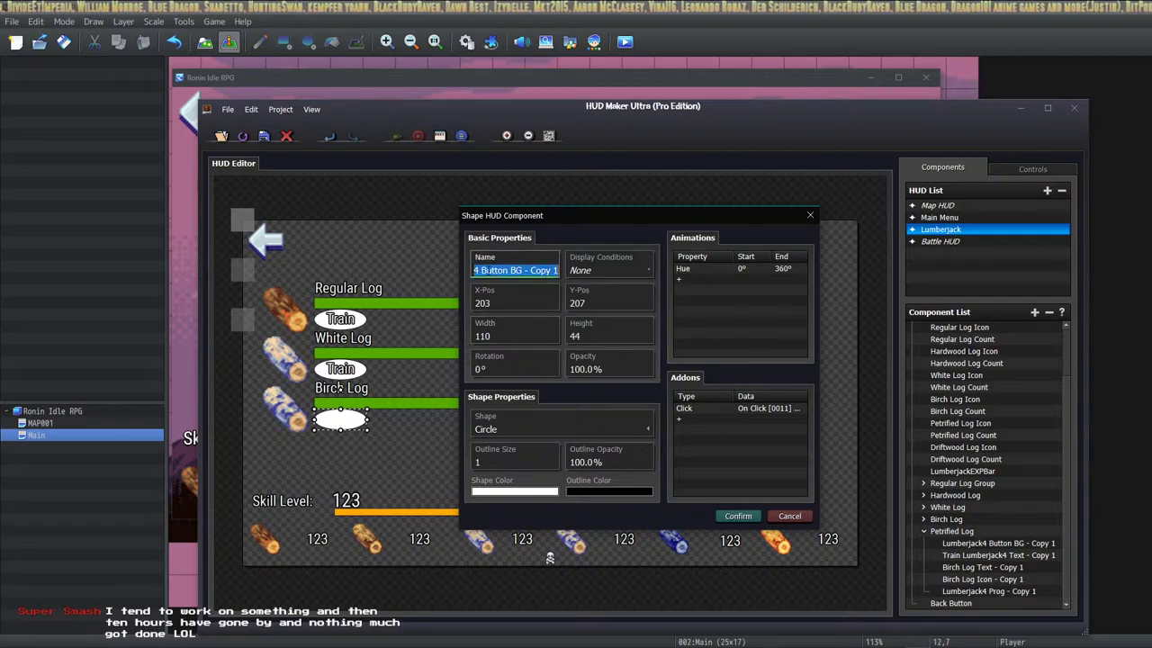
double_click(504, 270)
key("Right")
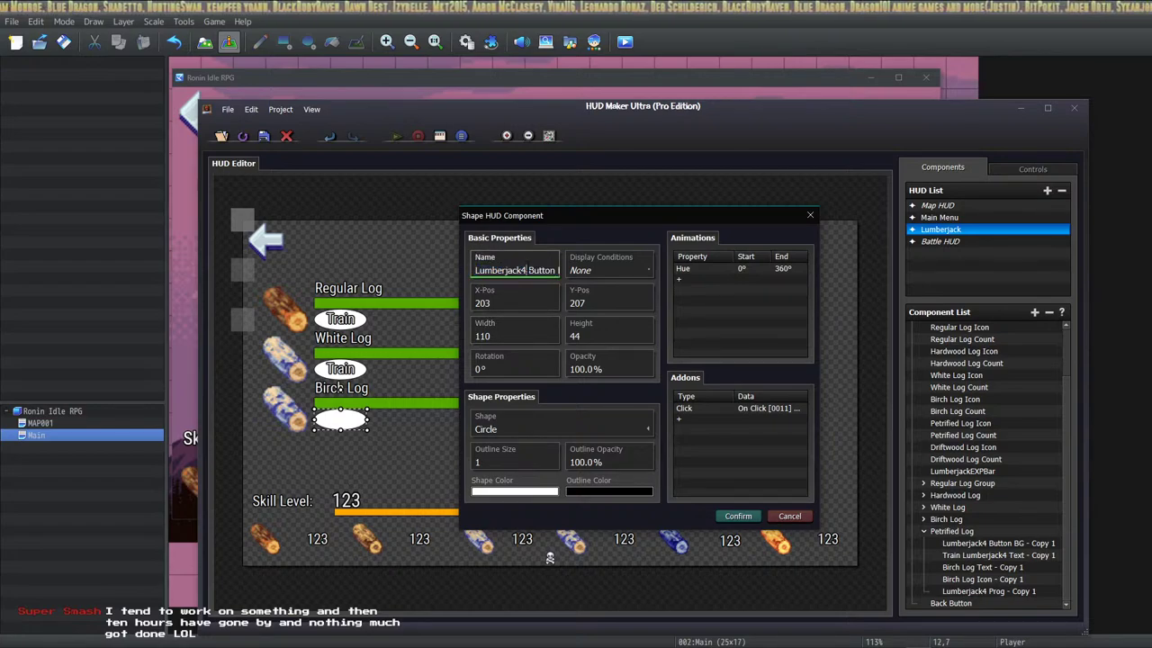
key("BackSpace")
type("5")
key("Right")
key("Right")
key("Right")
key("Right")
key("Right")
key("Right")
key("Right")
key("Right")
key("Right")
key("Right")
key("Right")
key("Right")
key("Right")
key("Right")
key("Right")
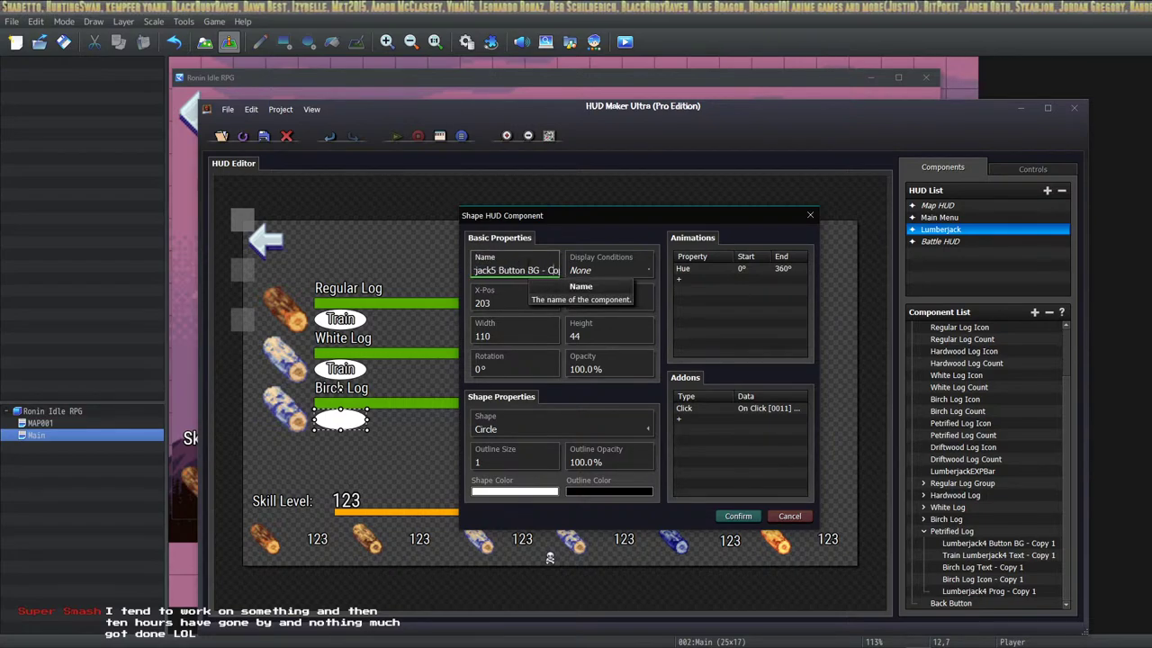
key("Delete")
key("Delete")
key("Delete")
key("Delete")
key("Delete")
key("Delete")
key("Delete")
key("Delete")
key("Delete")
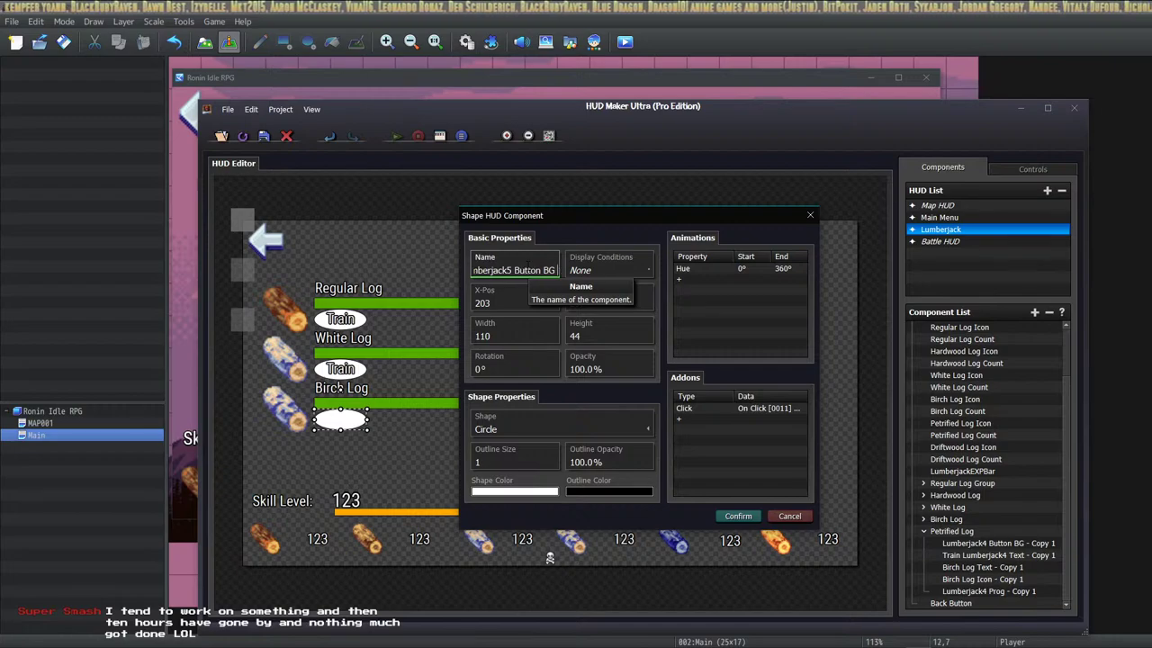
Set the Lumberjack5 Button BG's click addon to common event 0012 Run Lumberjack5 and confirm the component's properties.
double_click(700, 408)
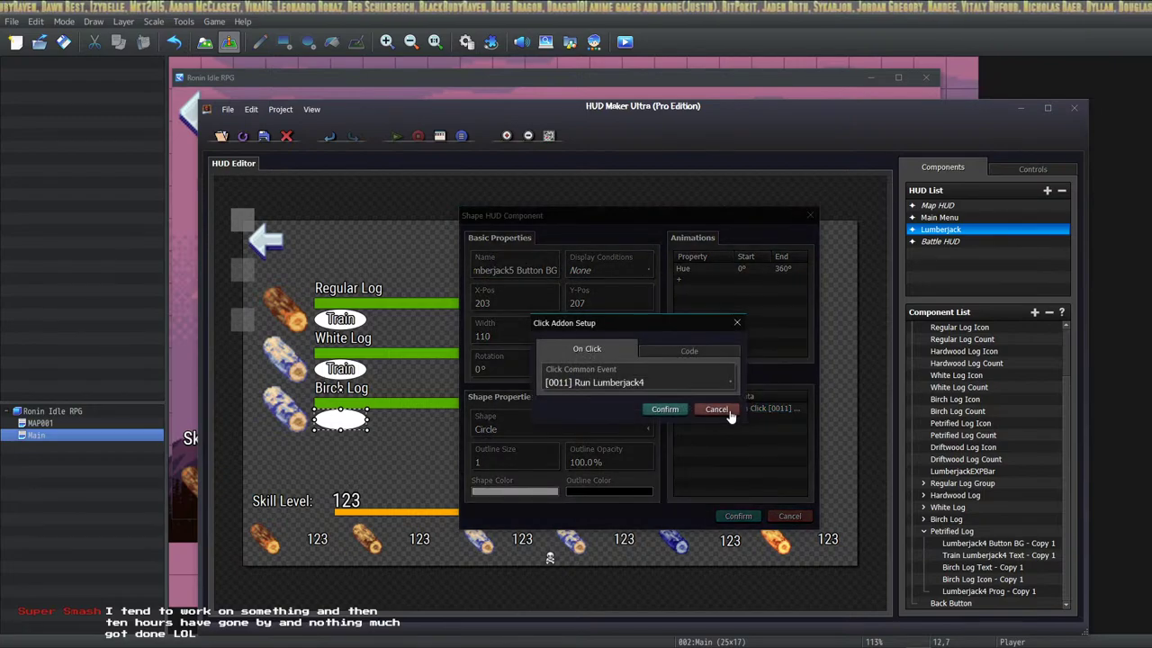
left_click(718, 380)
left_click(630, 389)
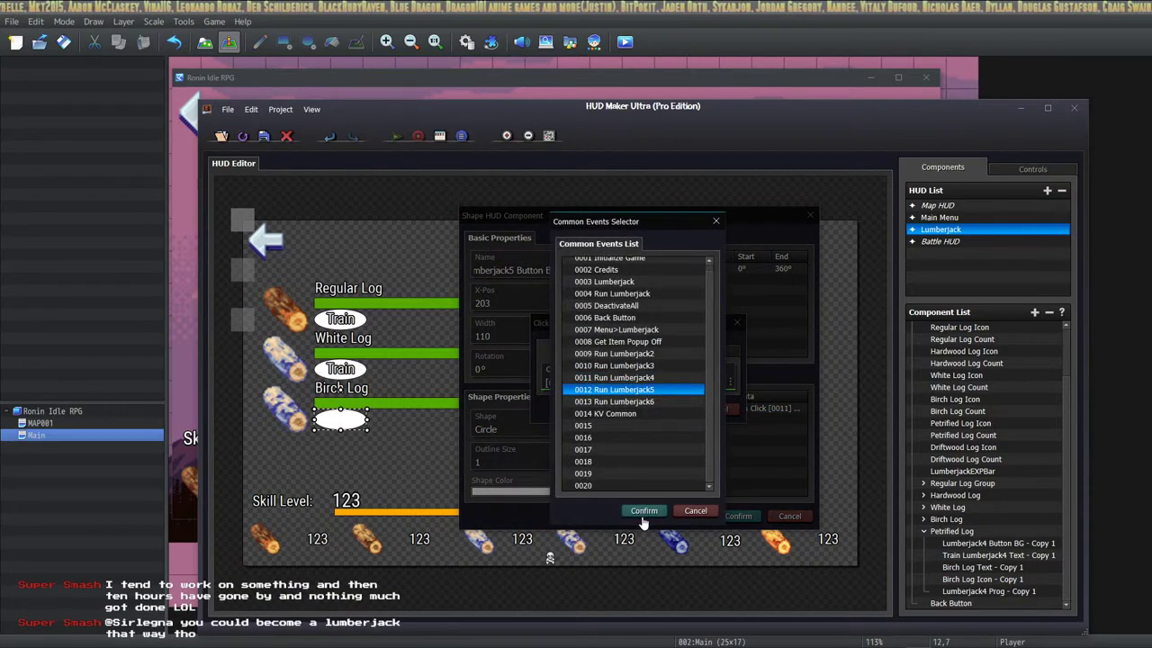
left_click(645, 510)
left_click(666, 412)
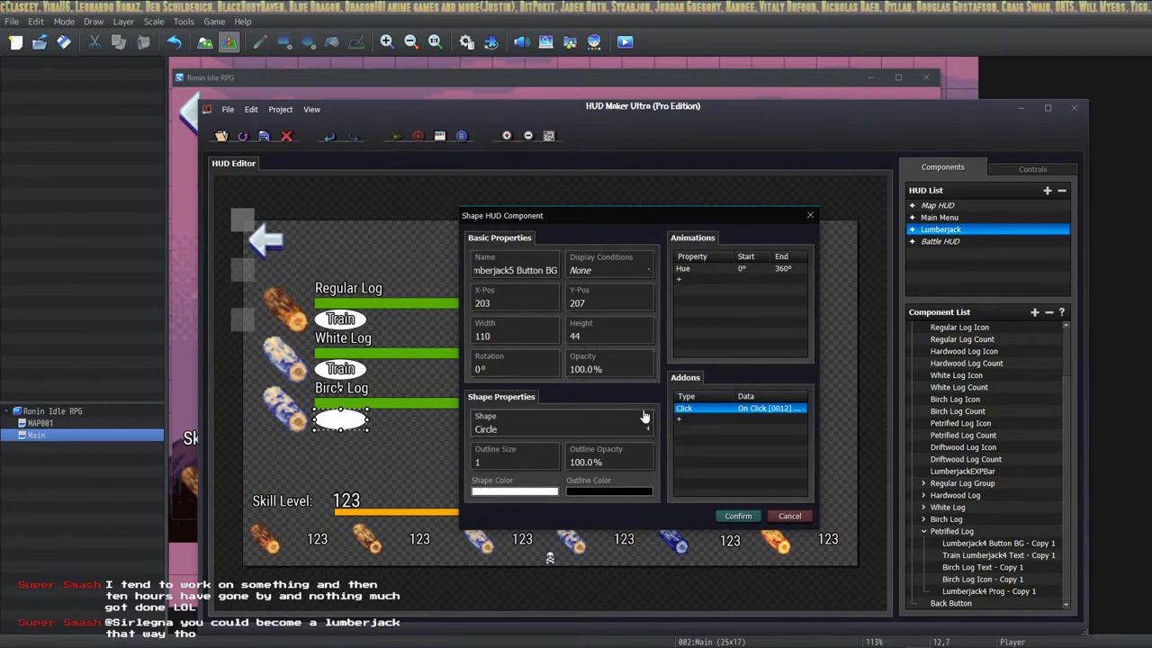
left_click(729, 514)
Rename the copied Train Lumberjack4 Text component in the Petrified Log group to Train Lumberjack5 Text.
double_click(997, 555)
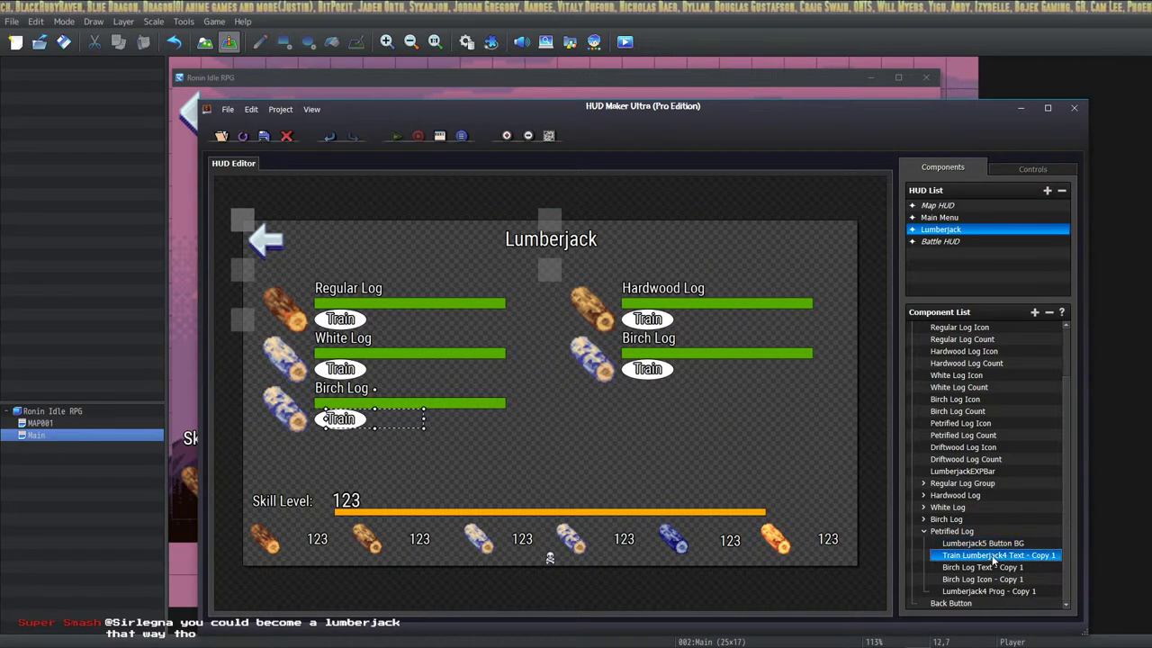
left_click(516, 237)
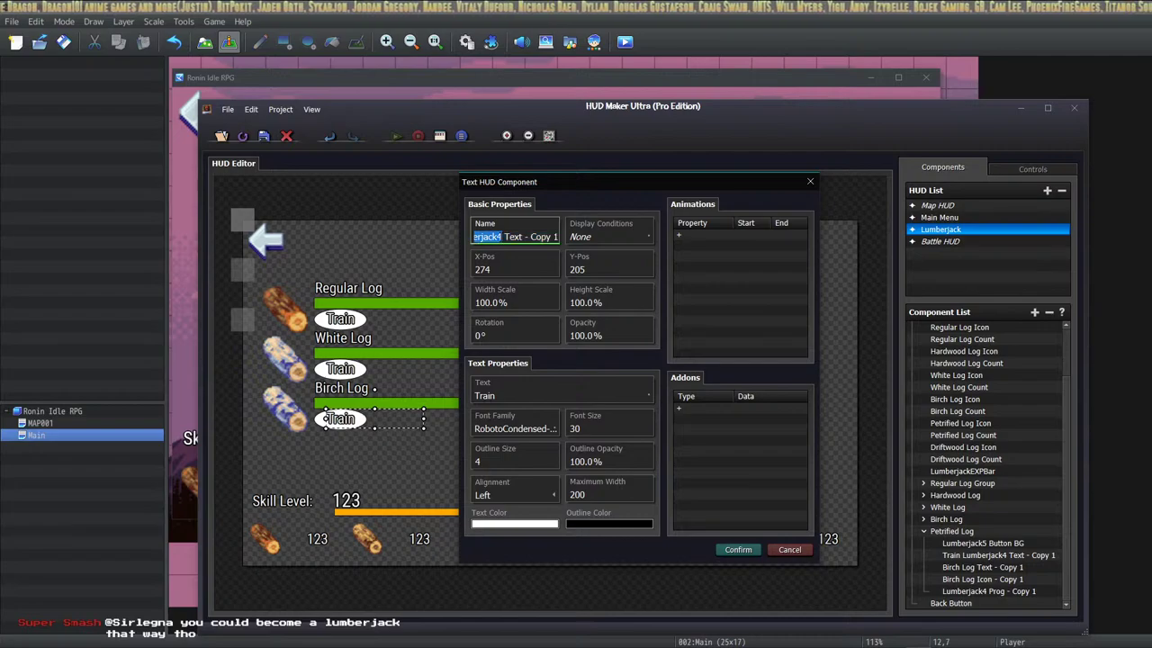
double_click(487, 237)
type("Lumberjack5")
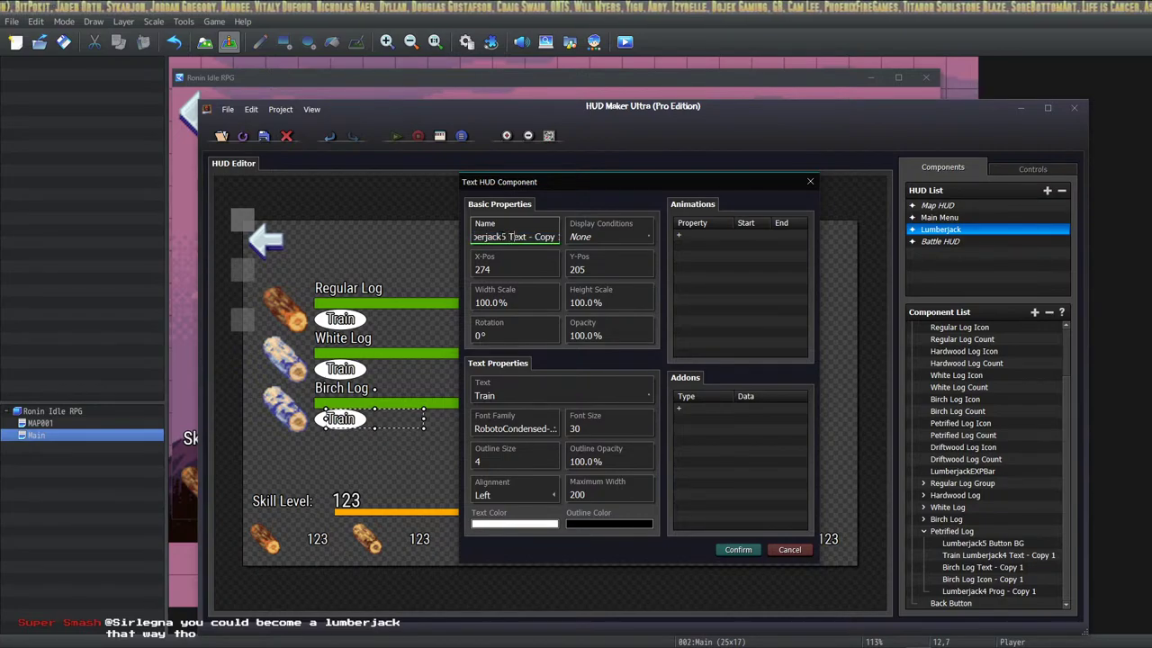
left_click(527, 237)
key("Delete")
key("Delete")
key("Delete")
key("Delete")
key("Delete")
key("Delete")
key("Delete")
key("Delete")
key("Delete")
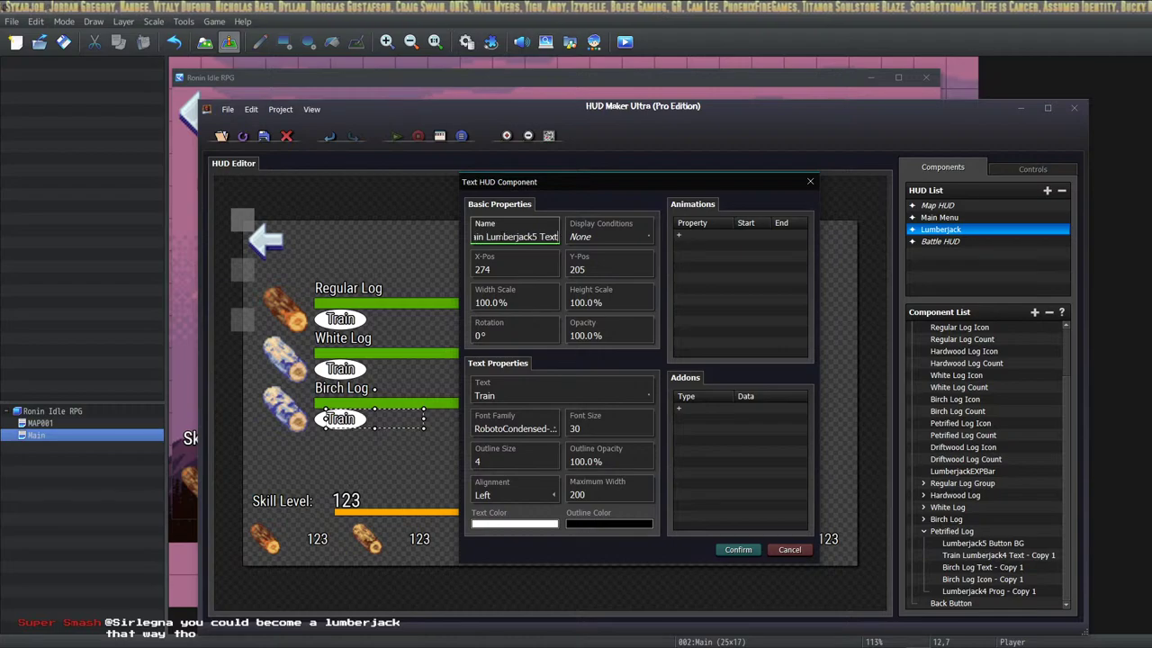
left_click(739, 549)
Rename the copied Birch Log Text component in the Petrified Log group to Petrified Log Text.
double_click(960, 567)
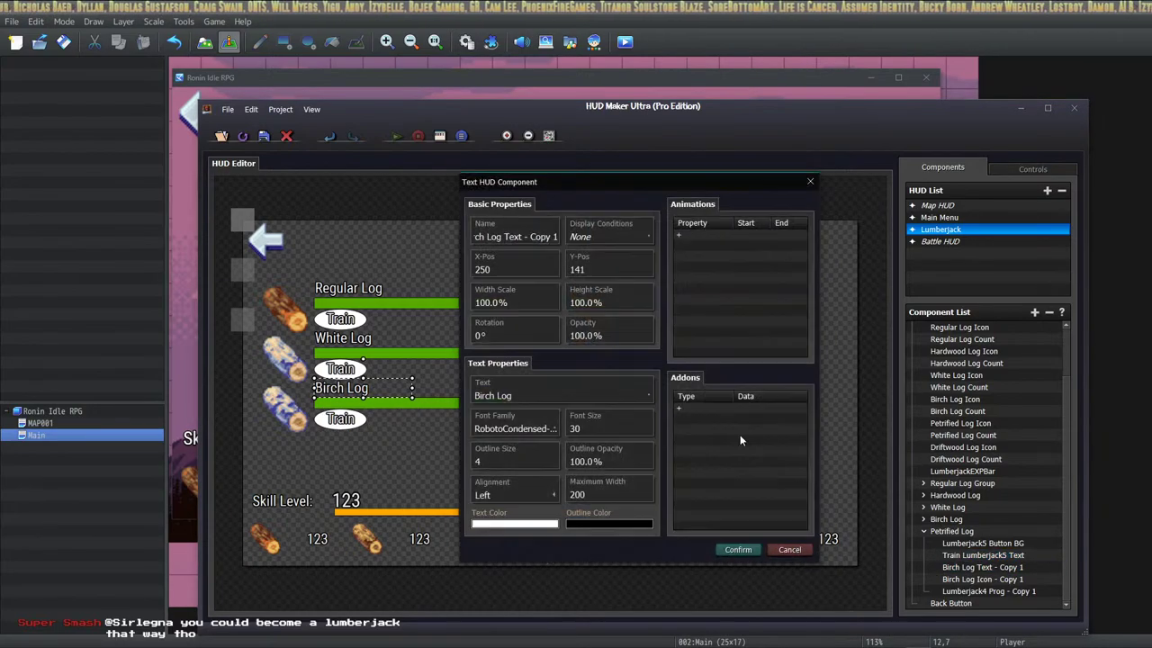
double_click(485, 237)
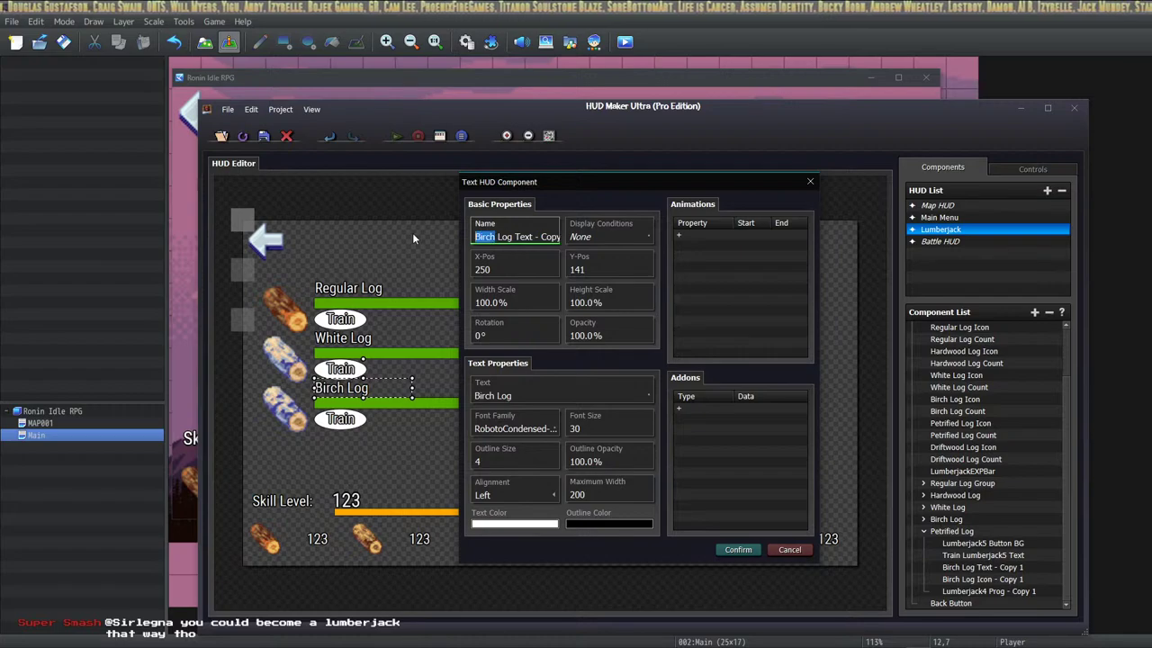
type("Petrified")
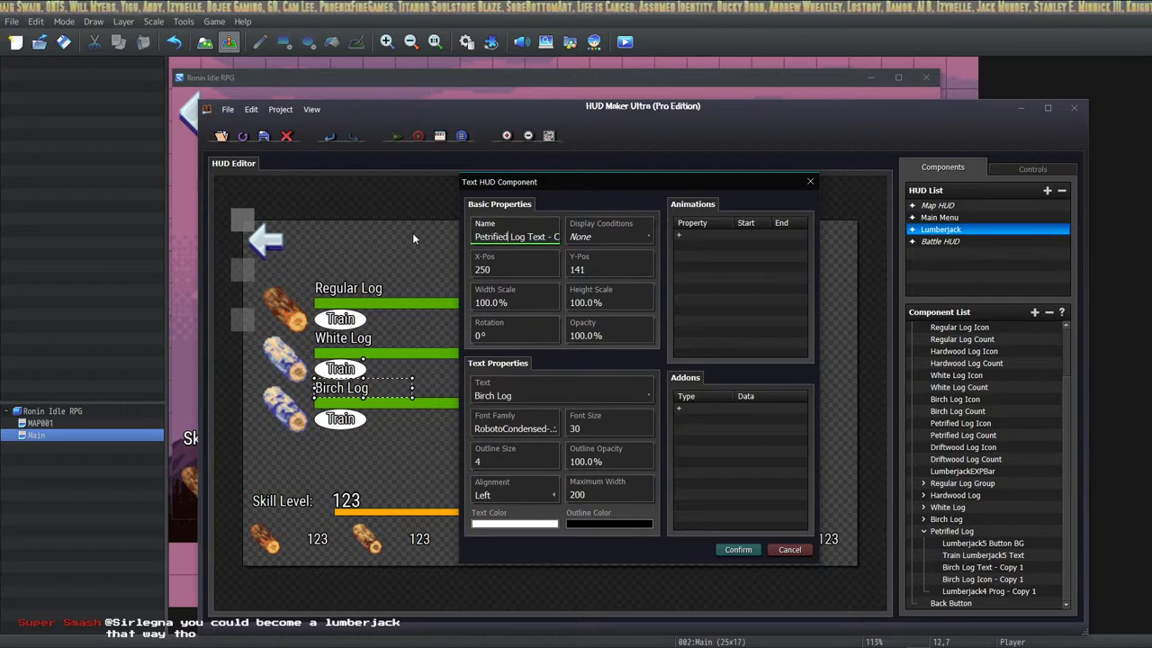
key("ctrl+Right")
key("ctrl+Right")
key("Delete")
key("Delete")
key("Delete")
key("Delete")
key("Delete")
key("Delete")
key("Delete")
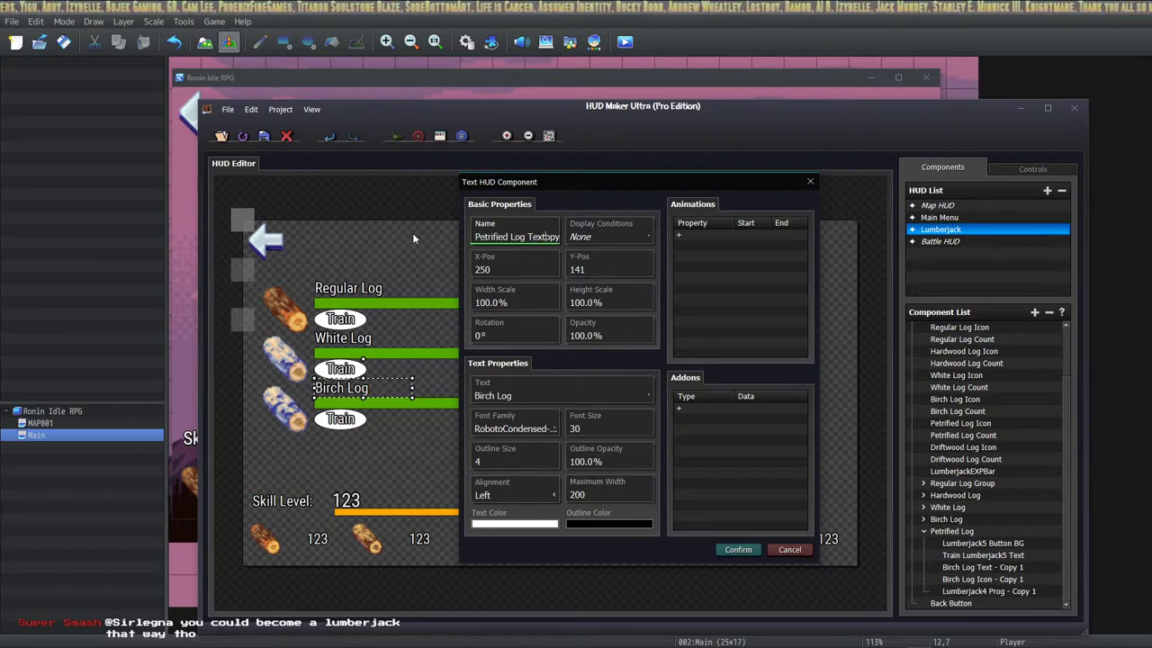
key("Delete")
key("Delete")
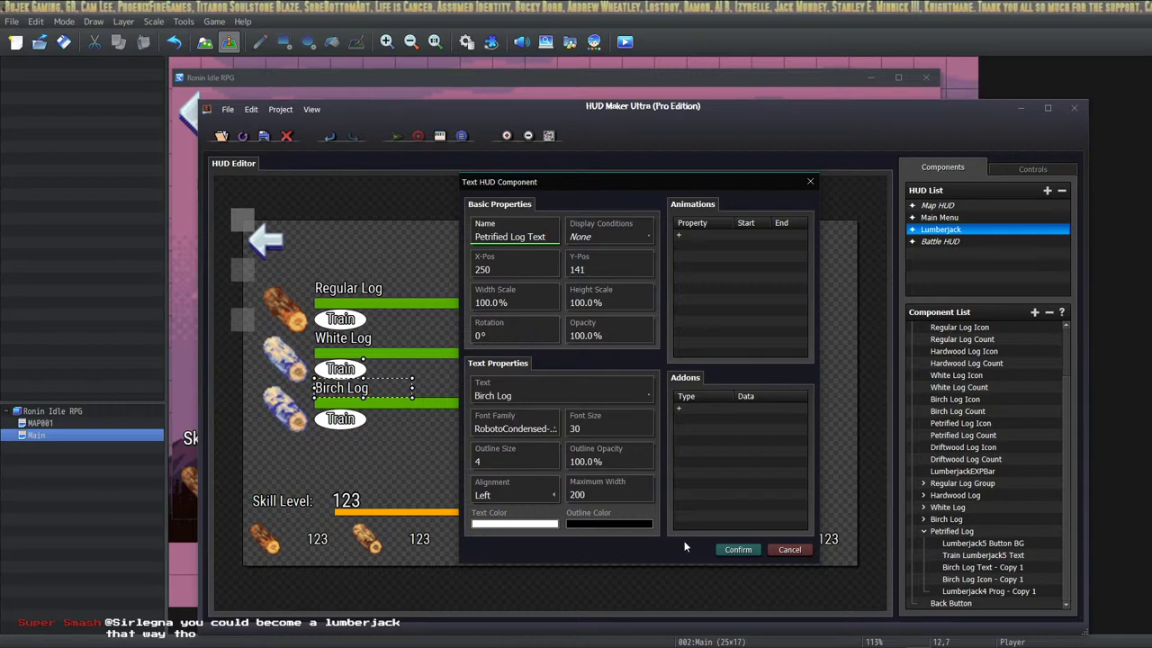
left_click(729, 550)
Rename the copied Birch Log Icon component in the Petrified Log group to Petrified Log Icon.
double_click(982, 578)
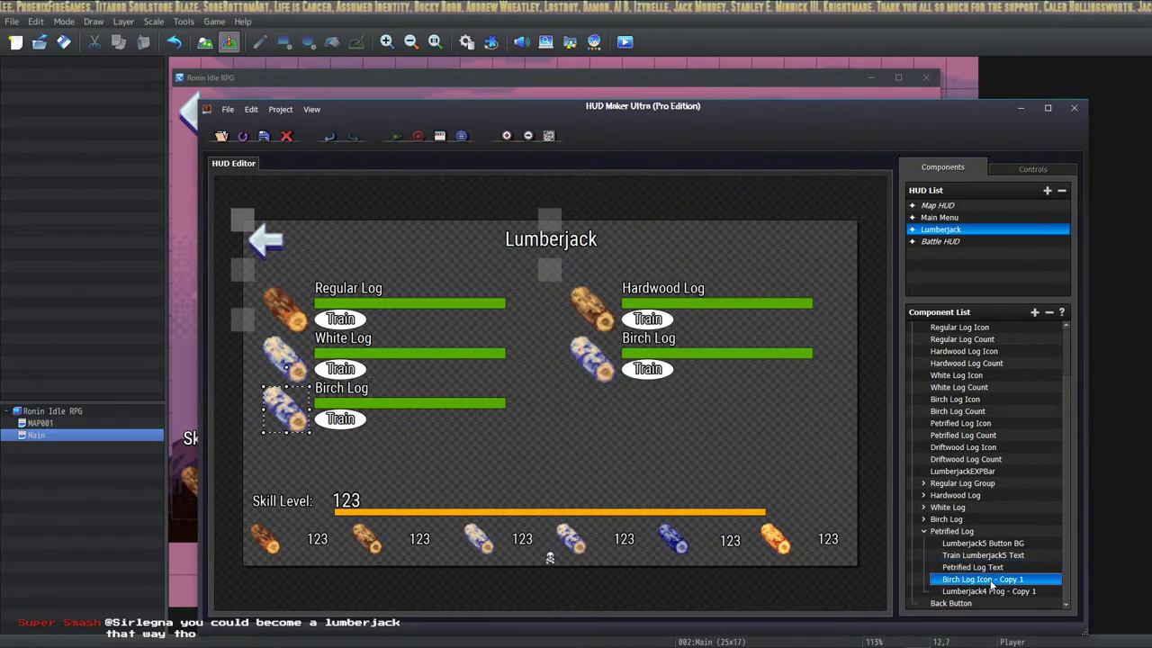
double_click(482, 267)
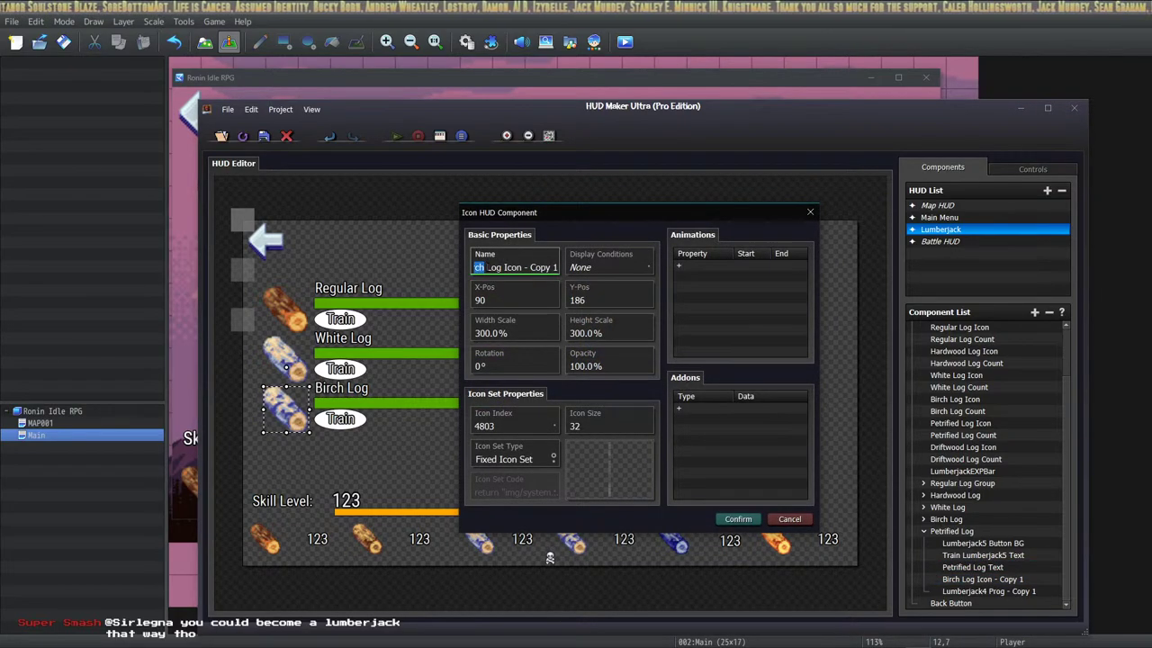
type("Petrifi")
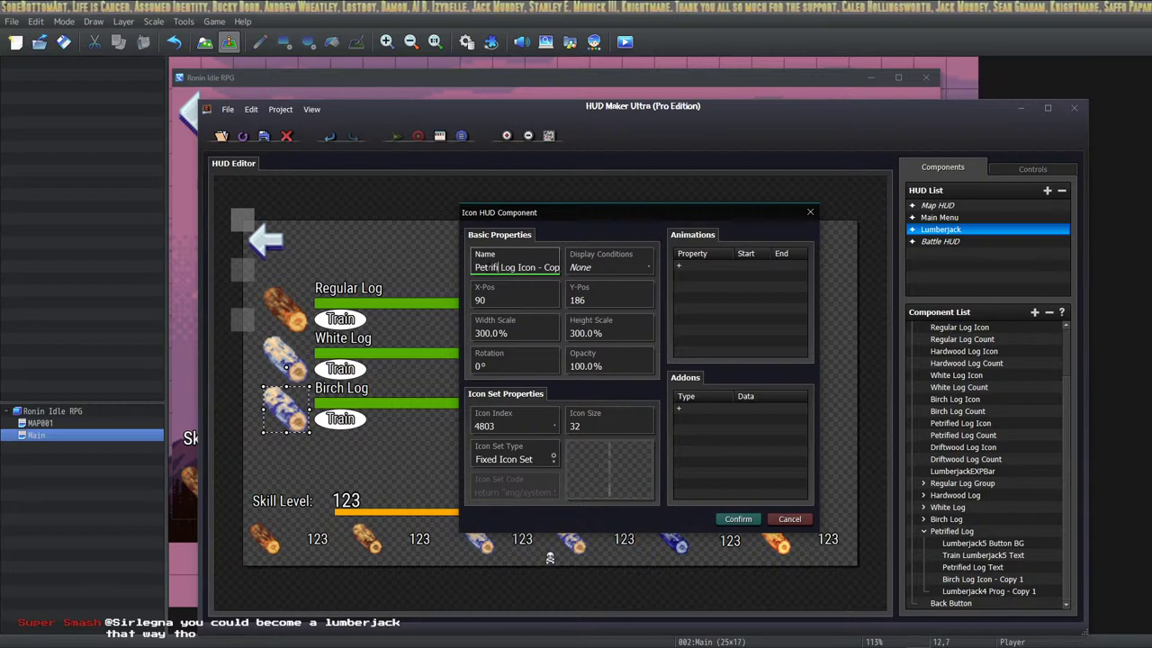
type("ed")
key("Delete")
key("Delete")
key("Delete")
key("Delete")
key("Delete")
key("Delete")
key("Delete")
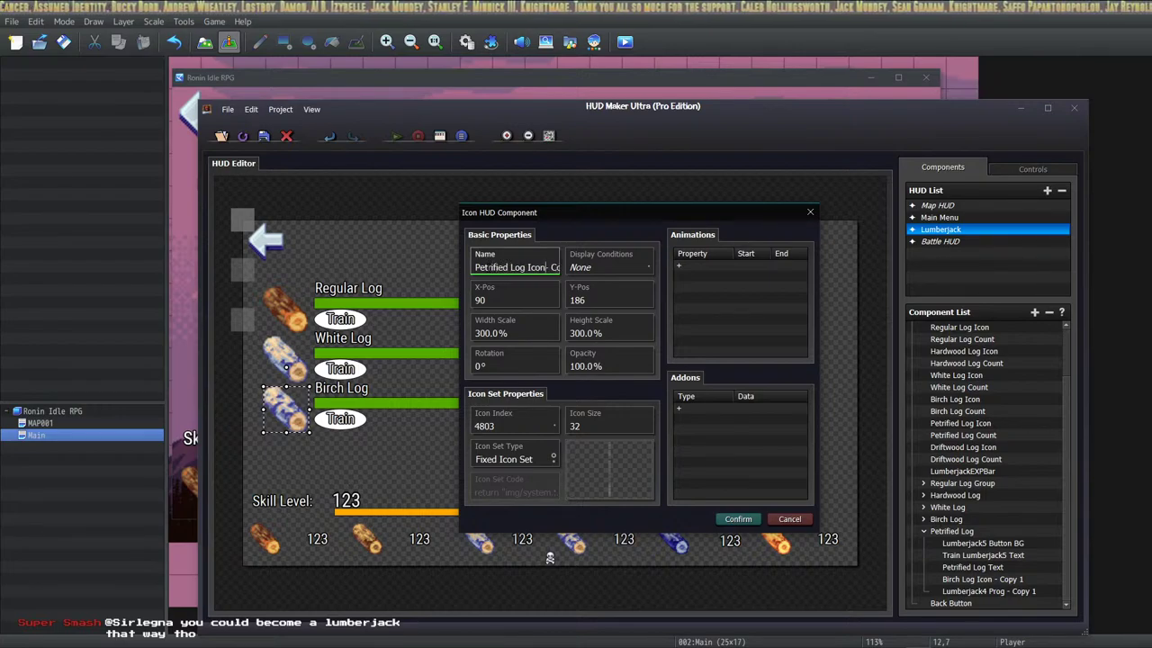
key("BackSpace")
key("BackSpace")
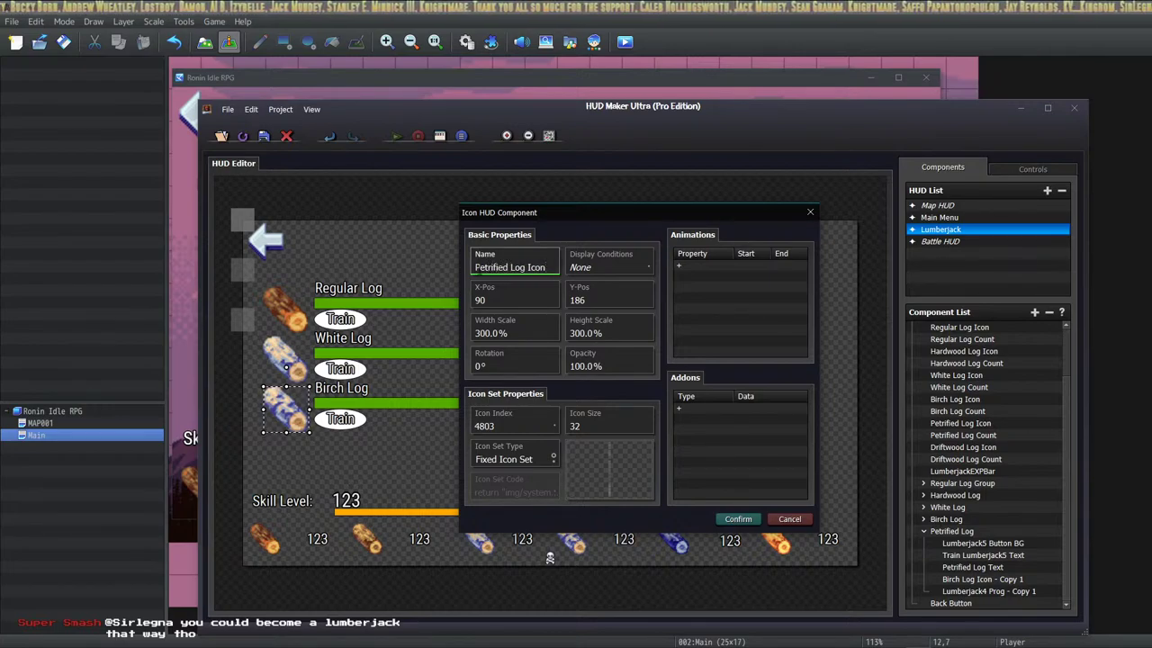
Set the Petrified Log Icon's icon index to 4804 and confirm the component's properties.
left_click(511, 425)
type("4804")
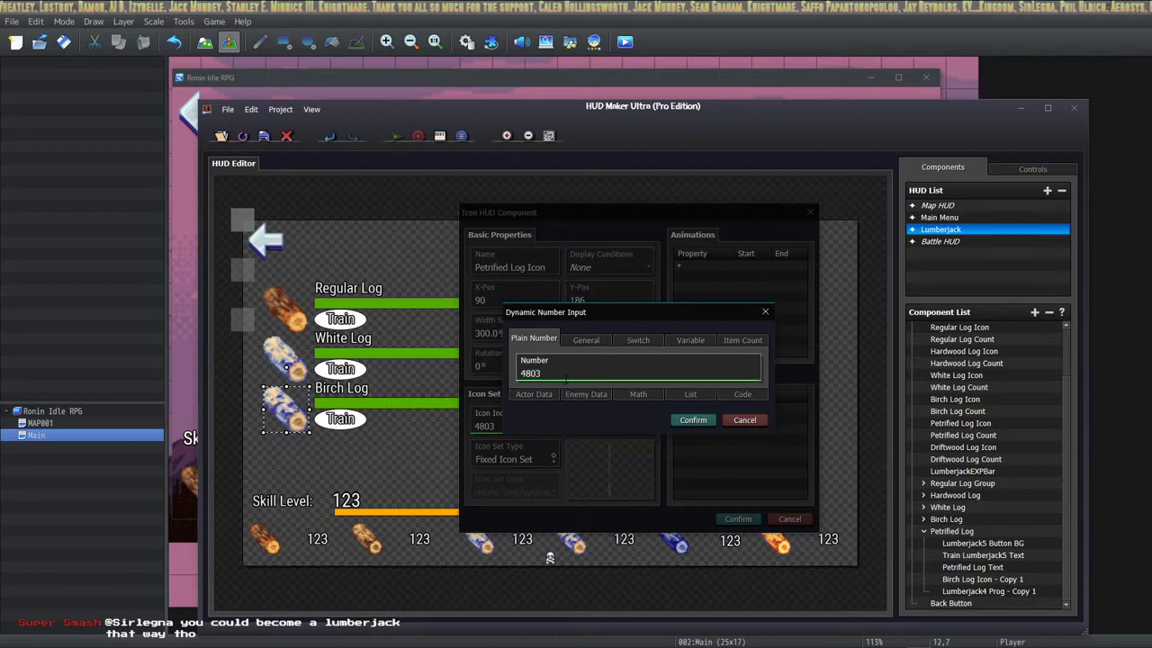
left_click(691, 421)
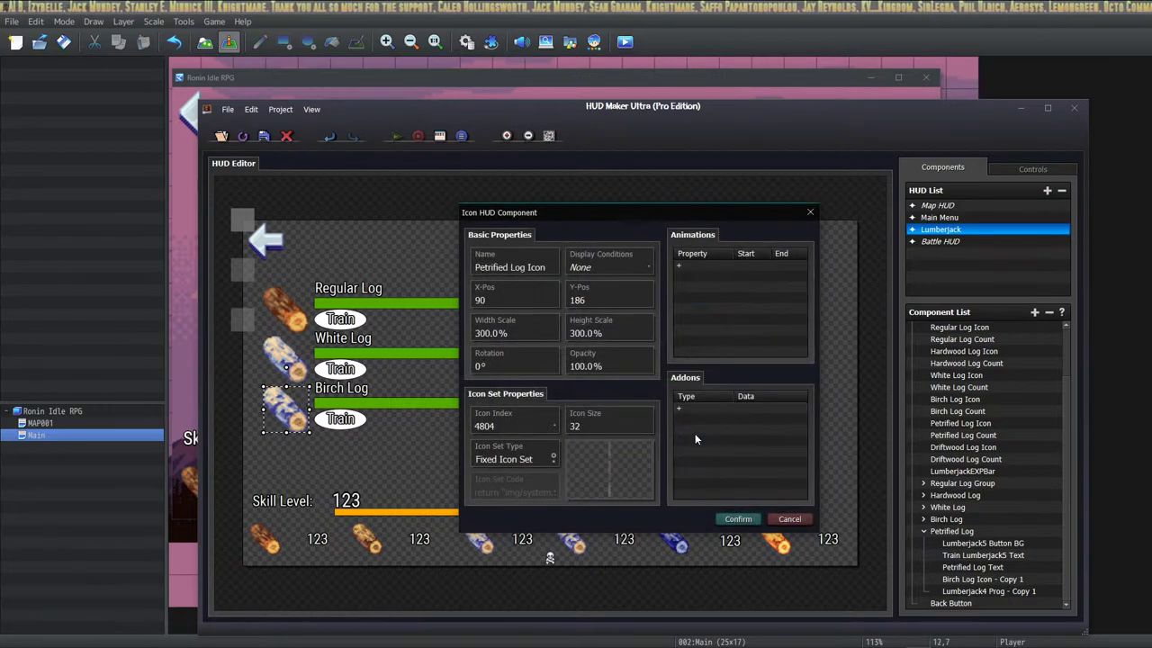
left_click(736, 518)
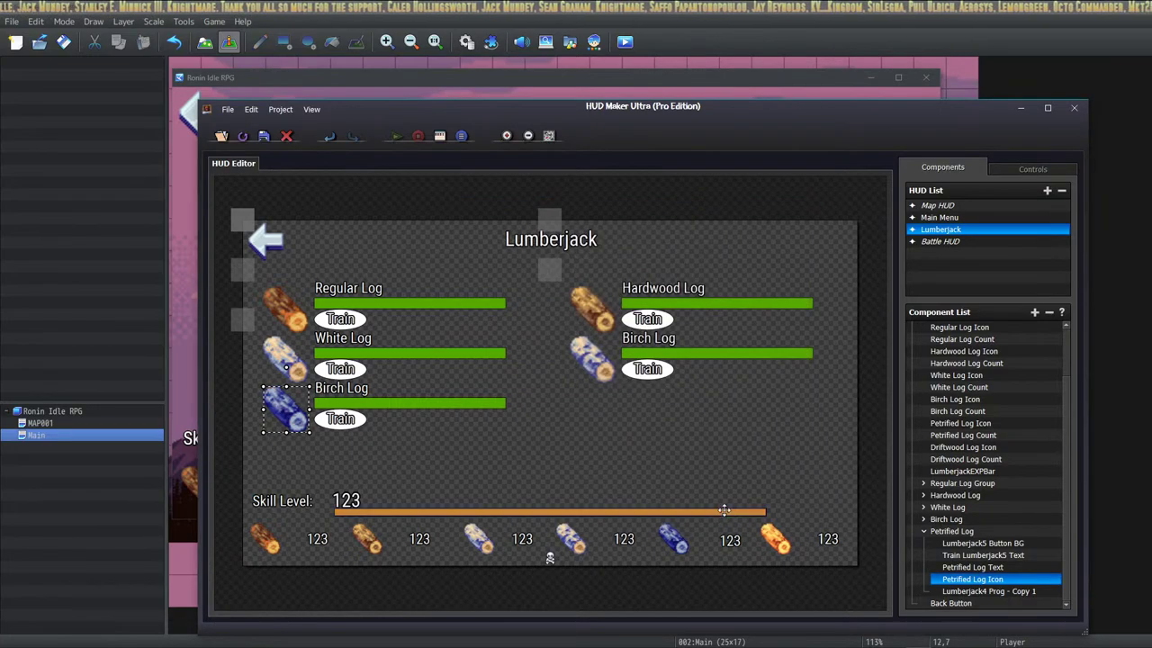
Rename the copied Lumberjack4 Prog gauge in the Petrified Log group to Lumberjack5 Prog.
double_click(988, 591)
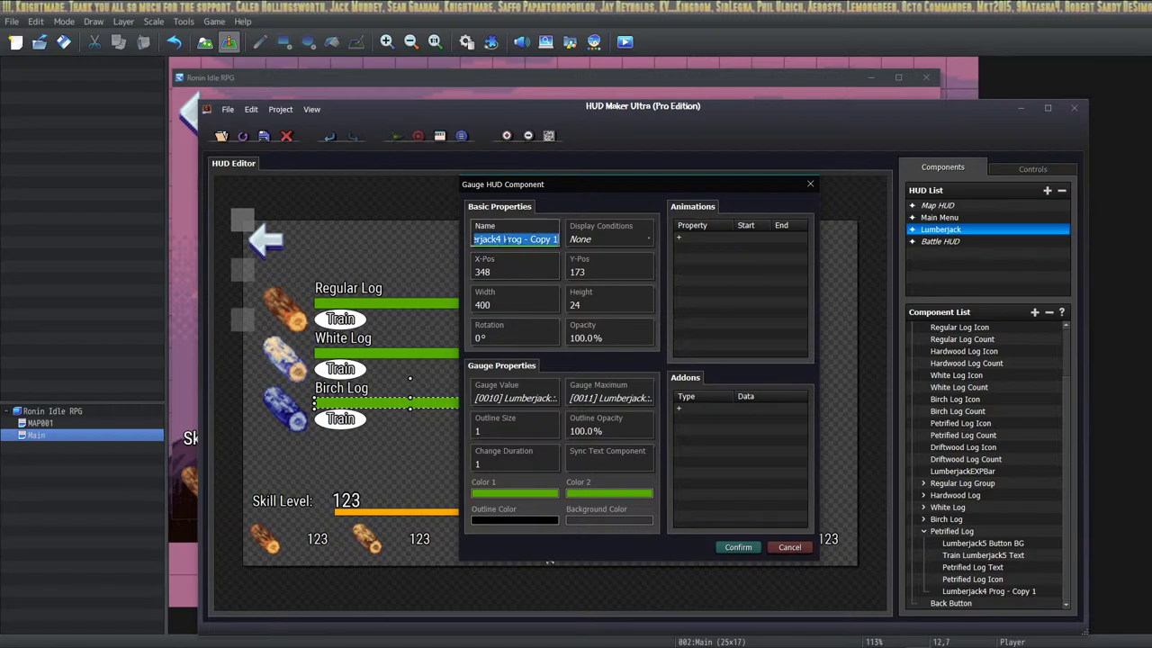
key("BackSpace")
type("5")
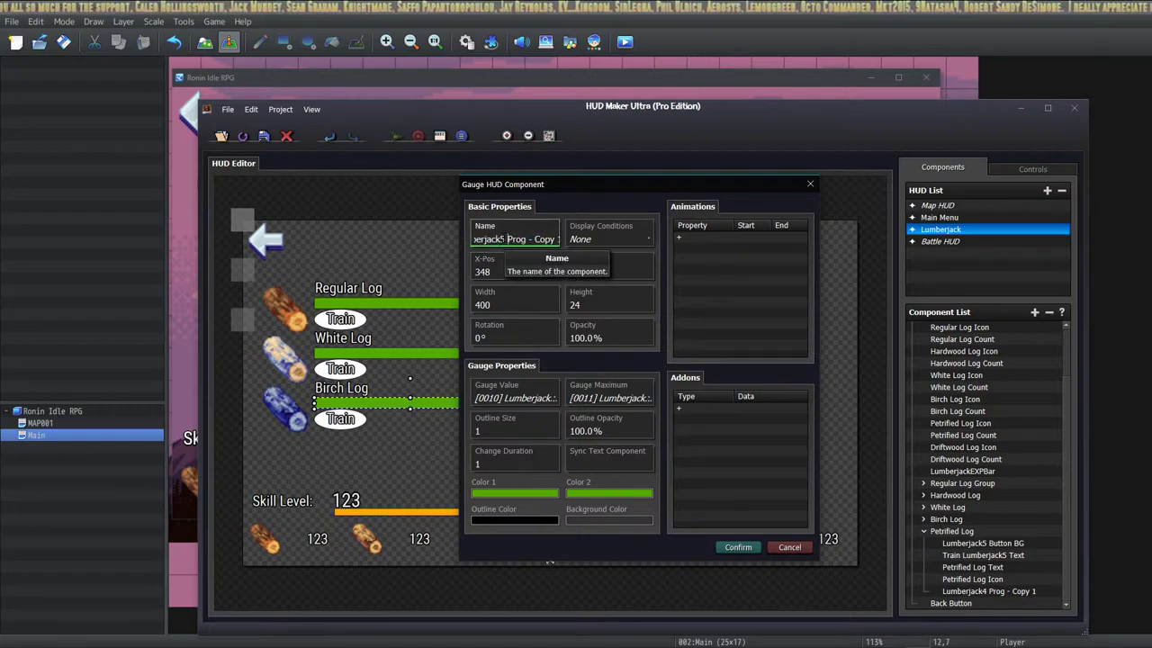
key("BackSpace")
key("BackSpace")
key("BackSpace")
key("BackSpace")
key("BackSpace")
key("BackSpace")
key("BackSpace")
key("BackSpace")
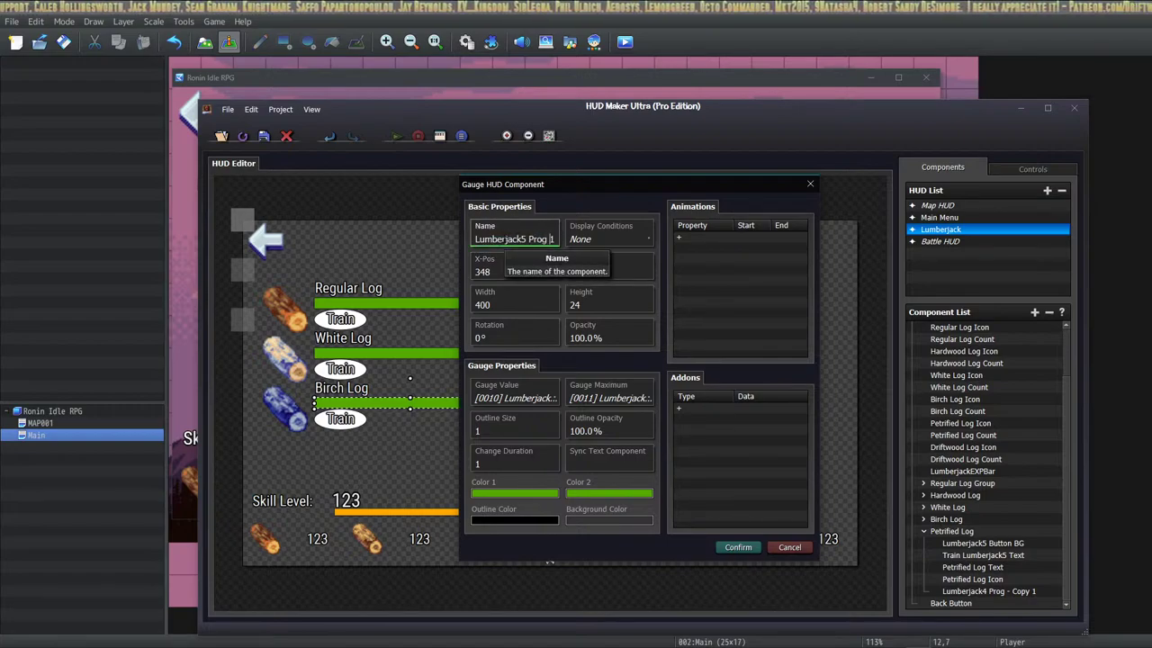
Set the Lumberjack5 Prog gauge's value to variable 0012 Lumberjack5 CurProg.
left_click(536, 396)
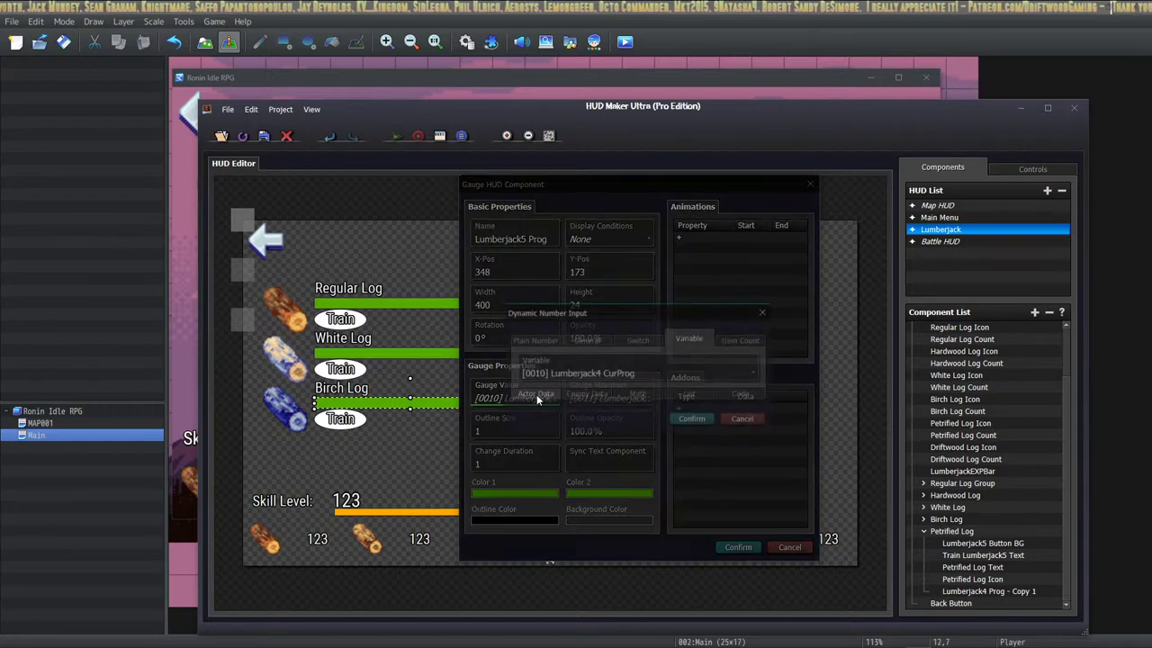
left_click(610, 381)
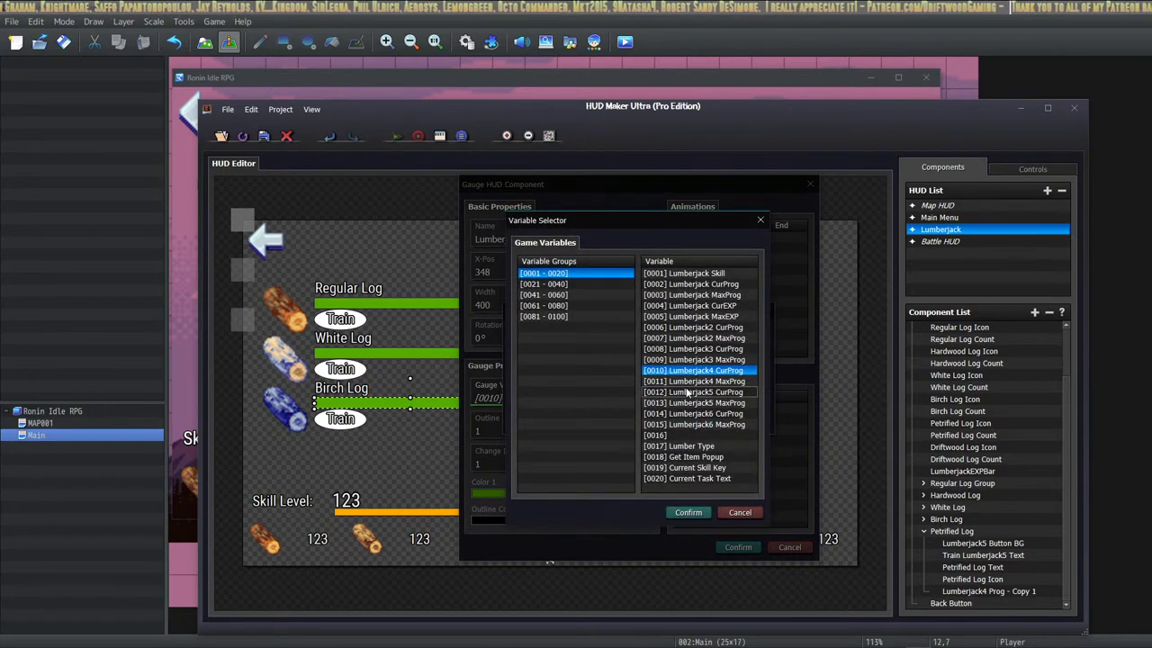
left_click(687, 391)
left_click(688, 512)
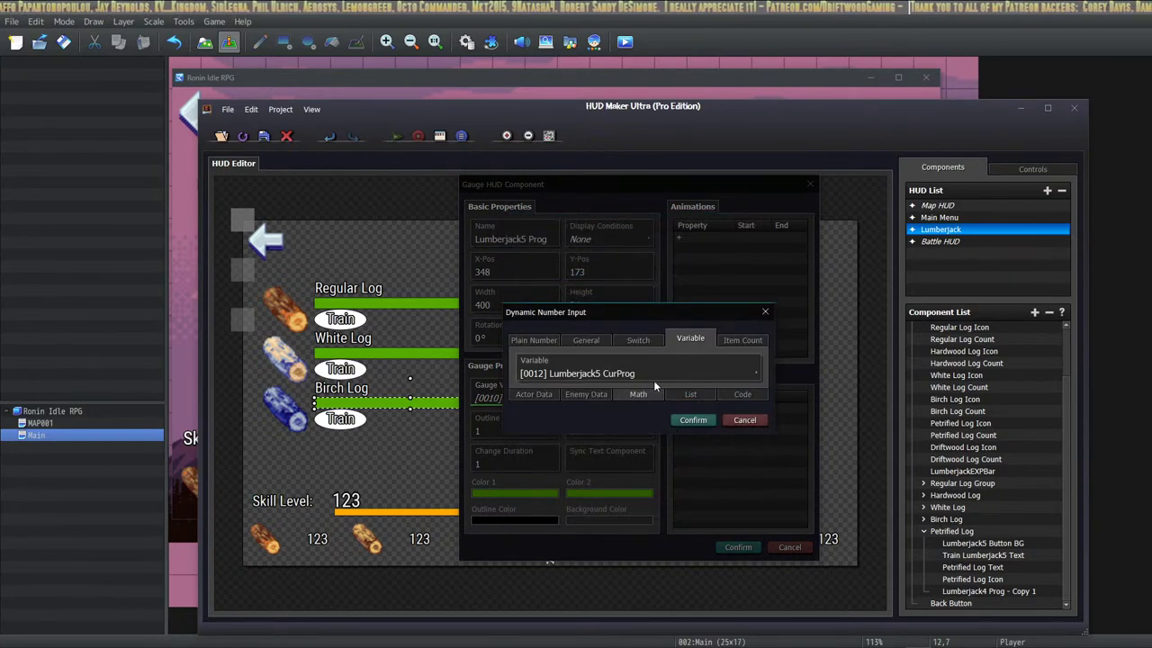
left_click(693, 420)
Set the Lumberjack5 Prog gauge's maximum to variable 0013 Lumberjack5 MaxProg and confirm the component's properties.
left_click(603, 392)
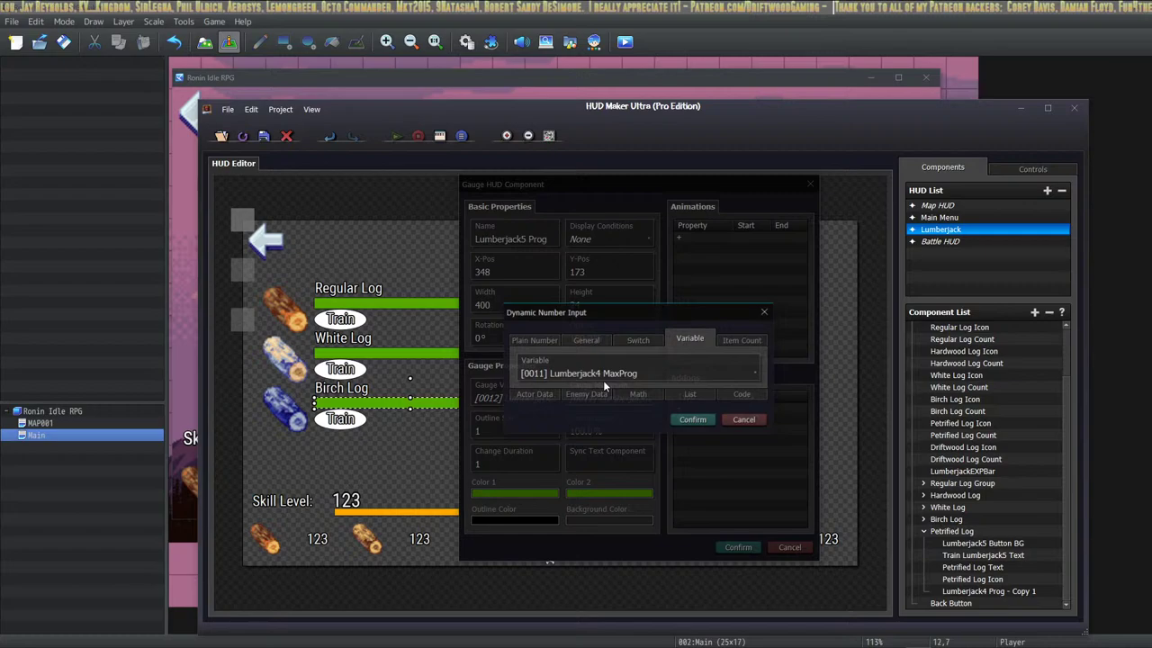
left_click(670, 370)
left_click(715, 402)
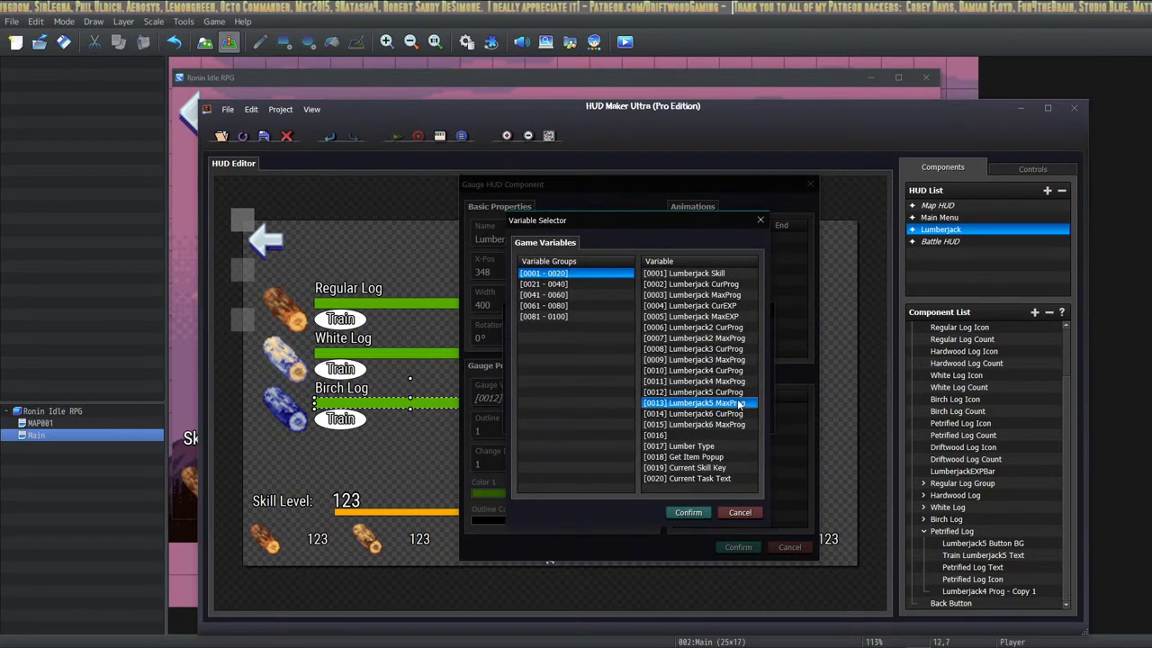
left_click(702, 512)
left_click(684, 419)
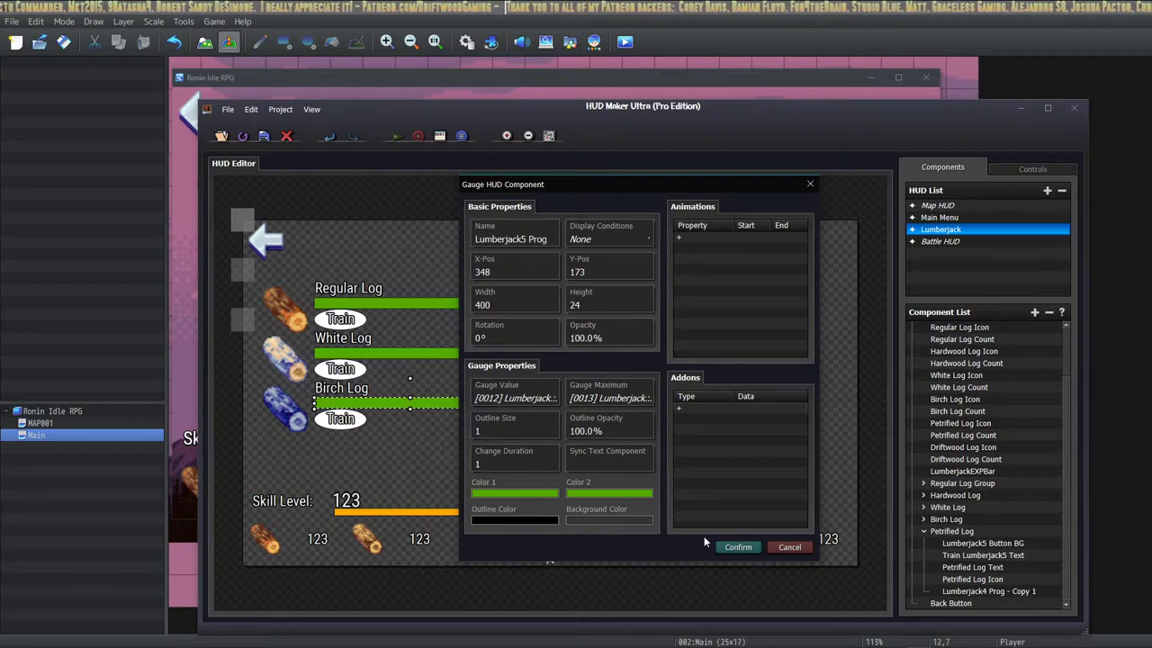
left_click(736, 546)
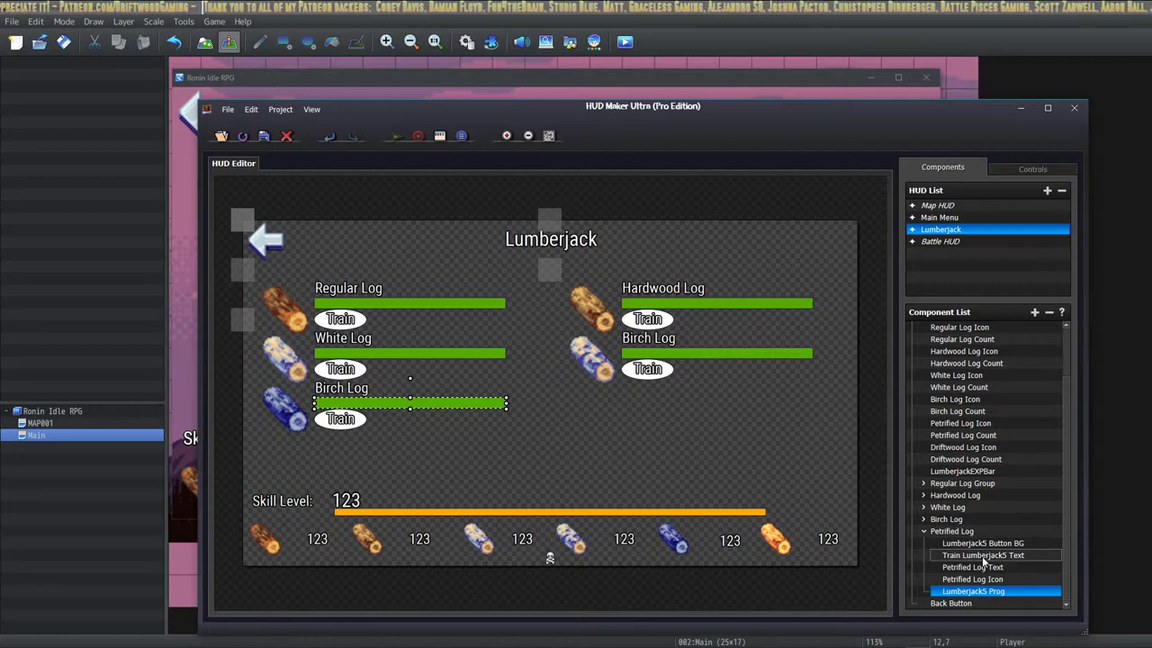
Change the displayed text of the Petrified Log Text component to Petrified Log.
double_click(983, 560)
left_click(792, 546)
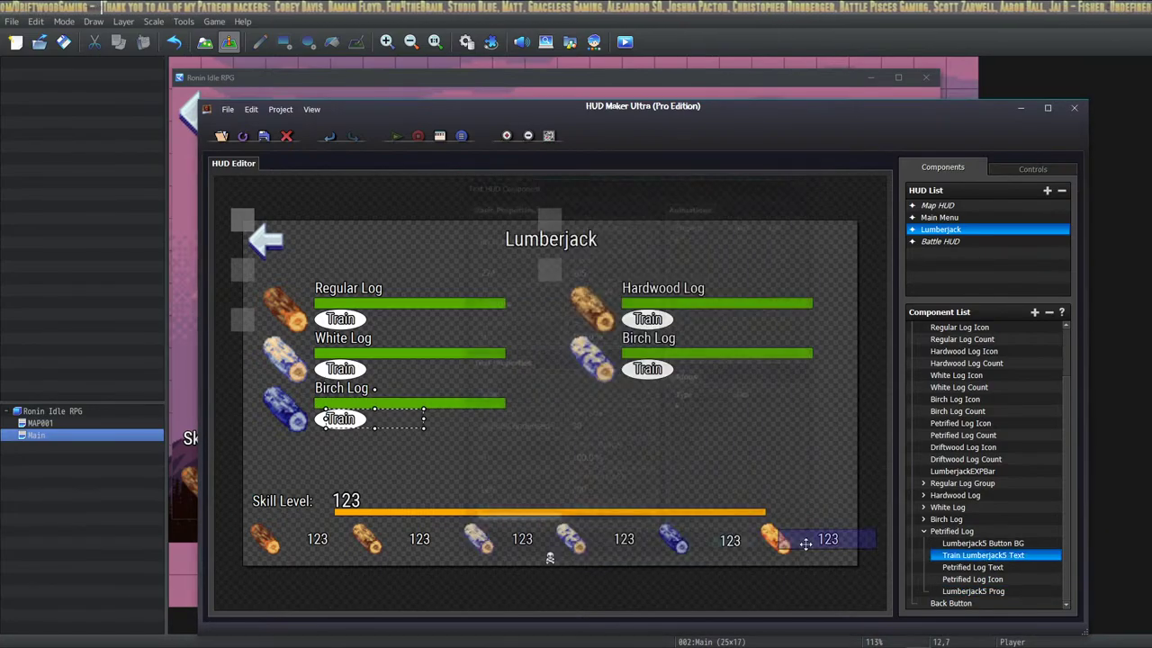
double_click(342, 388)
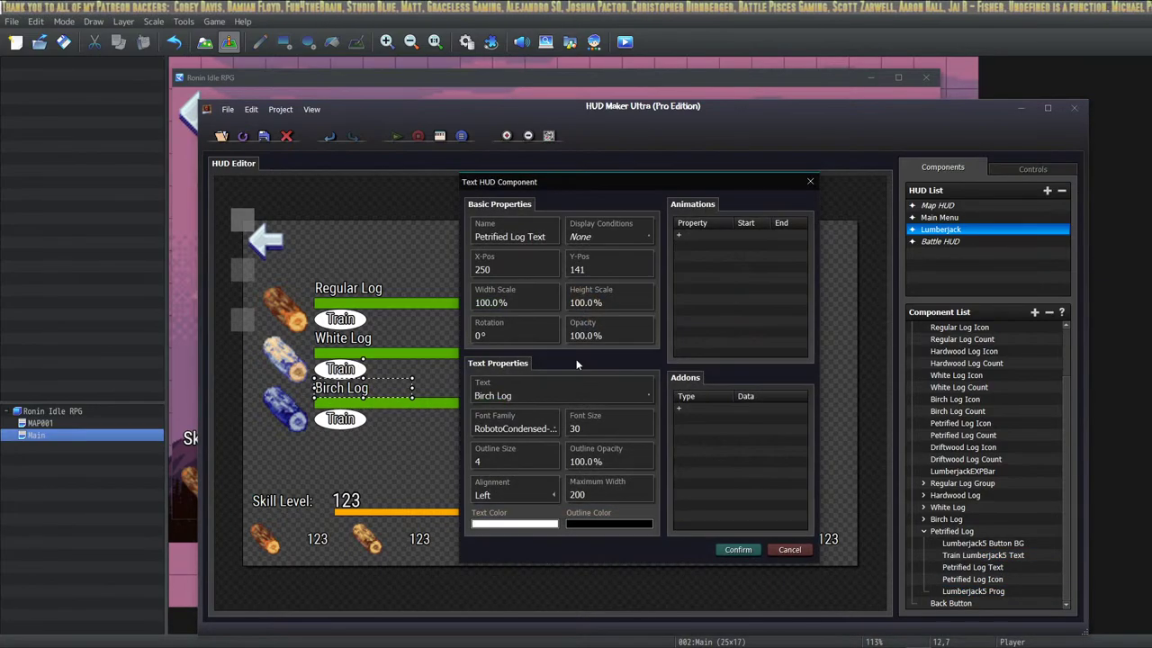
left_click(490, 395)
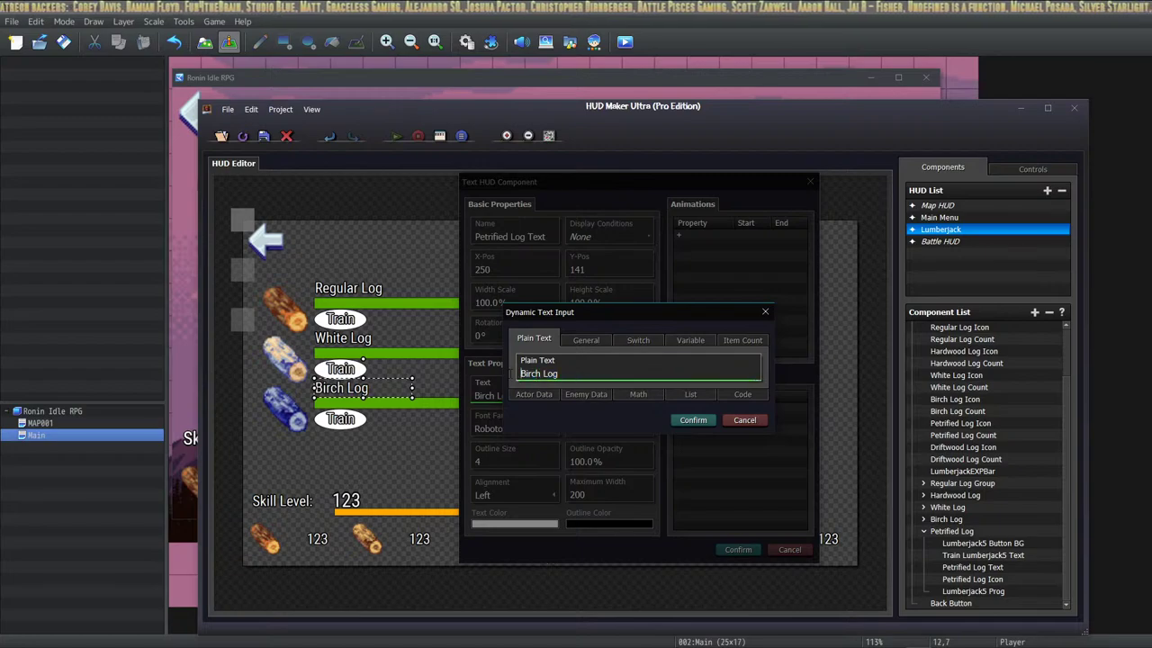
left_click_drag(542, 374, 520, 374)
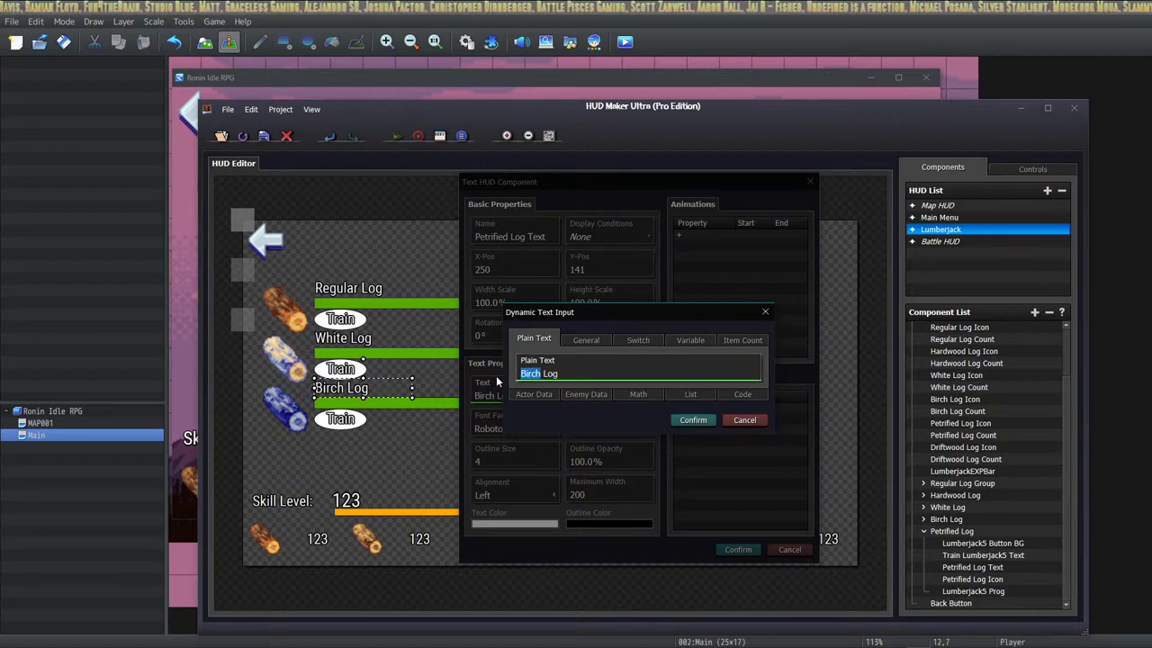
type("Petrified")
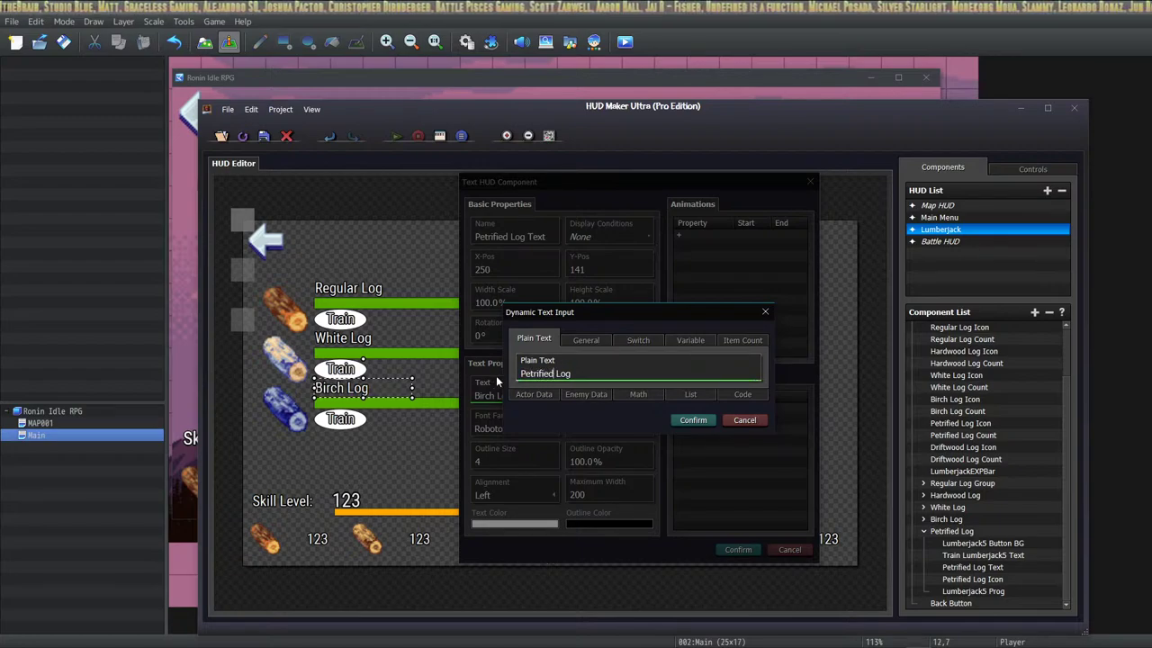
left_click(689, 420)
left_click(738, 549)
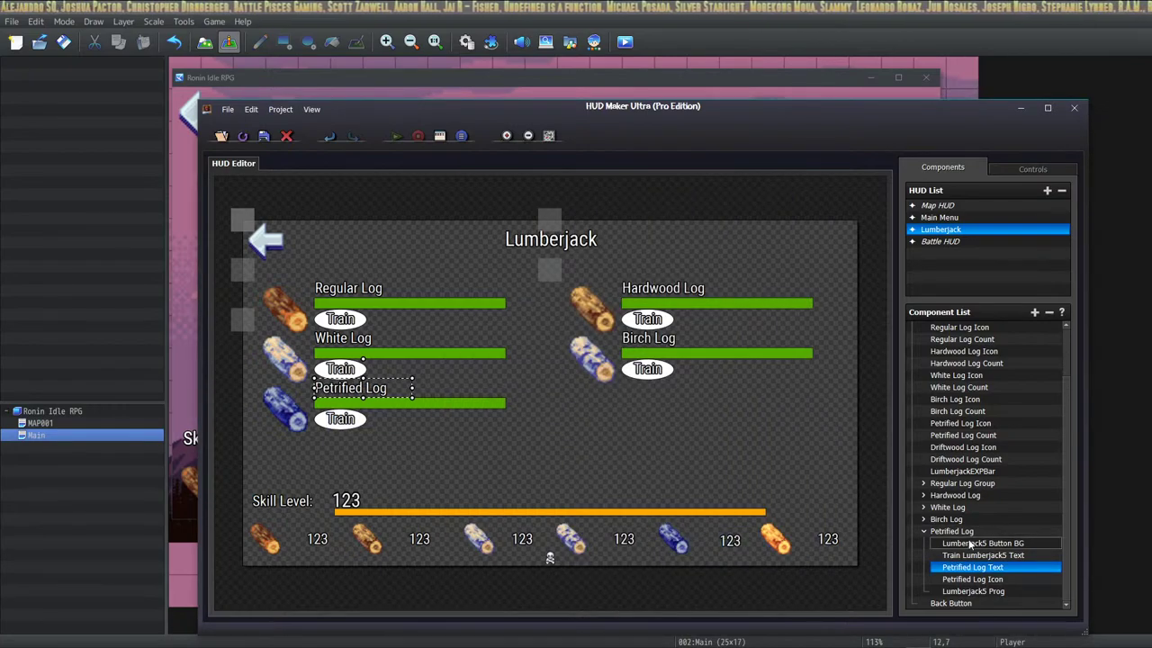
Duplicate the Petrified Log group and place the copy in the second column below Birch Log, at about X 640, Y 207.
left_click(924, 531)
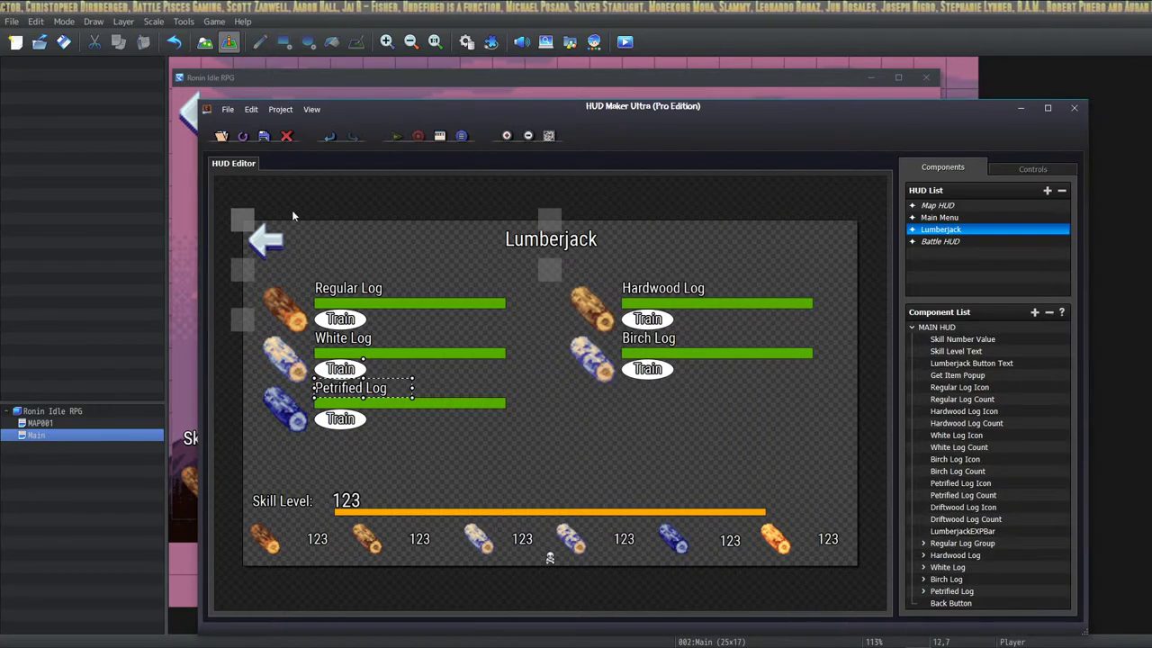
right_click(959, 594)
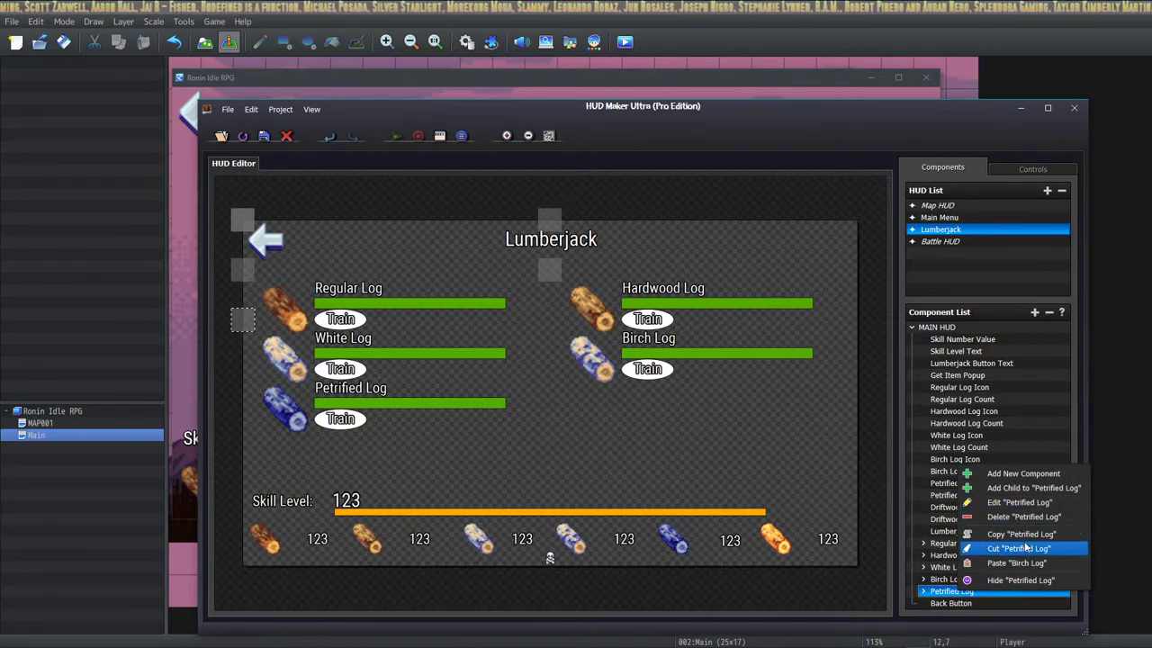
left_click(1022, 534)
right_click(556, 408)
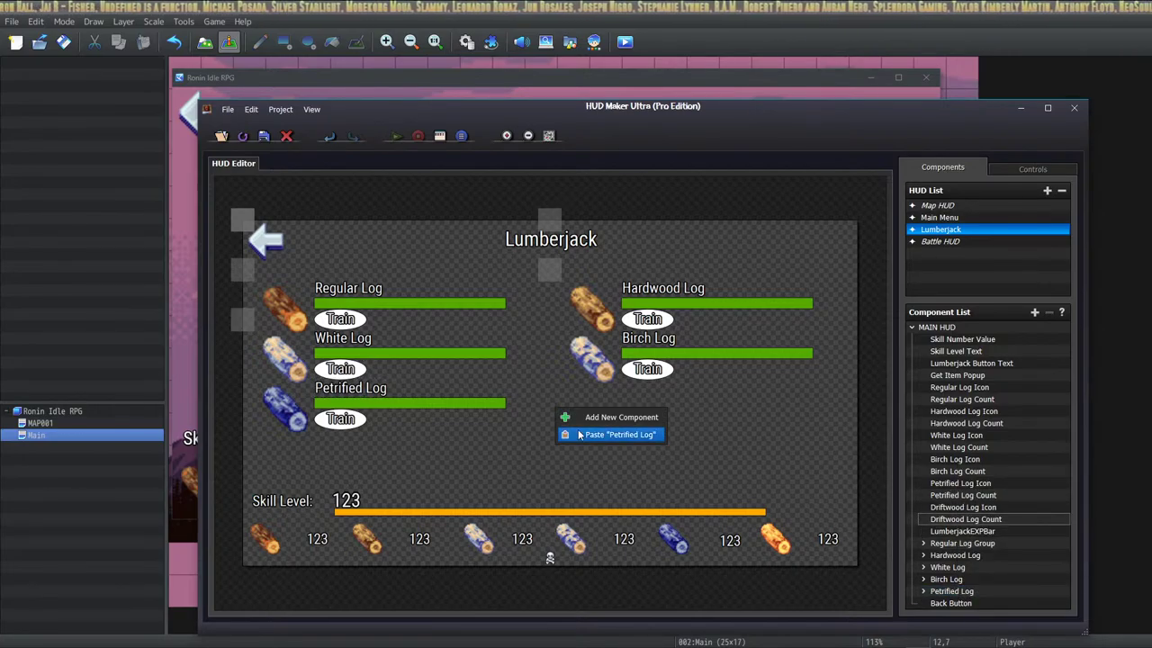
left_click(621, 434)
left_click_drag(555, 408, 550, 320)
Adjust the copied Petrified Log group's Y position to line it up with the original Petrified Log row.
double_click(550, 319)
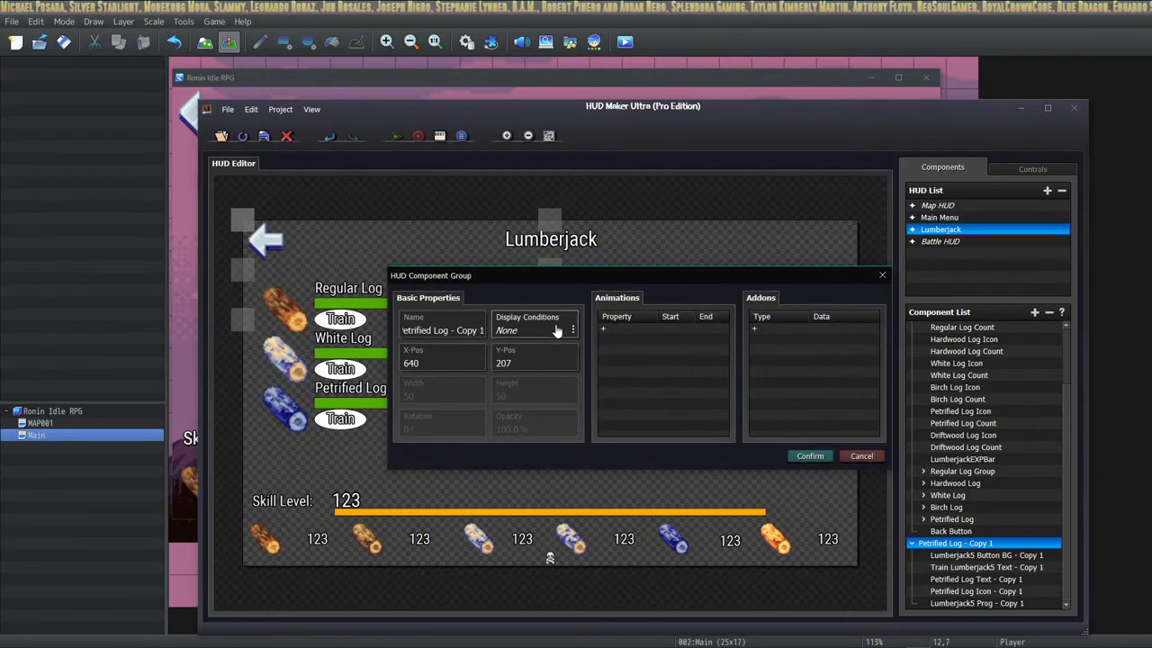
left_click(533, 360)
type("20")
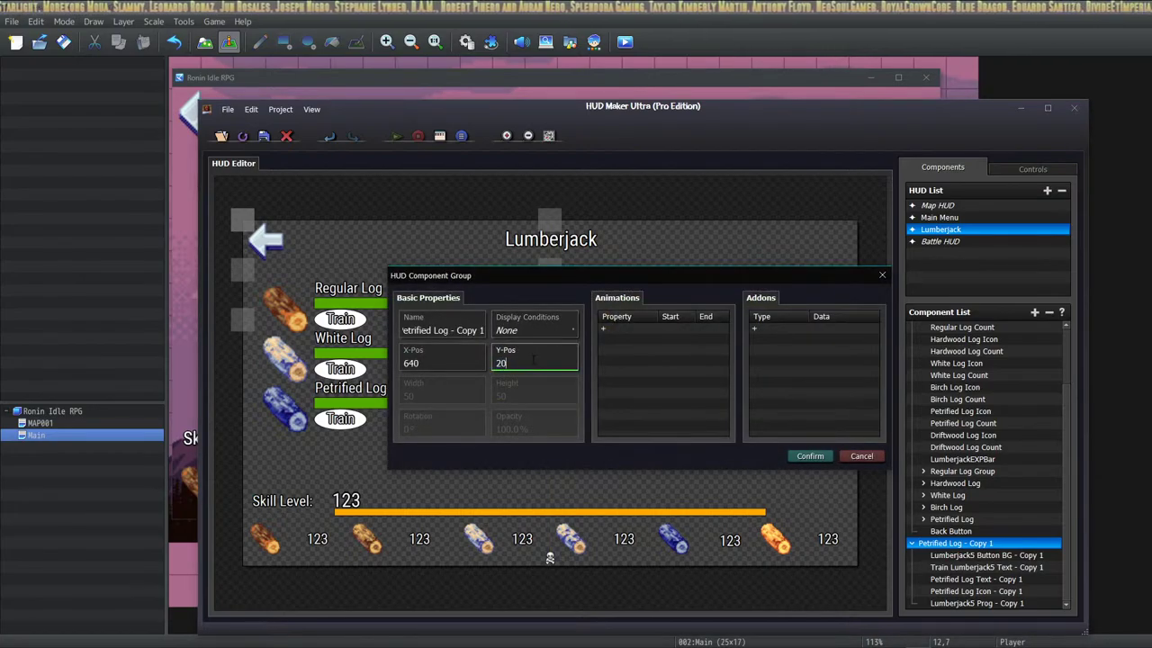
left_click(809, 456)
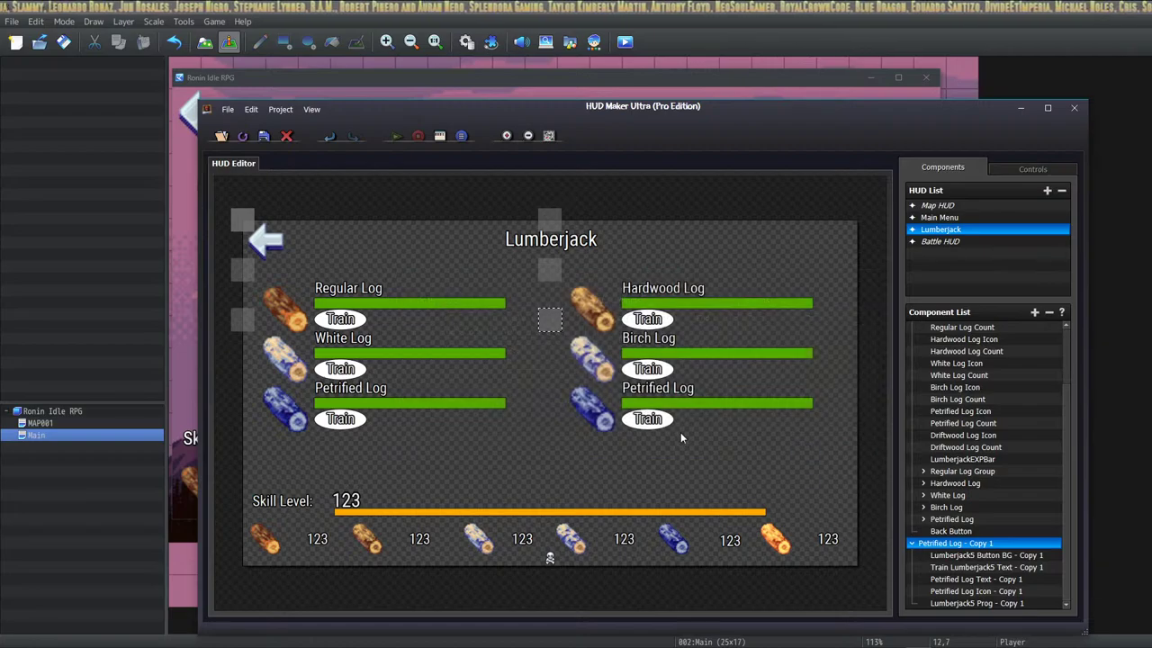
Rename the copied Petrified Log group in the second column to Driftwood Log.
right_click(966, 543)
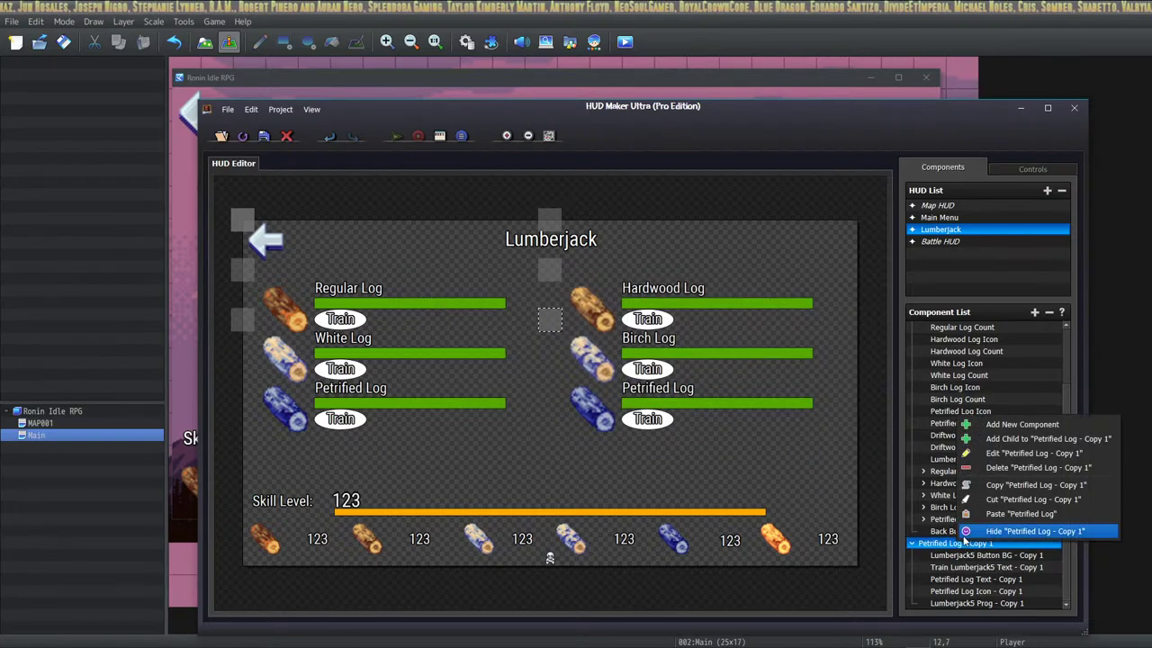
left_click(1014, 454)
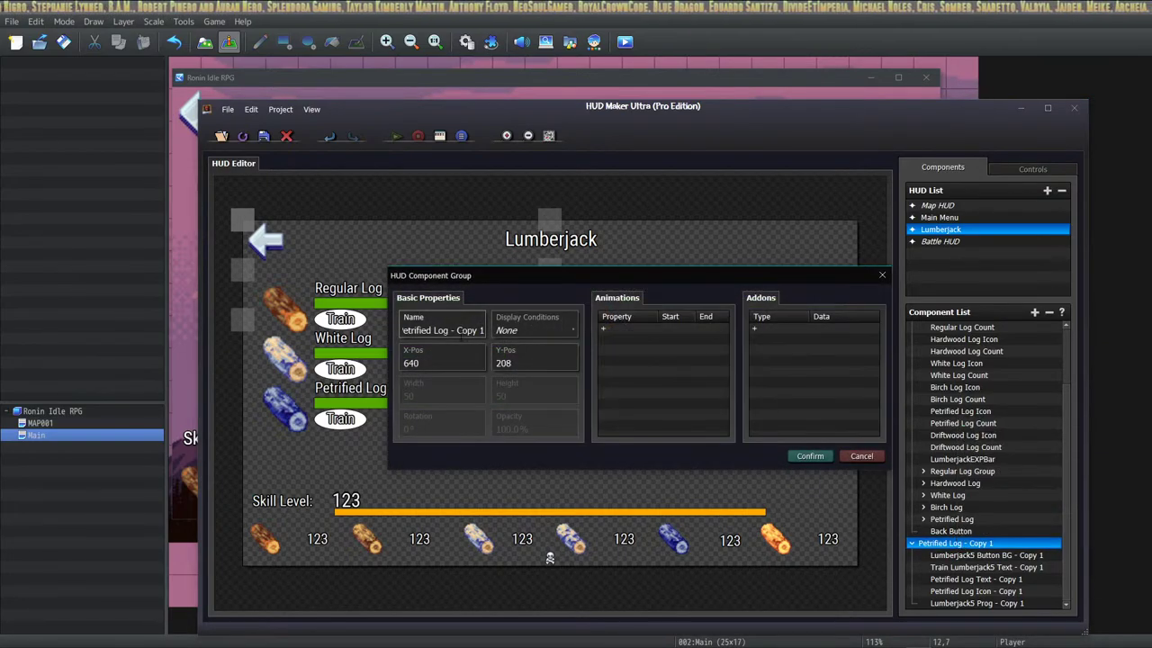
key("ctrl+shift+Left")
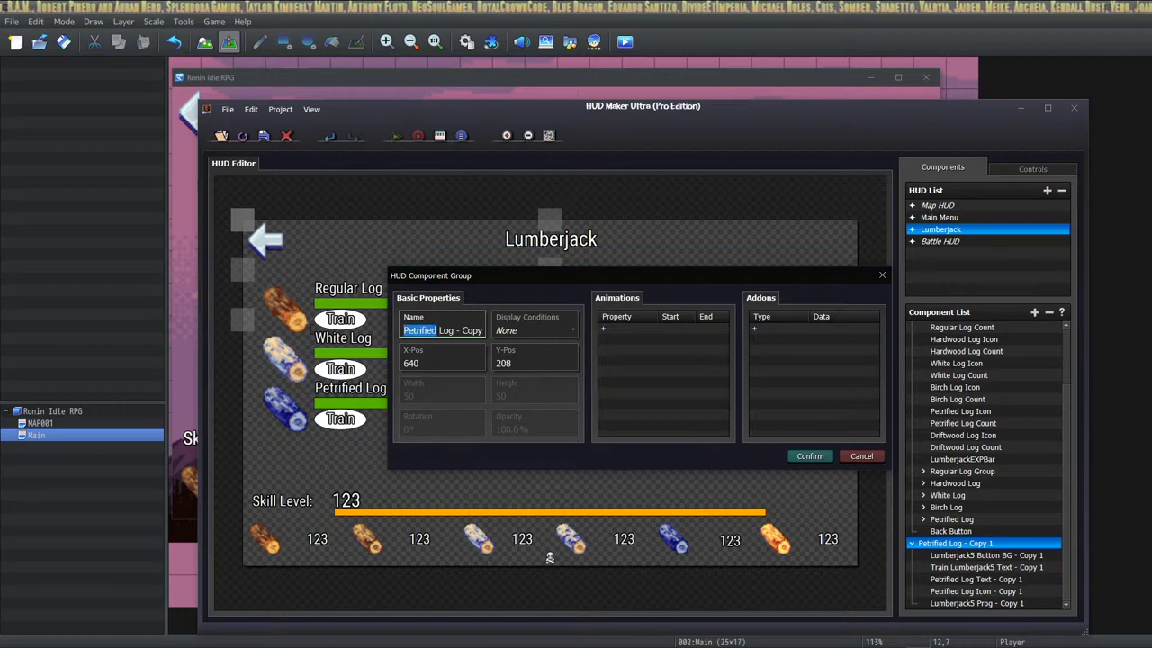
type("Drif")
type("twood")
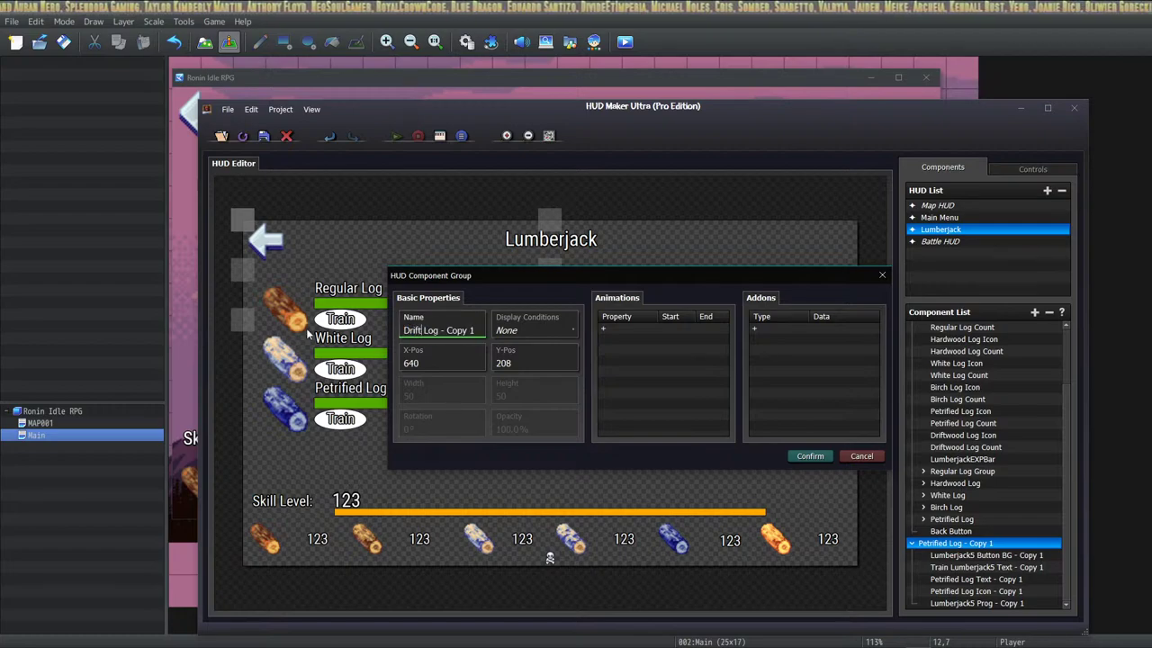
key("Delete")
key("Delete")
key("Delete")
key("Delete")
key("Delete")
key("Delete")
key("Delete")
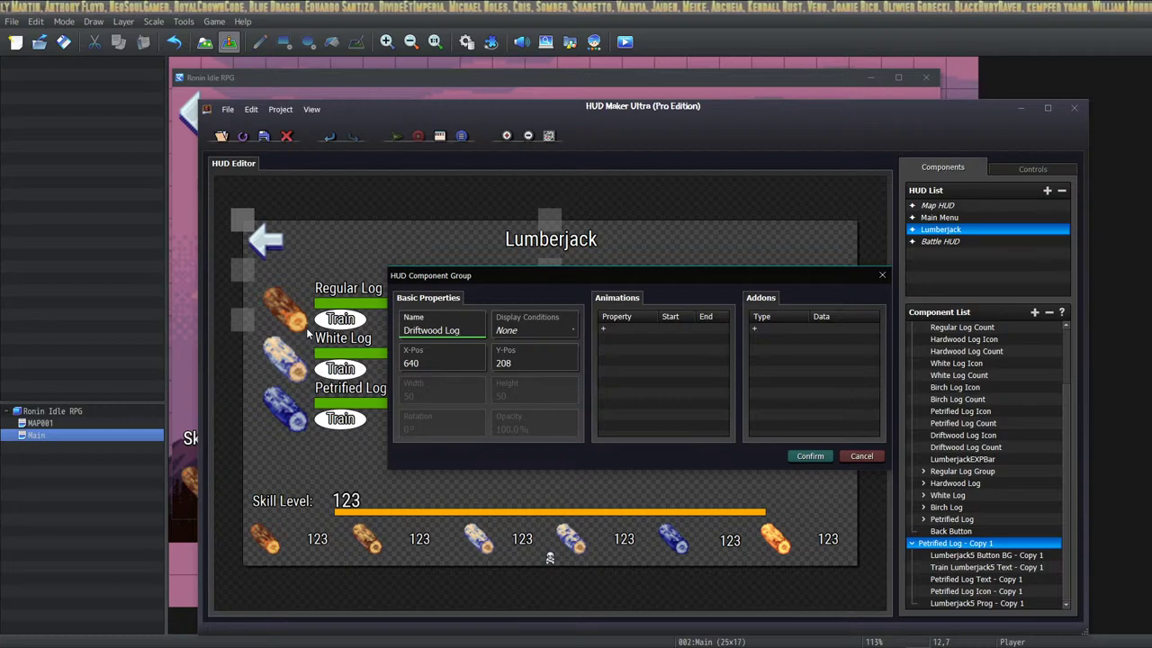
left_click(809, 456)
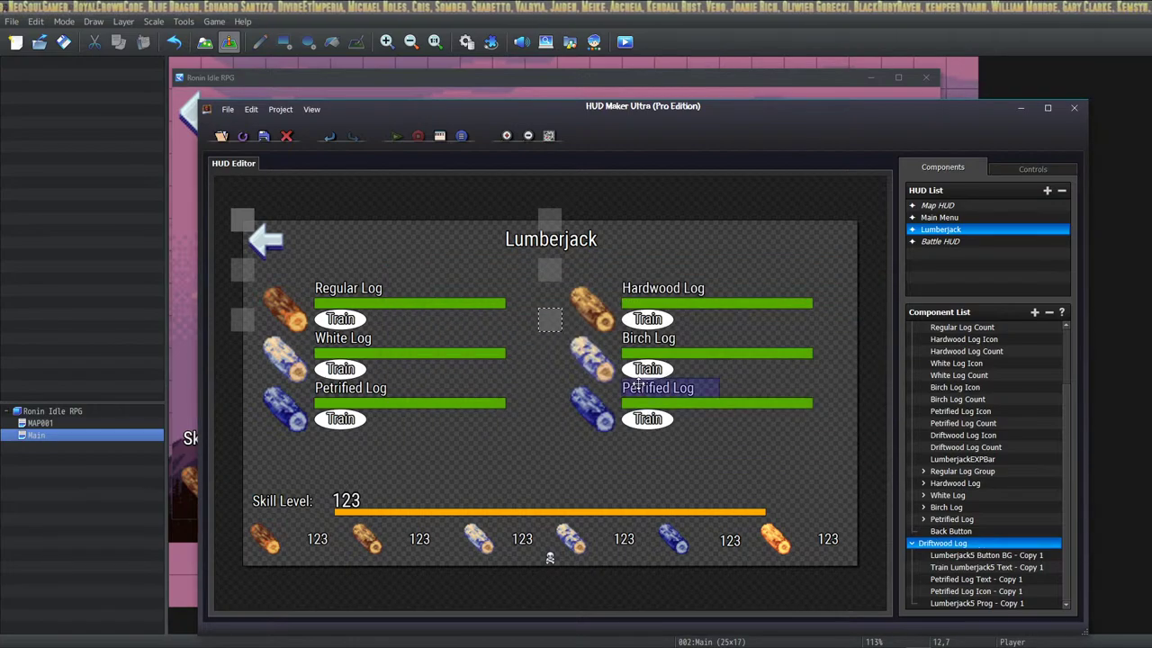
Move the Driftwood Log group between Petrified Log and Back Button in the component list and expand its children.
double_click(946, 544)
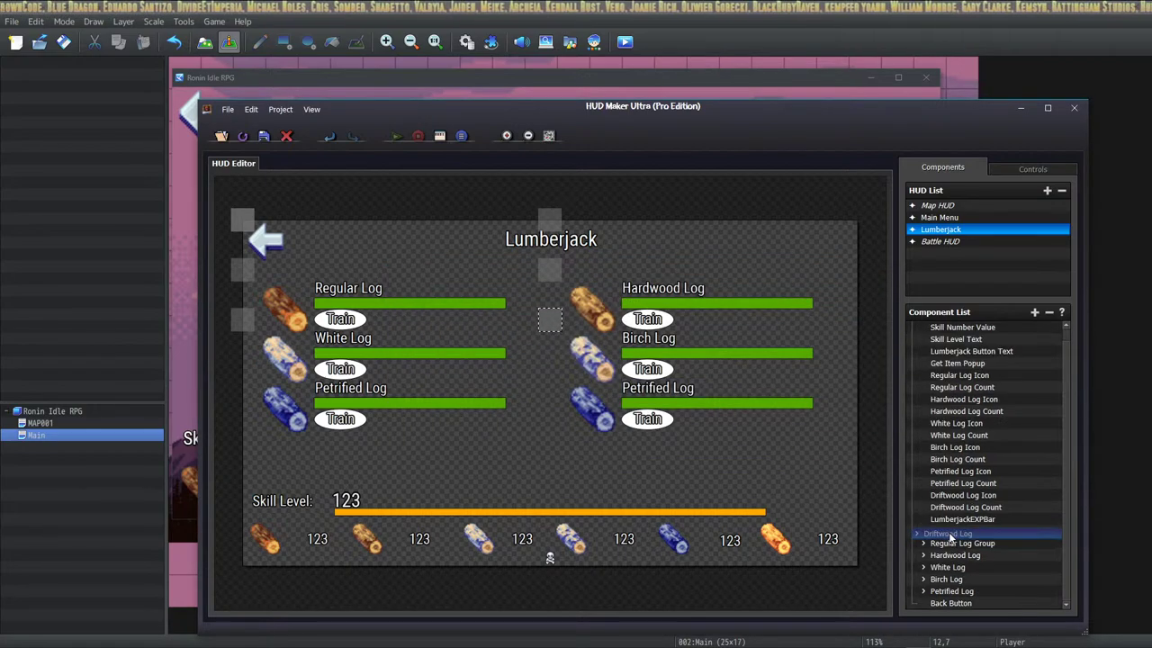
mouse_move(952, 603)
left_mouse_down()
mouse_move(957, 570)
mouse_move(959, 585)
left_mouse_up()
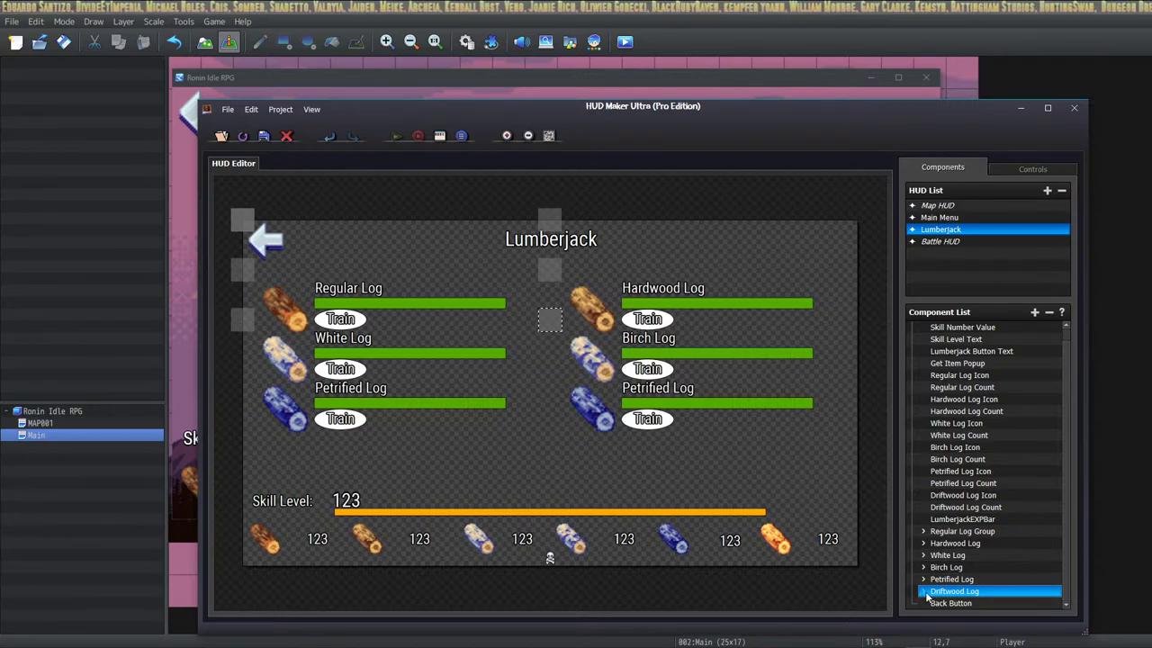
double_click(954, 590)
scroll(983, 567, "down", 2)
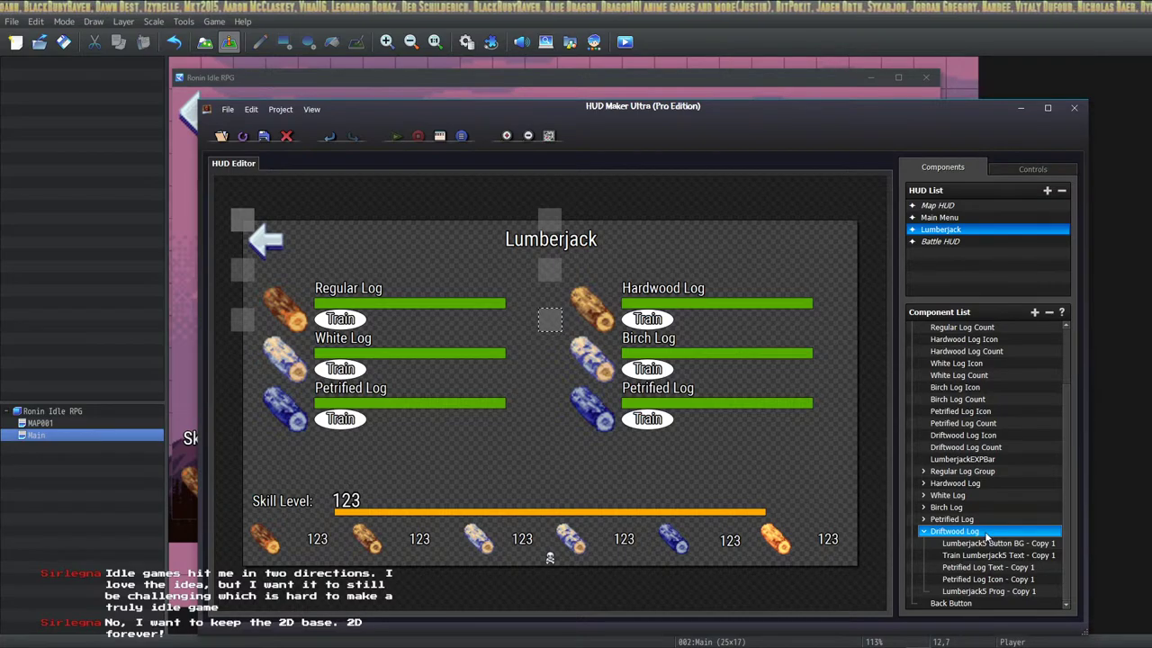
Rename the button background shape in the Driftwood Log group to Lumberjack6 Button BG.
left_click(974, 544)
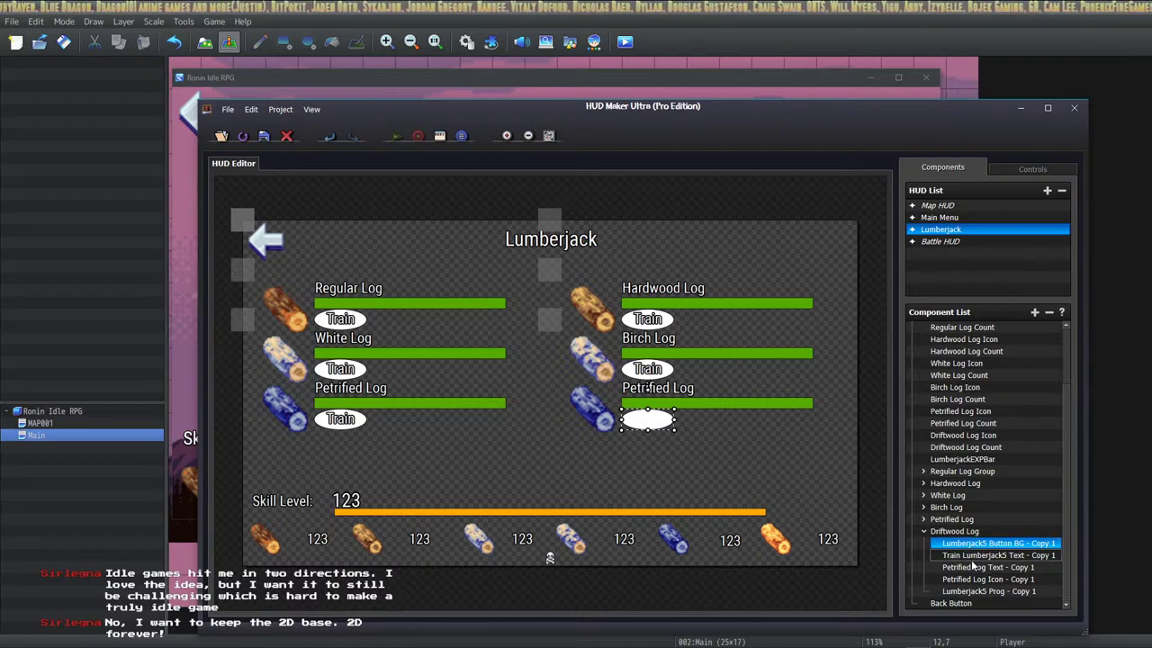
left_click(971, 556)
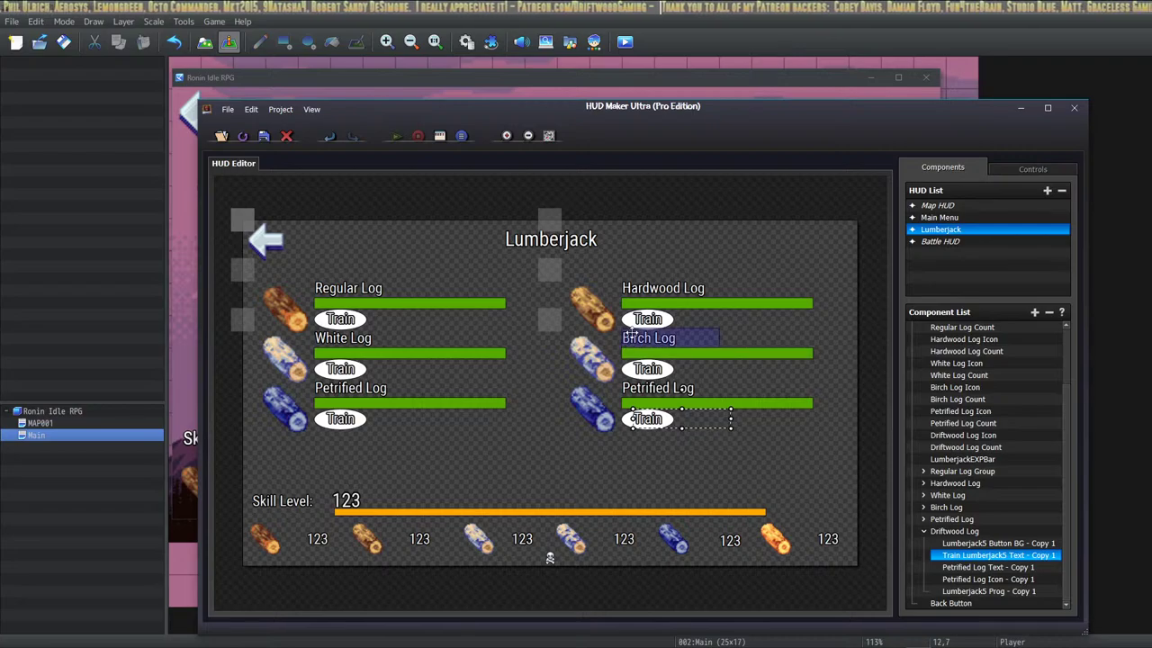
double_click(981, 544)
left_click_drag(557, 270, 474, 270)
key("Left")
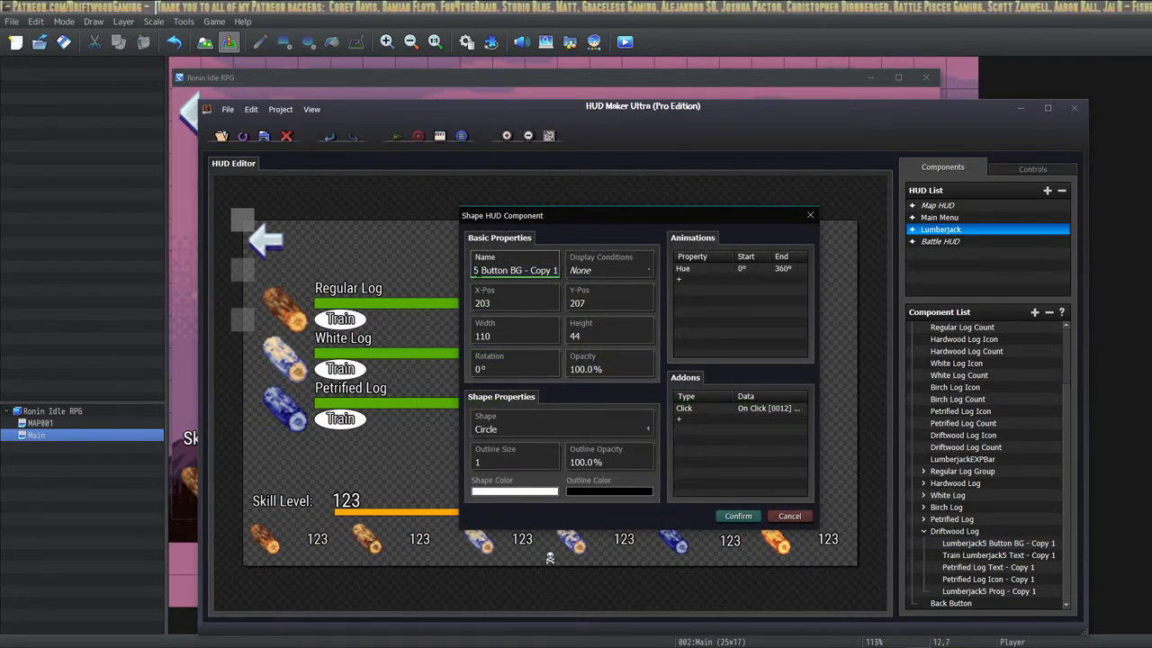
key("BackSpace")
type("6")
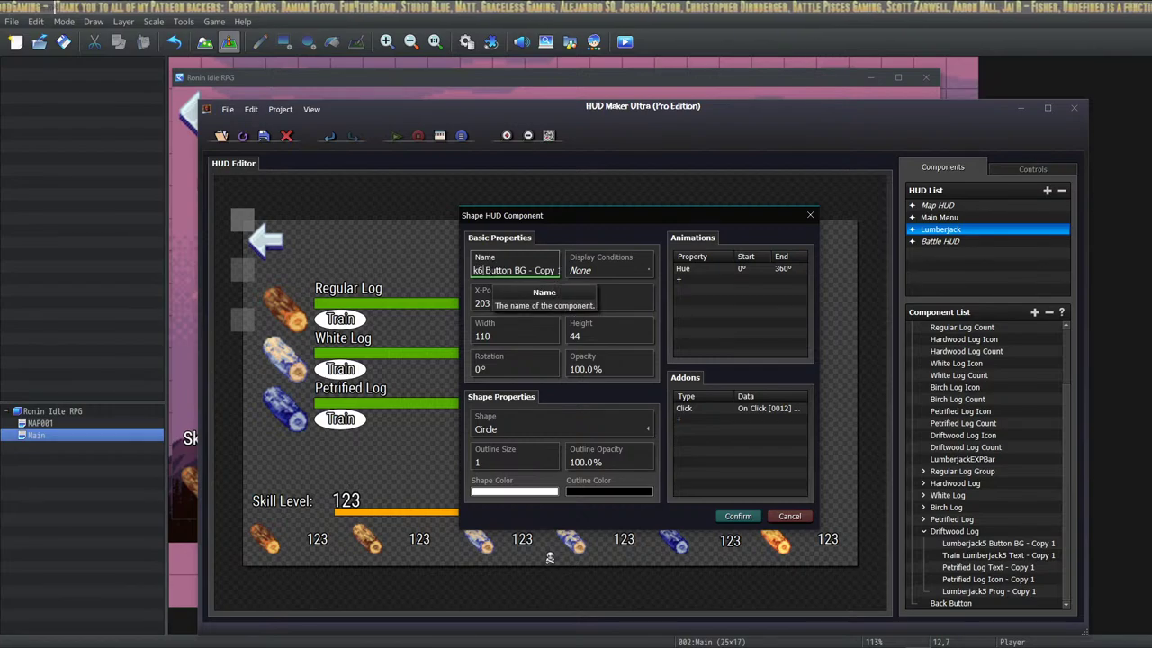
key("Delete")
key("Delete")
key("Delete")
key("Delete")
key("Delete")
key("Delete")
key("Delete")
key("Delete")
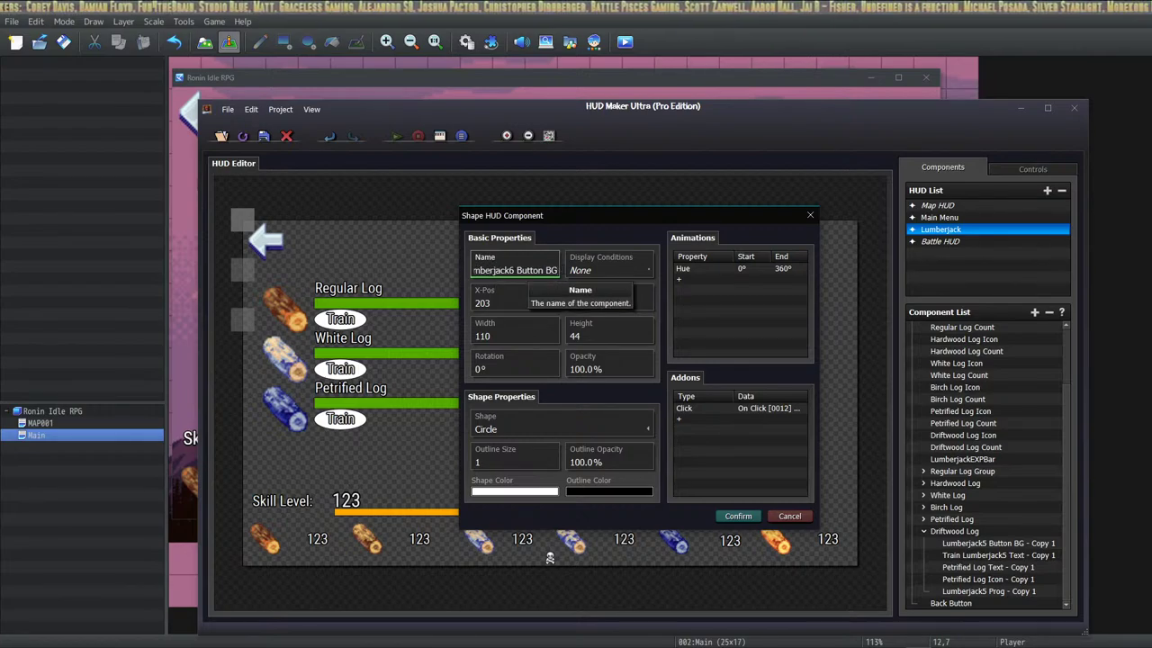
Set the click addon of Lumberjack6 Button BG to run common event 0013 Run Lumberjack6.
double_click(711, 410)
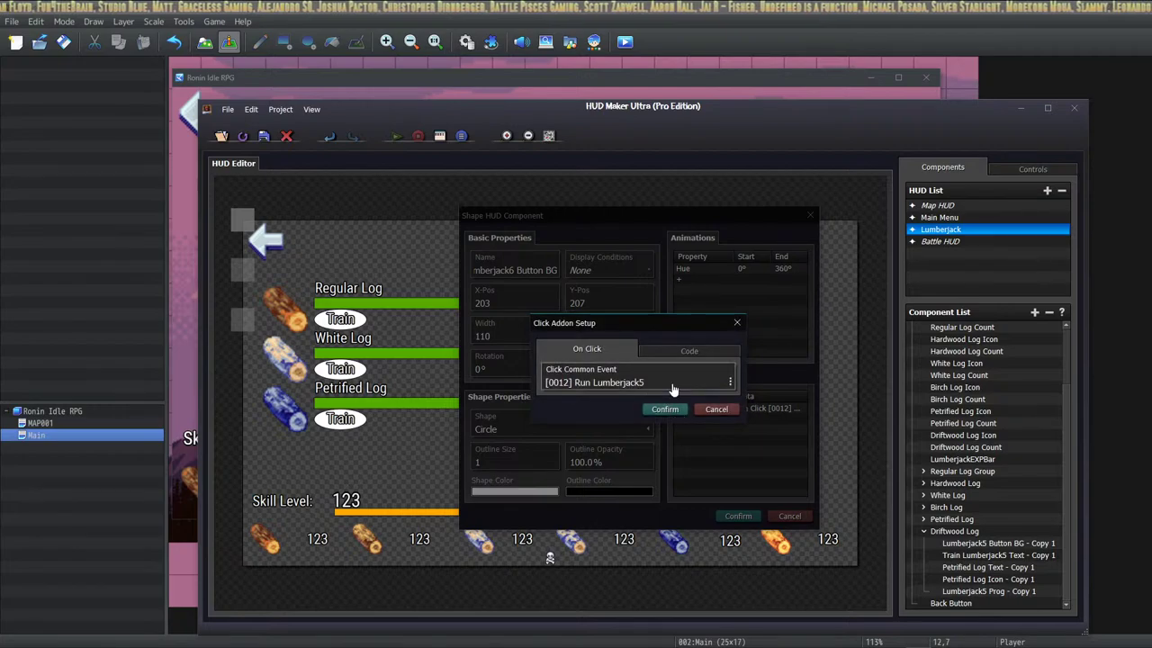
left_click(630, 382)
left_click(621, 401)
left_click(644, 511)
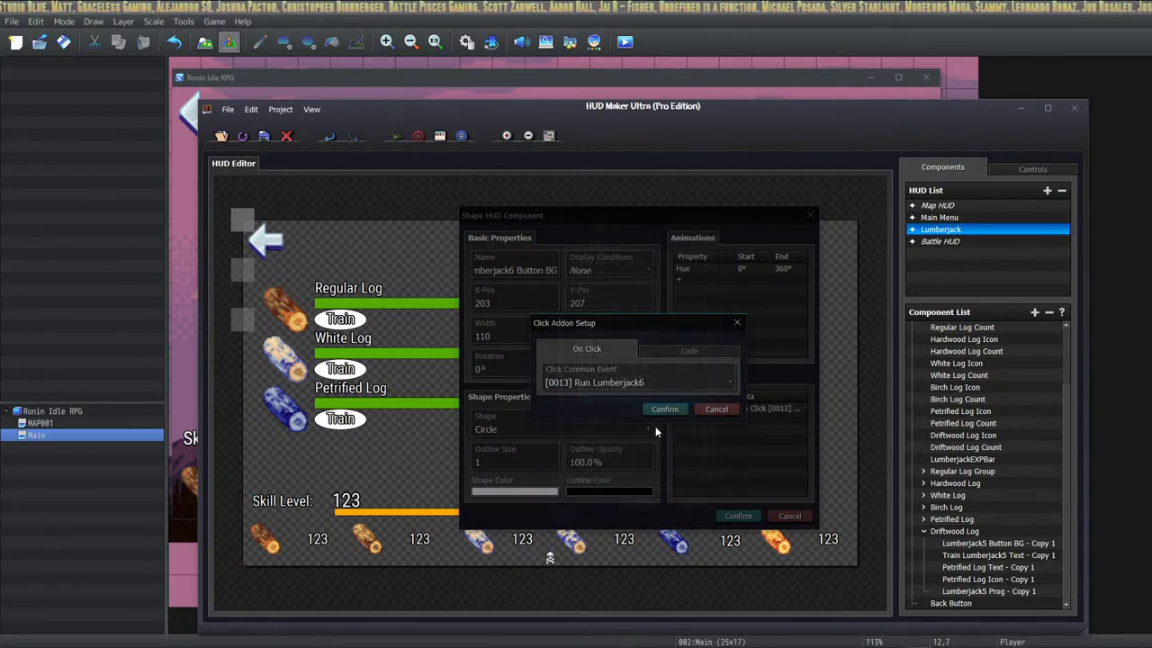
left_click(668, 412)
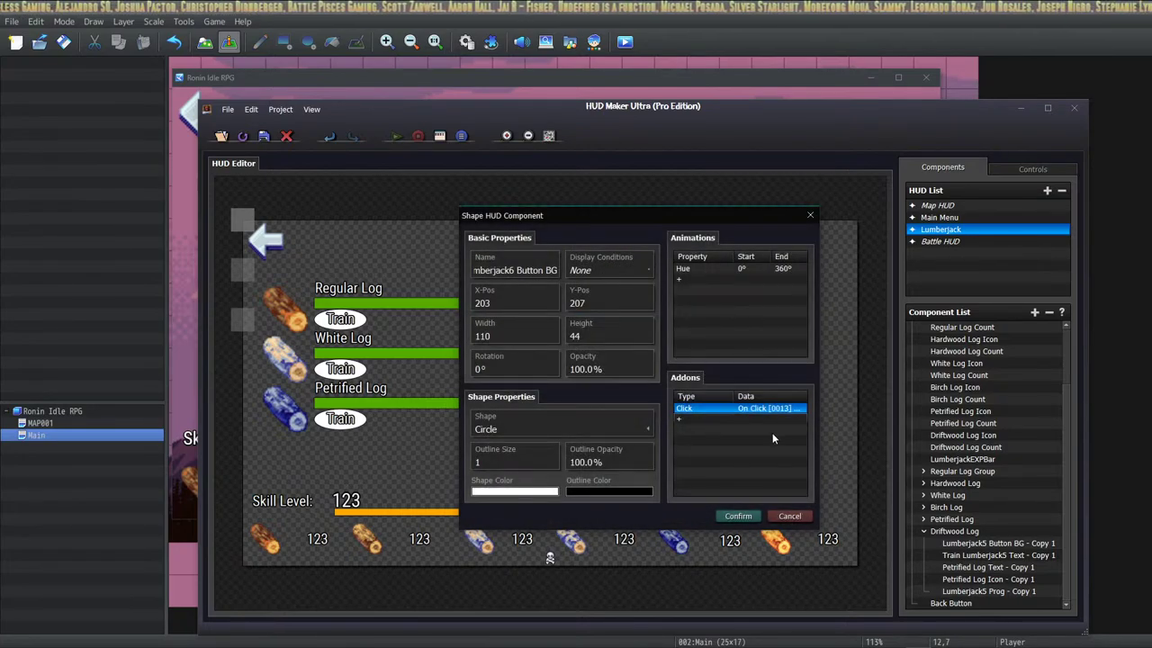
Check the Hue animation's activation switch on Lumberjack6 Button BG, delete that animation and confirm the component's properties.
double_click(749, 268)
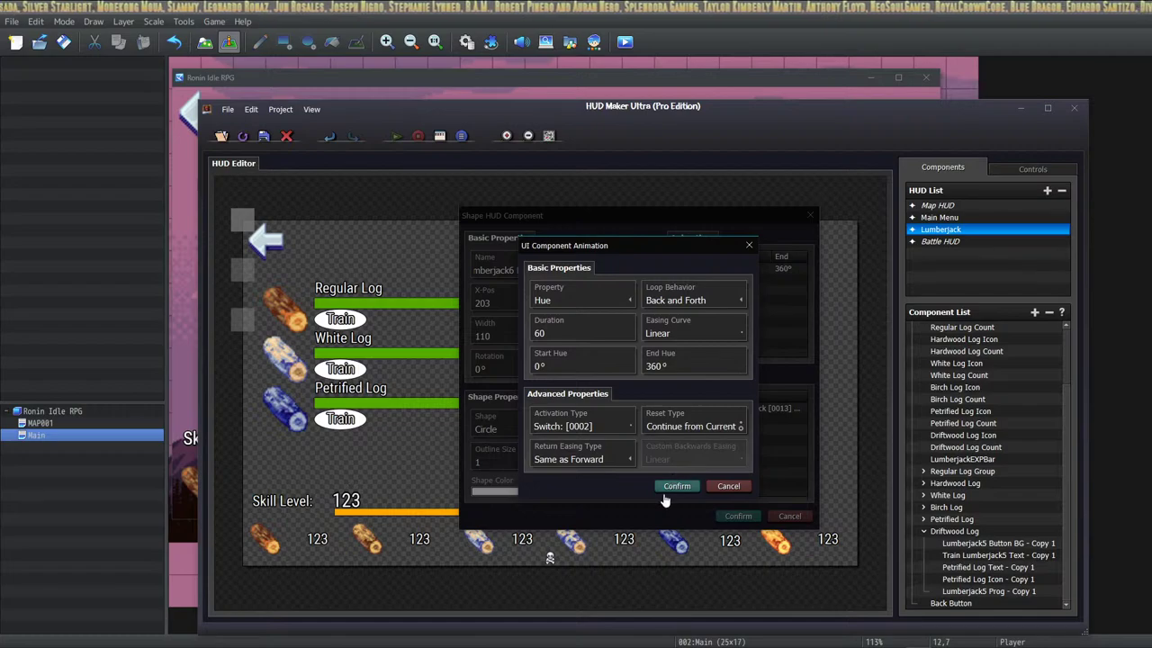
left_click(630, 428)
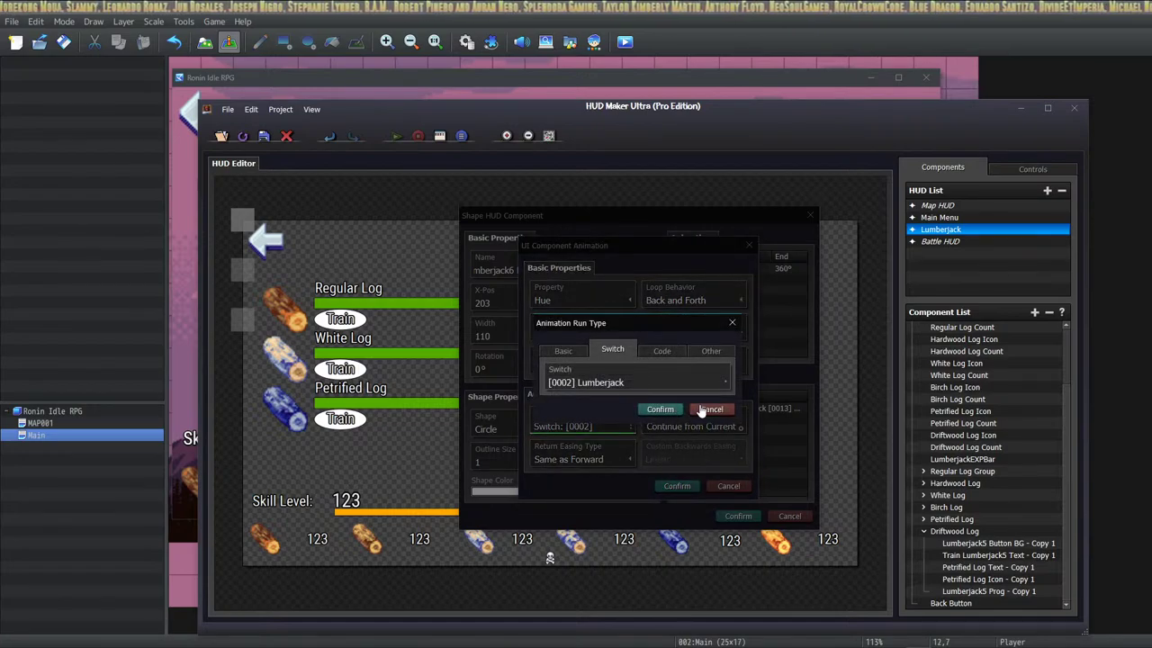
left_click(710, 410)
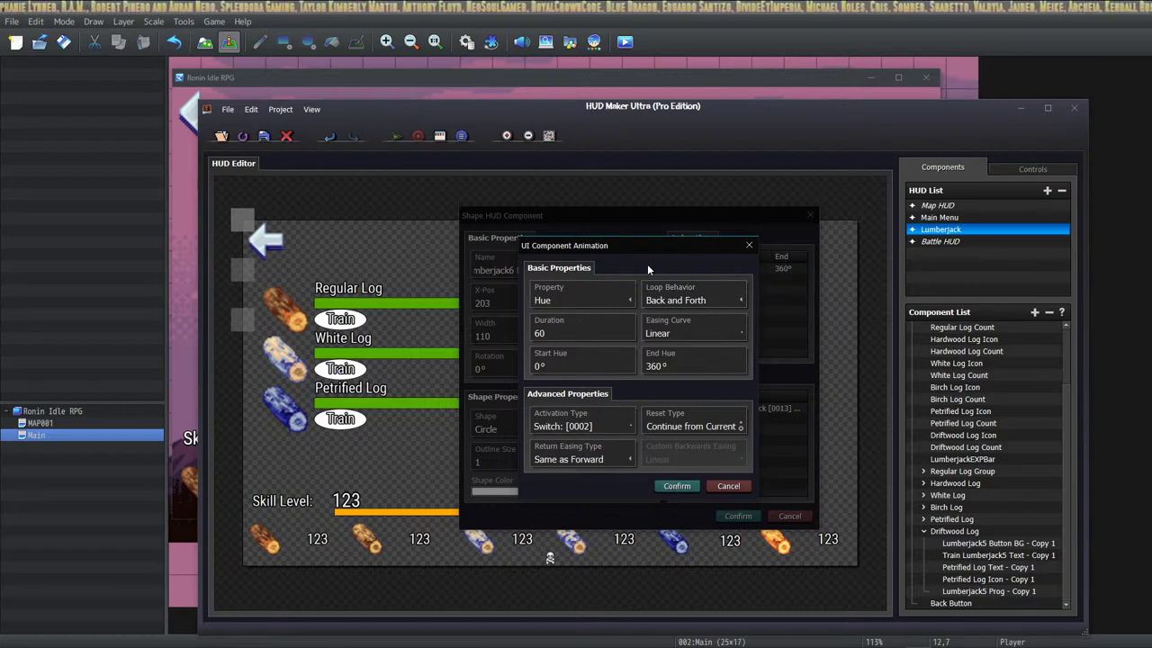
left_click(677, 486)
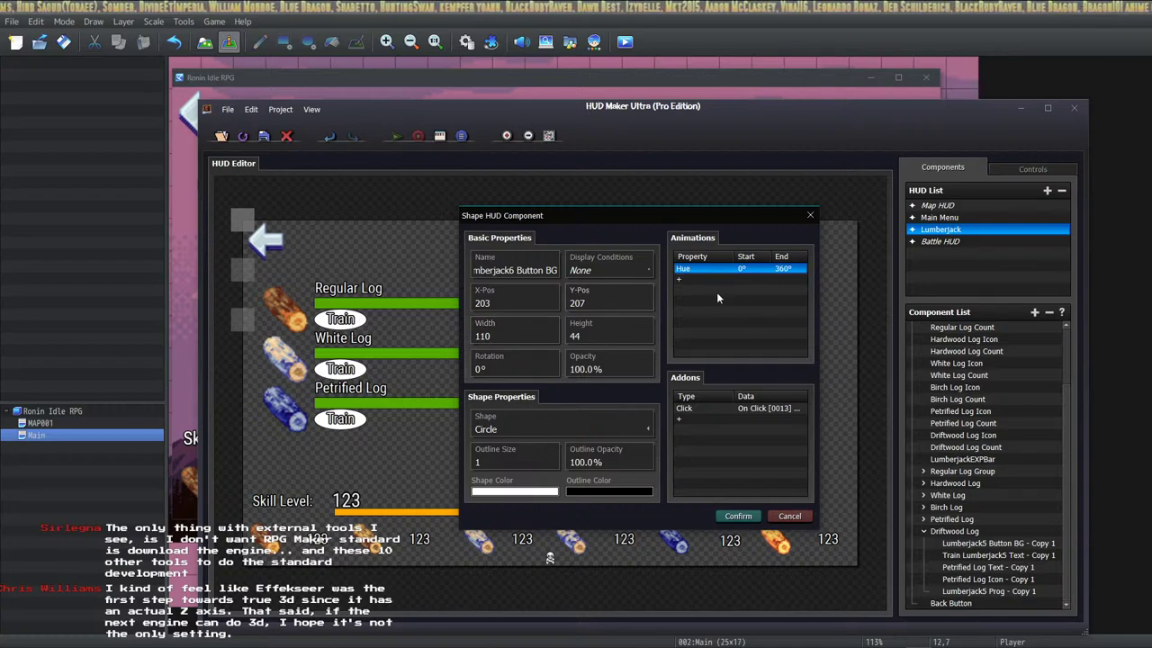
key("Delete")
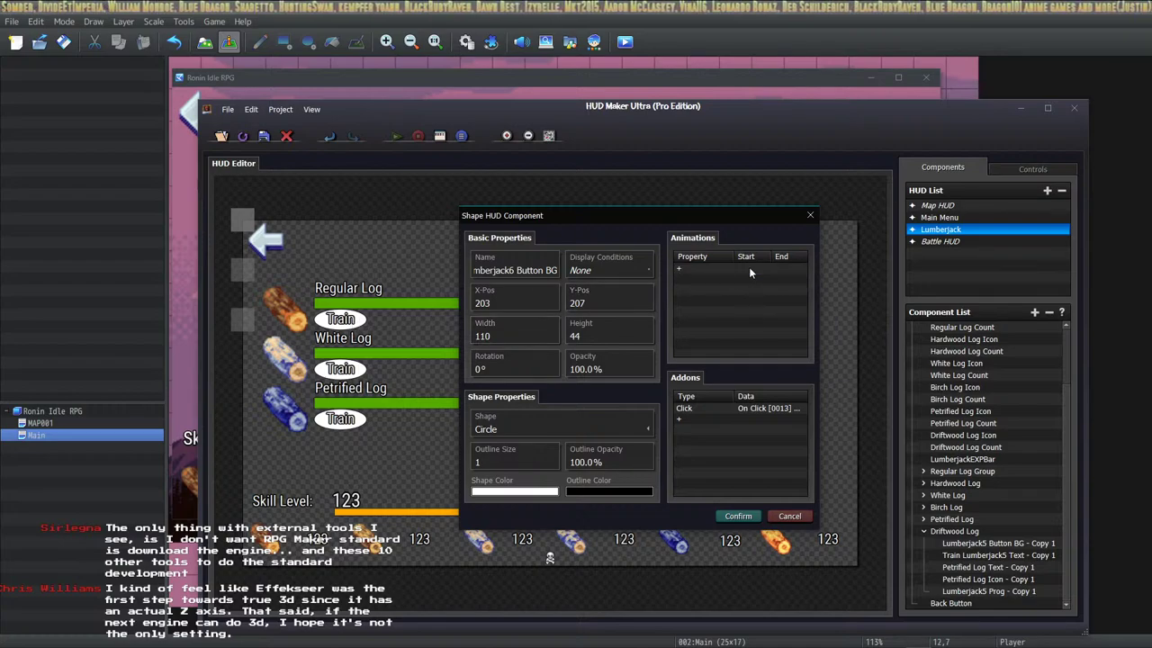
left_click(723, 517)
Rename the Train text component in the Driftwood Log group to Train Lumberjack6 Text.
double_click(999, 556)
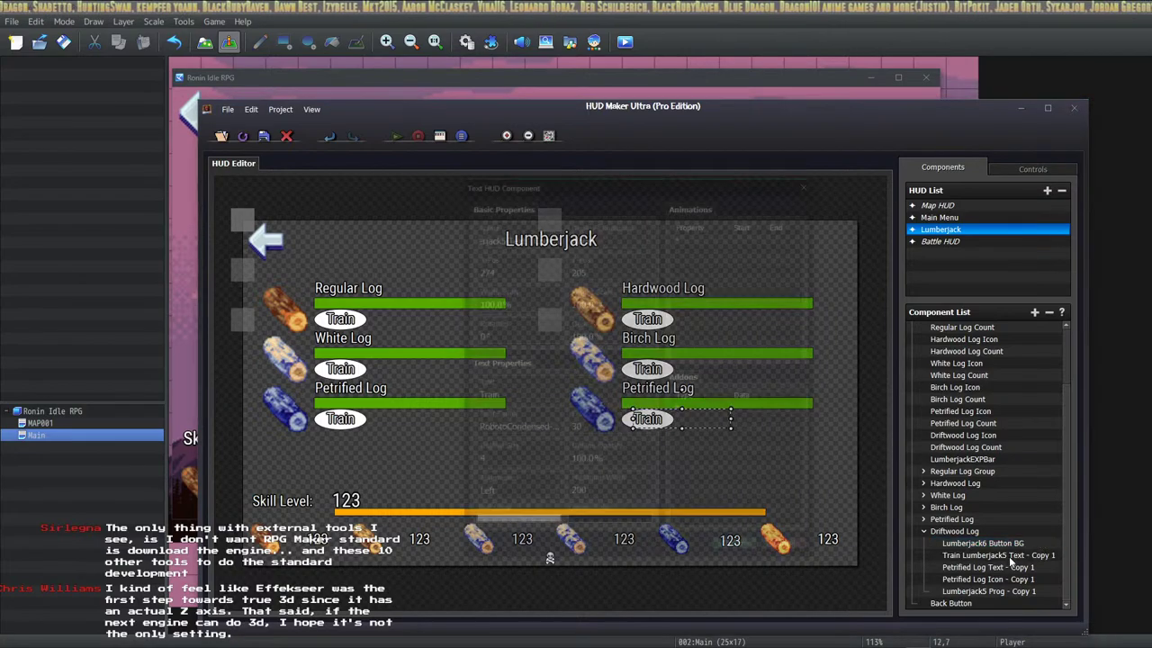
triple_click(514, 236)
key("End")
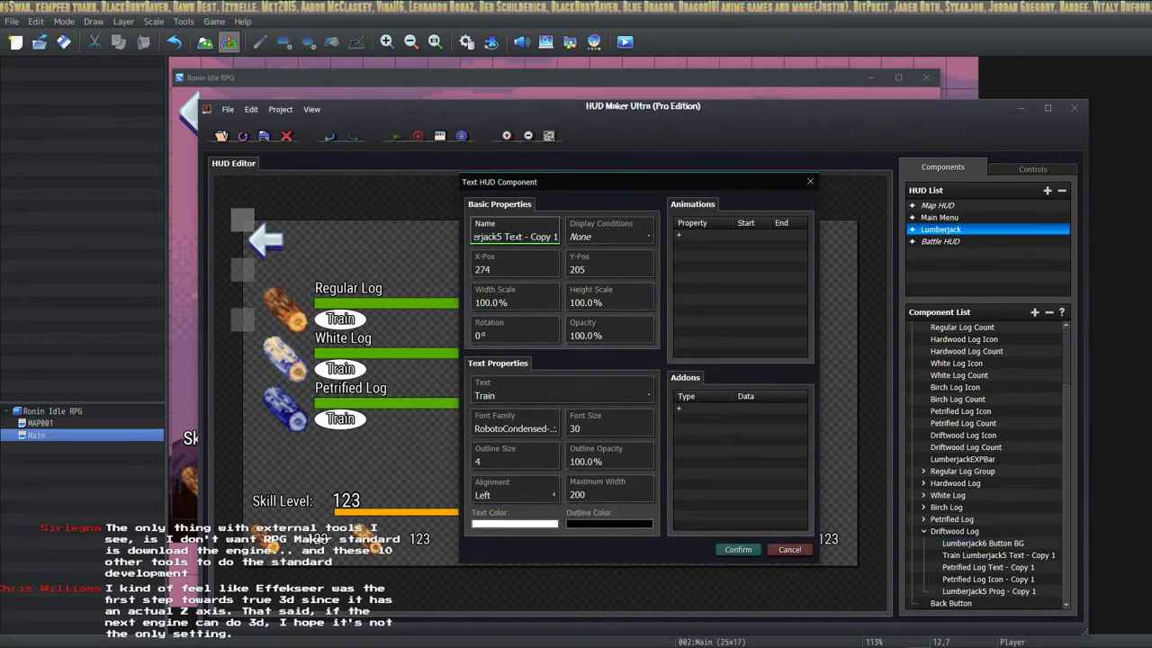
key("BackSpace")
type("6")
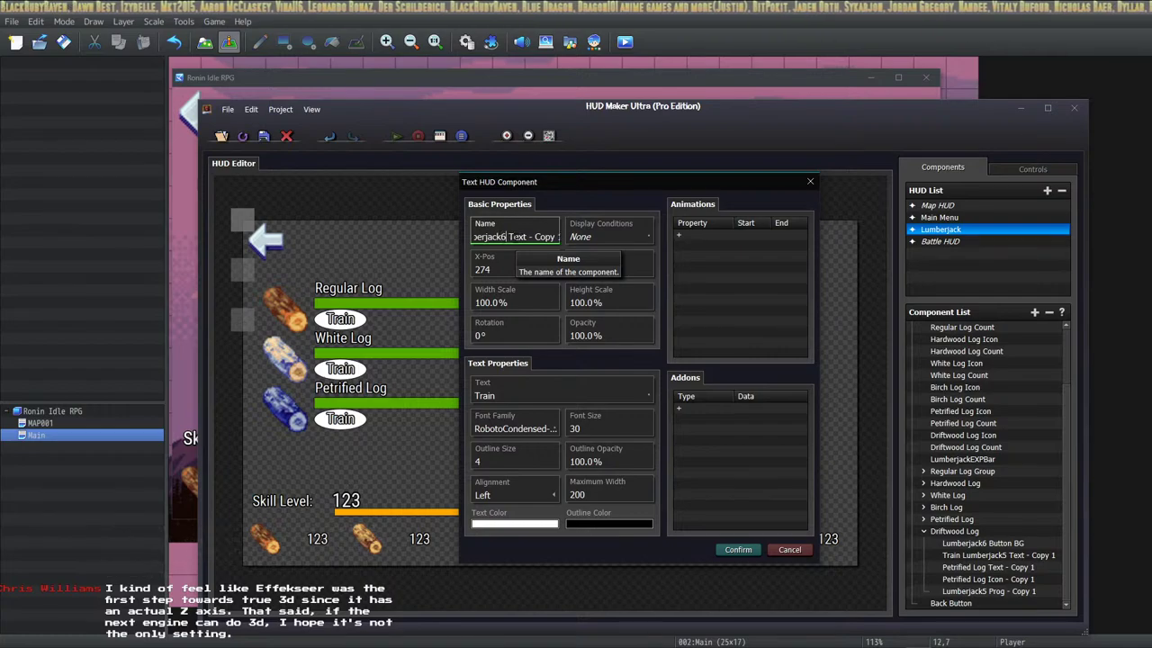
key("Delete")
key("Delete")
key("Delete")
key("Delete")
key("Delete")
key("Delete")
key("Delete")
key("Delete")
key("Delete")
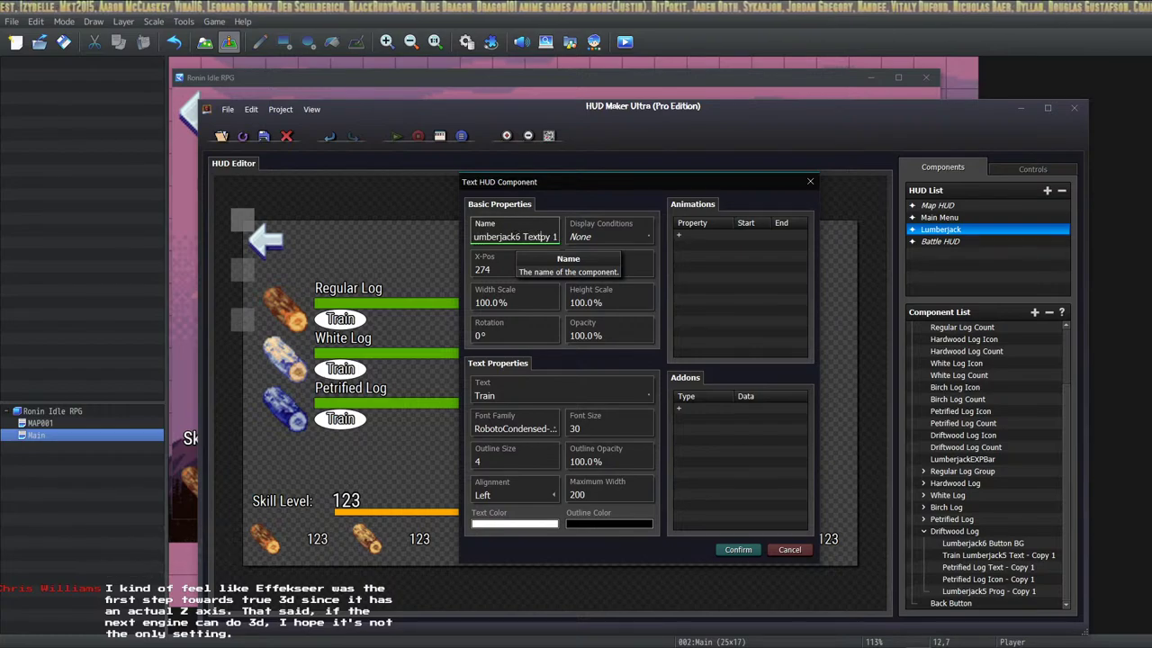
left_click(729, 550)
Rename the copied Petrified Log Text component in the Driftwood Log group to Driftwood Log Text.
double_click(1014, 567)
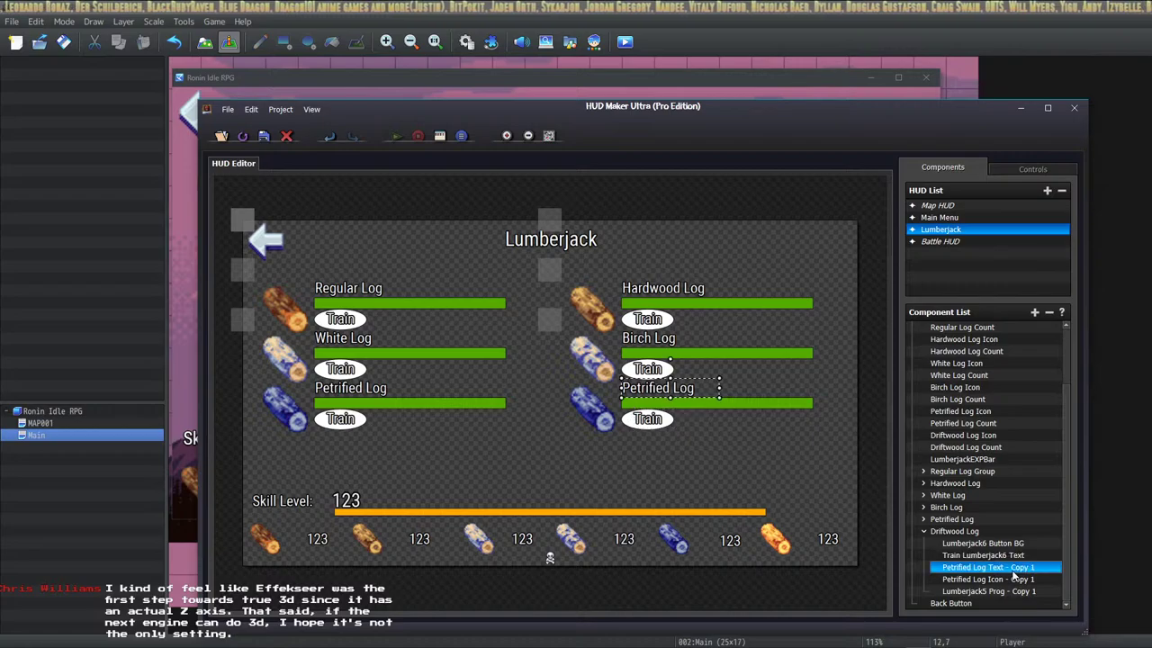
left_click(531, 238)
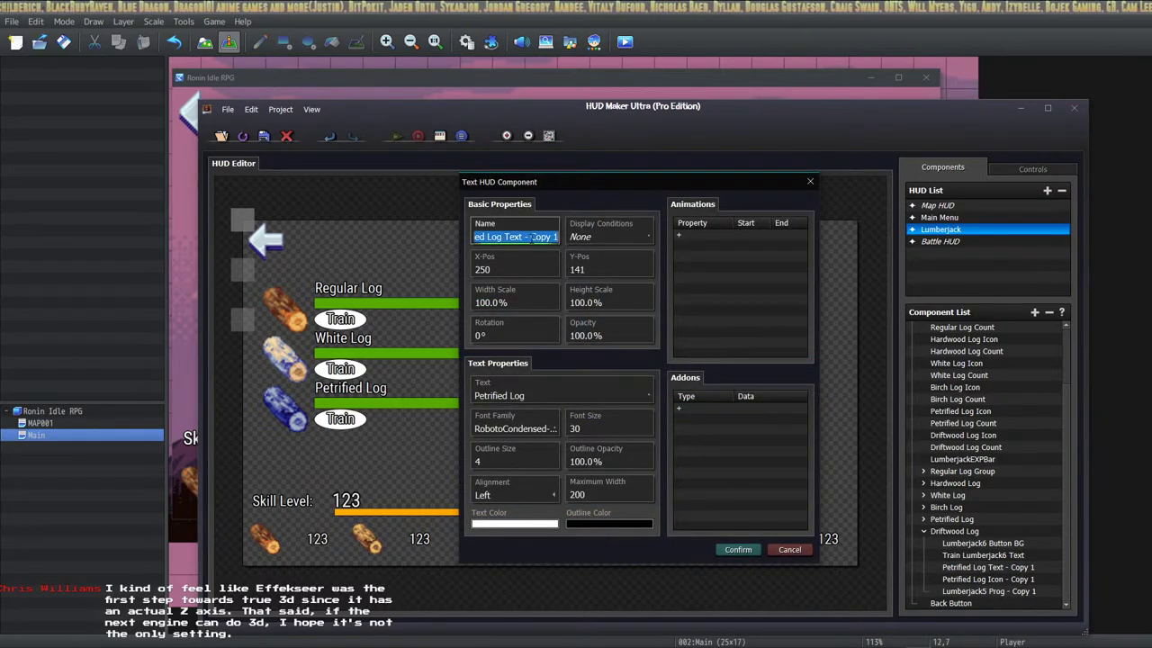
left_click(531, 238)
left_click_drag(523, 237, 559, 236)
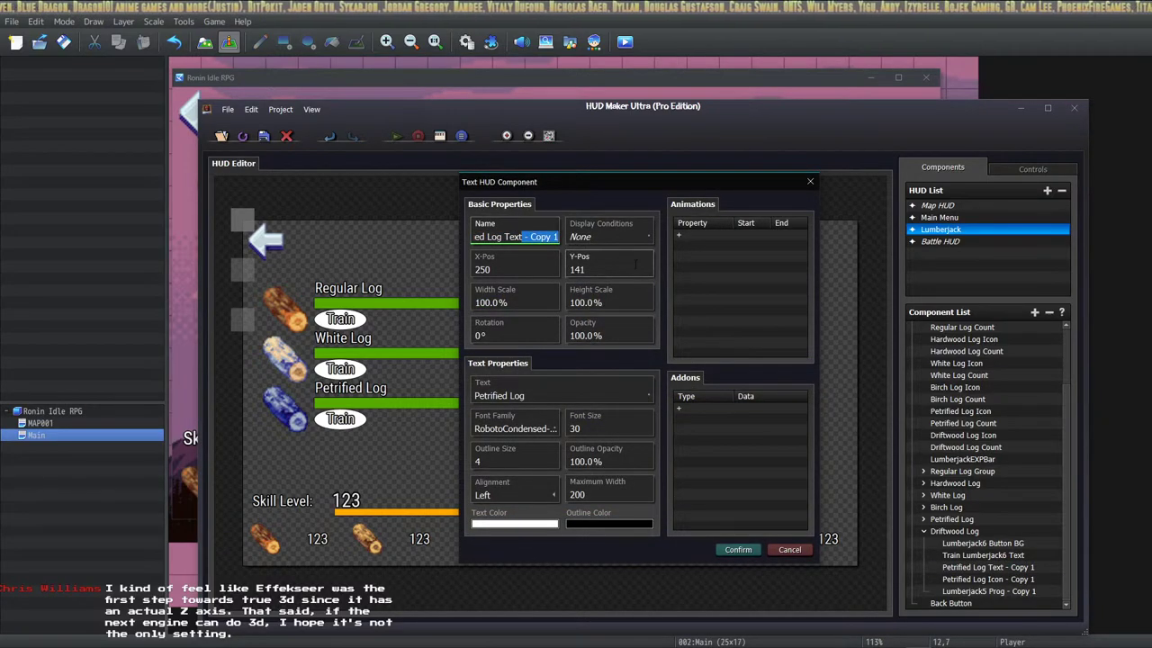
key("Delete")
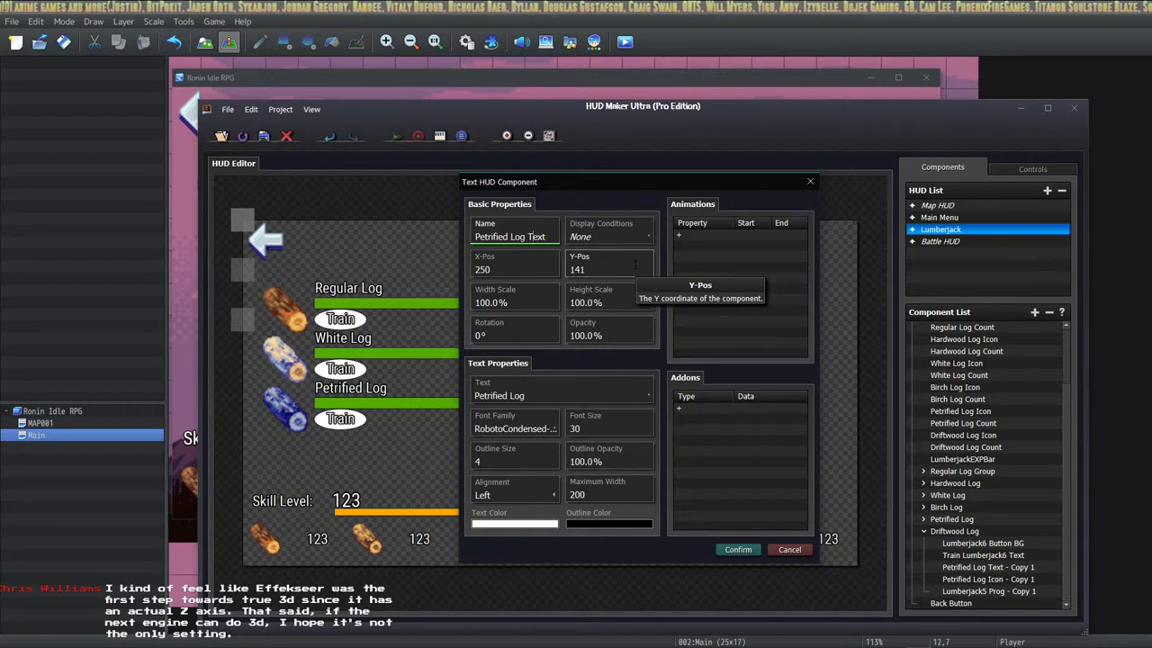
key("Delete")
key("Delete")
key("Delete")
key("Delete")
key("Delete")
key("Delete")
key("Delete")
key("Delete")
key("Delete")
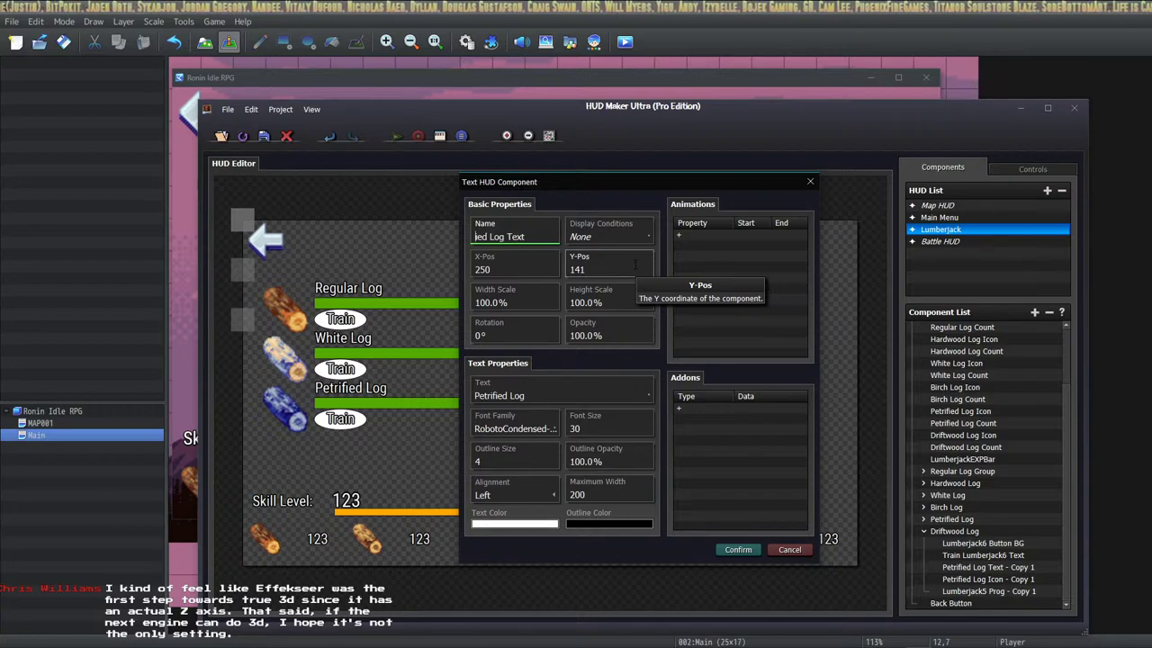
type("Driftwood")
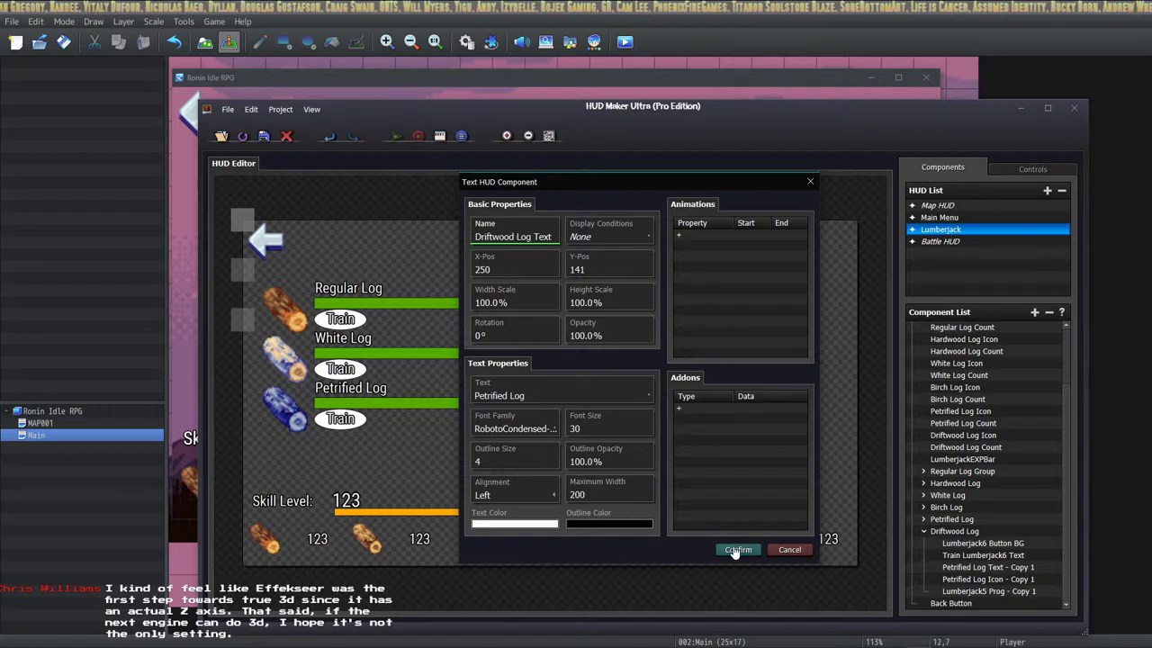
Set the displayed text of the Driftwood Log Text component to Driftwood Log and confirm its properties.
left_click(495, 394)
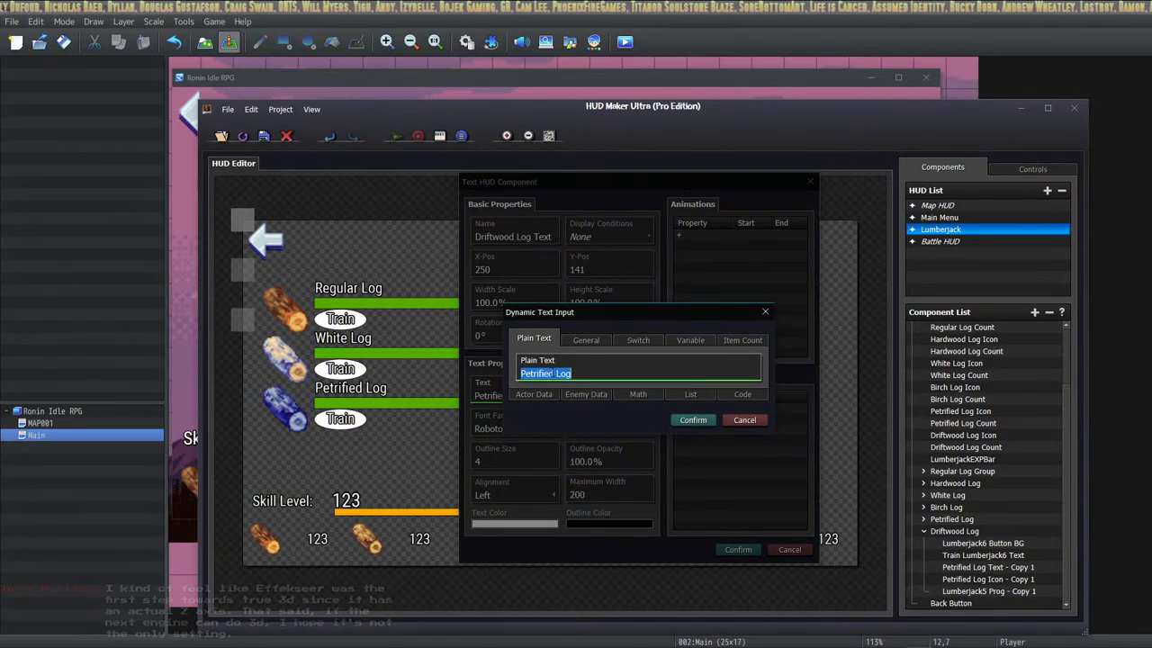
left_click(540, 373)
double_click(538, 373)
type("Drift")
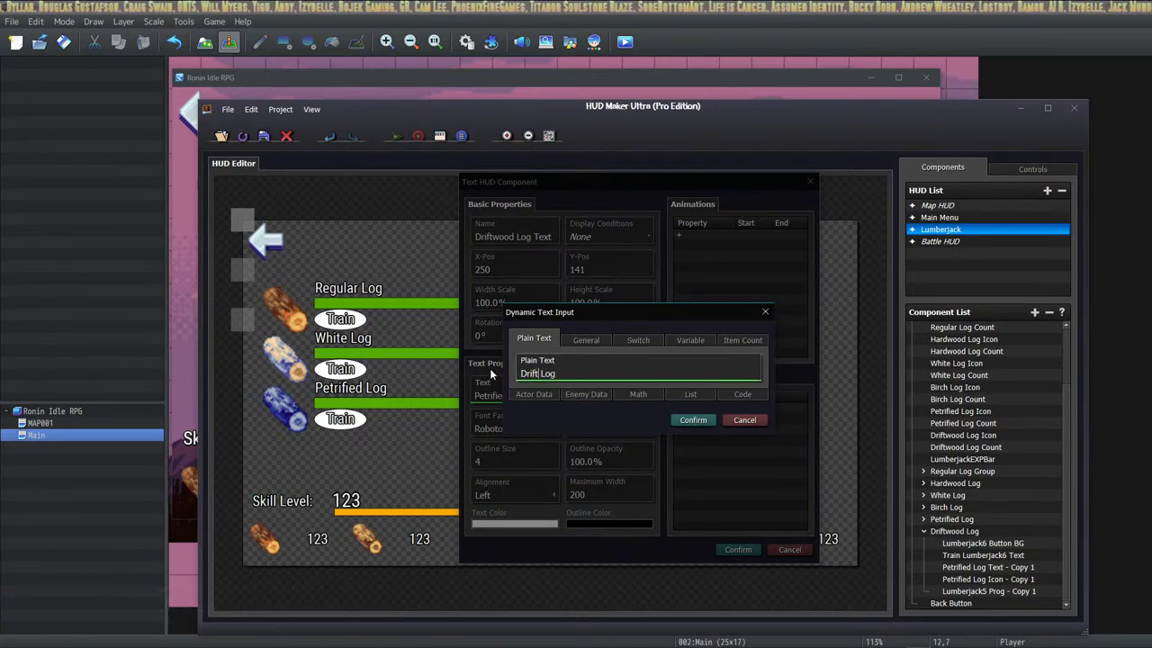
type("wood")
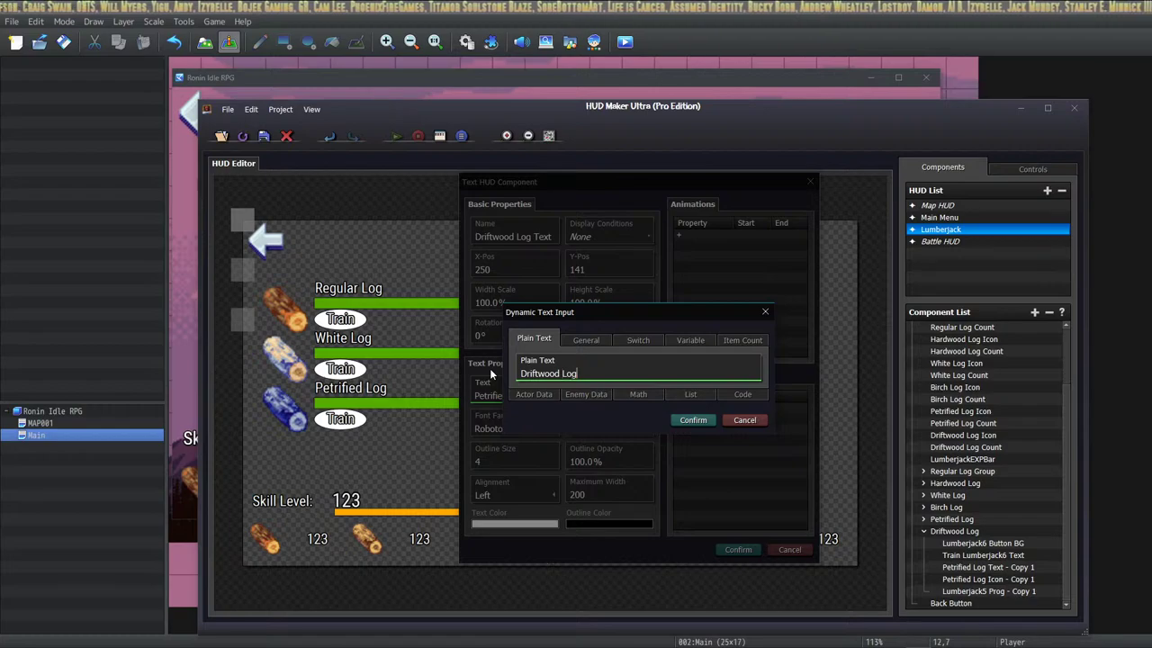
left_click(687, 419)
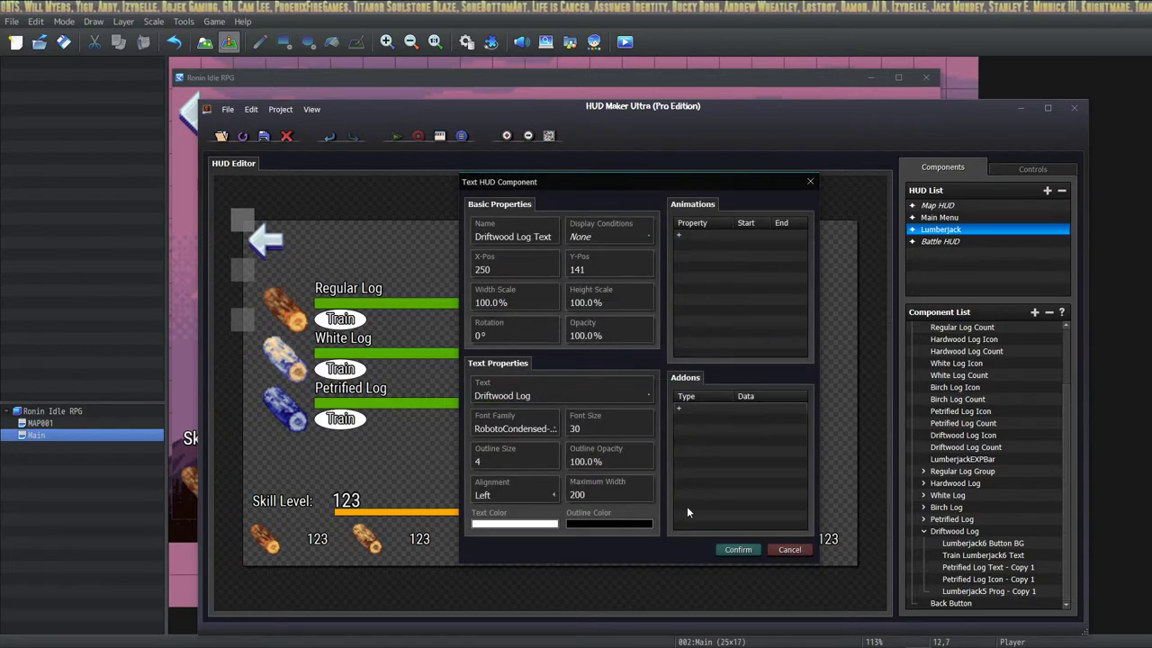
left_click(737, 550)
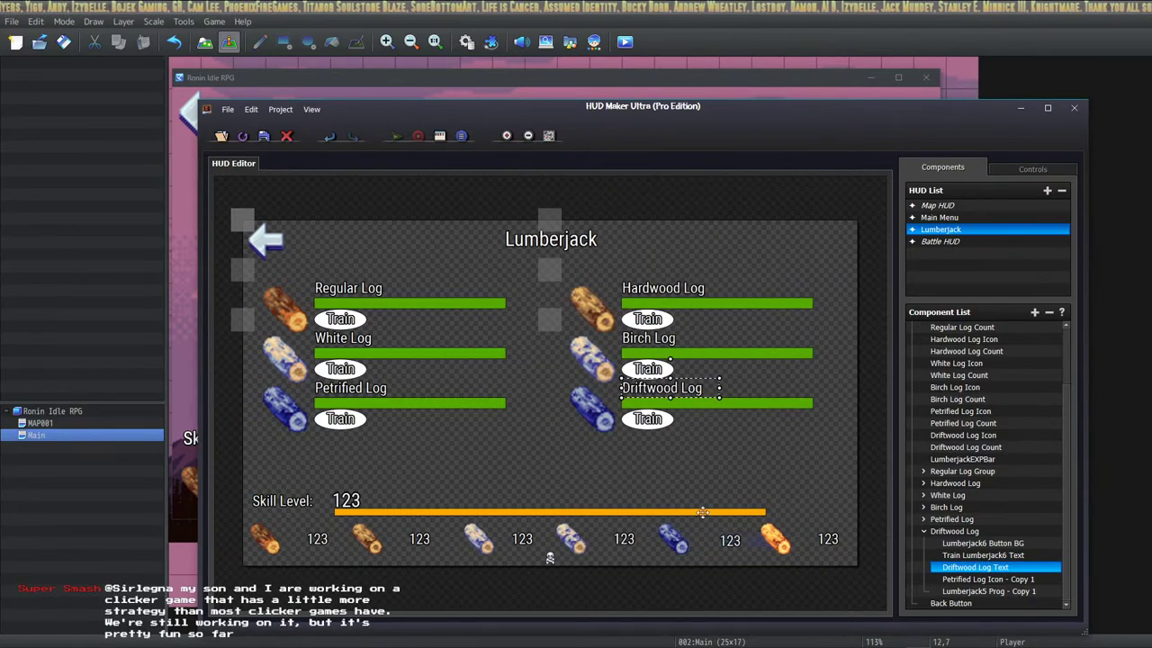
Rename the copied Petrified Log Icon component in the Driftwood Log group to Driftwood Log Icon.
double_click(972, 580)
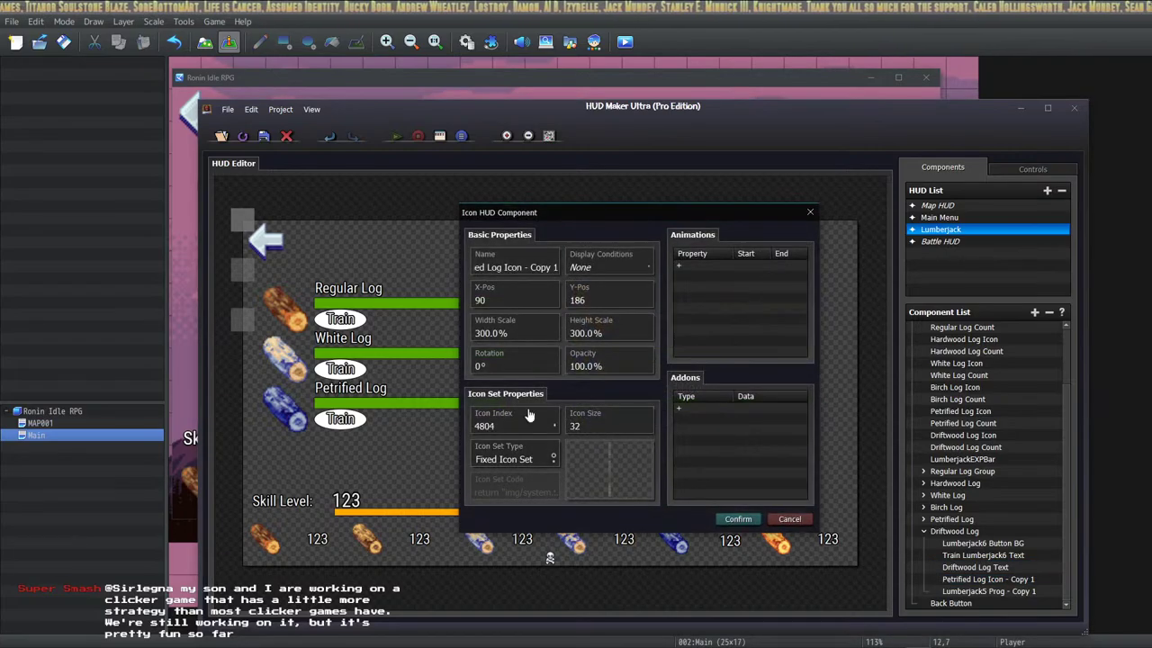
key("End")
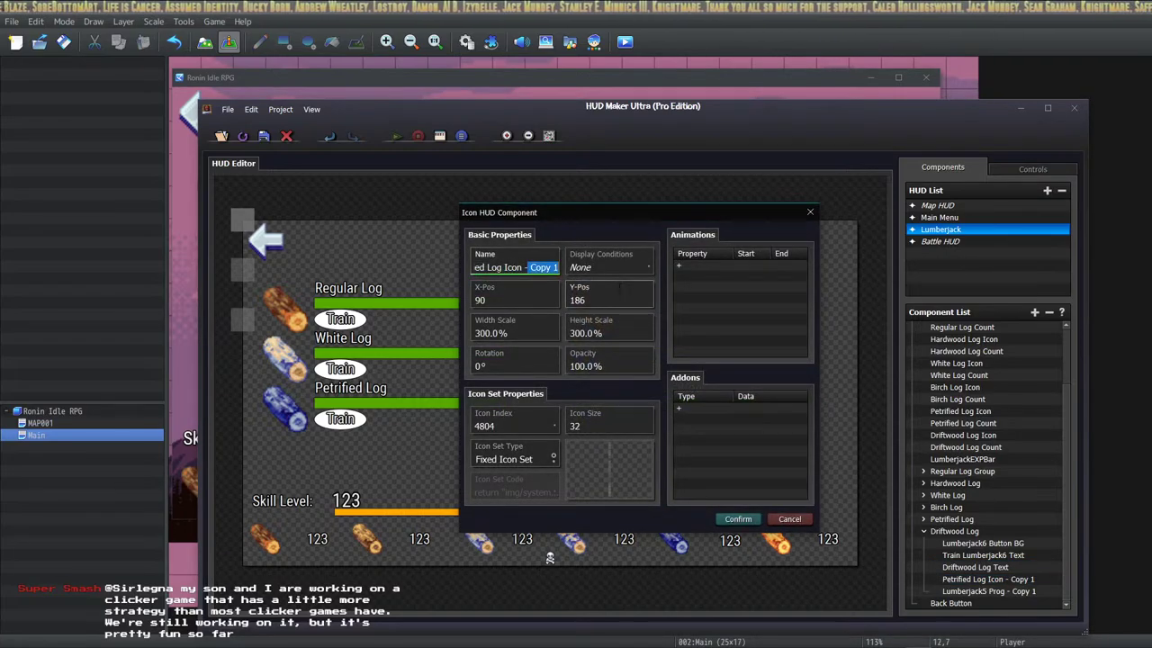
key("BackSpace")
key("BackSpace")
key("BackSpace")
key("BackSpace")
key("BackSpace")
key("BackSpace")
key("BackSpace")
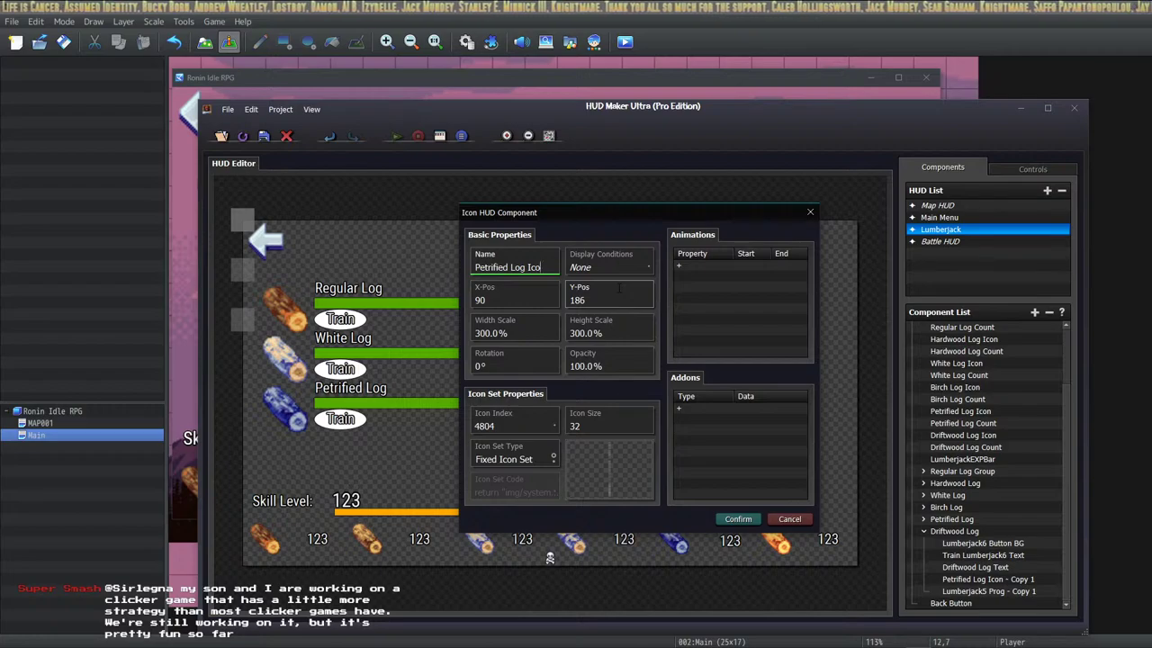
key("BackSpace")
key("BackSpace")
key("BackSpace")
key("Delete")
key("Delete")
key("Delete")
key("Delete")
key("Delete")
key("Delete")
key("Delete")
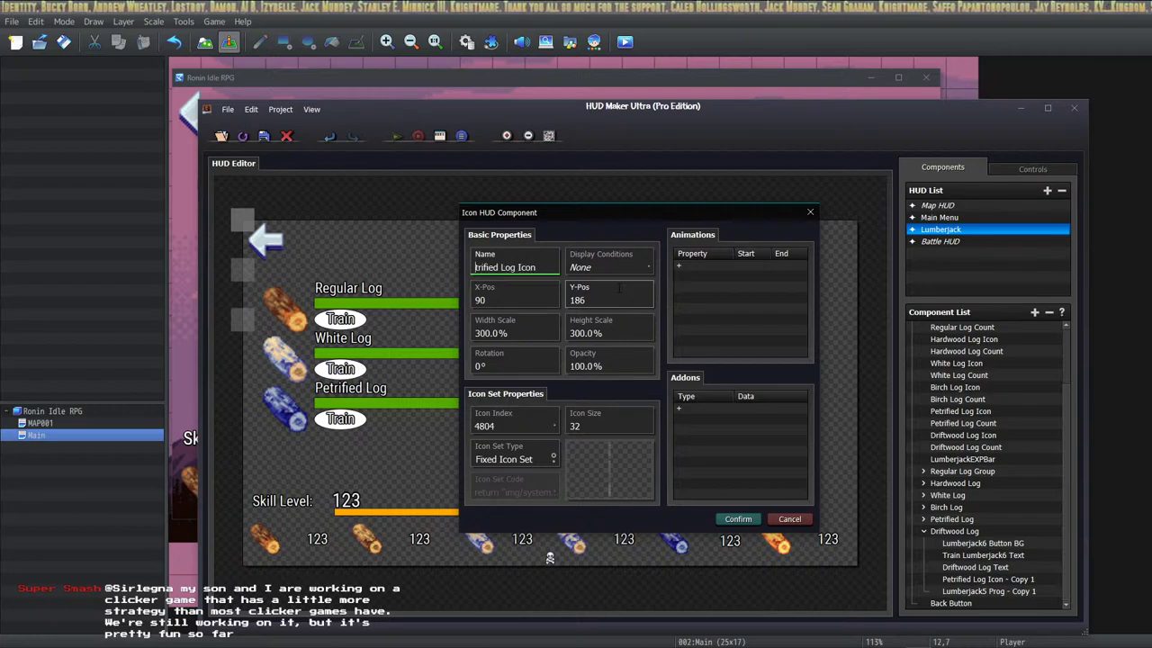
type("Driftwood")
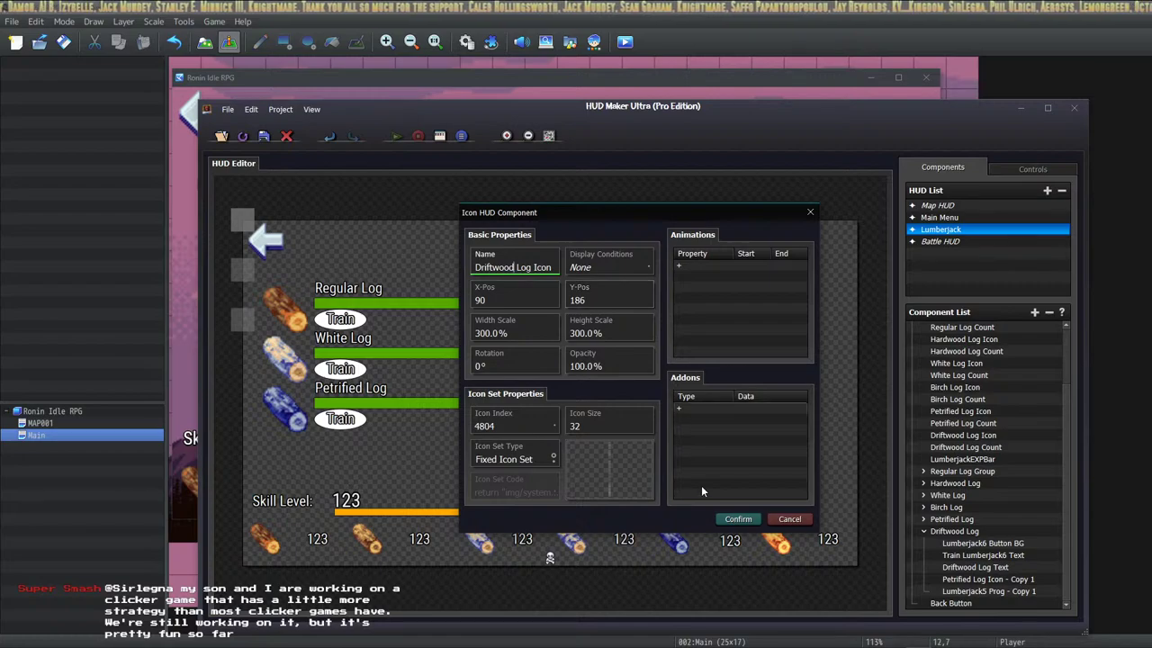
Set the icon index of Driftwood Log Icon to 4805 and confirm the component's properties.
left_click(488, 430)
key("End")
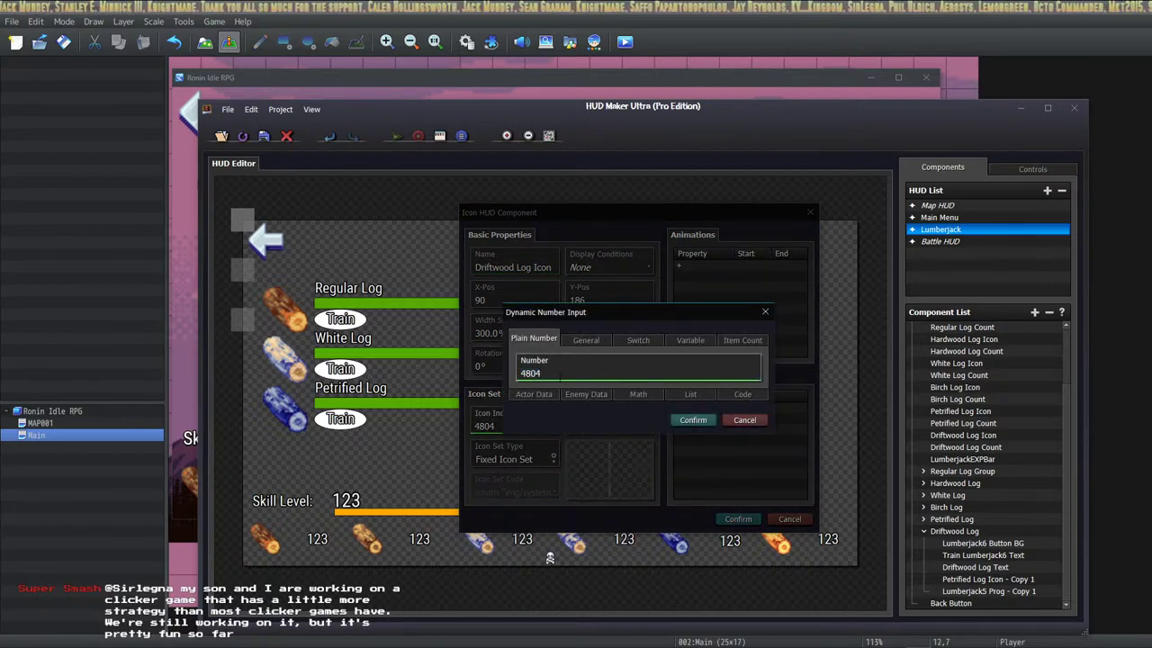
key("BackSpace")
type("5")
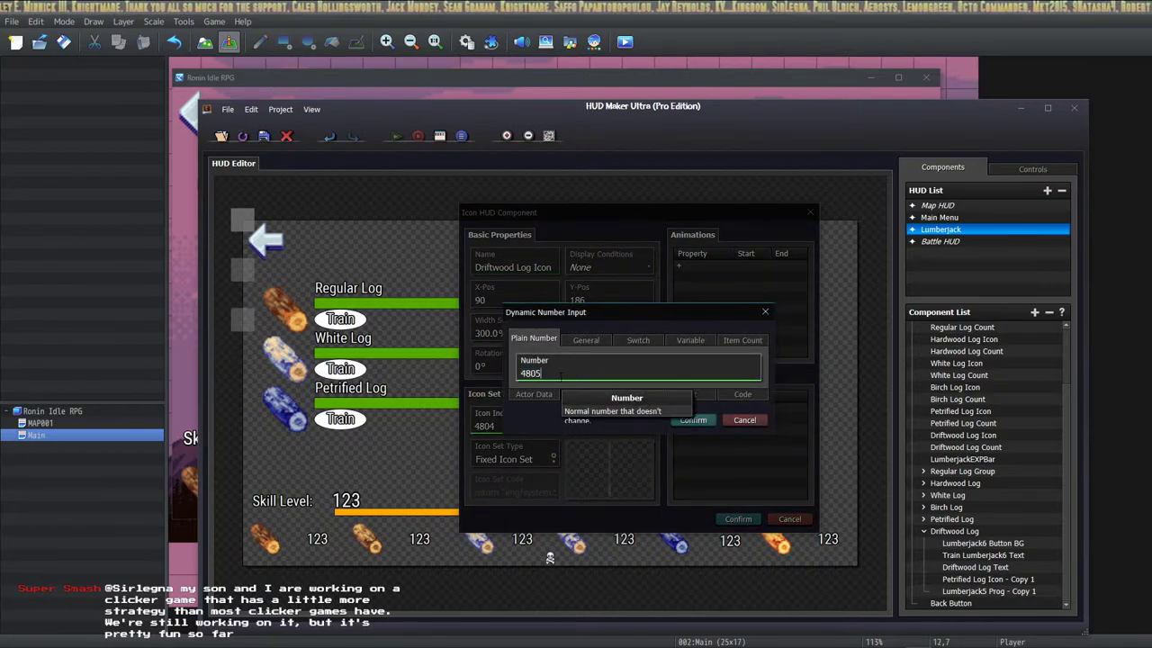
left_click(694, 420)
left_click(738, 521)
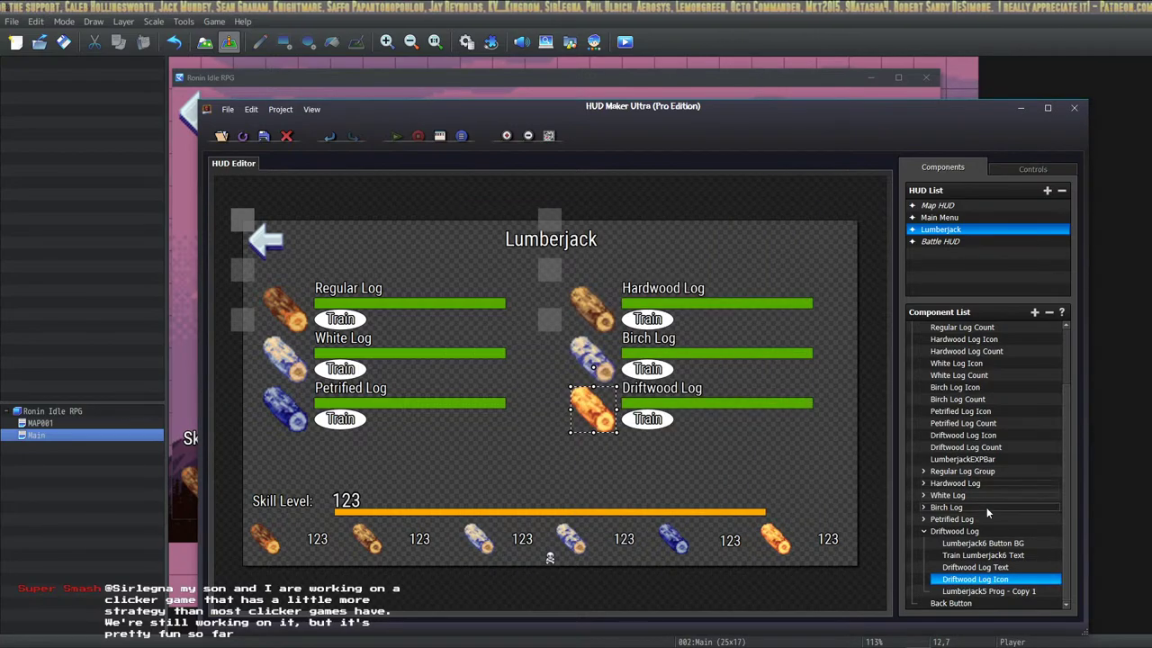
Rename the copied Lumberjack5 Prog gauge in the Driftwood Log group to Lumberjack6 Prog.
double_click(988, 591)
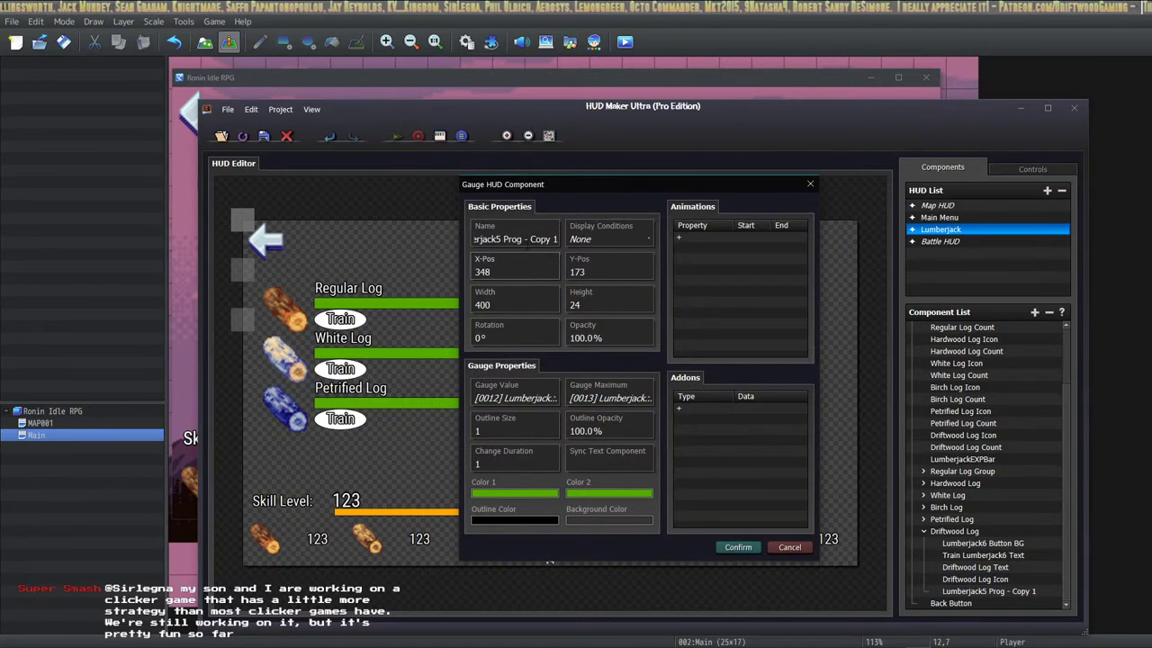
left_click(498, 239)
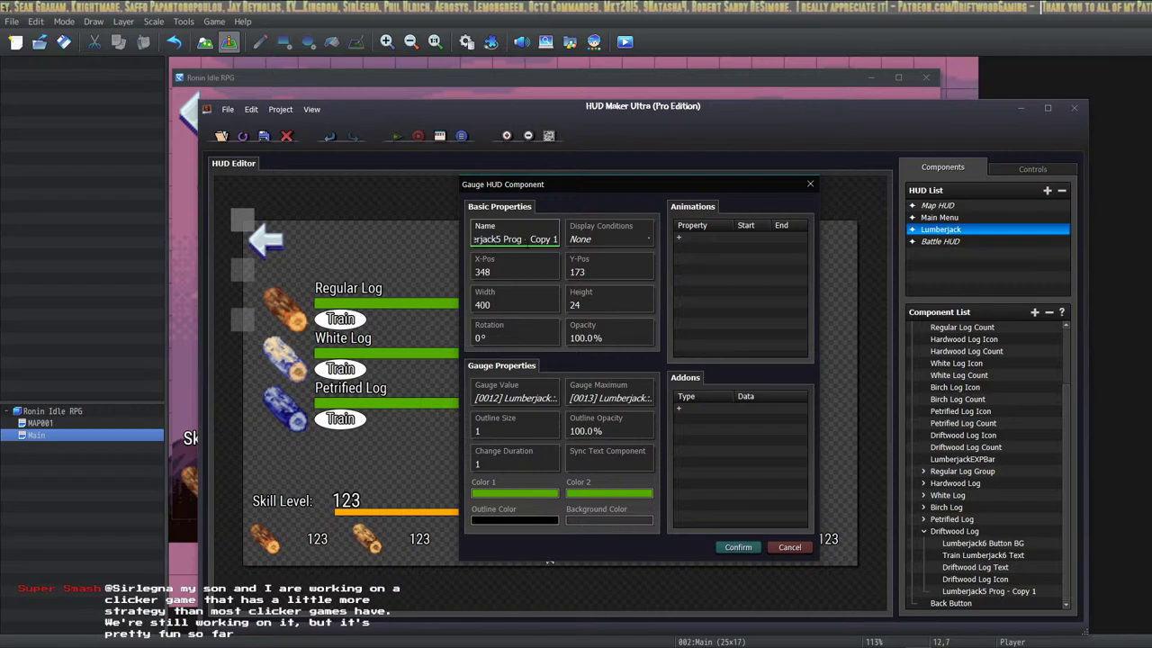
key("BackSpace")
type("6")
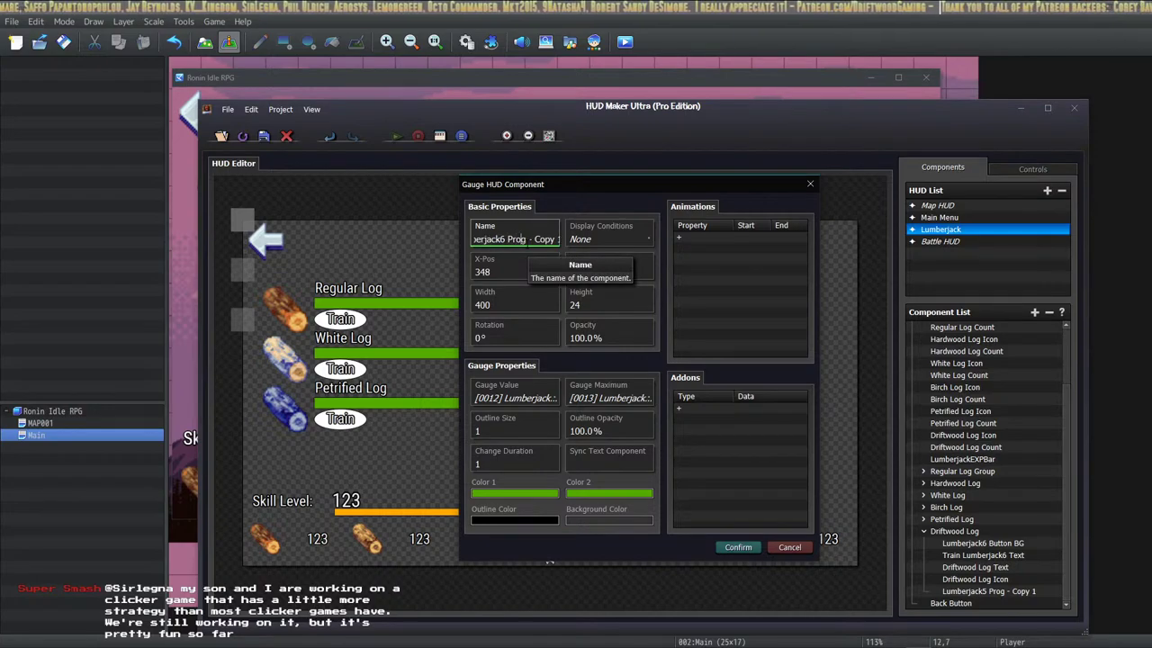
key("BackSpace")
key("BackSpace")
key("BackSpace")
key("BackSpace")
key("BackSpace")
key("BackSpace")
key("BackSpace")
key("BackSpace")
key("BackSpace")
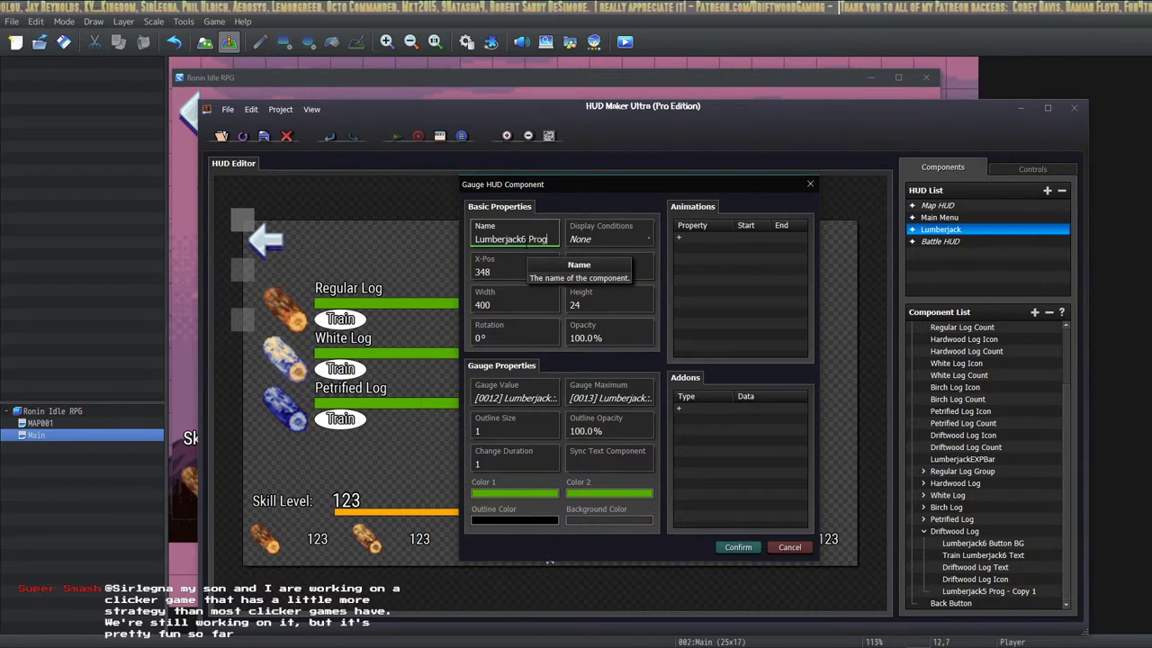
Set the gauge value of Lumberjack6 Prog to variable 0014 Lumberjack6 CurProg.
left_click(520, 397)
left_click(636, 373)
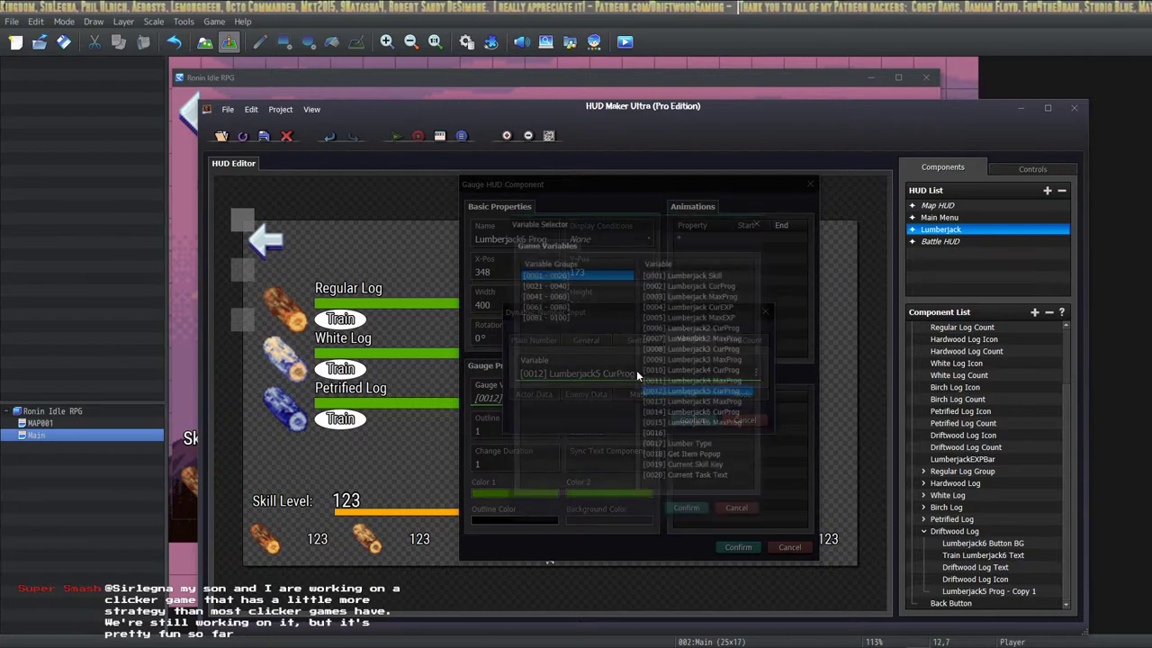
left_click(693, 412)
left_click(686, 507)
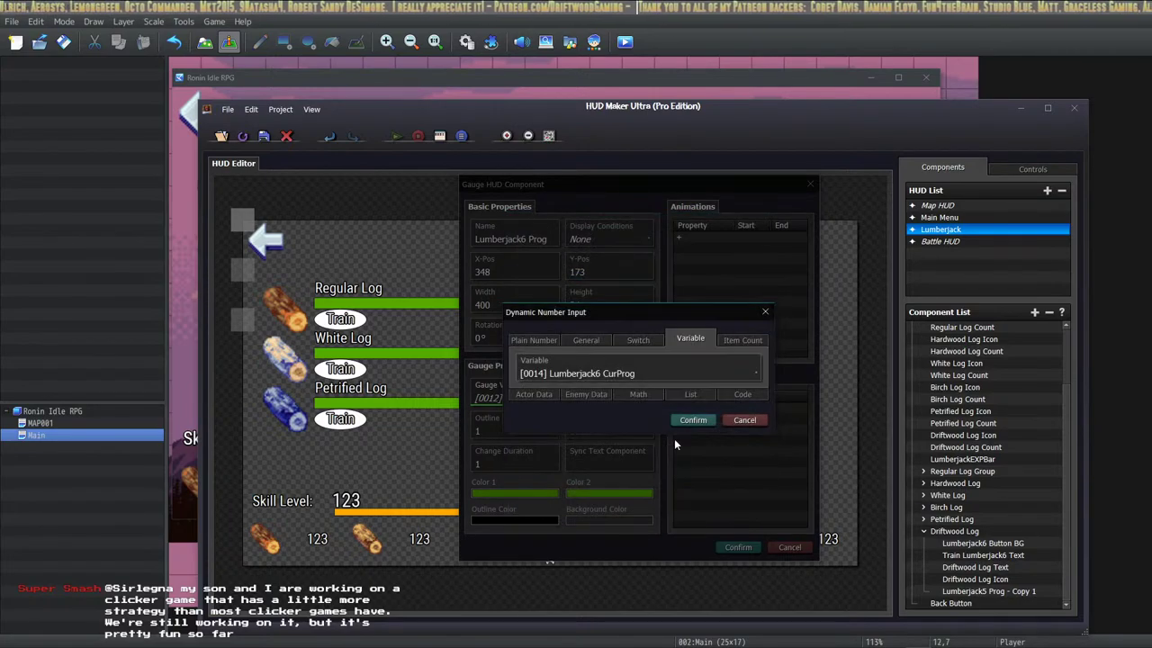
left_click(693, 420)
Set the gauge maximum of Lumberjack6 Prog to variable 0015 Lumberjack6 MaxProg and confirm the component's properties.
left_click(601, 398)
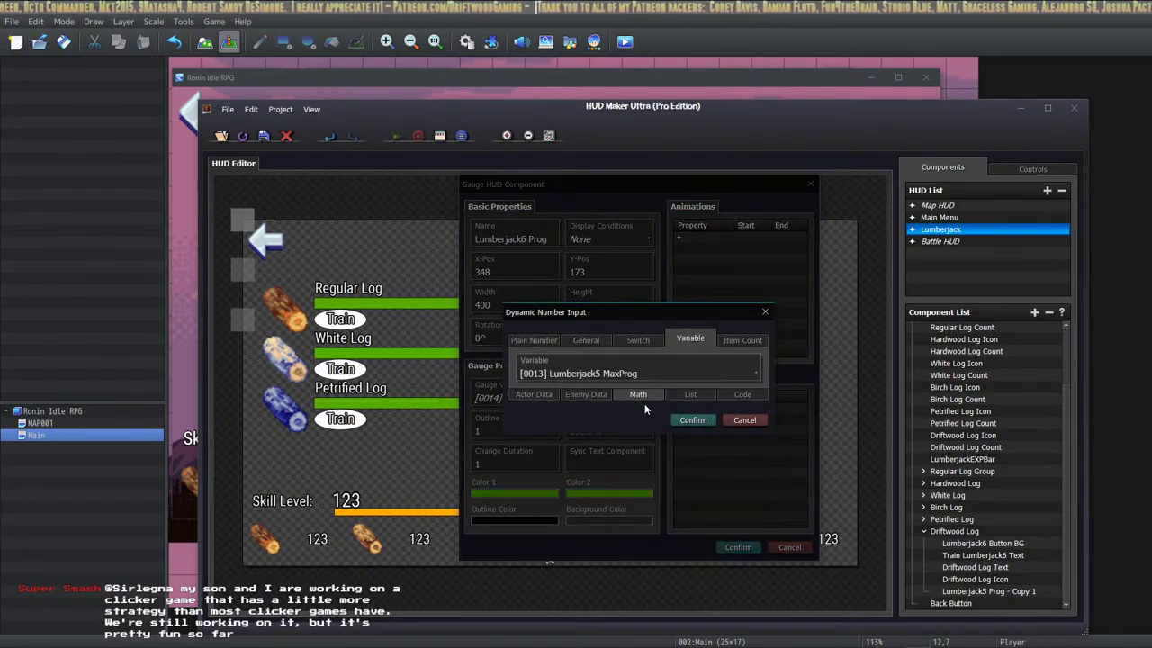
left_click(636, 373)
left_click(693, 424)
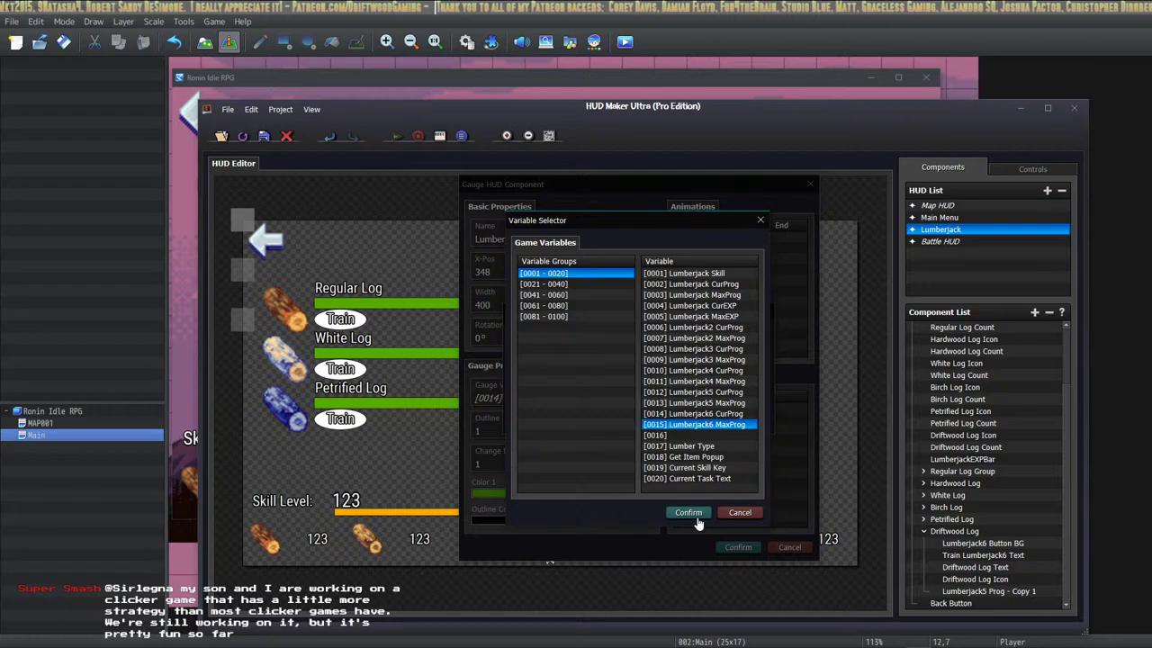
left_click(688, 512)
left_click(691, 421)
left_click(736, 545)
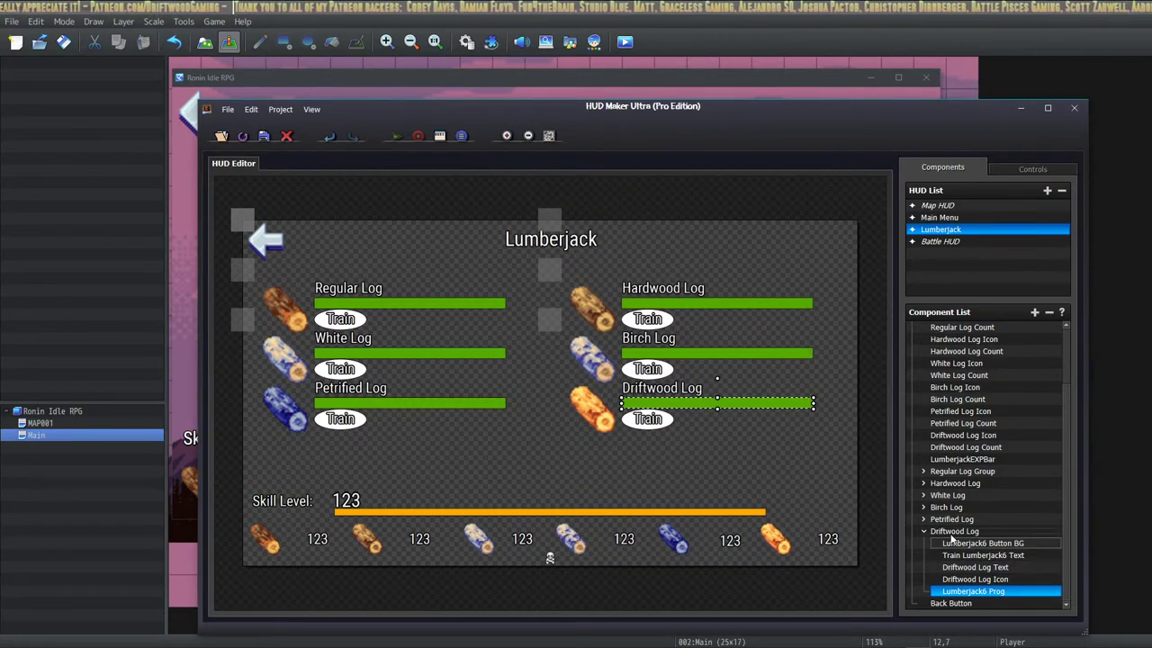
Save the HUD, switch to the running Ronin Idle RPG game and test training Birch Log, Petrified Log and Driftwood Log.
left_click(264, 136)
left_click(265, 79)
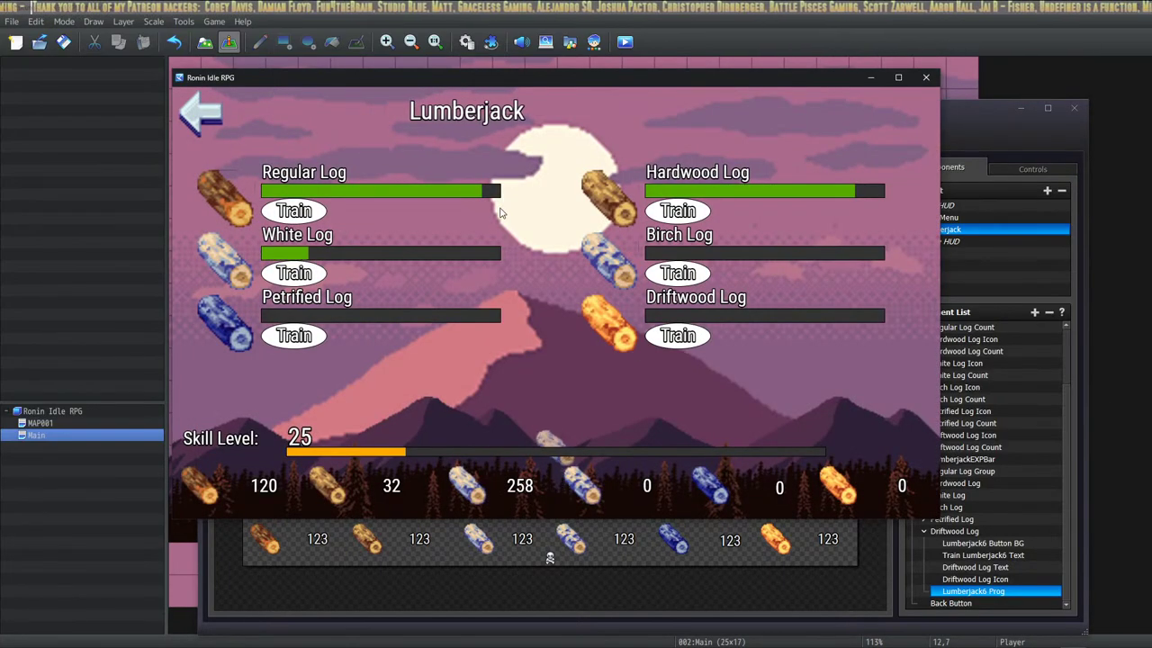
left_click(677, 274)
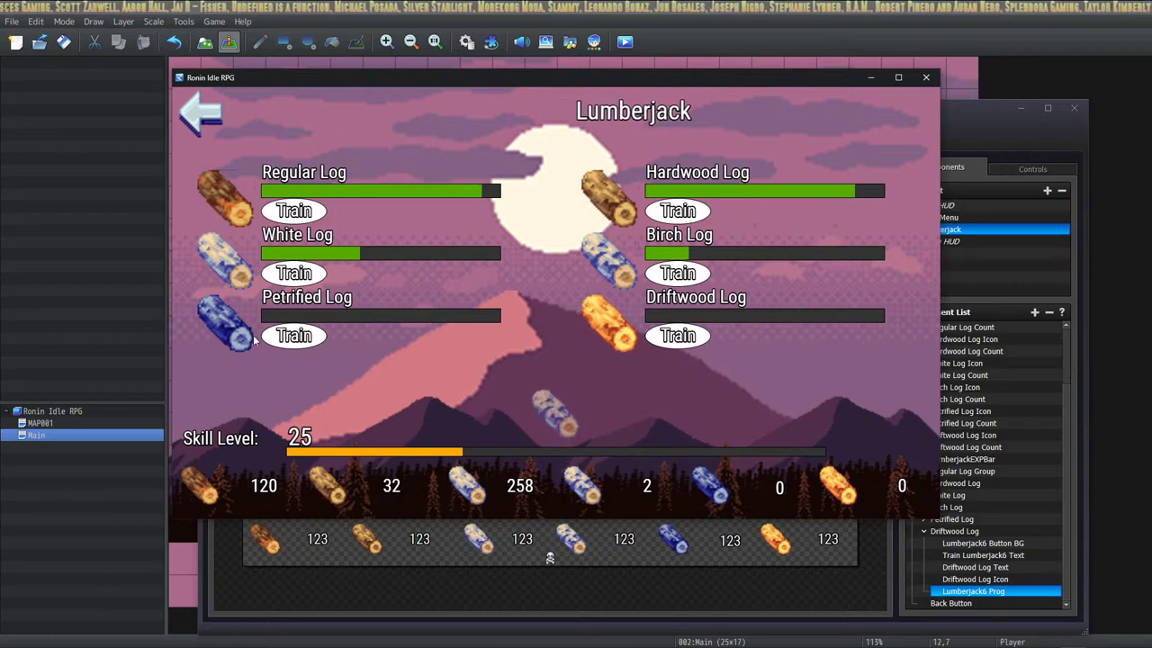
left_click(286, 336)
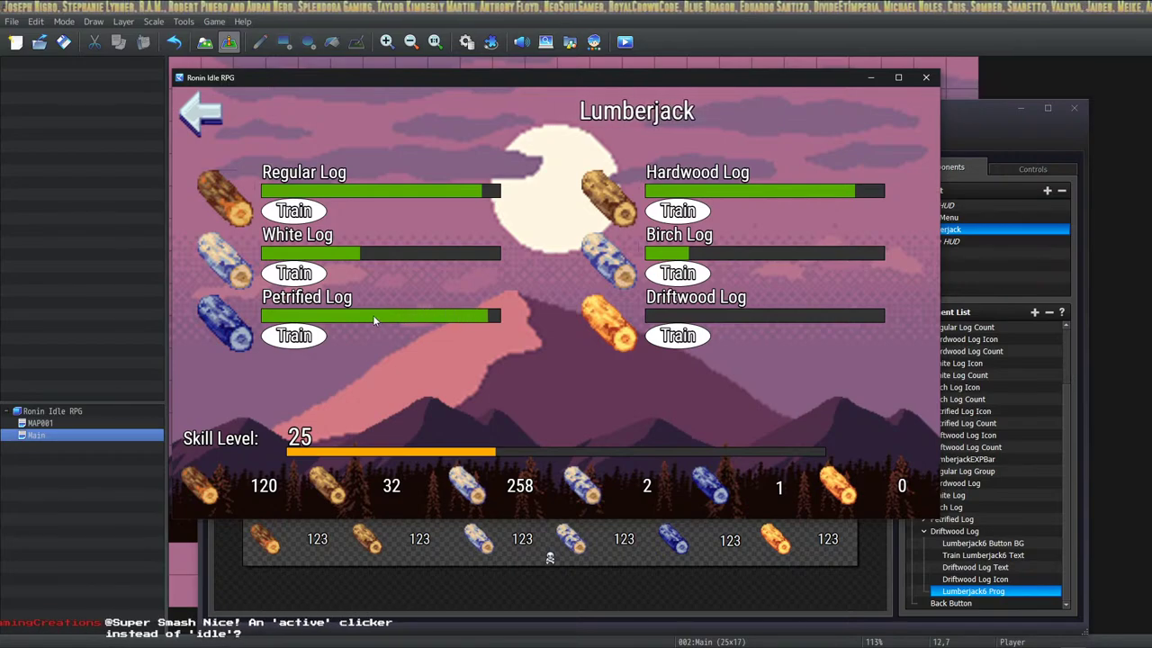
left_click(666, 339)
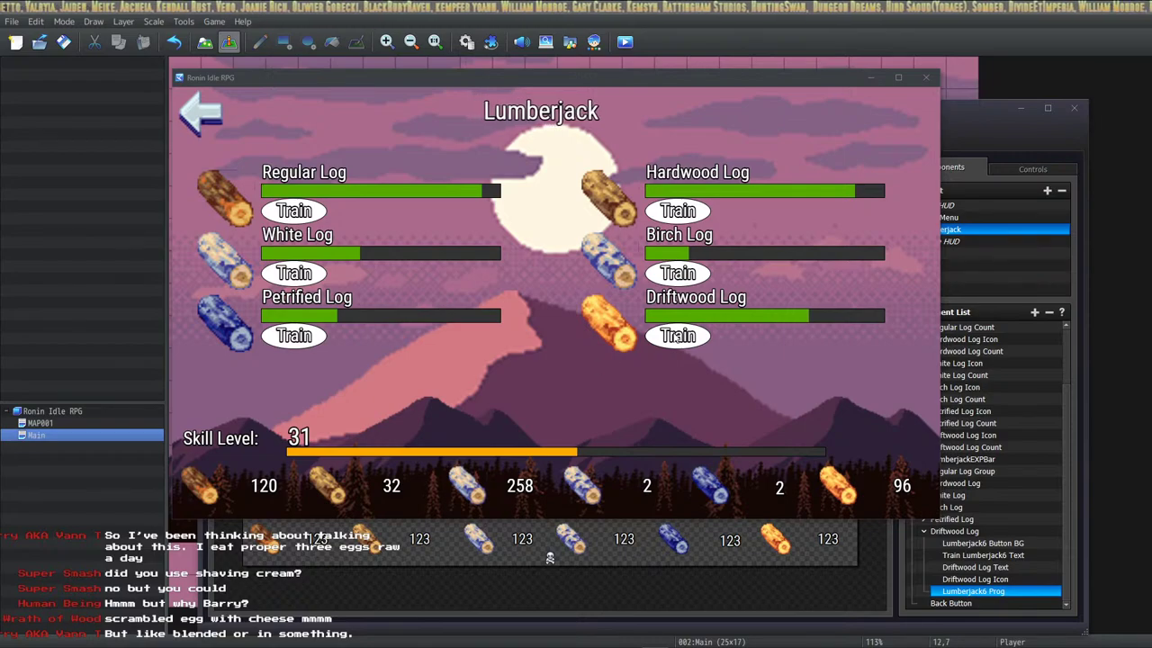
Test switching the active training in the game from Driftwood Log to Petrified Log, Birch Log and White Log.
left_click(405, 387)
left_click(301, 335)
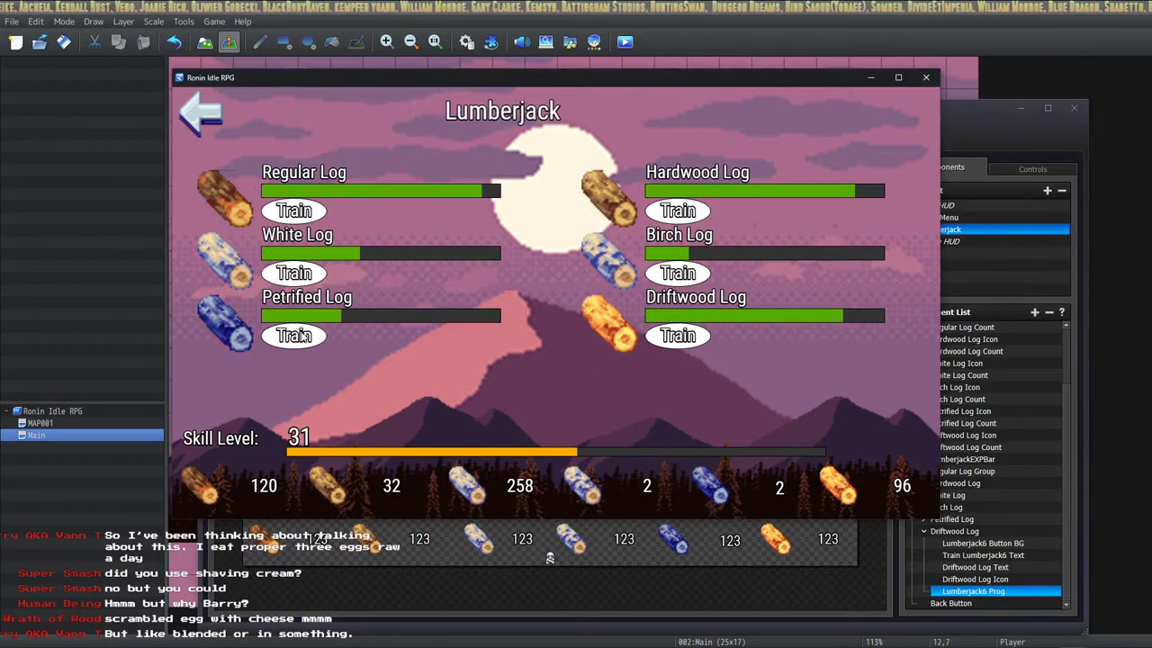
left_click(680, 273)
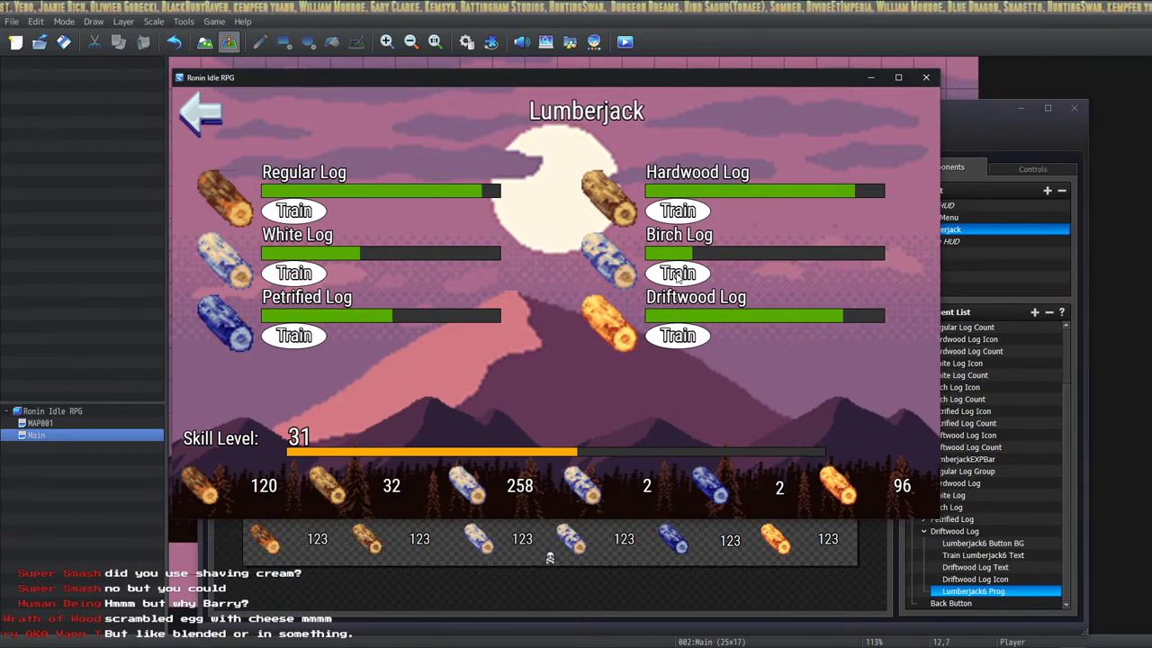
left_click(302, 274)
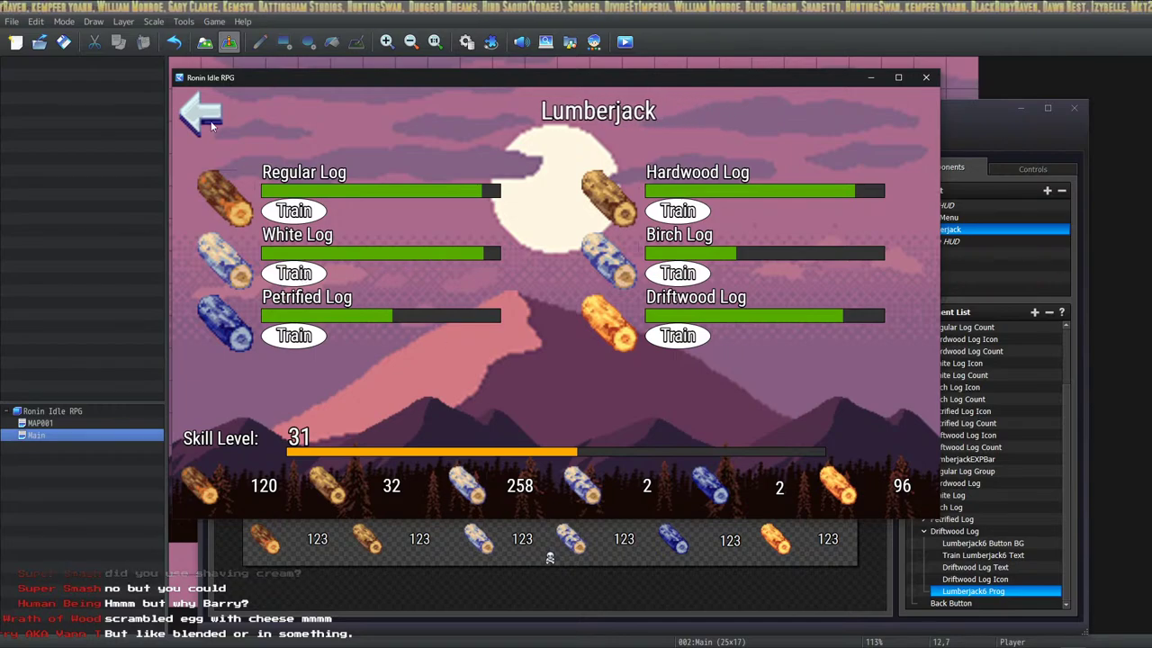
Check the game's Main Menu, reopen and leave the Lumberjack screen, and return to the HUD Maker Ultra window.
key("Escape")
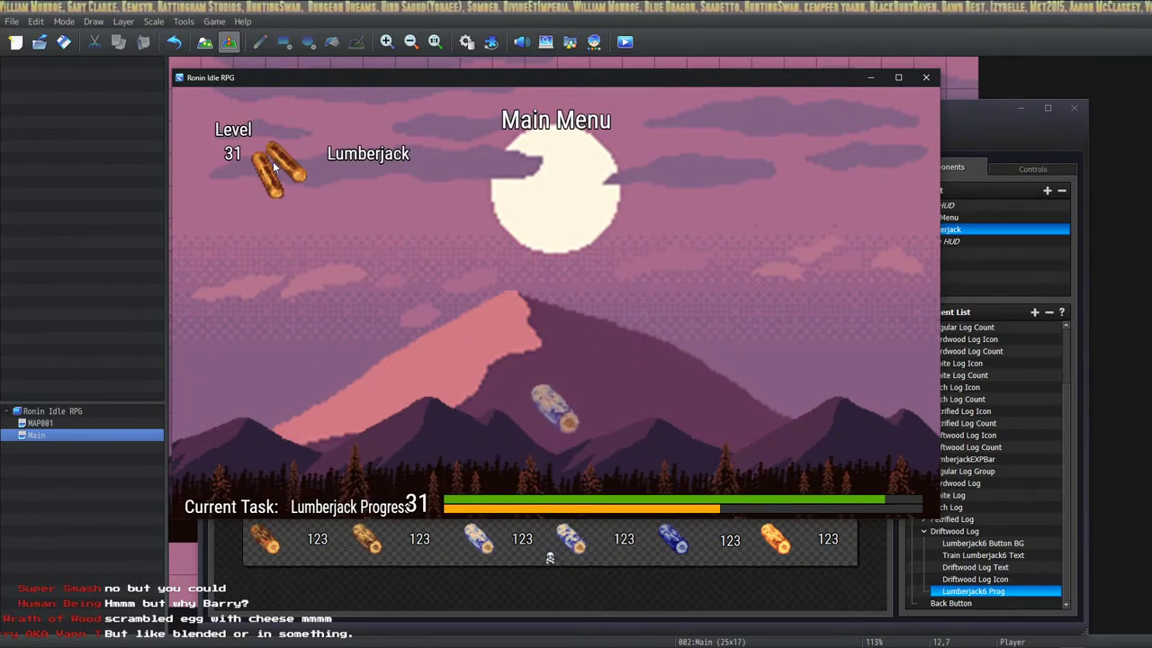
left_click(368, 153)
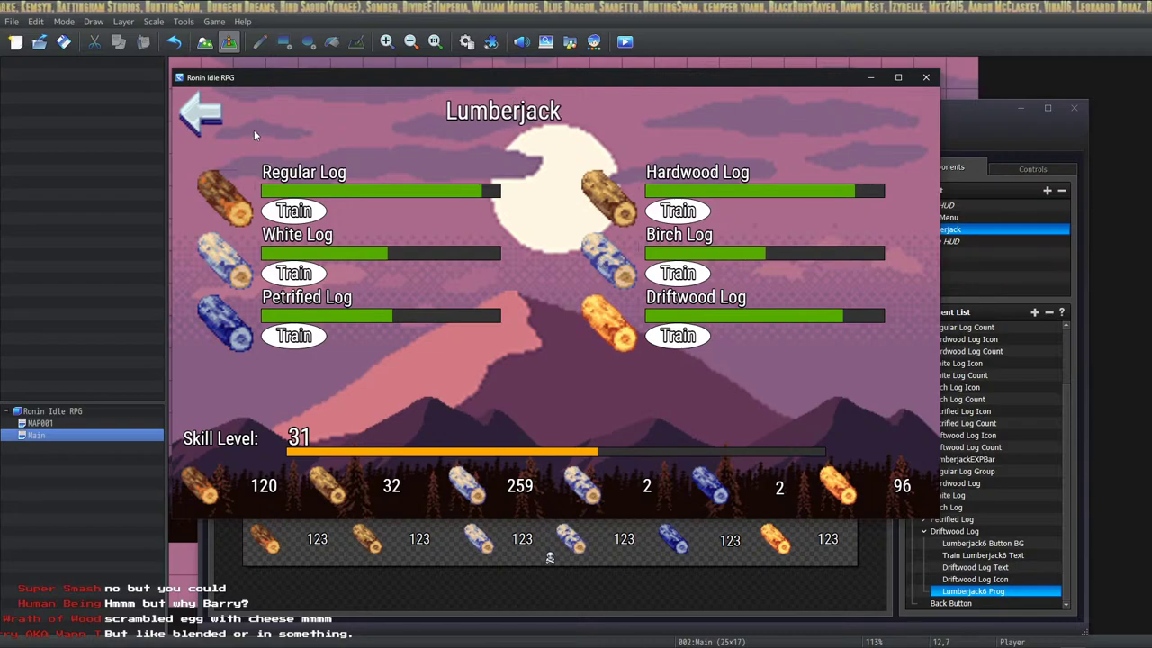
key("Escape")
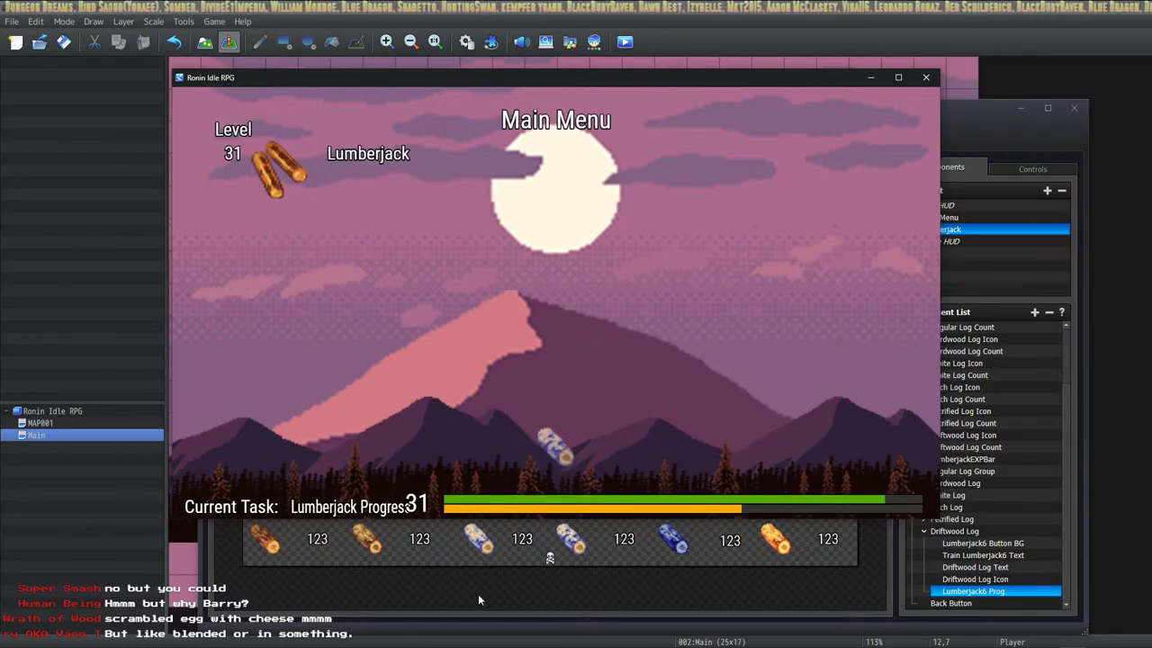
left_click(983, 175)
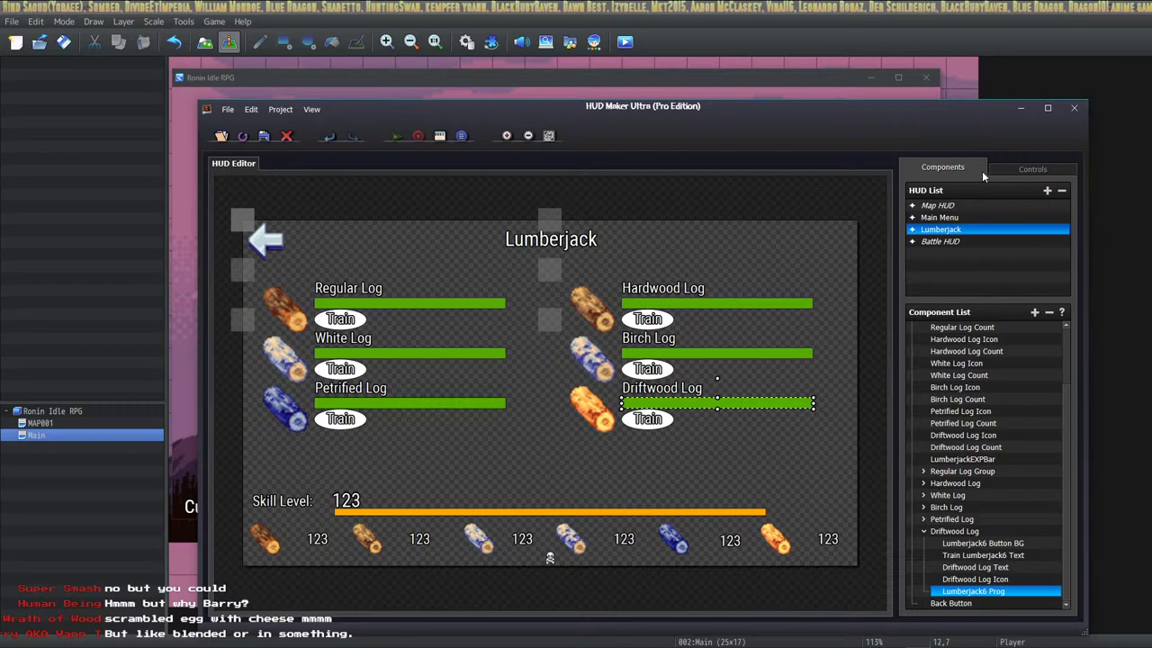
In the Main Menu HUD, shift the Current Task value and the skill level number closer to the Current Task label, save, and check the running game.
left_click(939, 217)
left_click(290, 556)
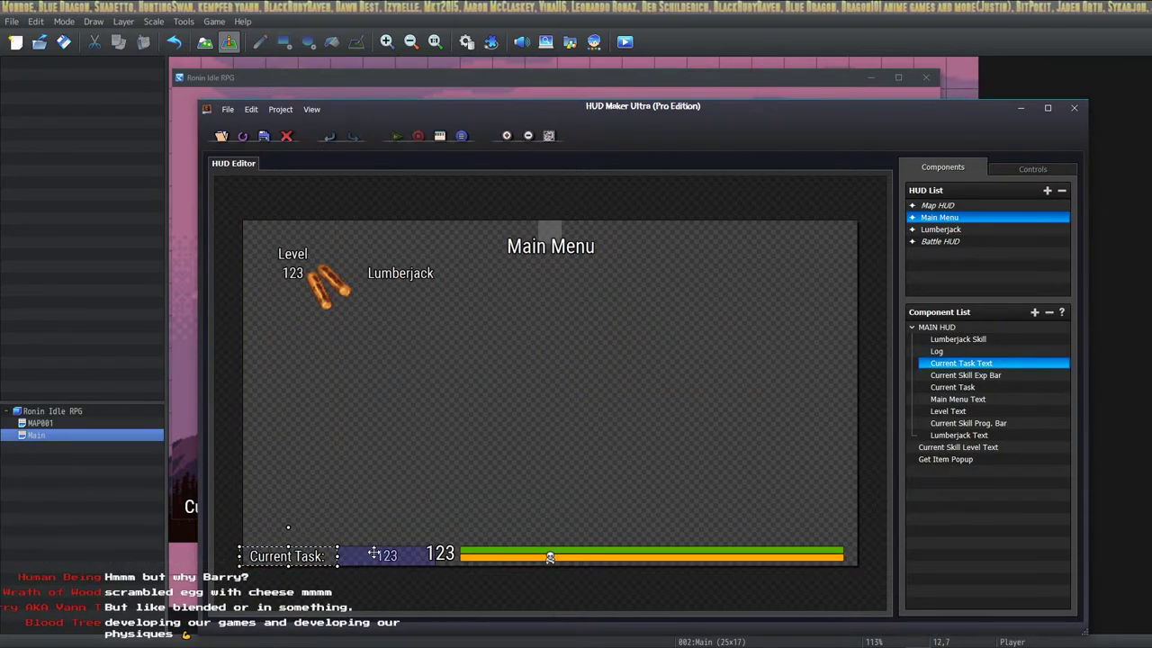
left_click_drag(387, 555, 364, 555)
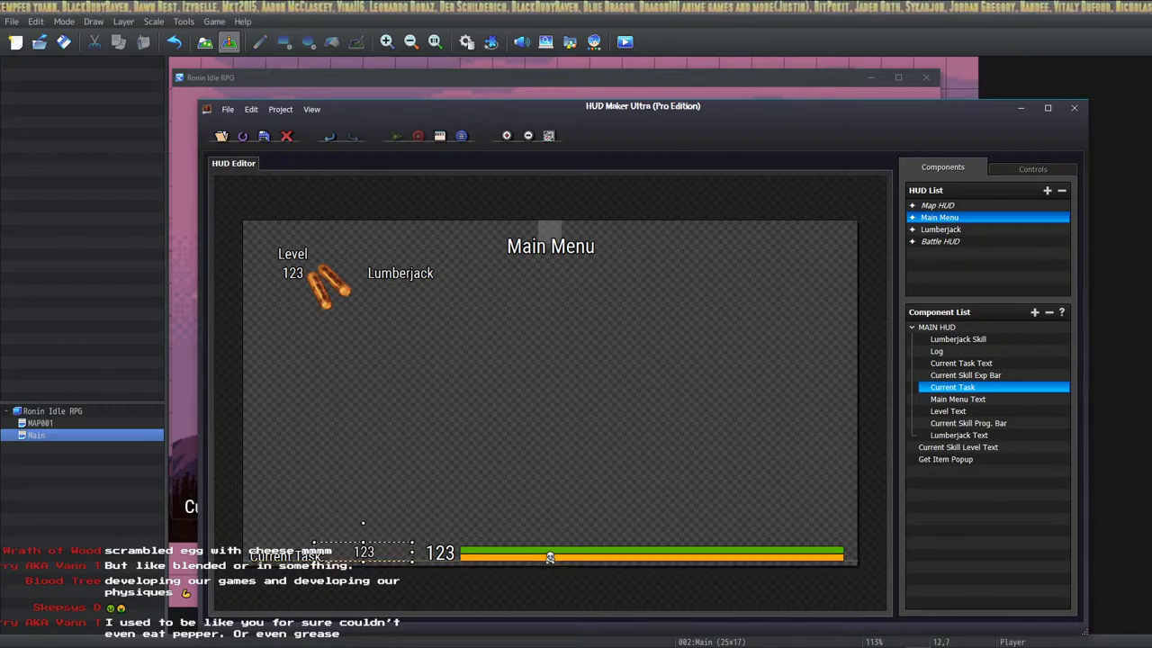
left_click_drag(364, 555, 361, 555)
left_click_drag(434, 552, 422, 553)
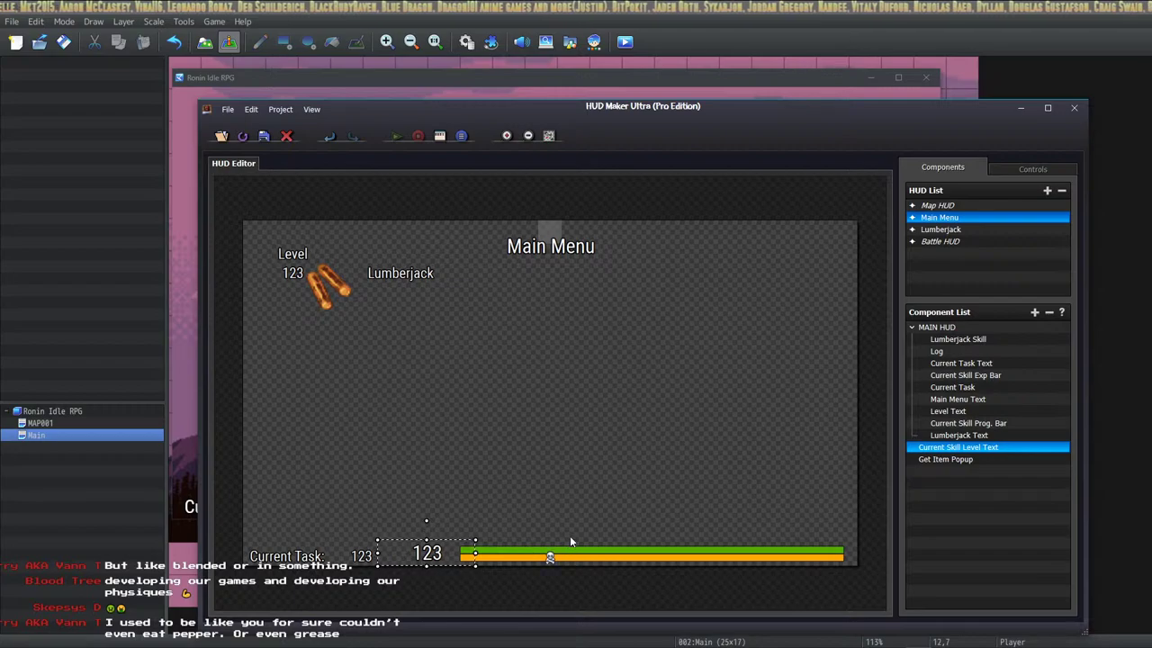
left_click(264, 135)
left_click(330, 79)
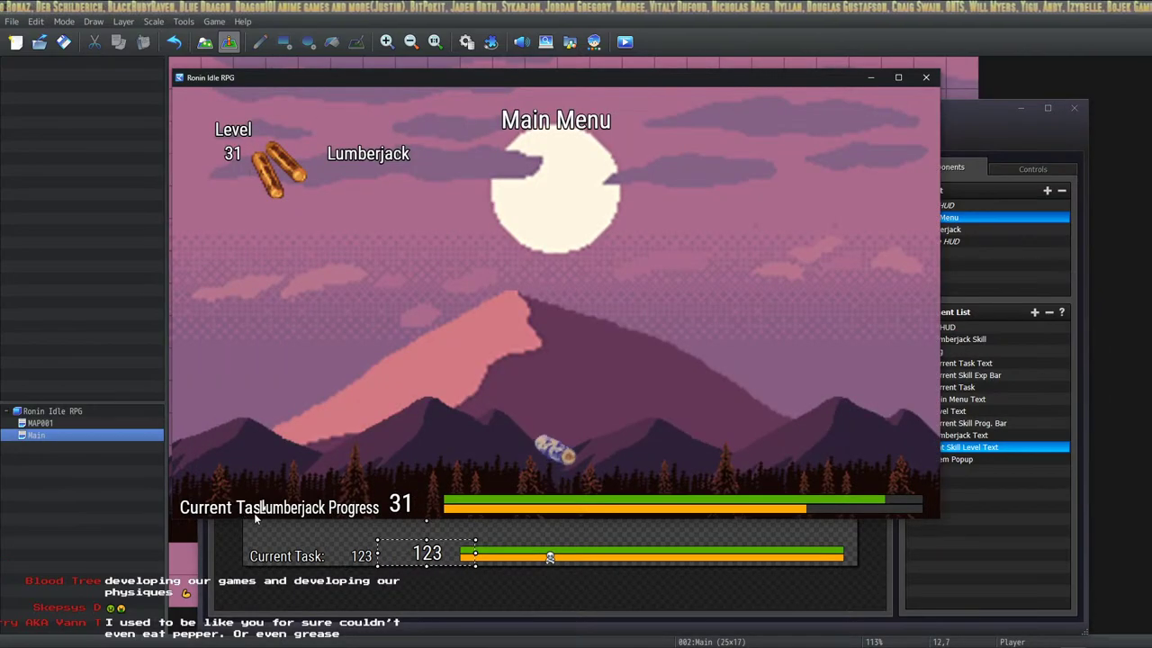
Set the font size of the Current Task Text label to 24.
left_click(293, 556)
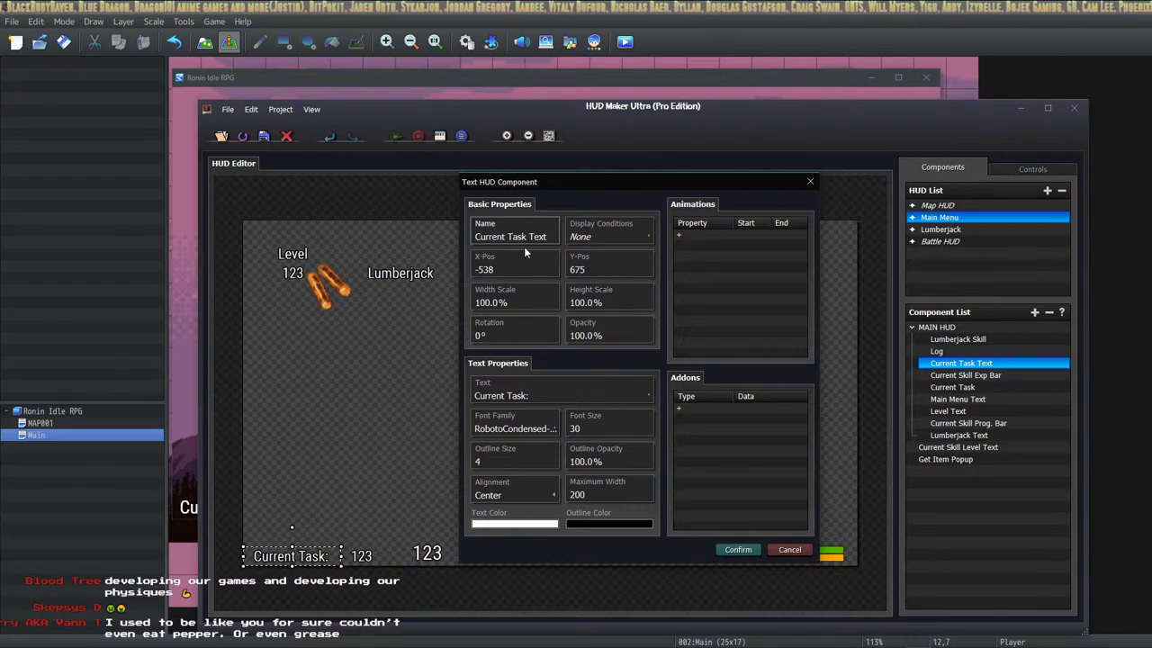
left_click(594, 428)
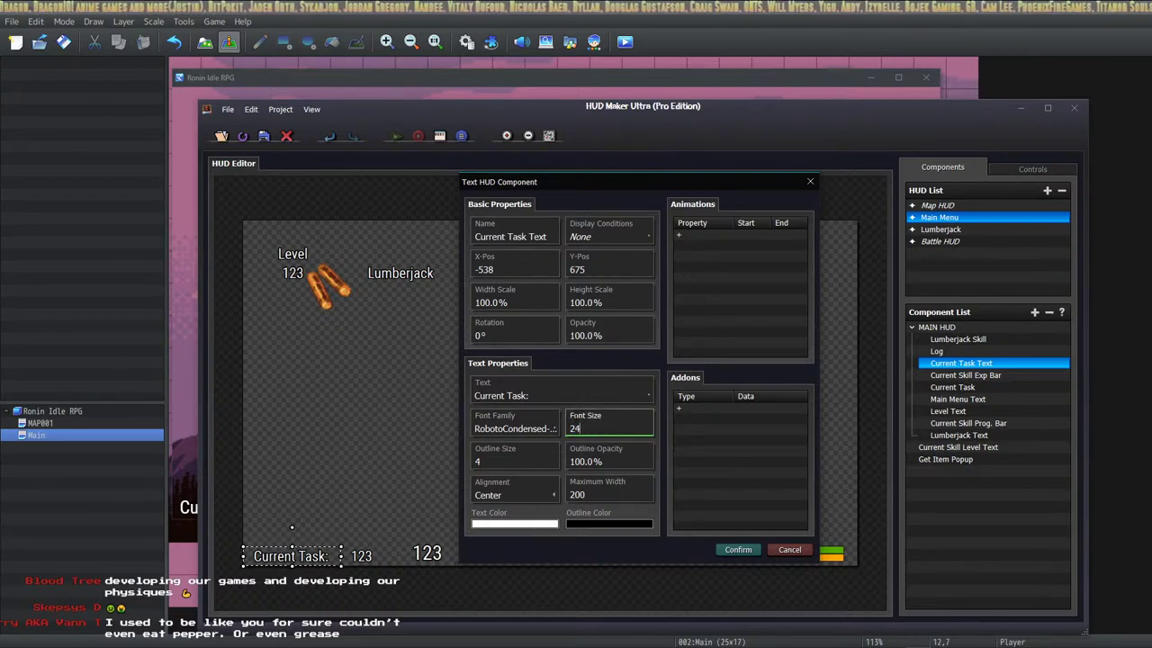
left_click(738, 549)
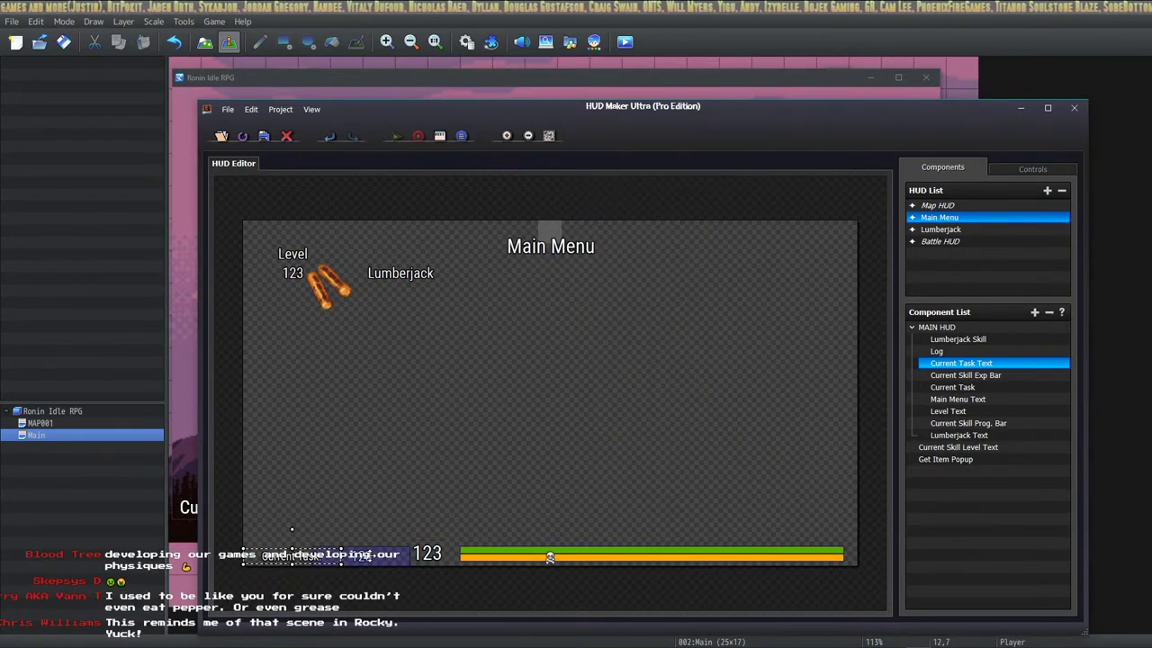
Set the font size of the Current Task value component to 26.
double_click(462, 542)
left_click(589, 432)
type("28")
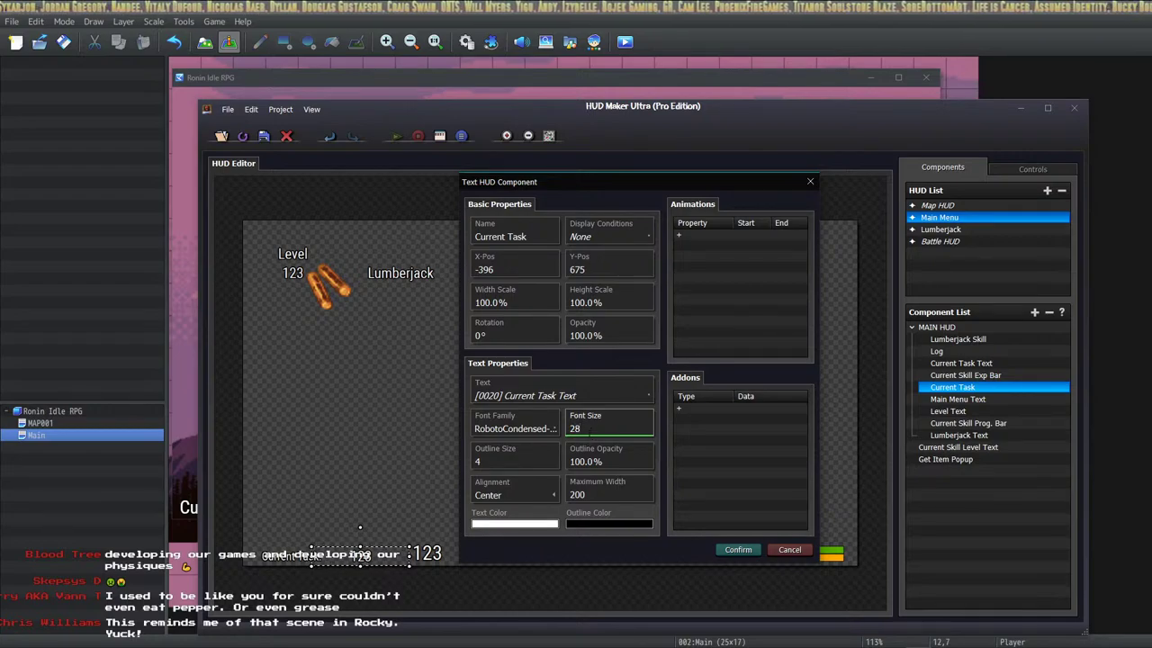
key("BackSpace")
type("6")
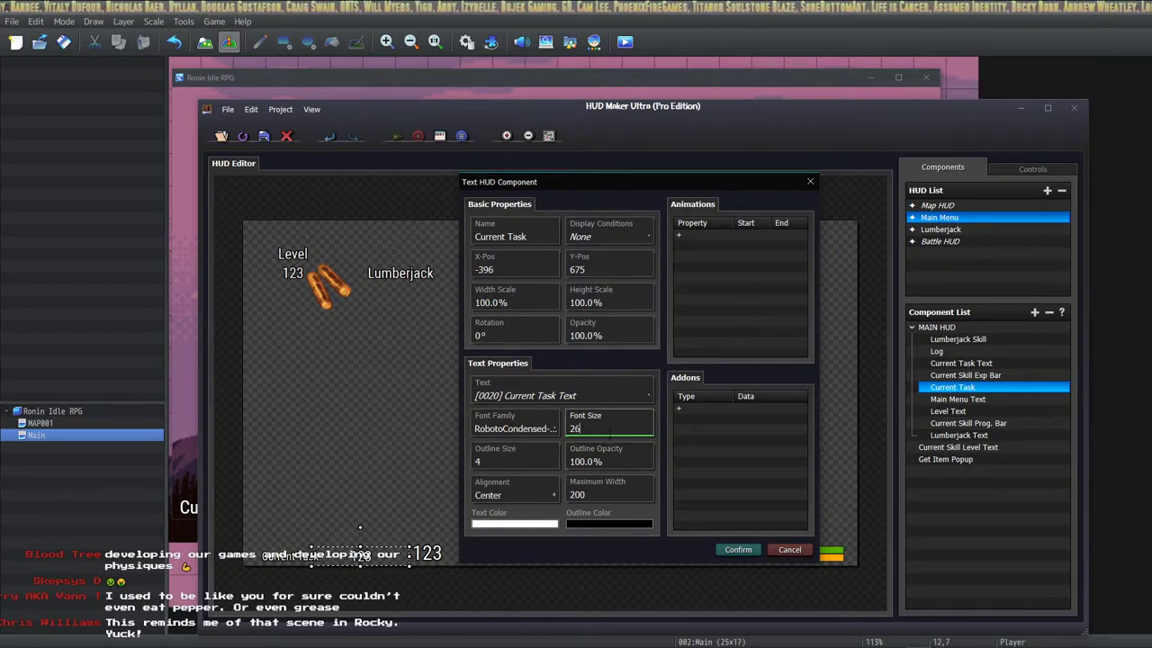
left_click(738, 551)
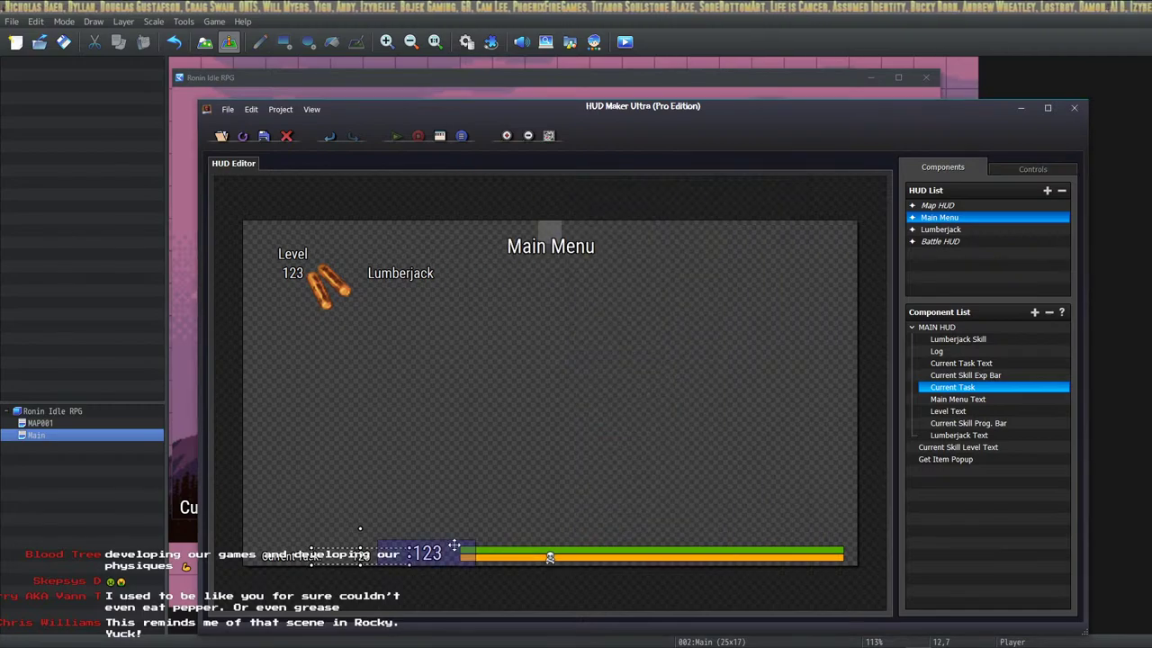
Set the Current Skill Level Text font size to 40, move it back toward the progress bars, and check it in the running game.
double_click(957, 446)
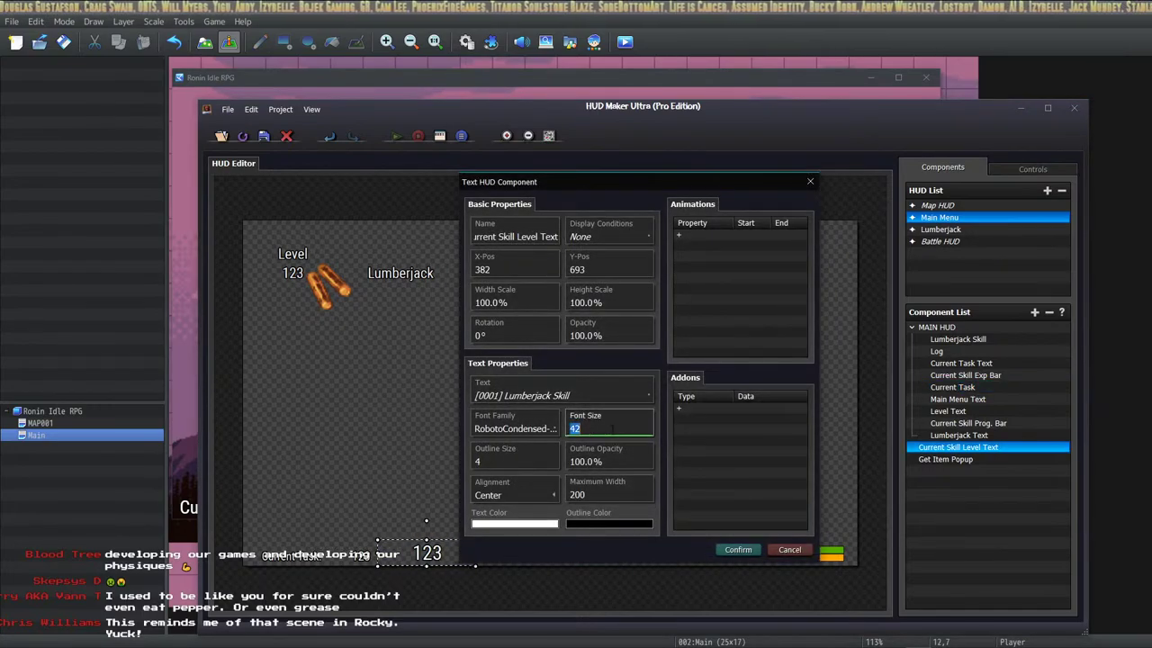
left_click(611, 429)
key("BackSpace")
type("0")
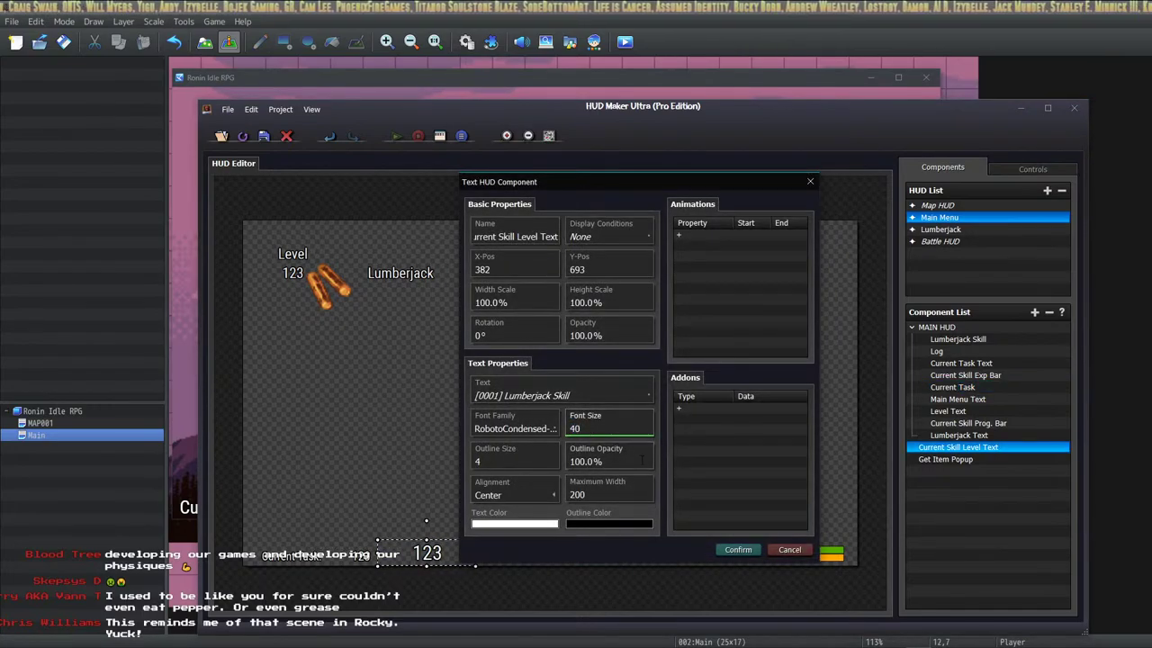
left_click(738, 550)
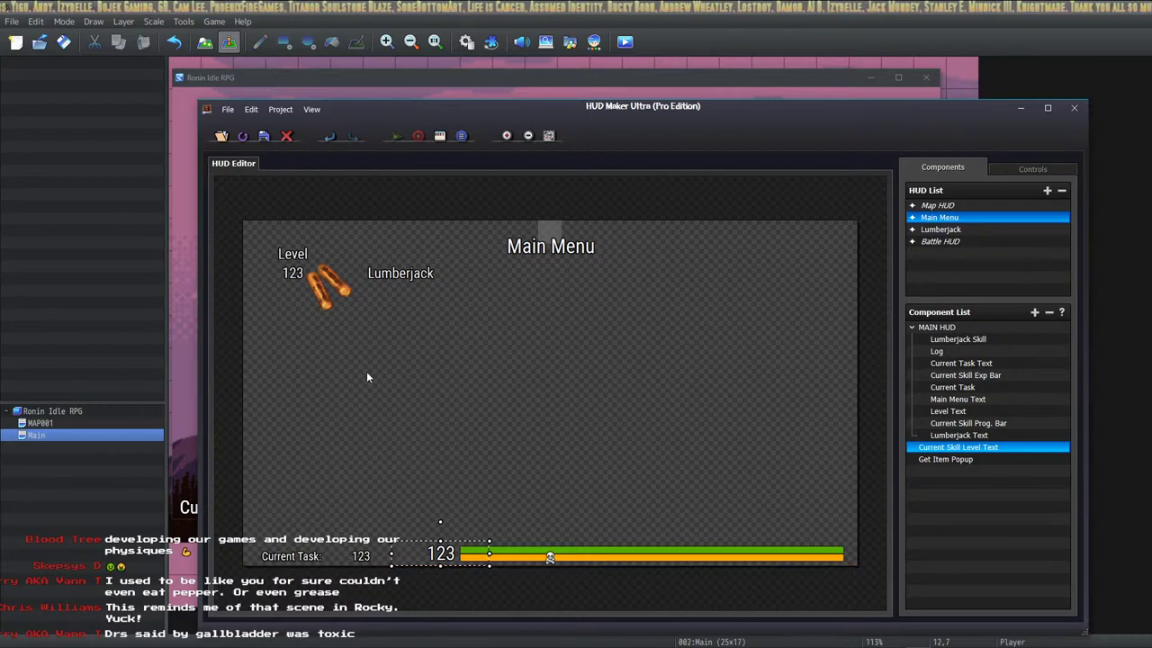
left_click(288, 88)
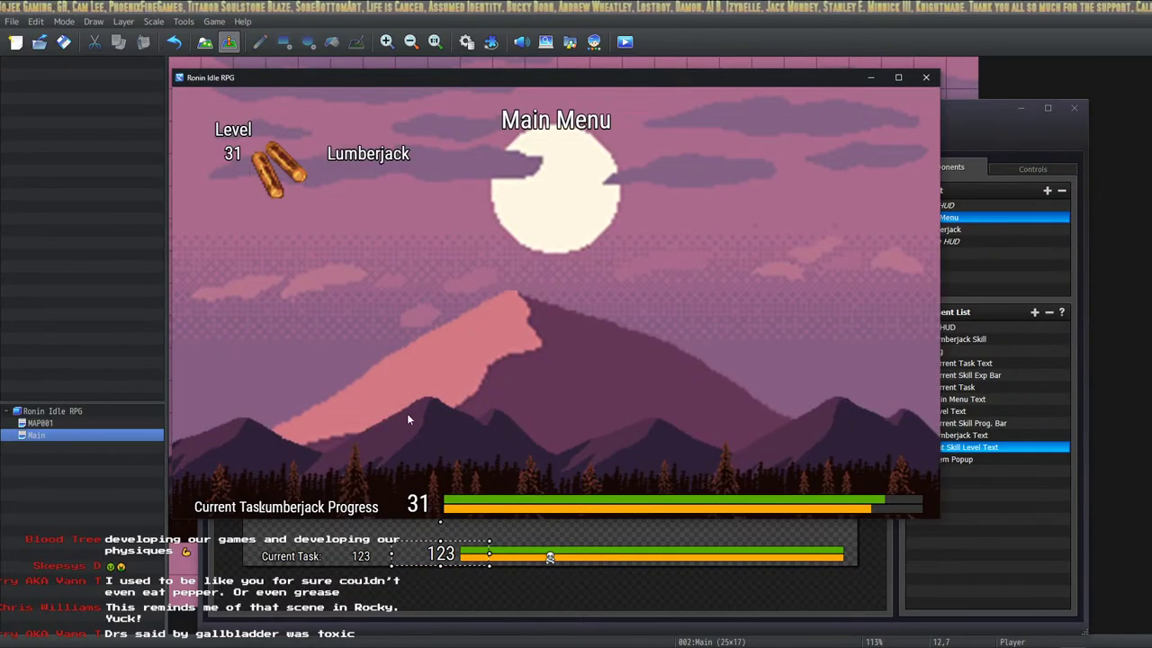
Change the alignment of the Current Task Text label to Left.
double_click(308, 556)
left_click(536, 486)
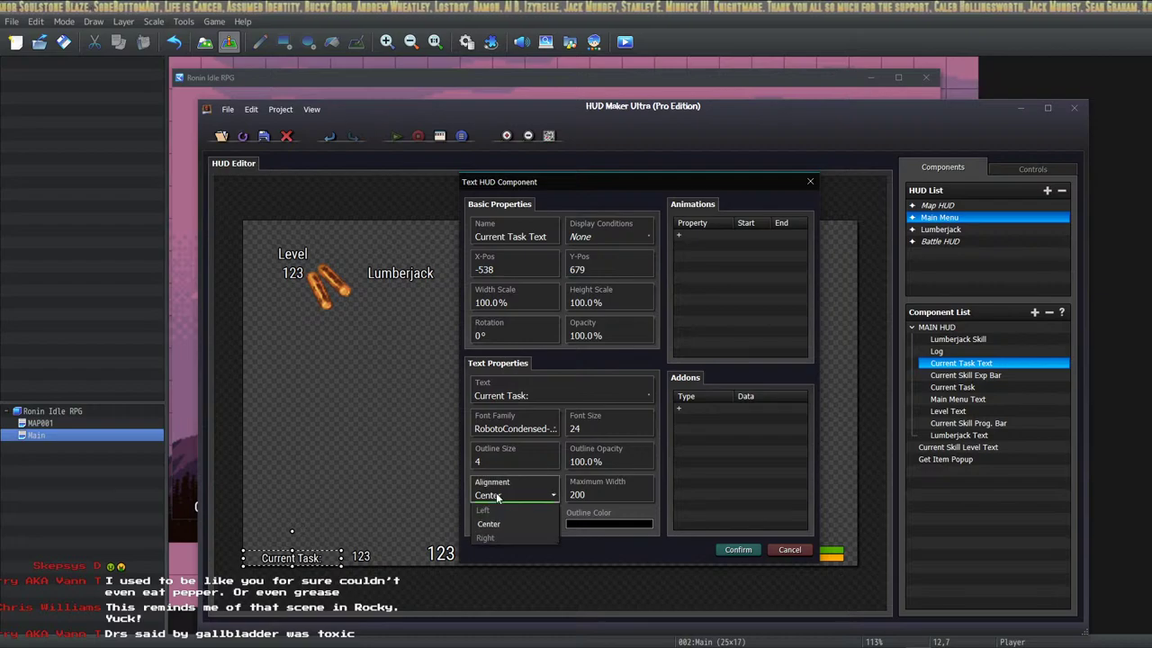
left_click(500, 511)
left_click(736, 550)
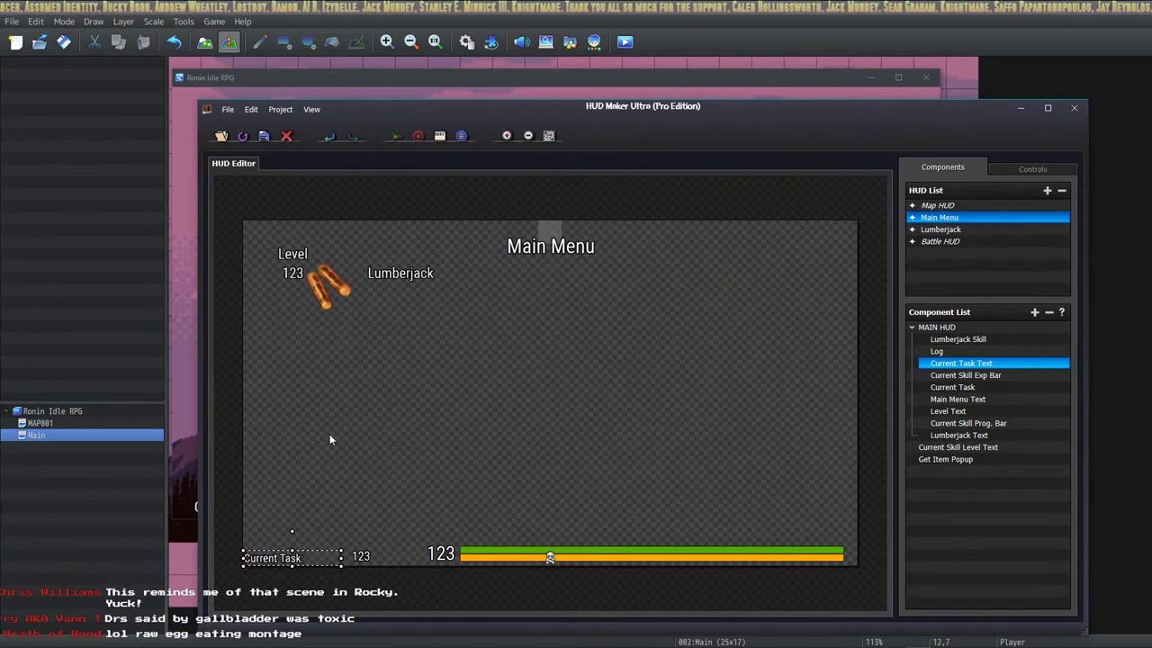
Reposition the Current Task value between its label and the skill level number with a small gap, checking the spacing in the running game.
left_click(360, 556)
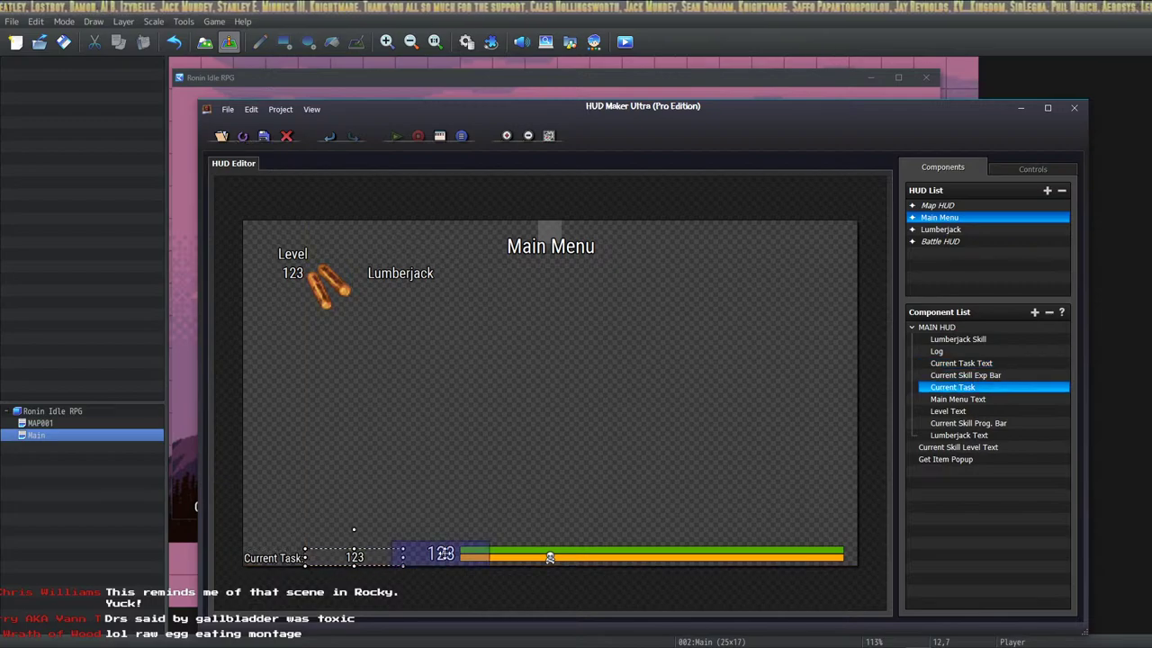
left_click(299, 80)
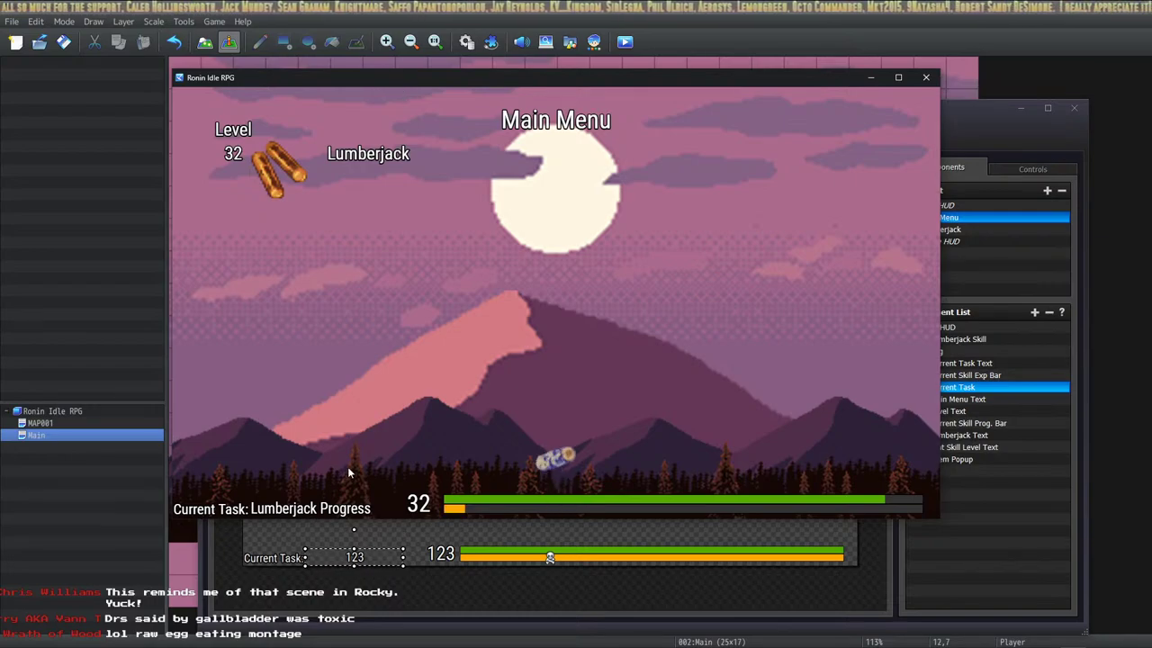
left_click(526, 537)
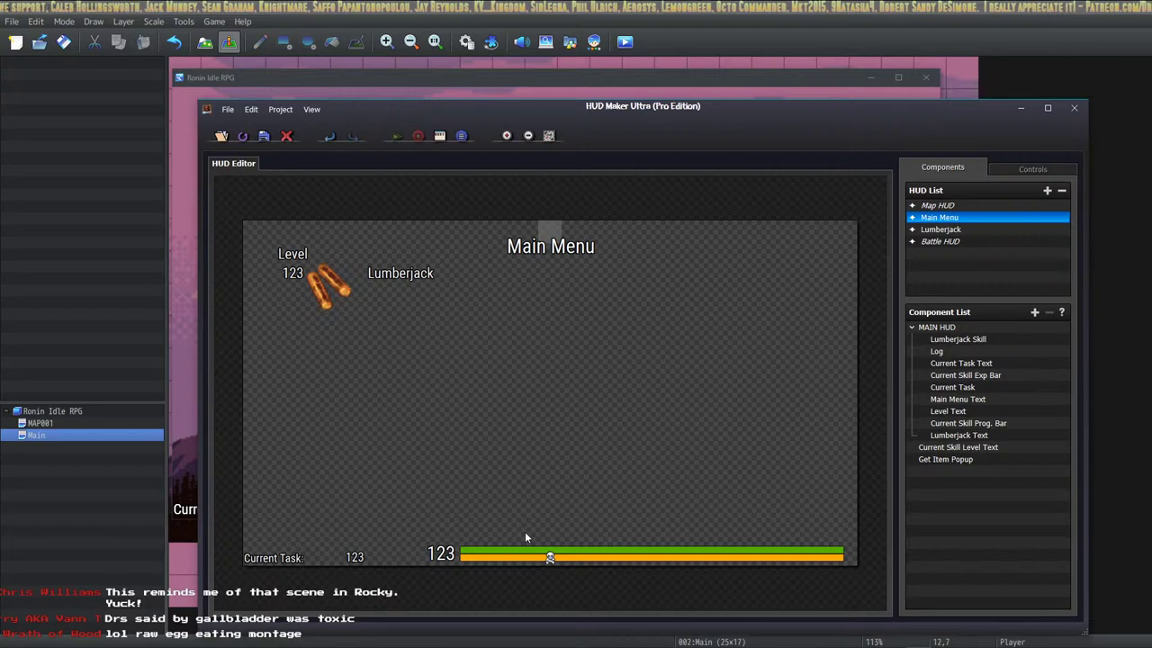
left_click(354, 556)
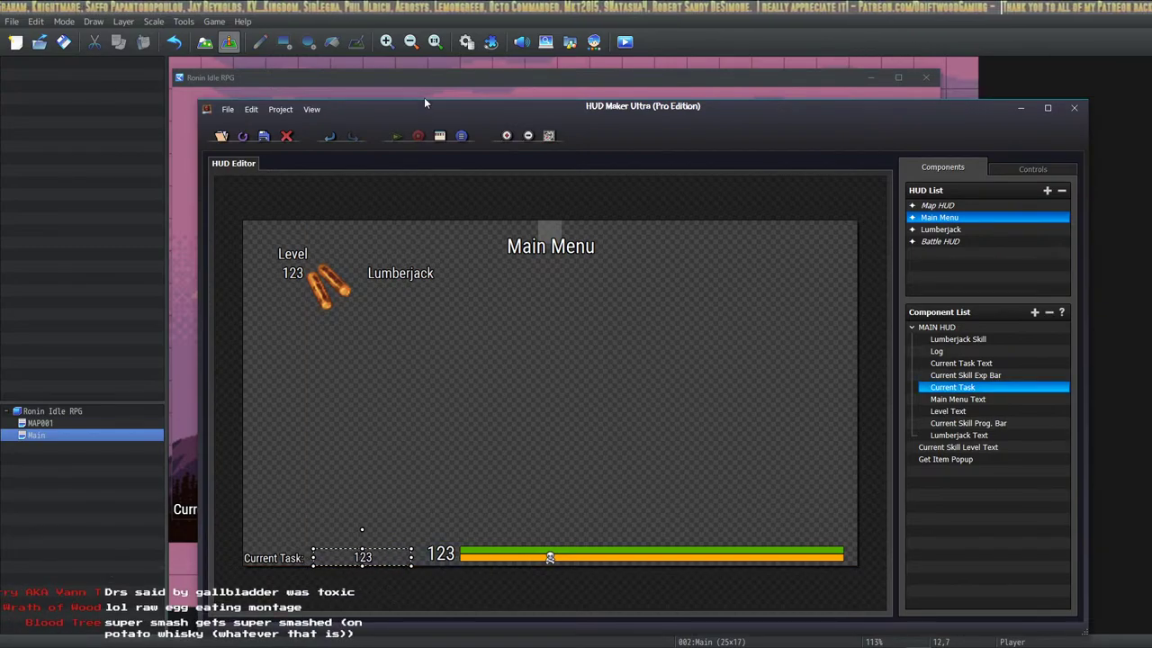
left_click(270, 81)
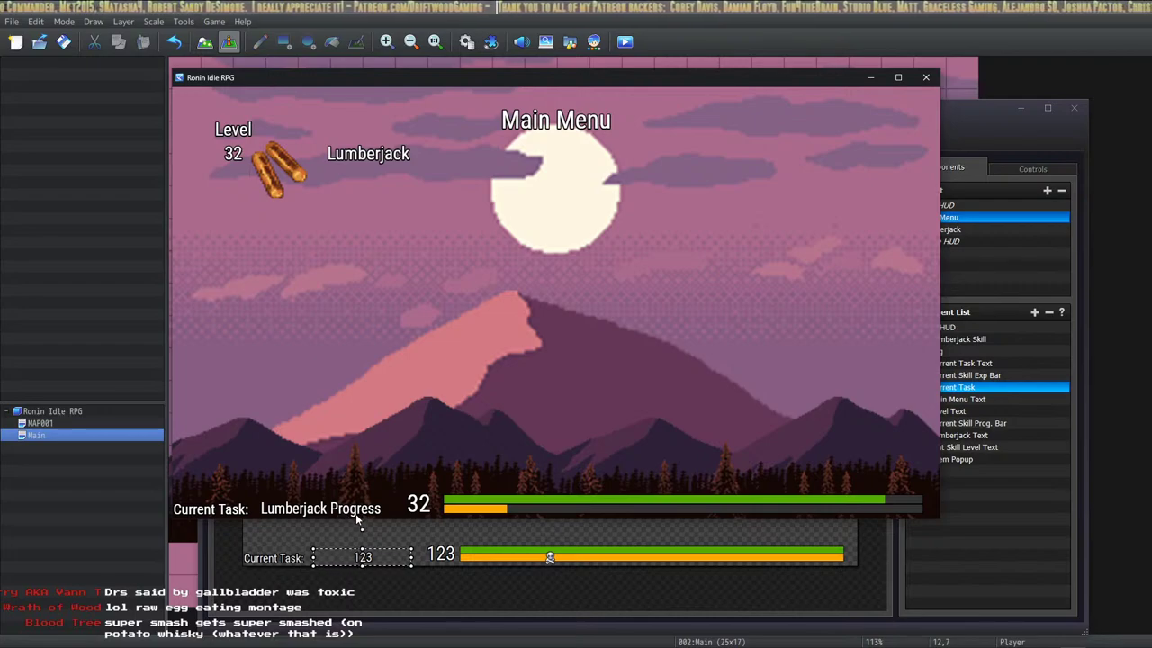
double_click(363, 556)
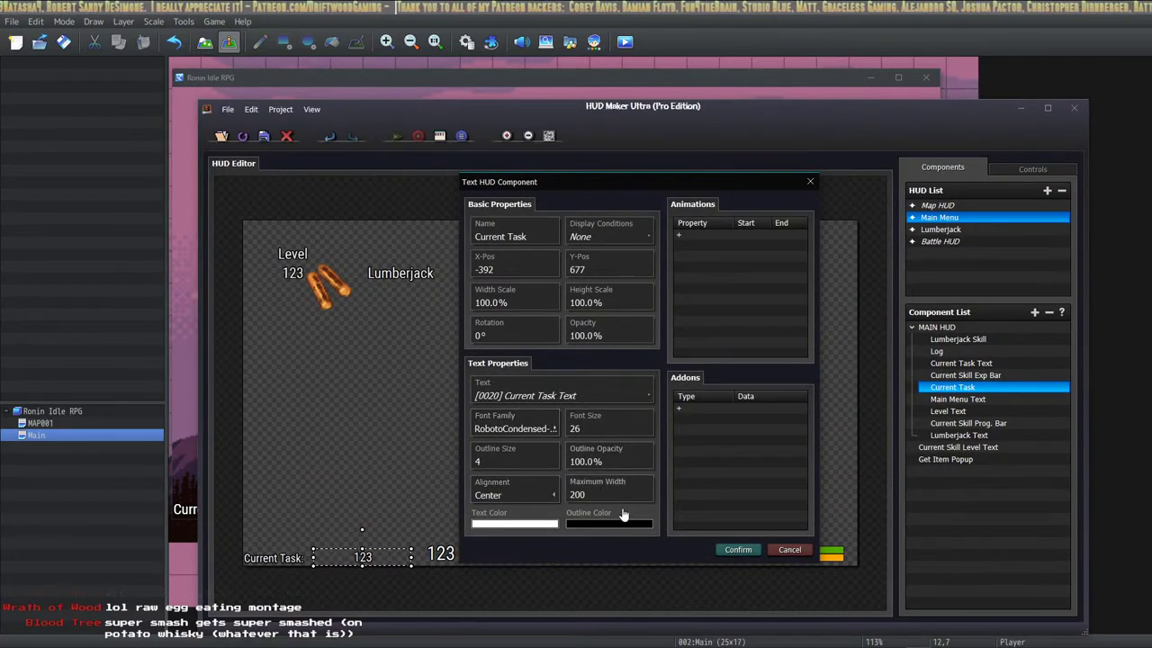
left_click(736, 549)
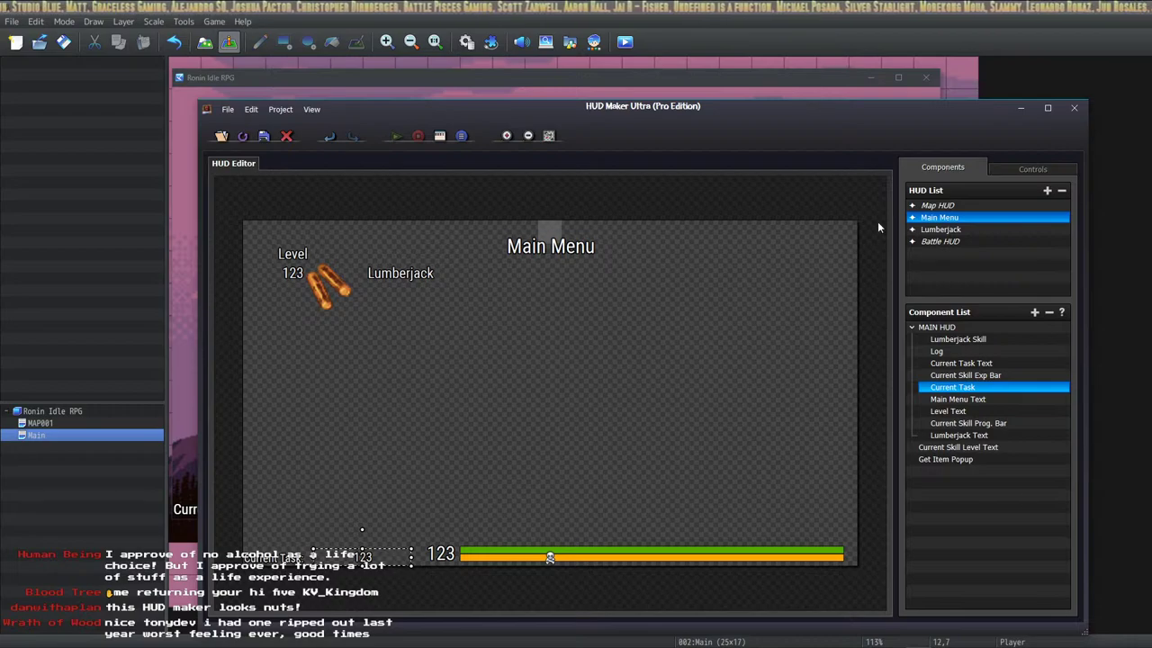
left_click(934, 233)
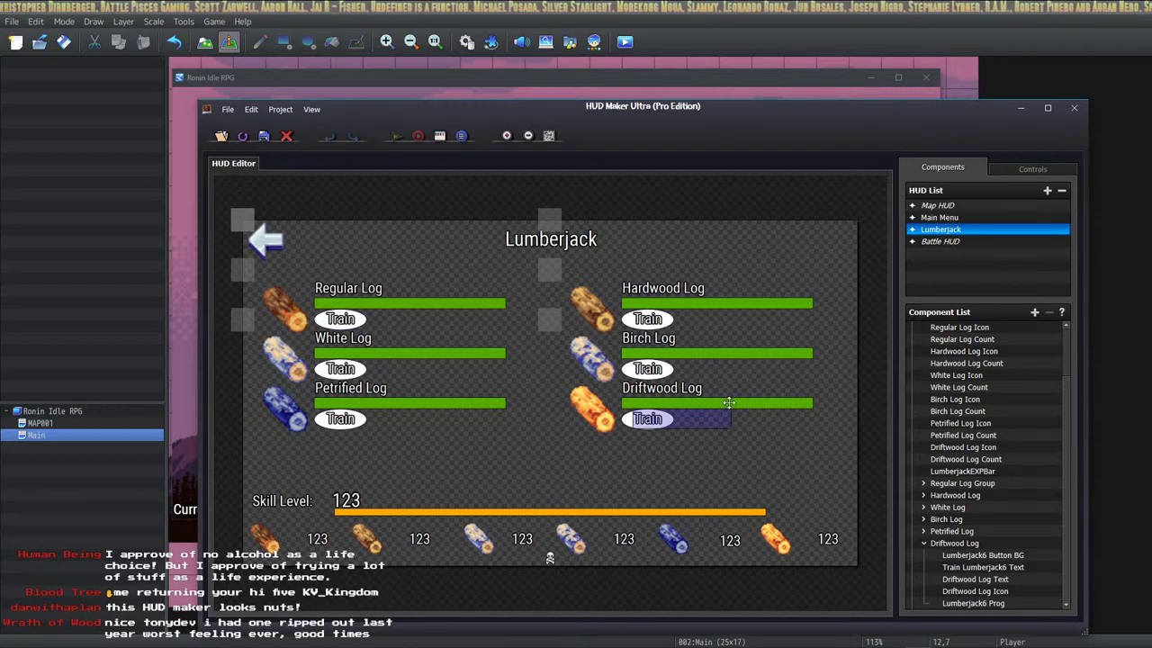
key("Up")
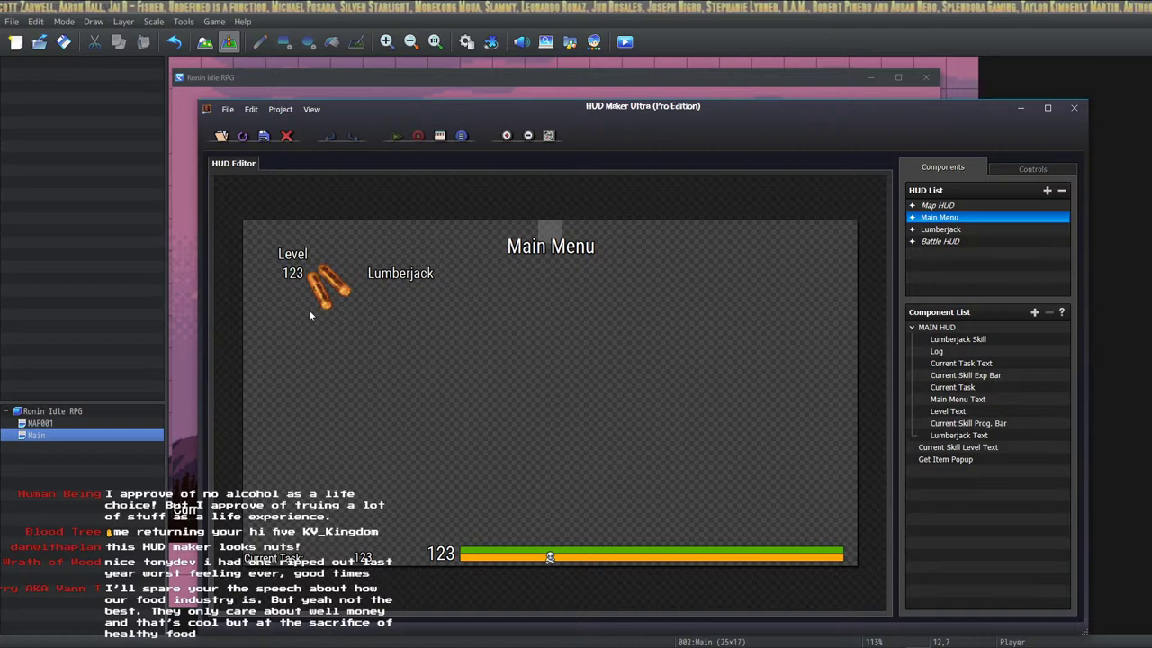
left_click(944, 228)
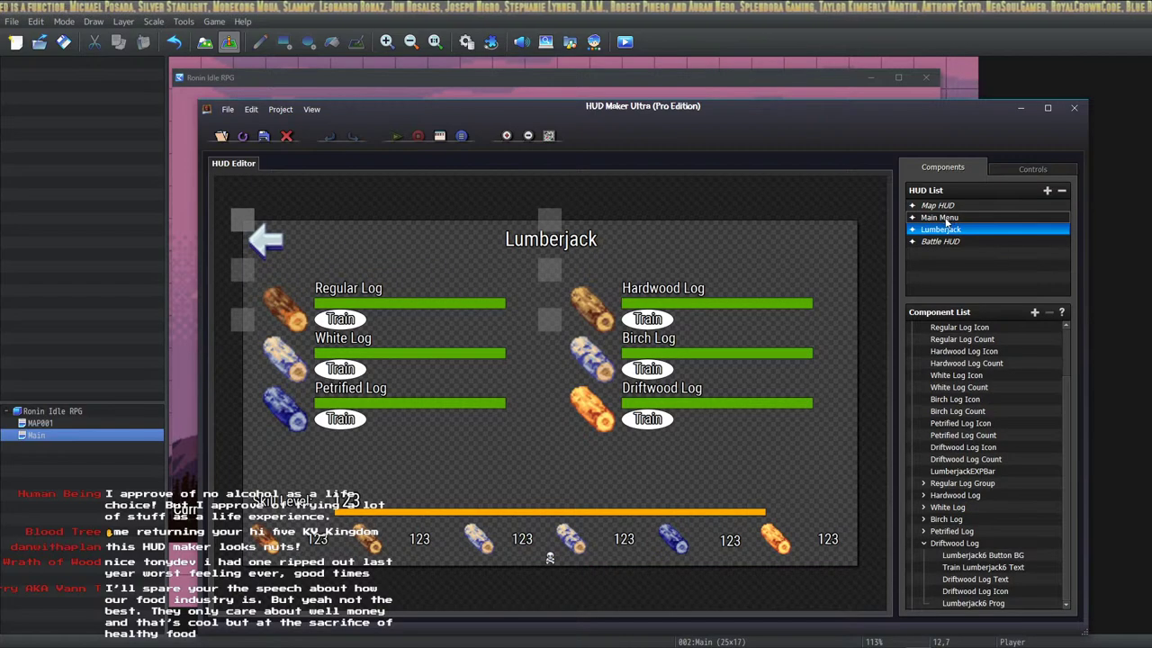
Close the HUD editor and accept the Plugin Manager settings to return to the map.
key("alt+F4")
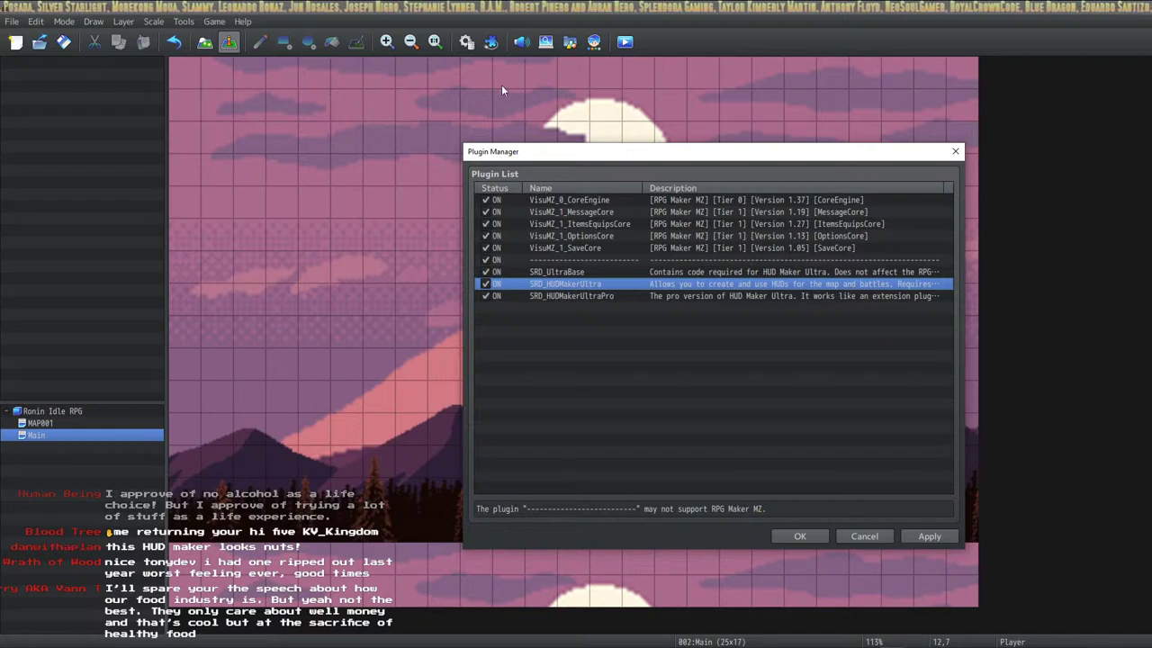
left_click(798, 530)
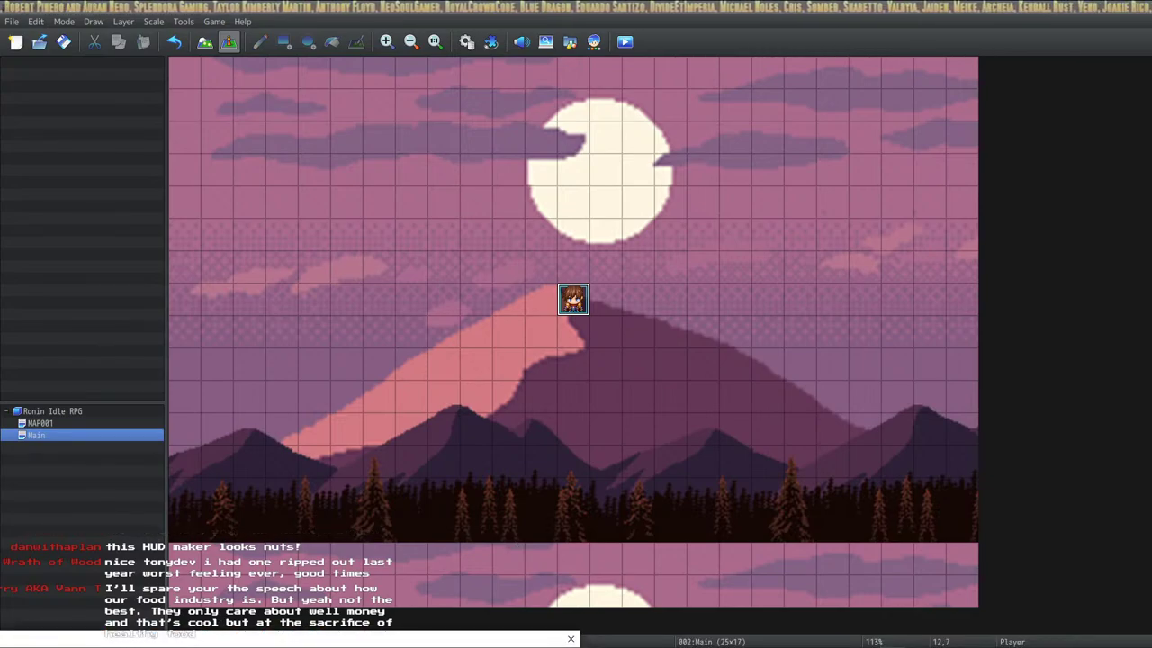
Examine the contents of the database's common events, including Lumberjack, Run Lumberjack, Credits, Back Button, Menu>Lumberjack and Get Item Popup Off.
key("F9")
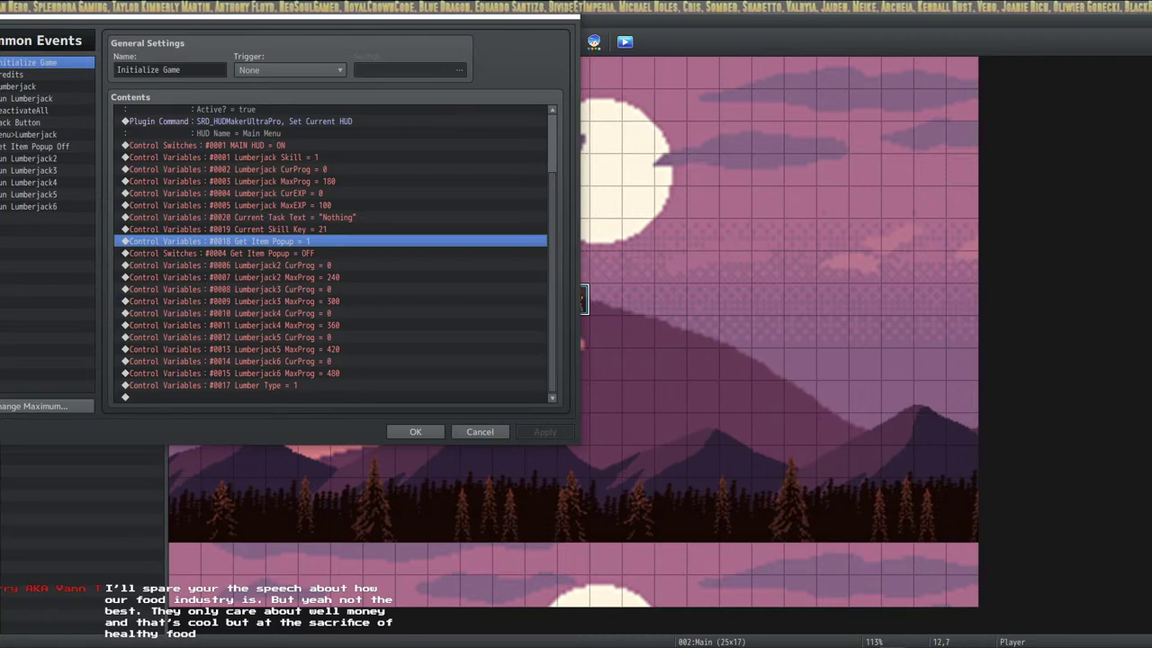
left_click_drag(303, 15, 697, 107)
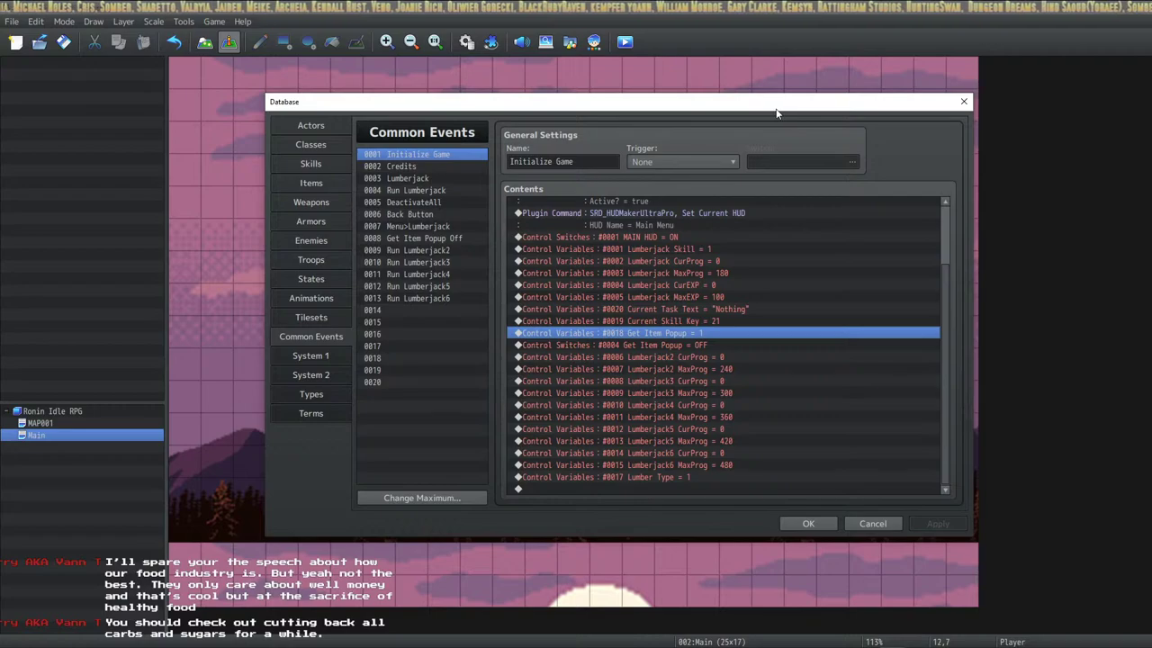
mouse_move(760, 98)
left_mouse_down()
mouse_move(723, 105)
mouse_move(751, 99)
left_mouse_up()
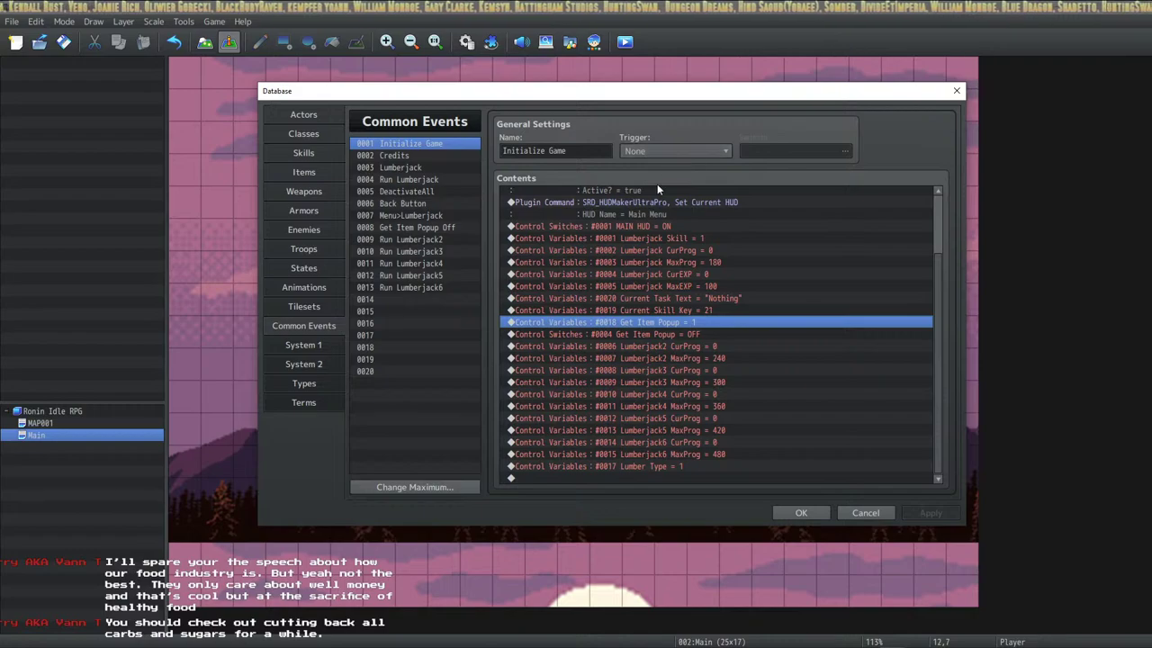
left_click(417, 229)
left_click(416, 168)
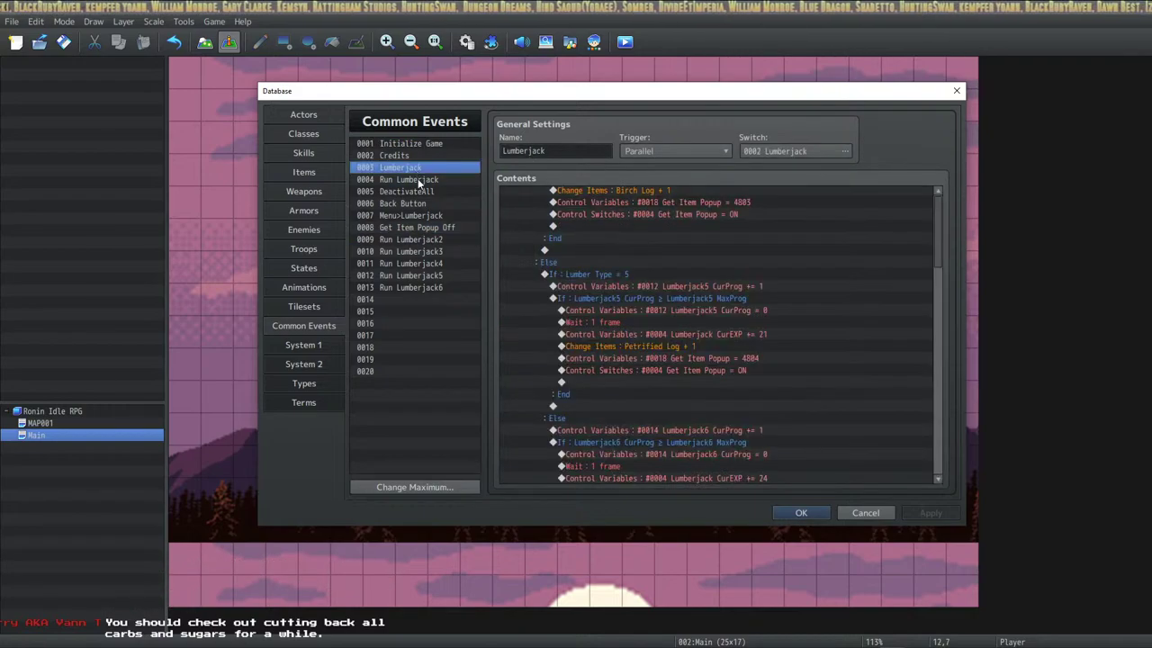
key("Down")
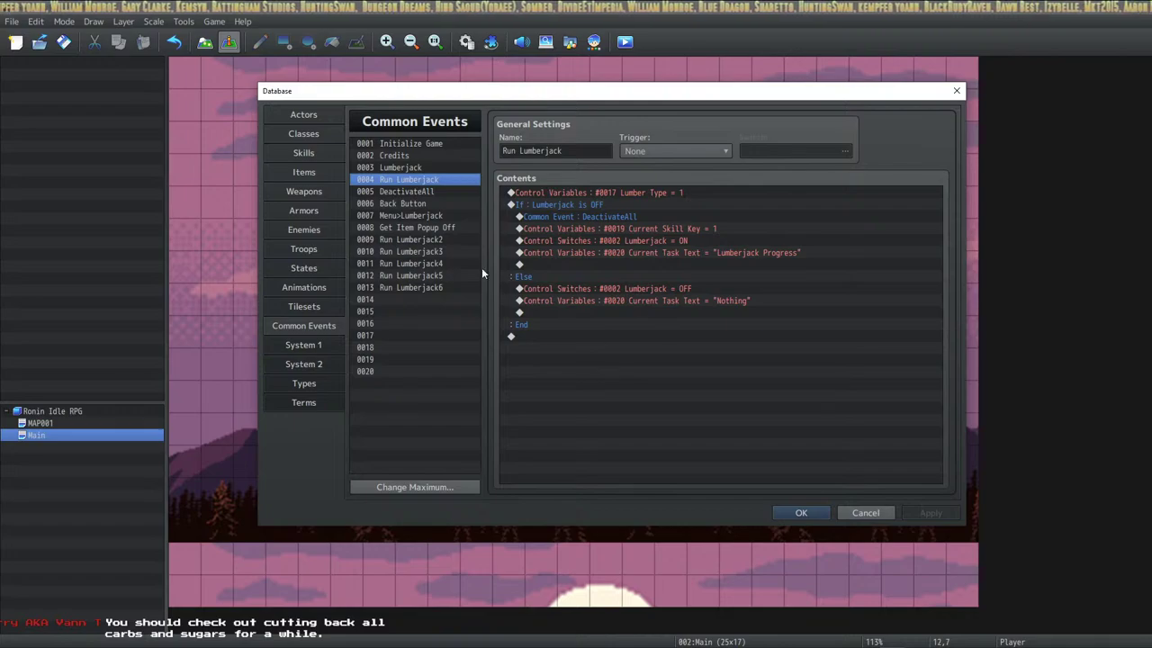
left_click(385, 157)
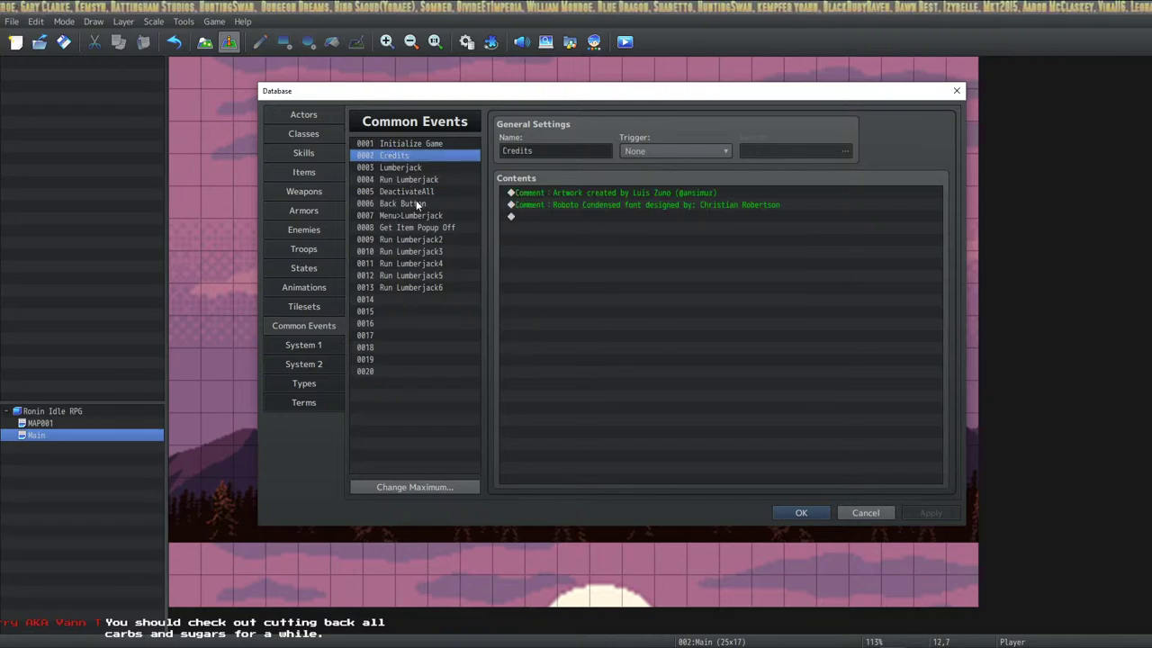
left_click(416, 202)
left_click(420, 216)
left_click(420, 228)
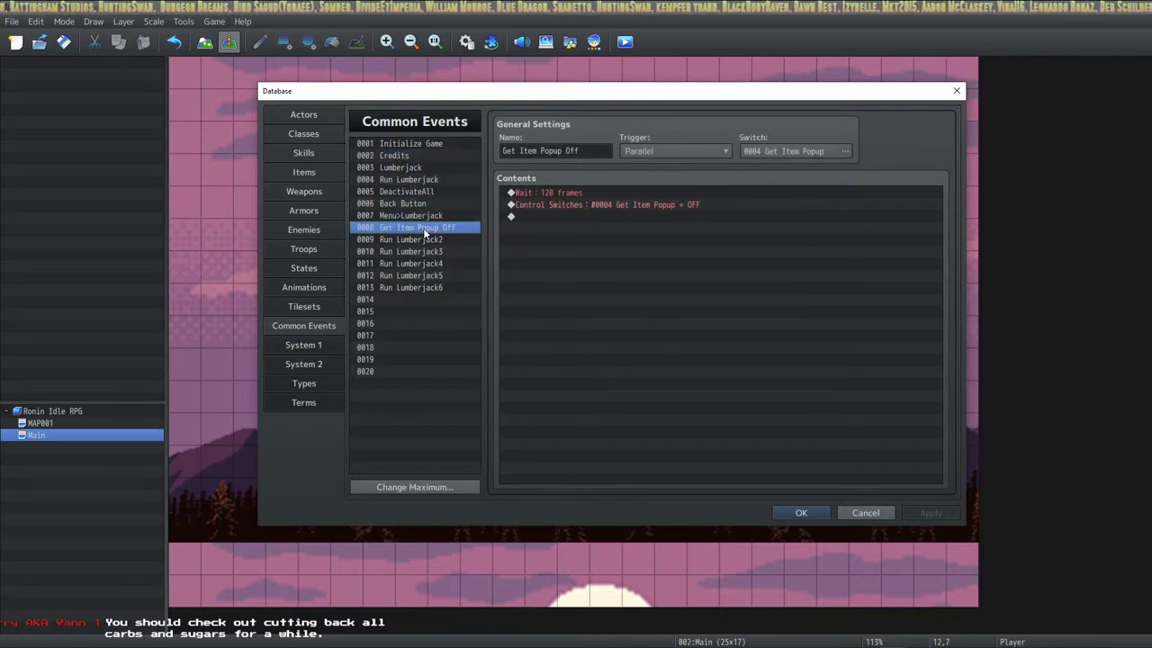
Examine the common events Run Lumberjack through Run Lumberjack6, comparing their Lumber Type and Current Task Text commands.
left_click(440, 240)
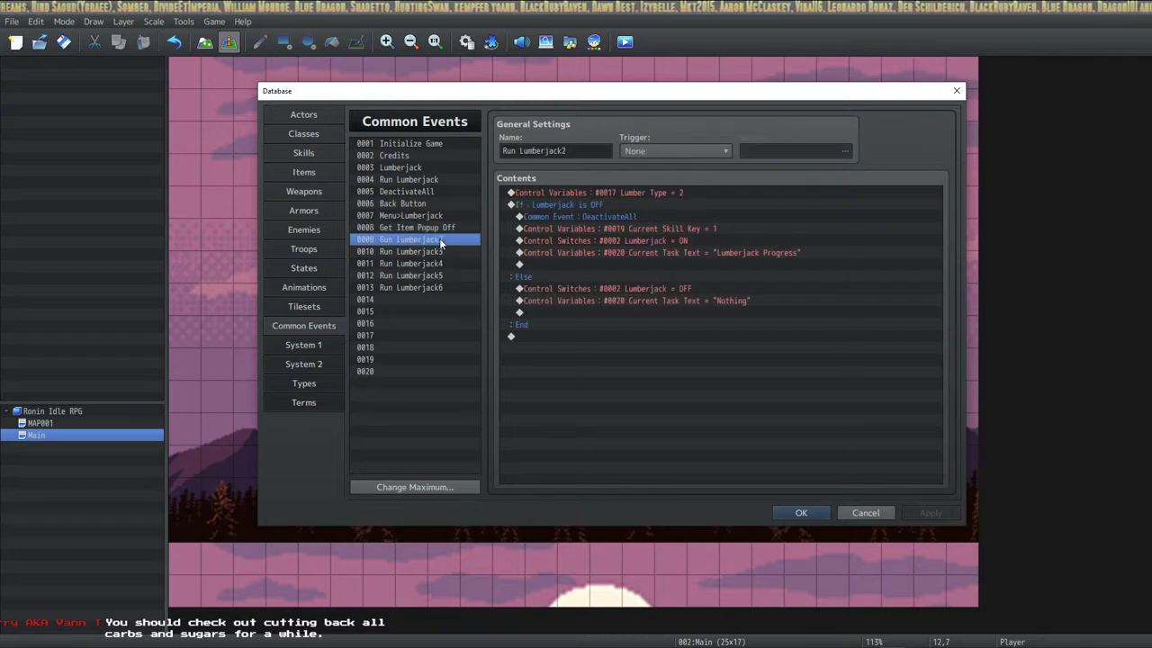
left_click(420, 251)
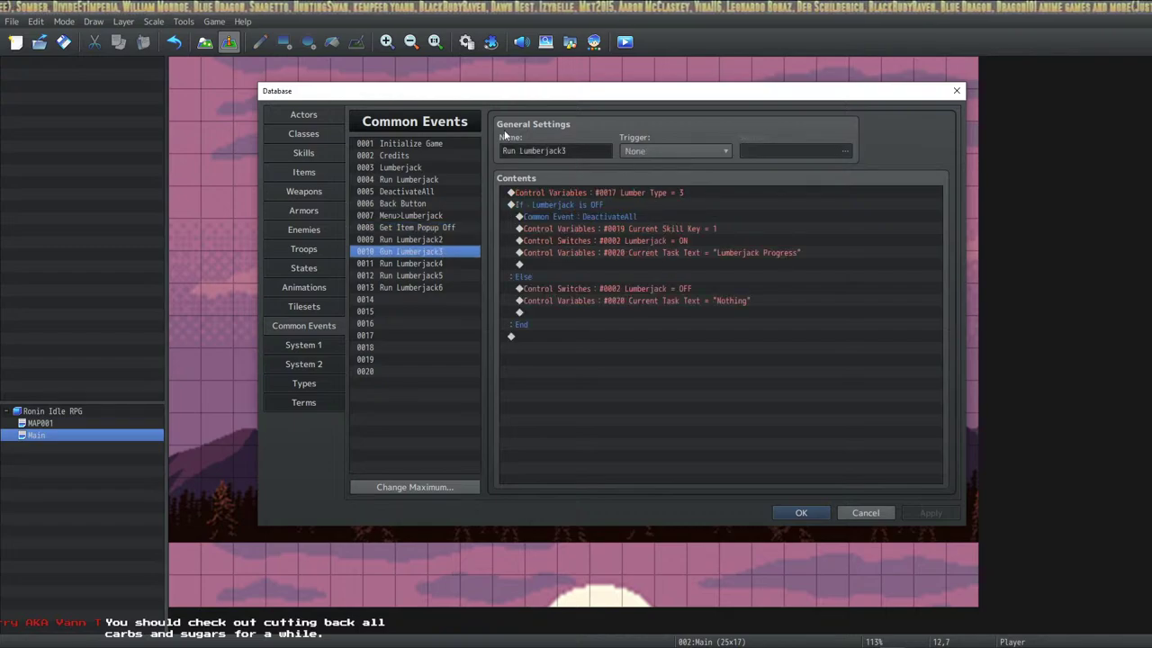
left_click(436, 264)
left_click(435, 287)
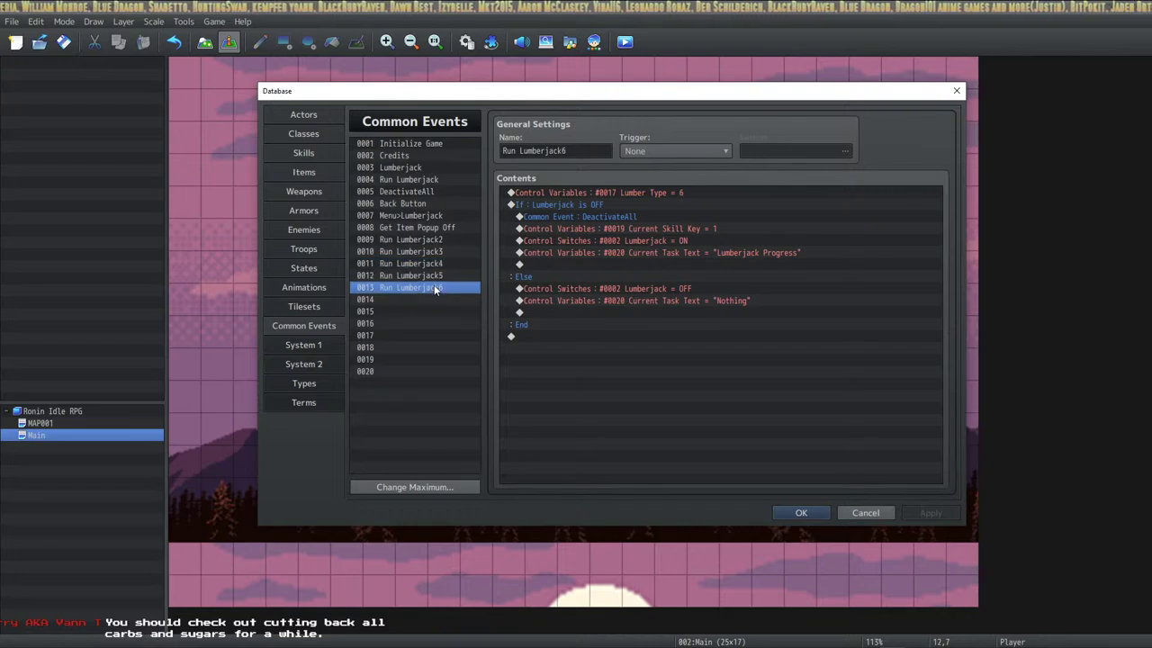
left_click(437, 264)
left_click(440, 240)
left_click(440, 264)
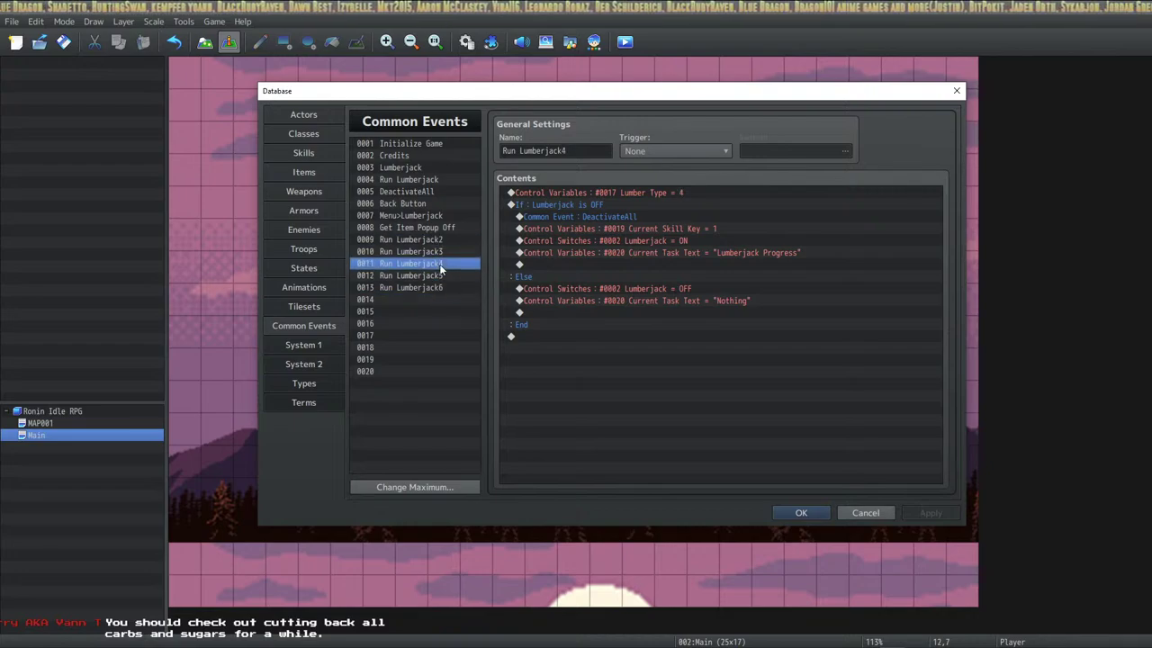
left_click(439, 277)
left_click(437, 216)
left_click(437, 239)
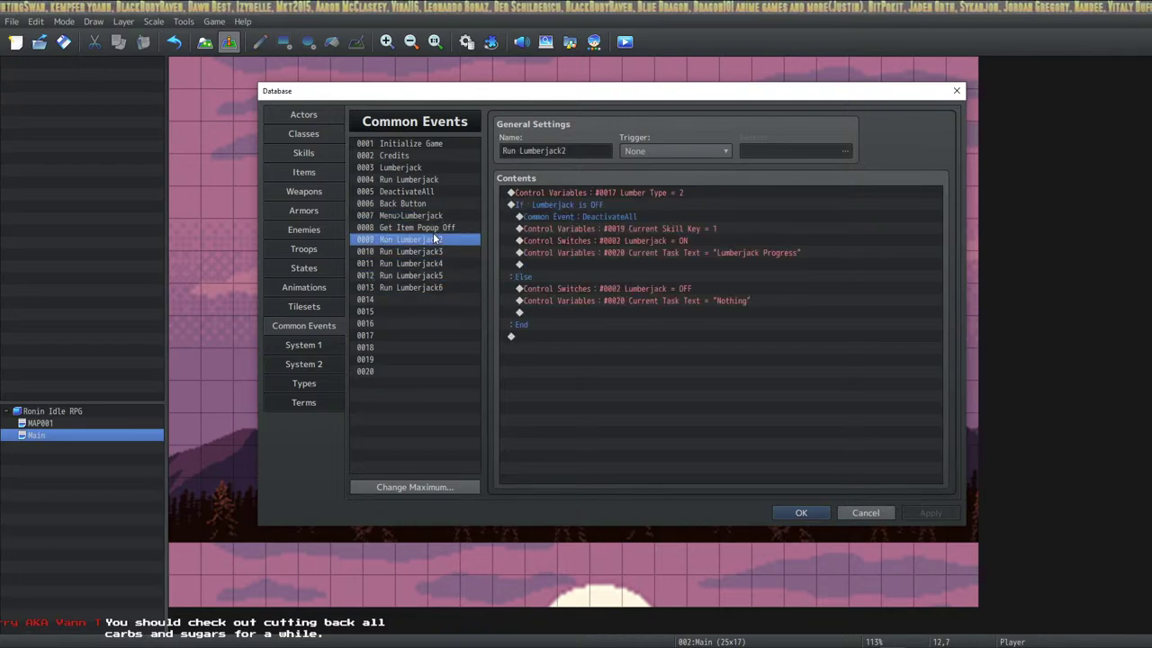
left_click(438, 228)
left_click(436, 215)
left_click(438, 203)
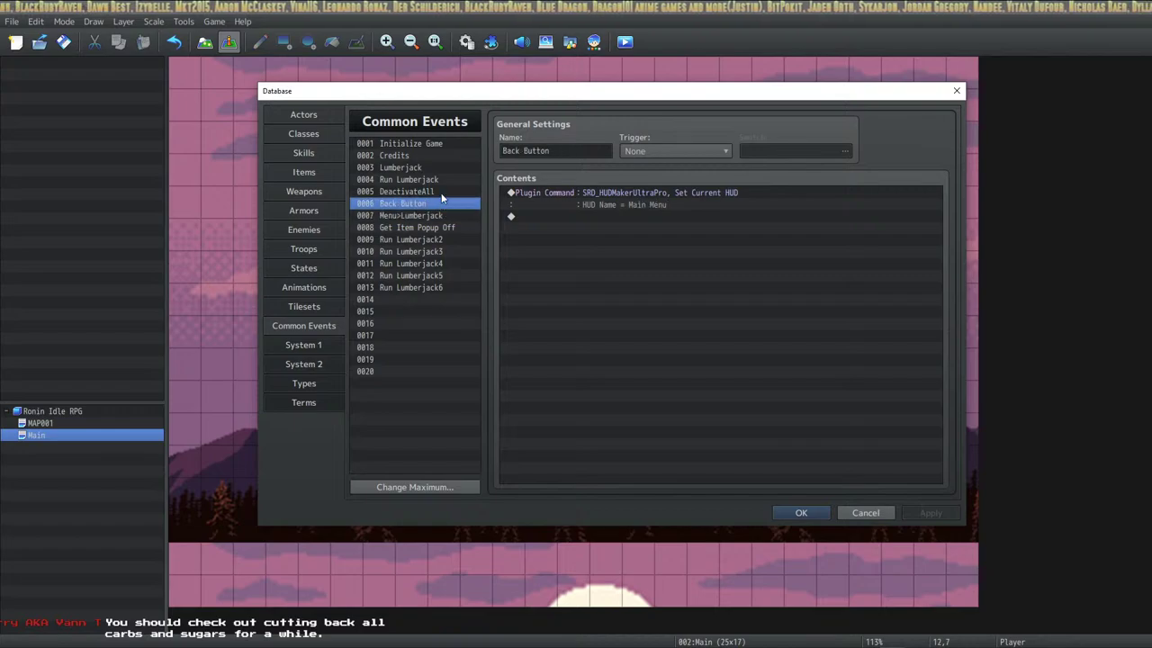
left_click(442, 192)
left_click(442, 179)
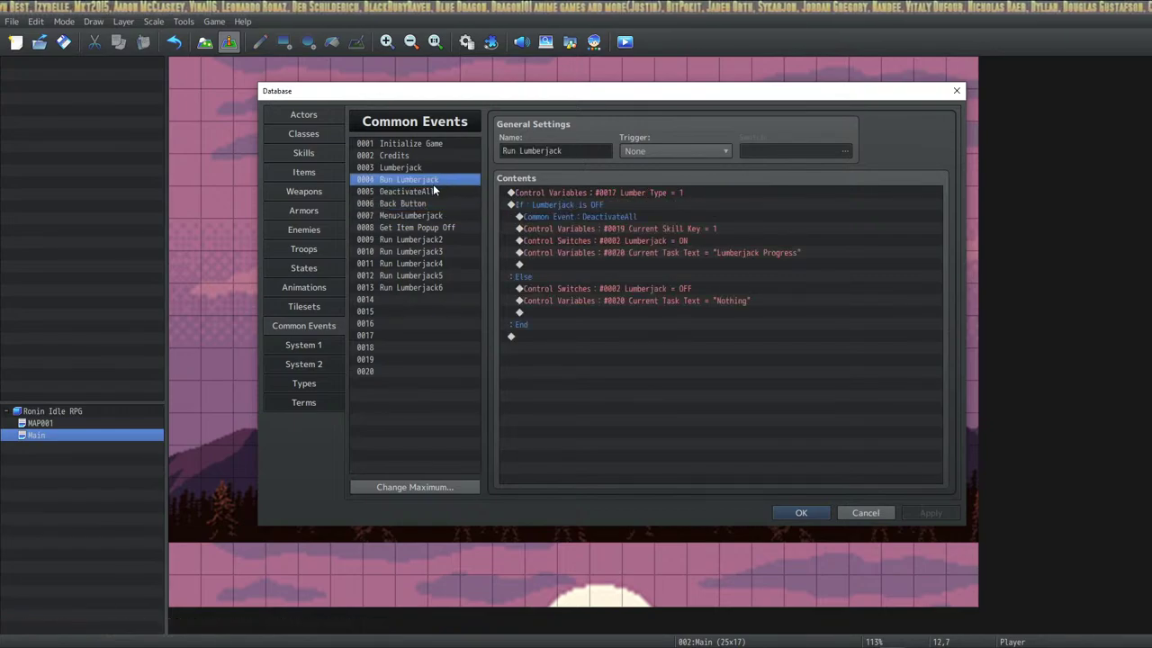
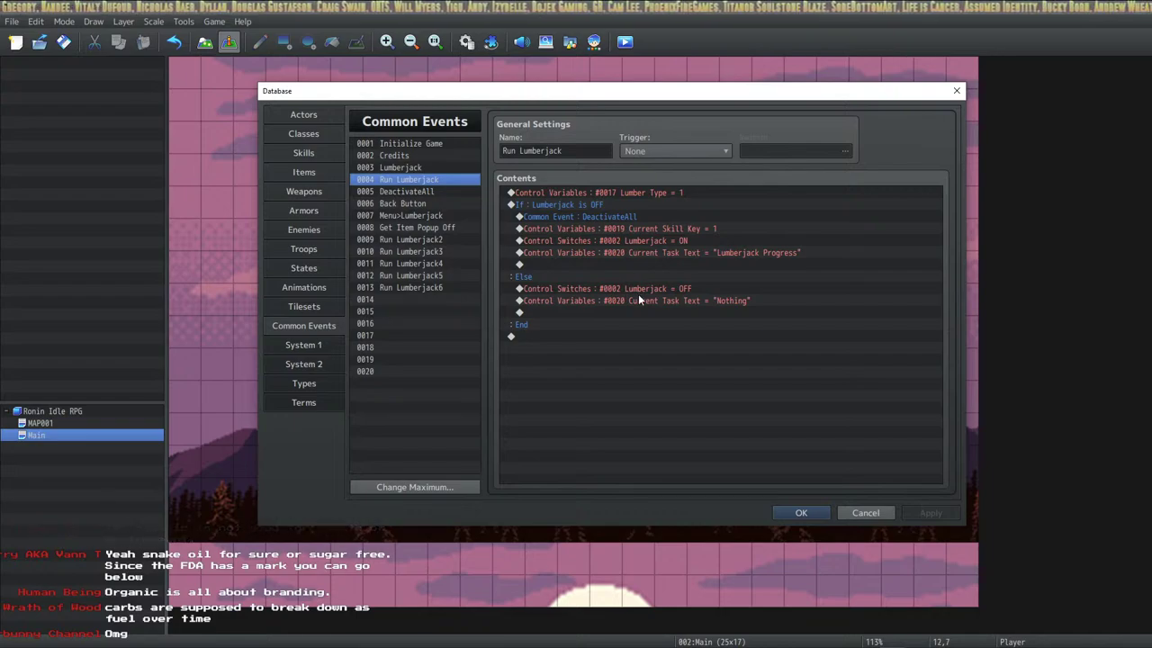
Review the task text commands in Run Lumberjack, DeactivateAll and the following common events, and accept the database to close it.
left_click(641, 230)
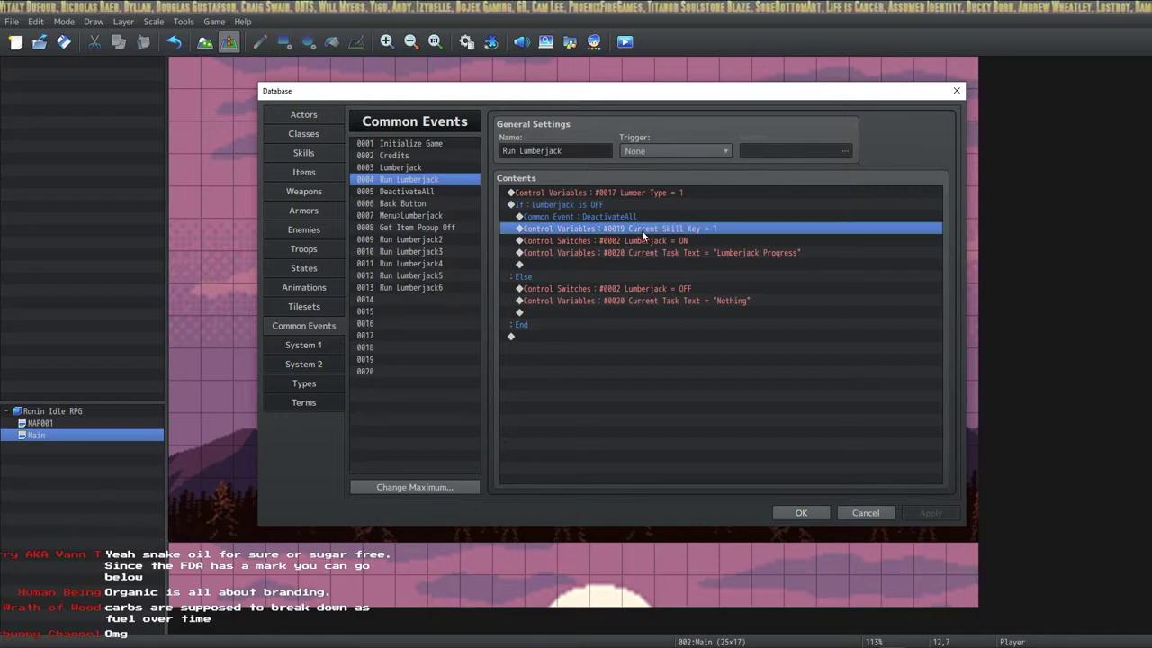
left_click(601, 255)
left_click(432, 191)
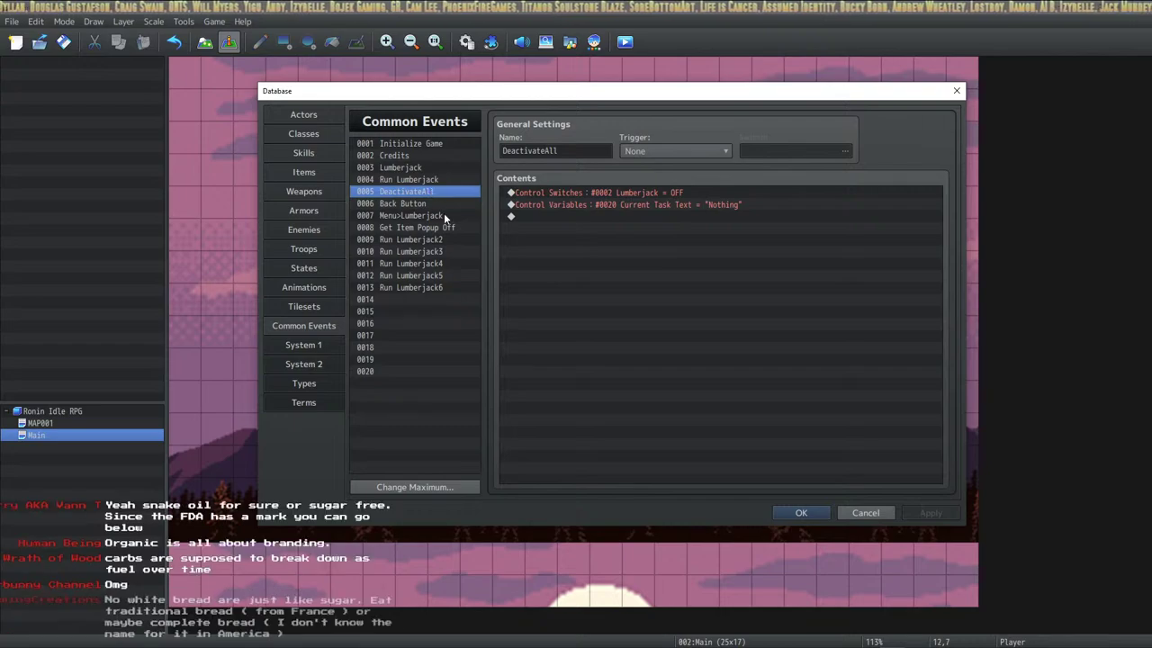
key("Down")
key("Down")
key("Down")
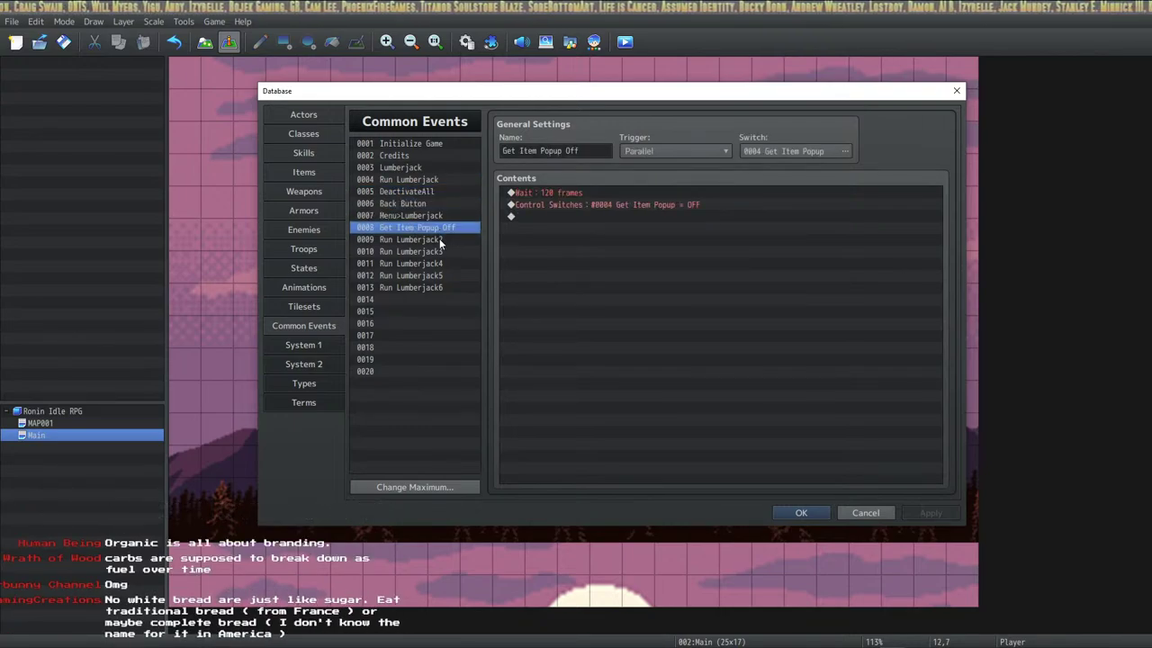
key("Down")
key("Down")
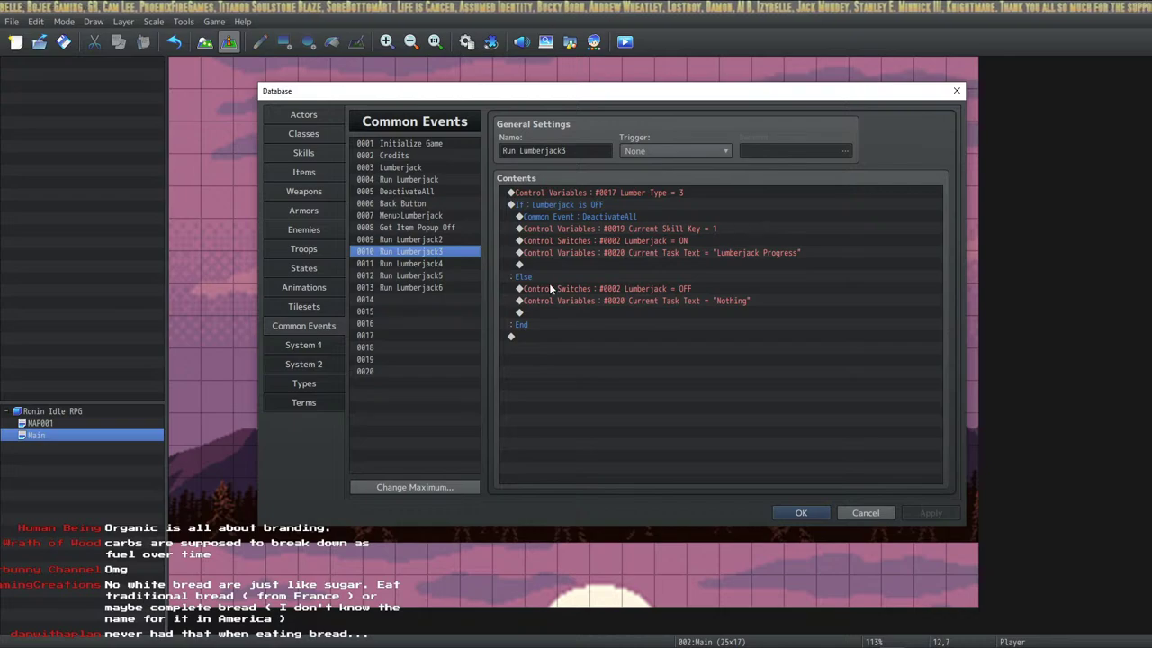
left_click(421, 231)
left_click(800, 512)
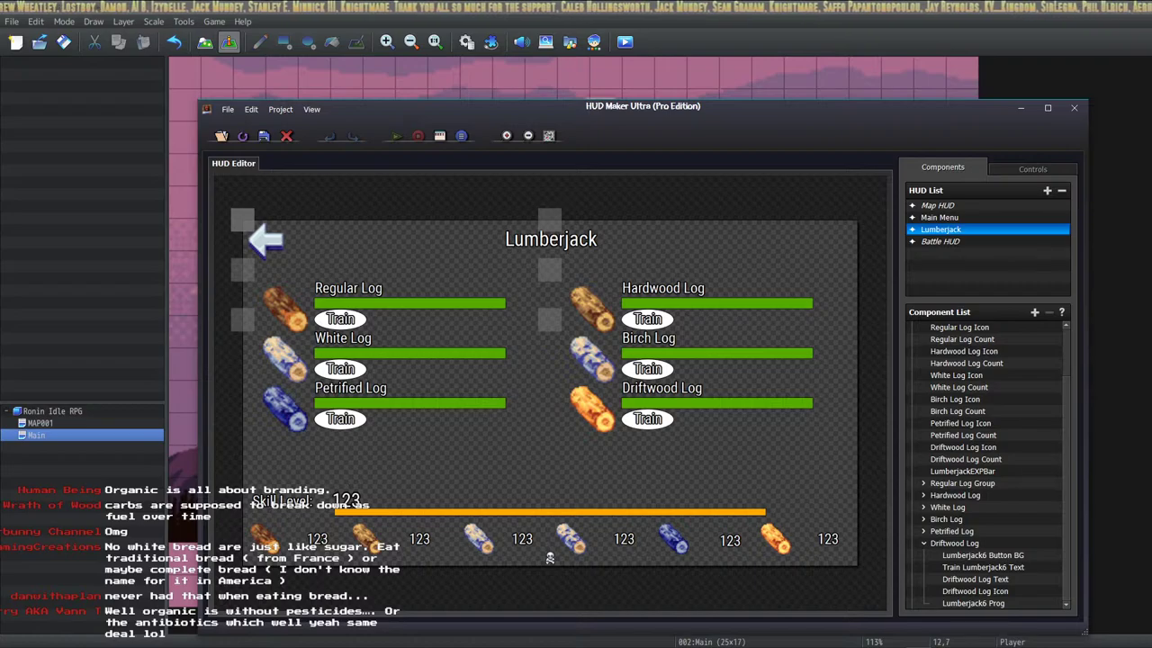
Compare the layouts of the Main Menu and Lumberjack HUDs in the HUD editor and close the editor.
left_click(954, 219)
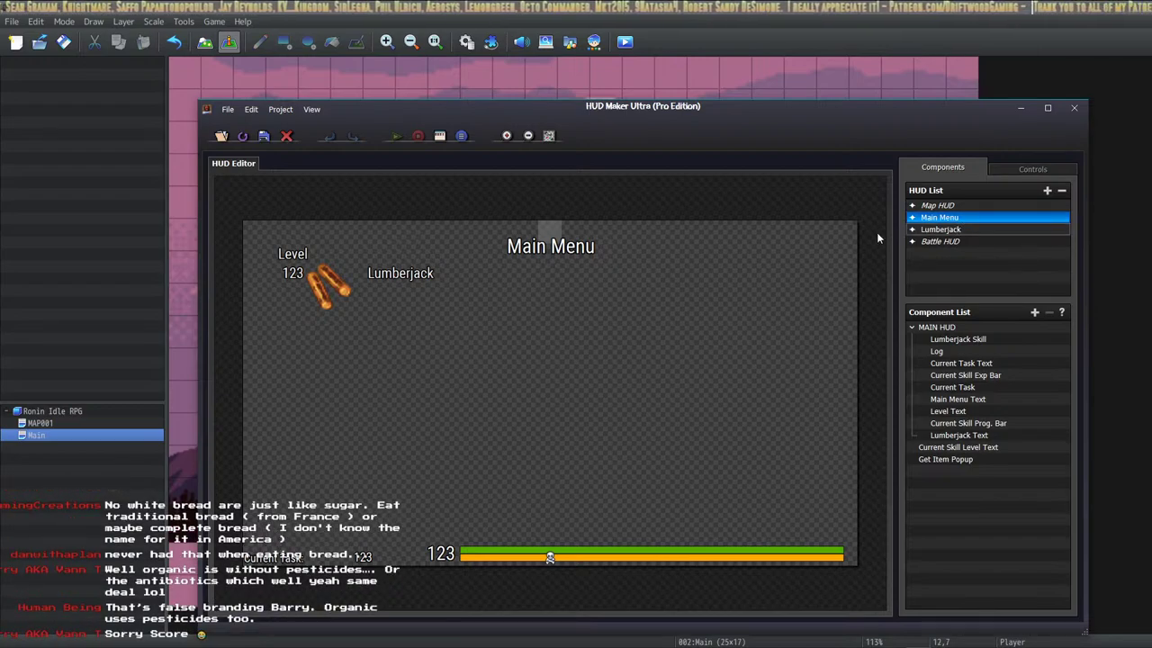
key("Down")
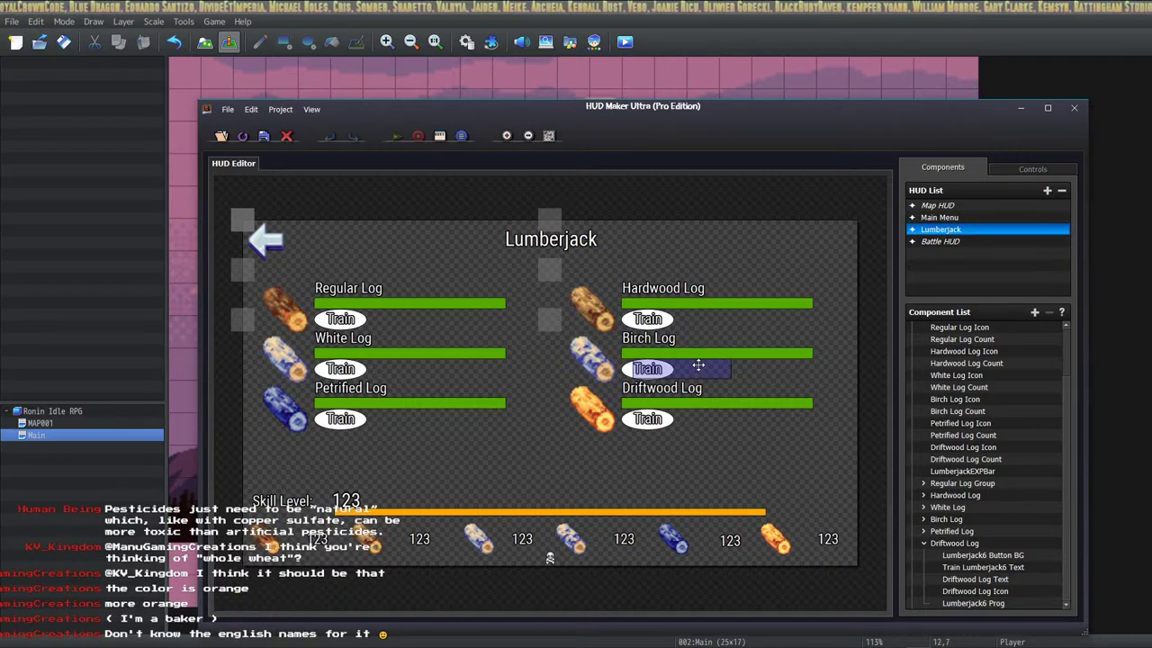
left_click(940, 217)
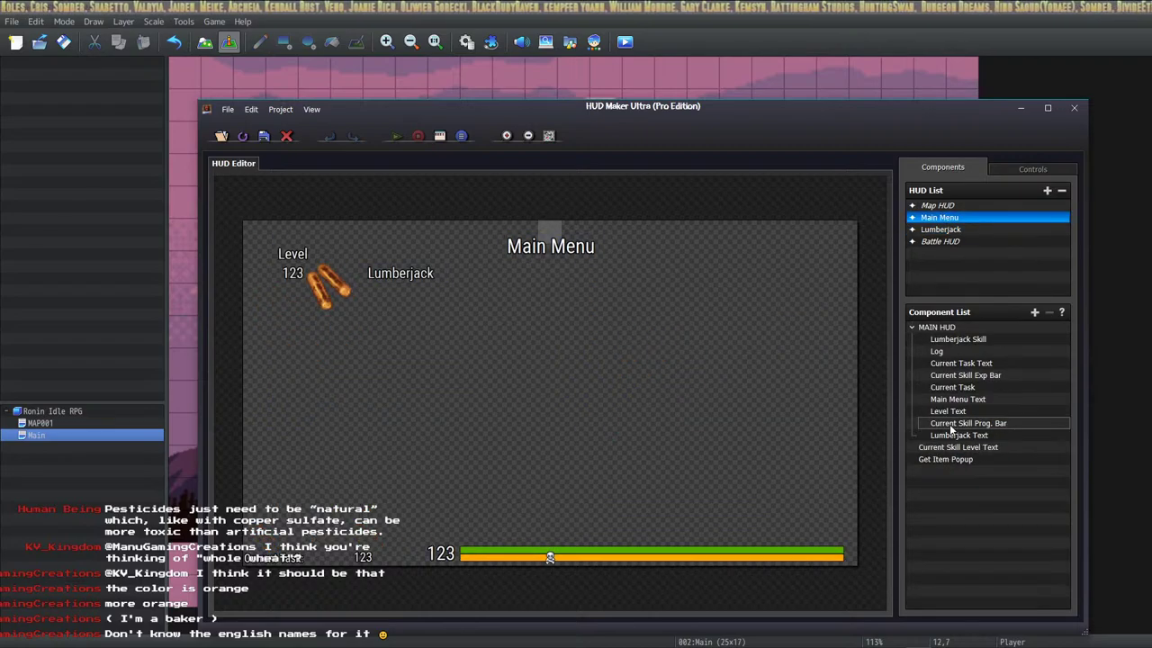
left_click(940, 231)
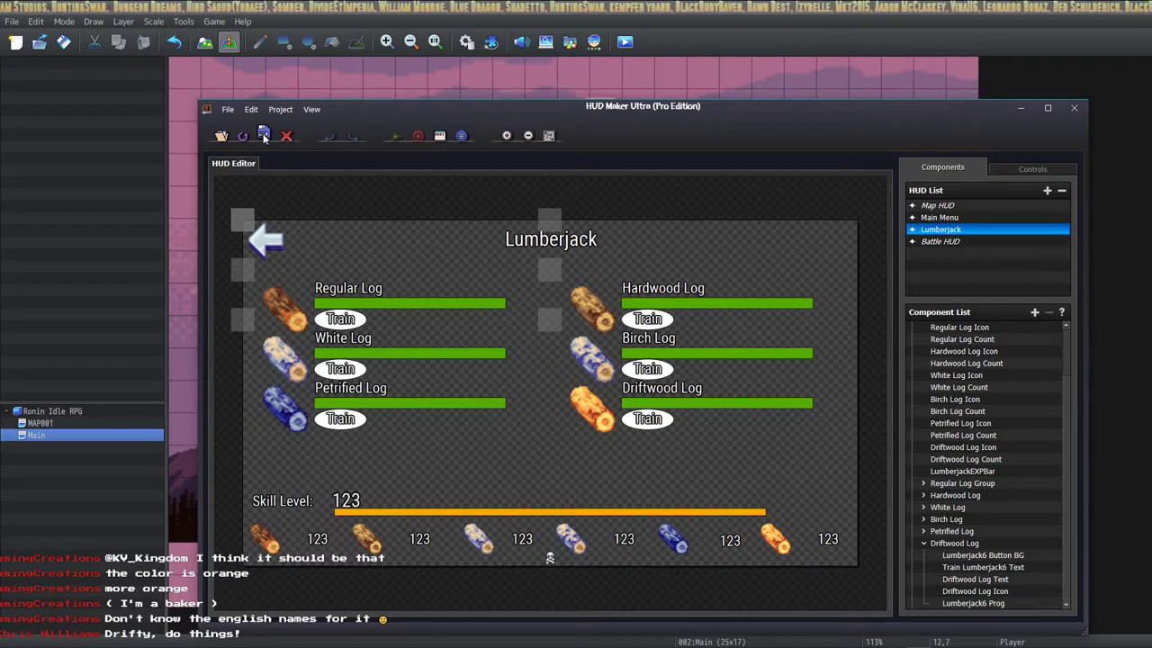
left_click(276, 228)
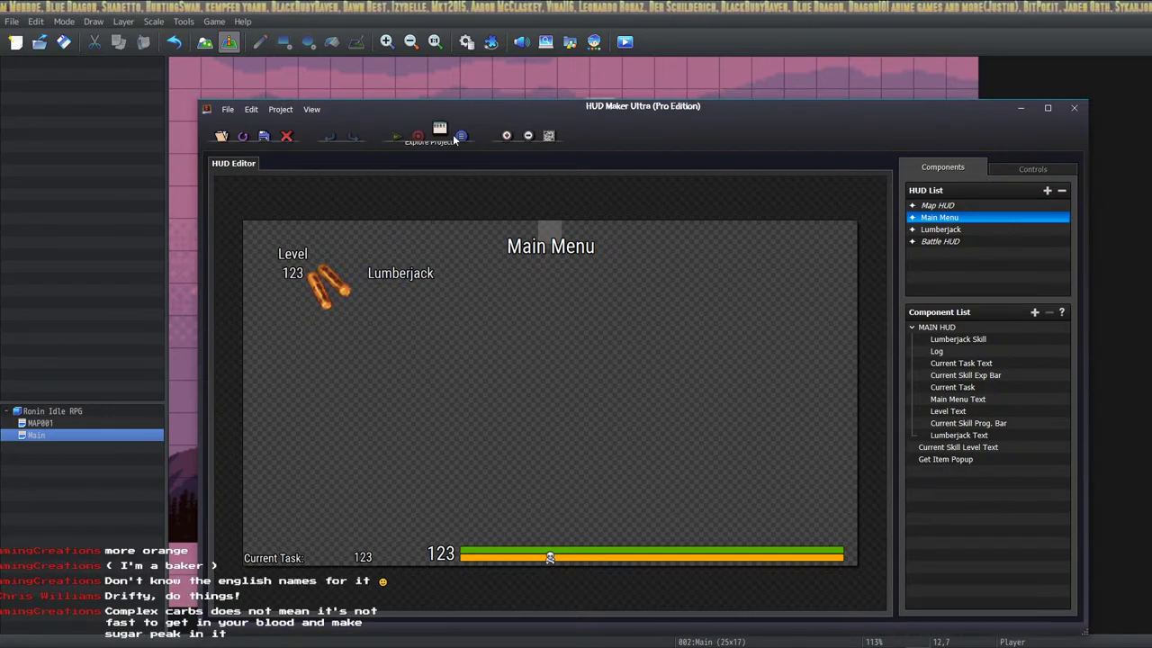
key("alt+F4")
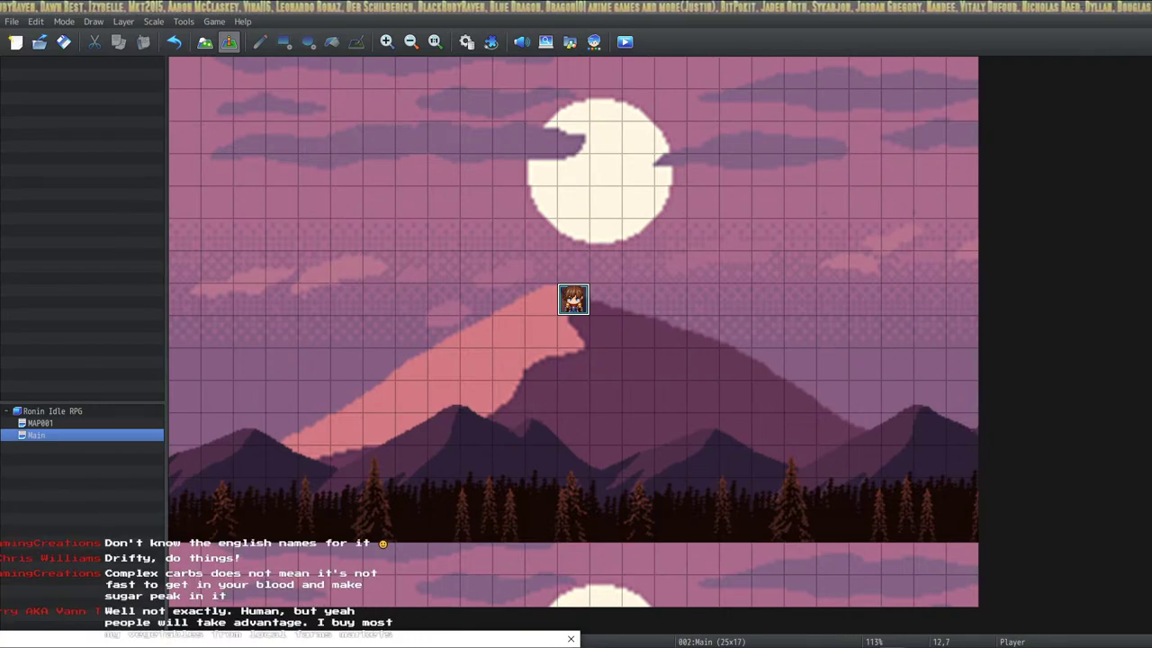
Raise the maximum number of database items to 50 and accept the database changes.
key("F9")
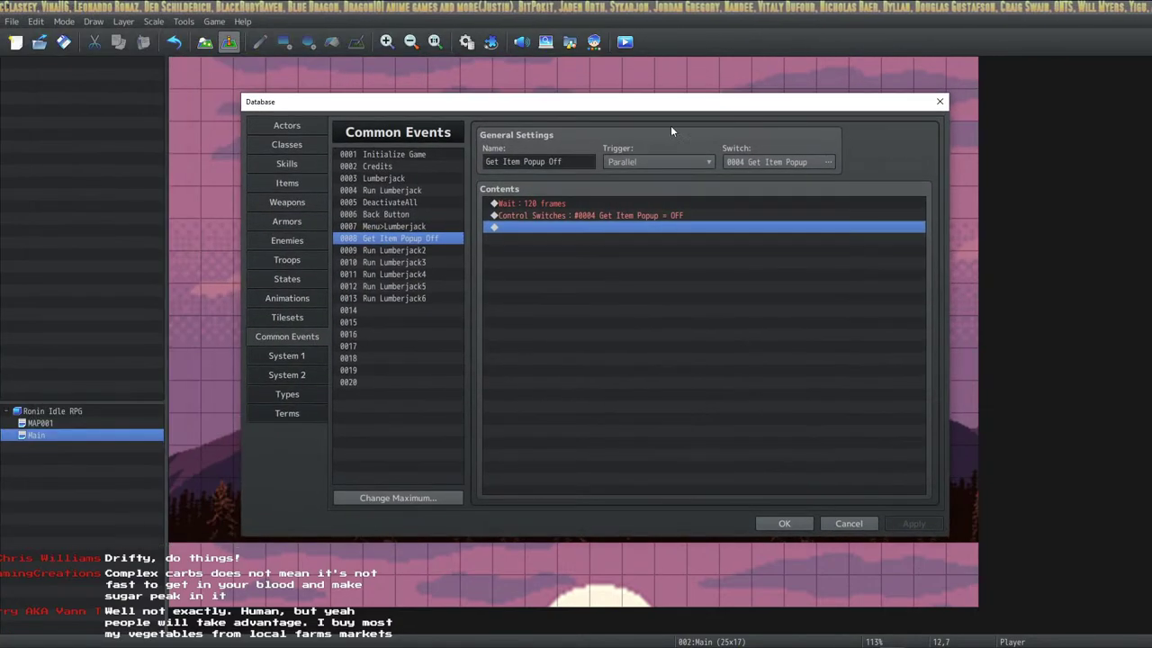
left_click(288, 183)
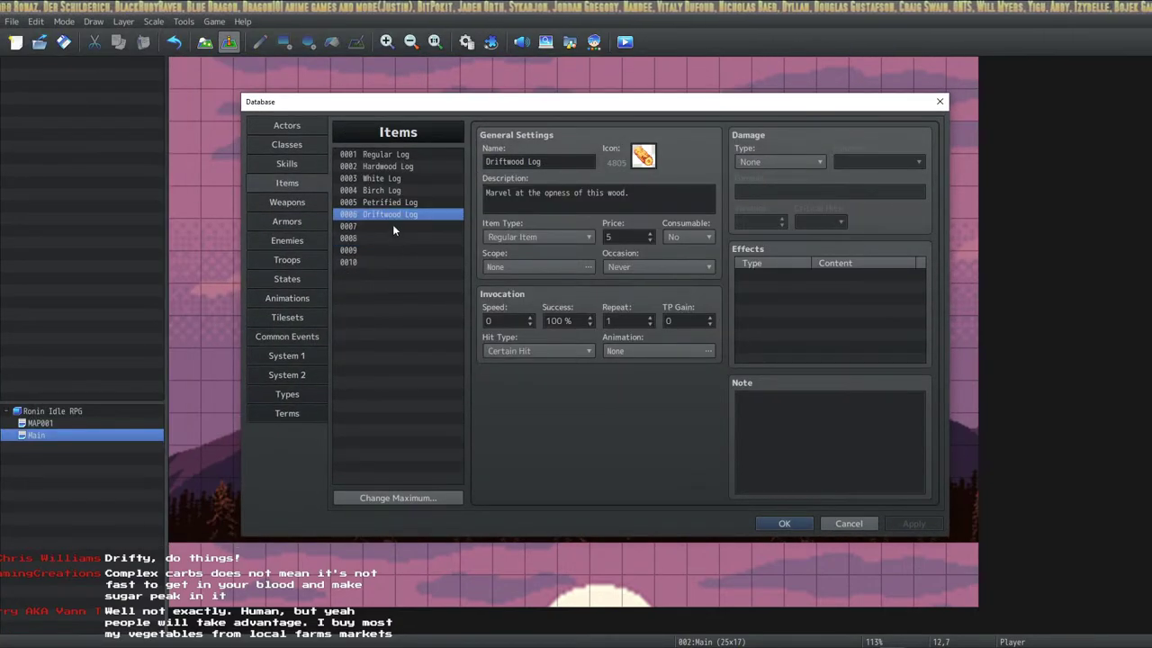
left_click(388, 262)
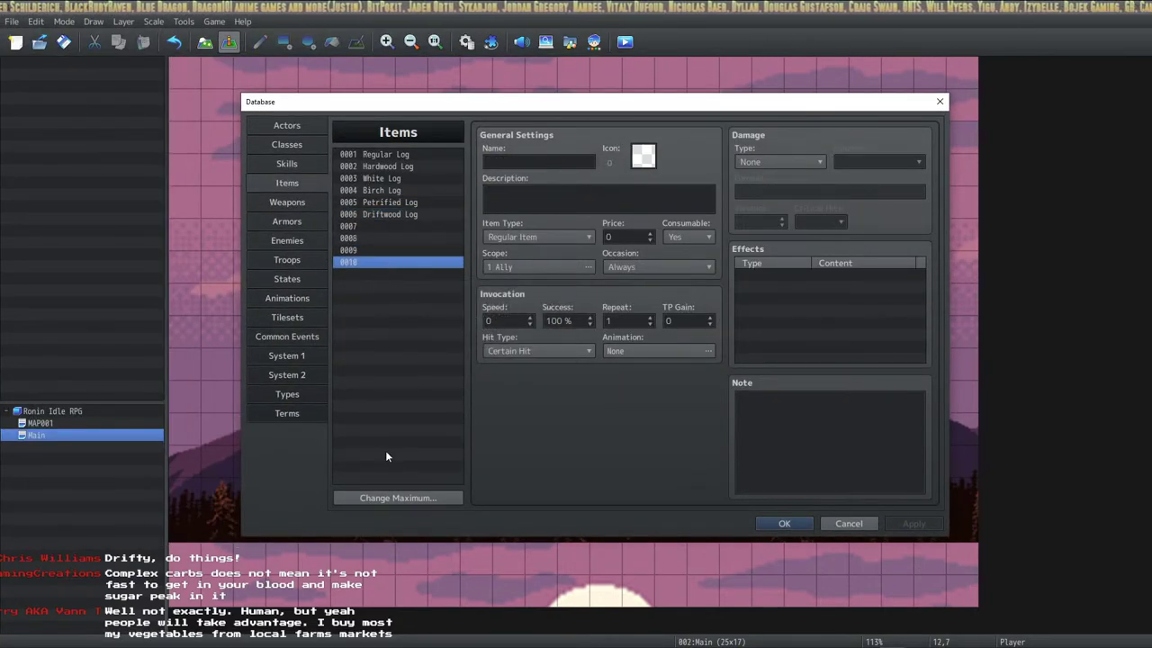
left_click(404, 500)
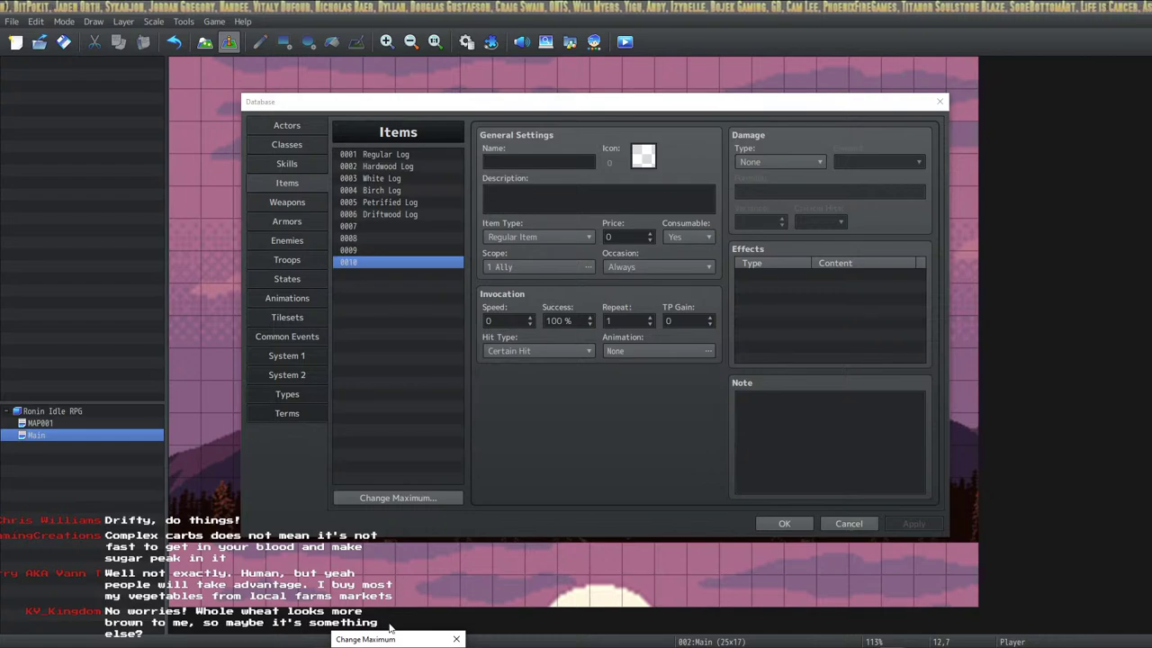
left_click_drag(391, 639, 543, 254)
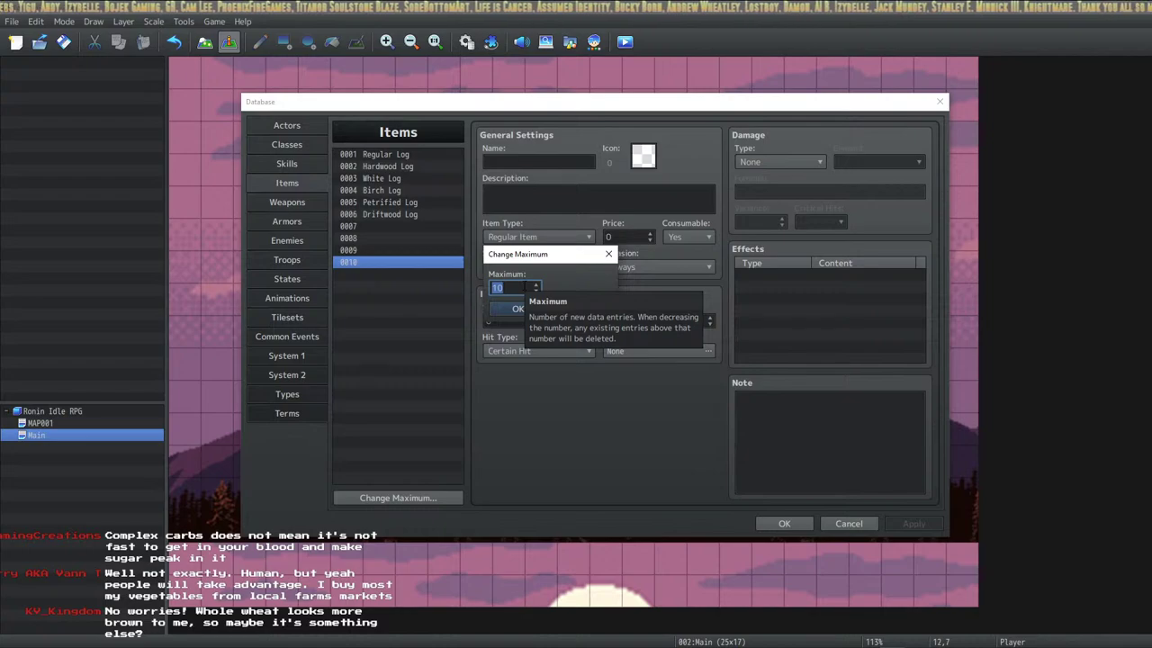
type("50")
left_click(520, 309)
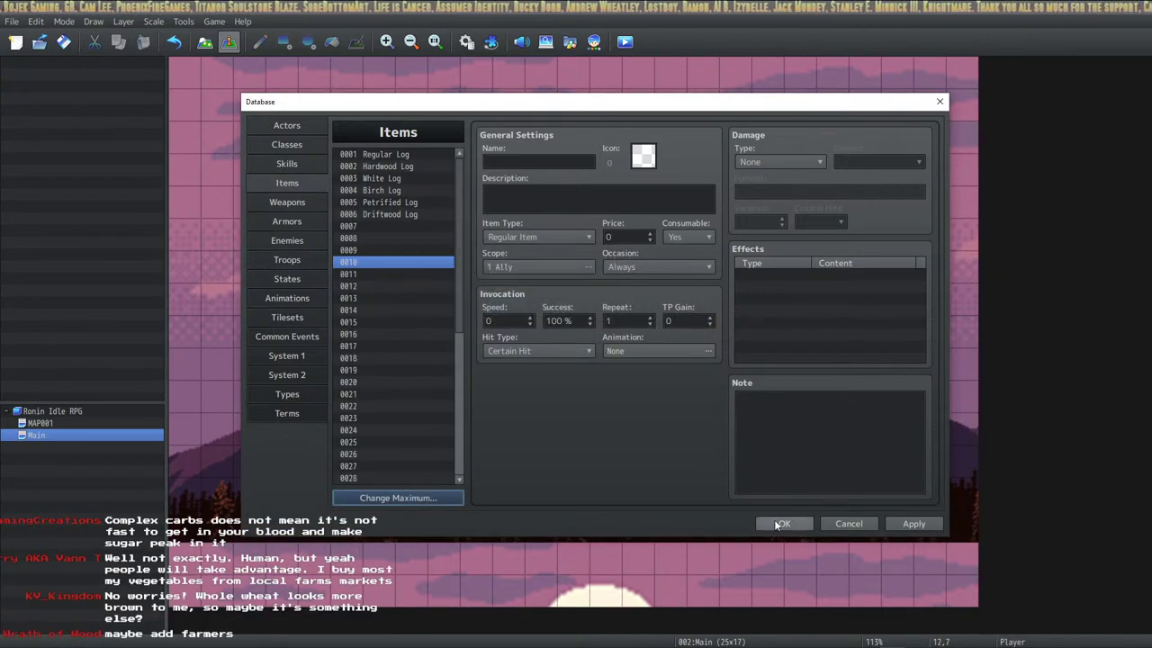
left_click(780, 524)
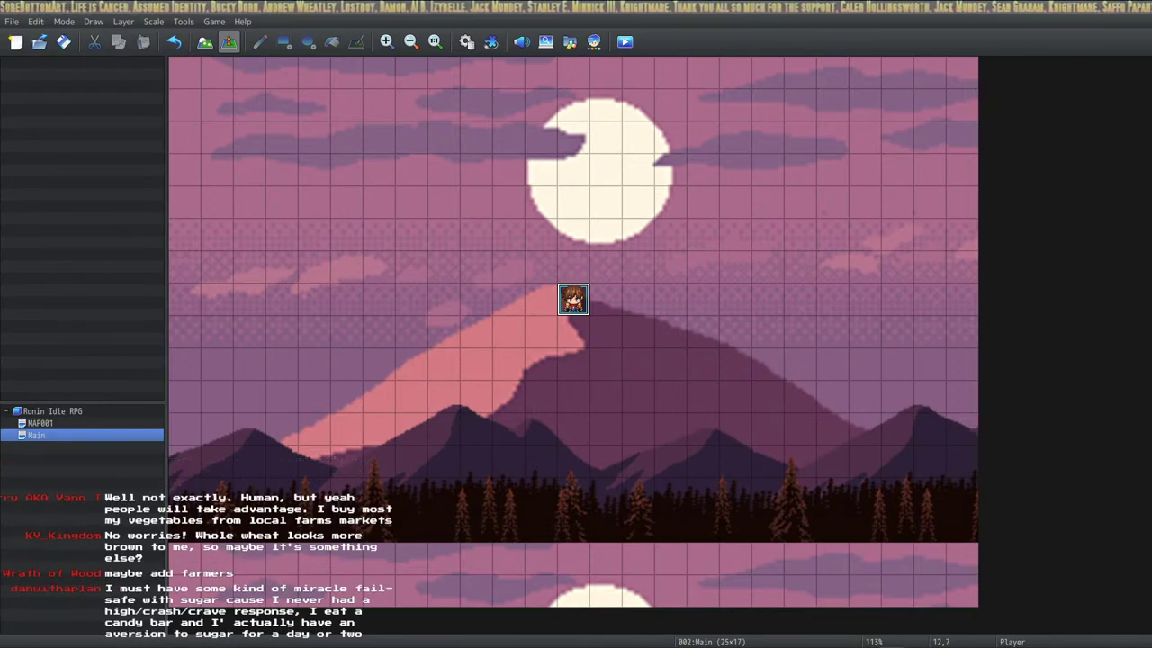
Close the running Ronin Idle RPG game and start a new journey in a playtest of the AmalgamationMZ project.
key("alt+Tab")
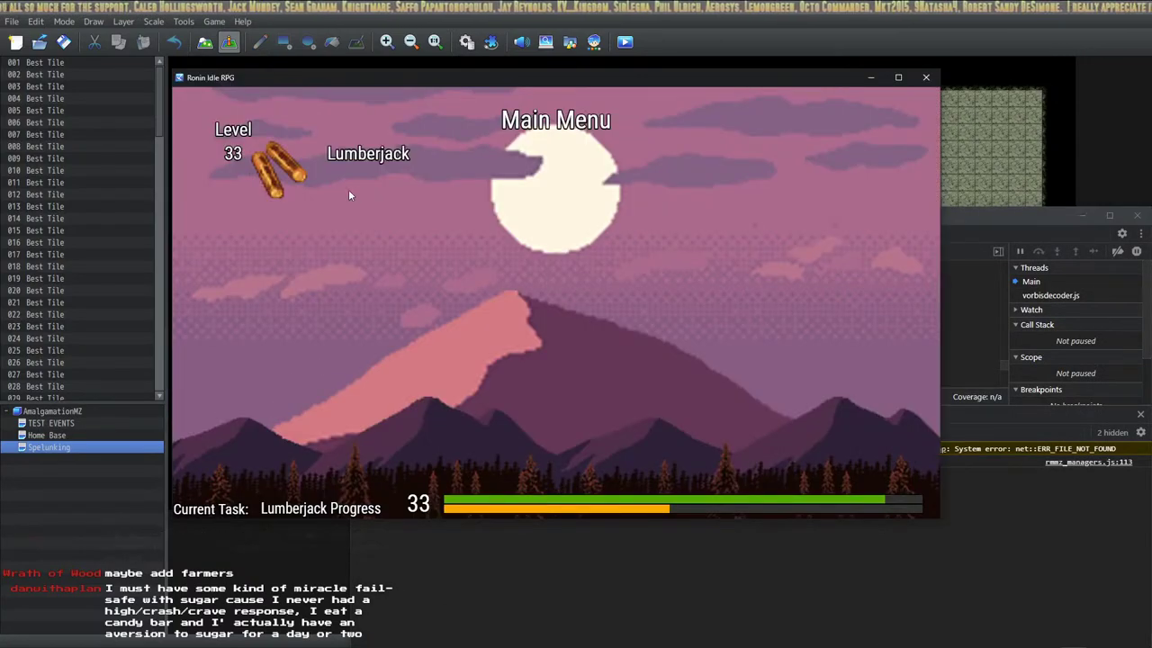
left_click(925, 79)
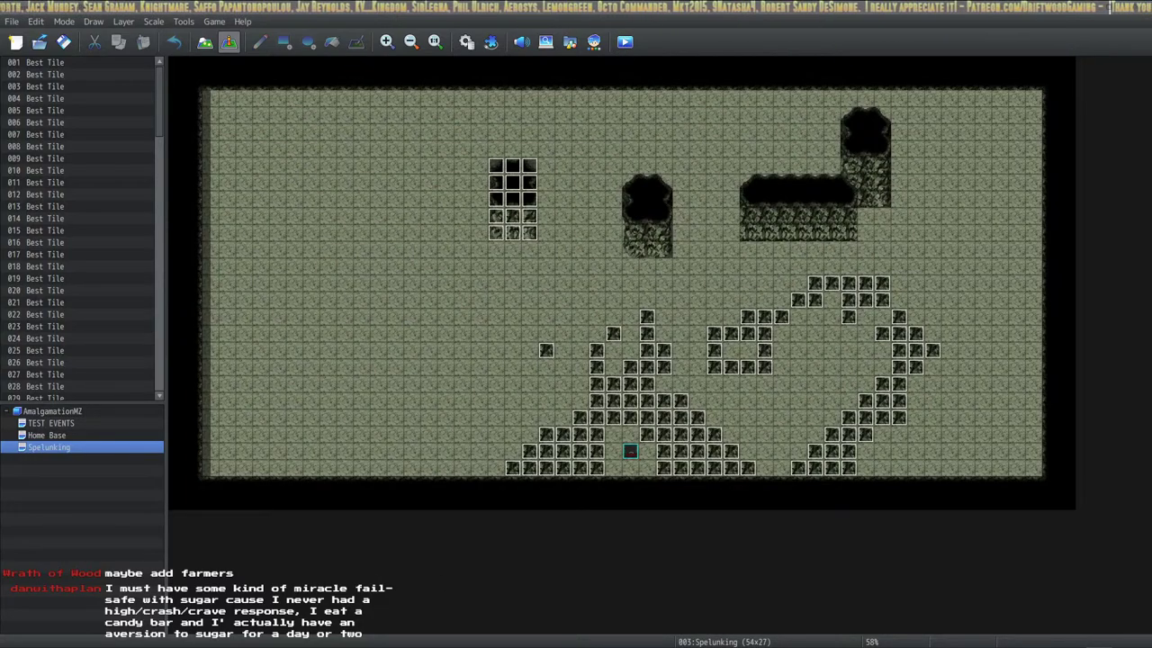
key("ctrl+r")
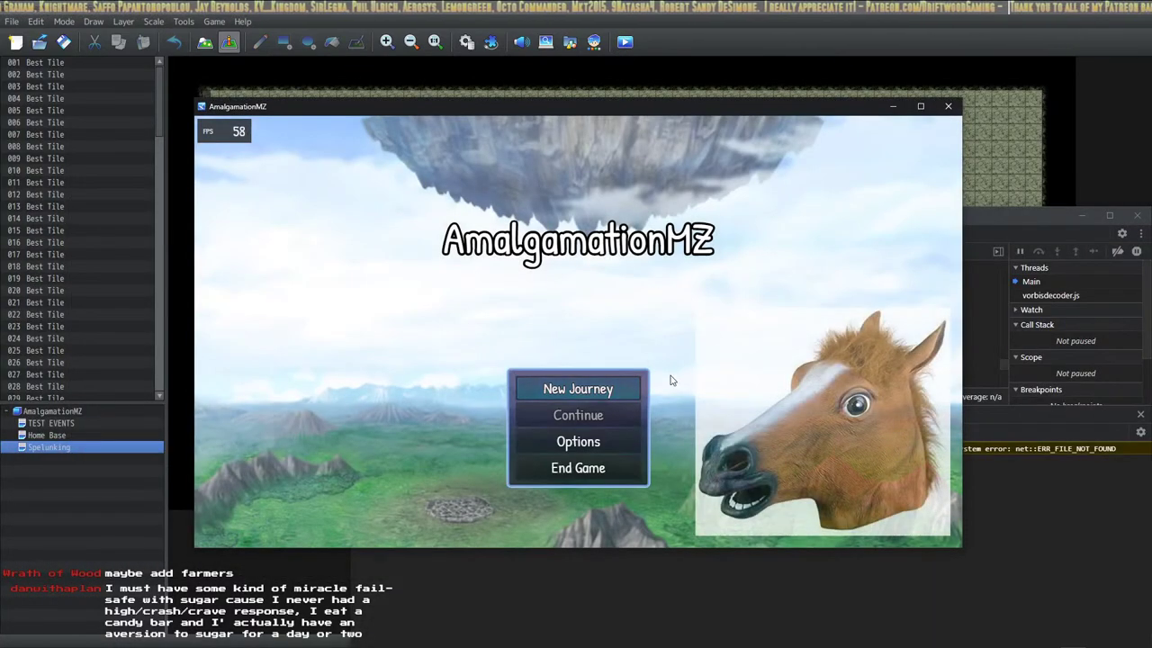
left_click(613, 388)
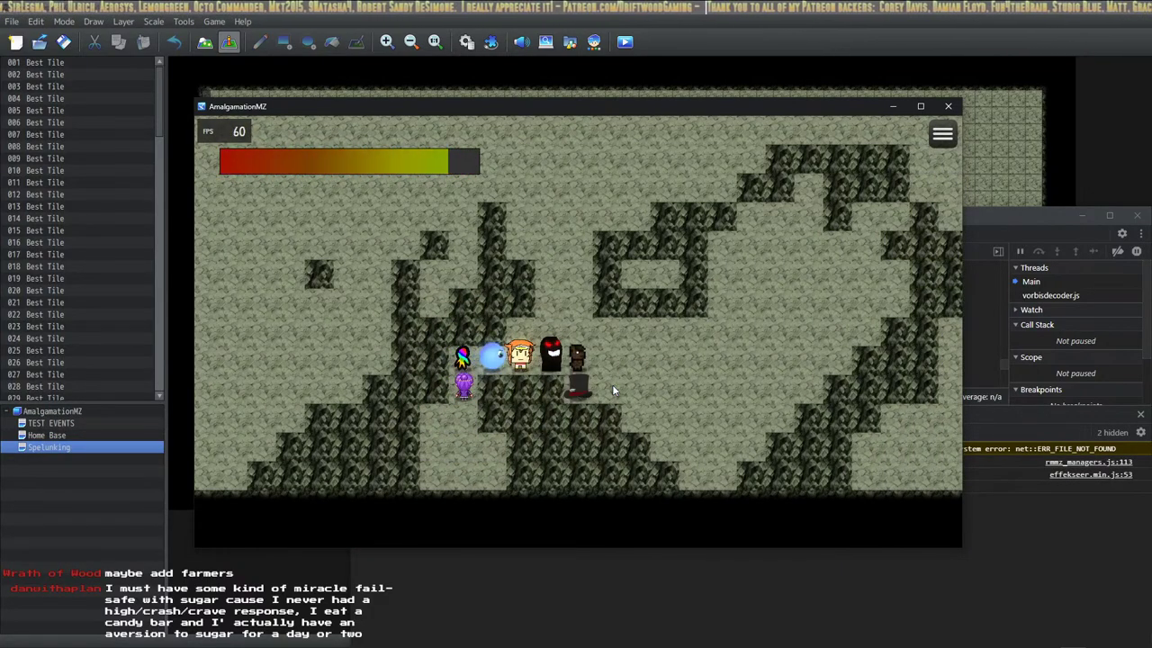
Walk the party through the lower-right rock formation of the Spelunking map, digging through the rocks in its path.
key("Up")
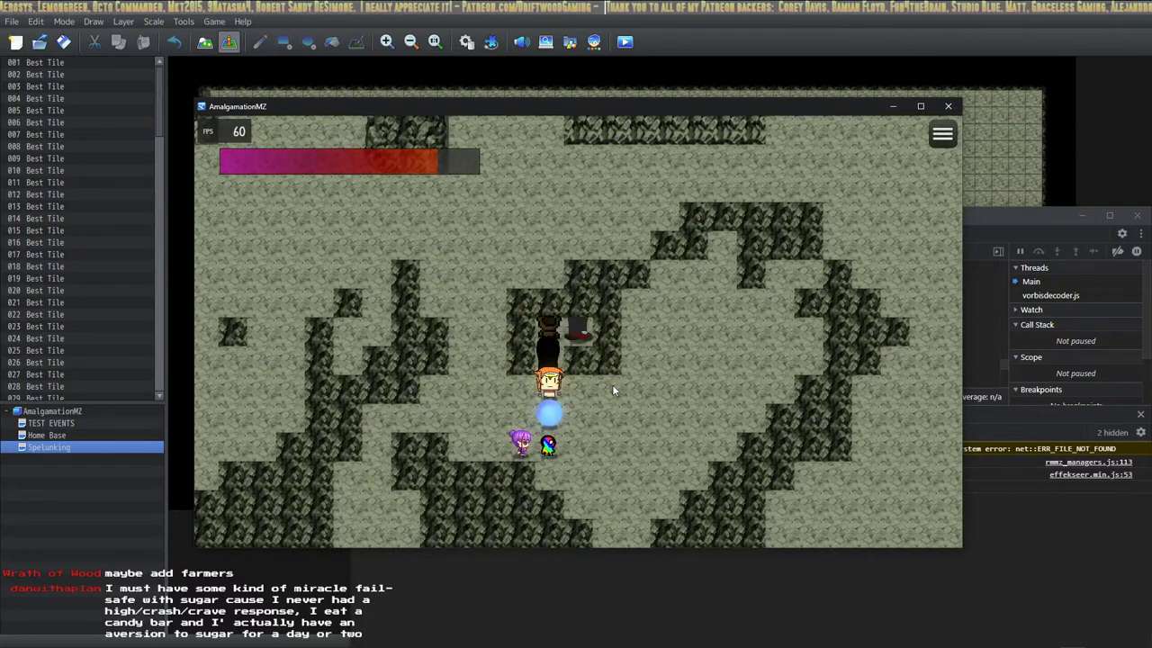
key("Right")
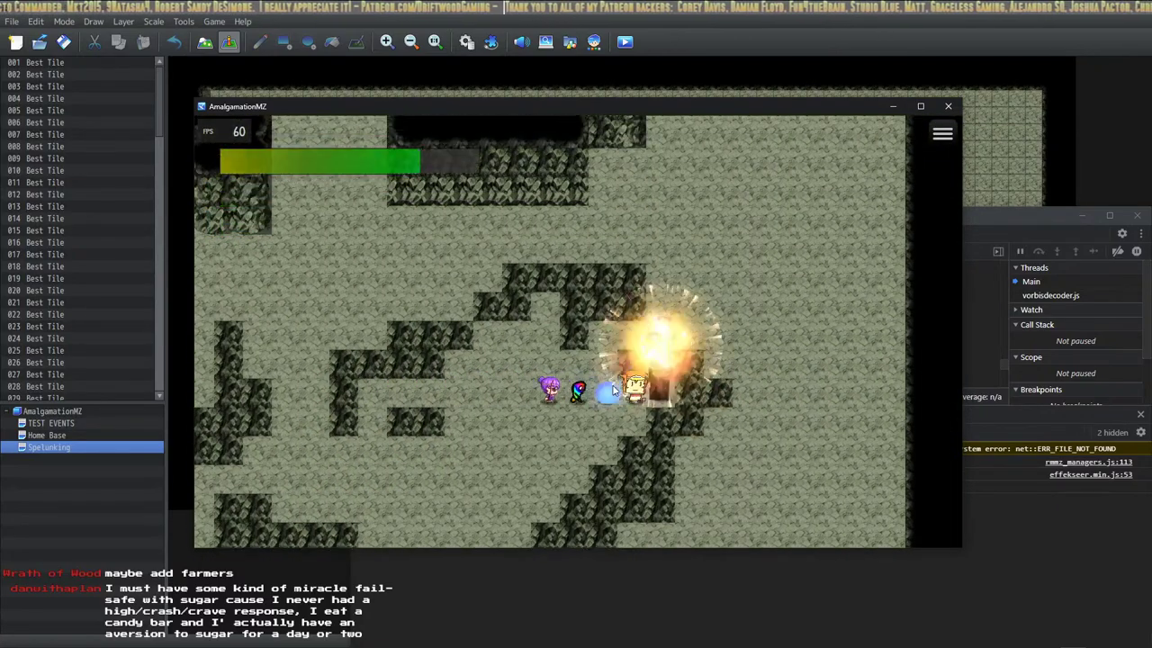
key("Down")
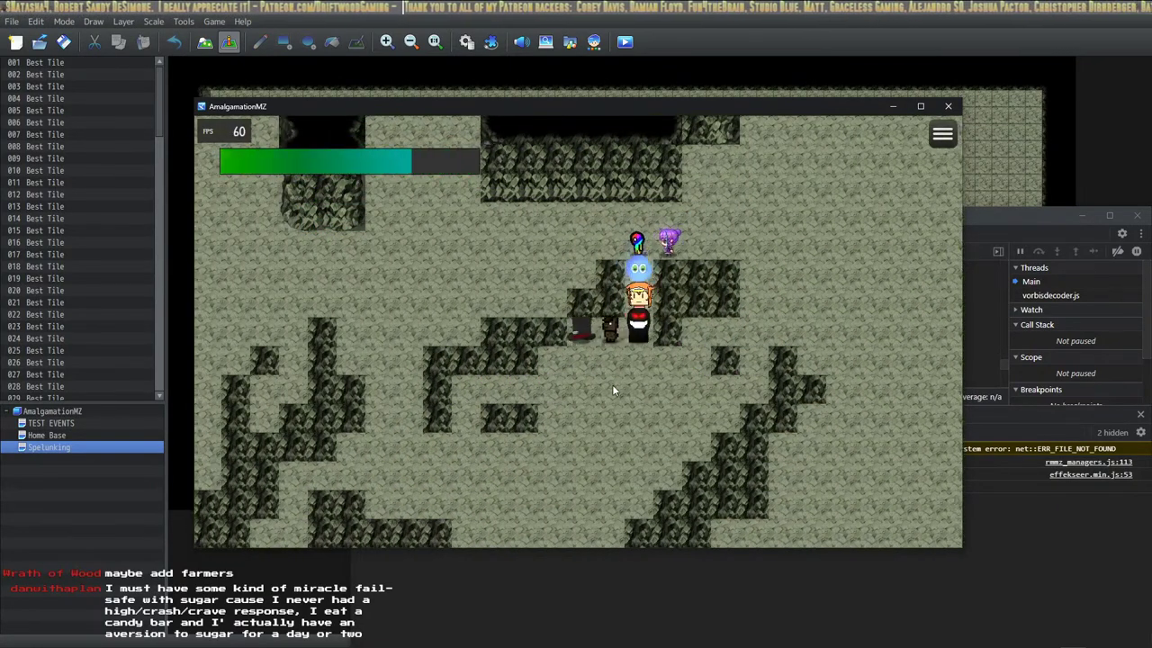
key("Left")
key("Up")
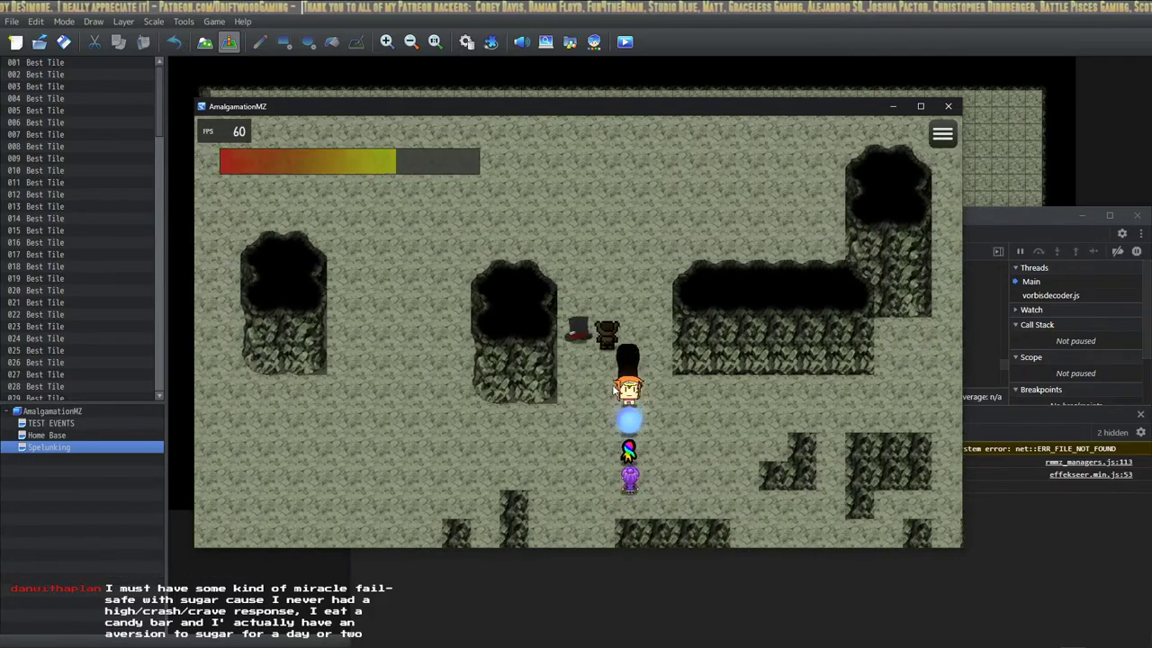
Lead the party past the dark wall pillars in the upper cave to the westernmost pillar.
key("Left")
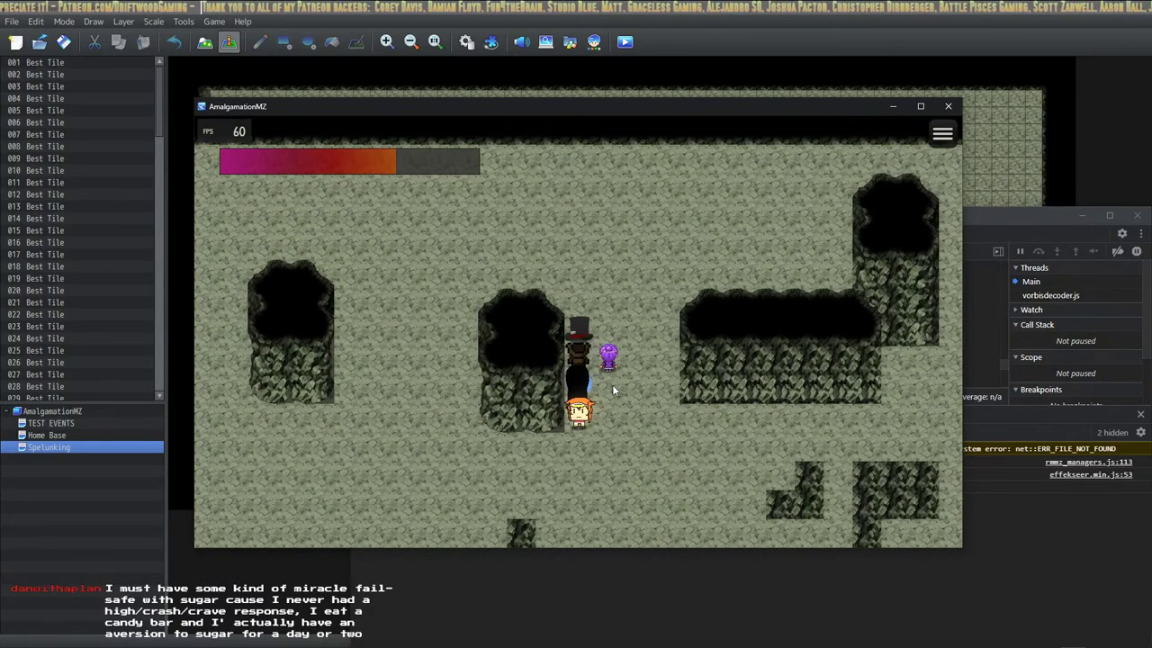
key("Right")
key("Down")
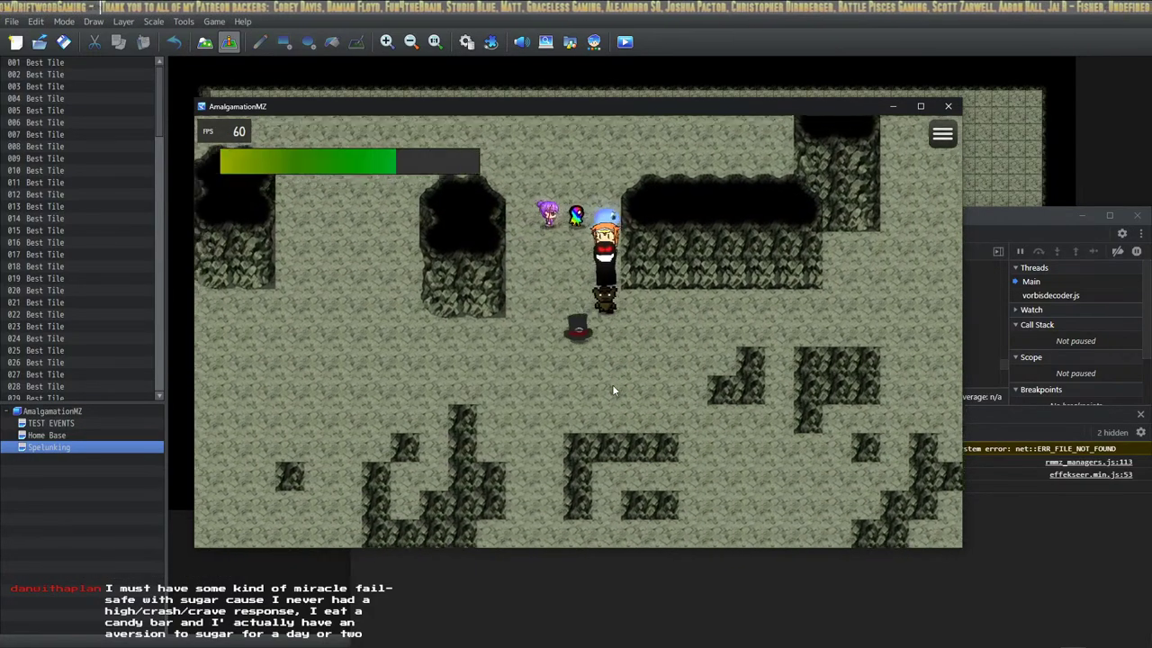
key("Left")
key("Up")
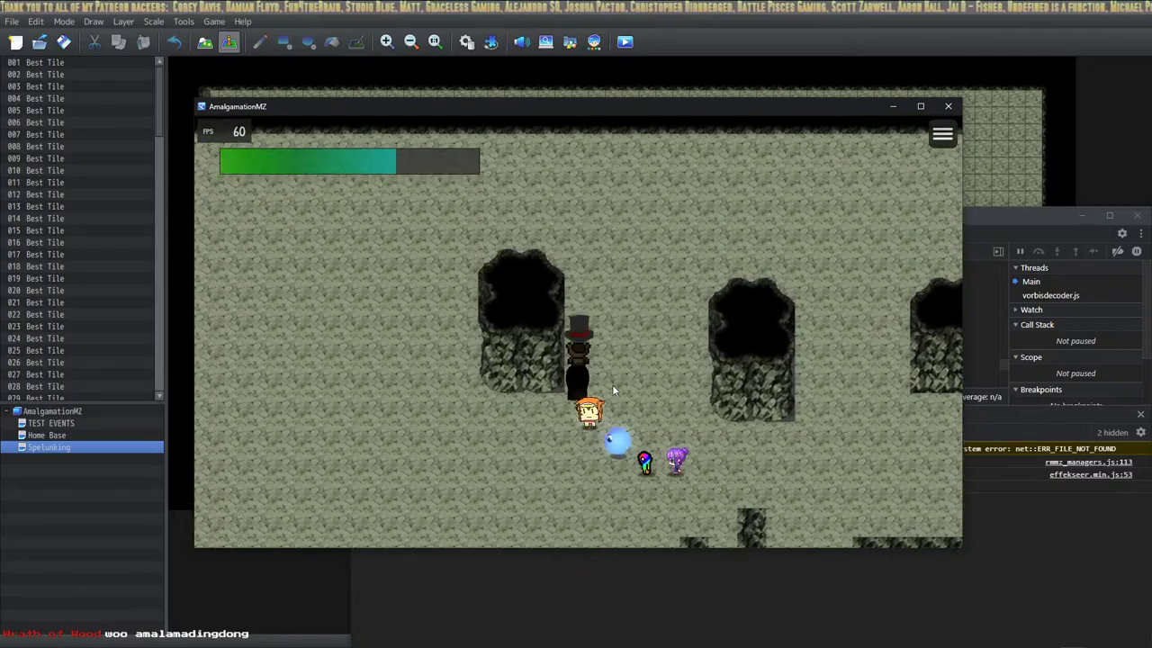
Dig away the westernmost wall pillar tile by tile to test the digging mechanic.
key("Up")
key("Left")
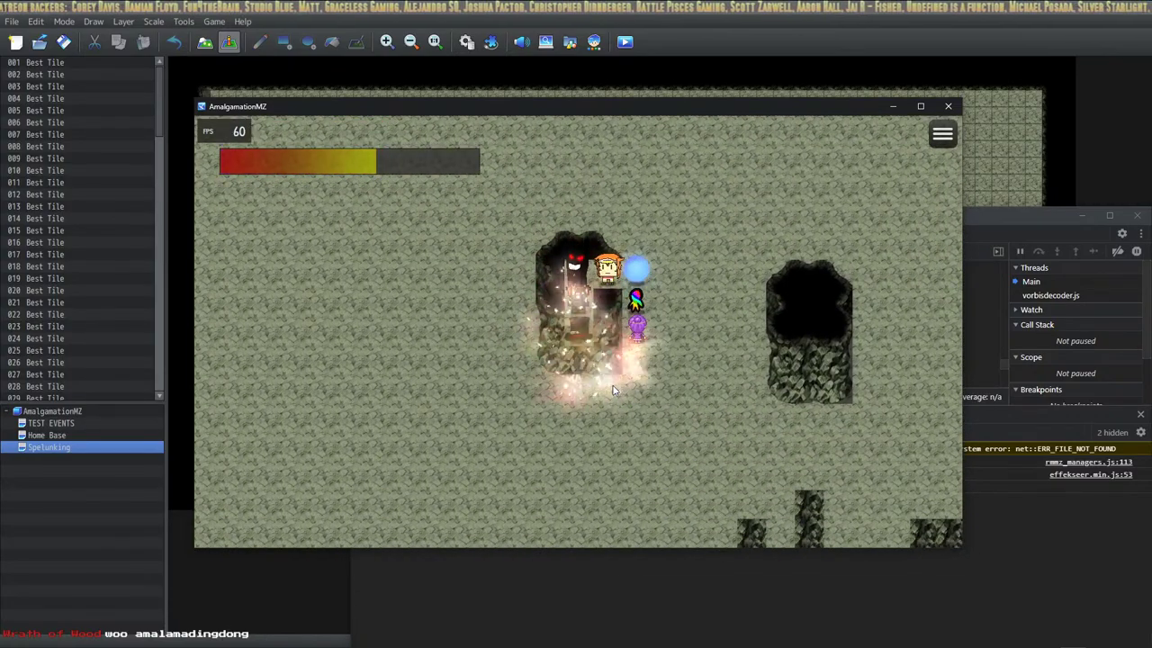
key("Left")
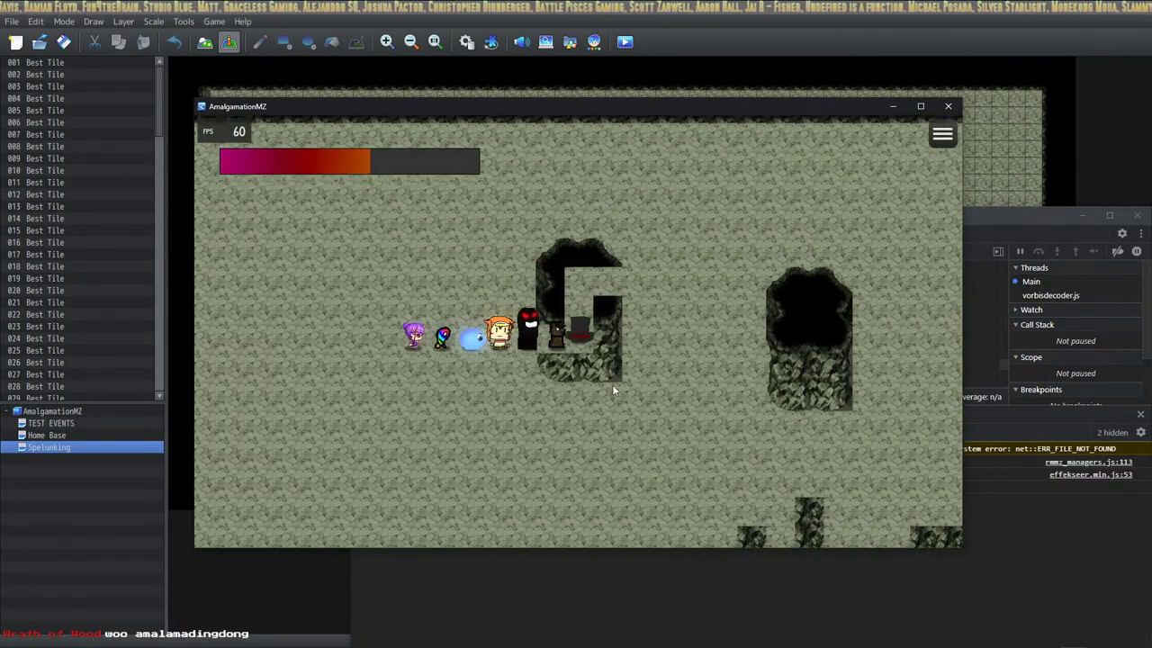
key("Right")
key("Up")
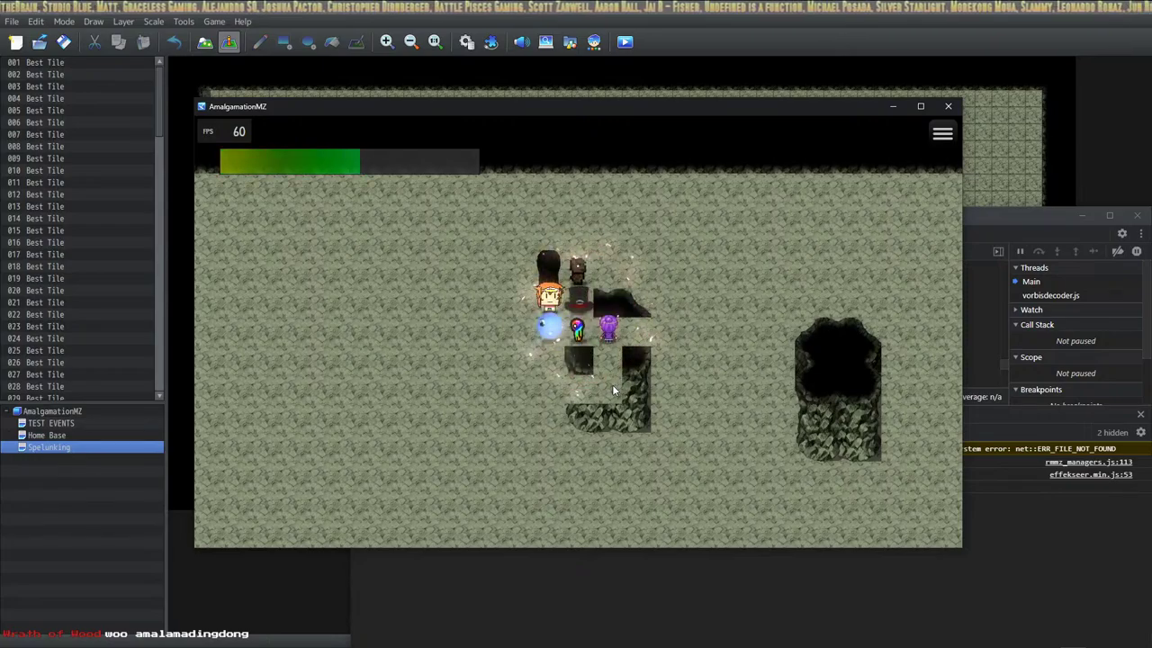
key("Right")
key("Down")
key("Up")
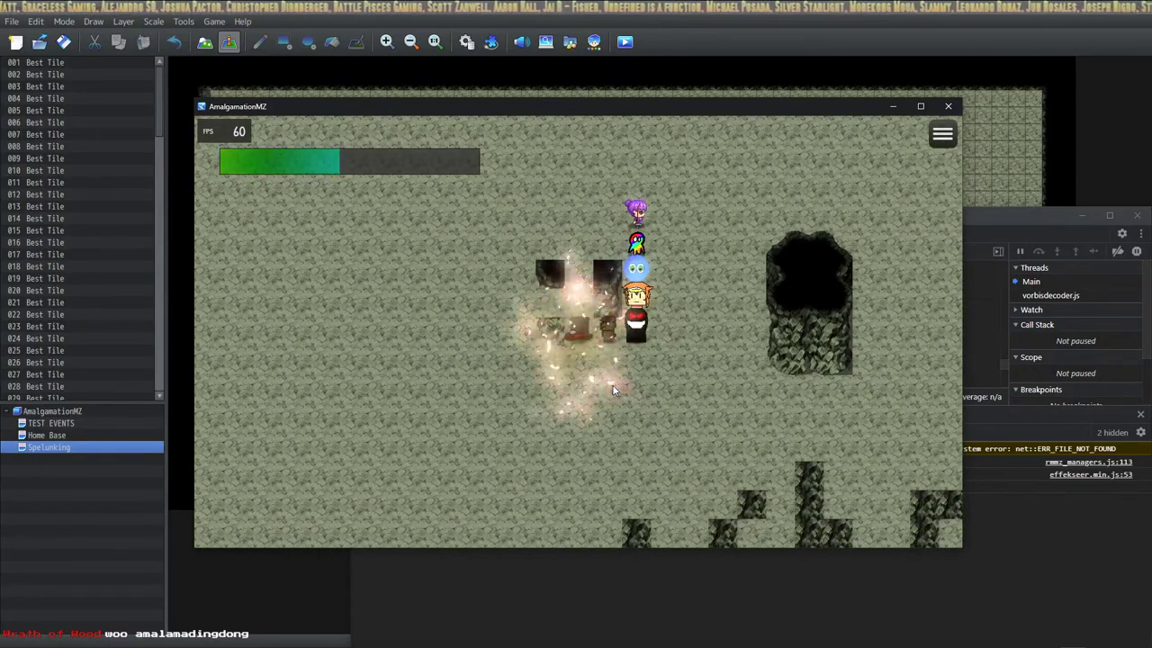
key("Left")
key("Down")
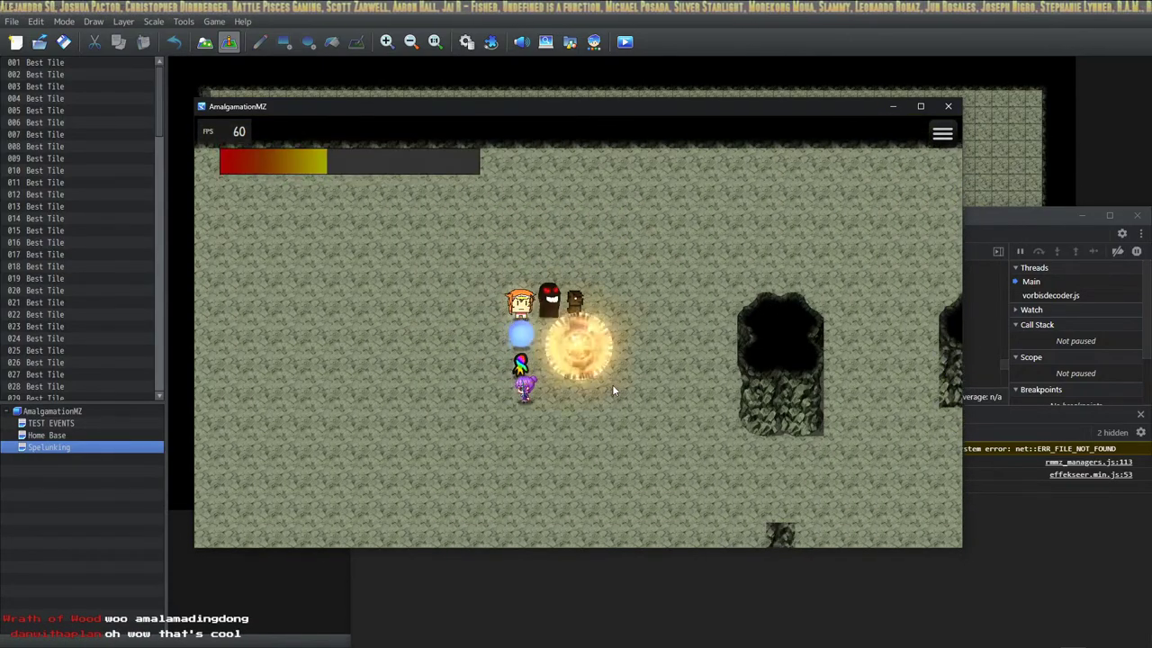
Walk the party to the treasure chest on the cave floor, open it and dismiss the item message.
key("Right")
key("Down")
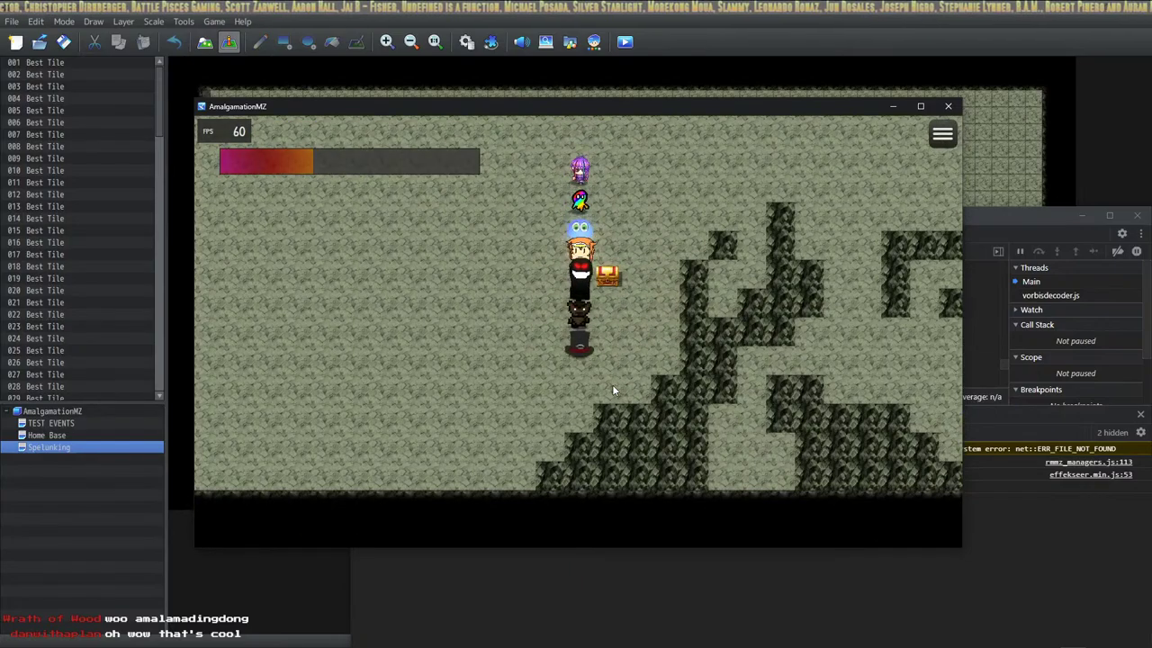
key("Right")
key("Return")
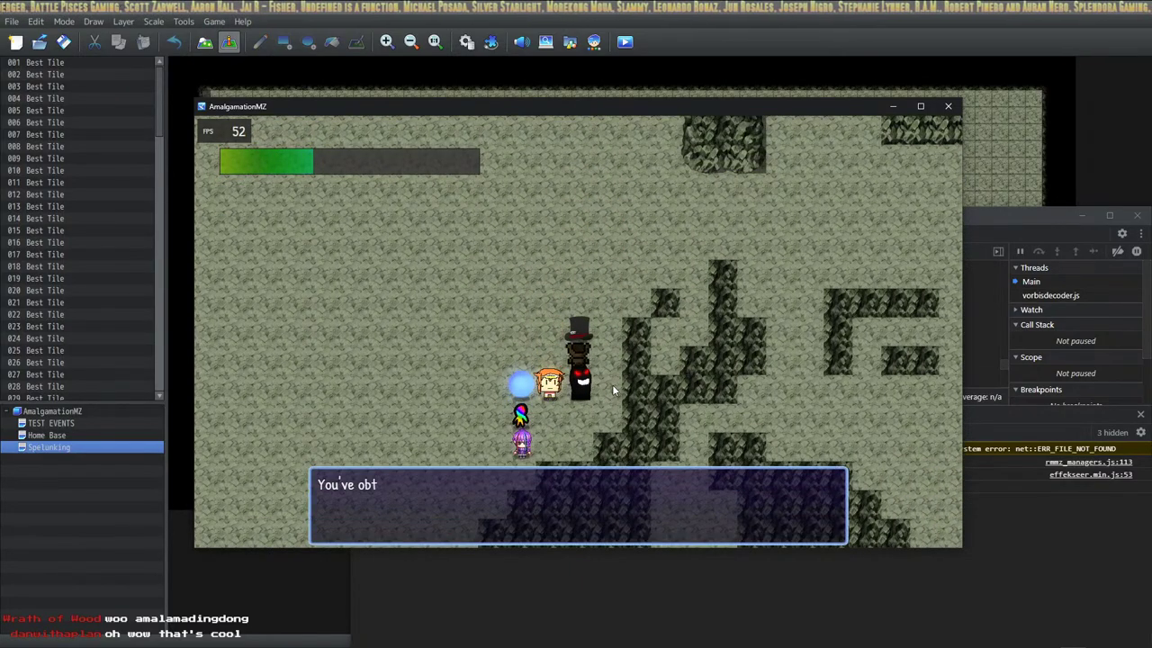
key("Return")
Dig through the rocks along the southern and eastern cave until the digging gauge is used up, and retry moving around.
key("Down")
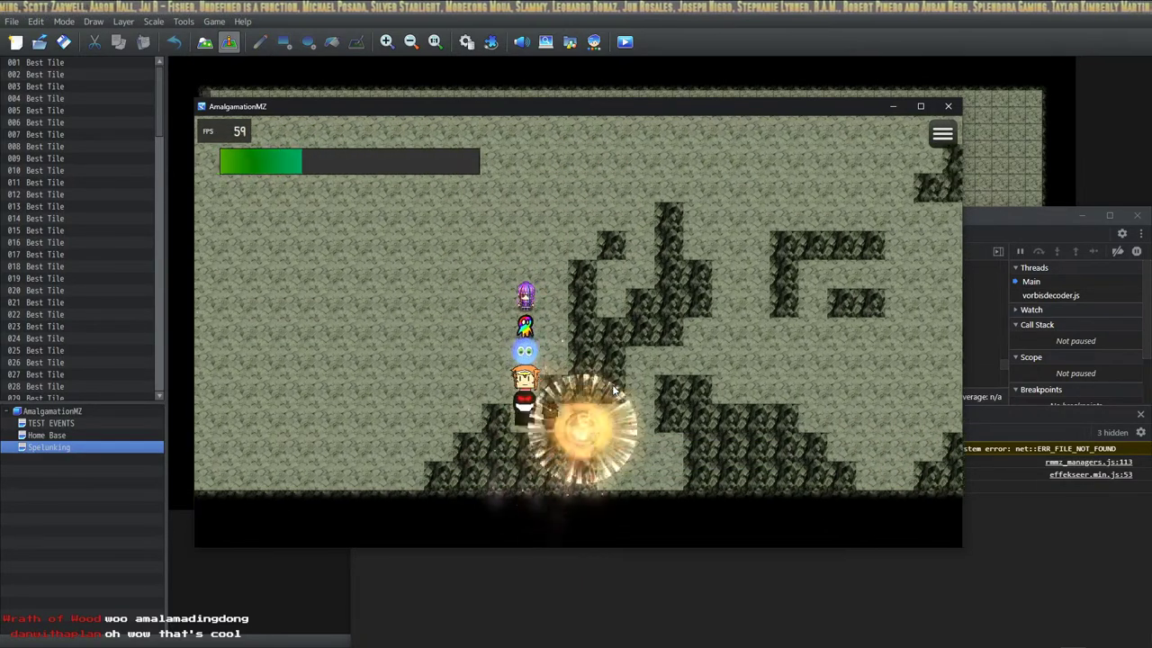
key("Right")
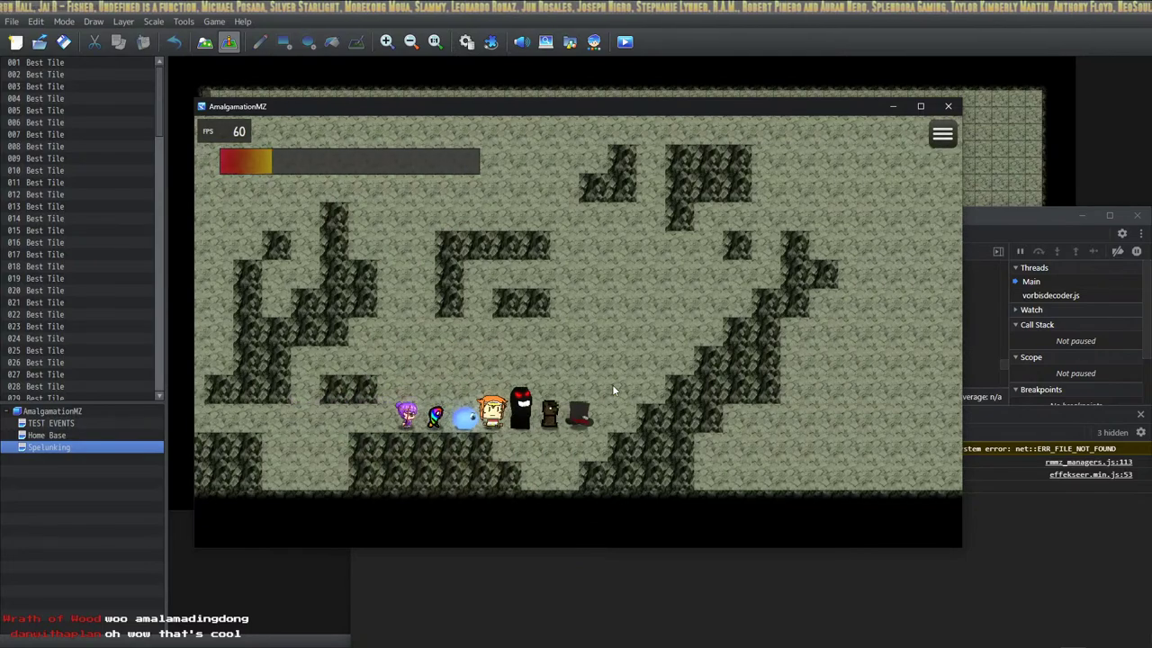
key("Up")
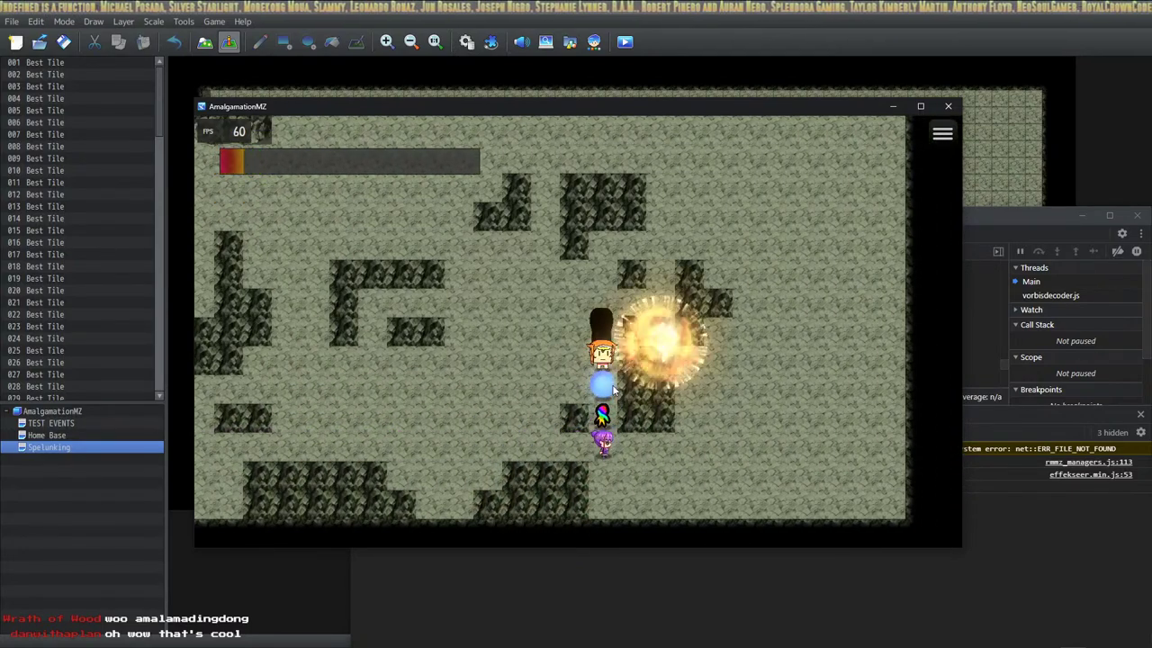
key("Right")
key("Down")
key("Left")
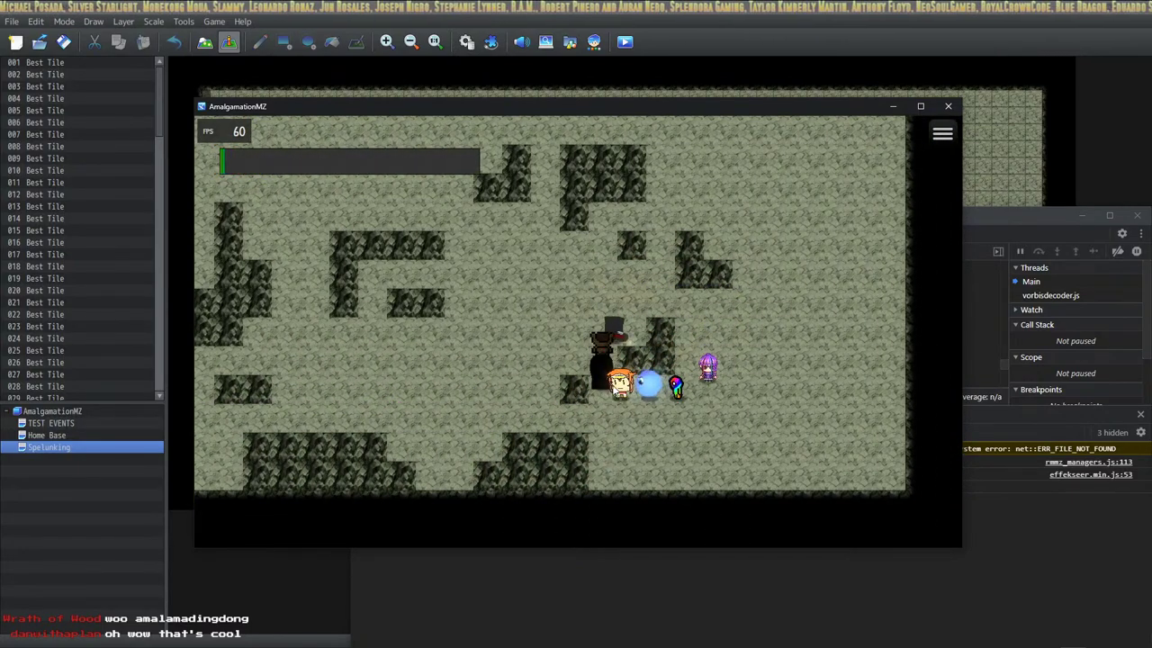
key("Left")
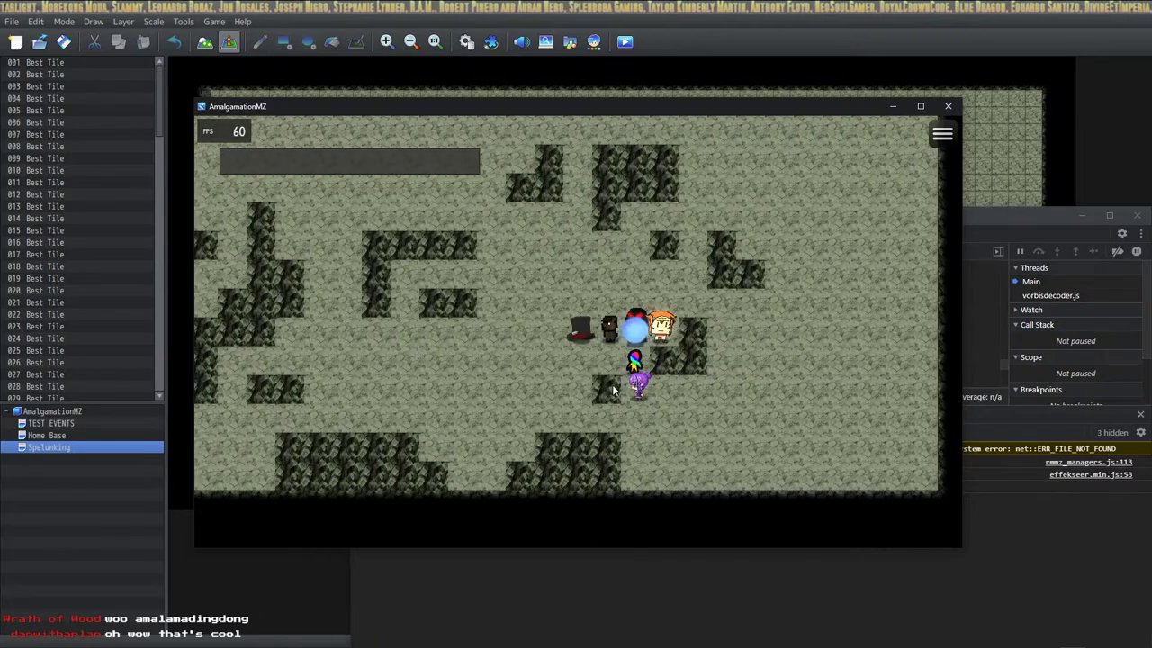
key("Down")
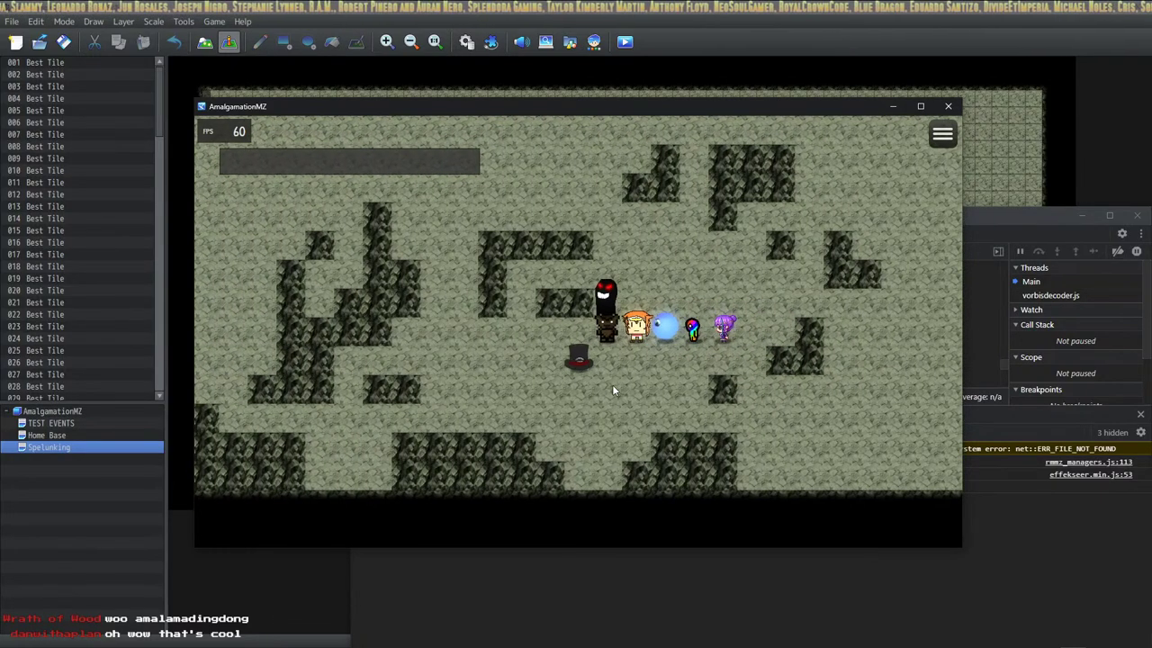
Close the AmalgamationMZ playtest and its project editor.
left_click(946, 108)
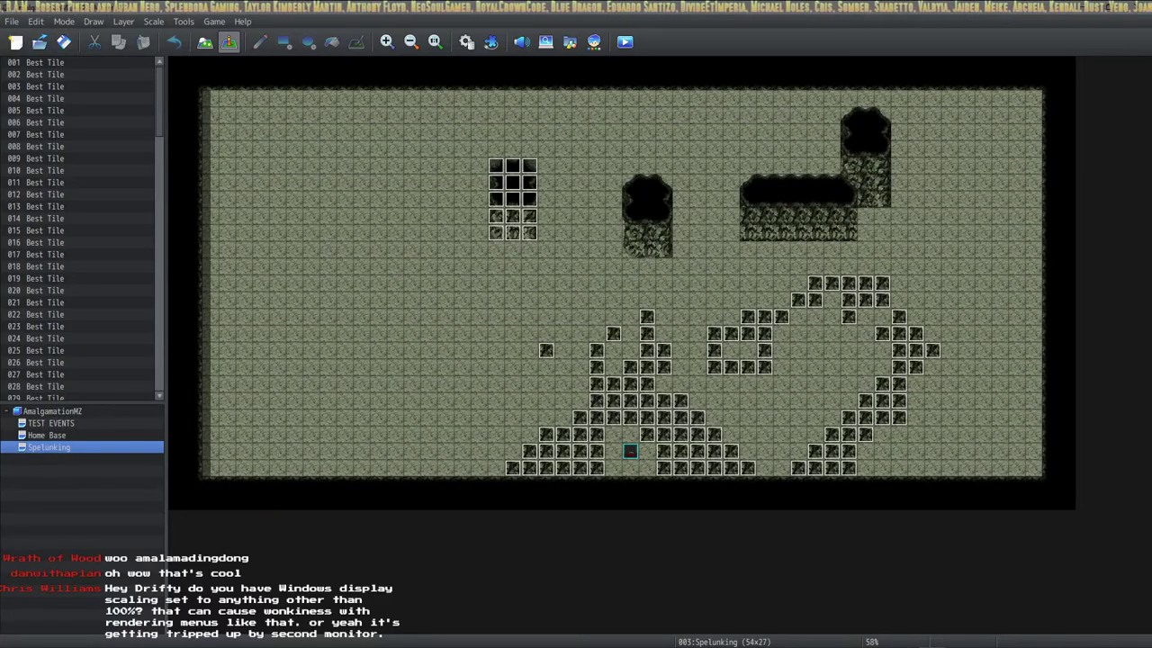
left_click(1146, 16)
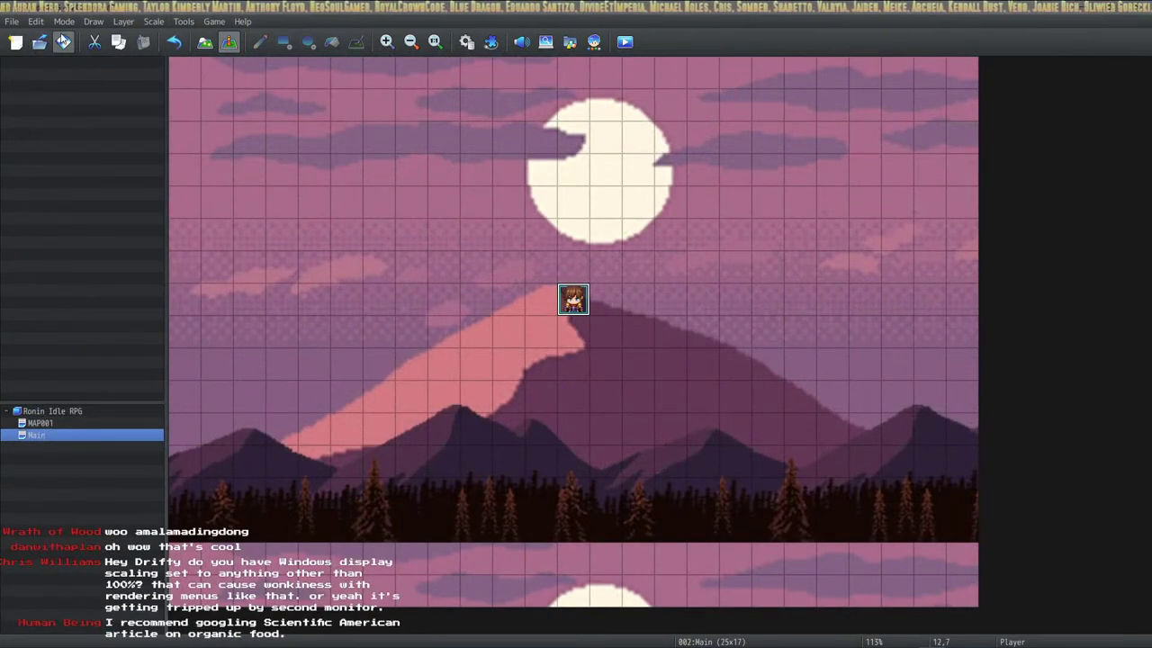
Switch to the Steam library and launch RPG Maker MZ.
key("alt+Tab")
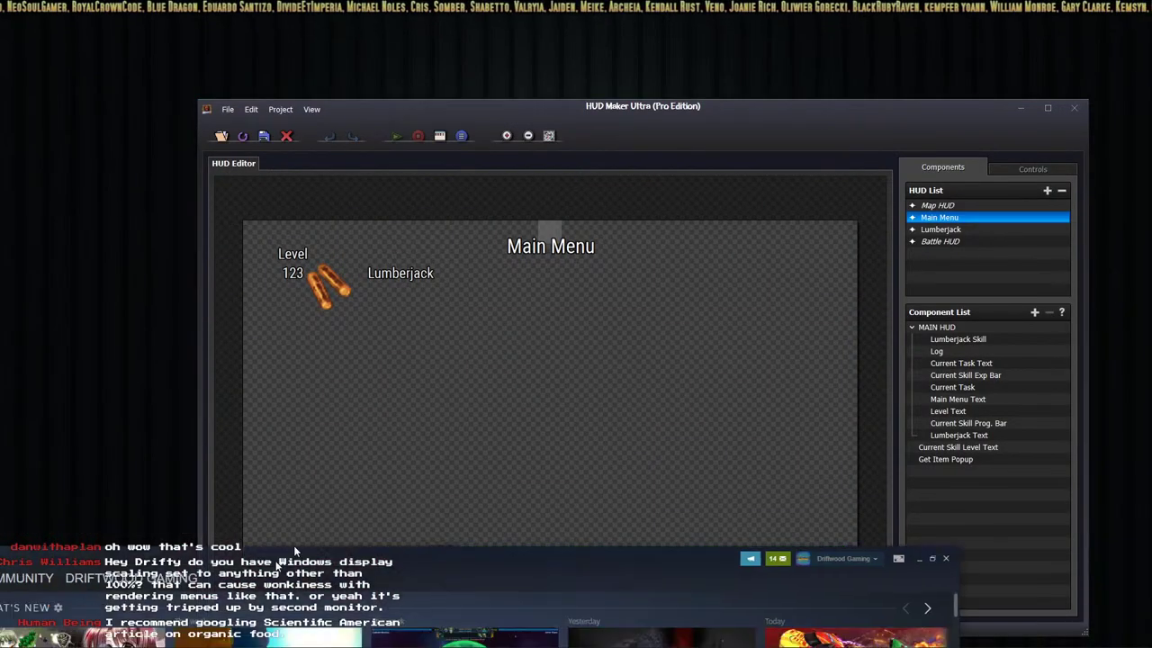
key("alt+Tab")
left_click(56, 146)
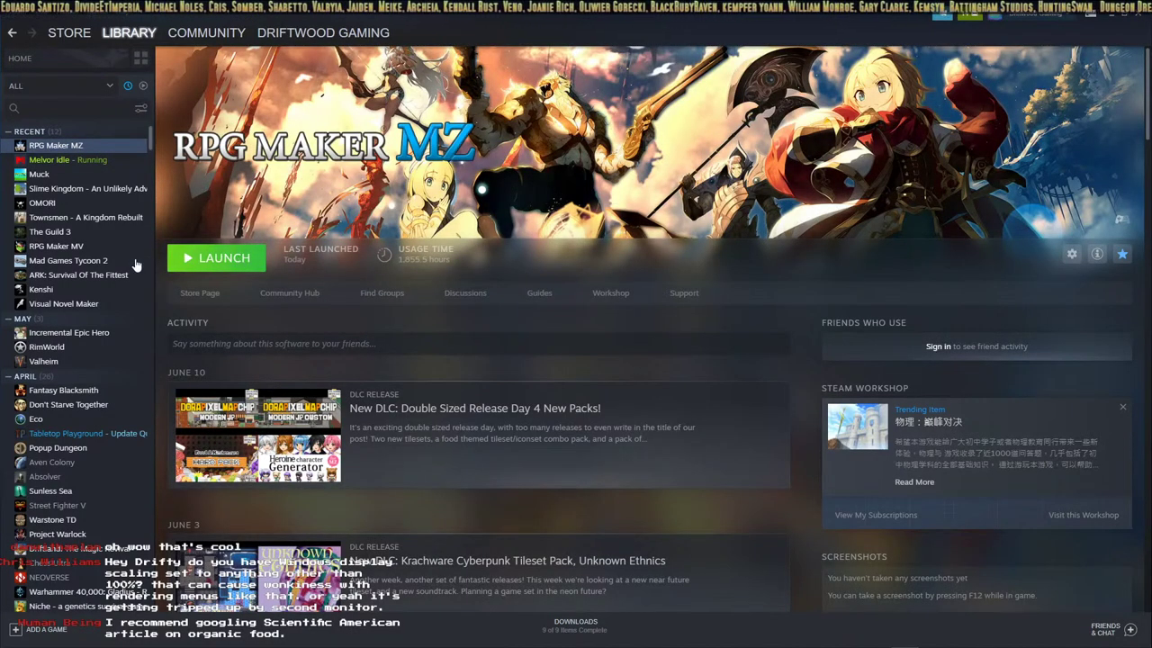
left_click(56, 246)
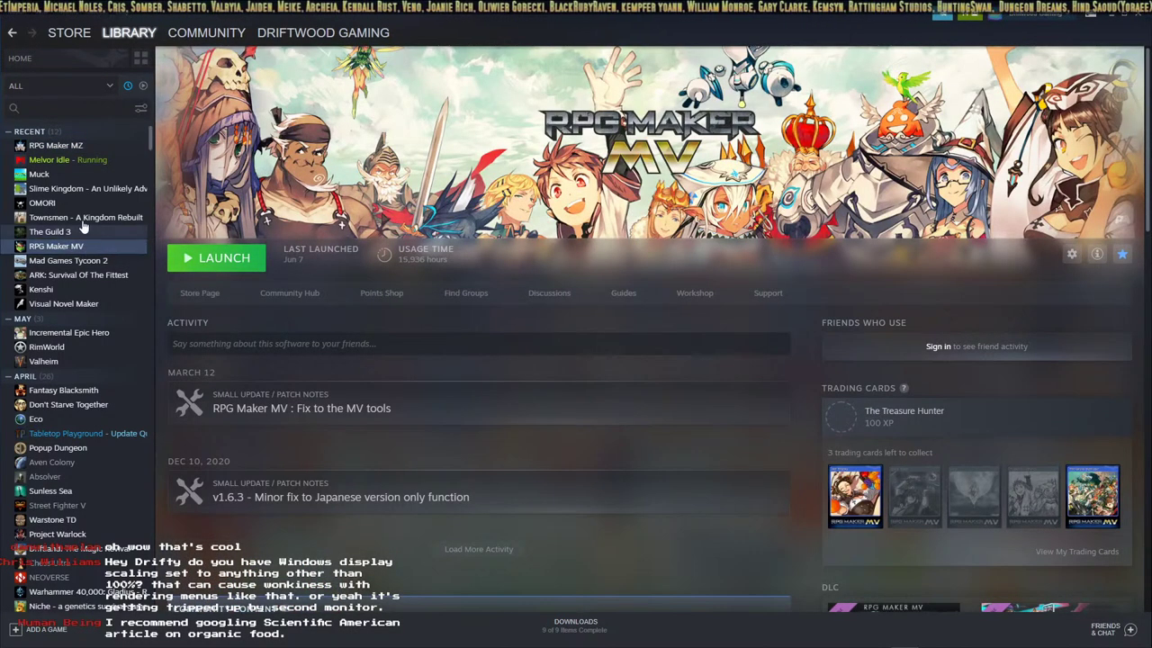
left_click(86, 146)
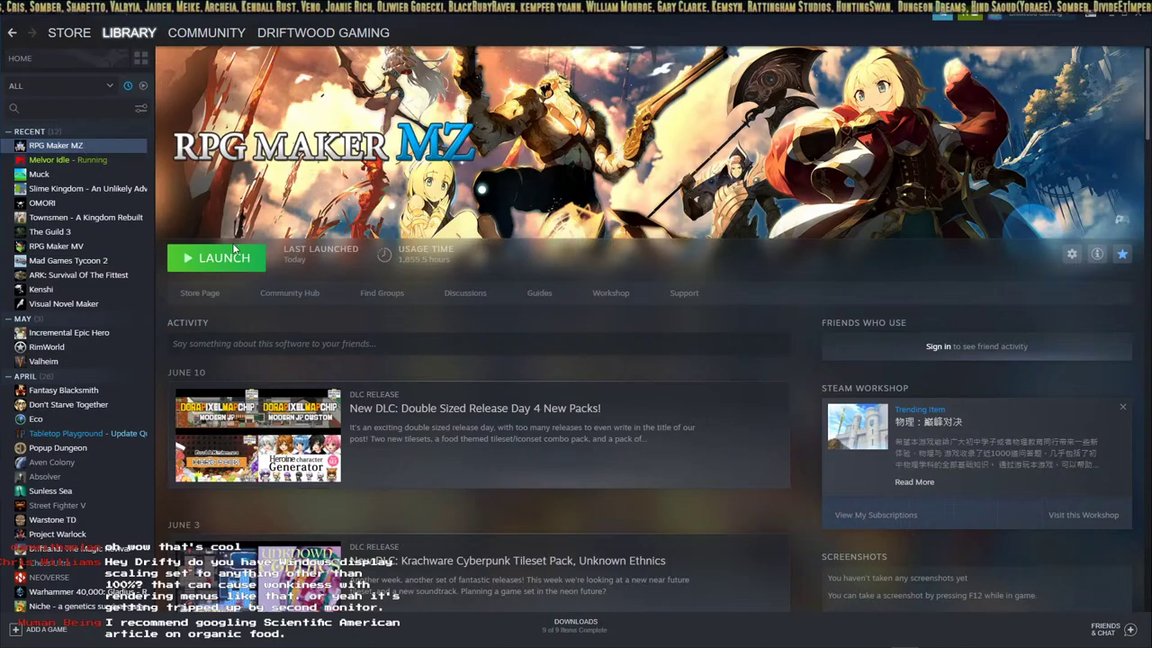
left_click(227, 259)
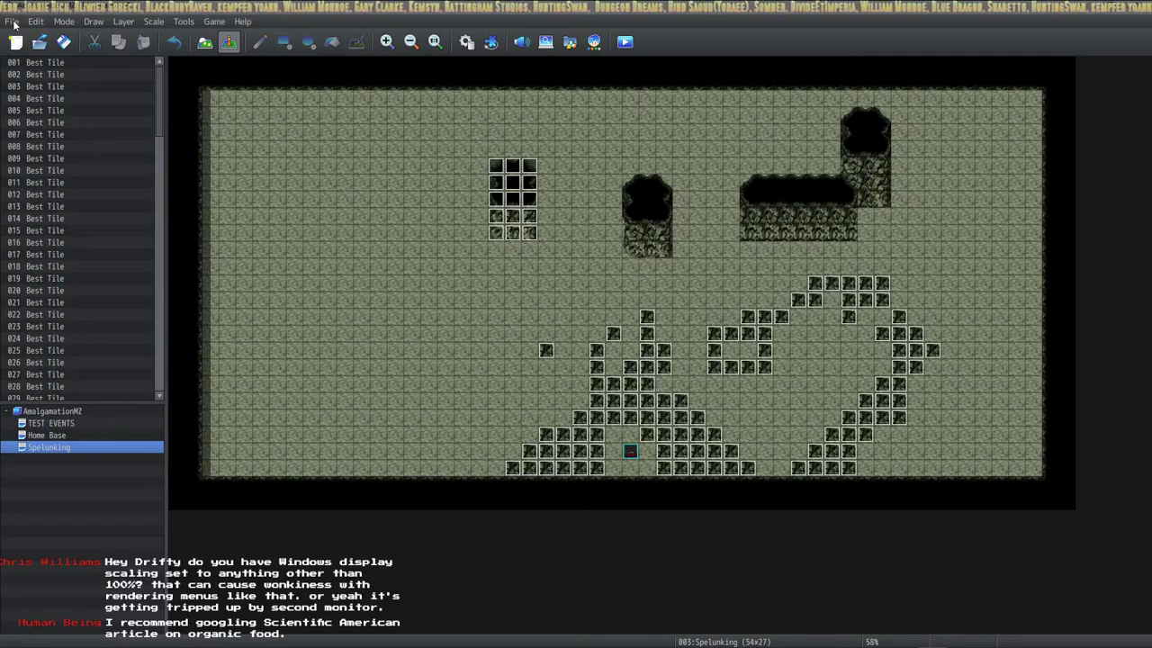
Open game.rmmzproject from the inner Ronin Idle RPG folder in RPG Maker MZ.
left_click(15, 21)
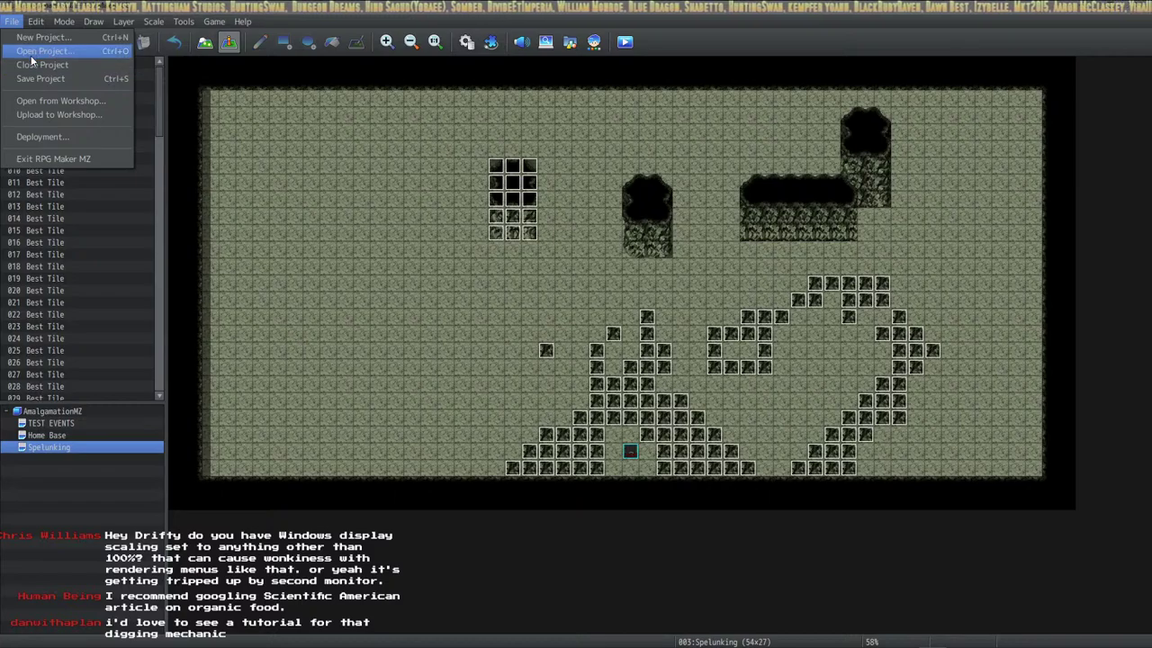
left_click(32, 52)
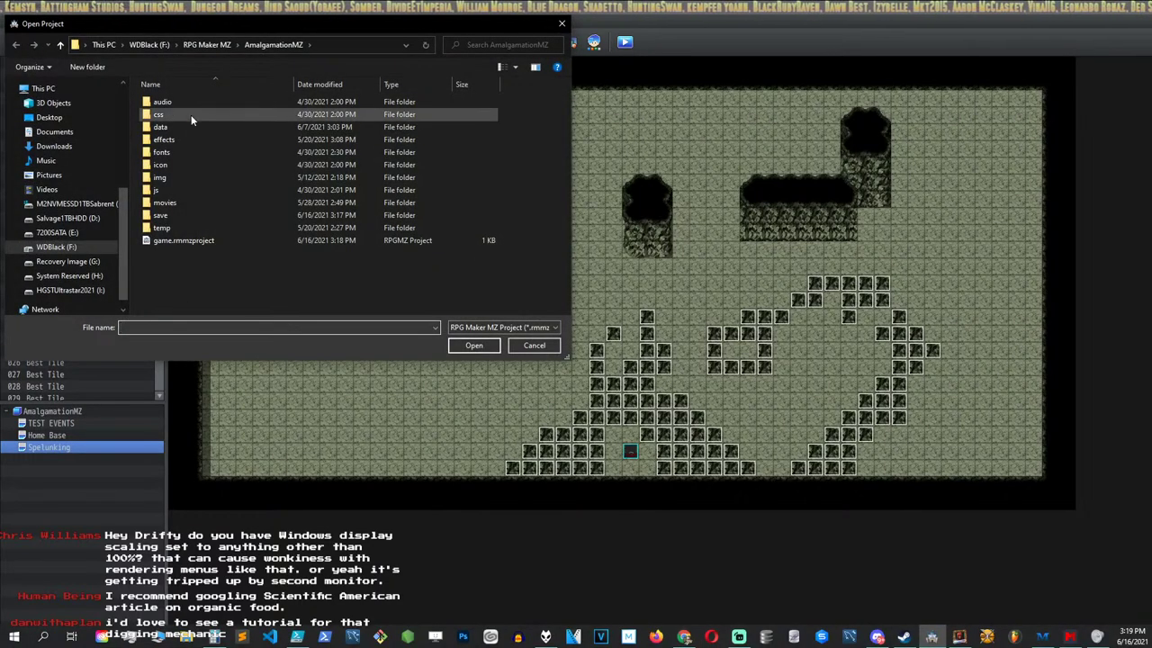
left_click(224, 45)
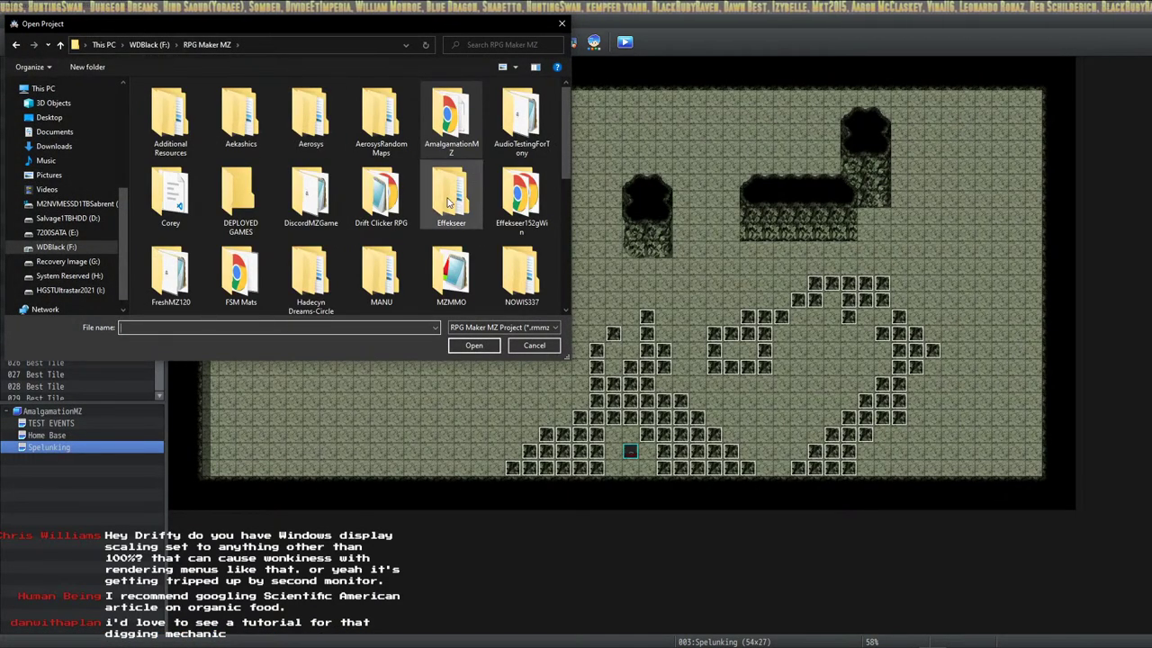
double_click(310, 122)
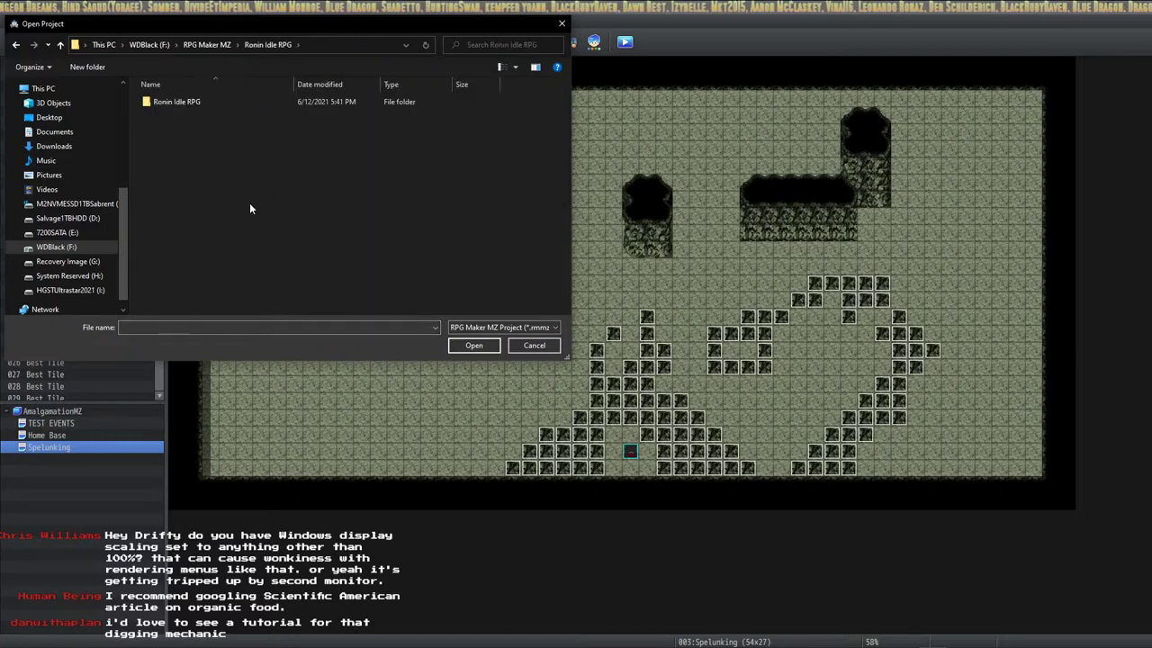
double_click(186, 103)
left_click(190, 214)
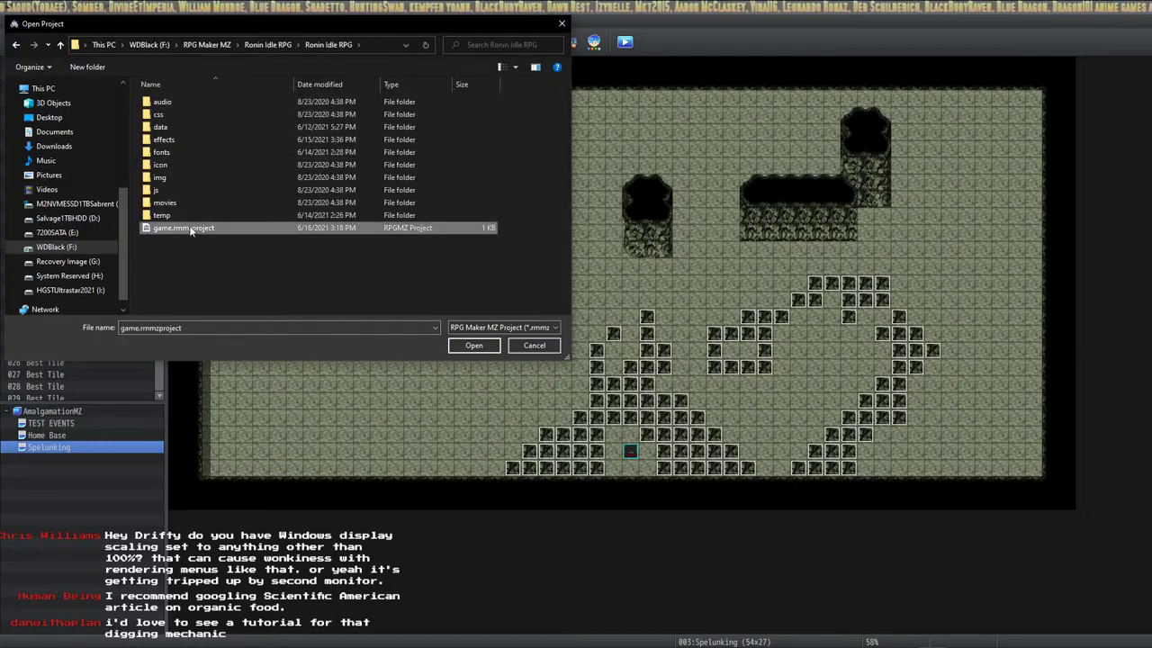
left_click(459, 347)
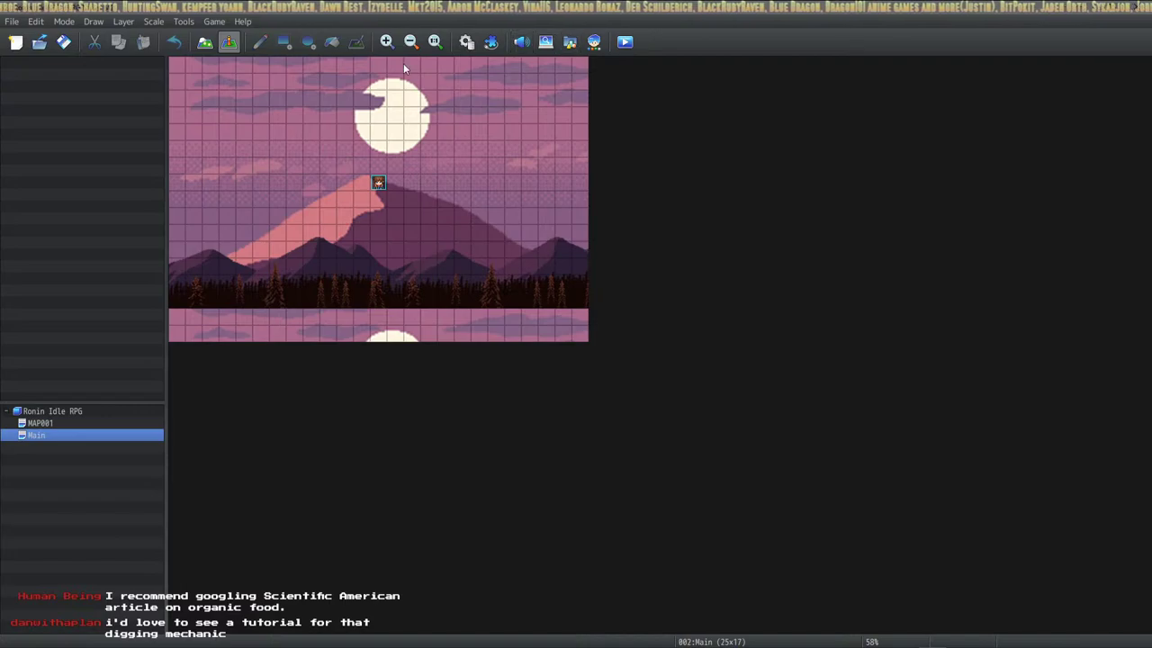
Open the database and show its Items list.
left_click(386, 42)
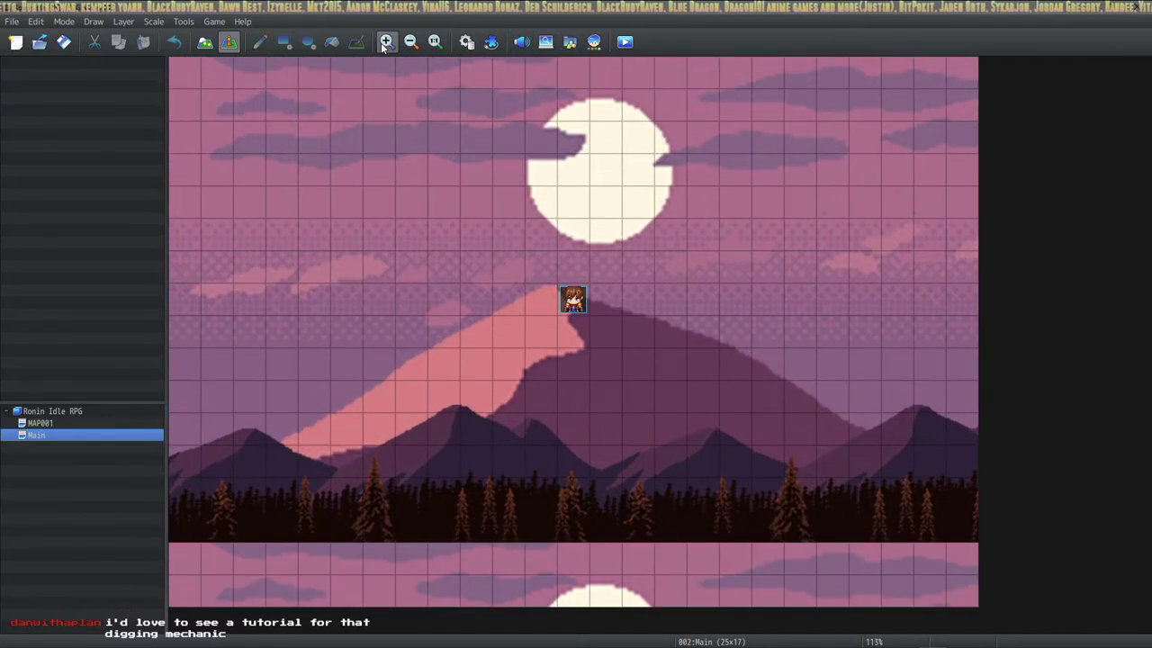
left_click(593, 43)
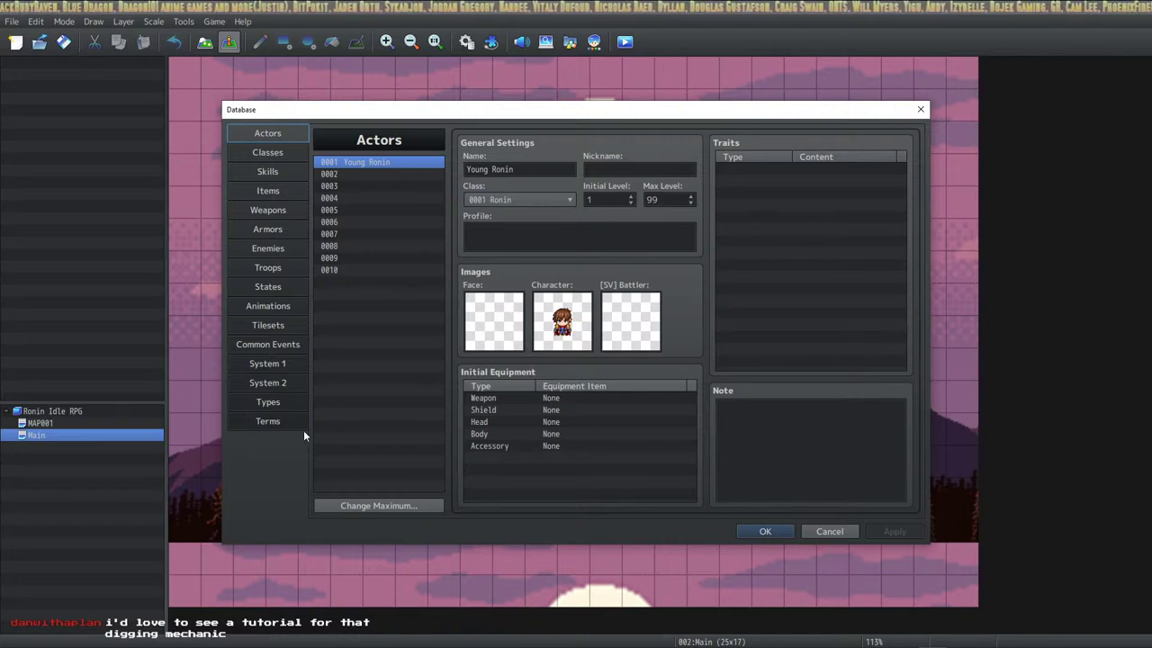
left_click(279, 152)
left_click(281, 172)
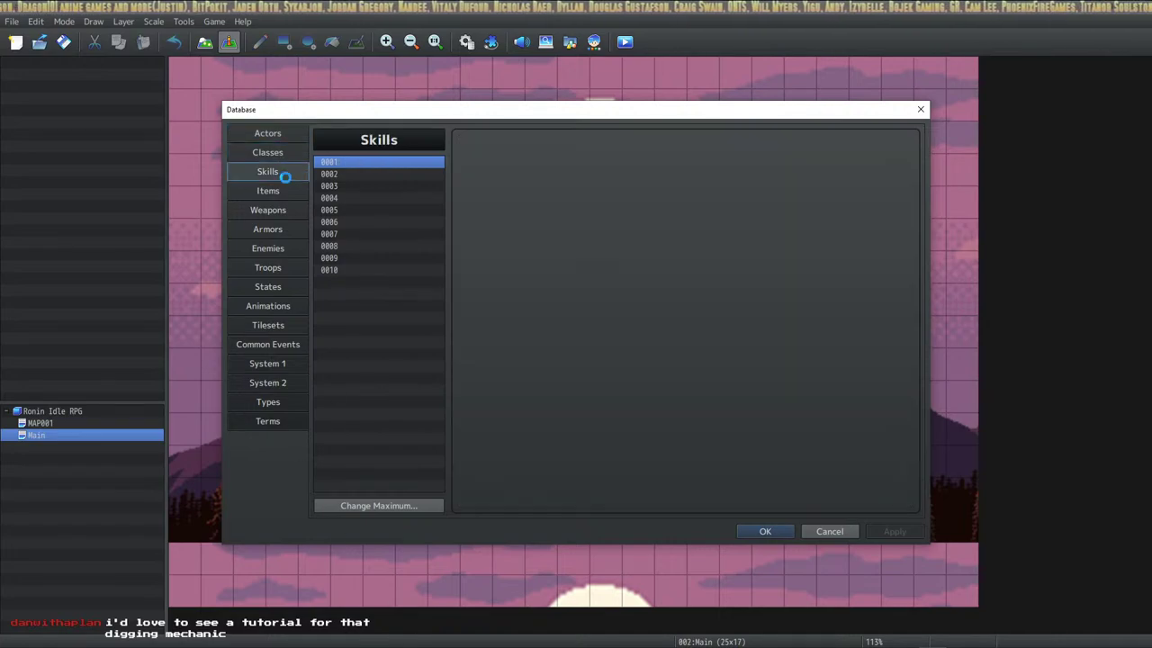
left_click(281, 191)
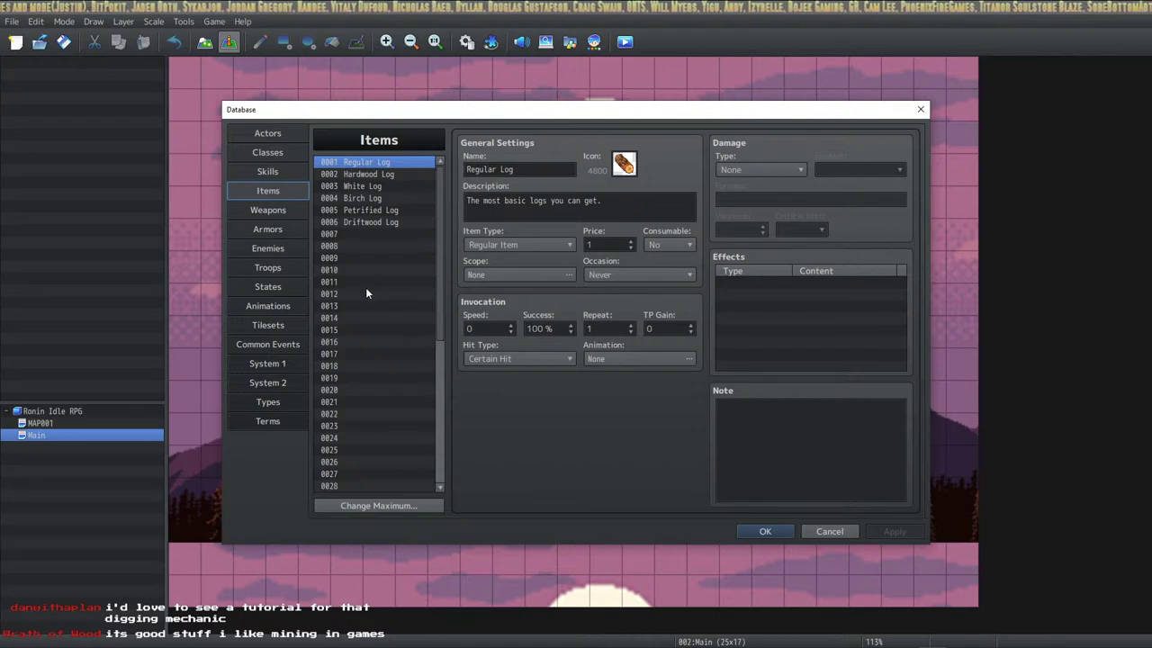
Start choosing an icon for empty item slot 0011 and find the row of ore icons.
left_click(362, 282)
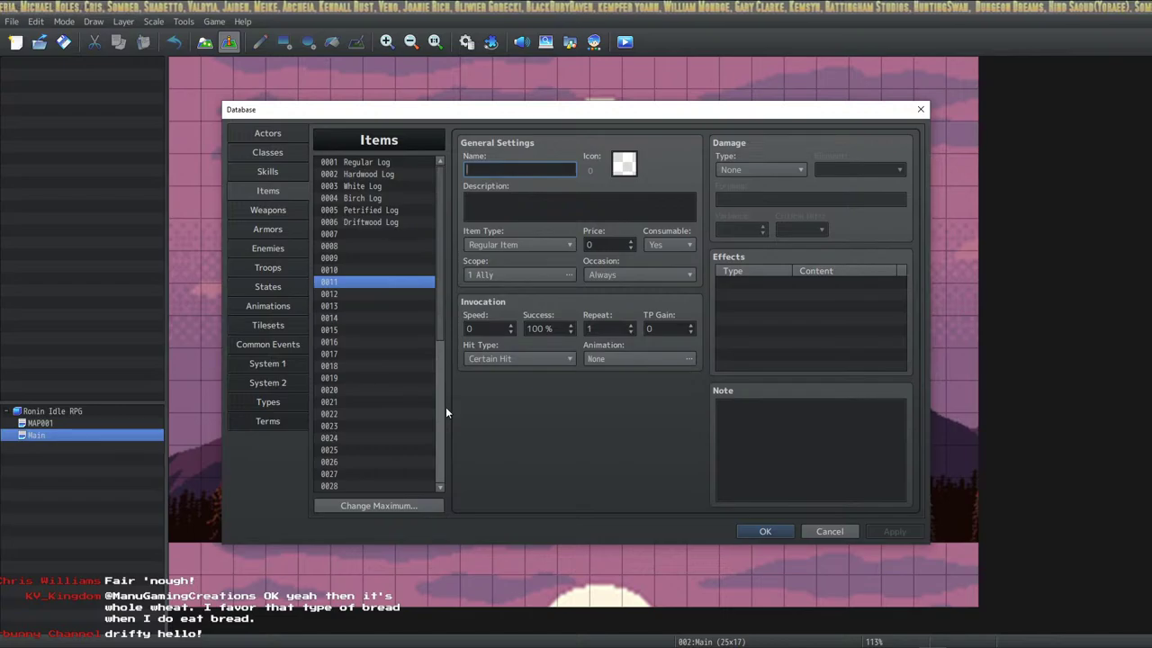
double_click(624, 163)
left_click_drag(732, 218, 726, 401)
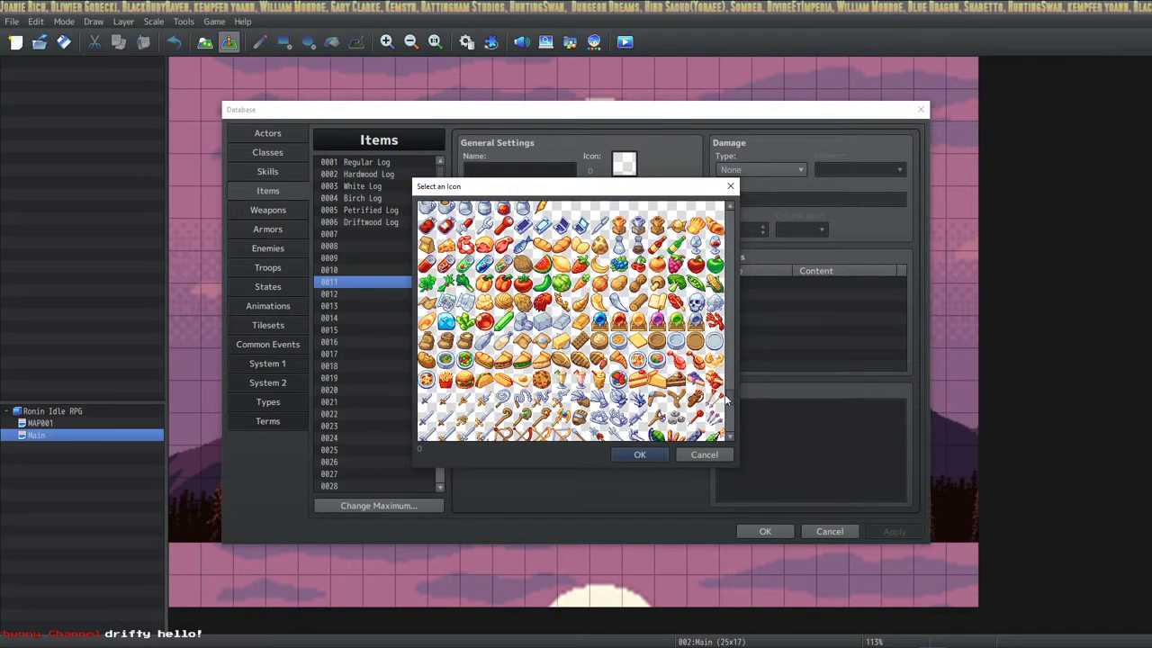
scroll(726, 401, "up", 1)
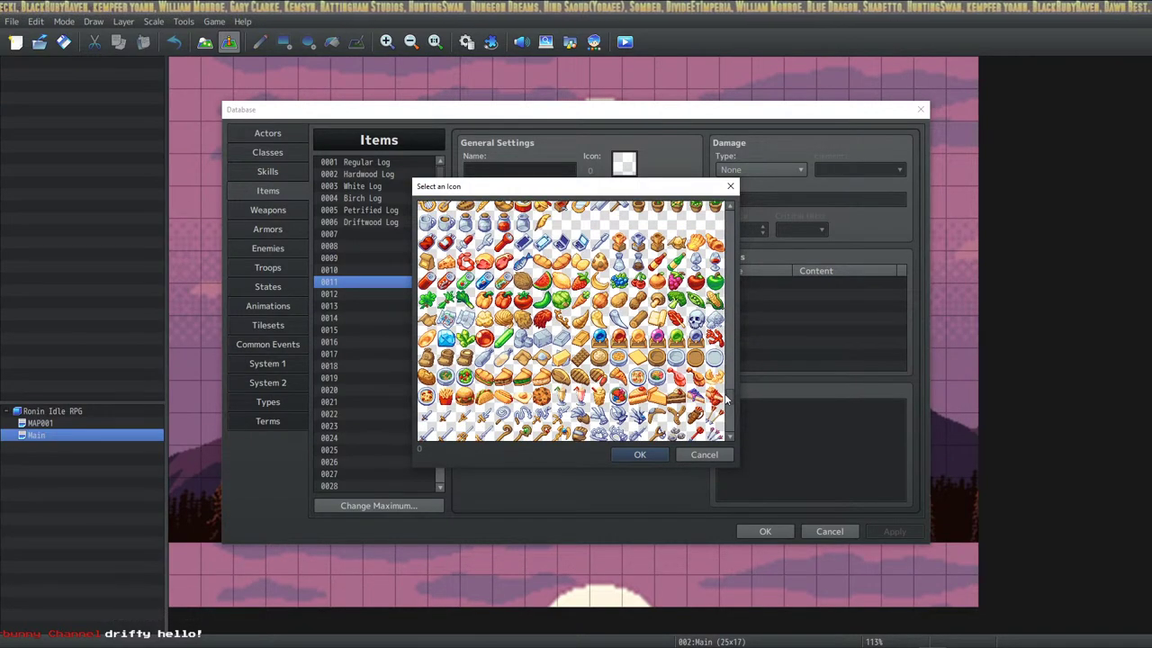
left_click_drag(726, 401, 726, 421)
scroll(482, 310, "up", 1)
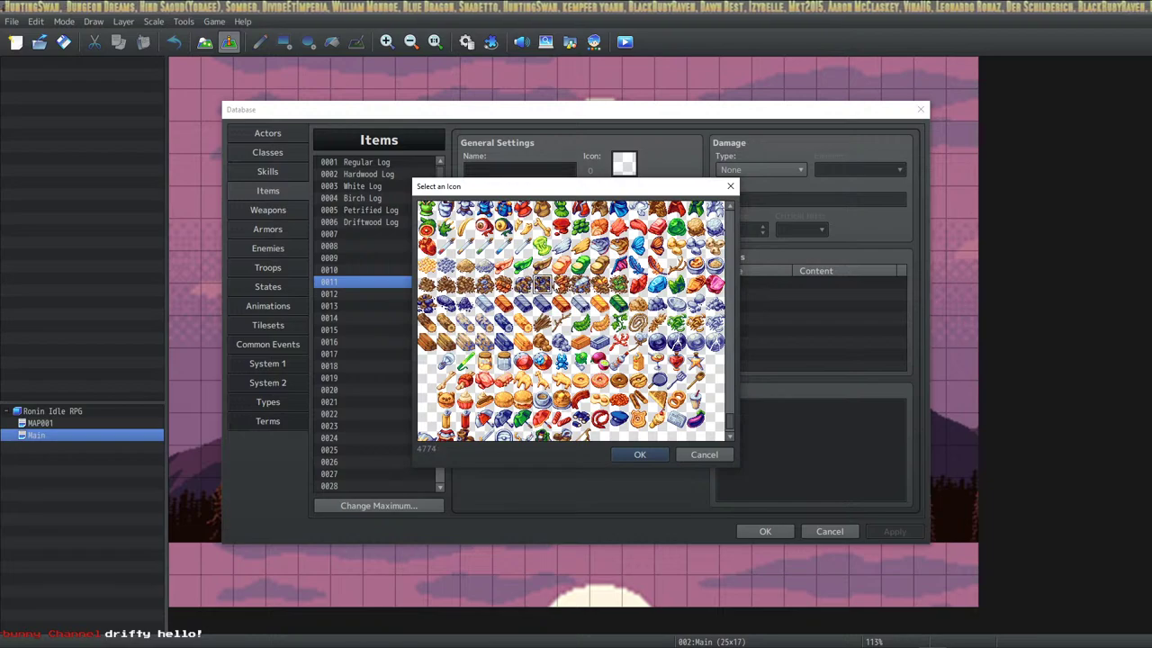
Examine the row of ore icons one by one, from 4770 through 4778.
left_click(599, 284)
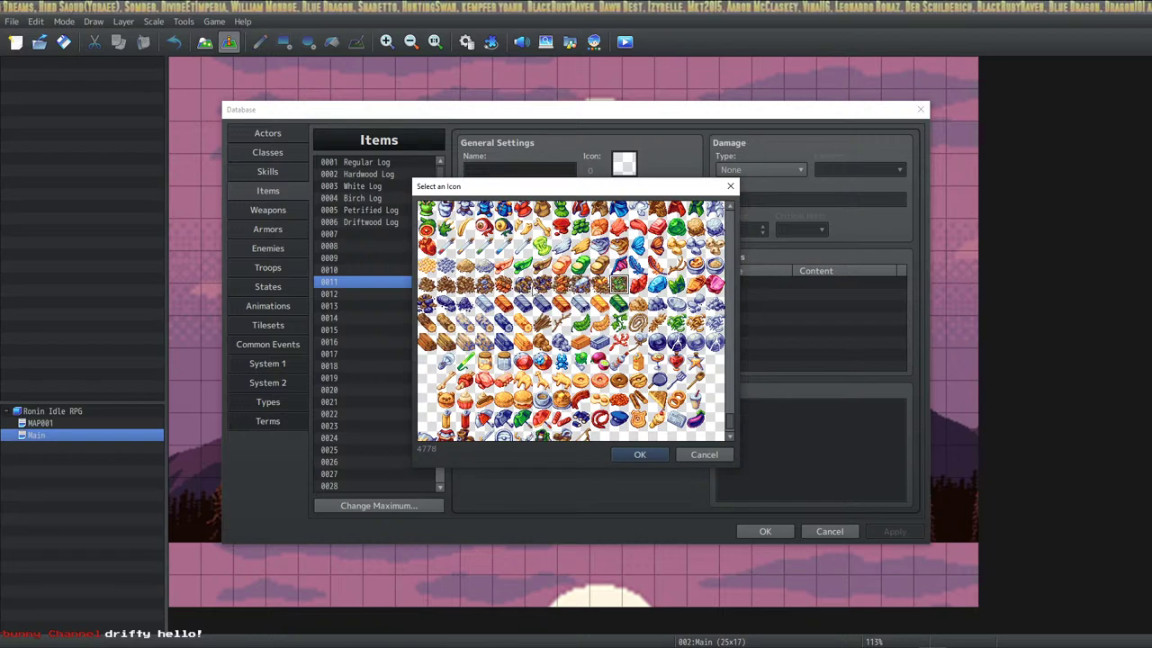
left_click(524, 286)
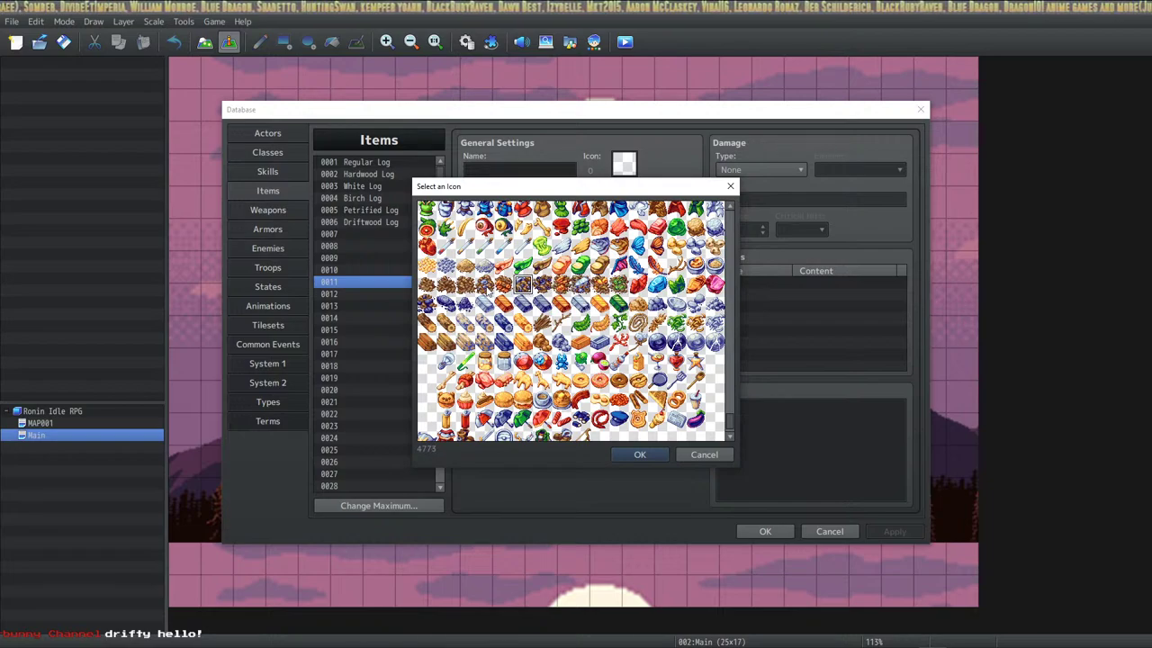
left_click(501, 285)
left_click(465, 285)
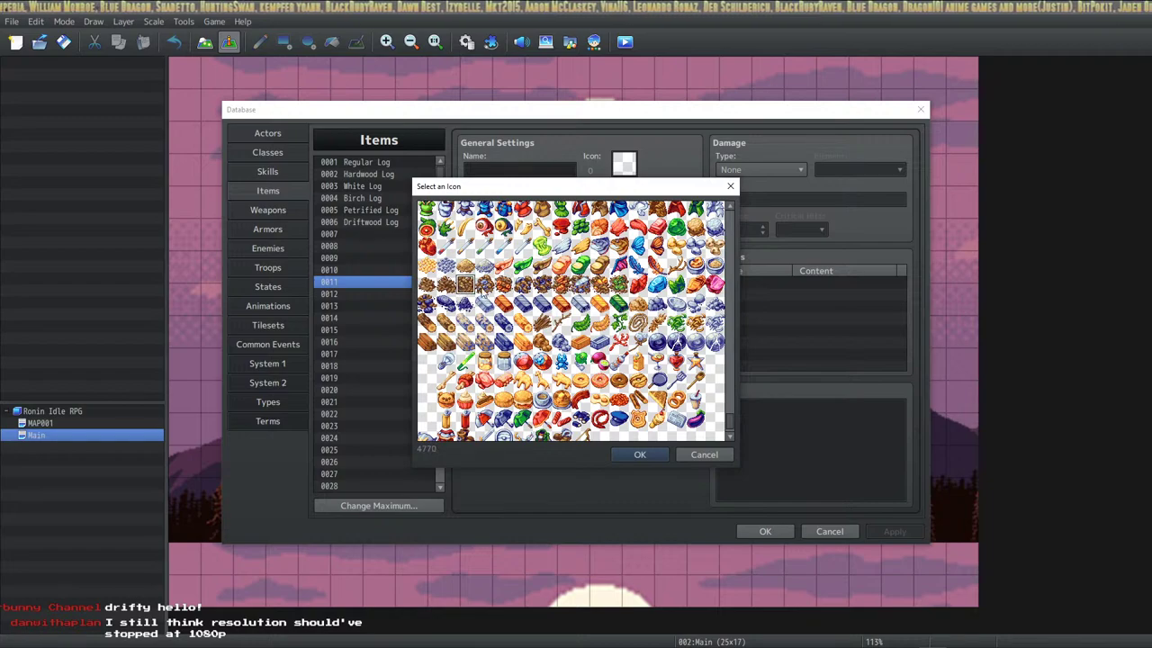
left_click(484, 285)
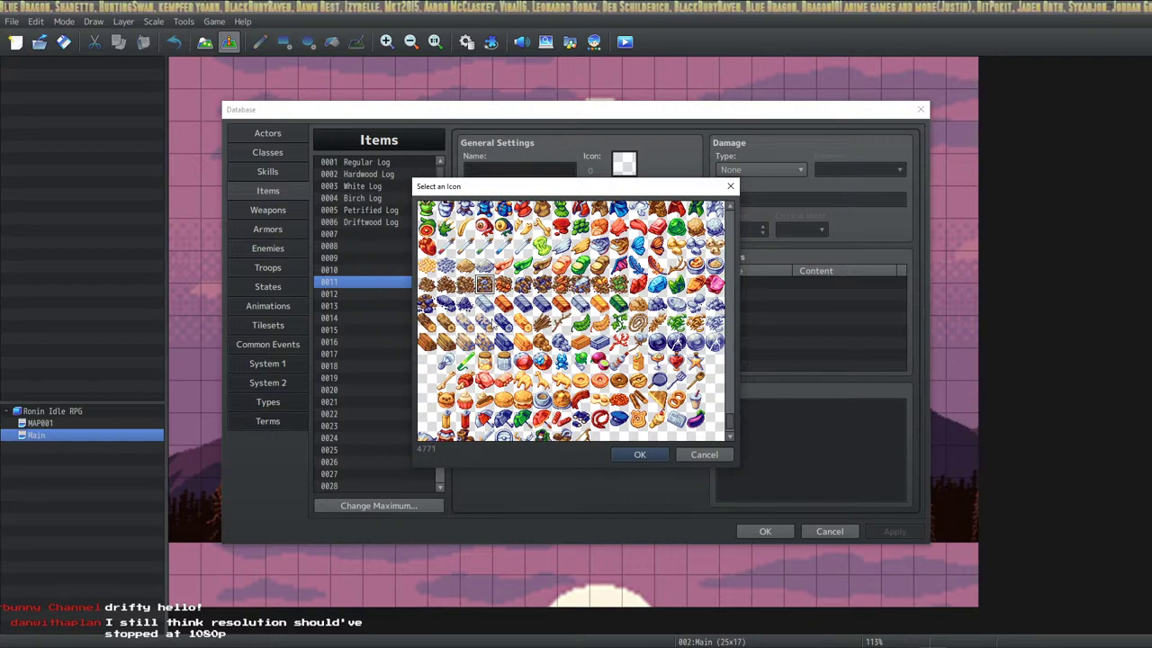
left_click(503, 285)
left_click(522, 286)
left_click(542, 285)
left_click(560, 285)
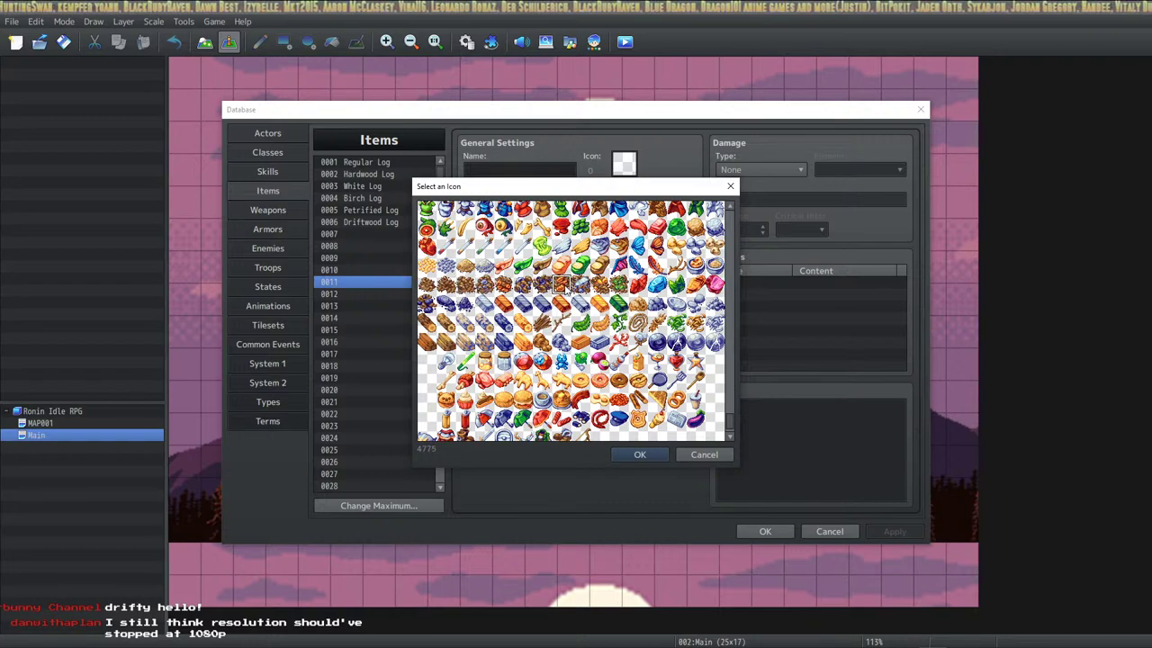
left_click(581, 286)
left_click(600, 285)
left_click(618, 285)
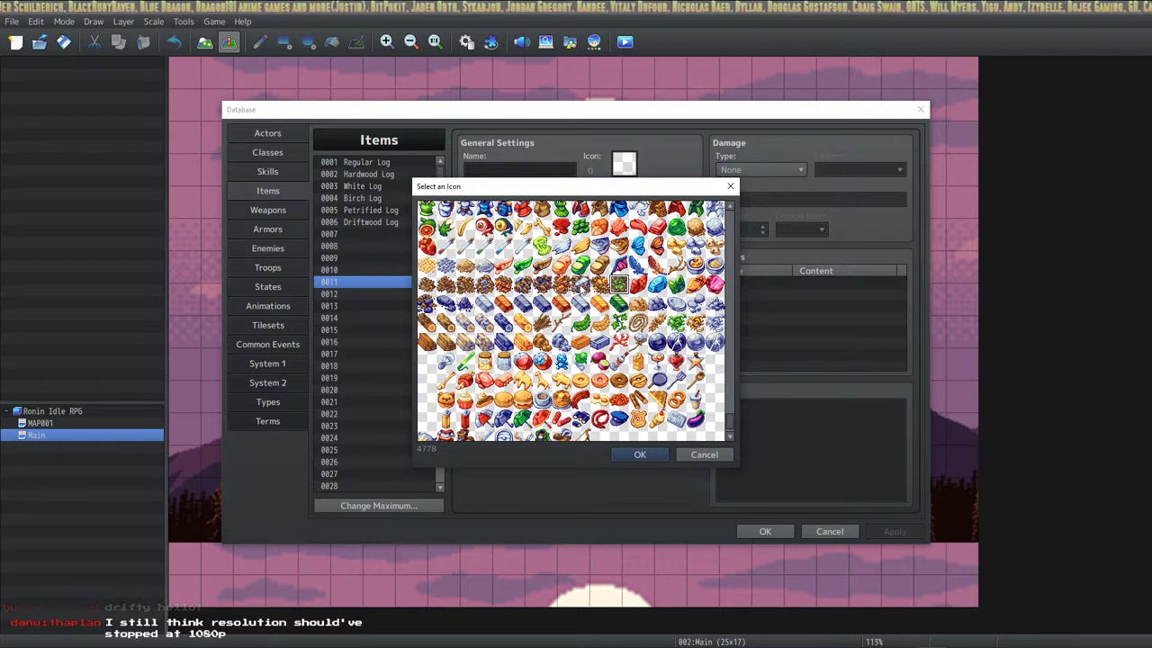
Compare ore icons 4771, 4773 to 4778 against each other as candidates for different ore types.
left_click(504, 285)
left_click(561, 285)
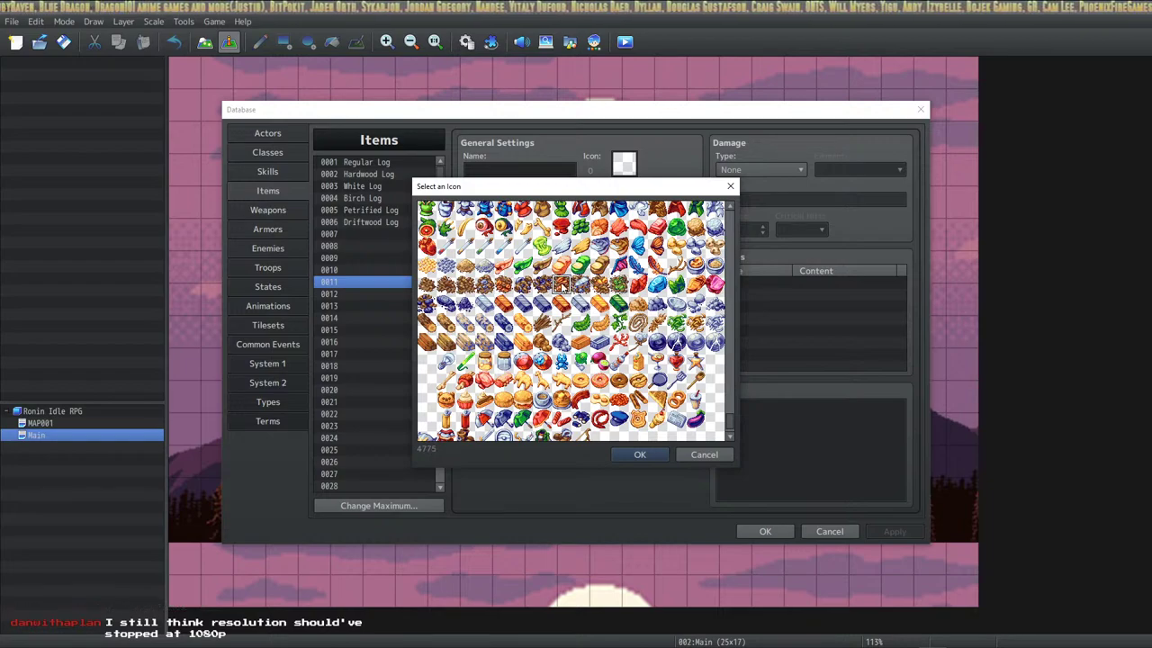
left_click(599, 284)
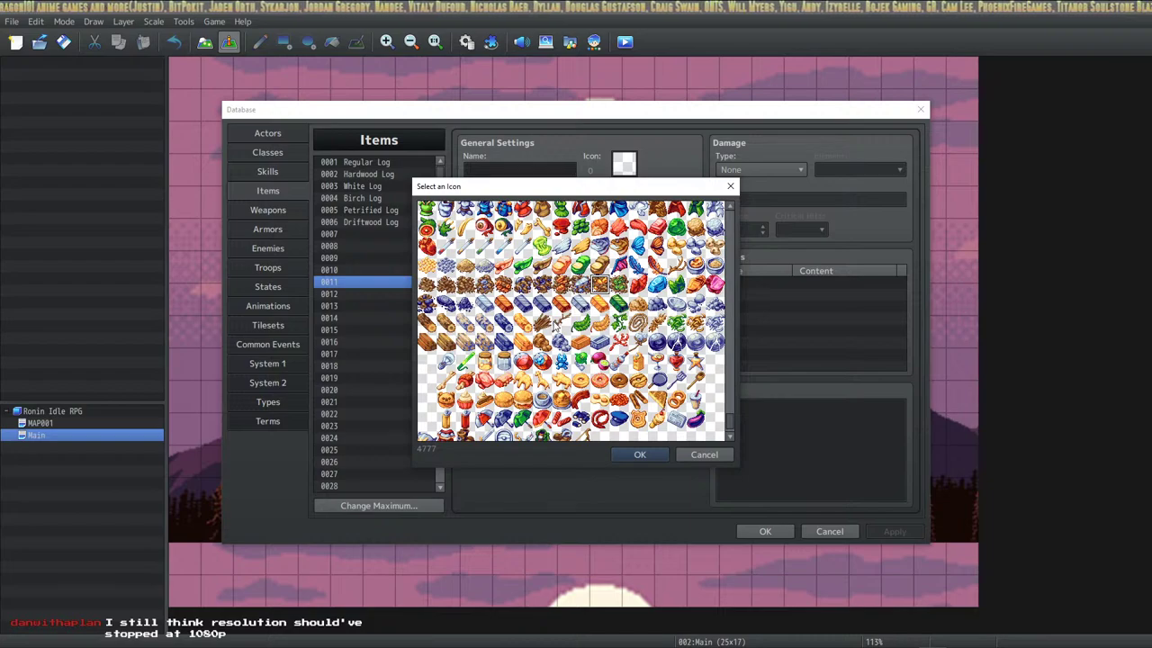
left_click(504, 285)
left_click(562, 284)
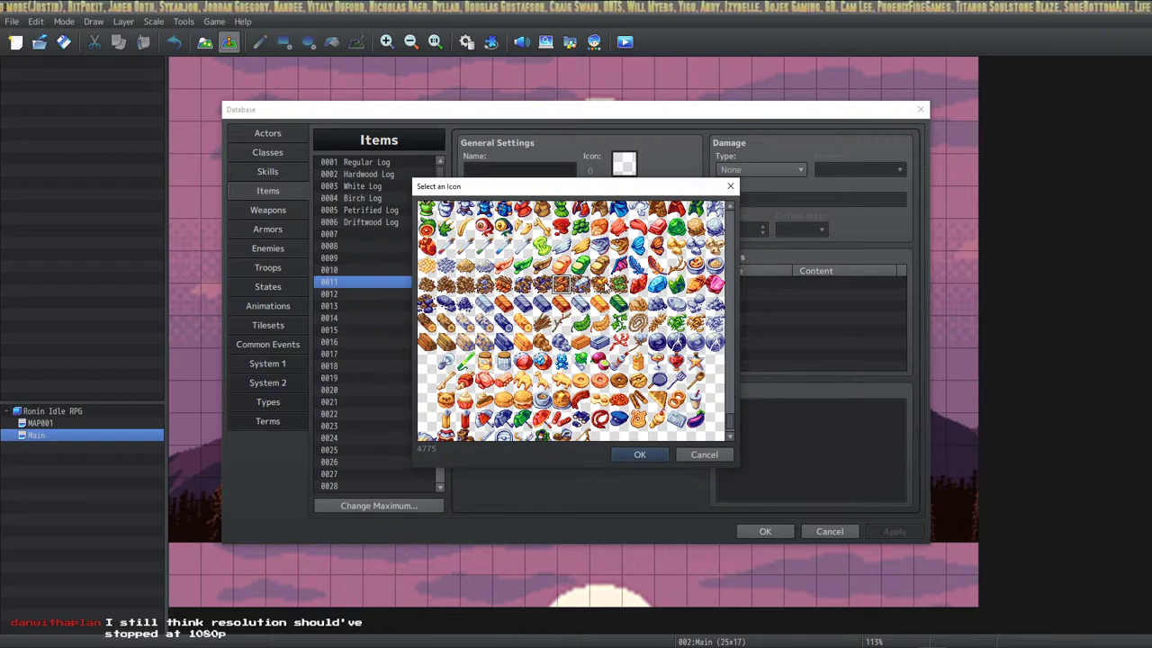
left_click(600, 284)
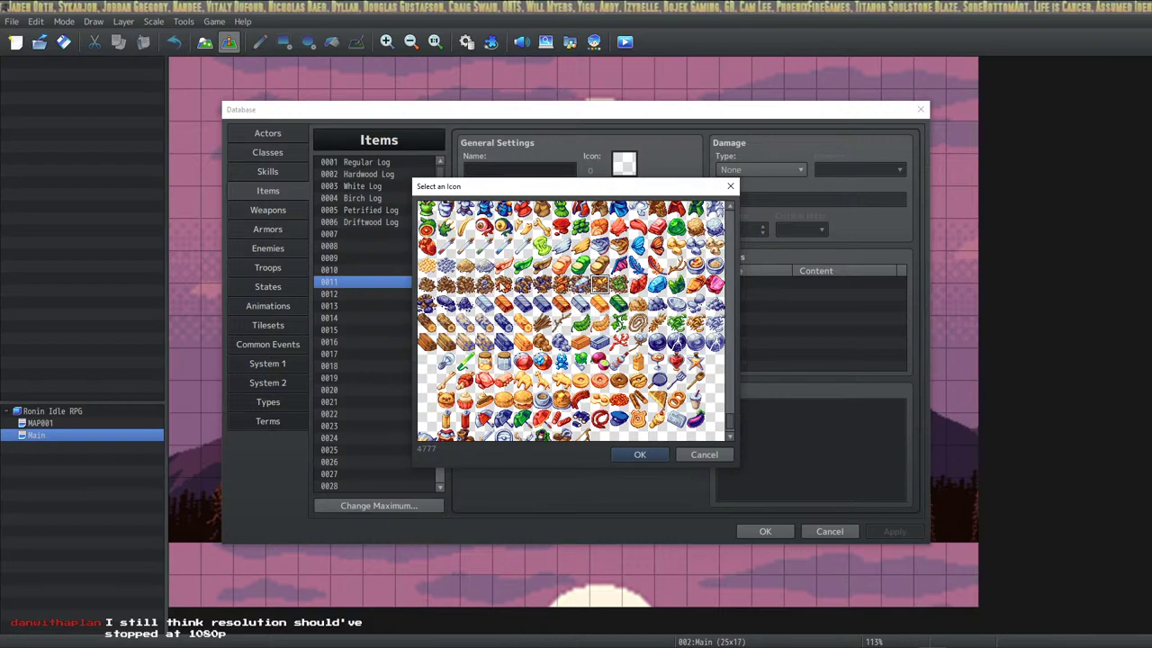
left_click(485, 285)
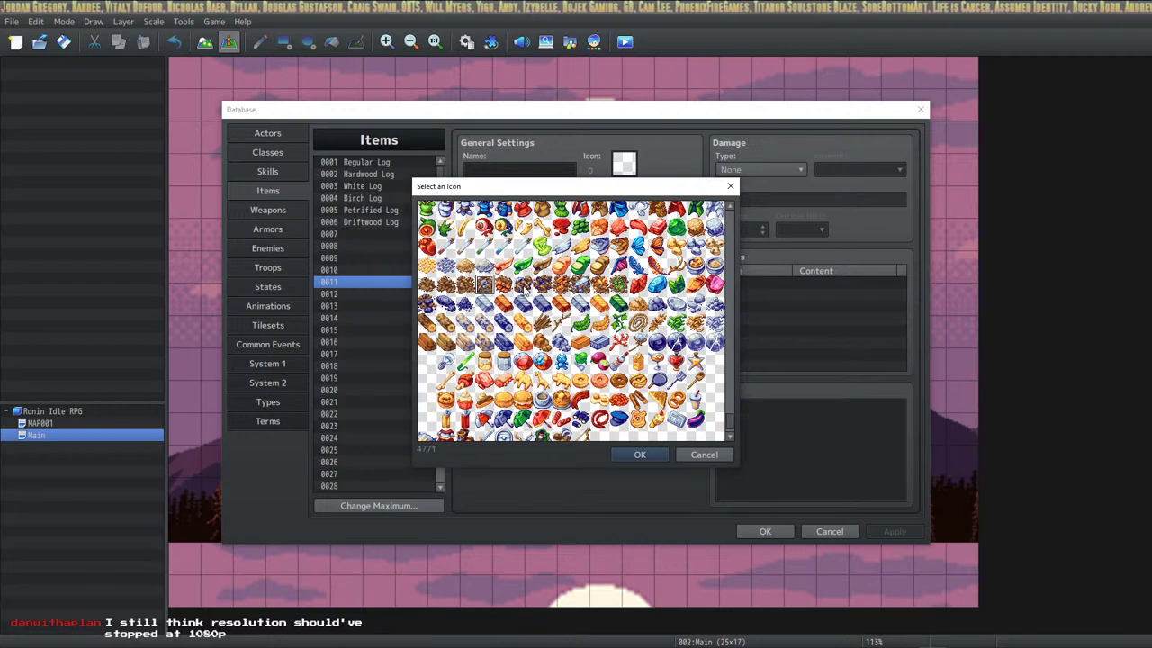
left_click(542, 284)
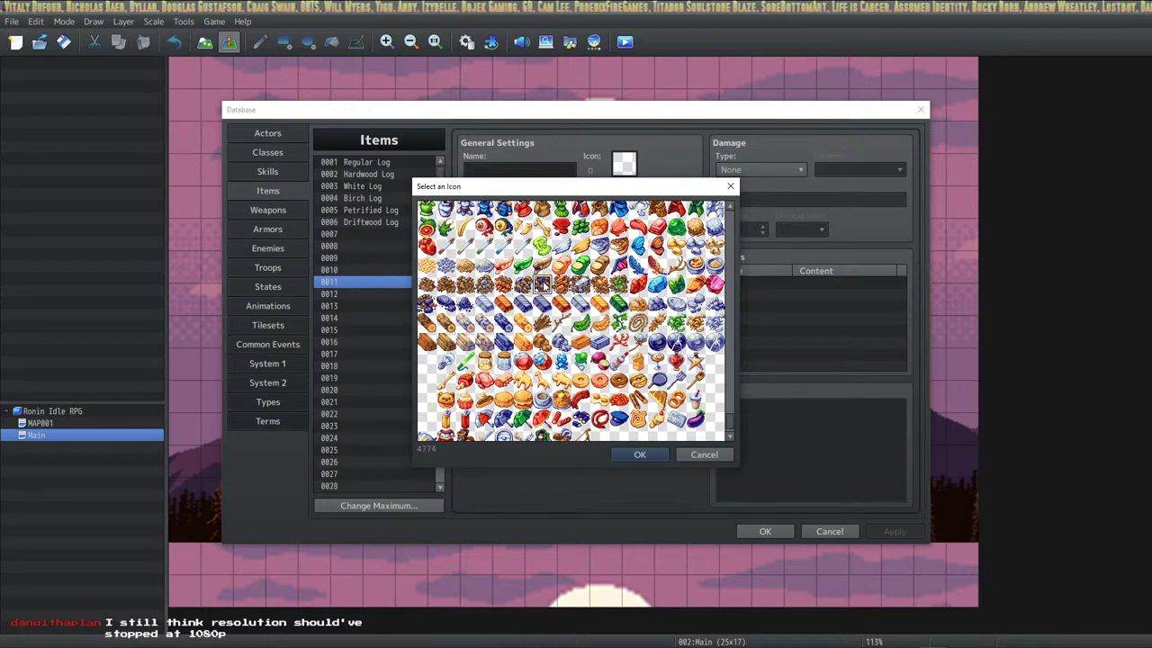
left_click(522, 284)
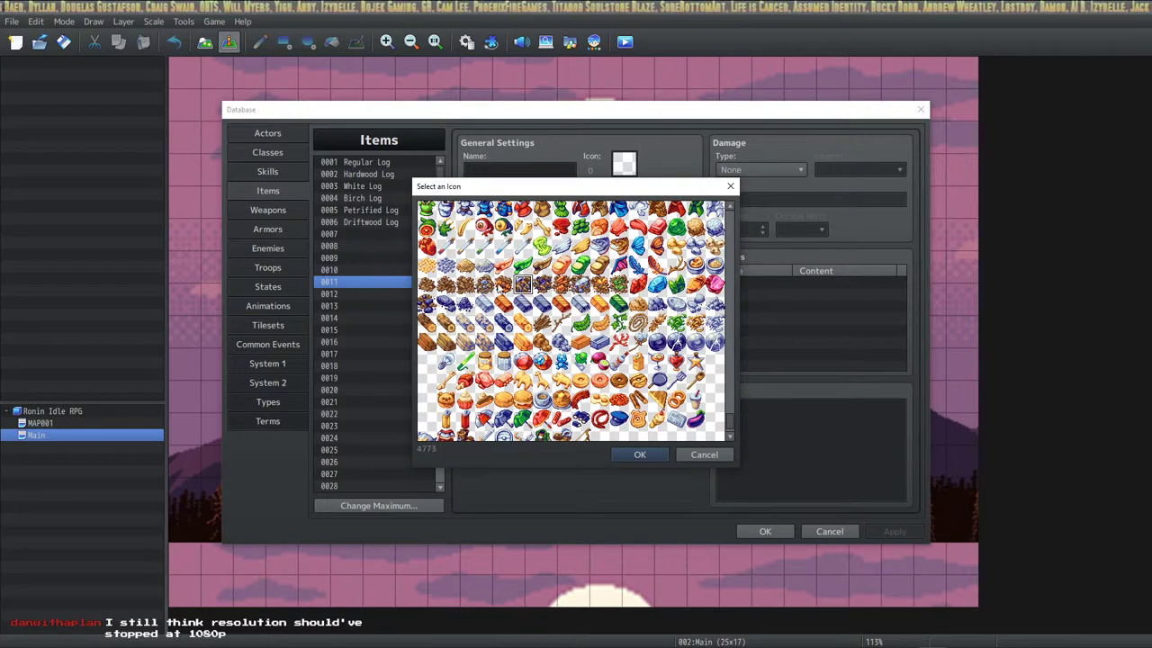
left_click(484, 285)
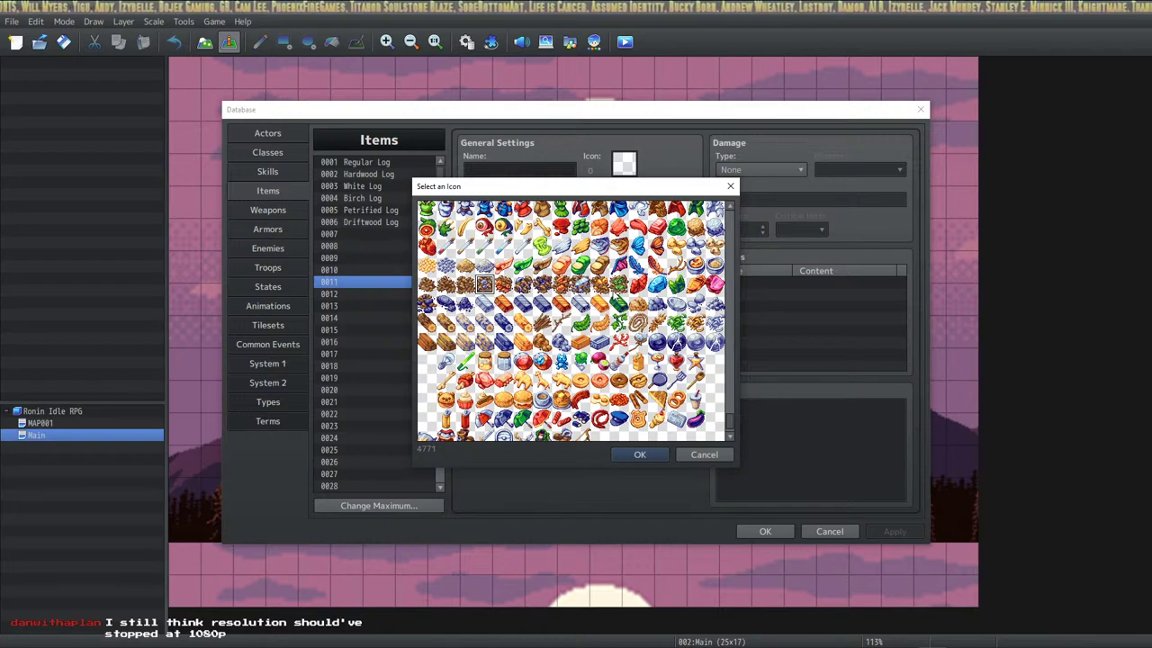
left_click(620, 285)
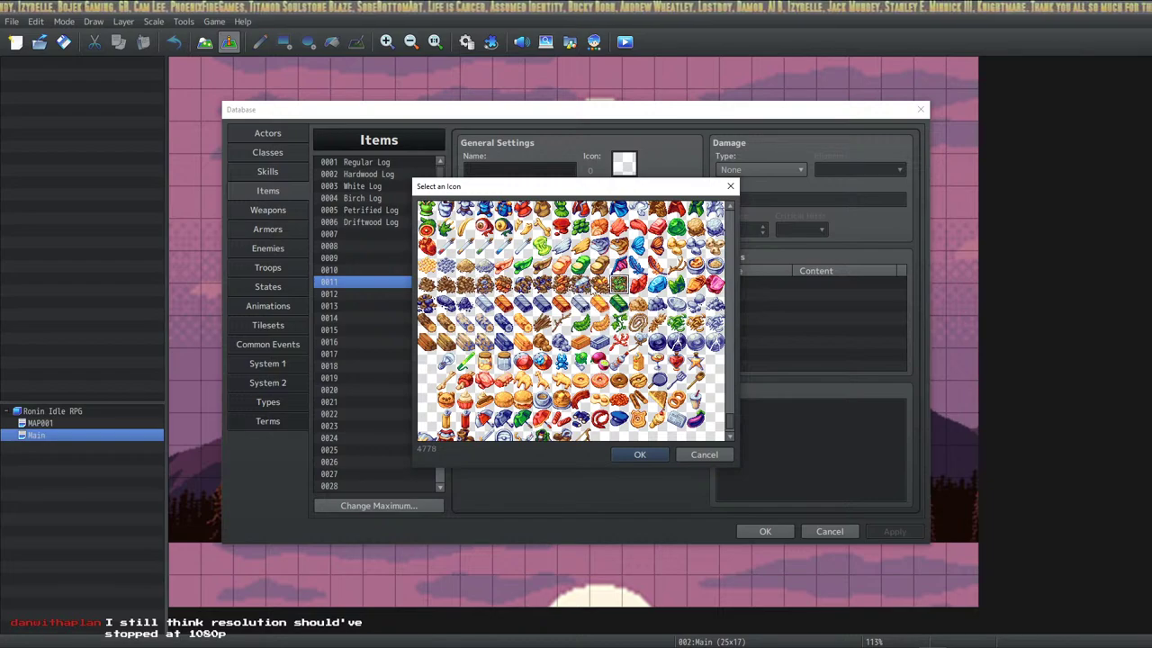
left_click(580, 284)
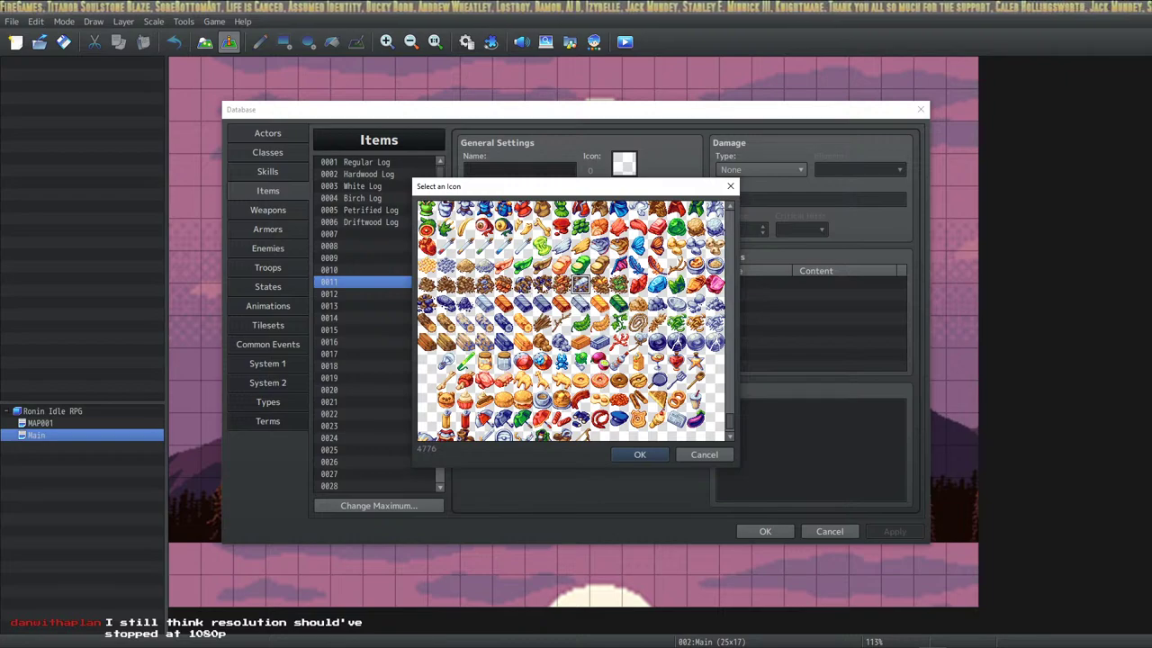
left_click(523, 284)
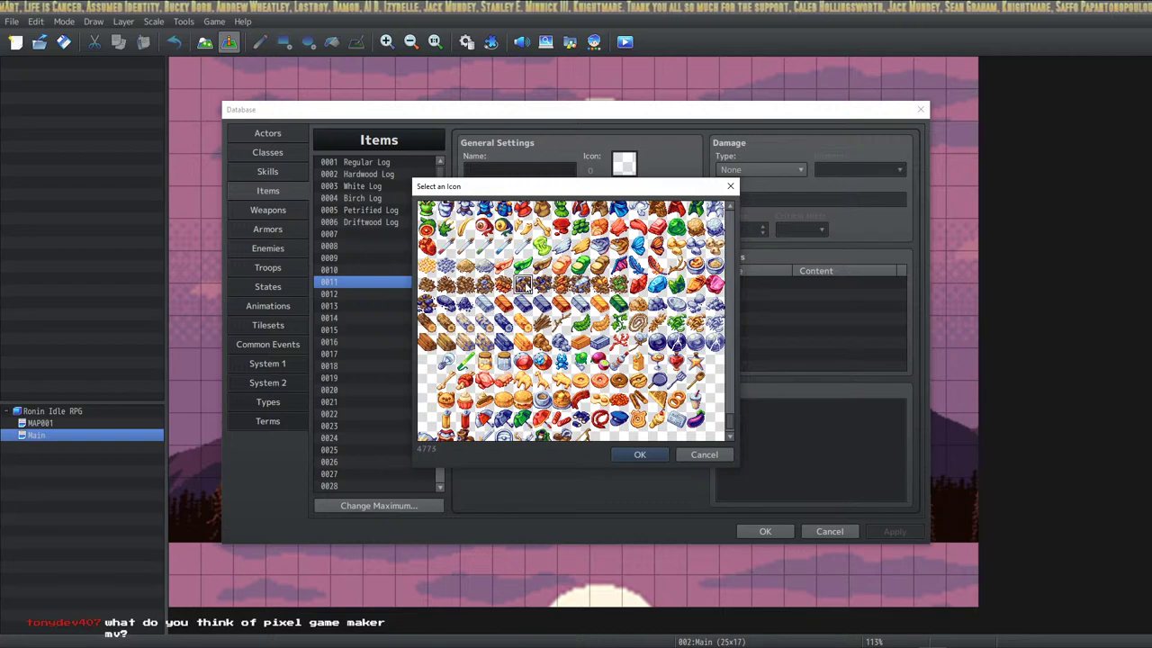
left_click(542, 284)
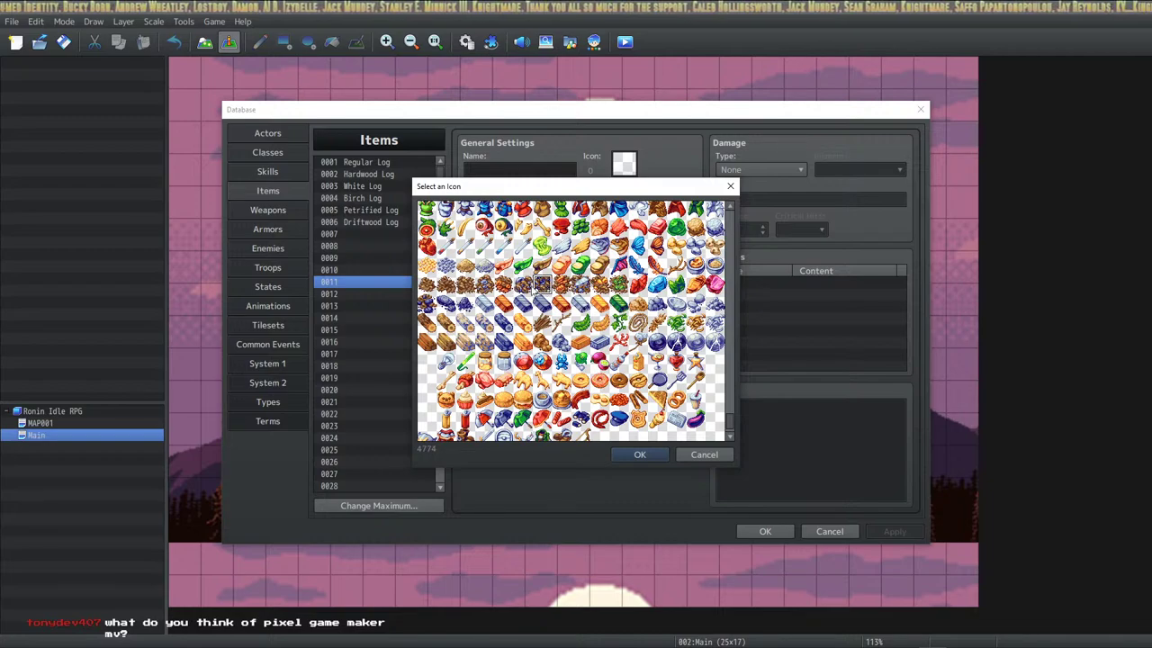
Re-examine the neighbouring ore icons 4771 to 4773 for item 0011.
left_click(485, 285)
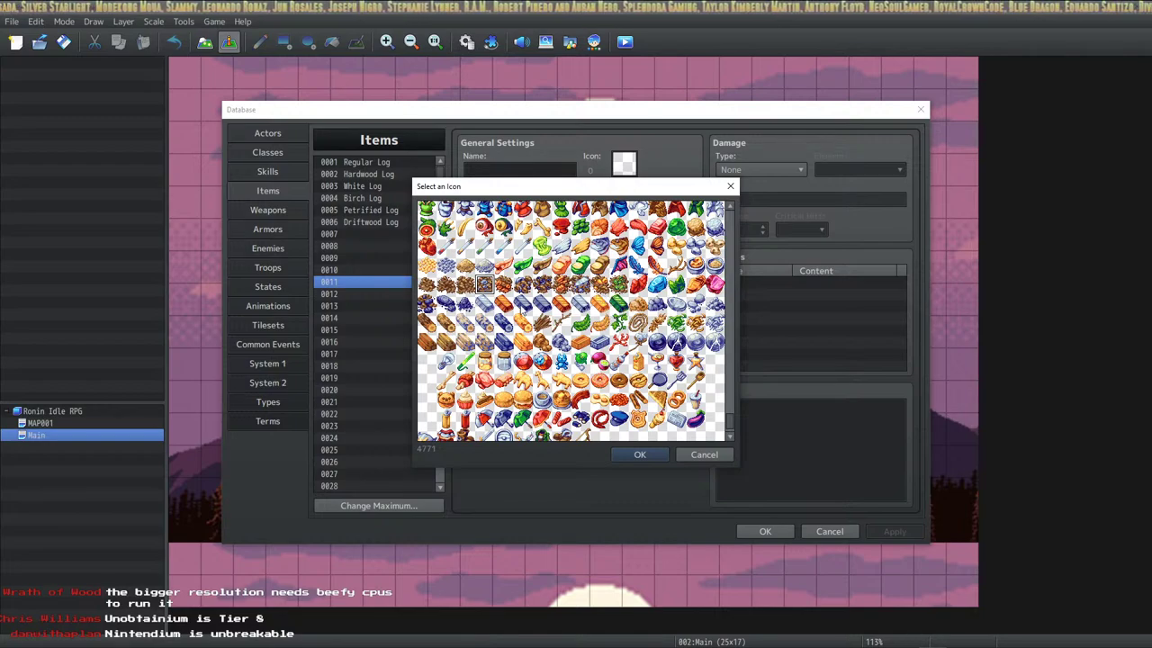
left_click(503, 285)
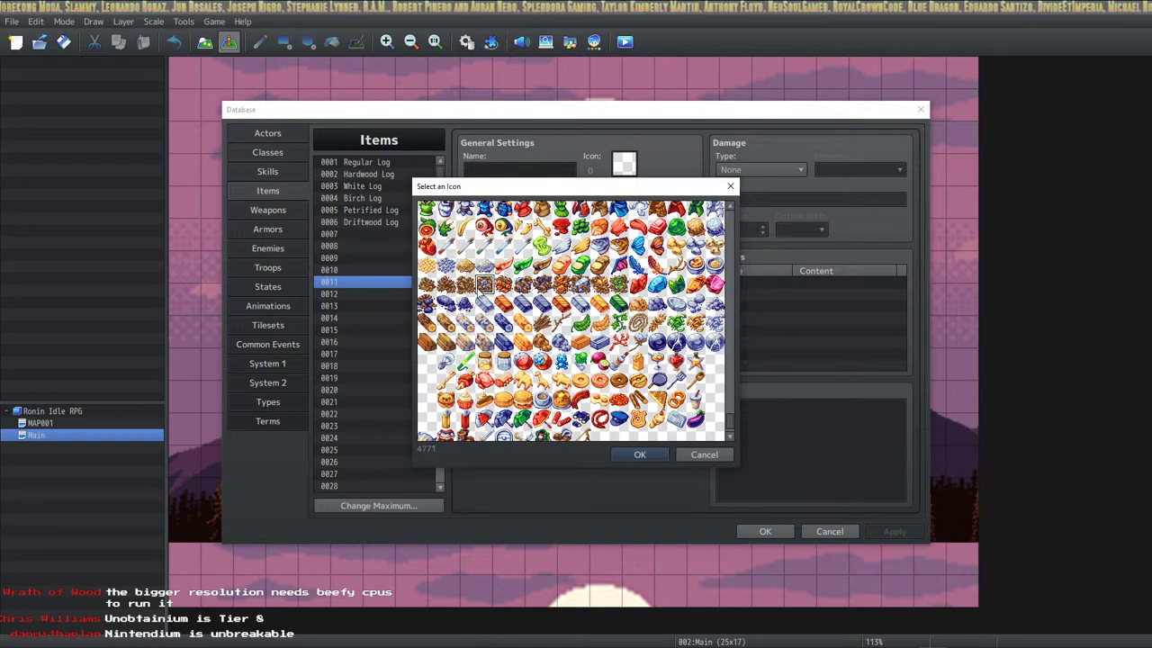
left_click(484, 284)
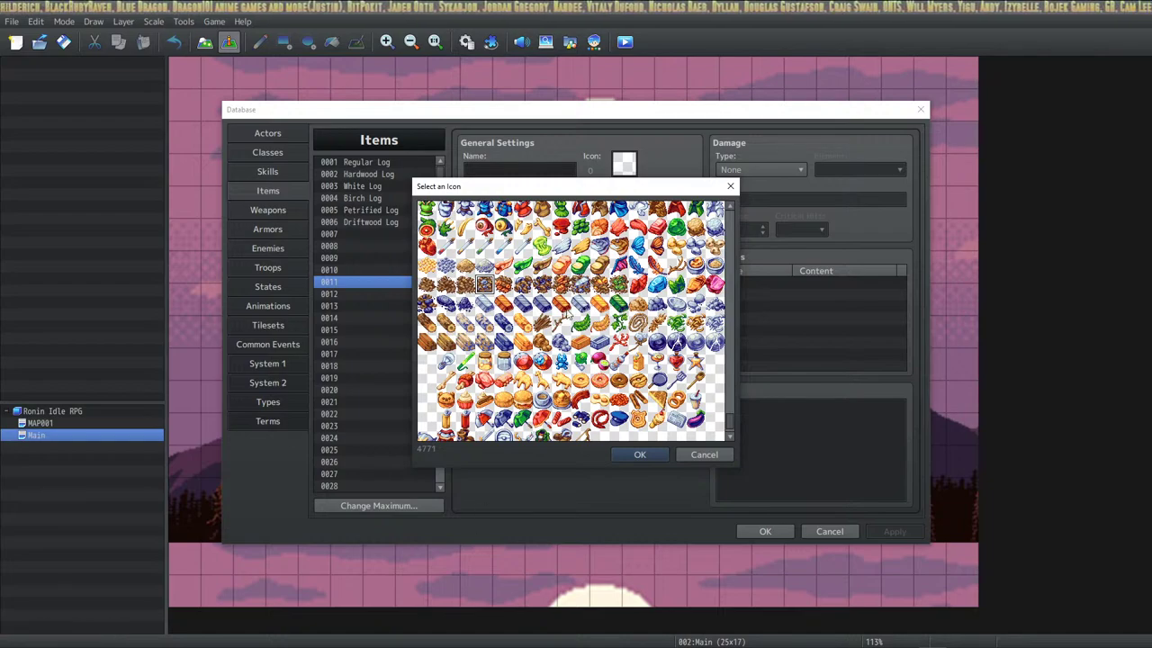
key("Right")
key("Right")
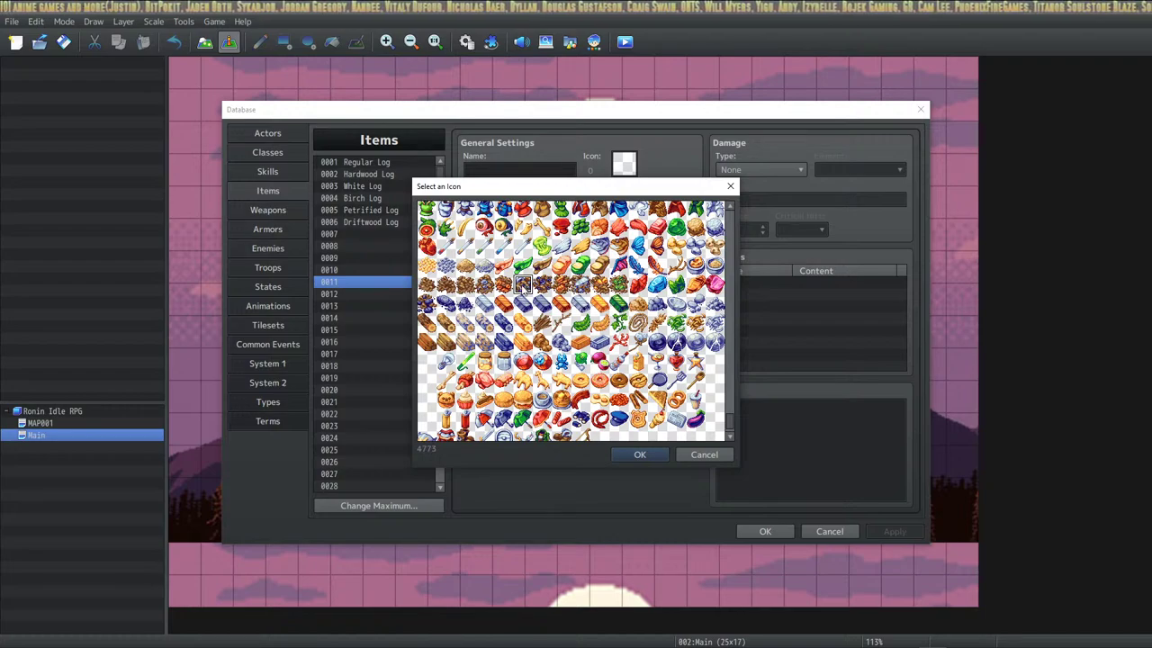
left_click(484, 286)
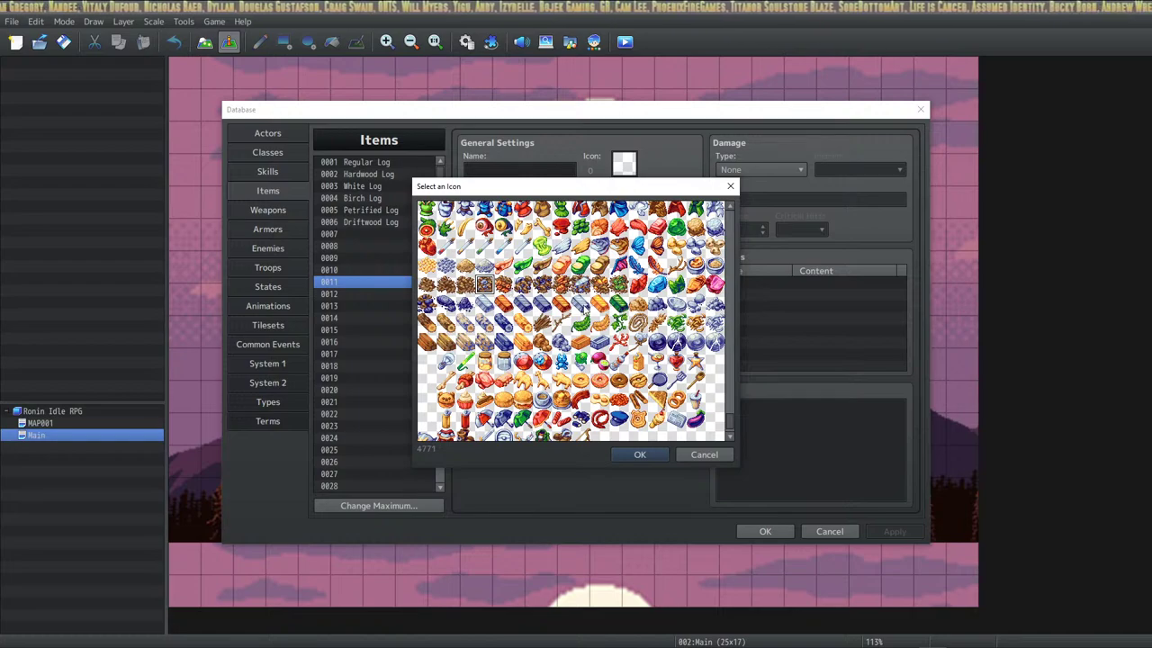
Check ore icon 4776 for item 0011, and search the earlier sections of the icon sheet for alternative ore icons.
scroll(572, 321, "up", 2)
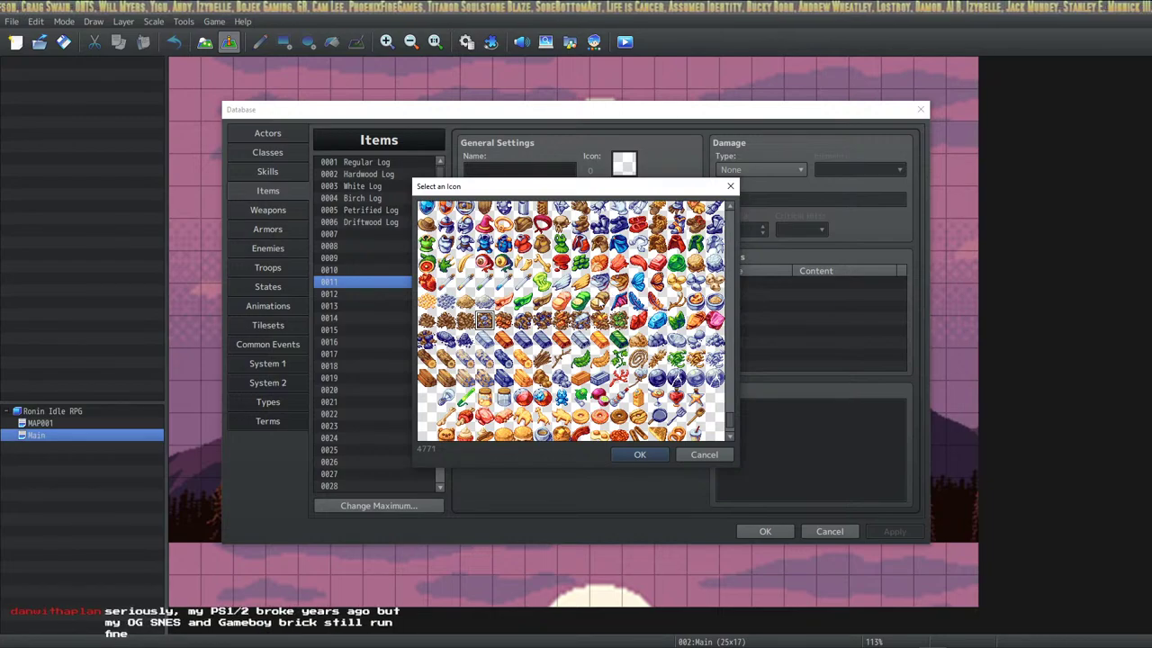
left_click_drag(619, 320, 581, 324)
scroll(574, 331, "down", 2)
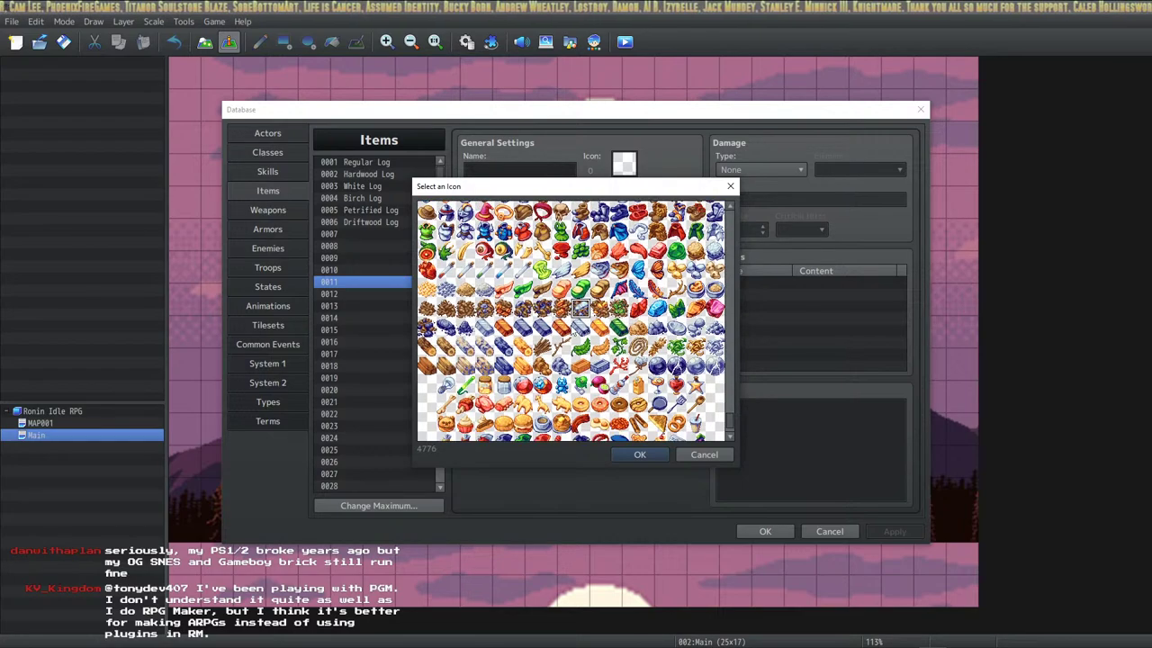
scroll(572, 321, "down", 10)
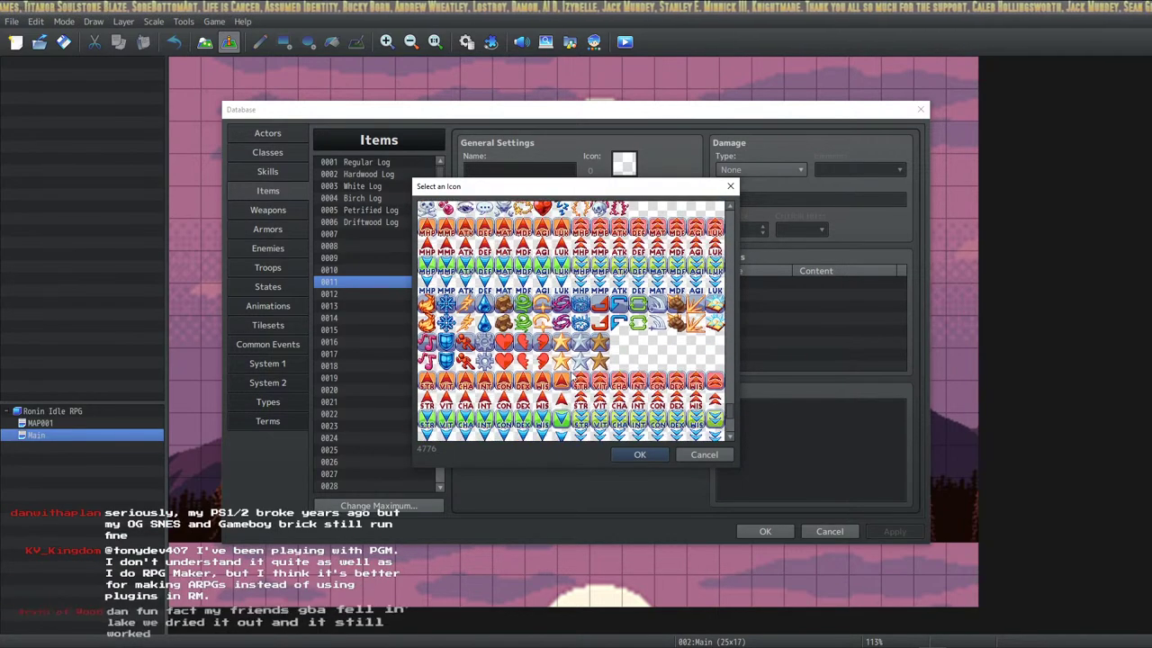
scroll(561, 387, "up", 8)
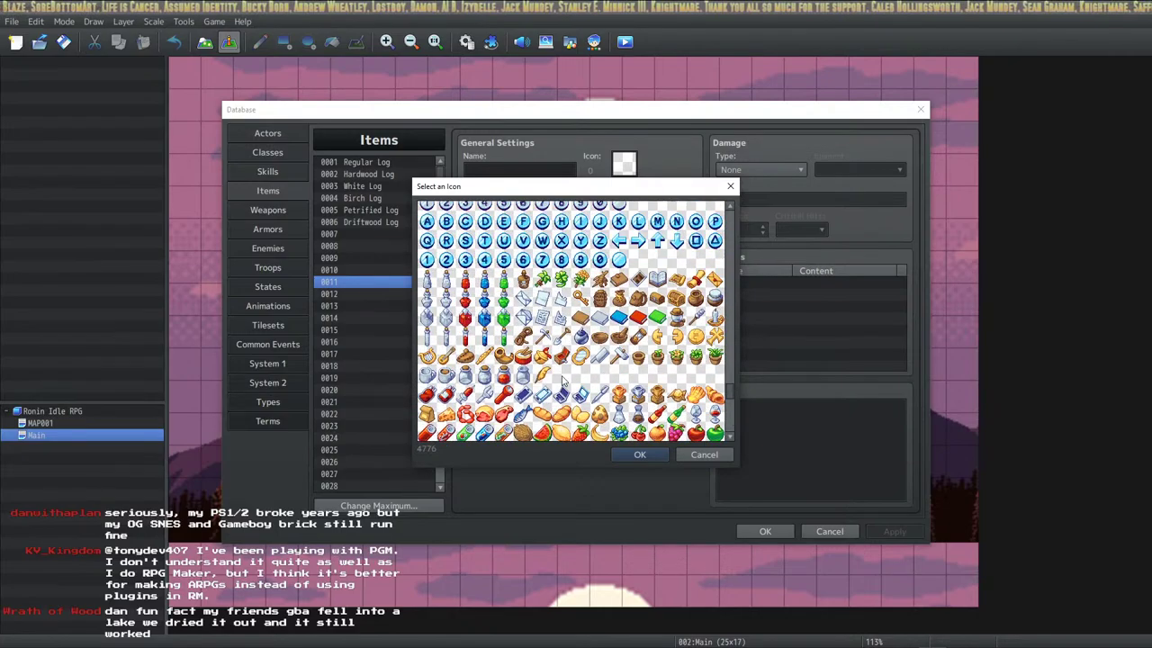
scroll(563, 388, "up", 4)
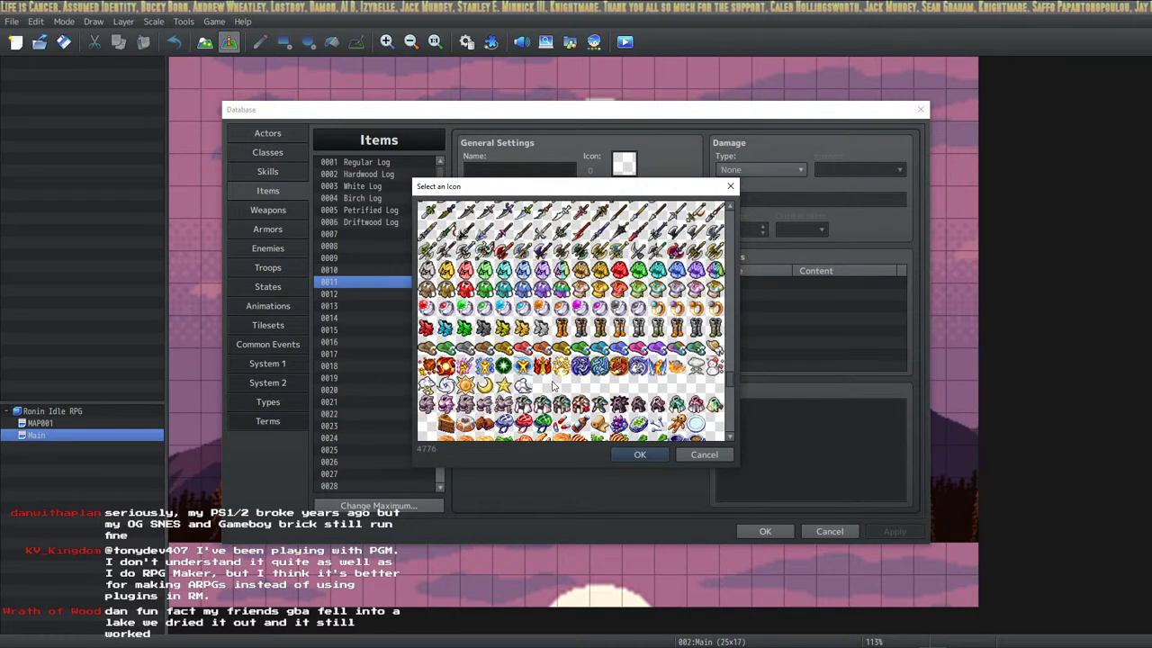
scroll(553, 385, "up", 6)
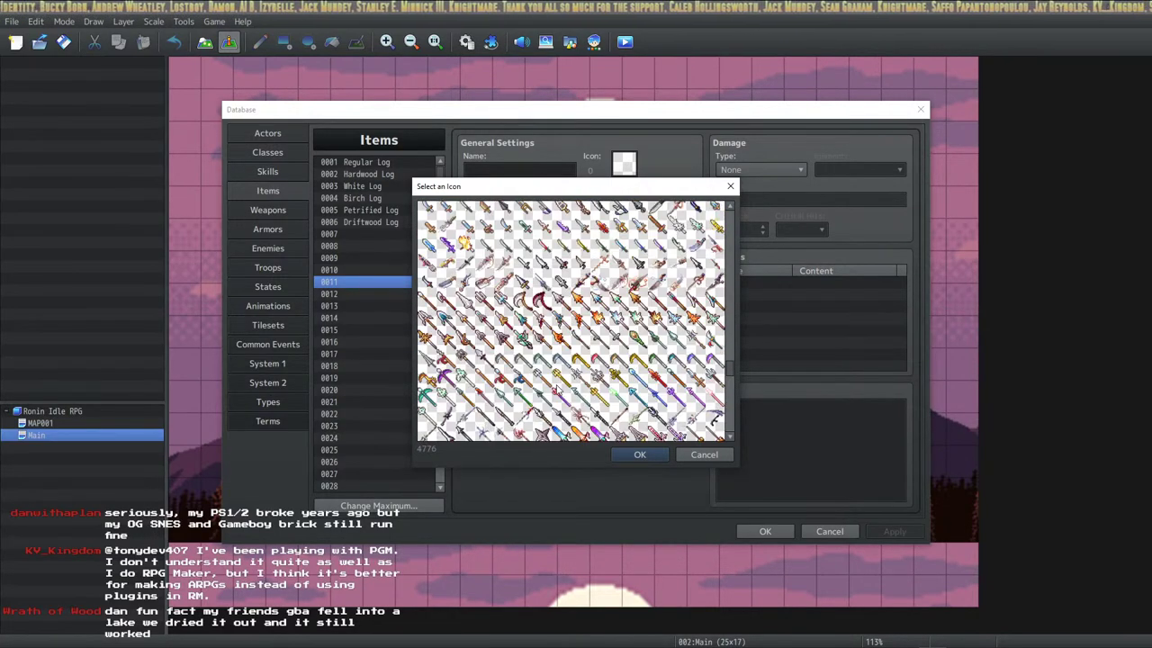
scroll(553, 385, "up", 5)
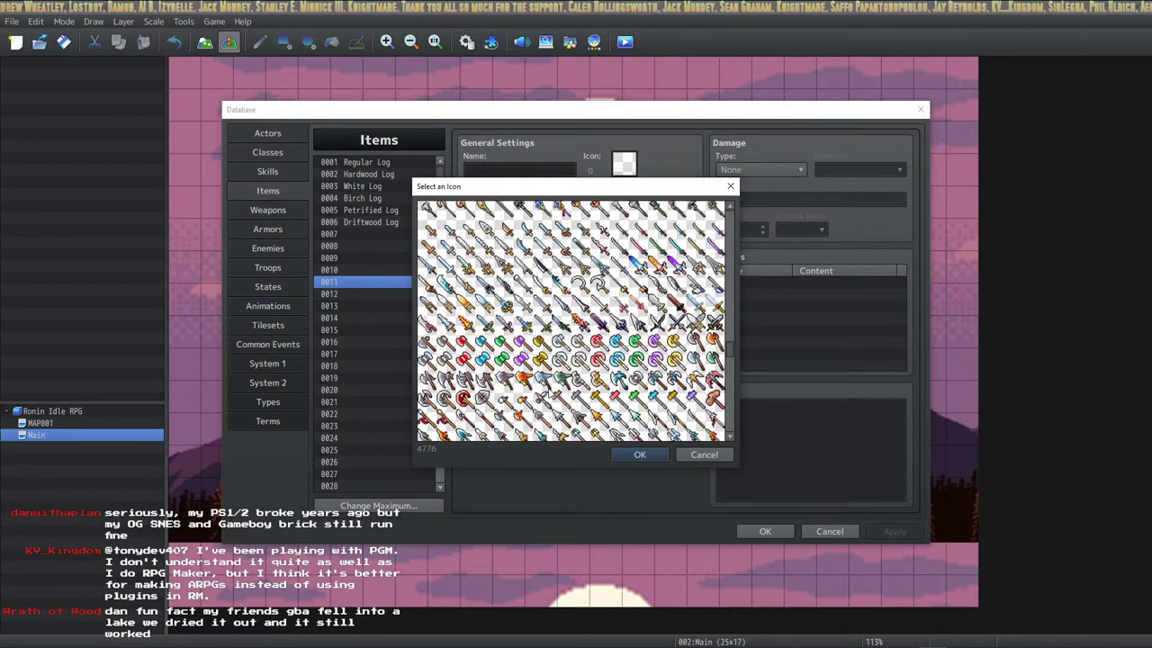
scroll(551, 393, "up", 6)
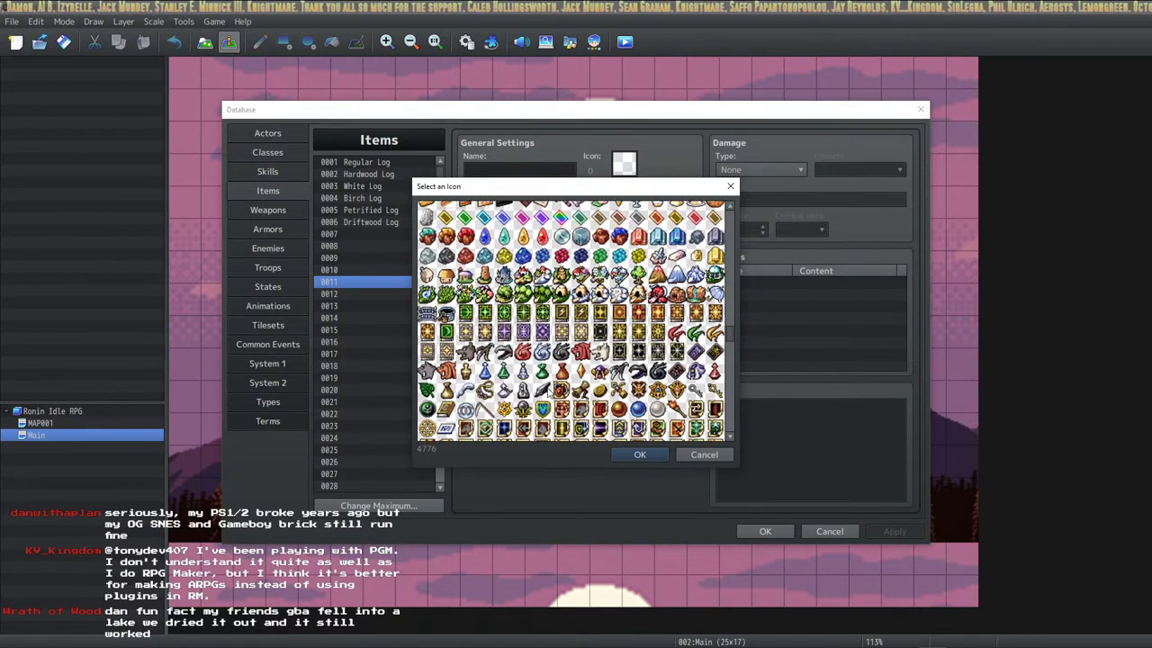
scroll(551, 392, "up", 2)
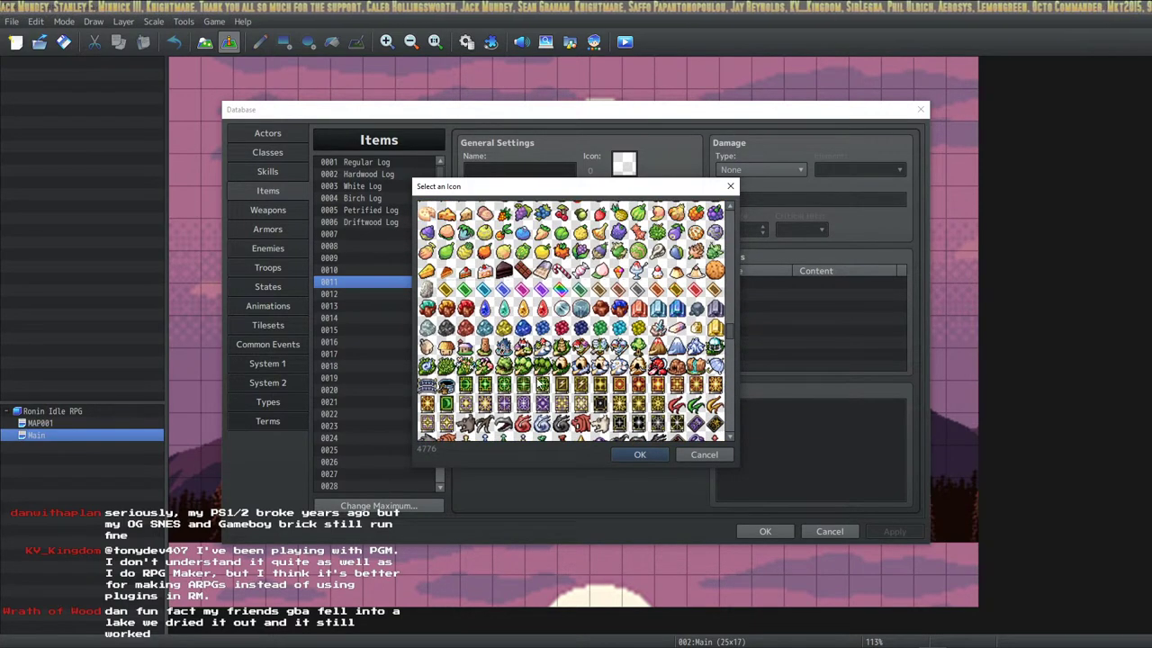
scroll(575, 369, "up", 2)
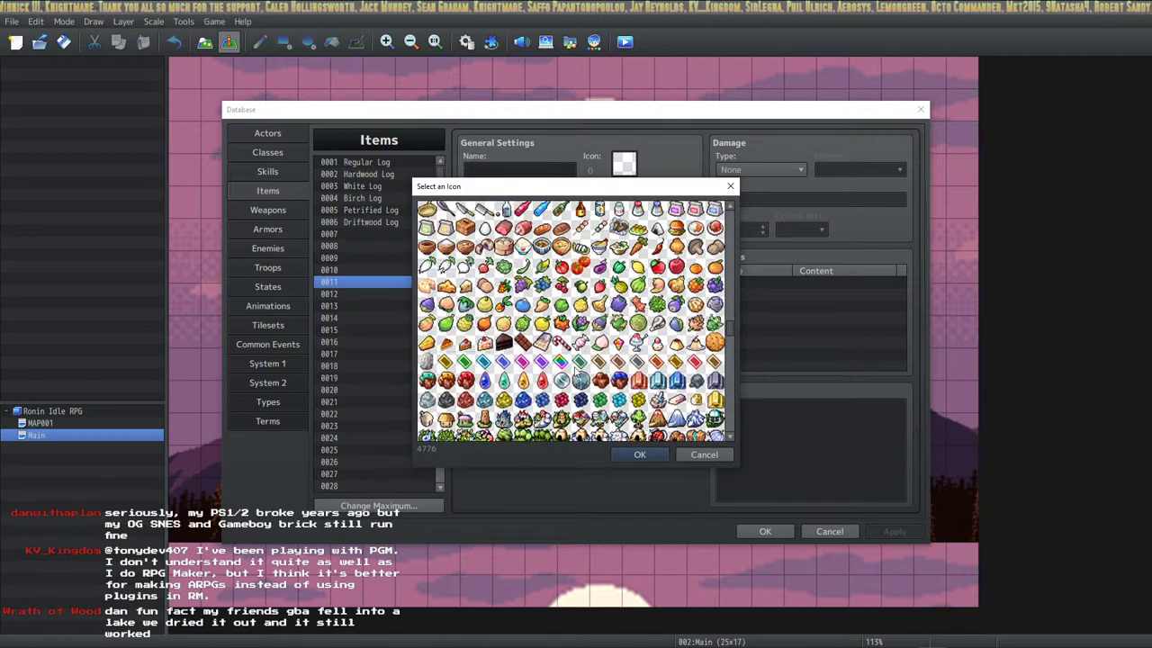
scroll(576, 374, "up", 3)
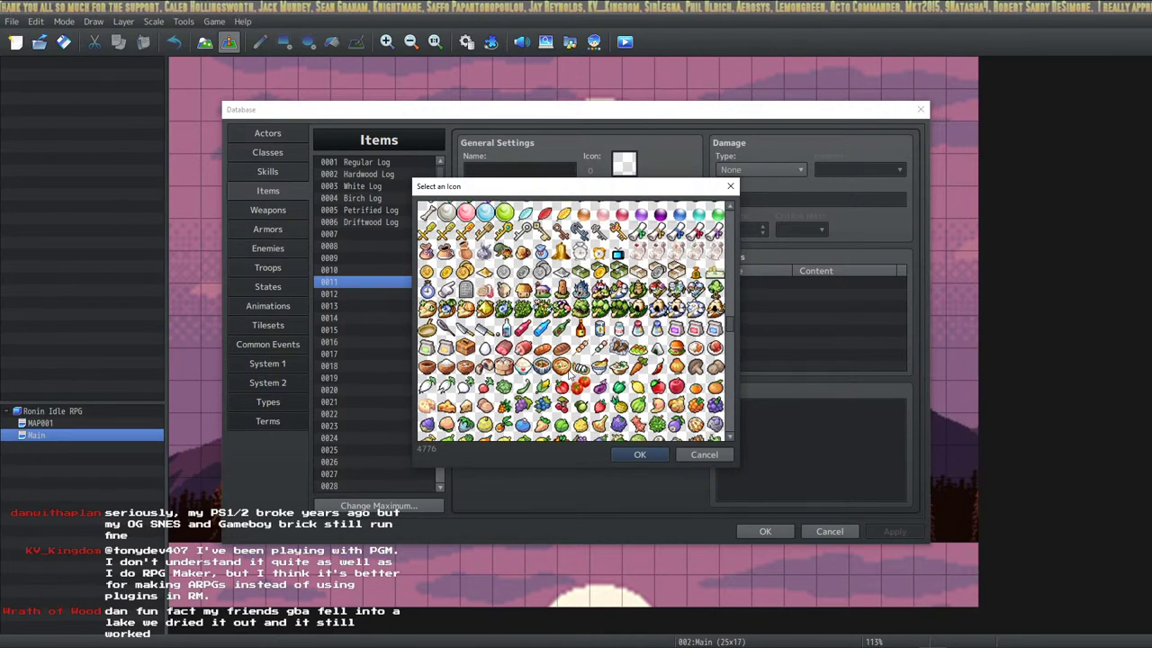
Examine the crystal icon 2399 and the ingot-like icons from 2241 through 2247 as alternatives.
scroll(570, 374, "up", 5)
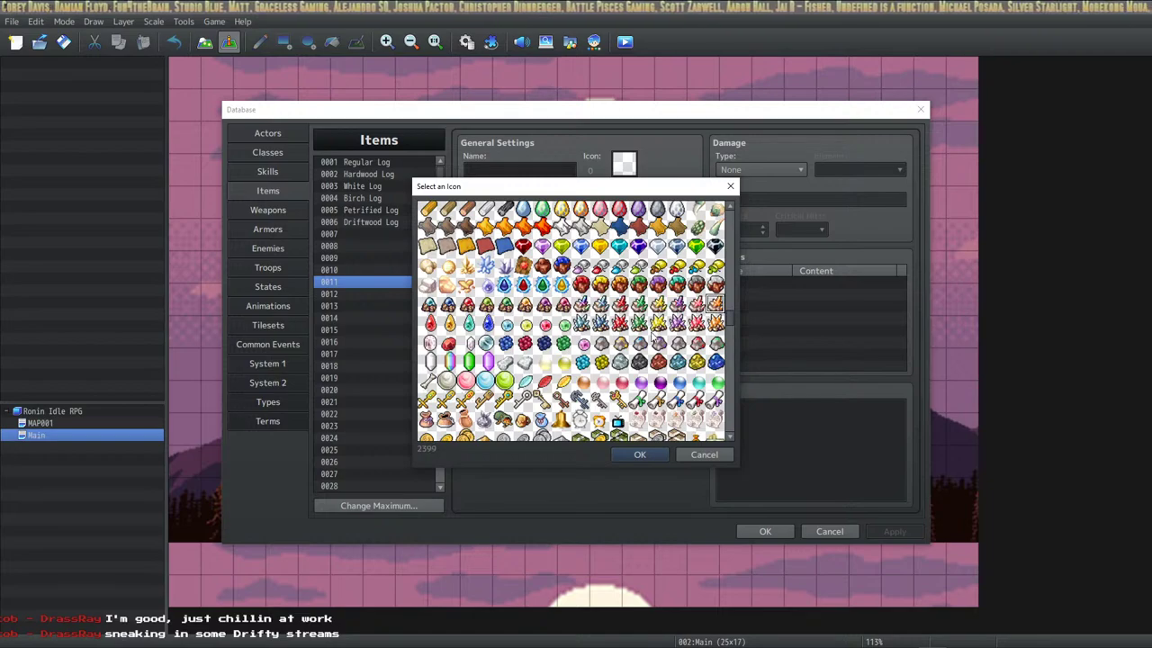
scroll(655, 328, "up", 3)
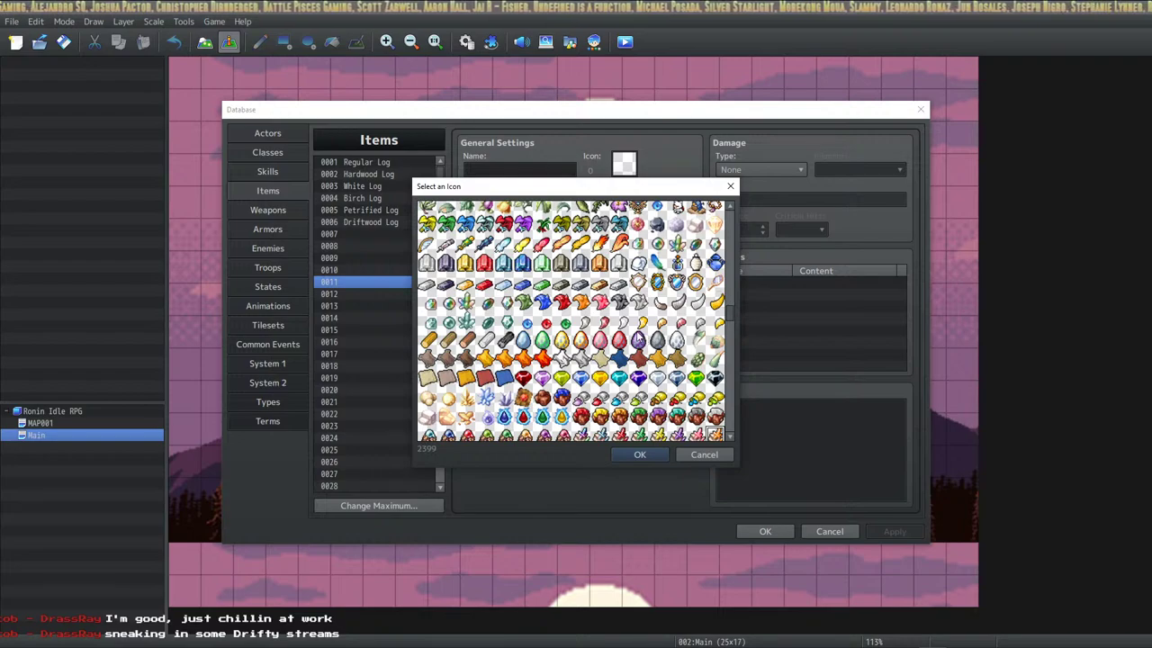
scroll(637, 338, "up", 5)
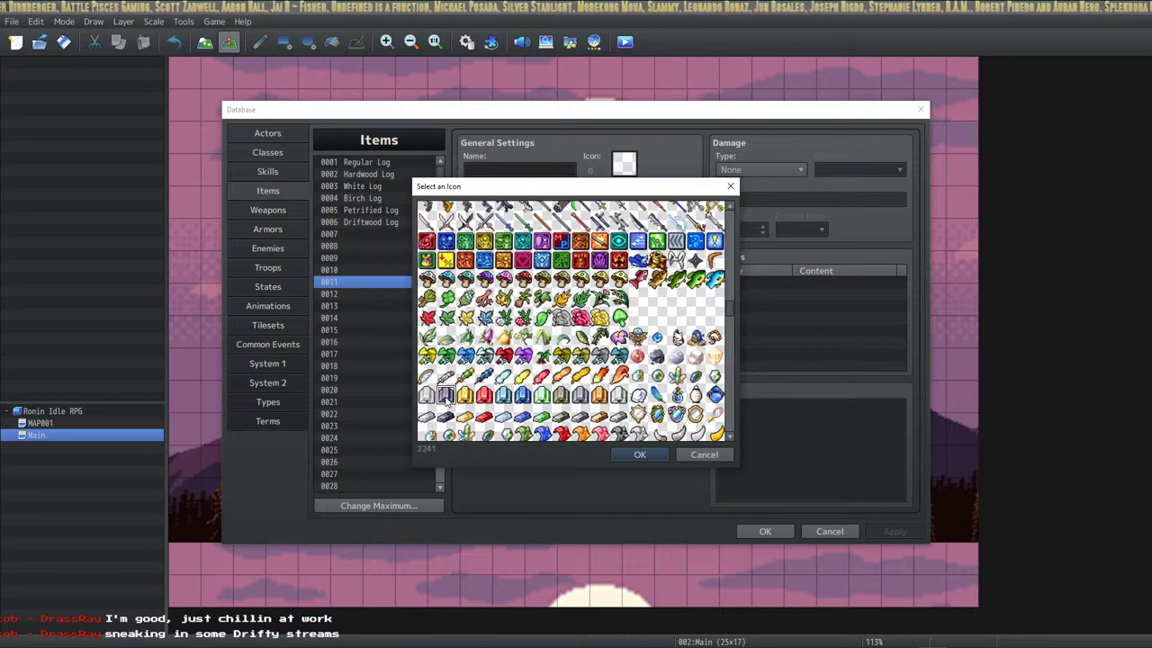
left_click(503, 394)
key("Right")
key("Right")
key("Right")
key("Right")
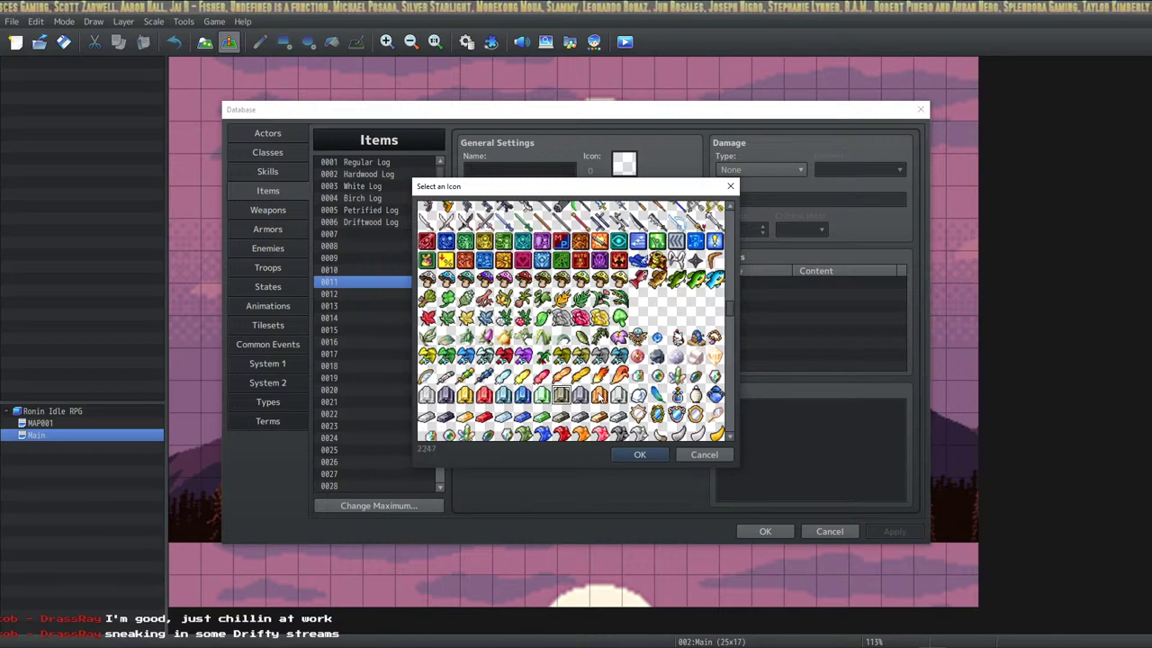
key("Left")
key("Left")
key("Left")
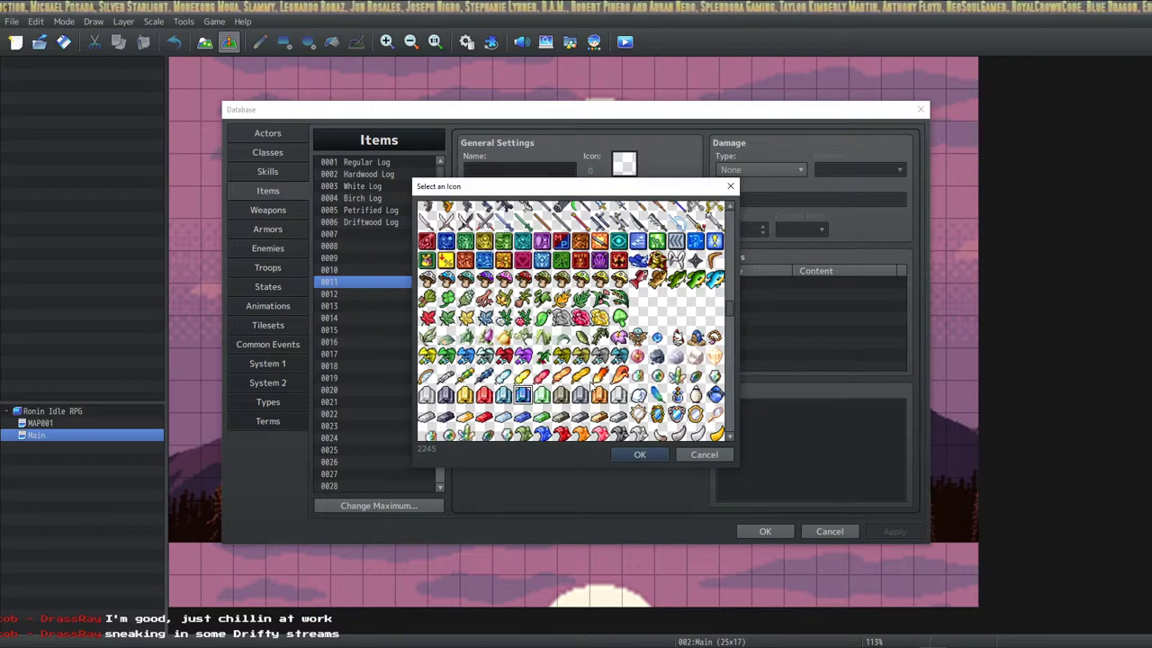
Look over the plant icons, including 2213 and 2162, and the blue ore icon 2053.
scroll(597, 421, "up", 1)
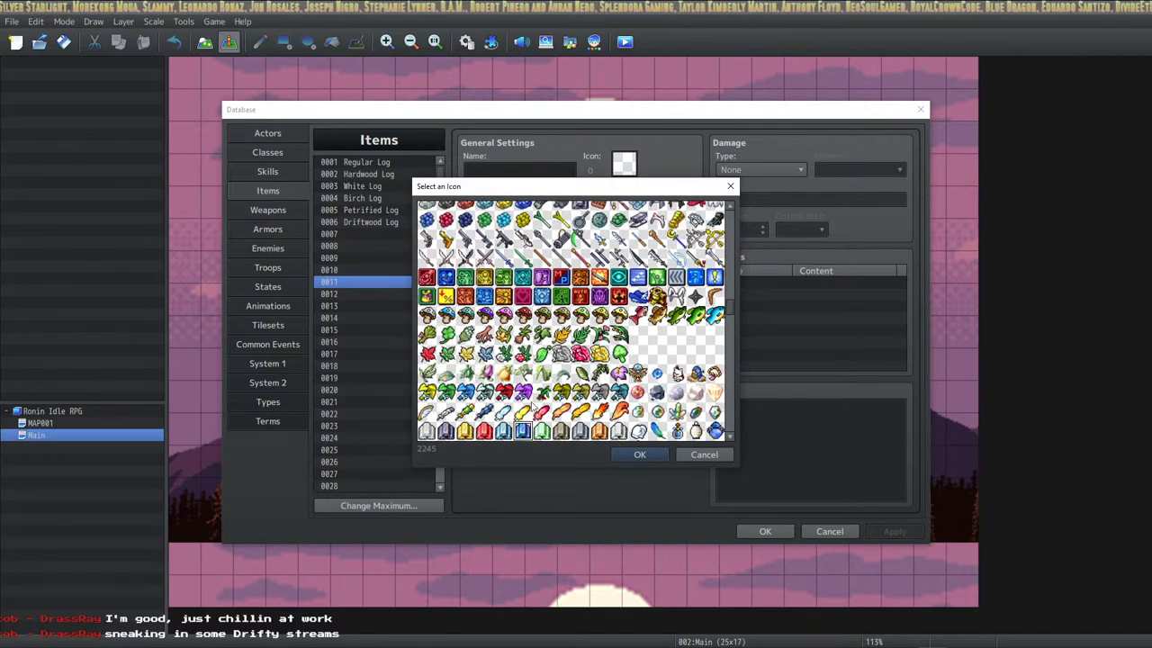
left_click_drag(432, 393, 484, 392)
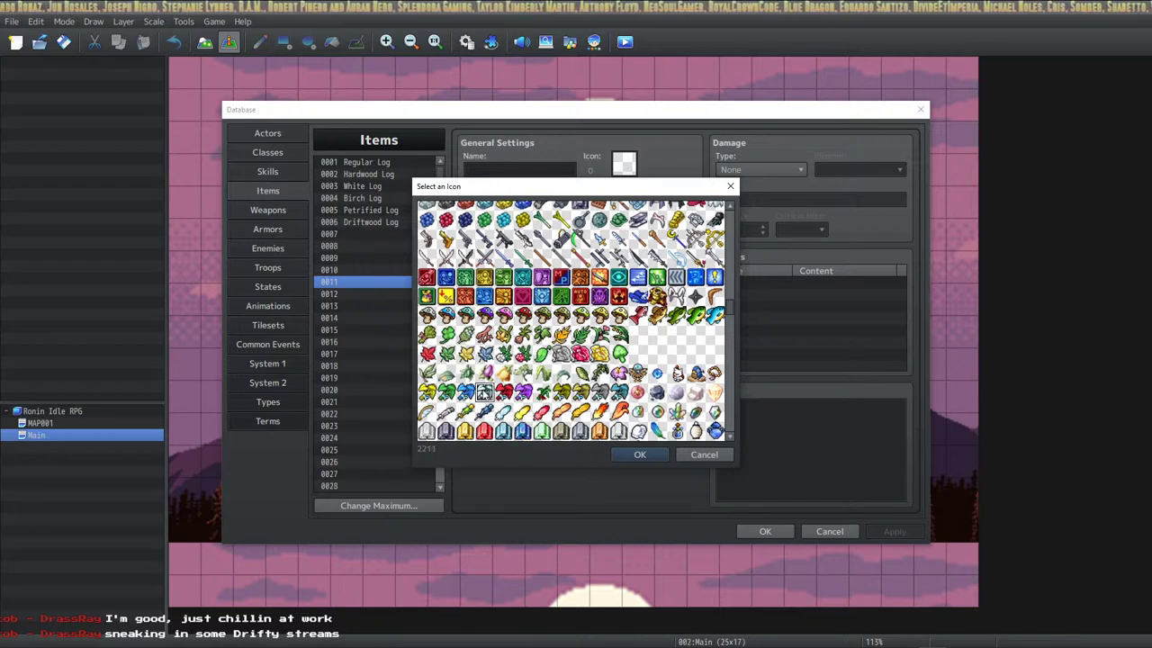
scroll(484, 393, "up", 1)
left_click_drag(619, 392, 478, 404)
scroll(482, 404, "up", 3)
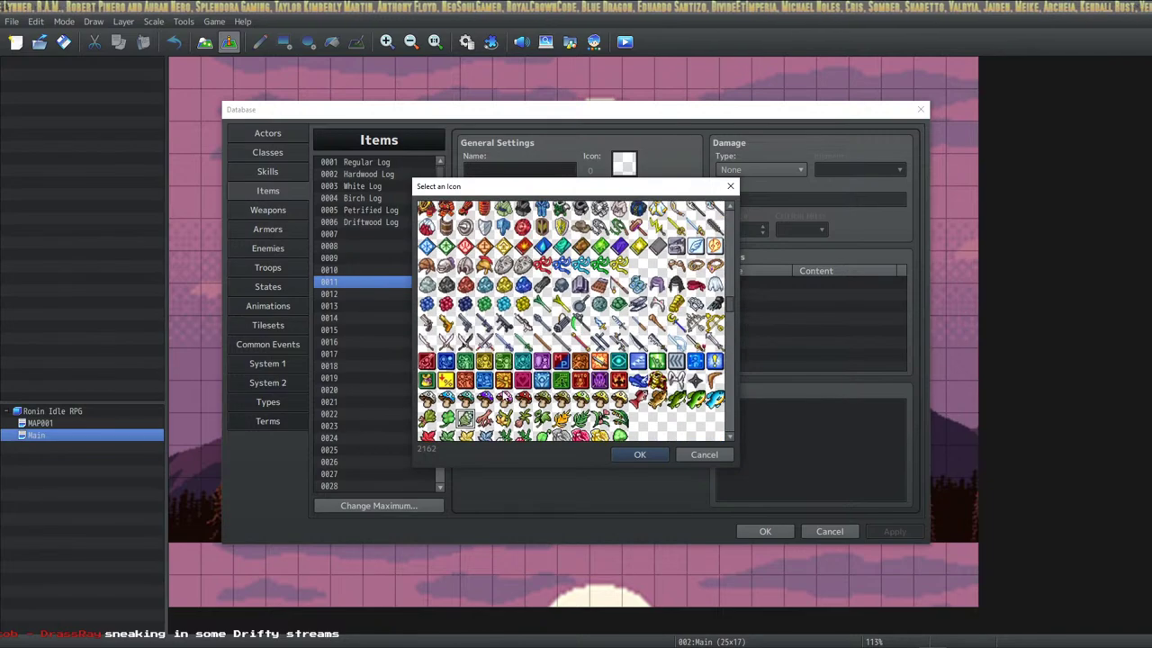
left_click(523, 368)
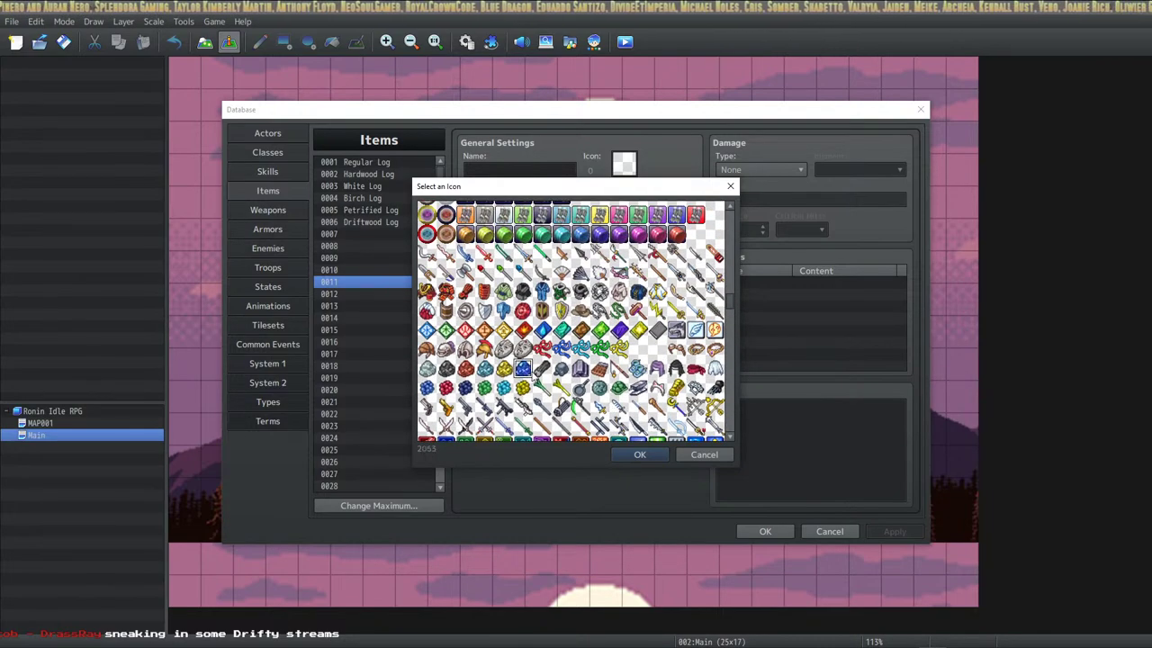
Search the remaining icon sections from the ore icon 2053 back to the basic icons near the start of the sheet.
scroll(606, 405, "up", 1)
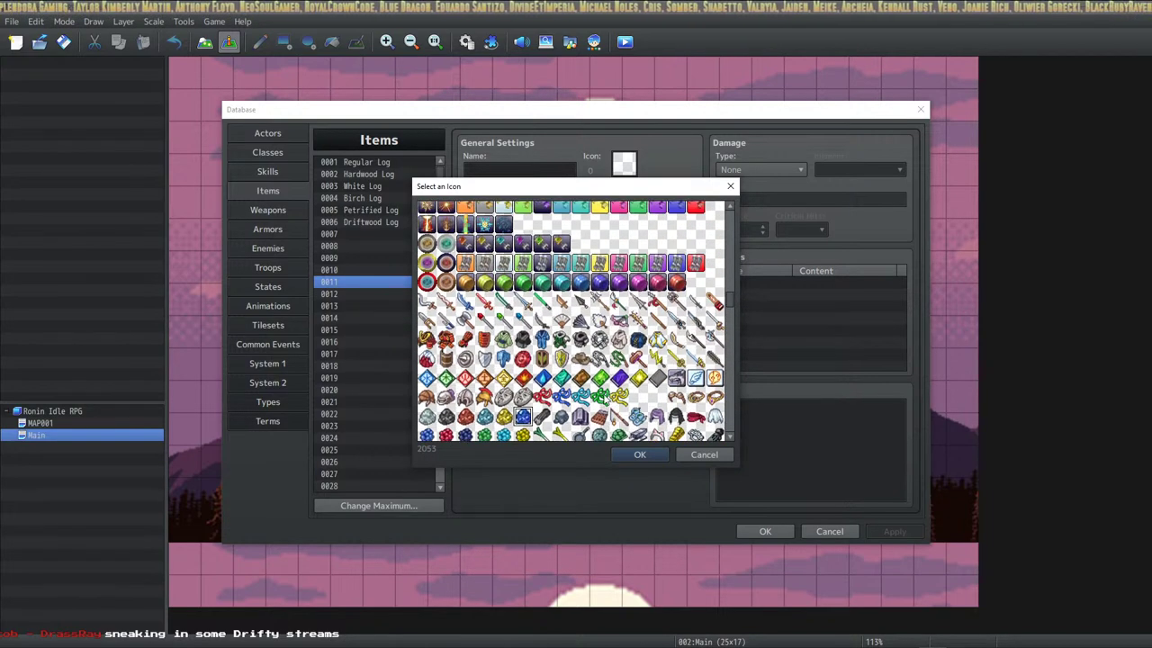
scroll(649, 401, "up", 8)
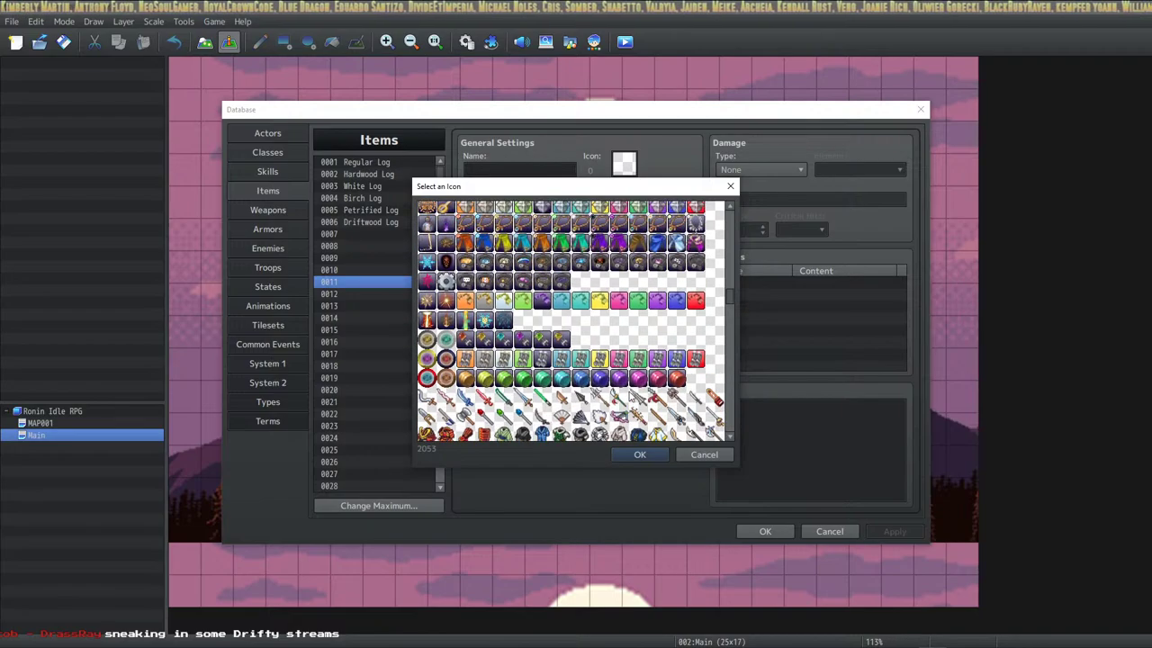
scroll(633, 396, "up", 10)
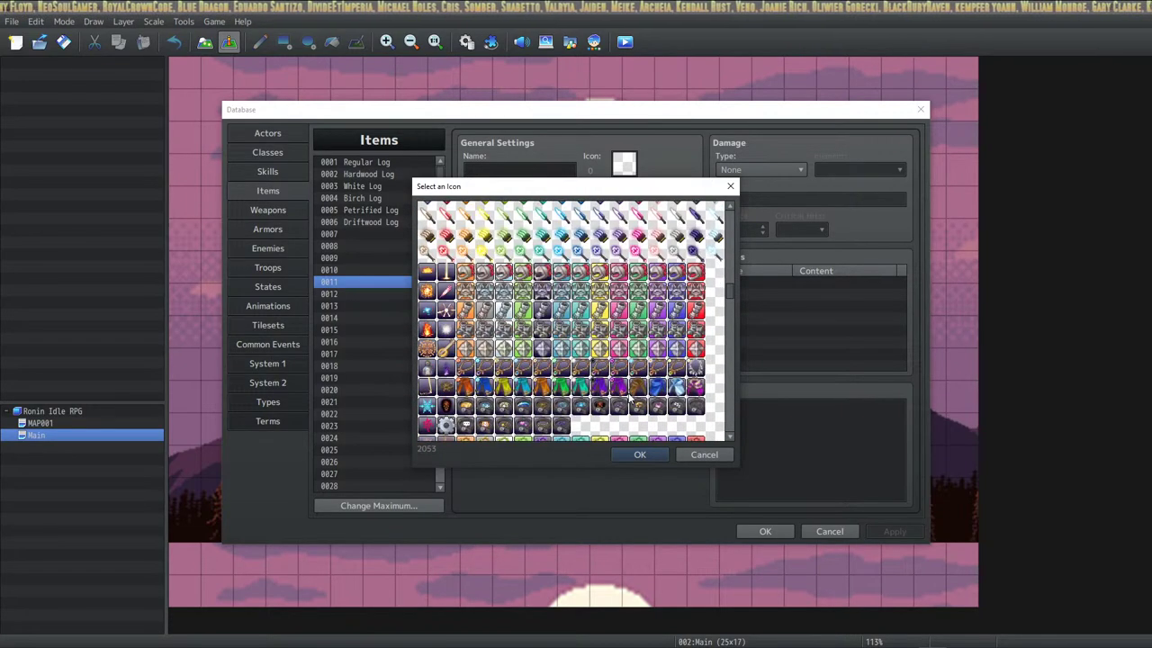
scroll(630, 397, "up", 10)
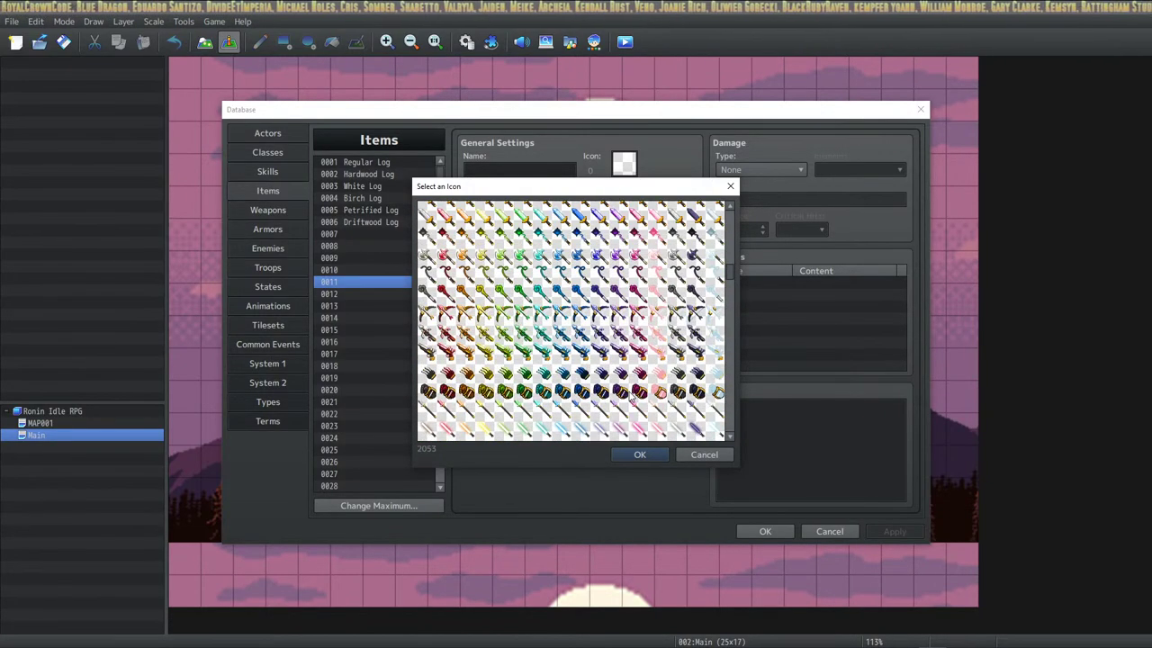
scroll(630, 395, "up", 10)
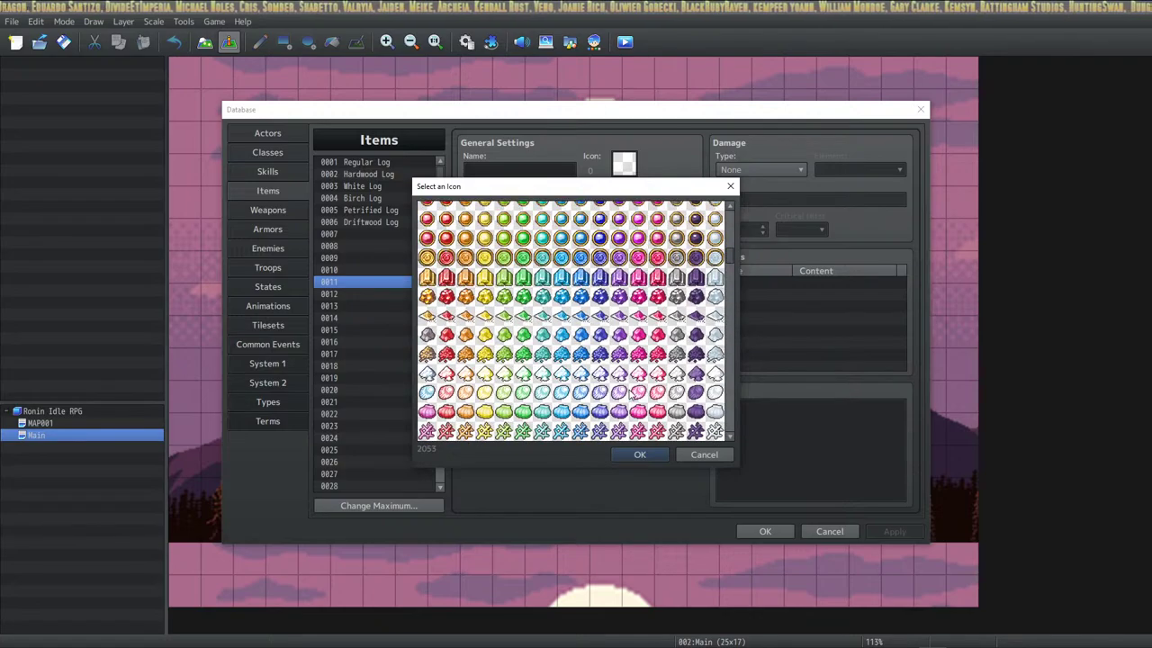
scroll(627, 369, "up", 10)
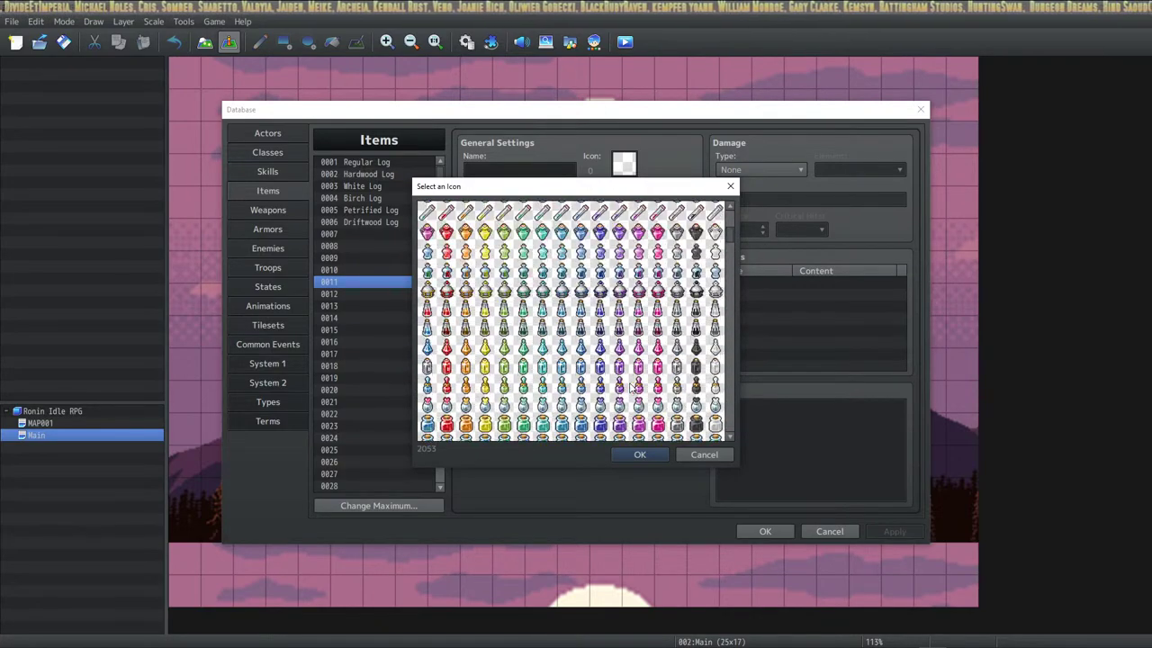
scroll(627, 369, "up", 3)
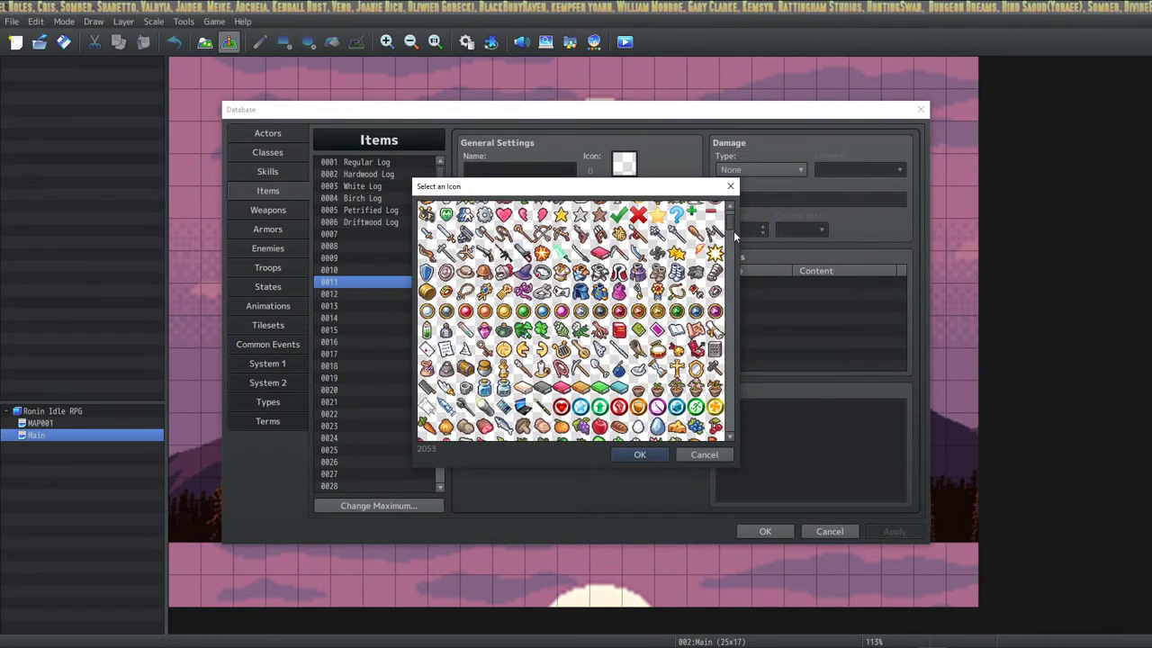
Return to the gem and crystal icons and examine the blue ore icon 2447.
left_click_drag(733, 230, 731, 311)
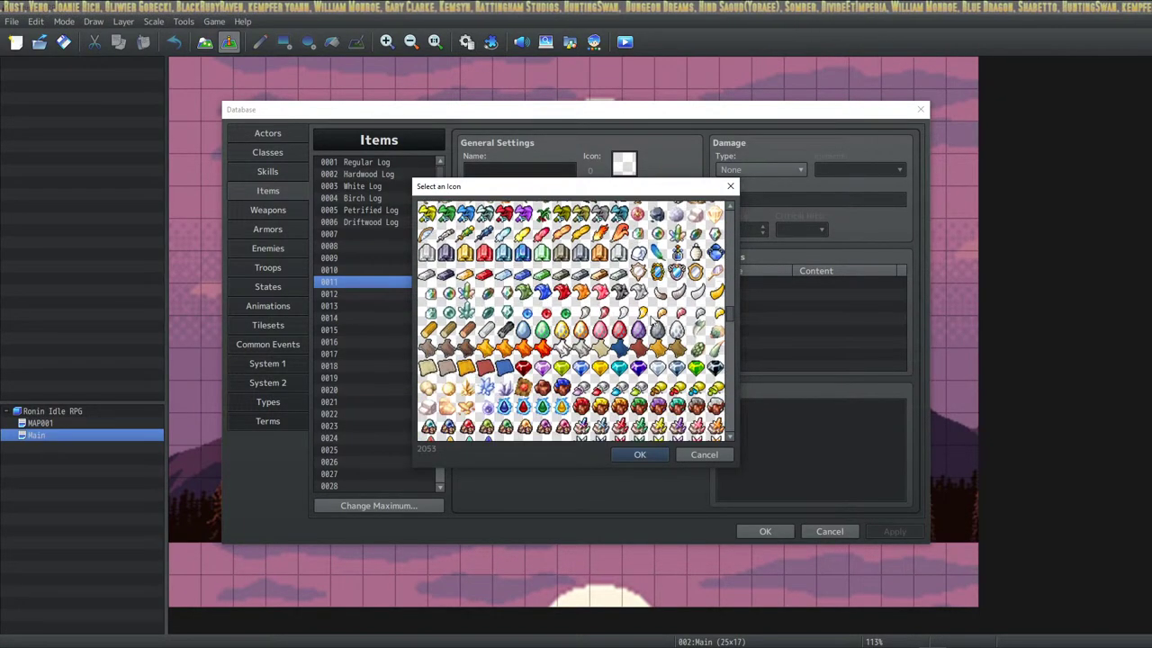
scroll(621, 288, "down", 5)
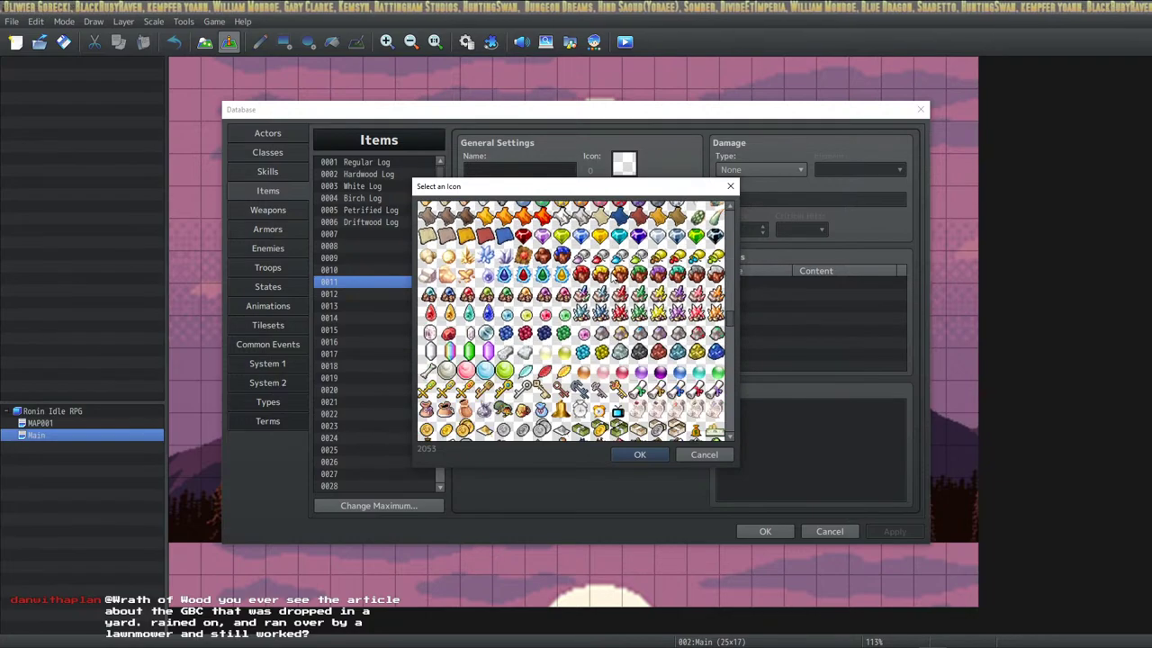
scroll(615, 279, "up", 3)
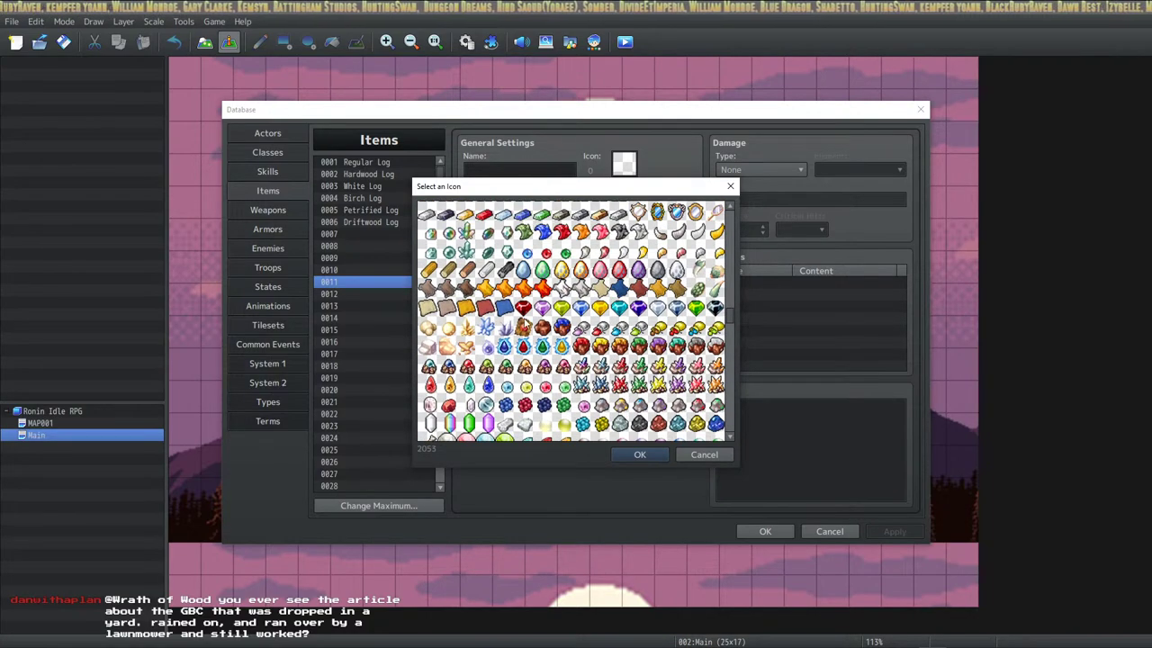
scroll(539, 327, "down", 4)
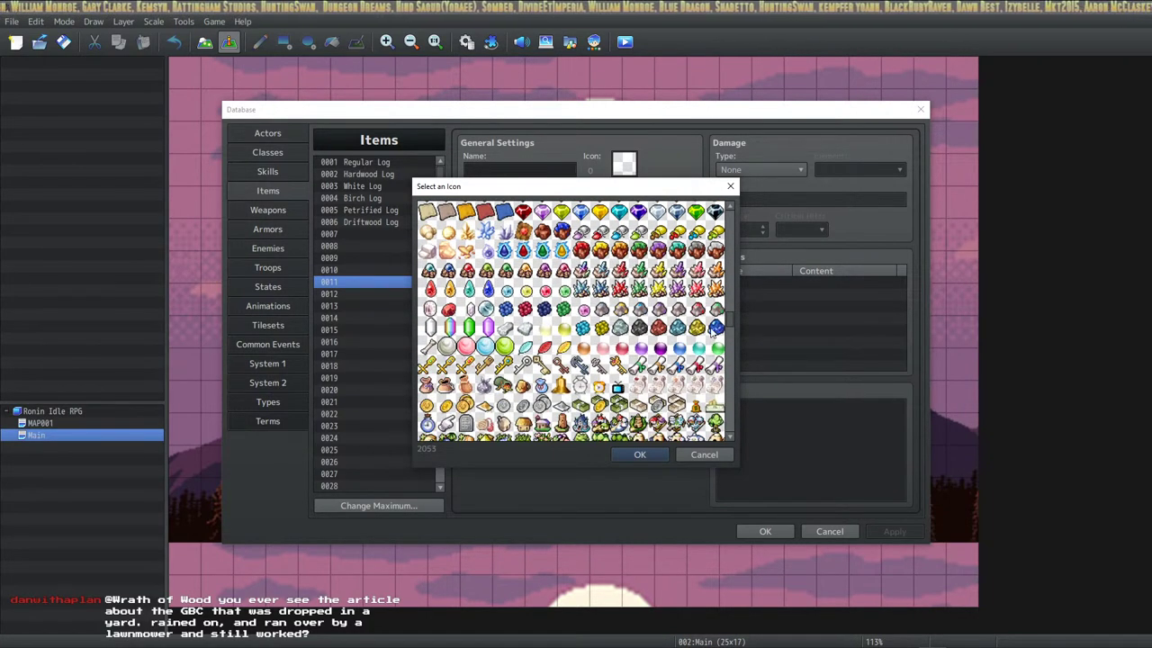
left_click(714, 327)
Go back to the ore icon row near the end of the sheet and pick out icon 4775 as a candidate.
scroll(571, 321, "down", 10)
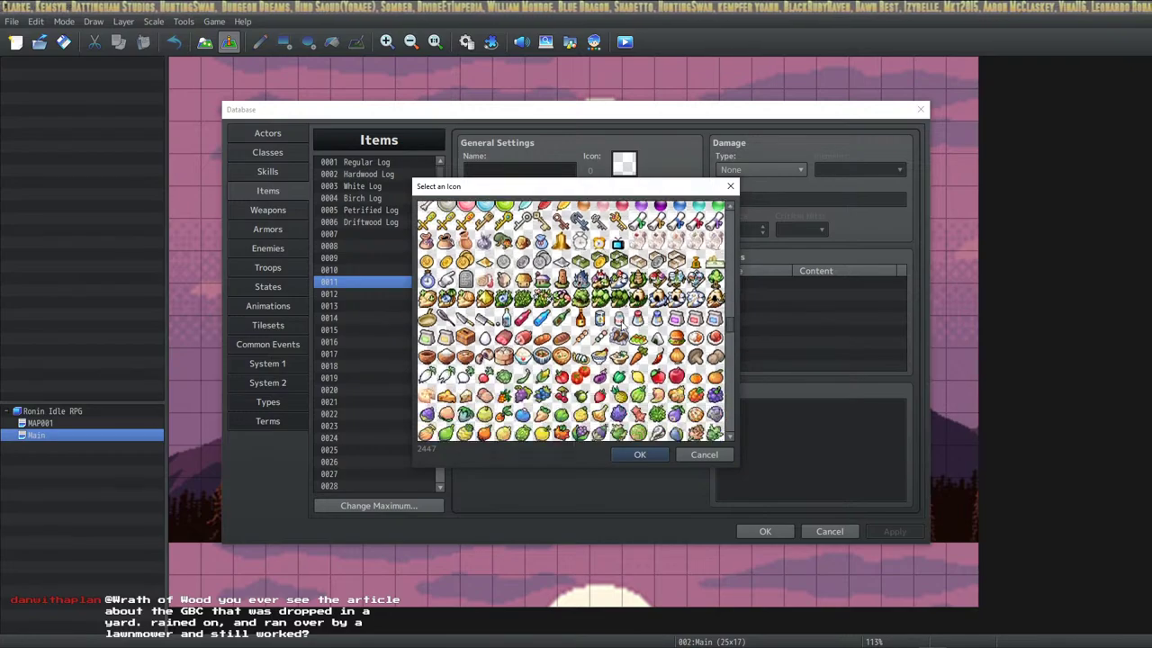
scroll(621, 328, "down", 10)
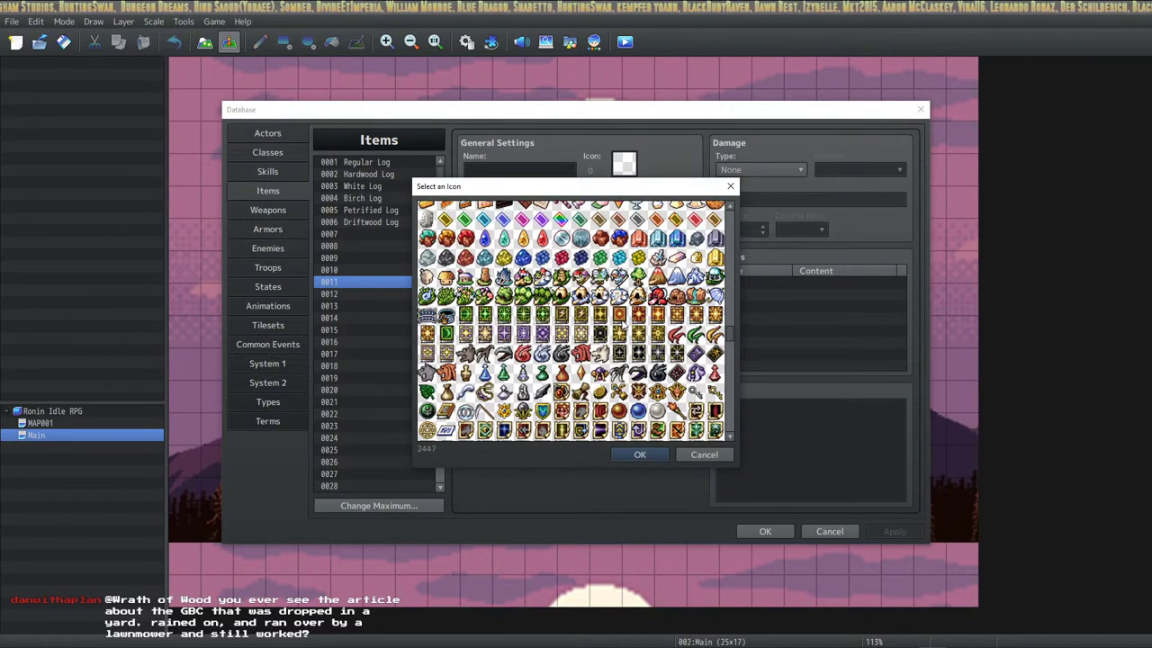
scroll(621, 327, "up", 10)
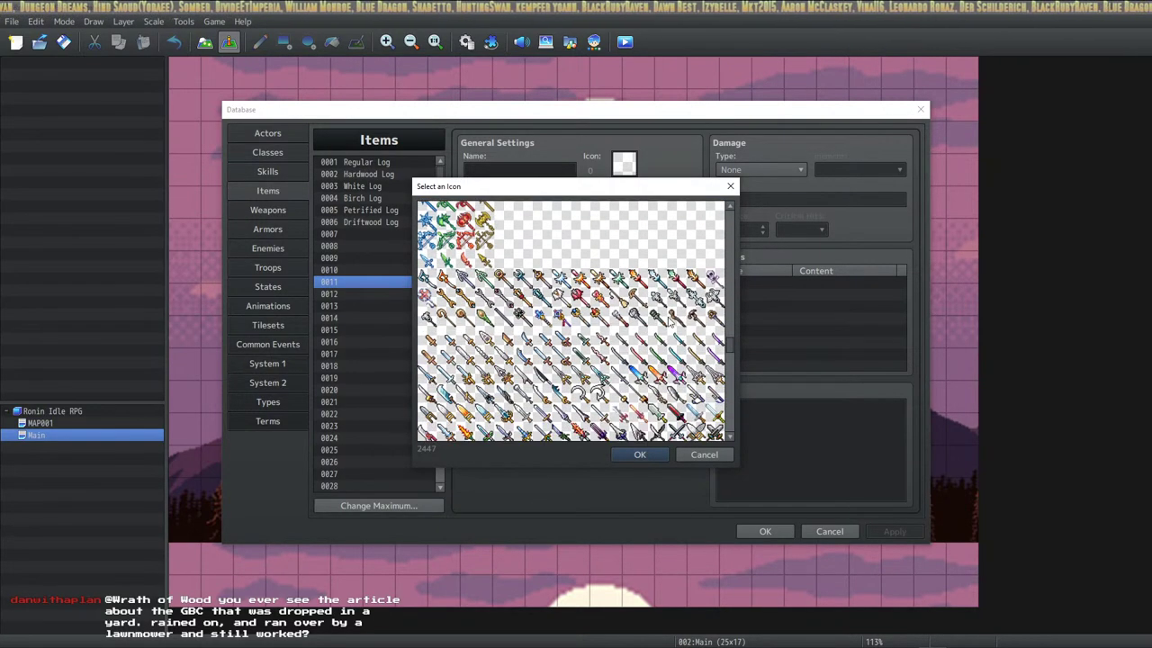
scroll(725, 417, "down", 3)
left_click(581, 301)
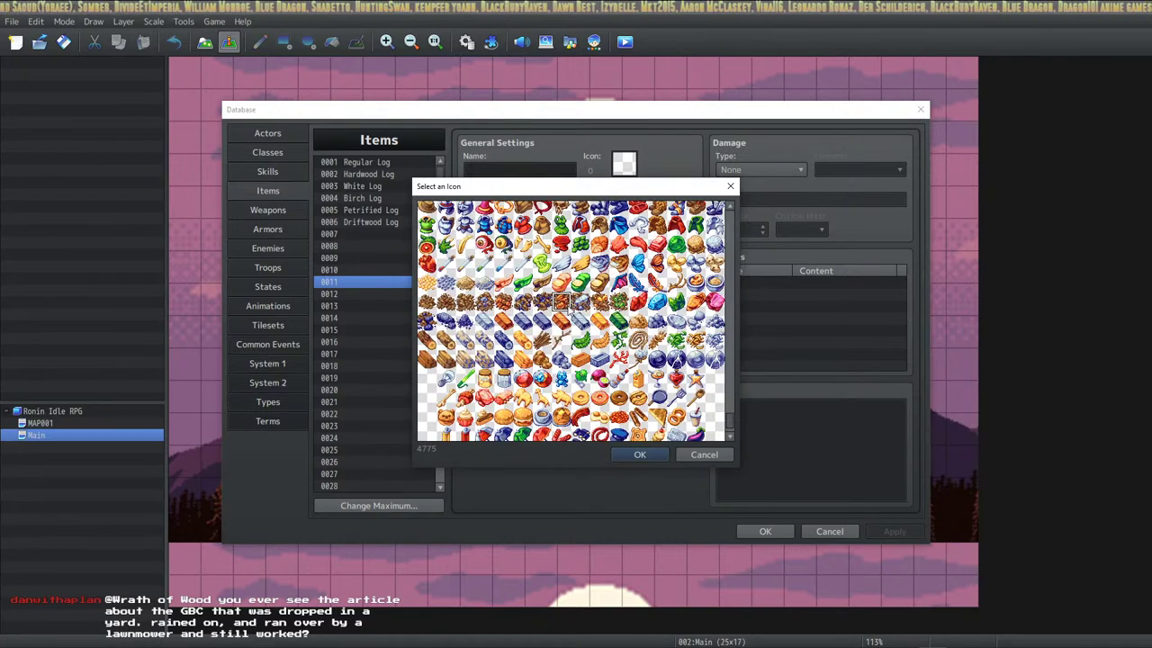
Examine the green ore icon 4778 and look over the stat, weapon and skill icon sections before the ore row.
left_click(619, 302)
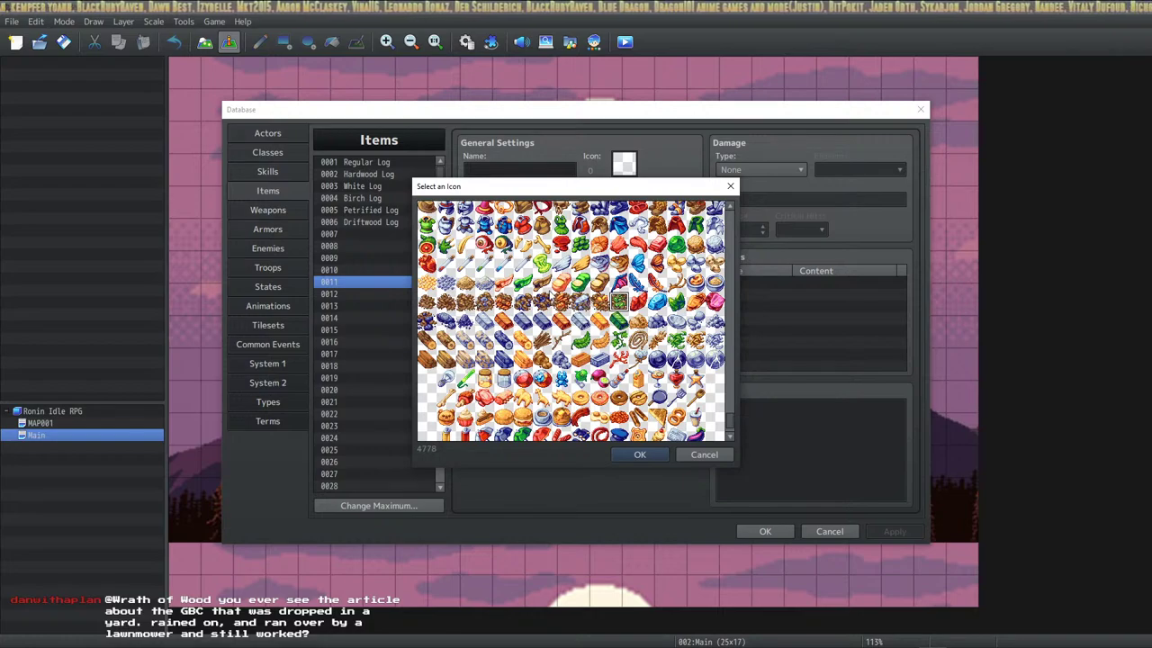
scroll(571, 322, "up", 3)
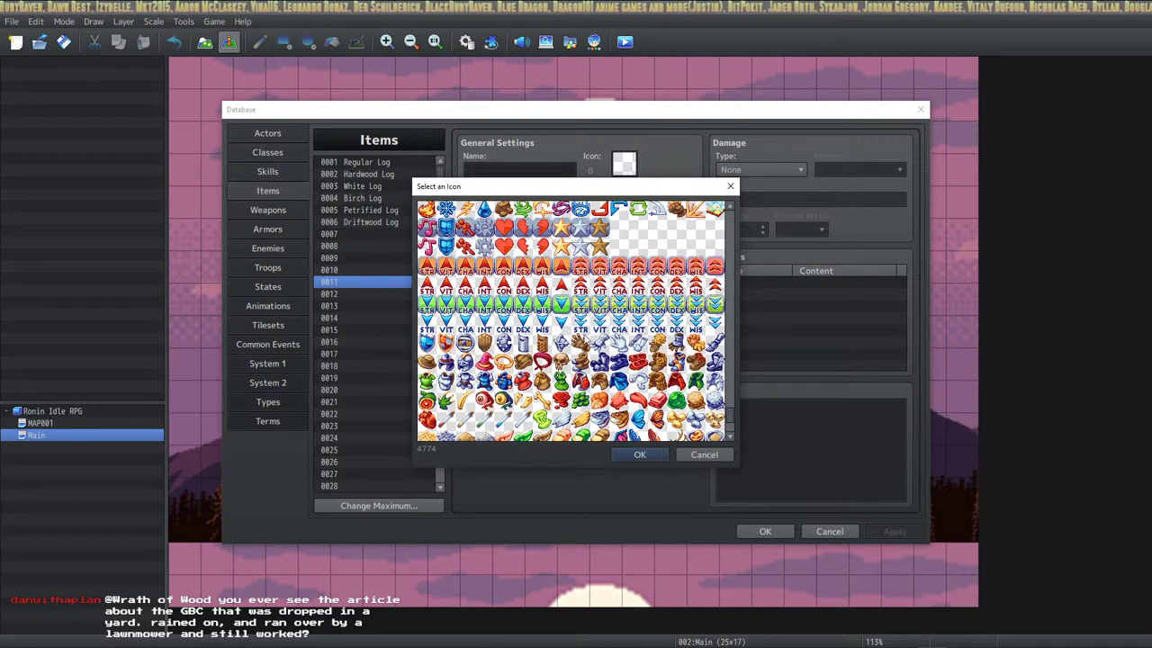
scroll(571, 321, "down", 10)
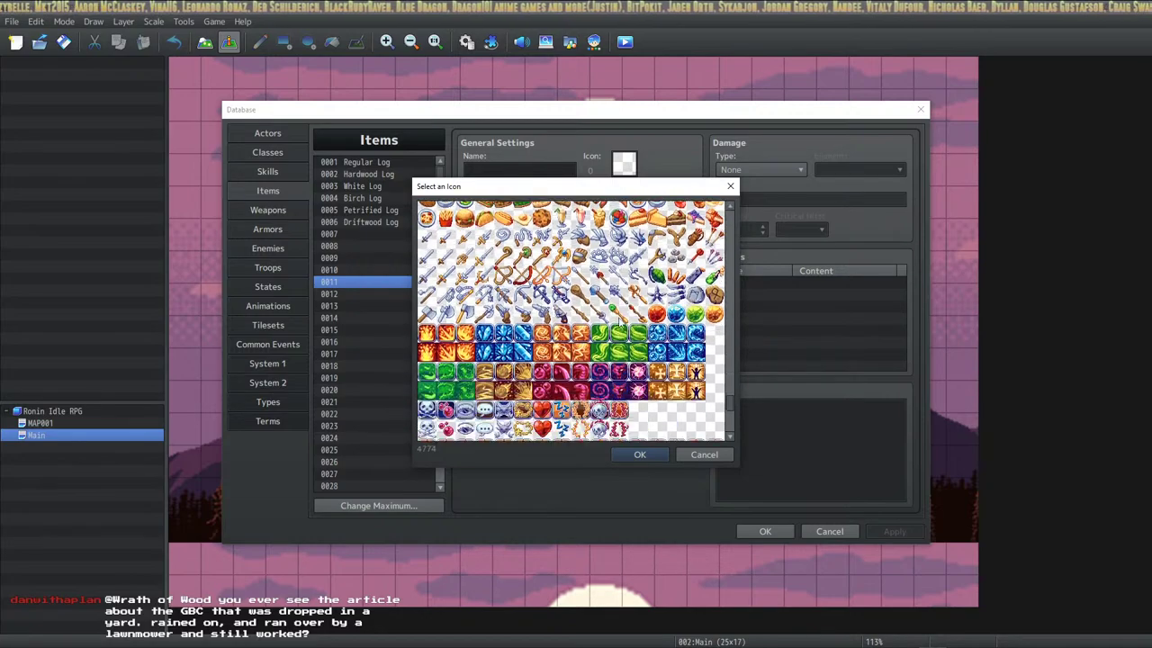
scroll(572, 321, "down", 15)
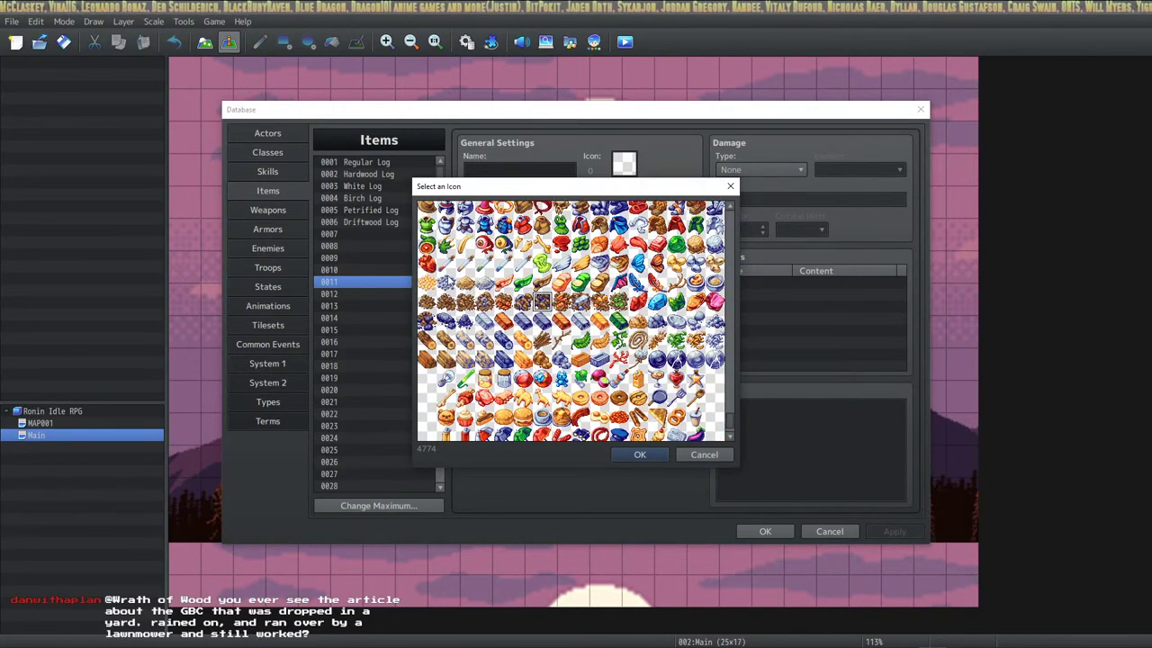
Compare individual icons in the ore row, including 4773, 4776, 4778, 4772 and 4774.
left_click(522, 302)
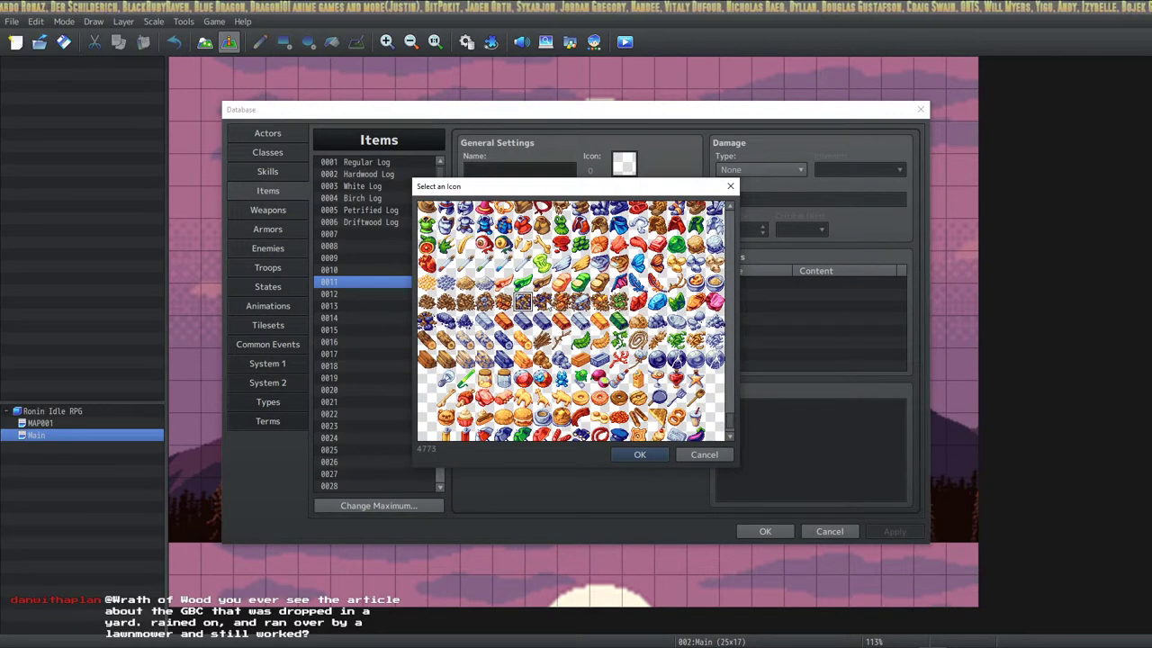
left_click(581, 302)
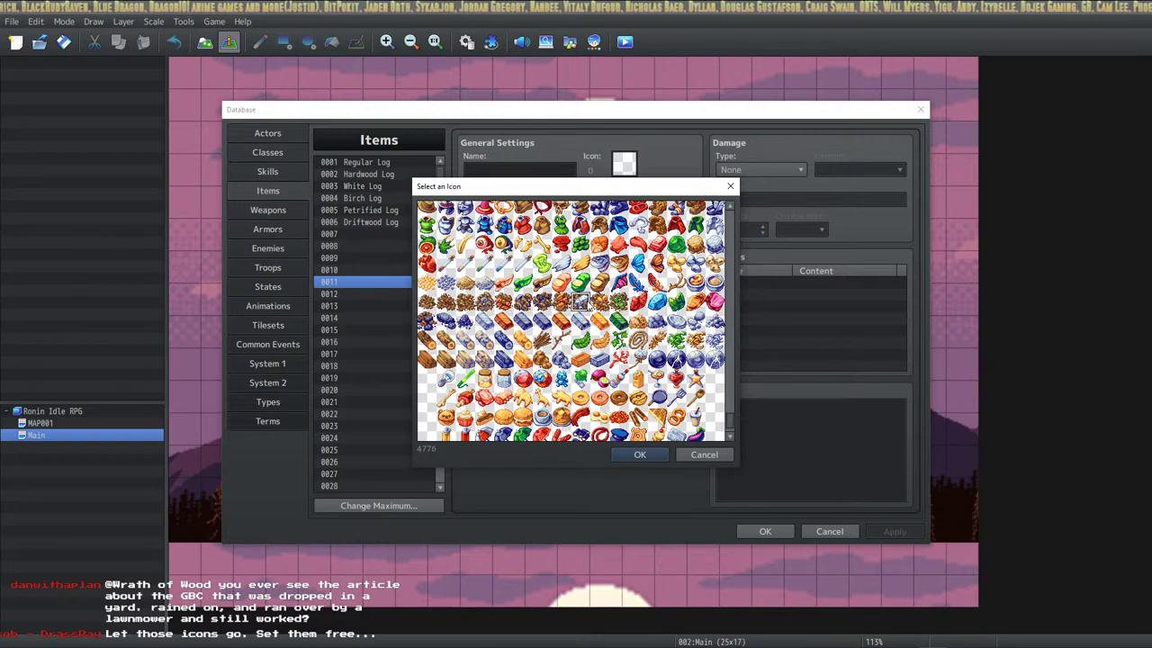
left_click(619, 302)
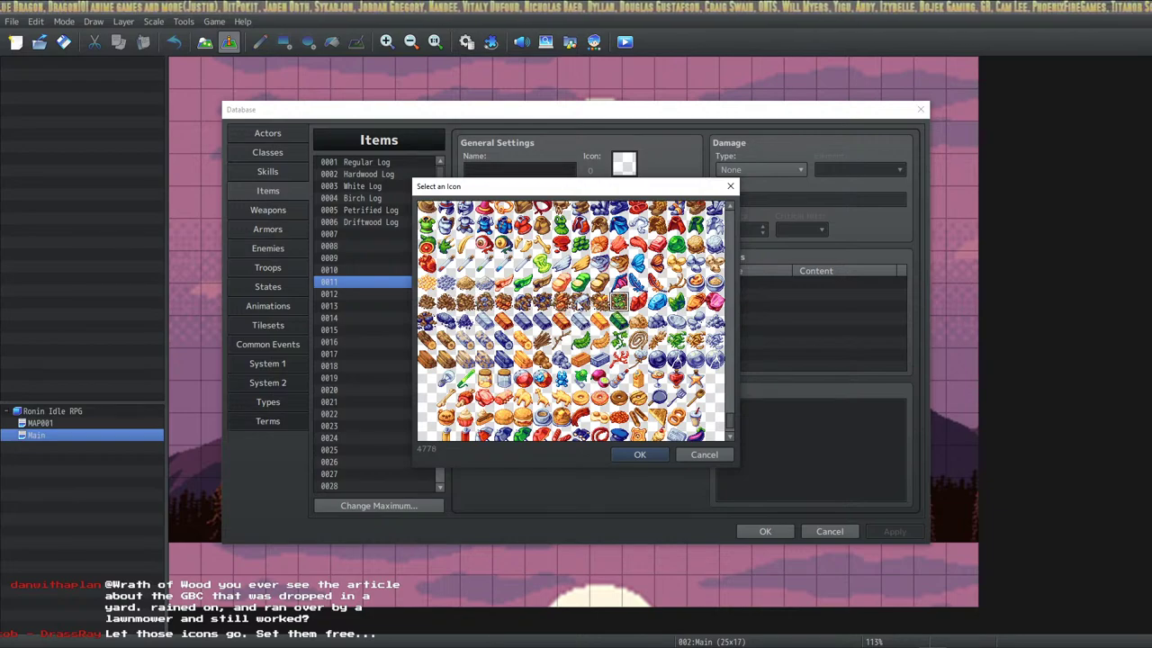
left_click(503, 302)
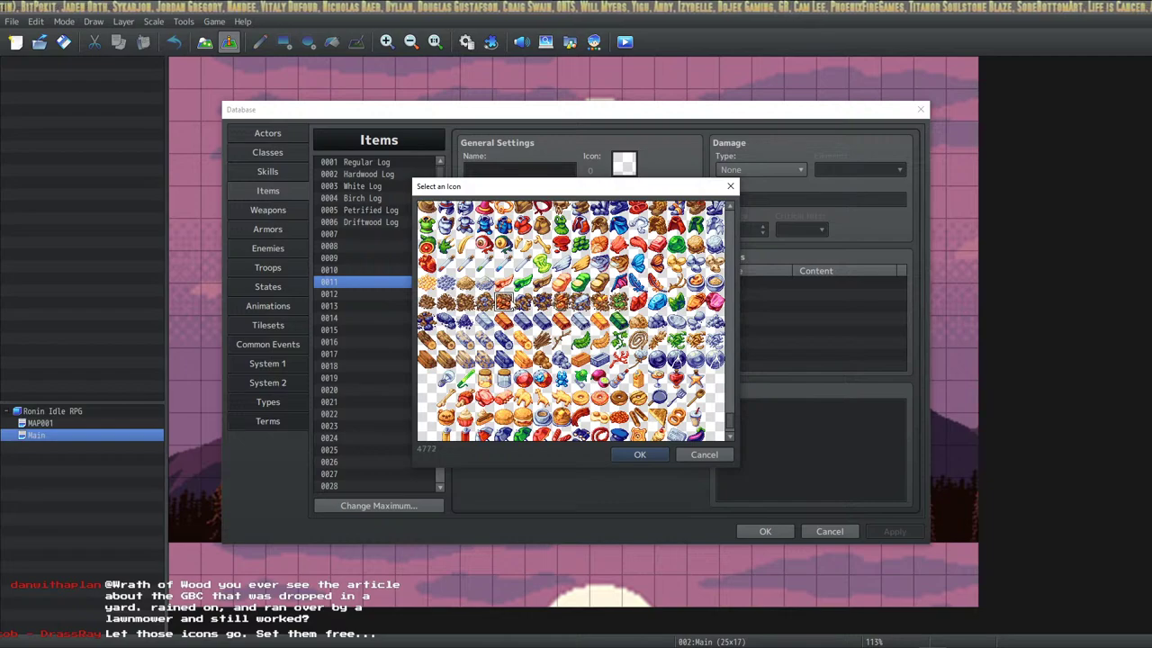
left_click(561, 302)
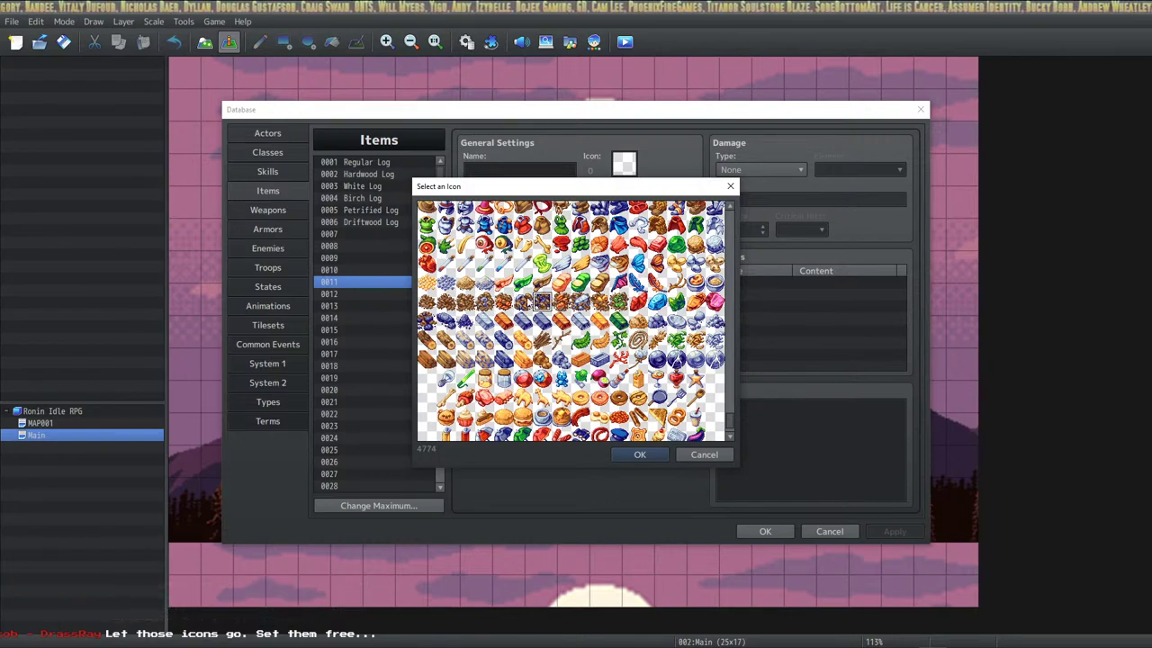
left_click(523, 302)
left_click(542, 301)
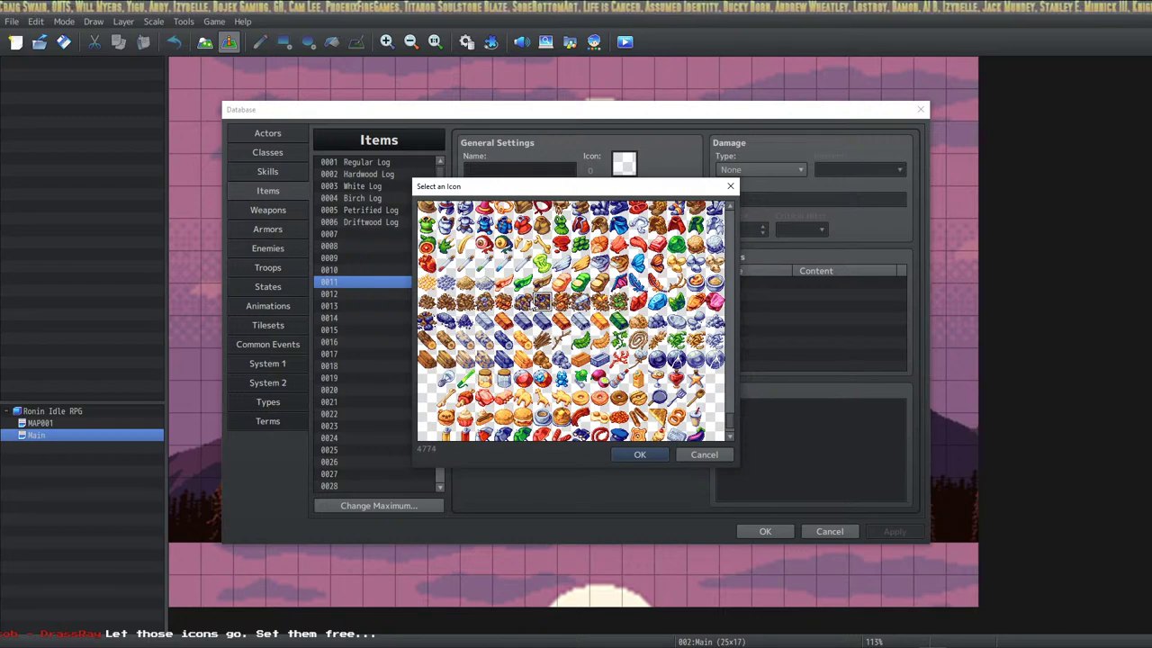
Go through the ore icons one by one from 4774 back to 4771, and from 4772 up to 4778.
key("Left")
key("Left")
key("Left")
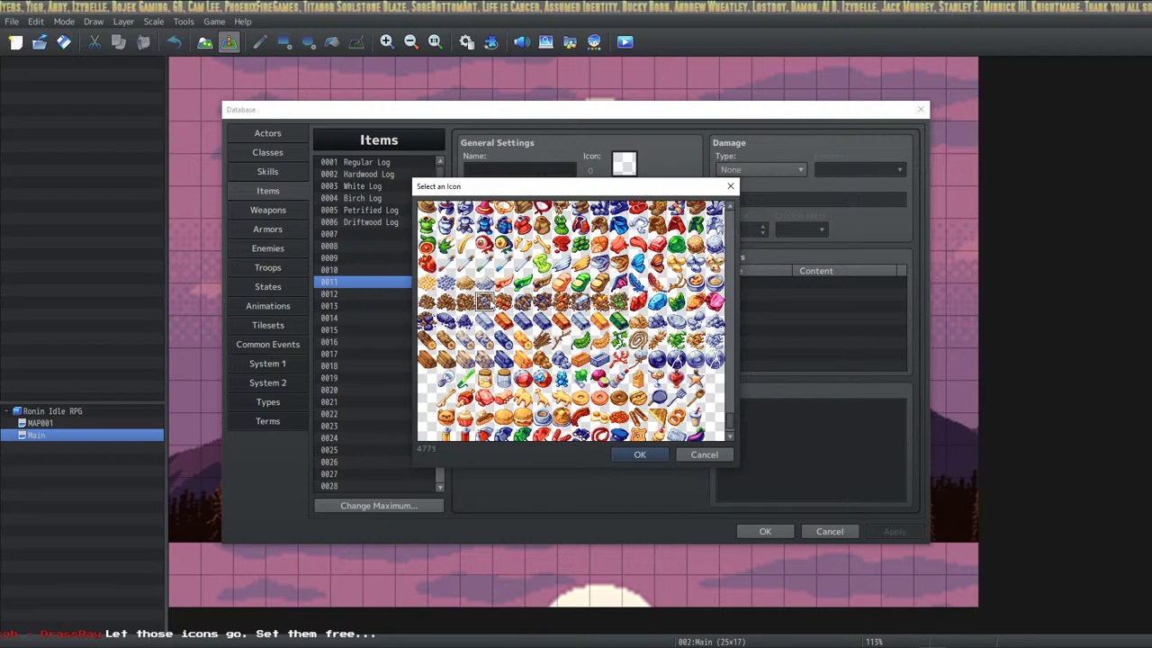
left_click(508, 308)
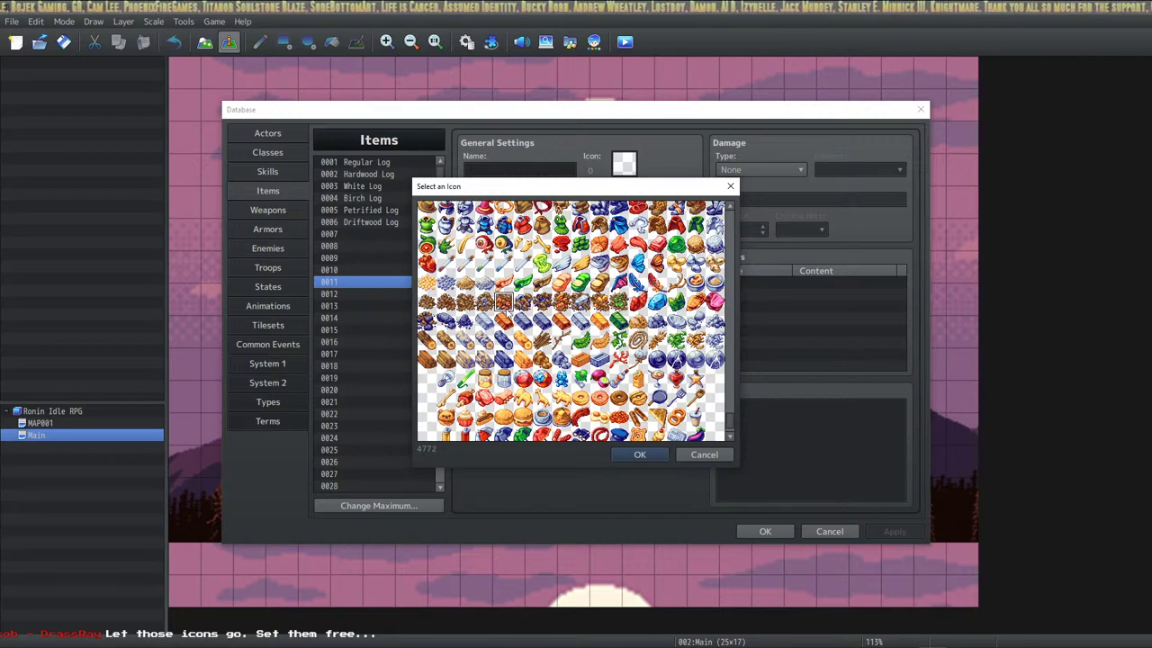
key("Right")
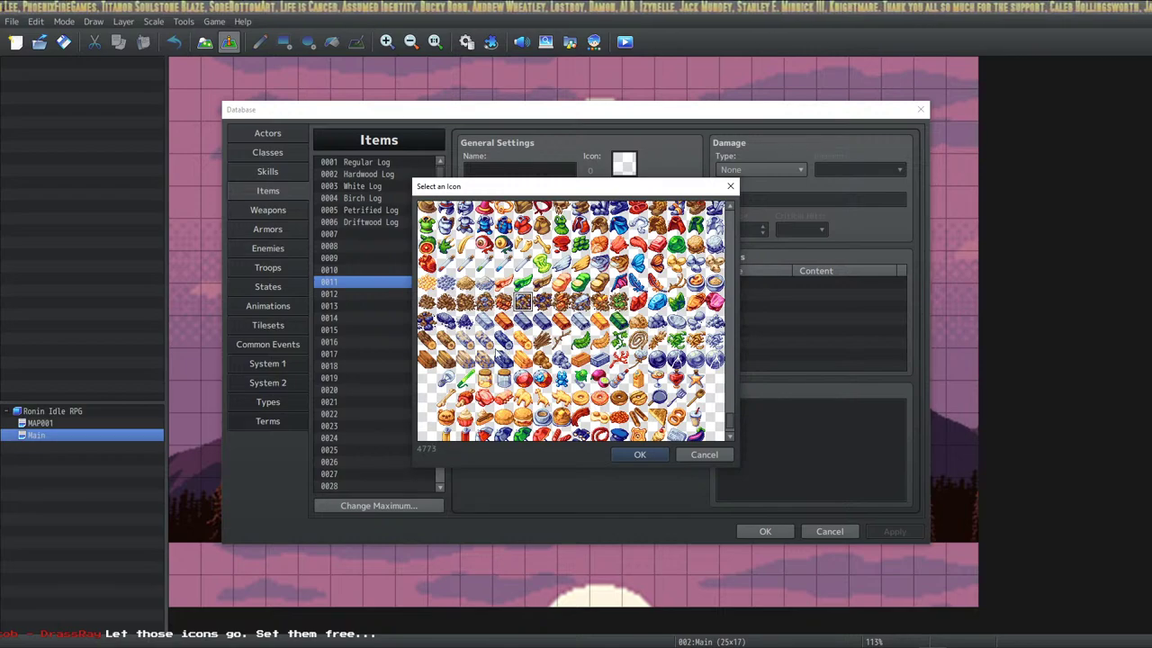
key("Right")
key("Right")
key("Right")
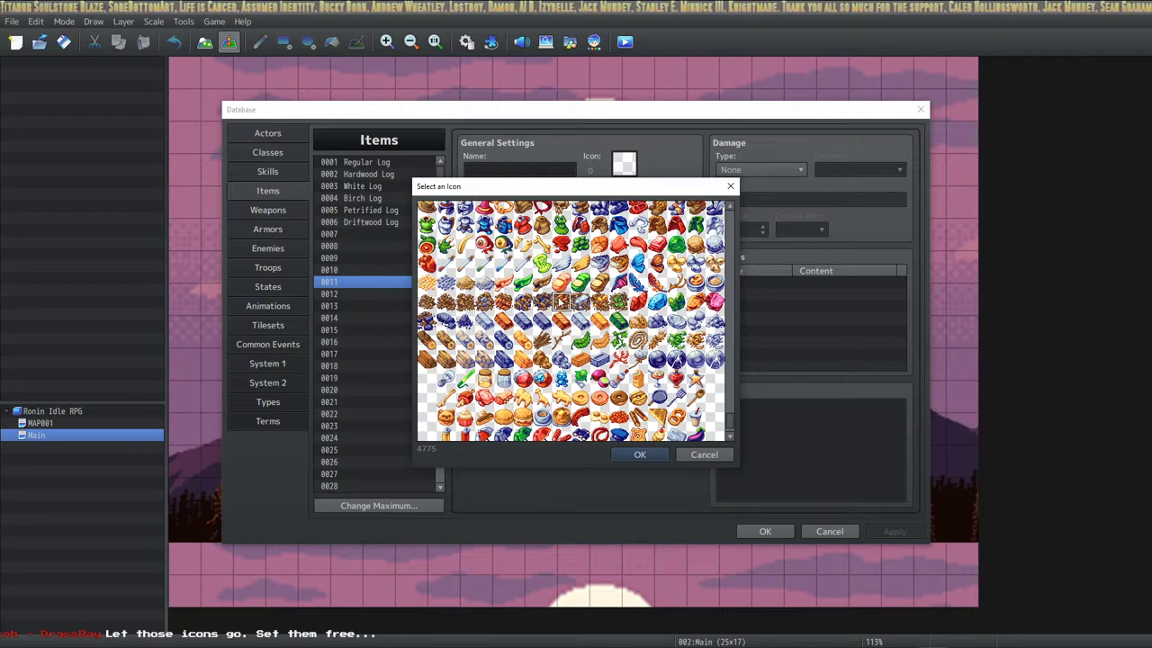
key("Right")
key("Right")
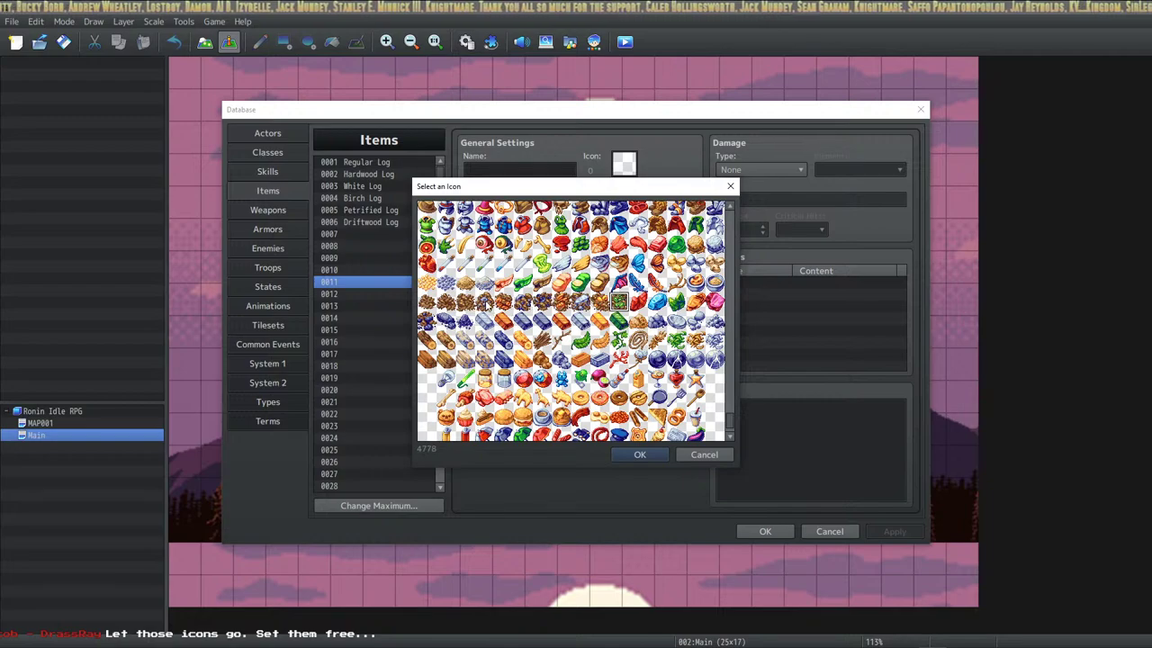
Compare the ore icon 4771 with the other ores in its row, including 4773, 4774, 4775 and 4777.
left_click(486, 303)
left_click(543, 303)
key("Right")
key("Right")
key("Right")
key("Right")
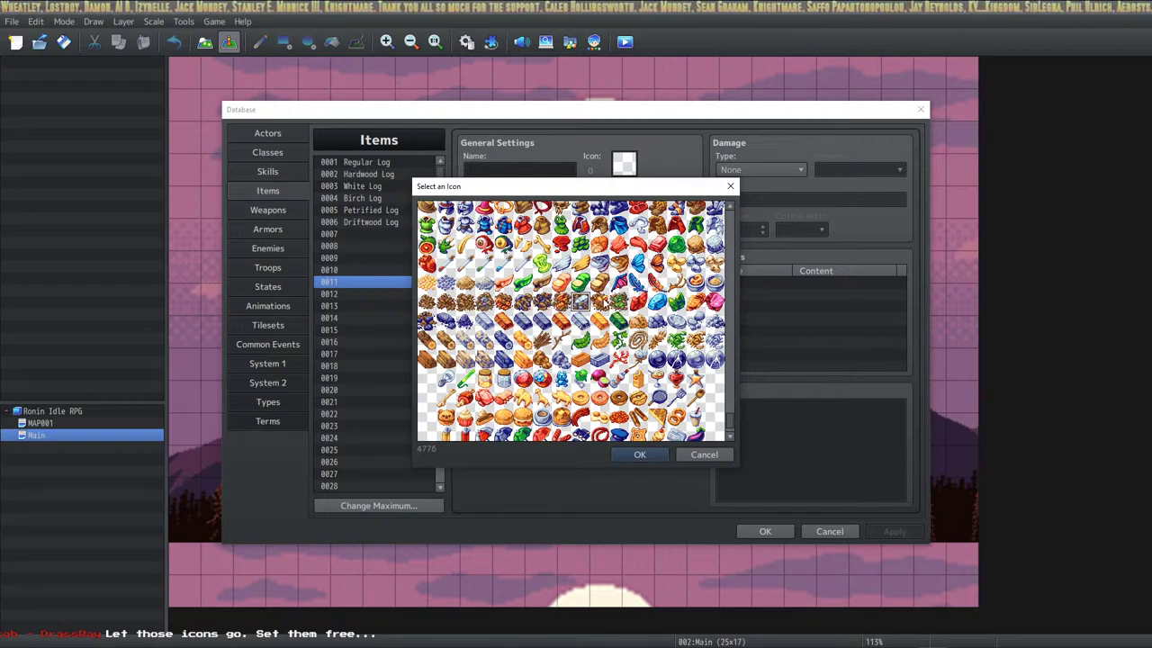
left_click(486, 302)
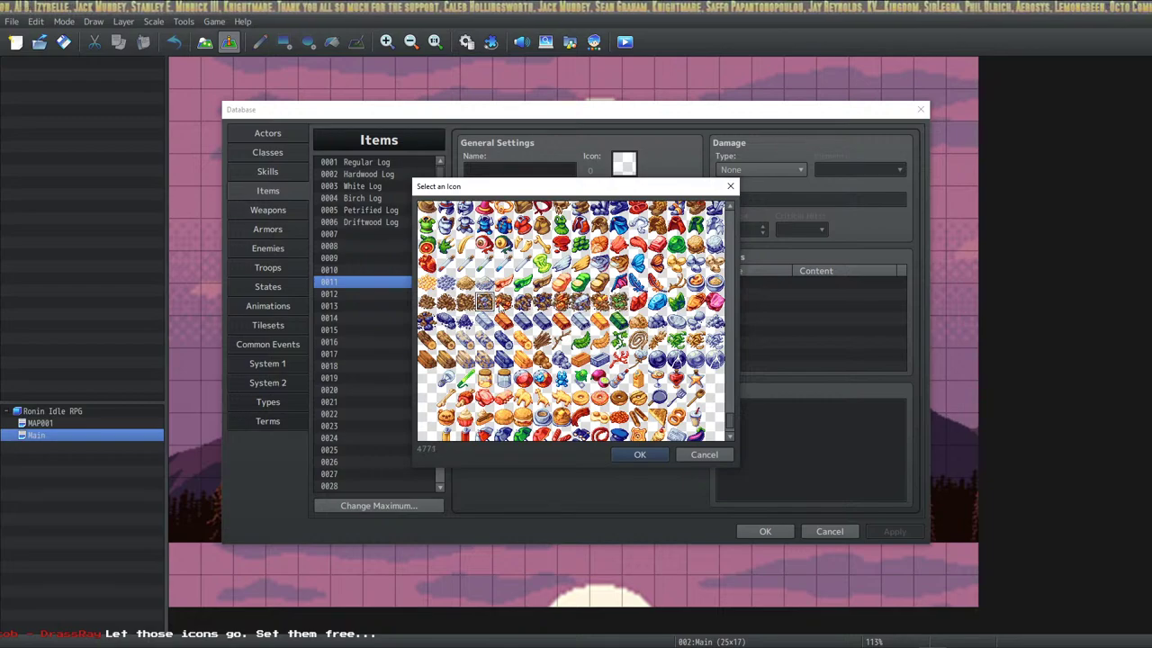
left_click(523, 302)
left_click(543, 302)
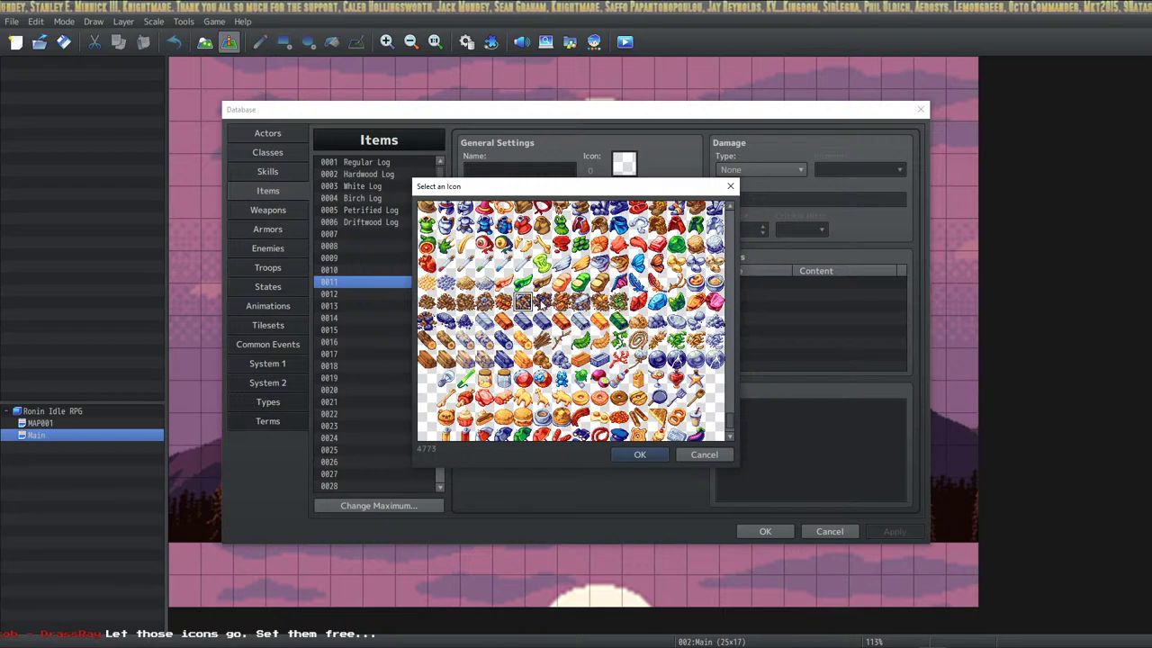
left_click(486, 302)
left_click(542, 303)
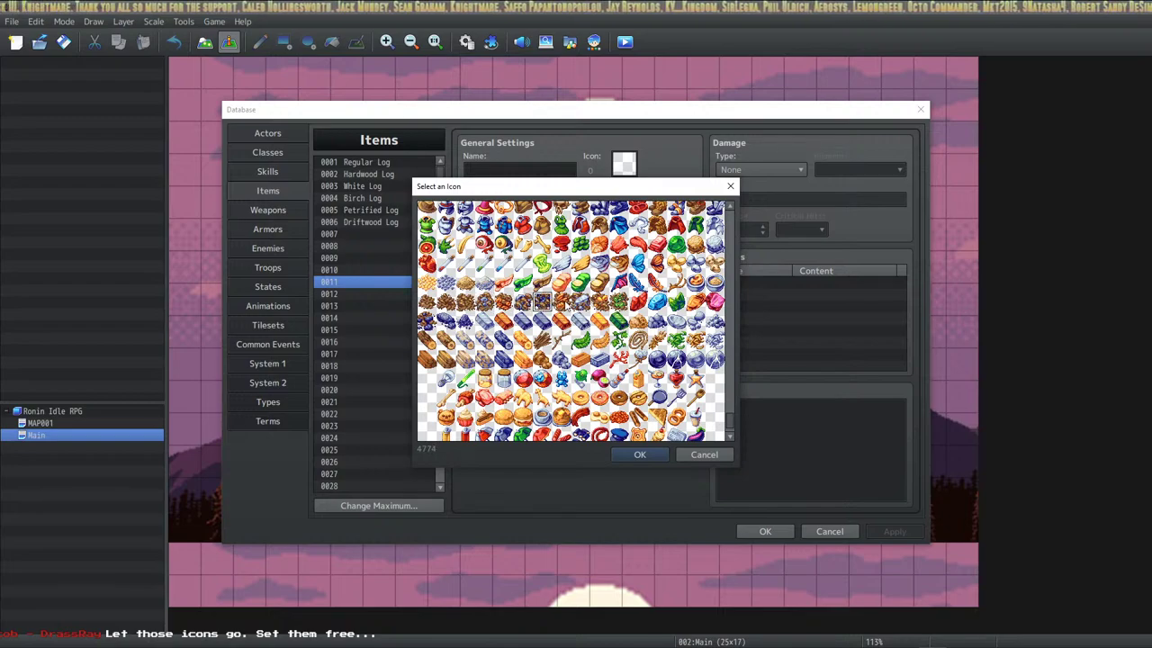
left_click(560, 302)
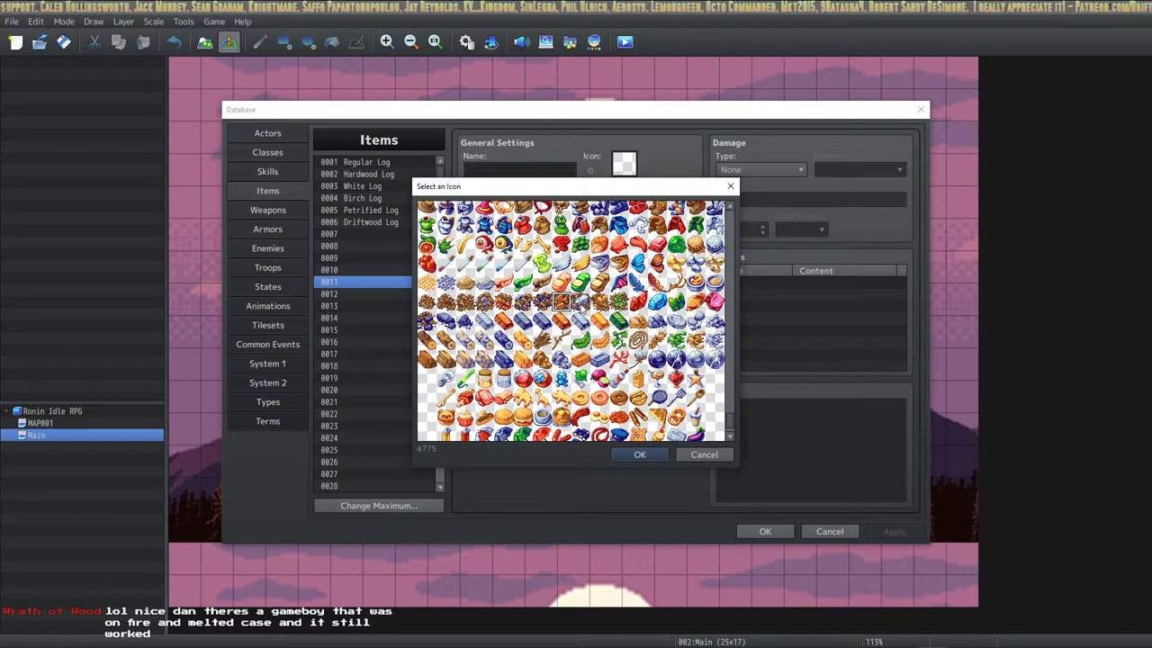
left_click(602, 304)
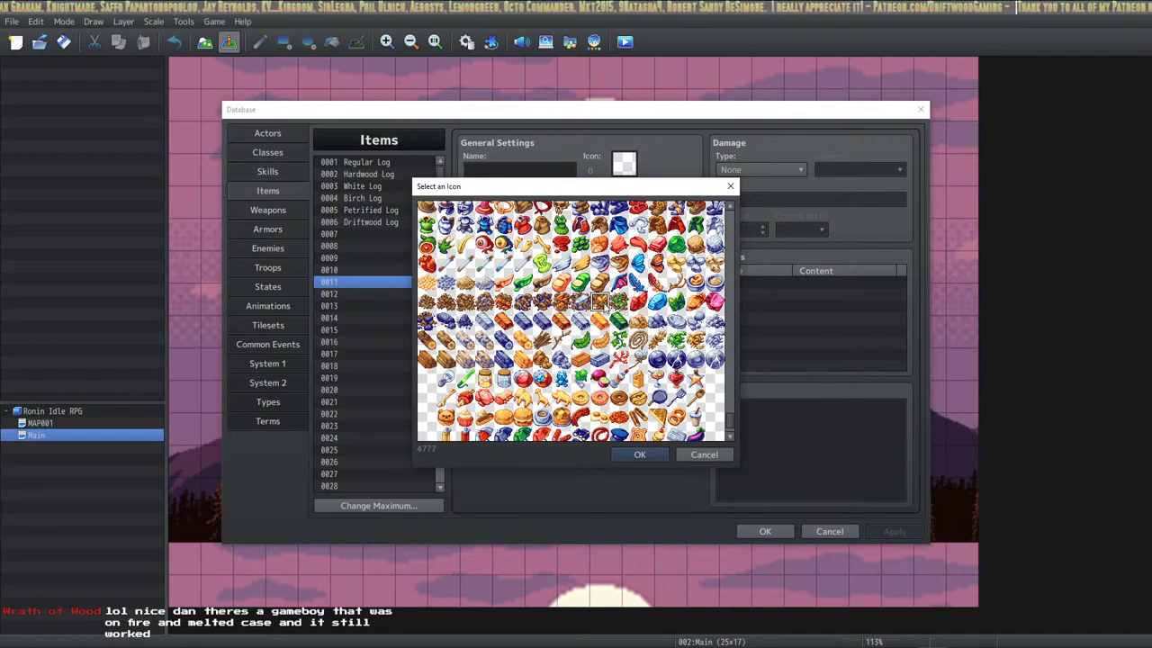
Run back and forth through the ore icons between 4772 and 4778 to review the sequence of ore types.
key("Left")
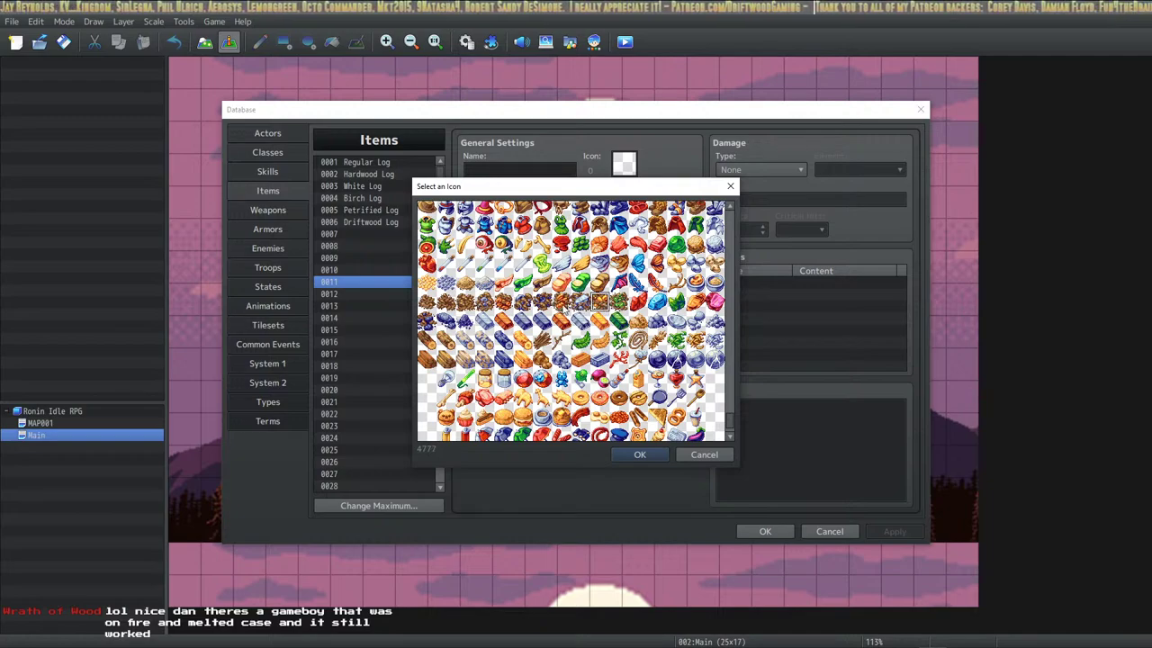
key("Right")
key("Right")
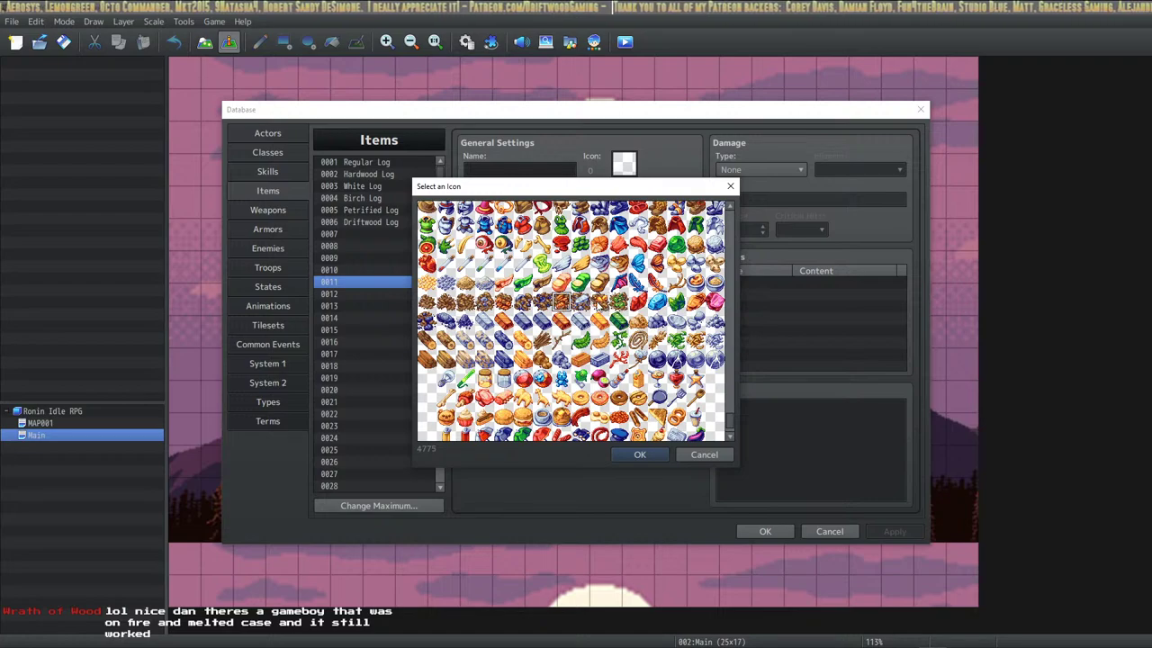
key("Left")
key("Left")
key("Left")
key("Left")
key("Left")
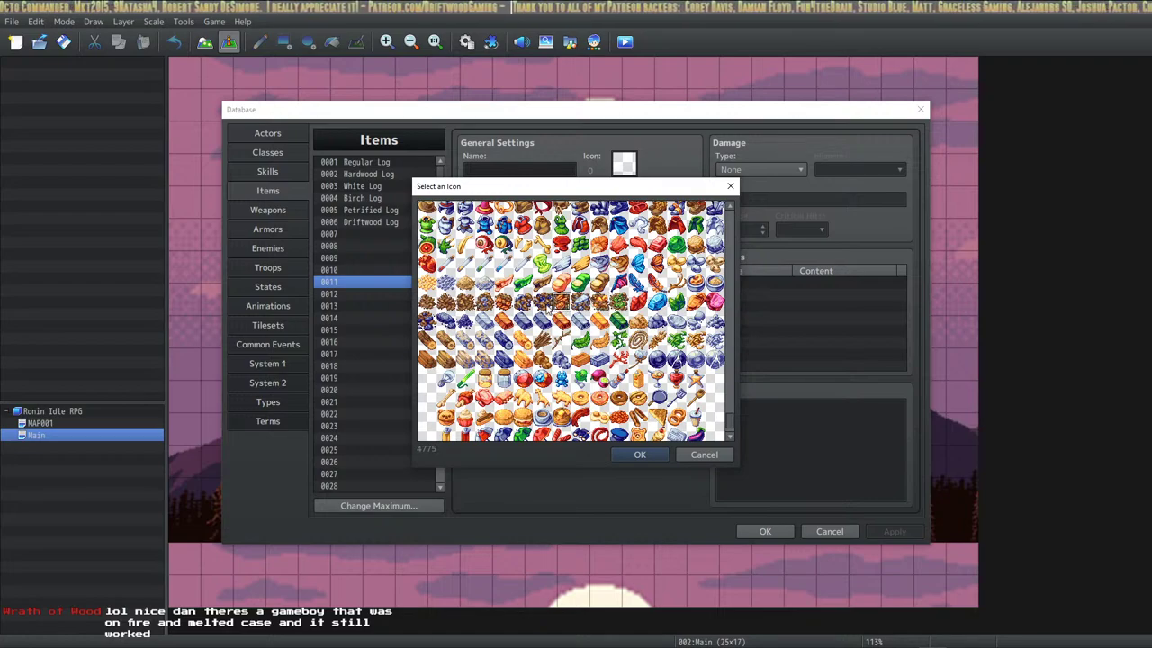
key("Right")
key("Right")
key("Right")
key("Left")
key("Left")
key("Left")
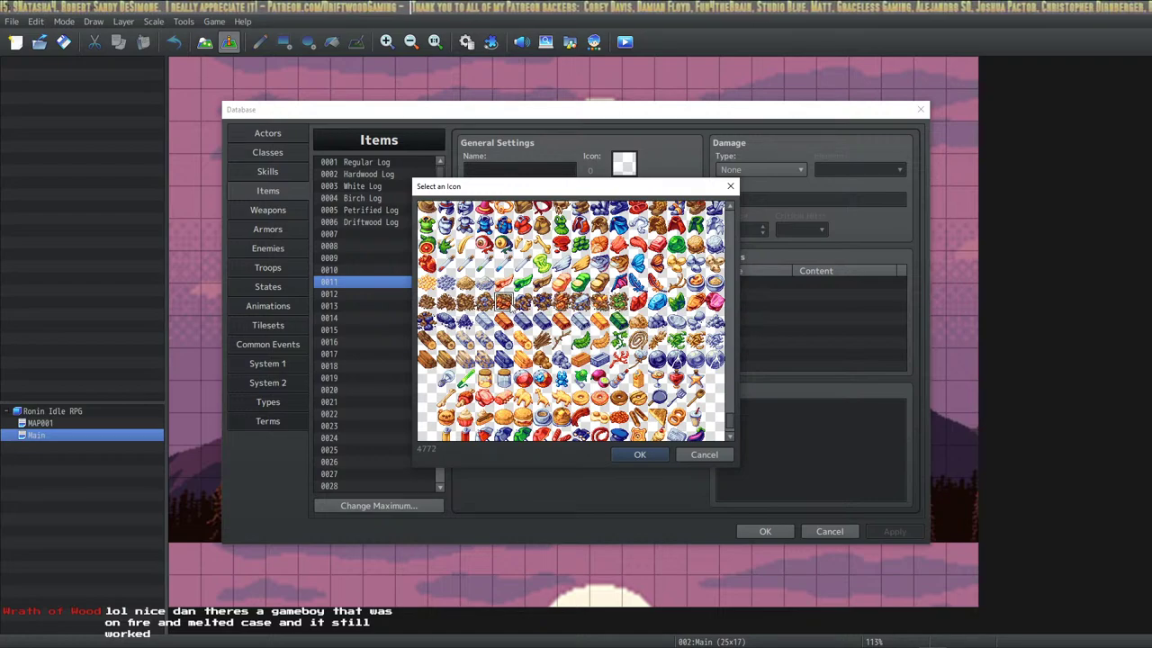
key("Right")
key("Right")
key("Right")
key("Right")
key("Right")
key("Left")
key("Left")
key("Left")
key("Left")
key("Left")
key("Left")
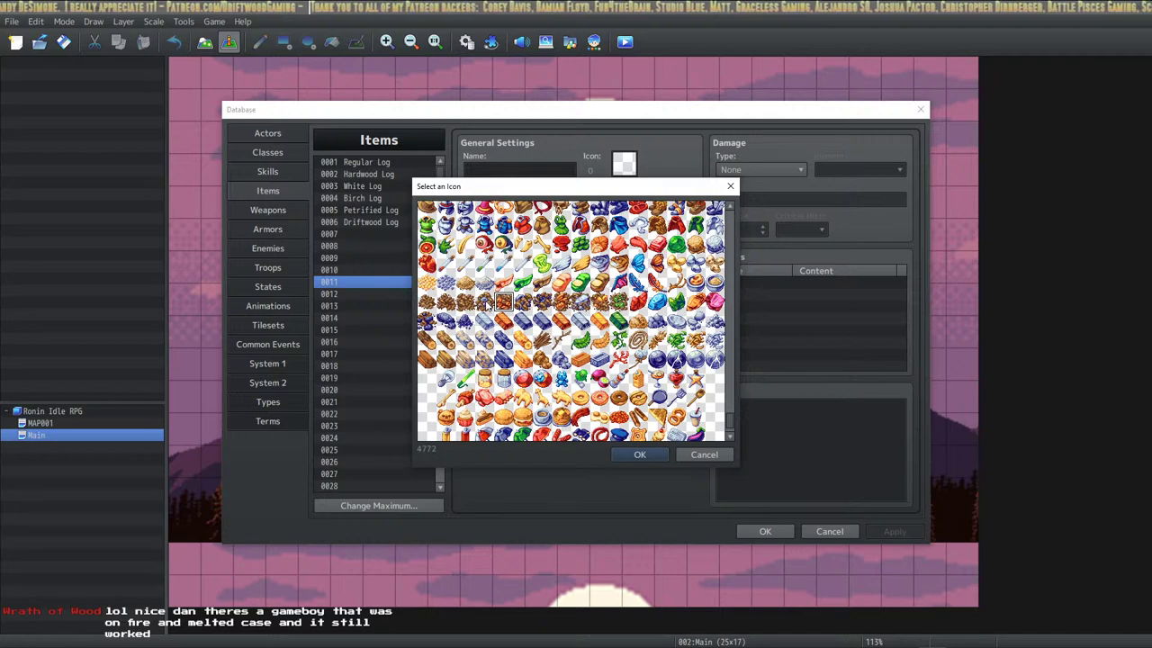
key("Right")
key("Right")
key("Right")
key("Right")
key("Right")
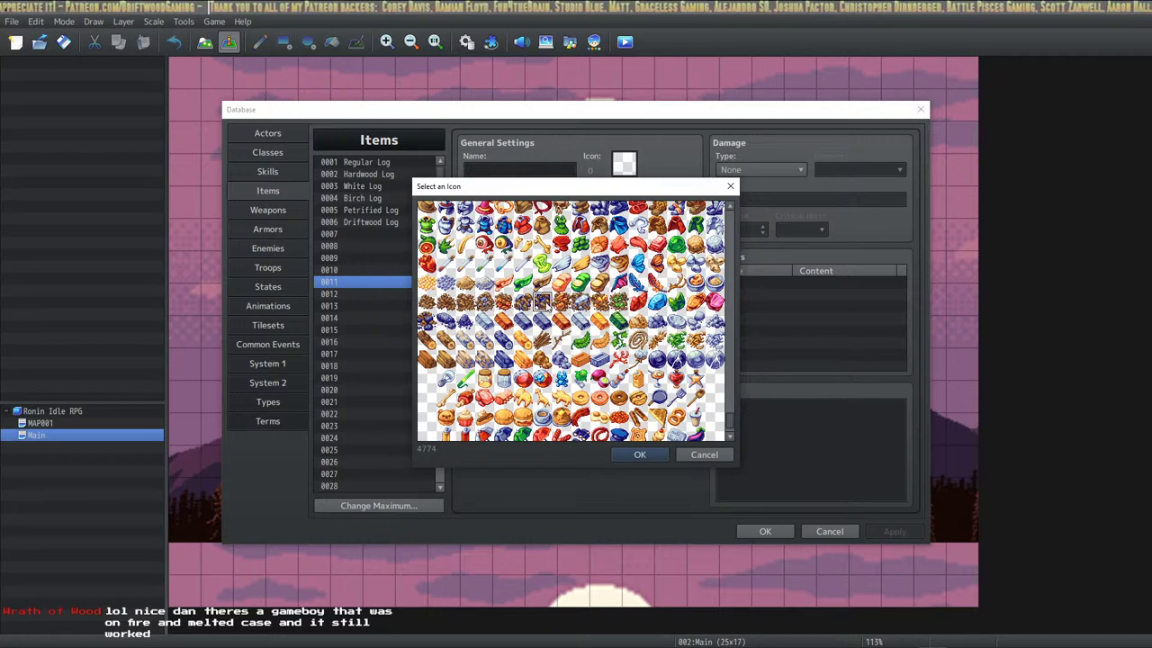
key("Right")
key("Right")
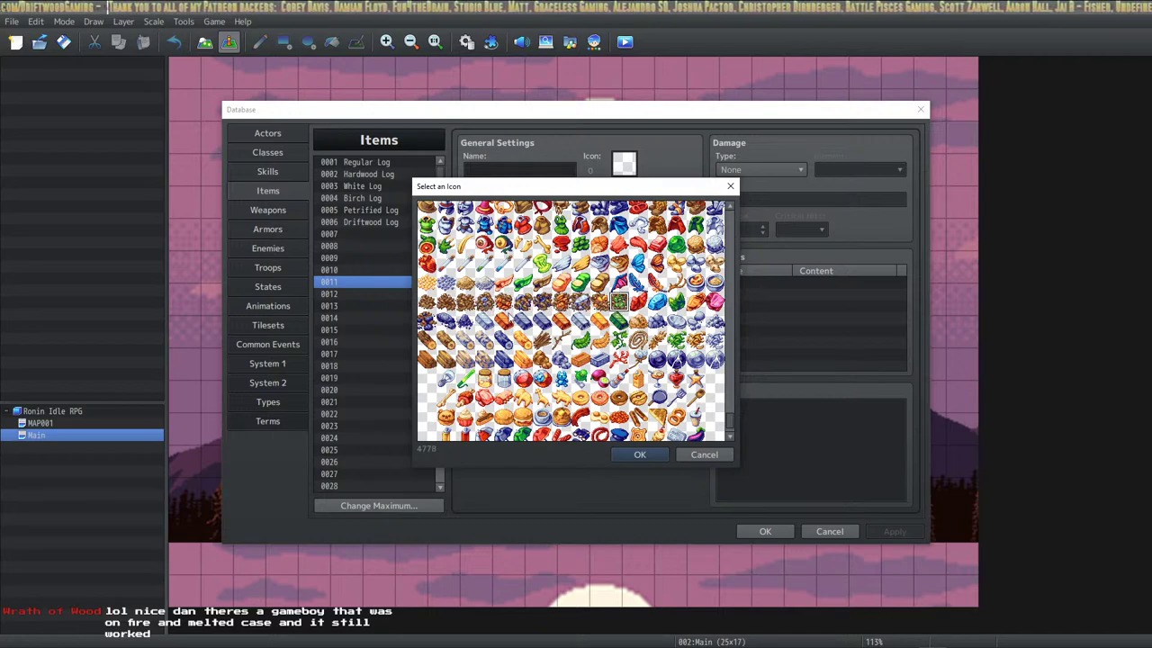
Assign ore icon 4771 to item 0011, name the item Iron Ore, and open its description for editing.
left_click(487, 304)
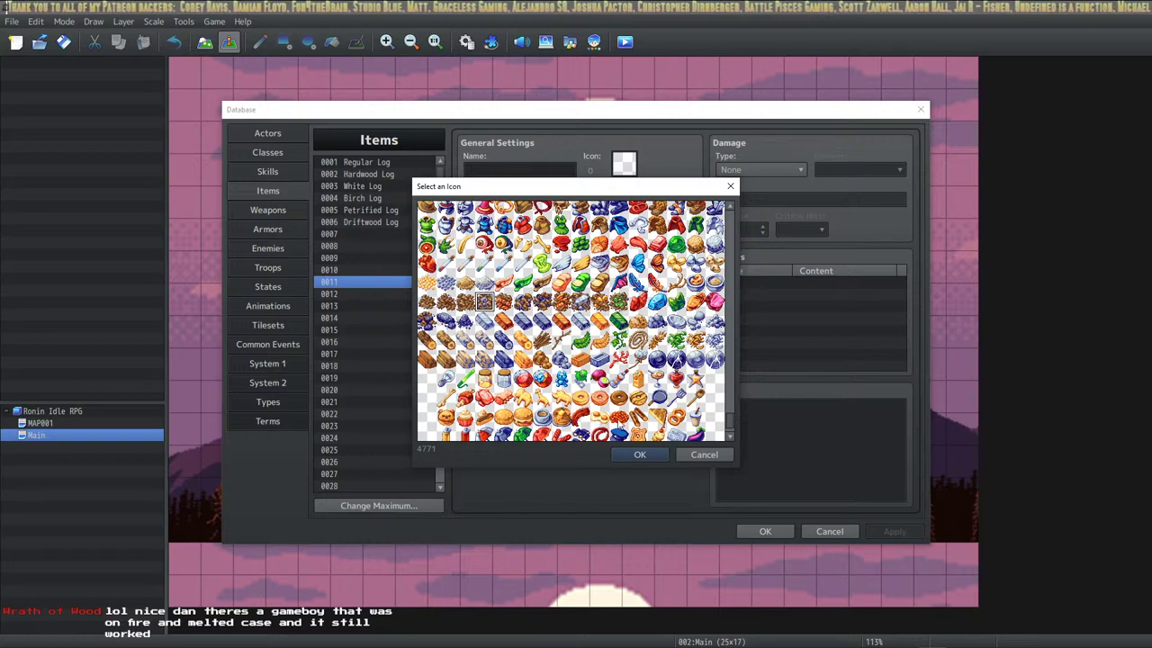
left_click(639, 455)
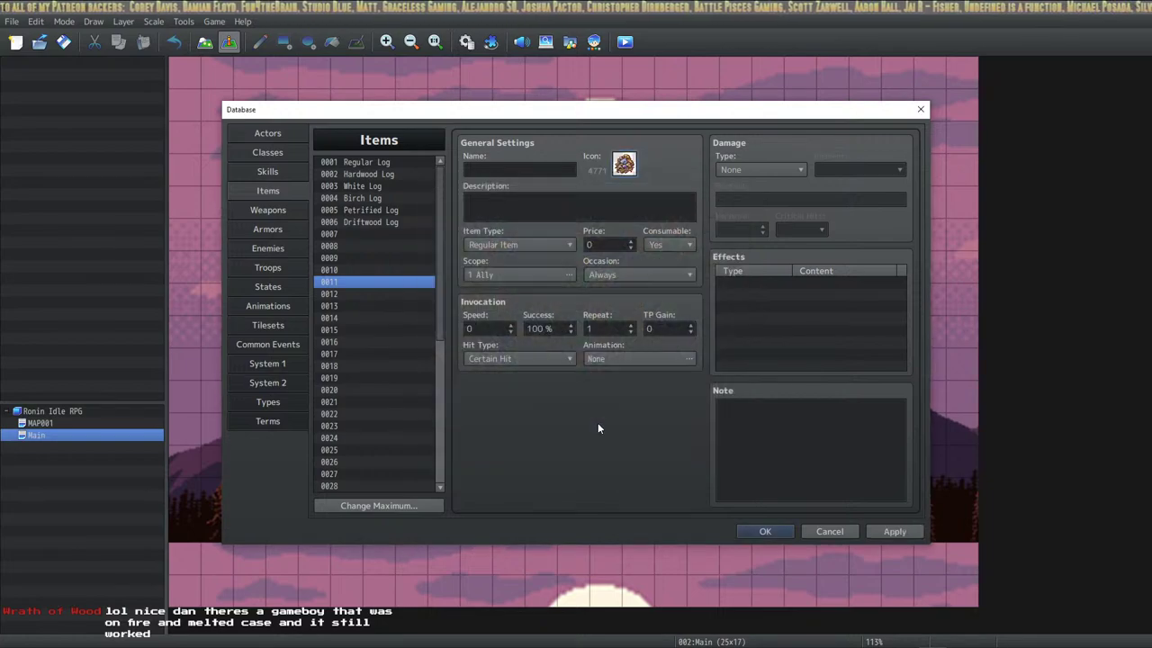
left_click(515, 168)
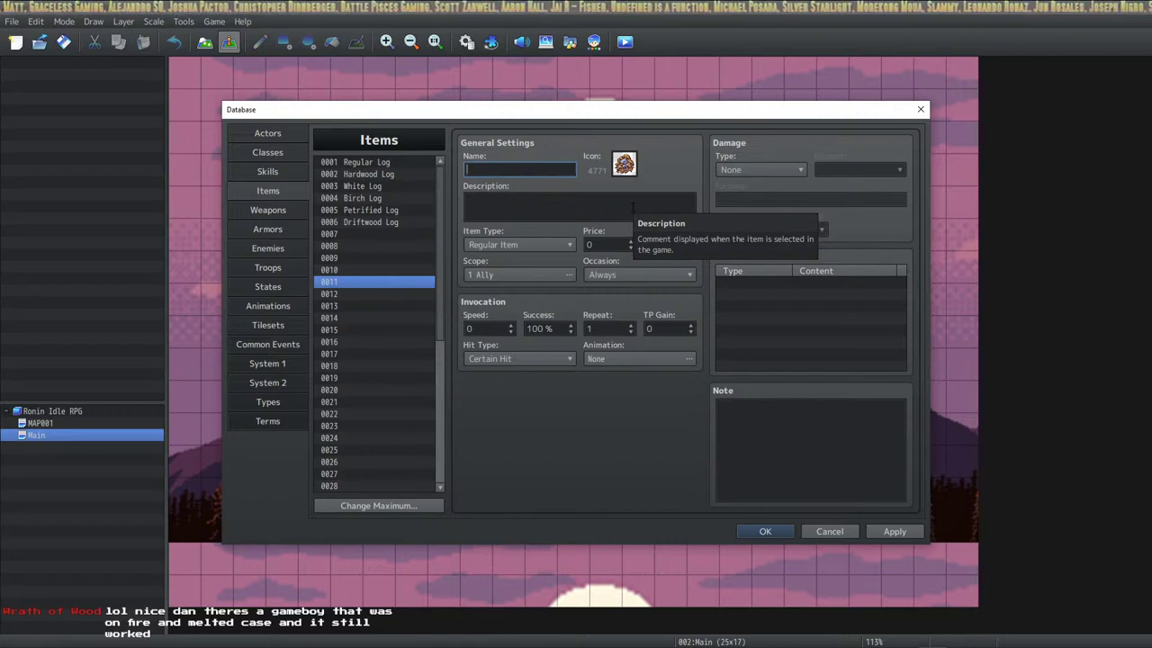
type("Iron Ore")
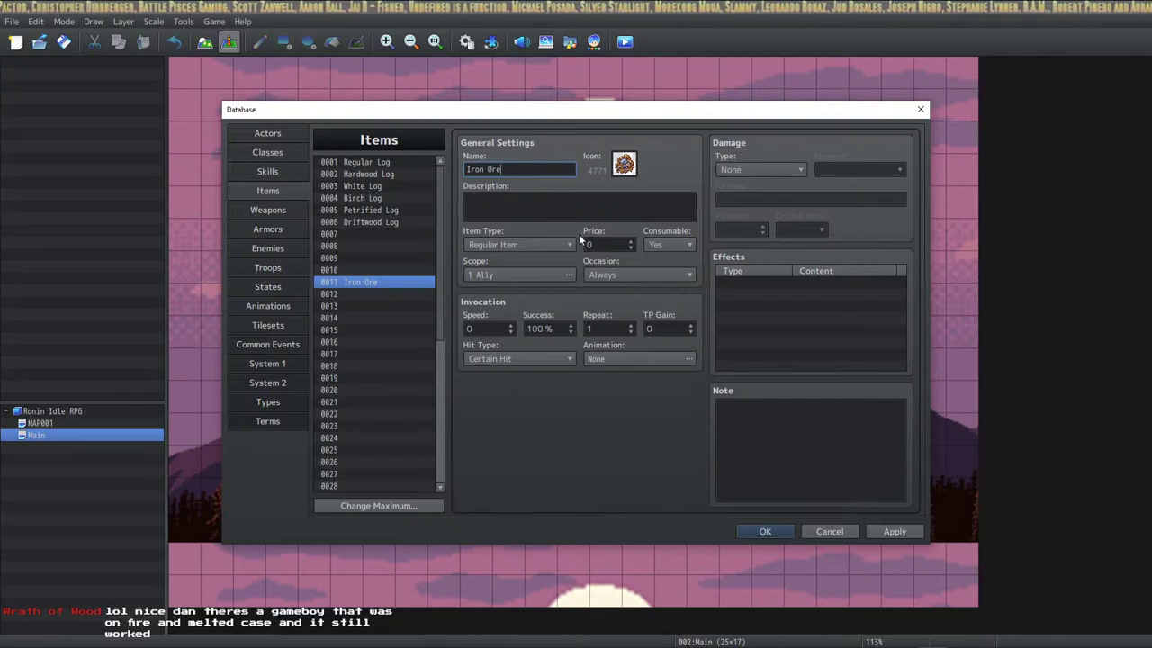
left_click(487, 206)
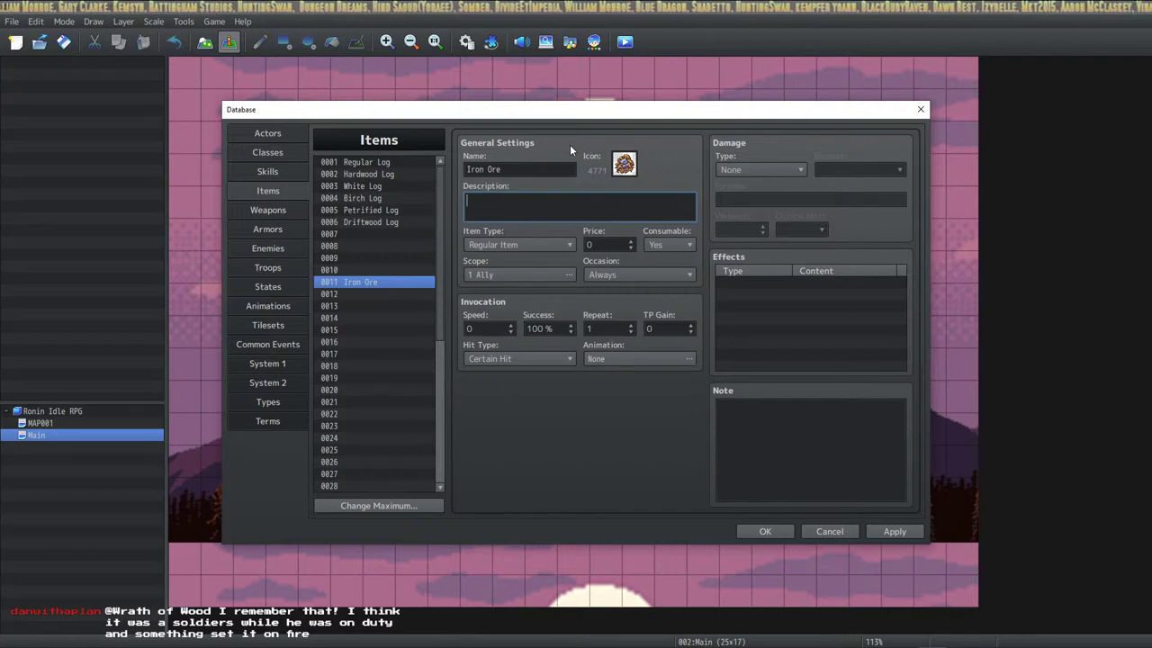
Review the log items 0001 to 0006 and compare their description, price, scope, occasion and consumable settings with Iron Ore.
left_click(371, 163)
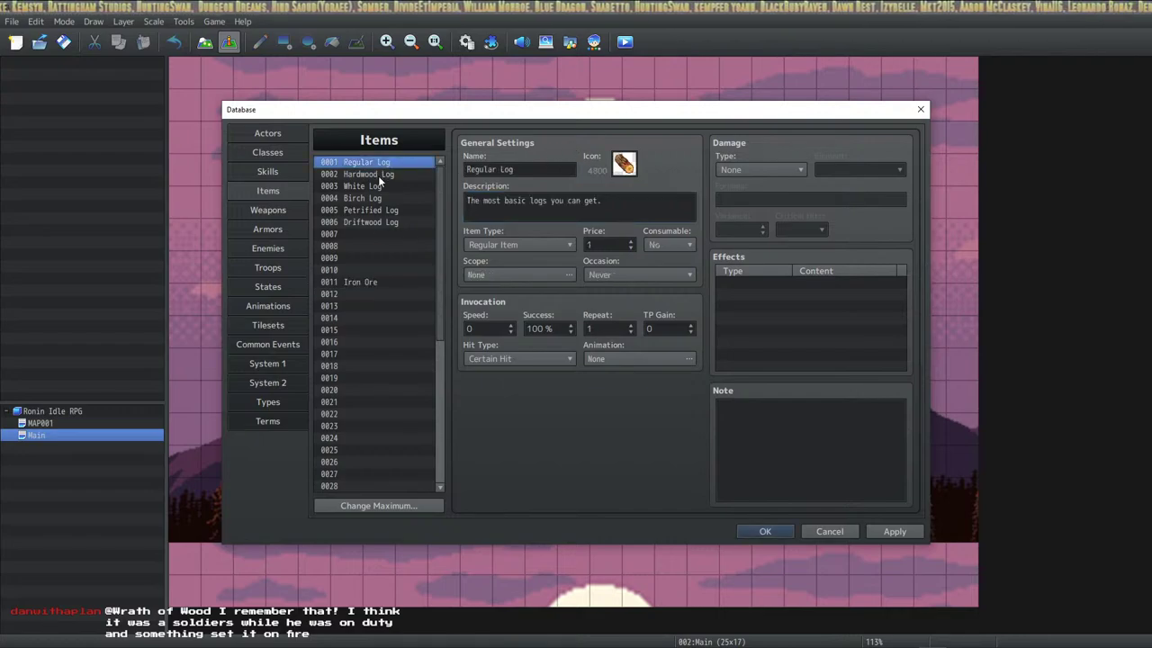
left_click(382, 175)
left_click(380, 187)
left_click(380, 198)
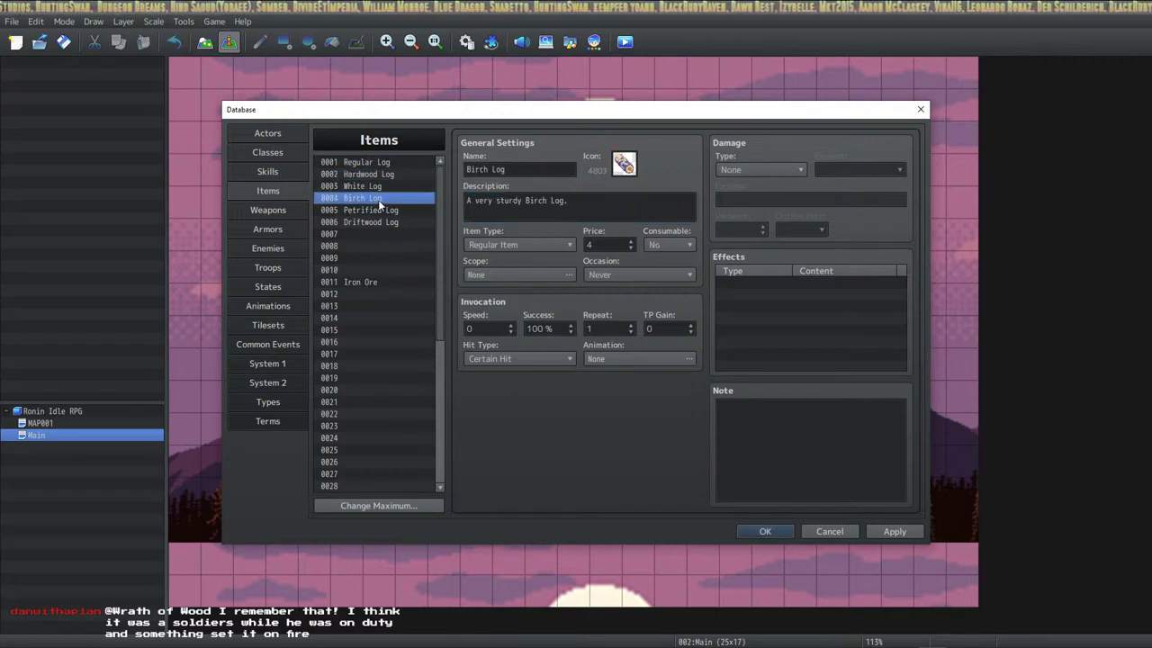
left_click(379, 210)
left_click(379, 221)
left_click(379, 210)
left_click(378, 187)
left_click(373, 163)
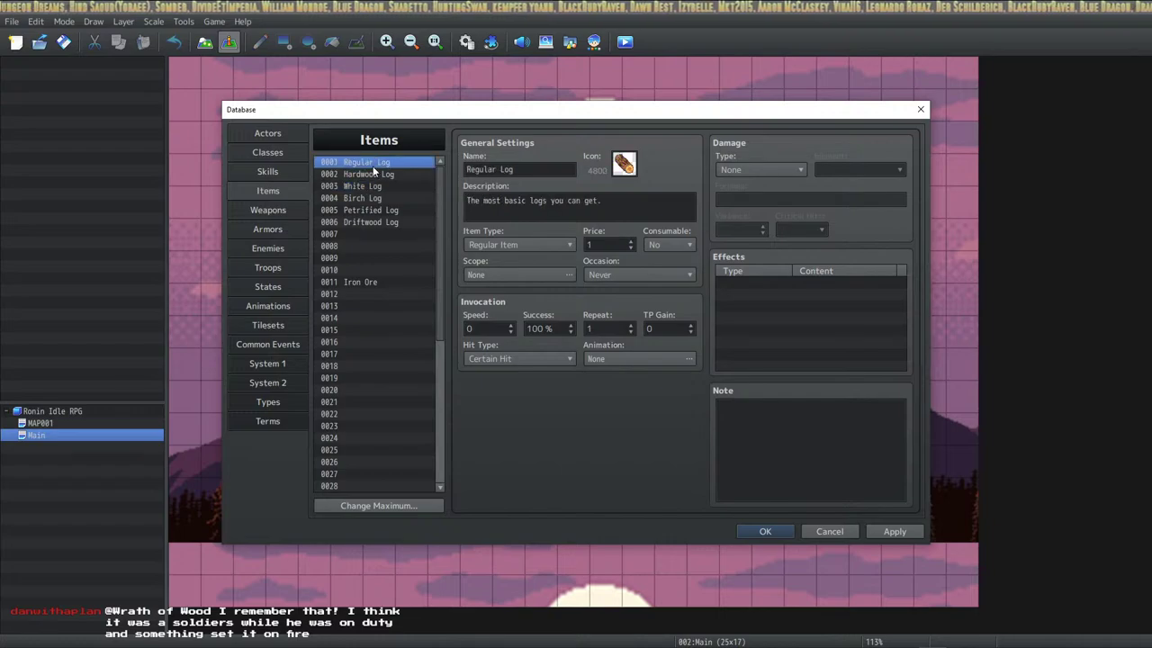
left_click(376, 174)
left_click(426, 199)
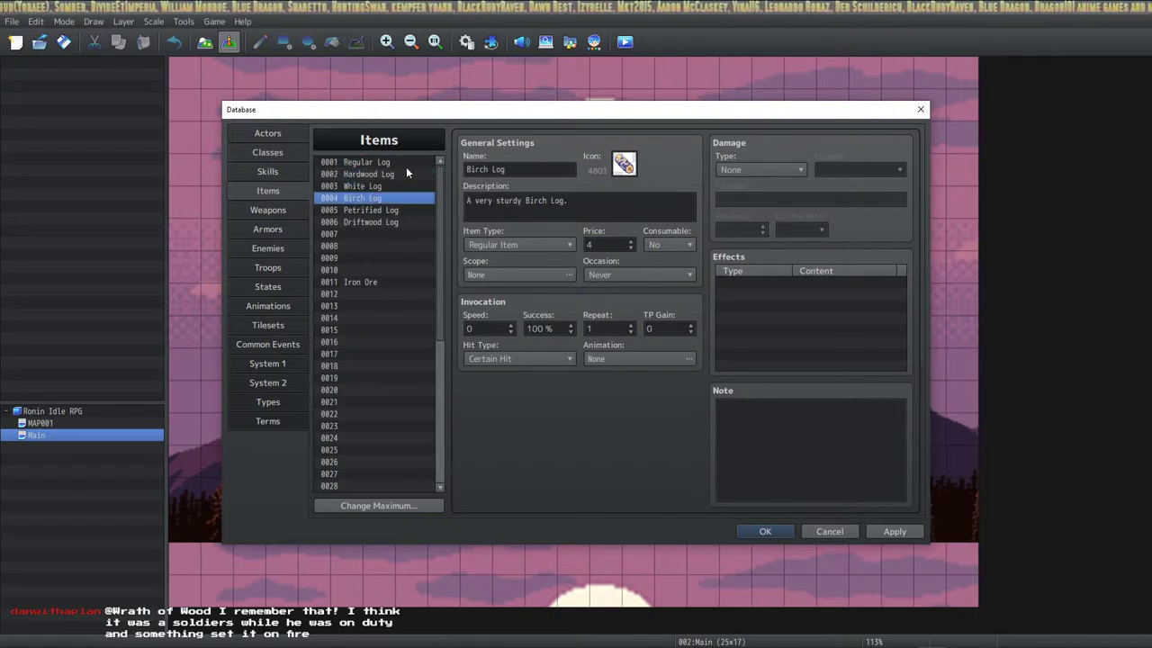
left_click(395, 223)
left_click(373, 282)
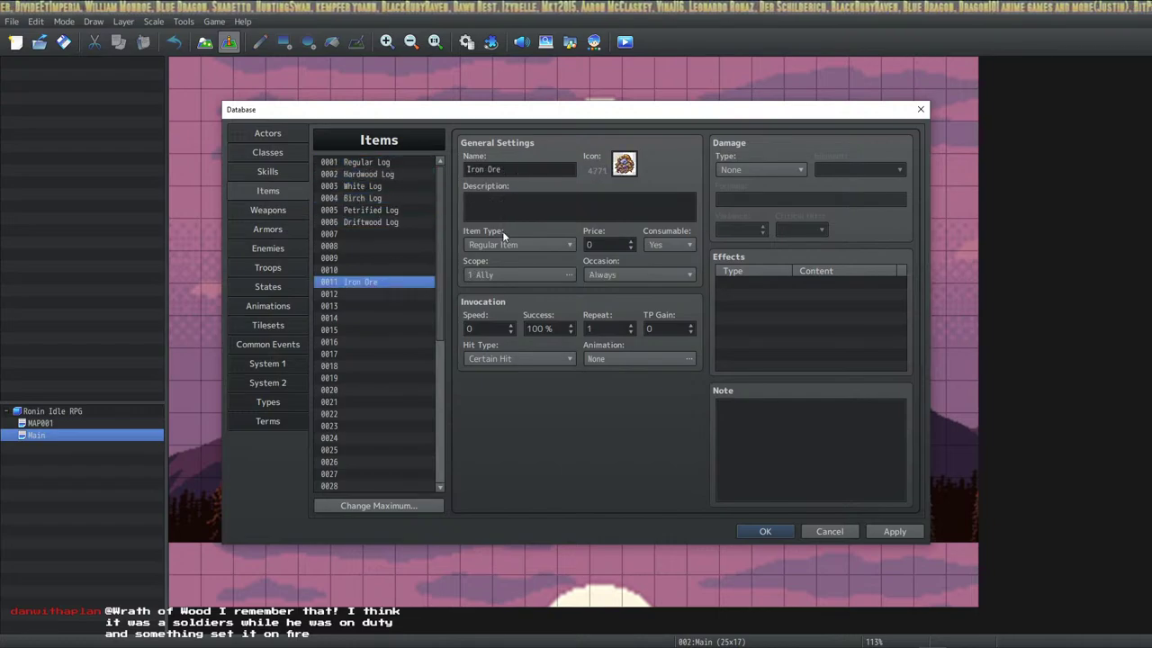
left_click(389, 222)
Set the Iron Ore item's scope to None and its occasion to Never.
left_click(399, 282)
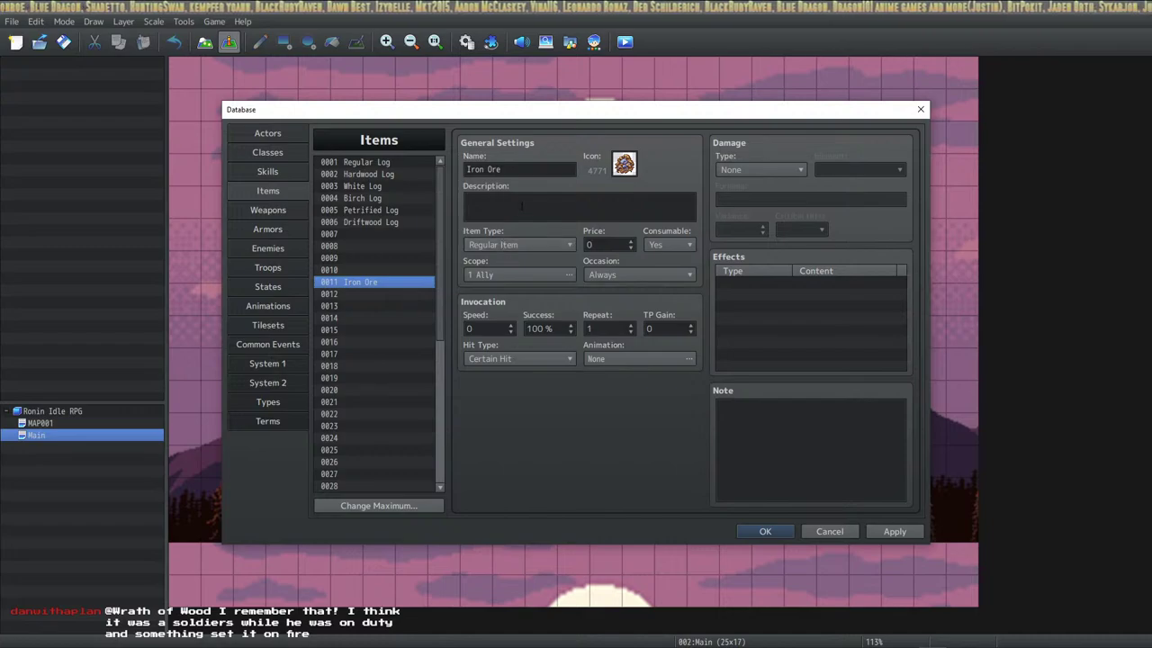
left_click(509, 272)
left_click(453, 300)
left_click(617, 374)
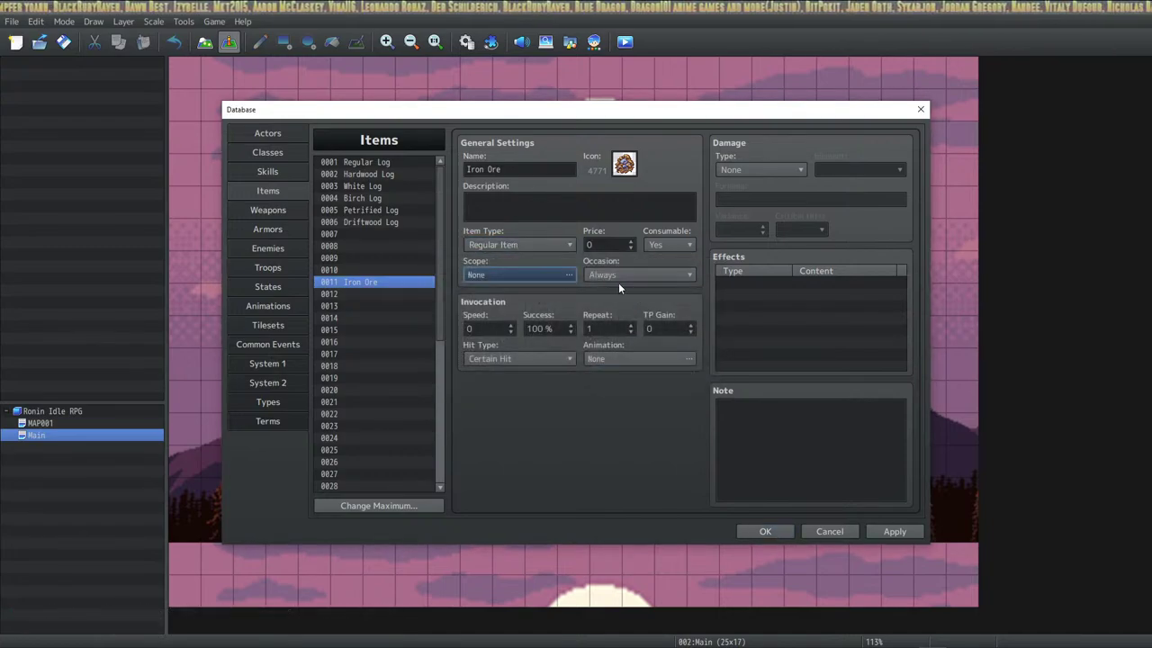
left_click(617, 274)
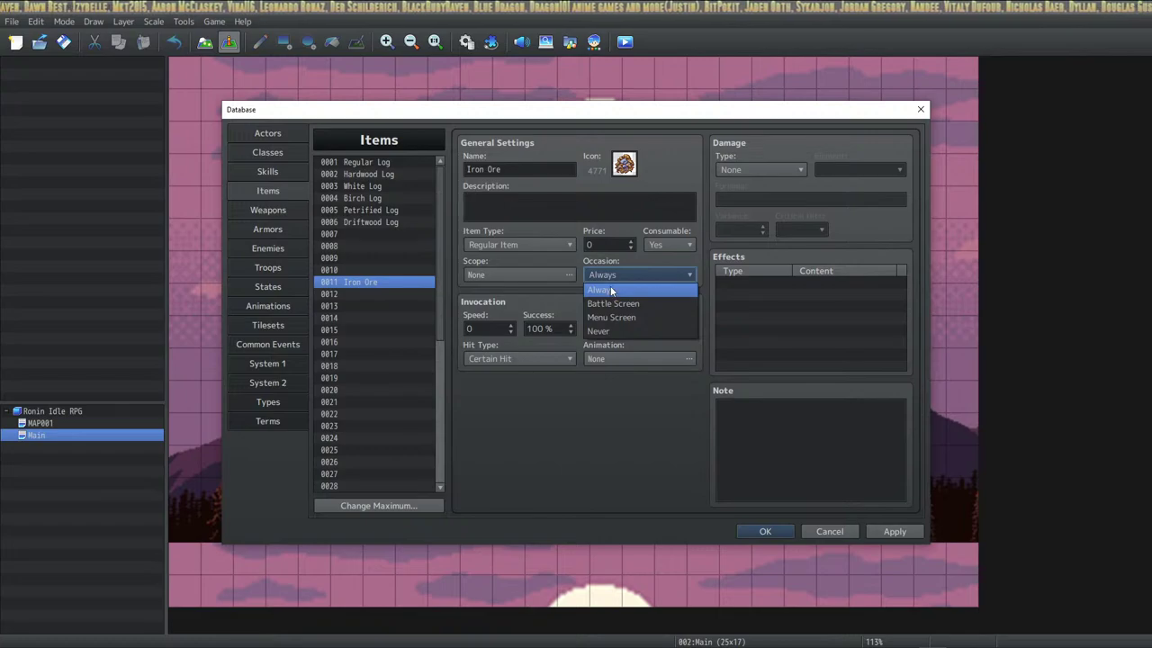
left_click(612, 331)
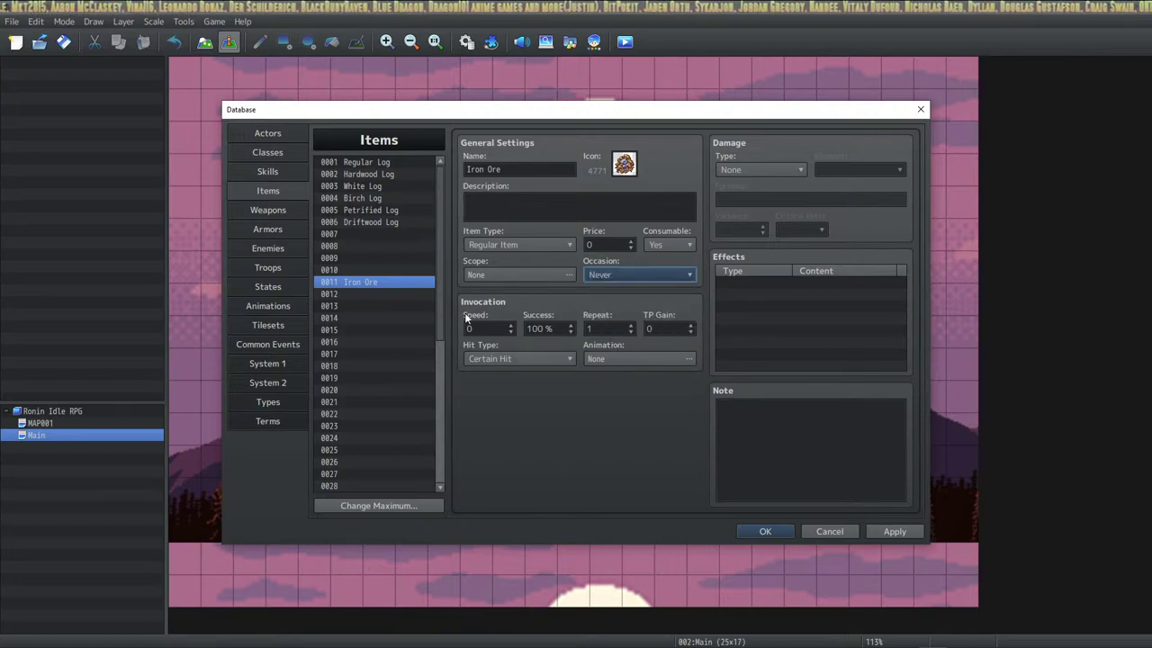
Check Iron Ore against the White Log and Driftwood Log entries and set its consumable option to No.
left_click(394, 186)
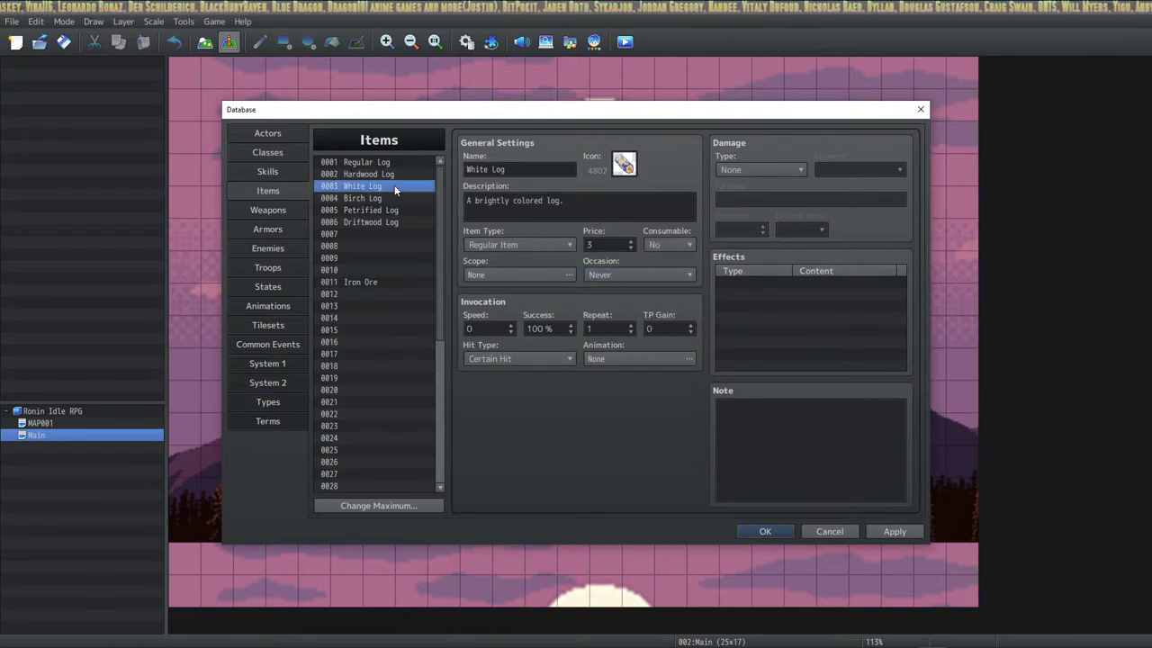
left_click(382, 221)
left_click(382, 282)
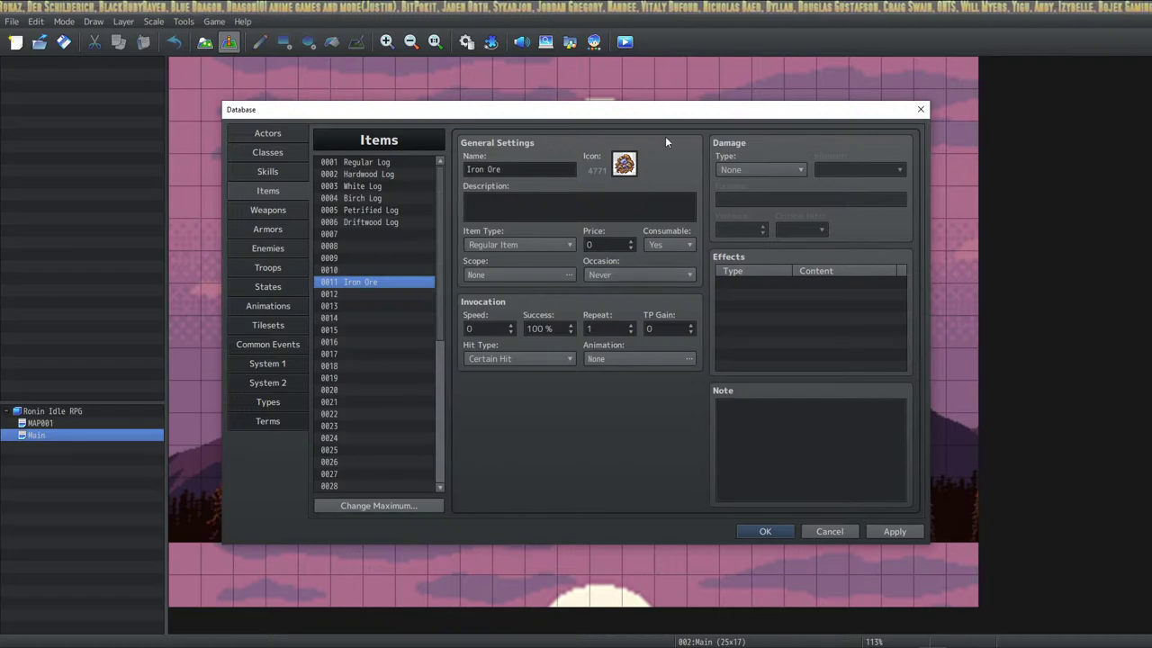
left_click(647, 245)
left_click(656, 278)
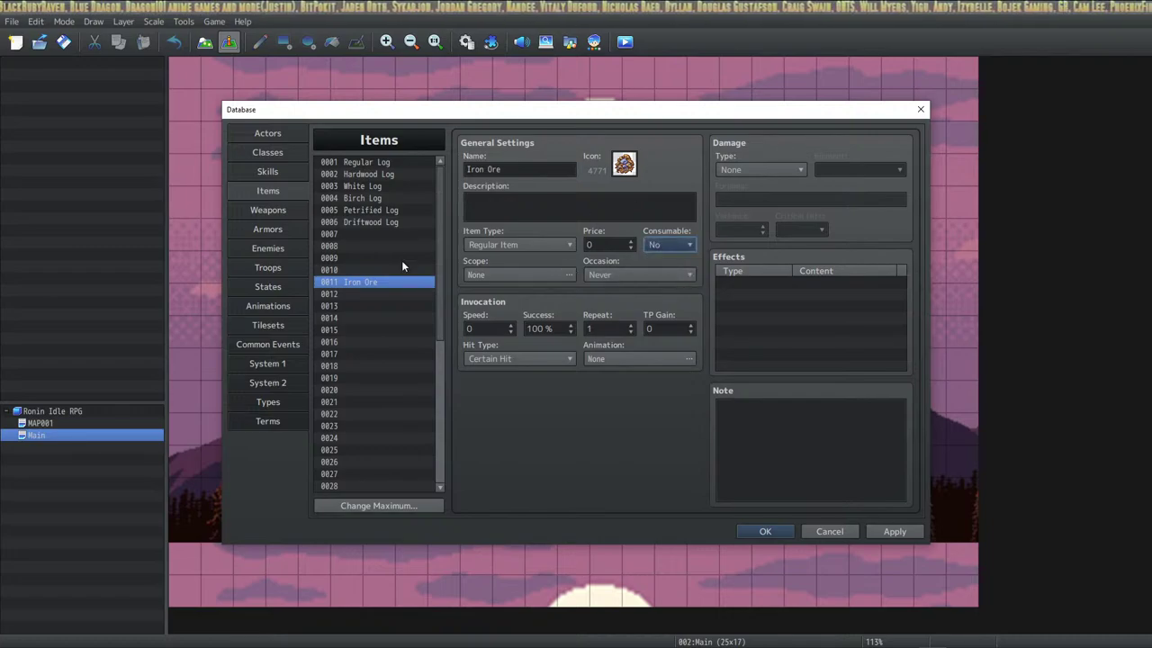
Compare the log items' prices and set the price of Iron Ore to 1.
left_click(378, 210)
left_click(378, 187)
left_click(385, 210)
left_click(390, 222)
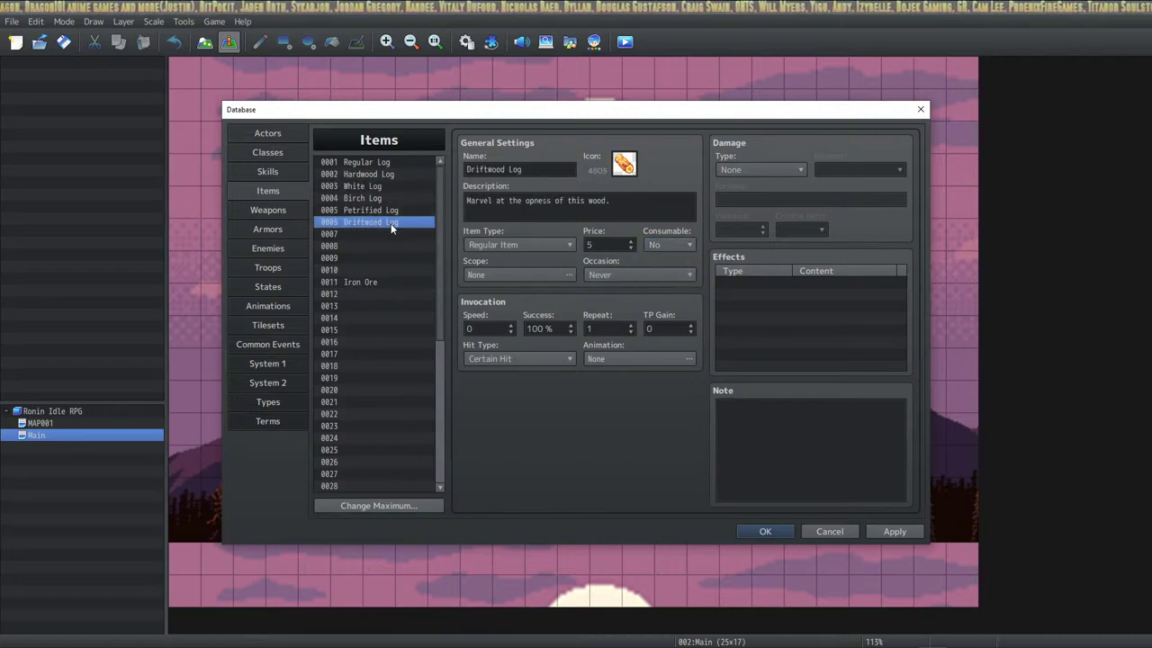
left_click(394, 281)
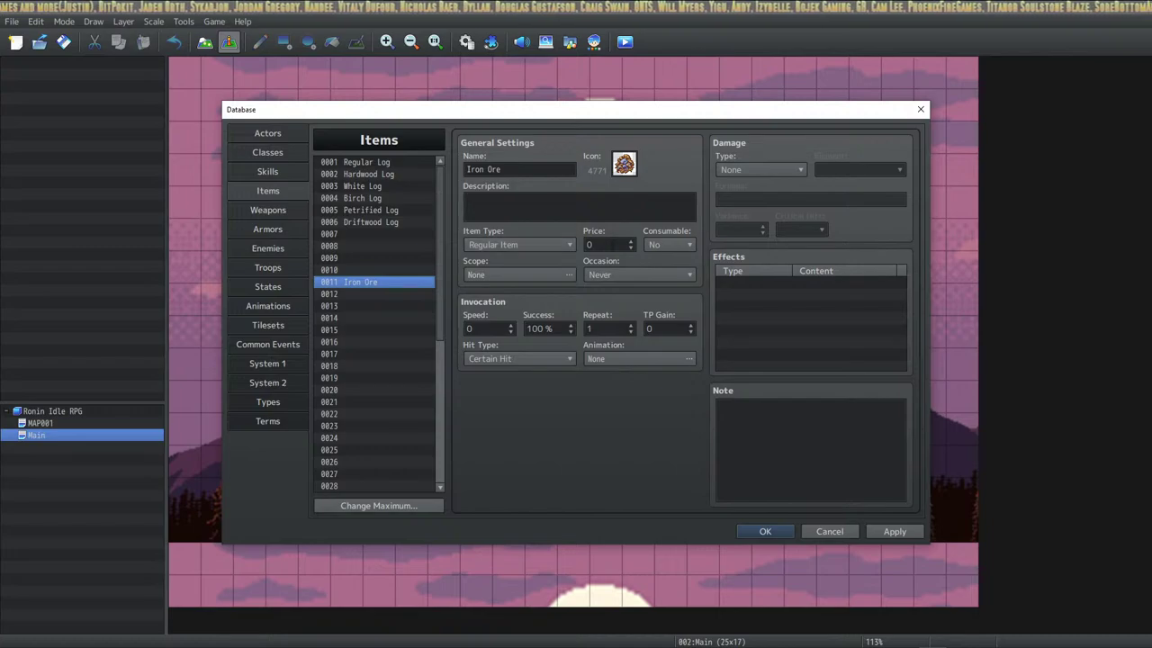
left_click(598, 244)
type("1")
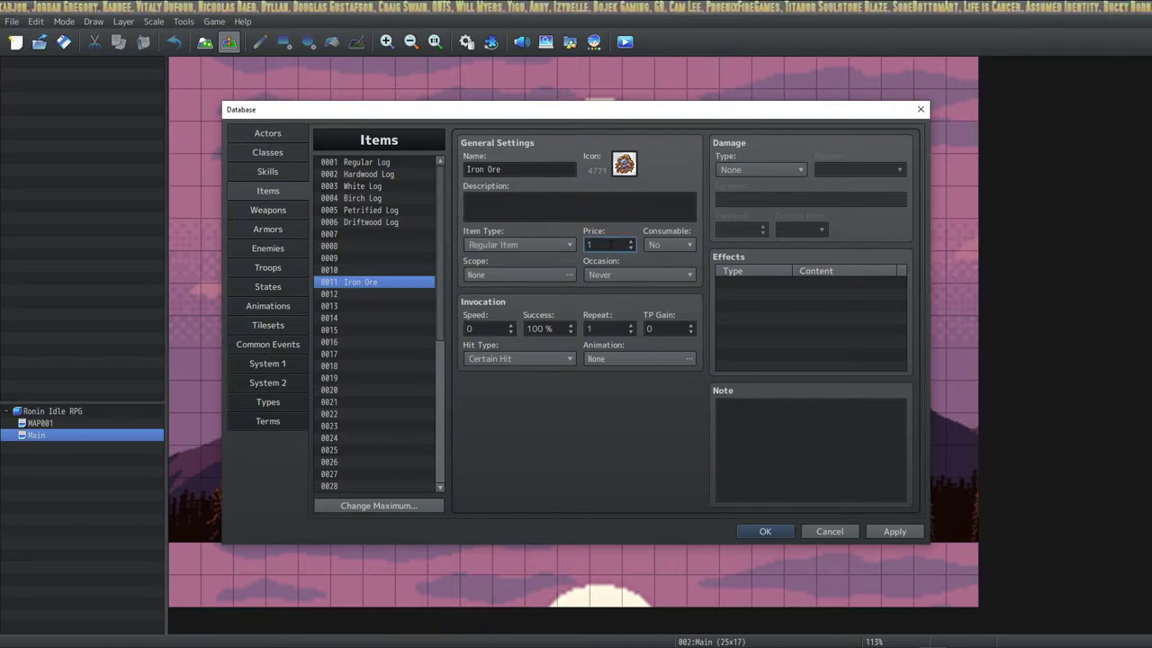
left_click(388, 218)
left_click(385, 282)
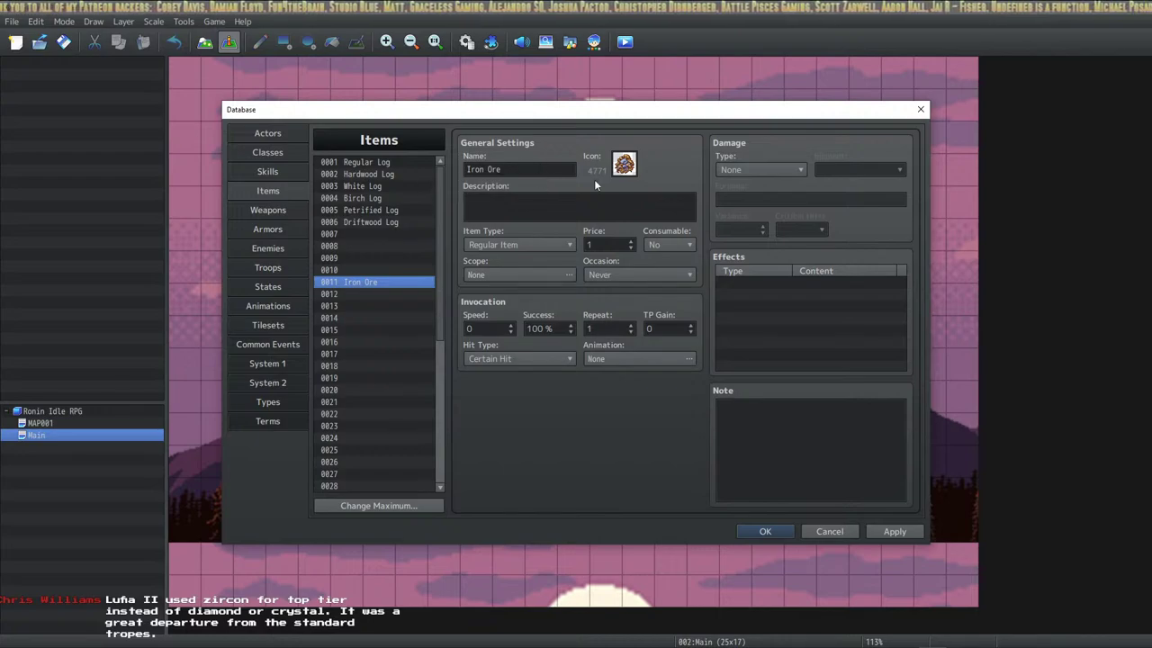
Check the Petrified Log entry for reference and copy the Iron Ore item into slot 0012.
left_click(587, 206)
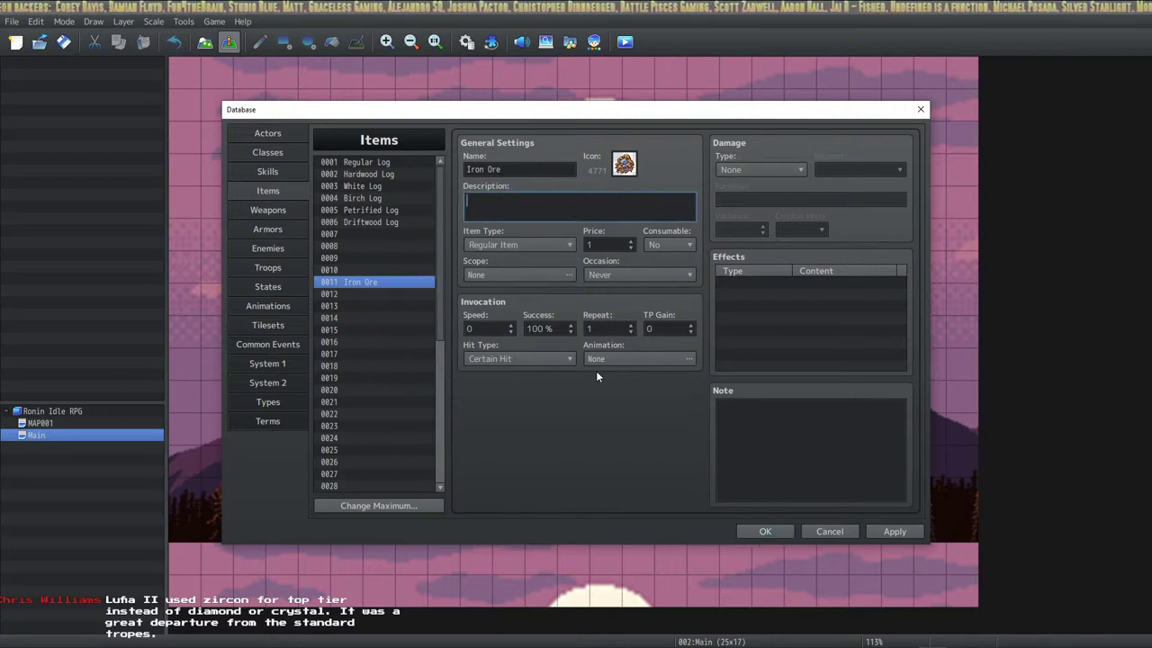
left_click(370, 209)
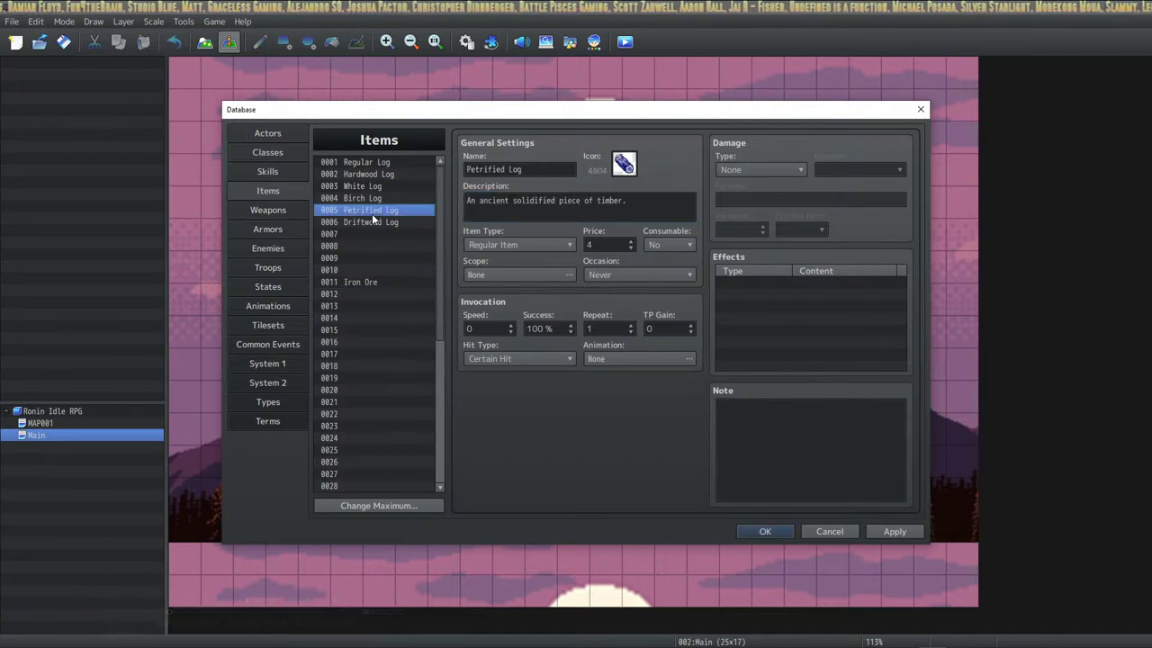
left_click(375, 283)
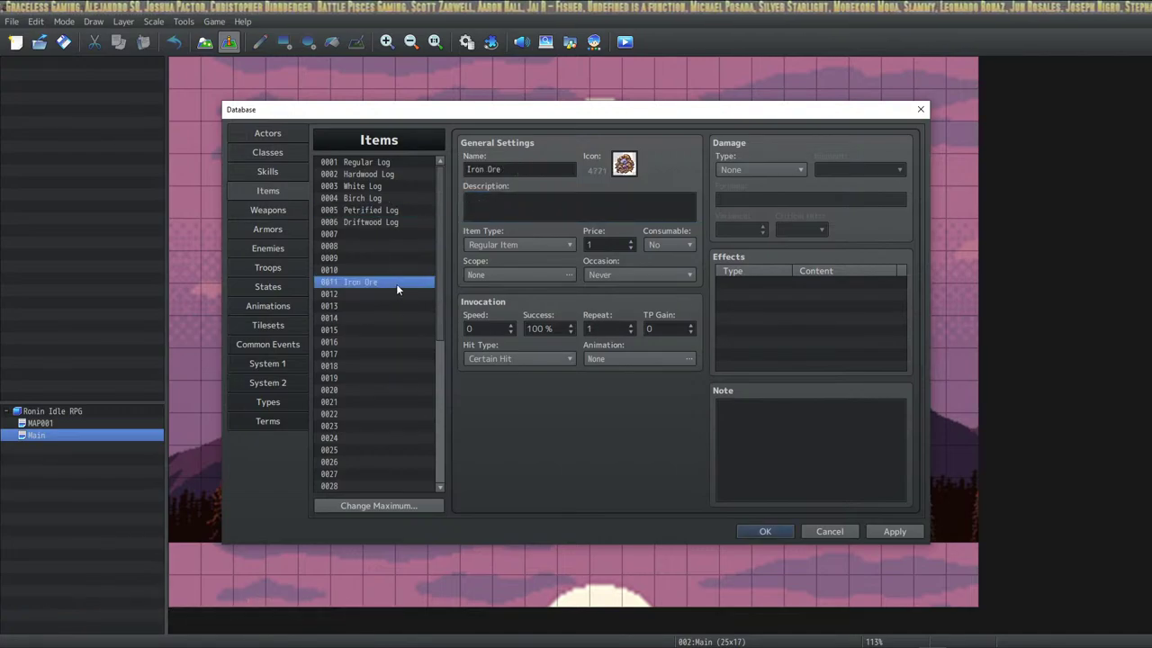
left_click(365, 294)
key("ctrl+v")
Assign icon 4774 to item 0012 and rename it Darksteel Ore.
left_click(625, 164)
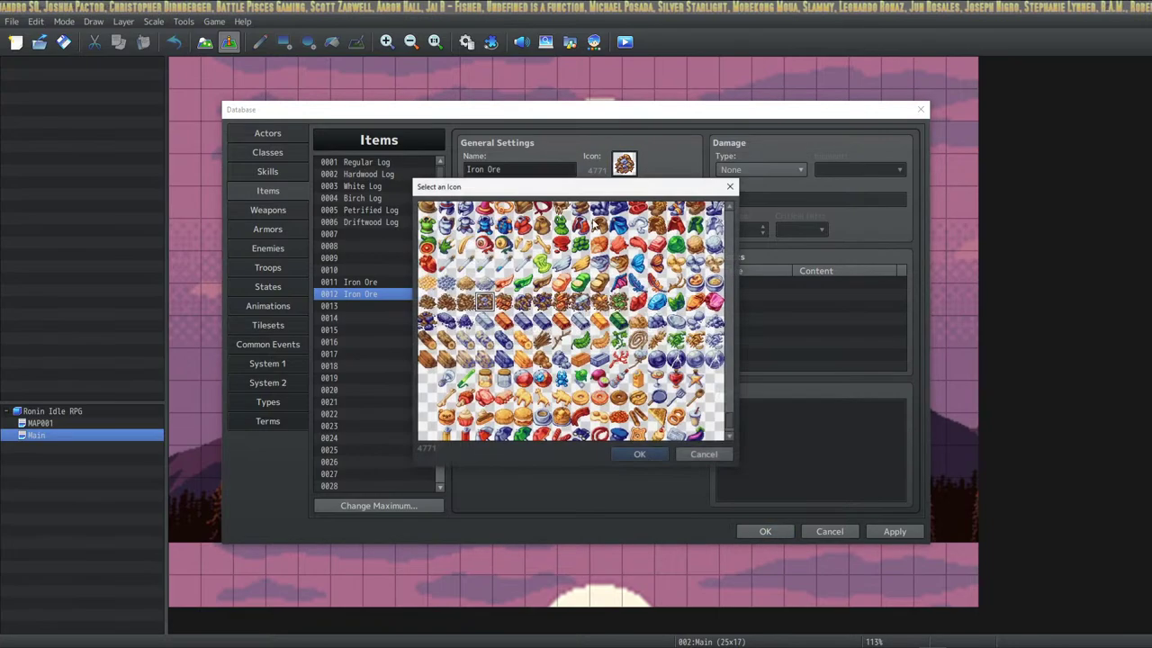
left_click(541, 302)
left_click(639, 454)
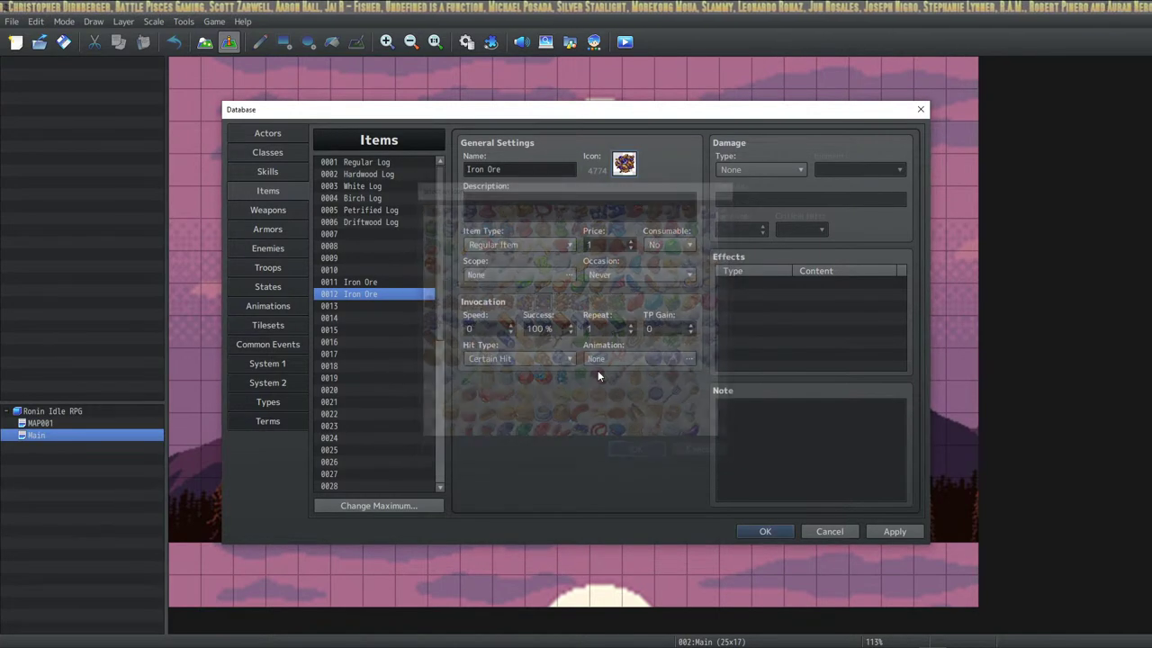
double_click(475, 169)
type("Darksteel")
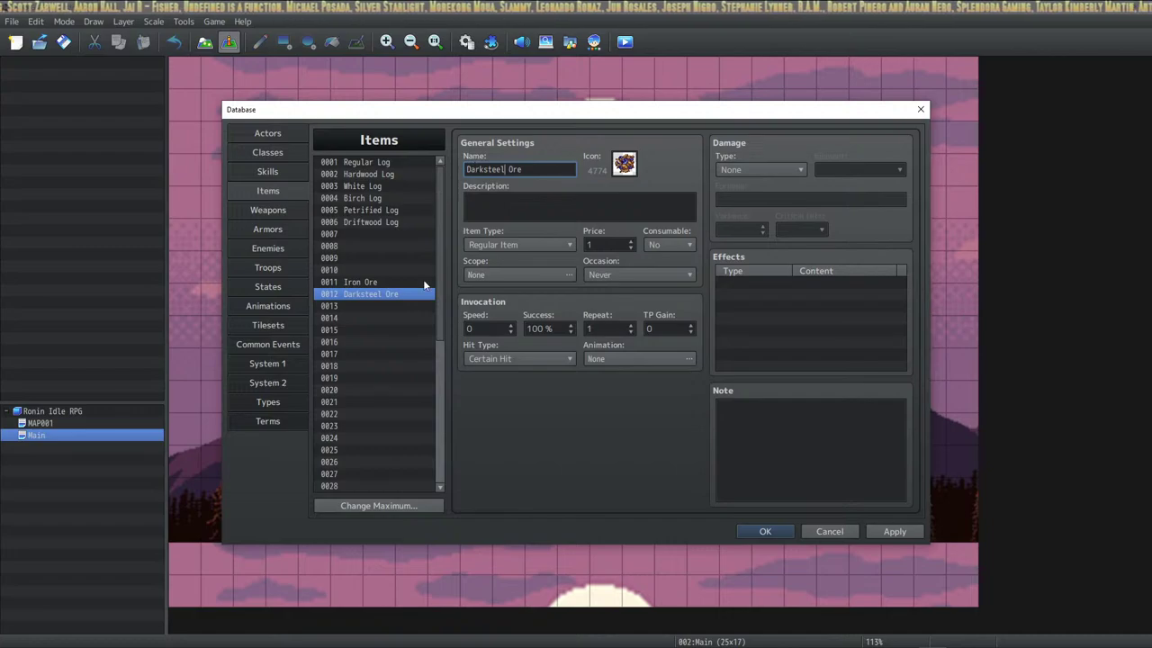
Copy the Darksteel Ore item into slot 0013 and assign icon 4775 to the copy.
left_click(400, 297)
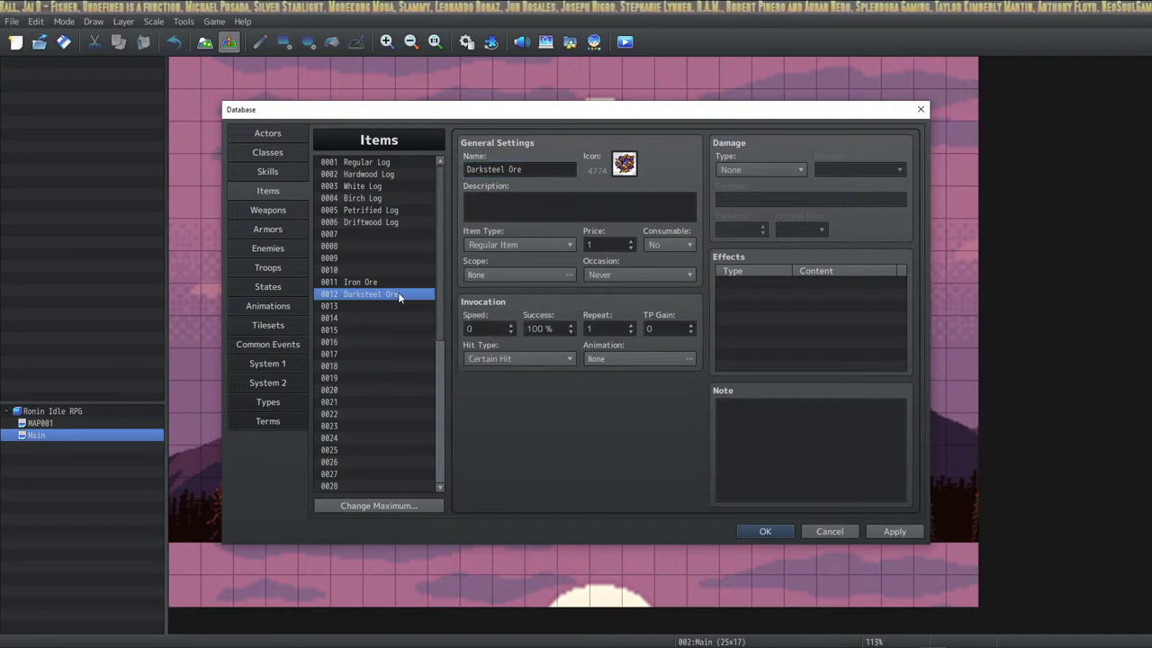
left_click(367, 306)
key("ctrl+v")
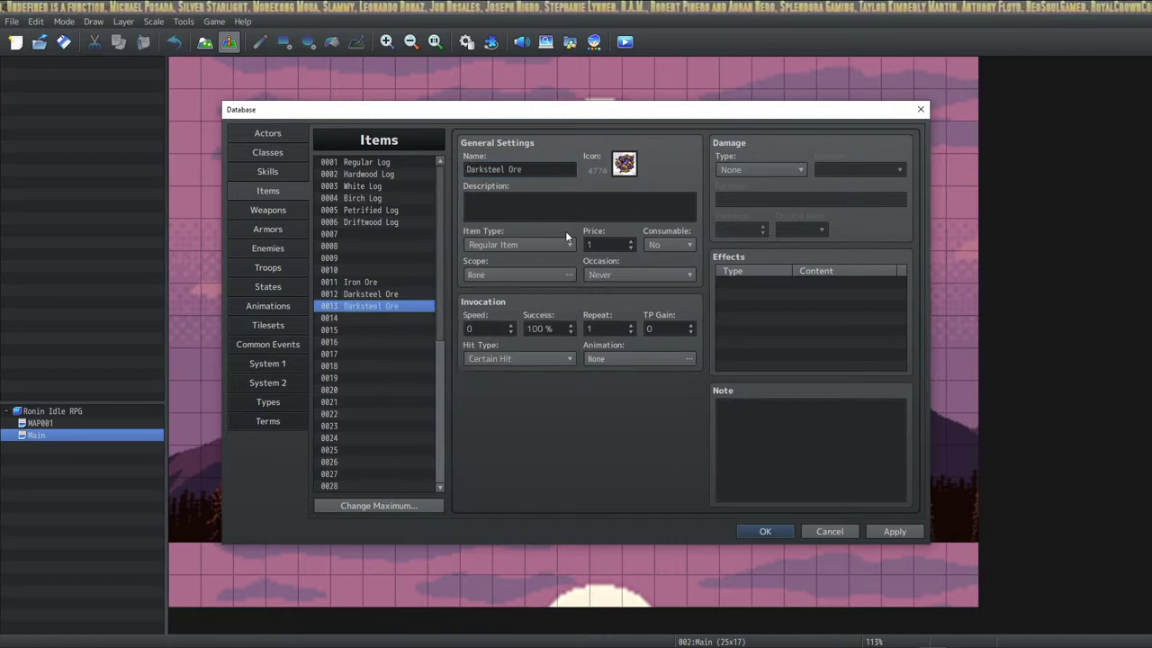
double_click(623, 164)
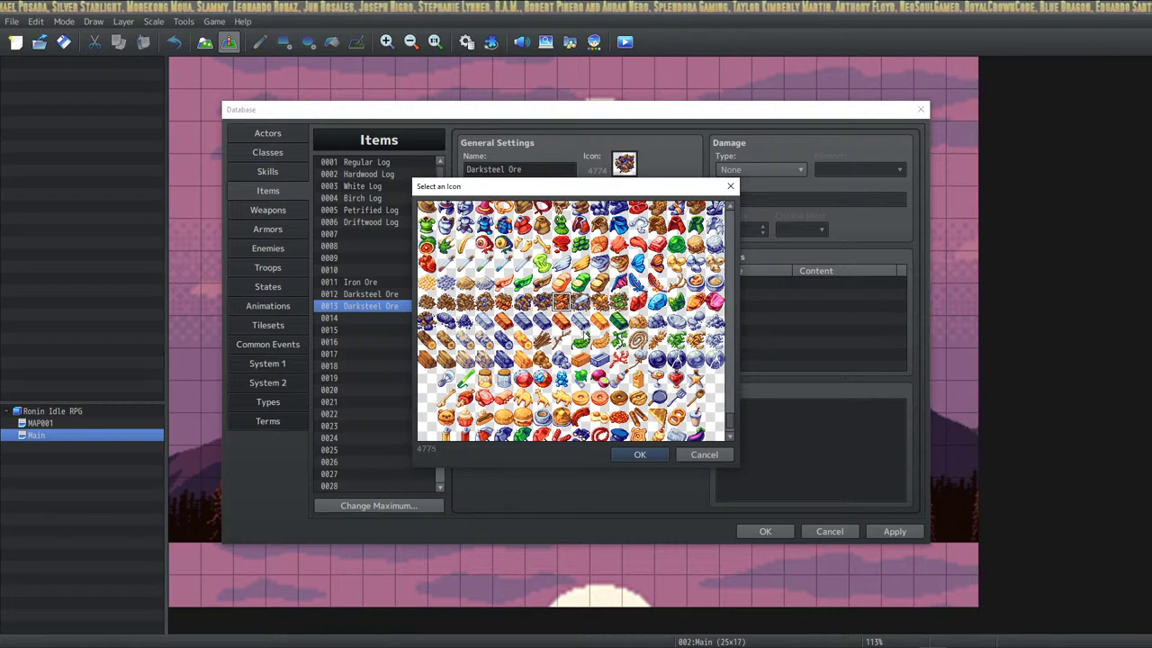
left_click(637, 455)
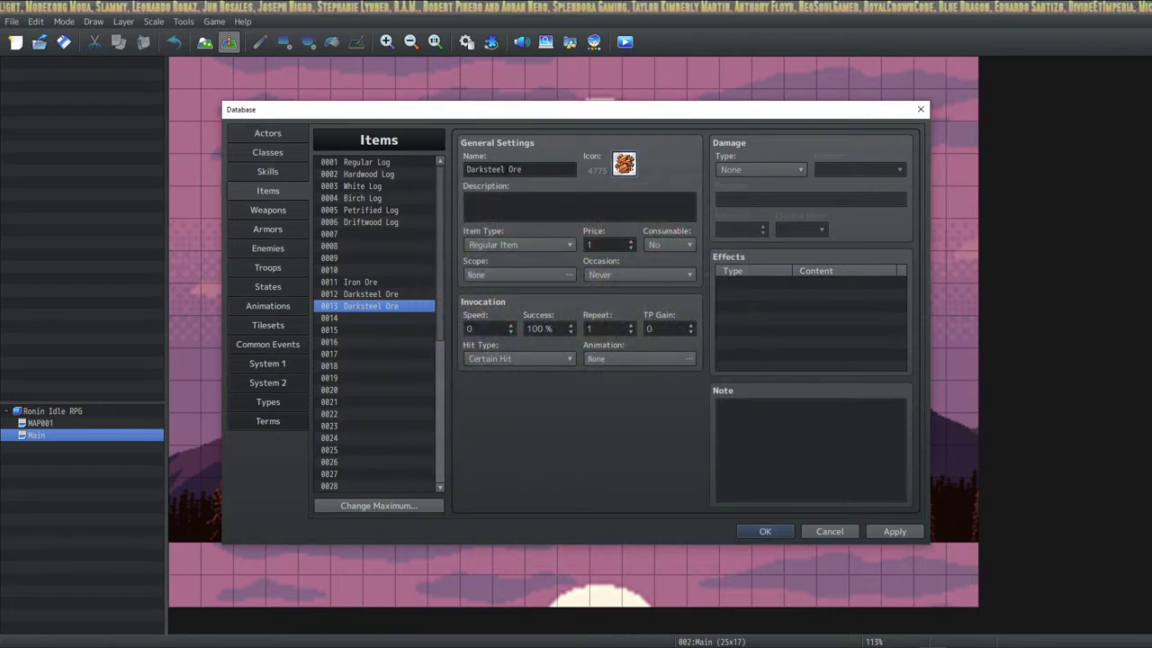
double_click(623, 165)
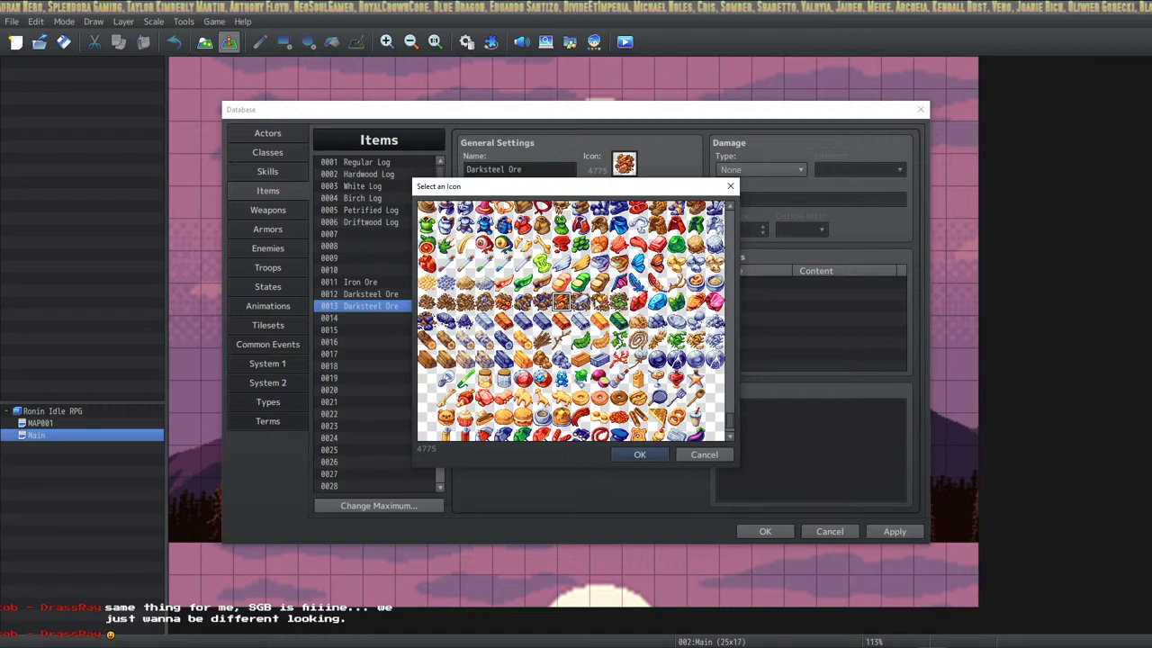
left_click(640, 454)
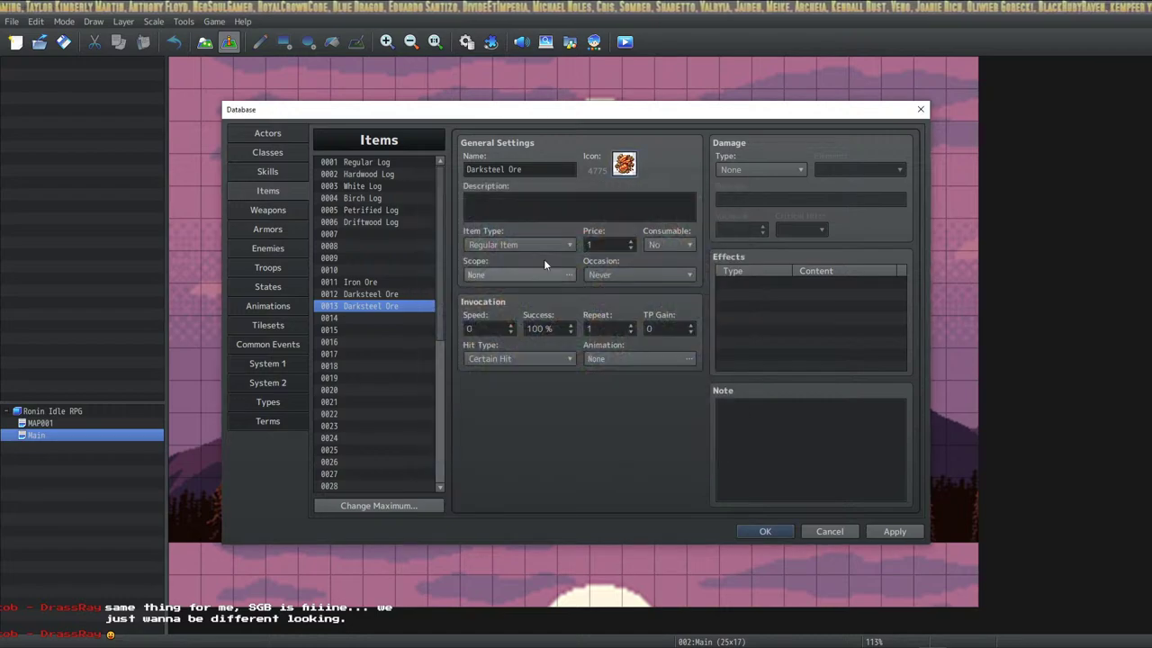
Switch to the Fantasy Name Generators site in the browser and open its material name generator for ore name ideas.
left_click_drag(494, 163, 465, 169)
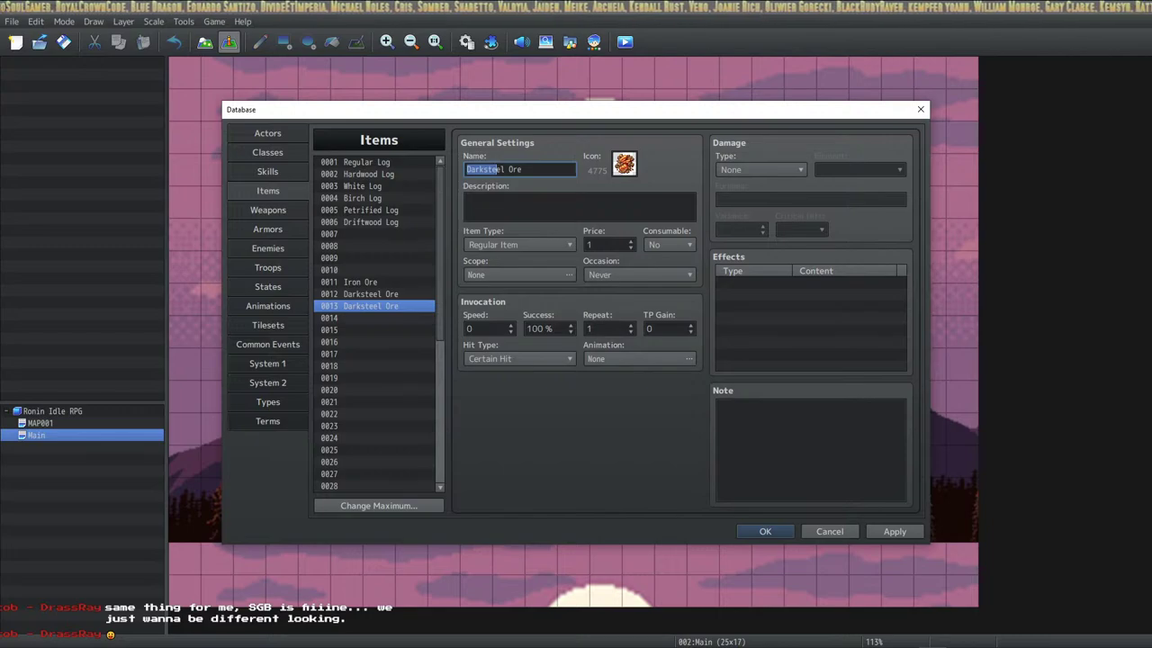
key("alt+Tab")
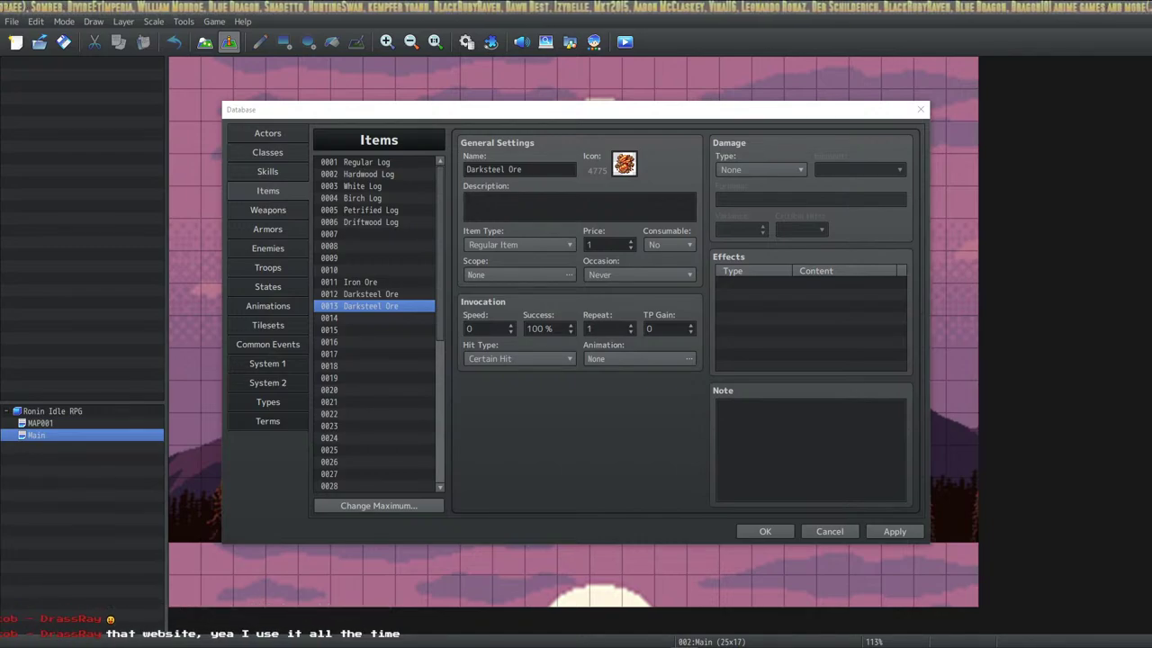
key("alt+Tab")
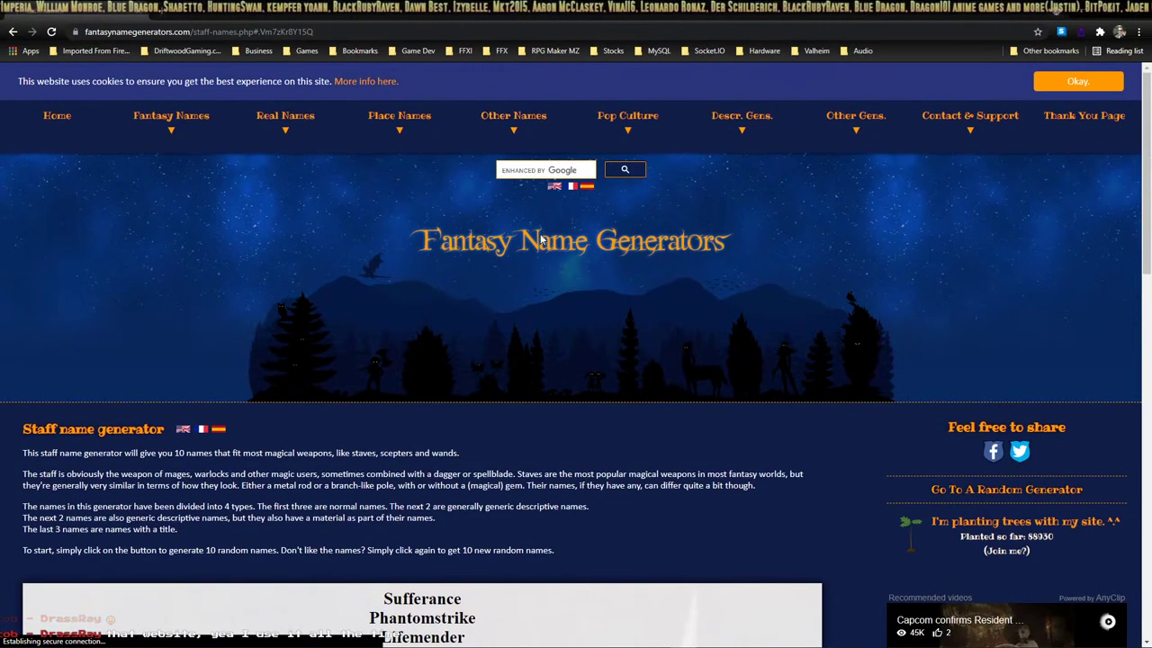
left_click(515, 117)
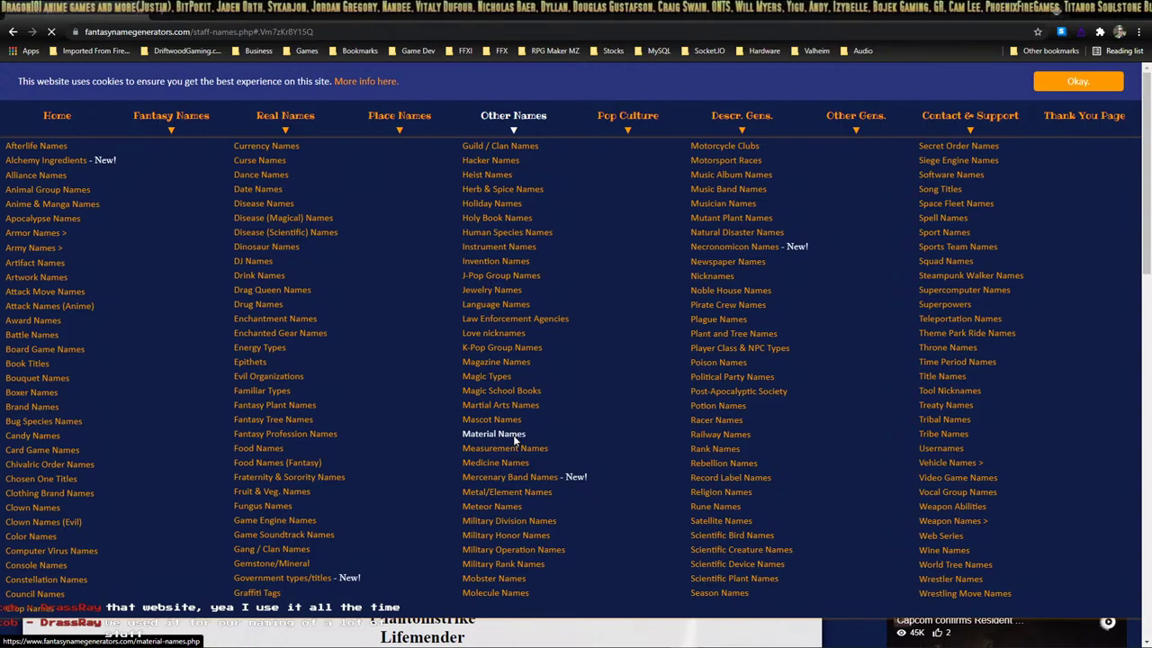
left_click(514, 439)
Accept the cookie notice, read through the generated material names, and return to item 0013 in the RPG Maker MZ database.
mouse_move(532, 158)
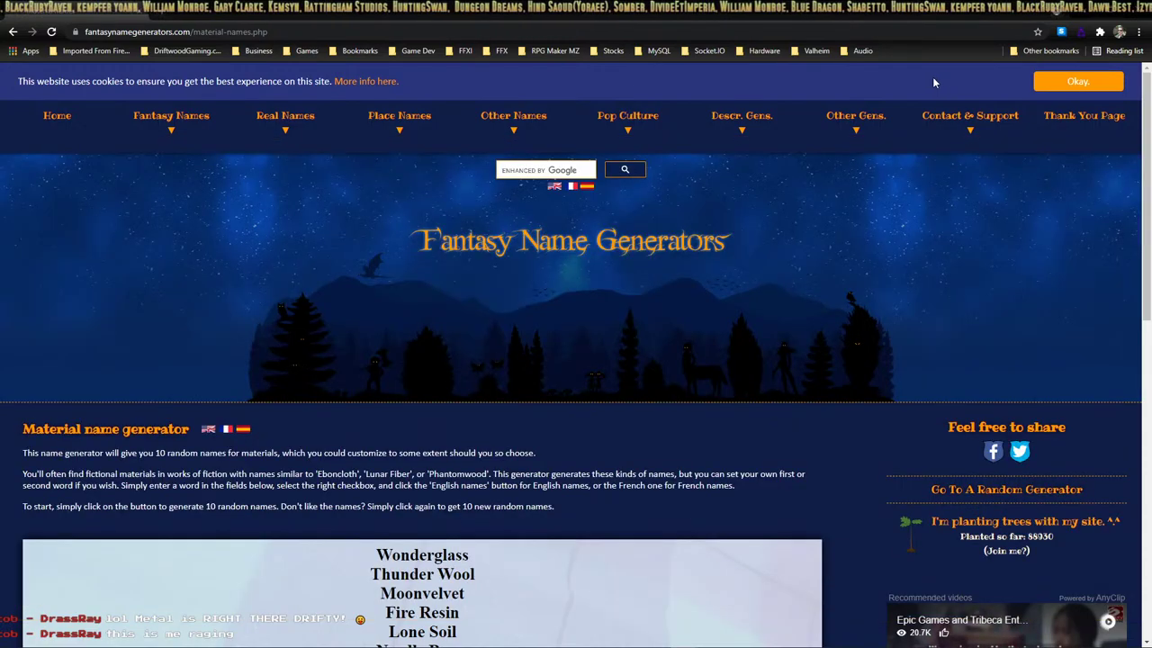
left_click(1077, 81)
scroll(449, 387, "down", 2)
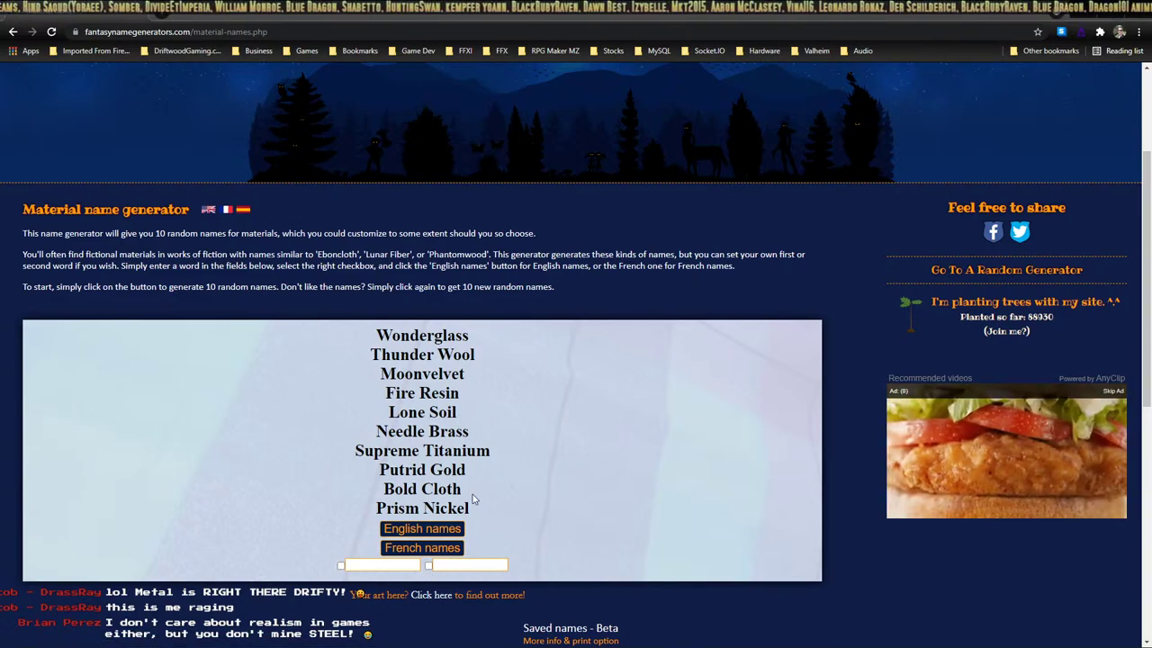
key("alt+Tab")
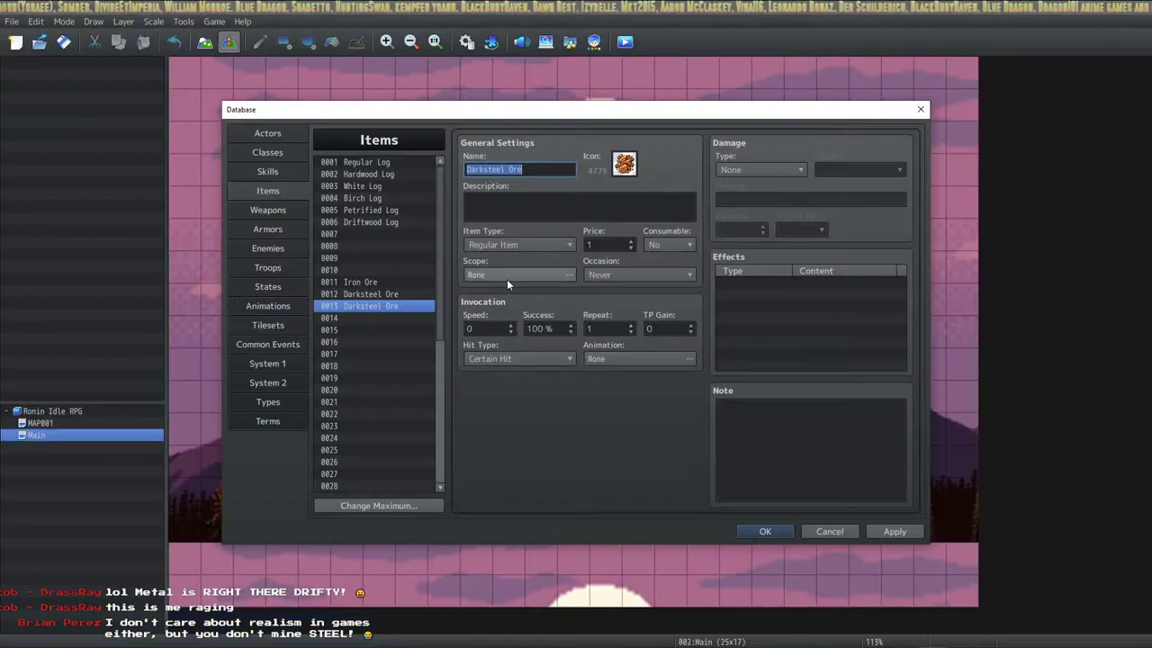
Switch to the material name generator in the browser, generate a new batch of English names, and examine them for ore name ideas.
left_click(625, 163)
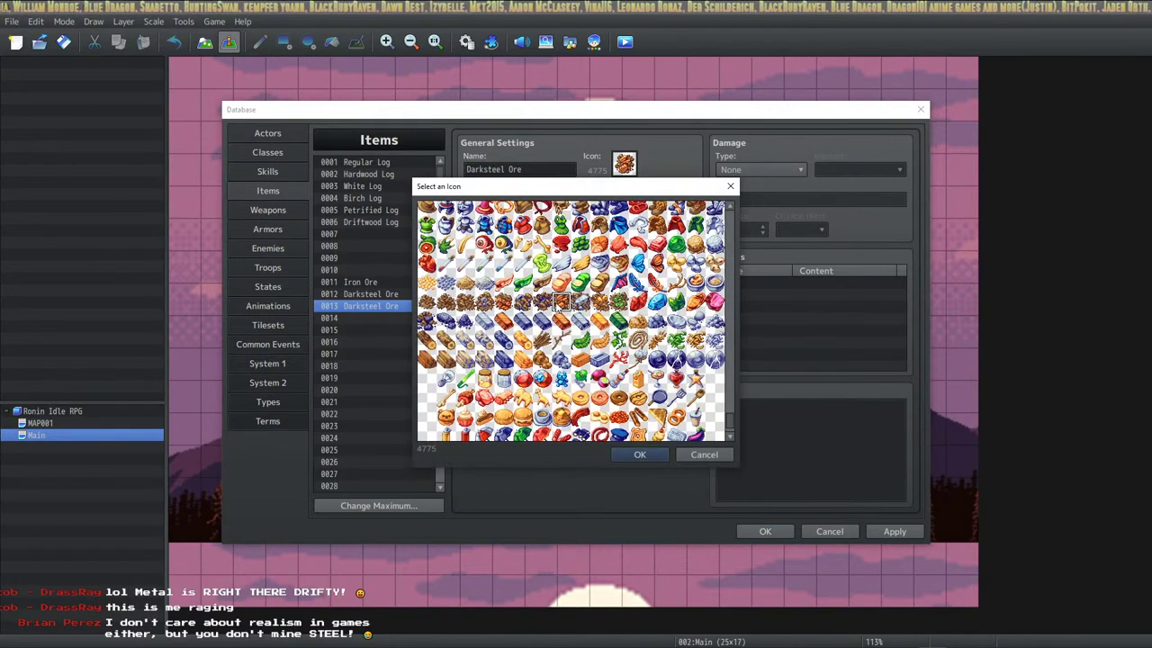
key("Escape")
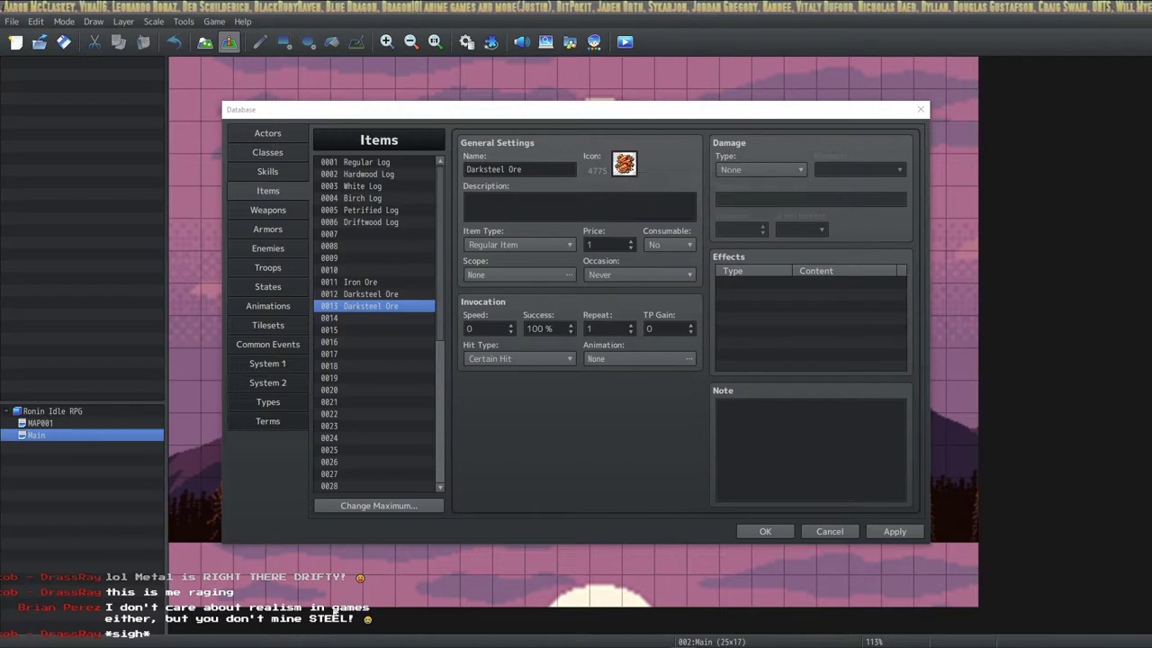
key("alt+Tab")
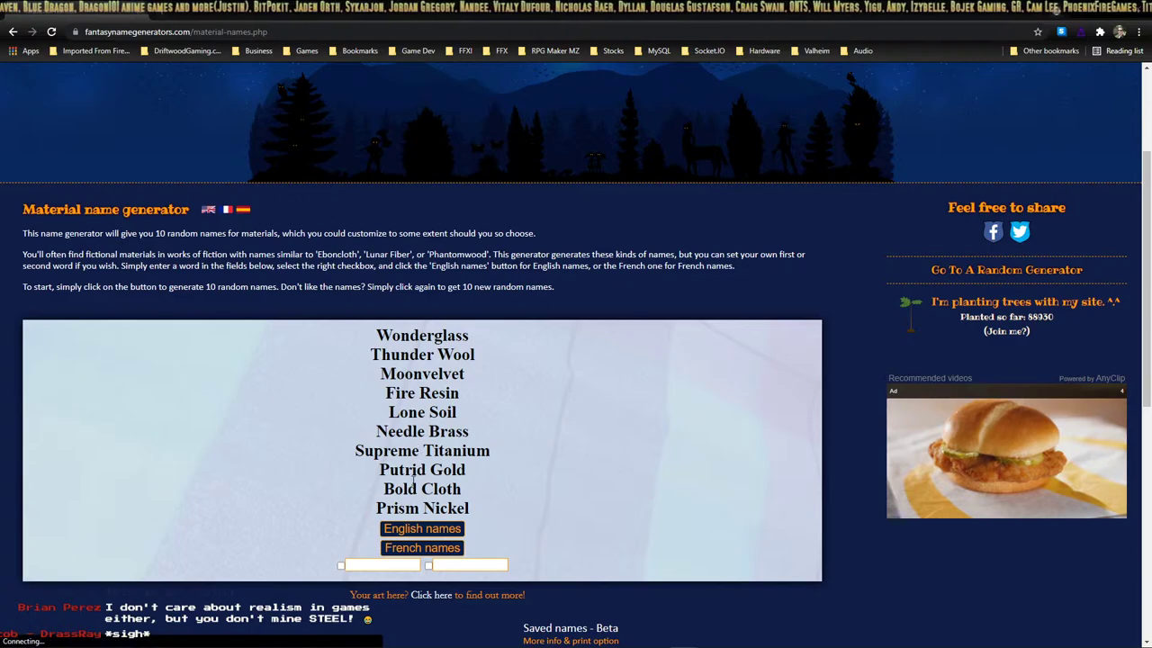
left_click(448, 531)
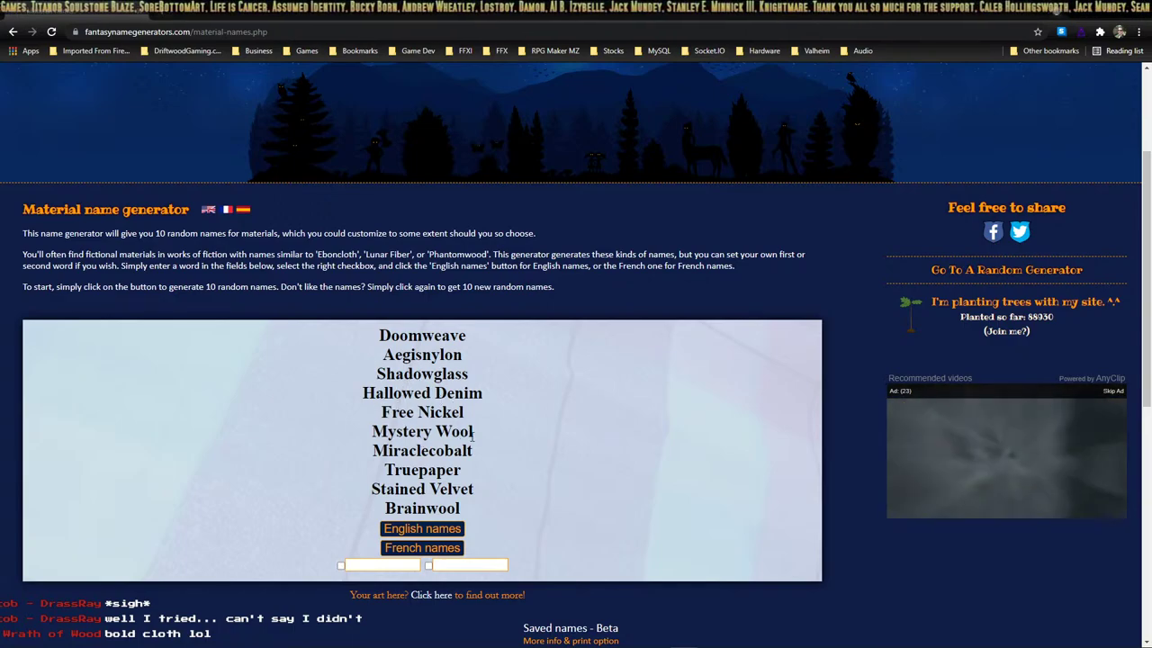
left_click_drag(430, 429, 472, 433)
left_click_drag(422, 335, 470, 339)
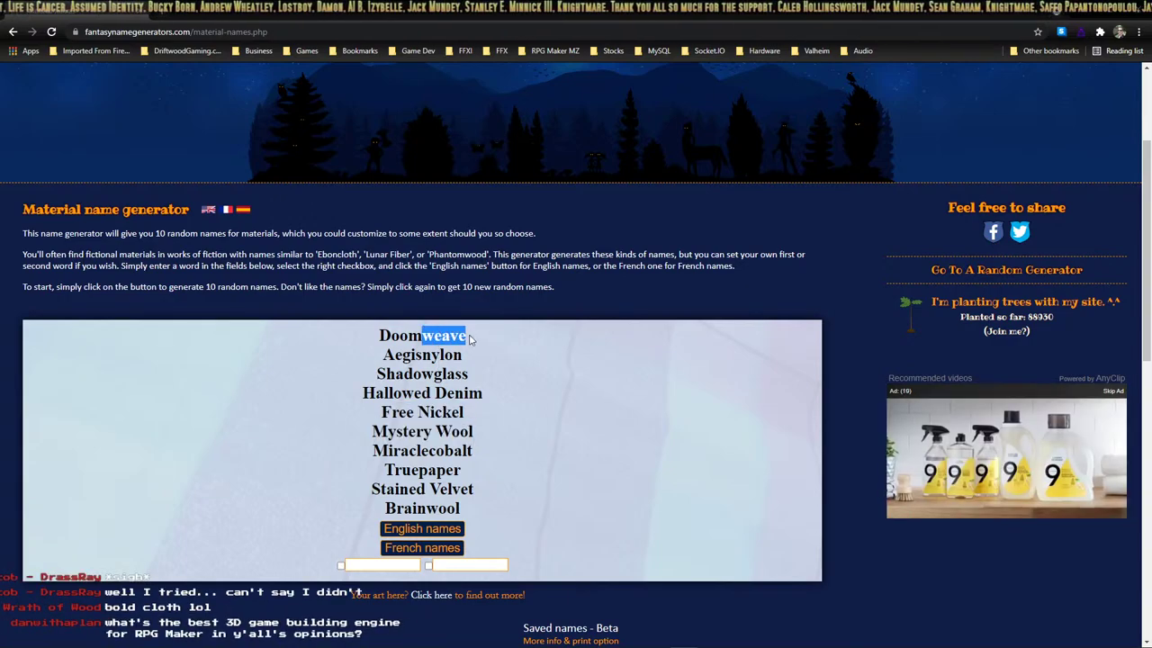
double_click(442, 469)
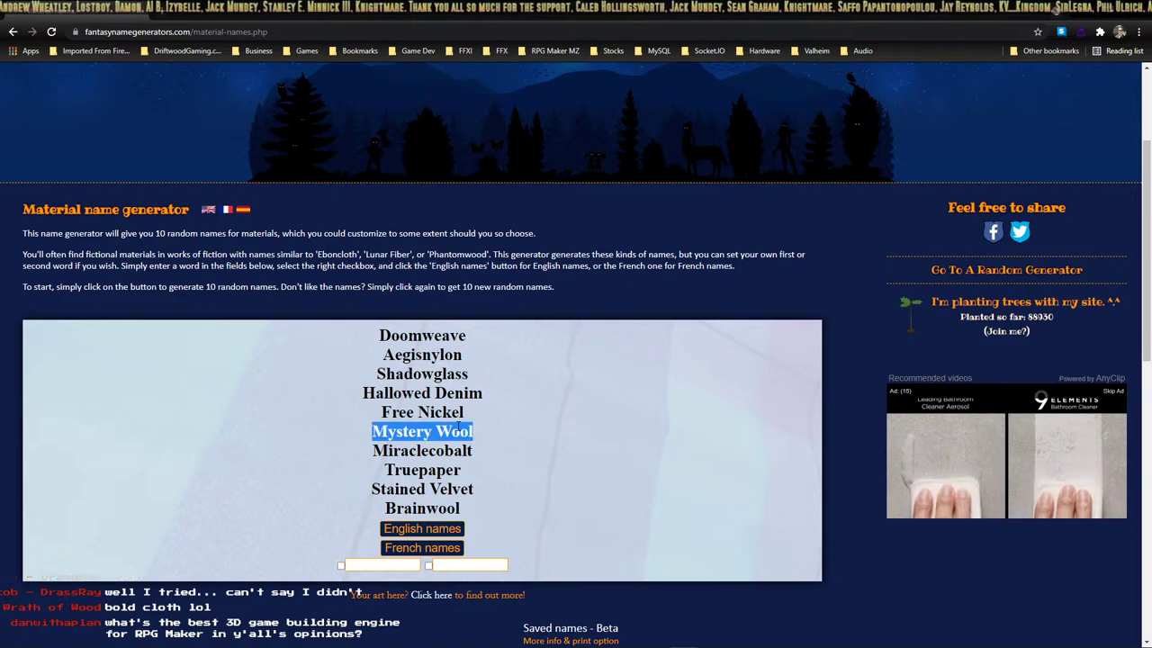
left_click_drag(372, 431, 473, 432)
left_click_drag(419, 470, 428, 470)
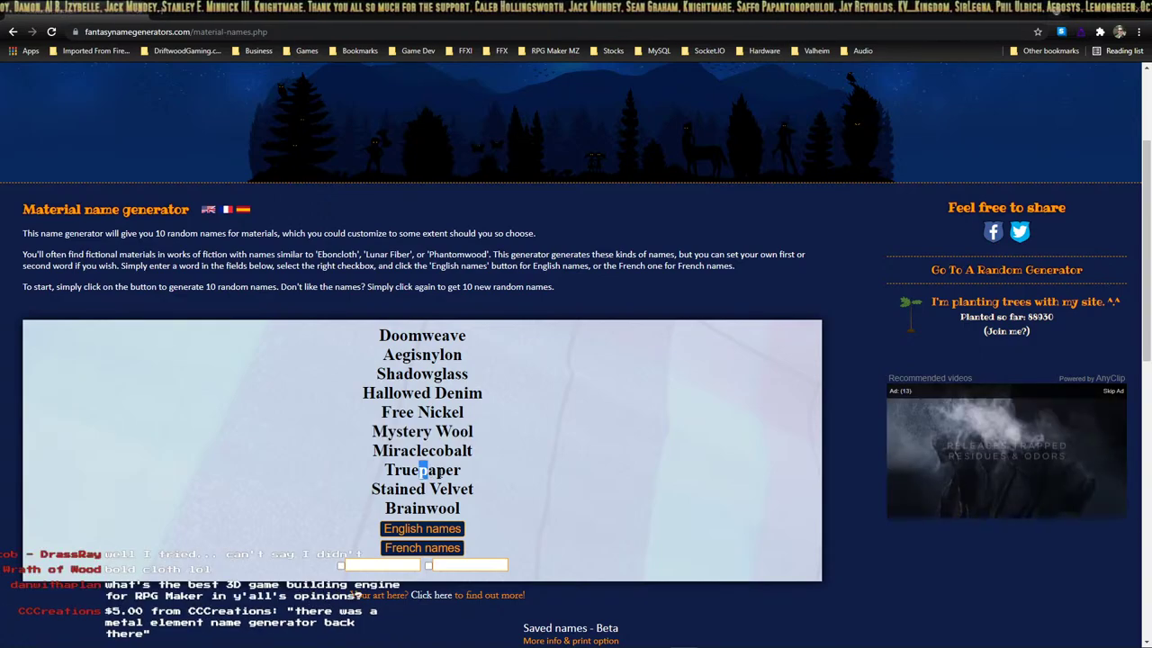
double_click(423, 470)
double_click(450, 452)
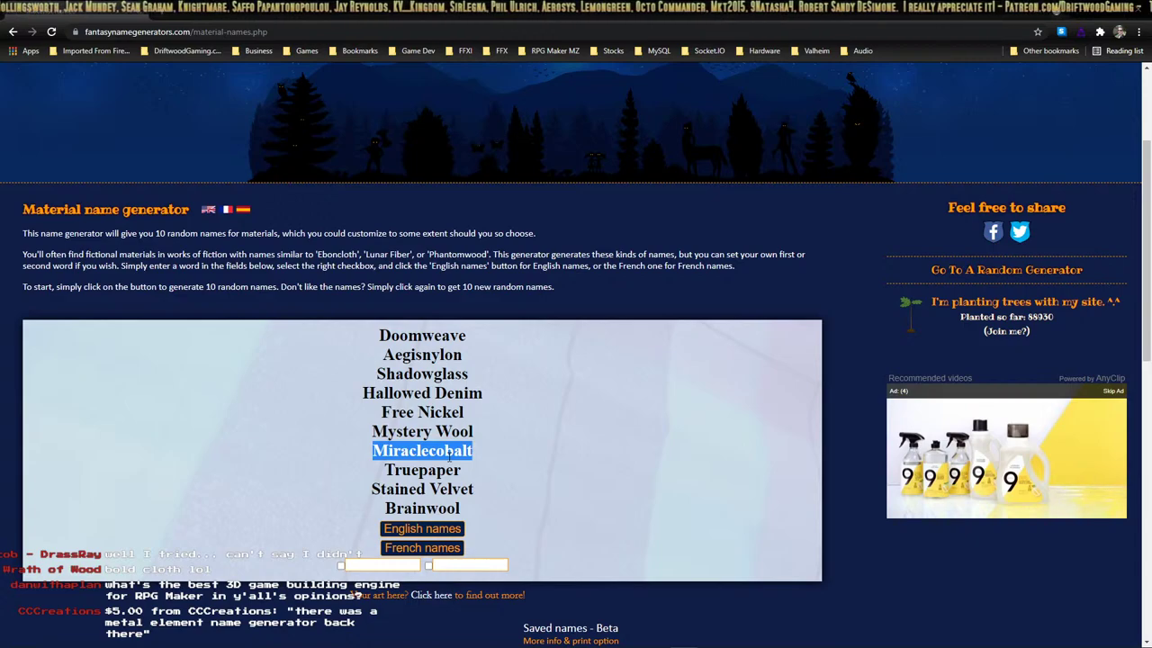
Look through the site's generator categories and open the Metal/Element Names generator.
scroll(567, 157, "up", 2)
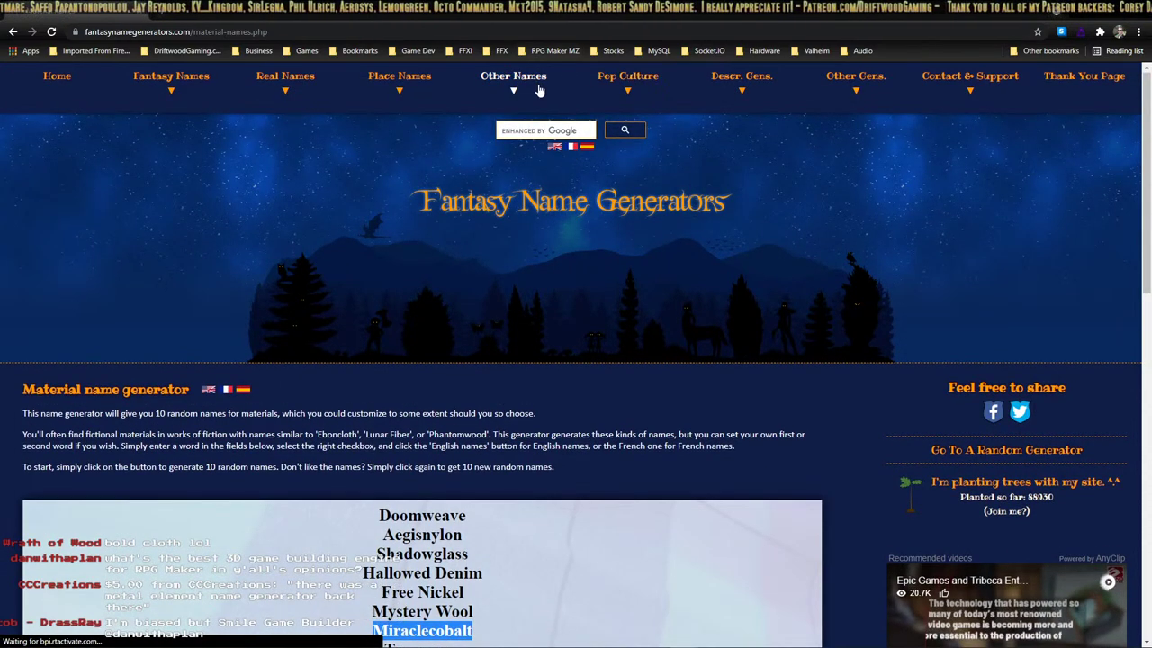
mouse_move(513, 79)
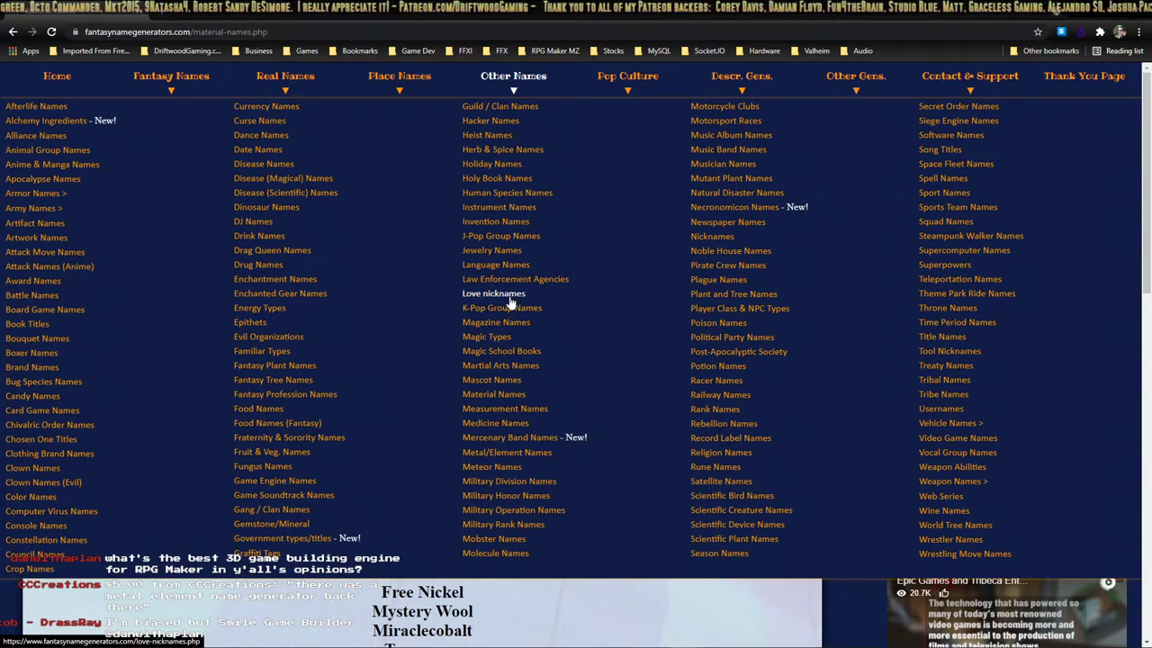
mouse_move(182, 89)
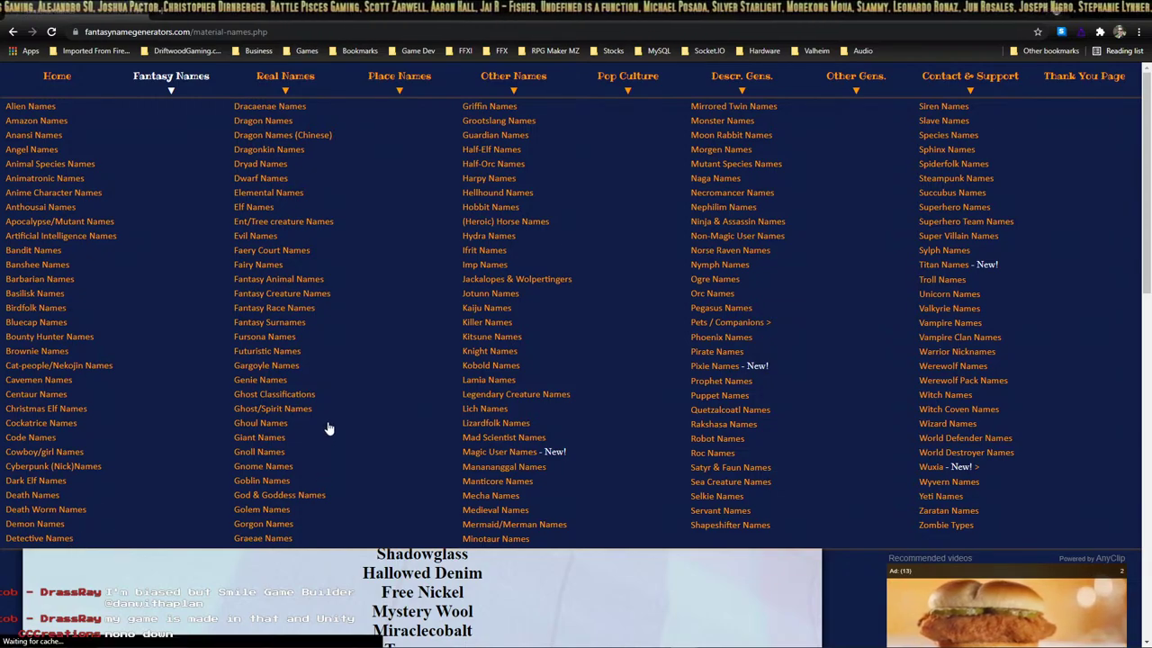
scroll(547, 378, "down", 2)
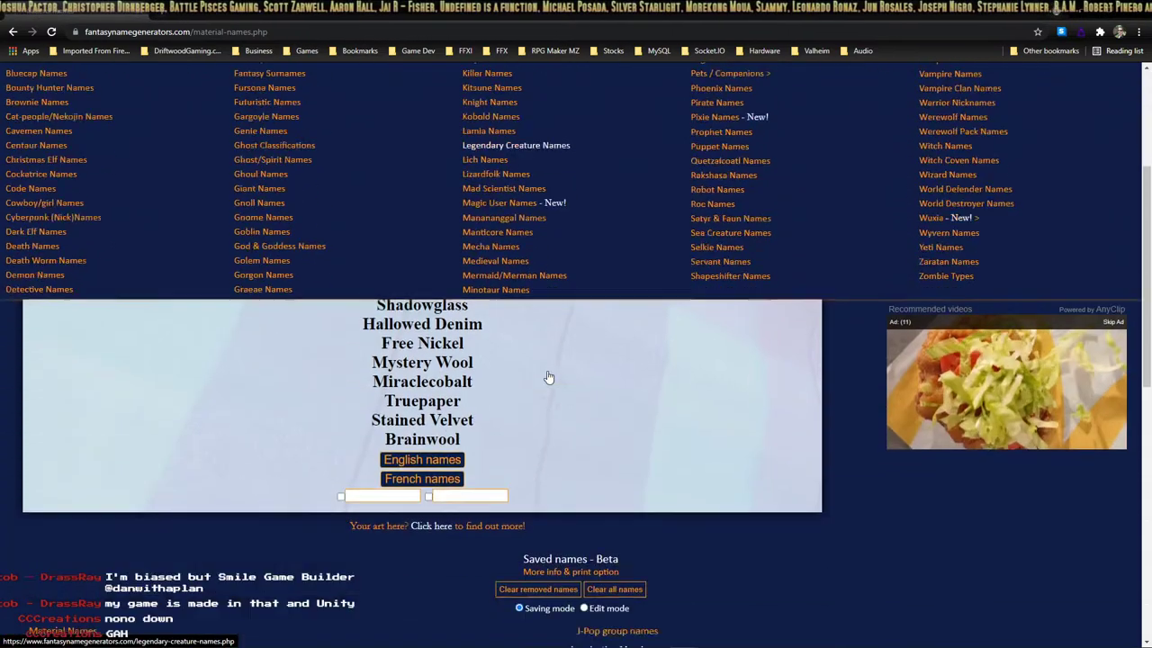
scroll(548, 377, "up", 2)
scroll(548, 377, "down", 5)
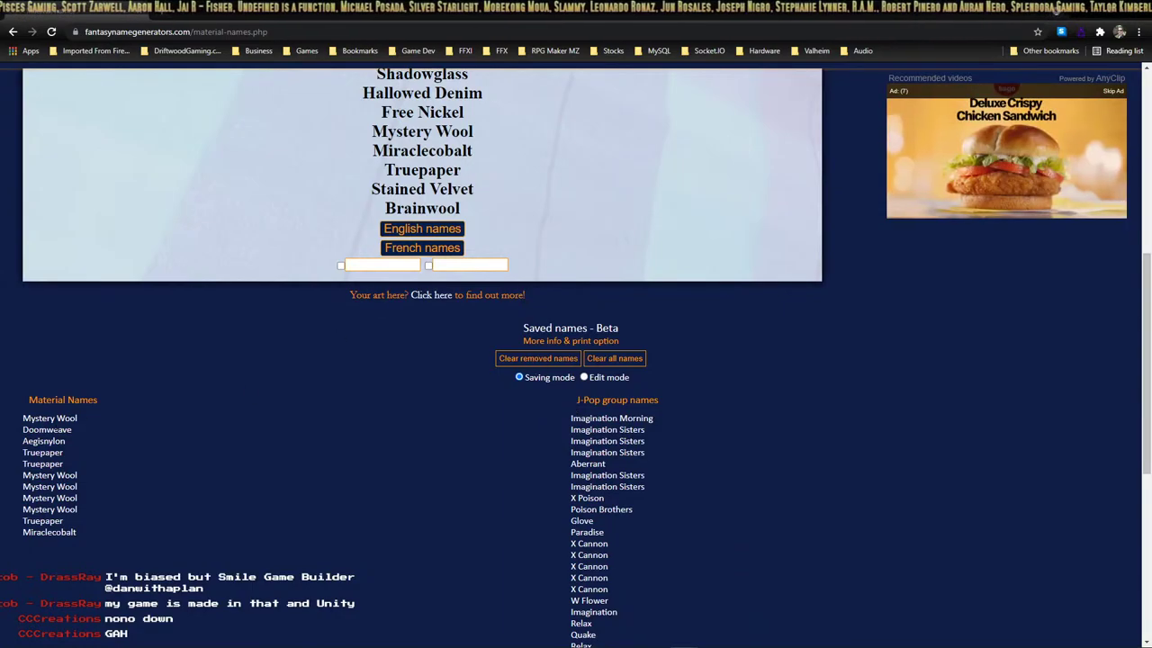
scroll(644, 426, "down", 4)
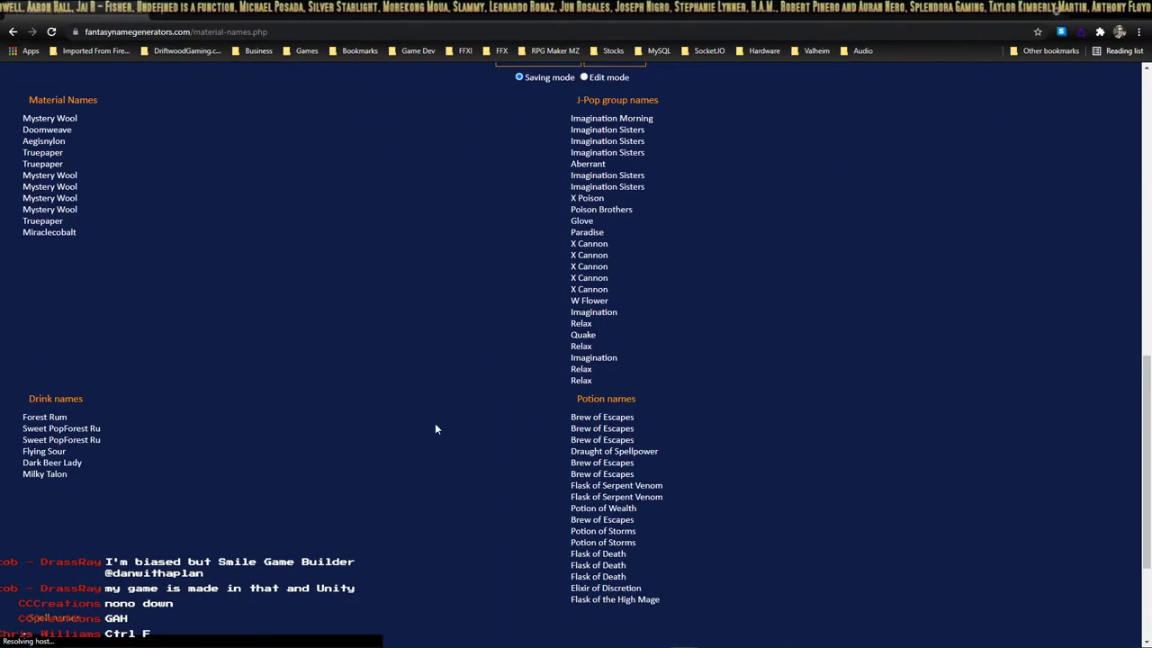
scroll(227, 376, "down", 1)
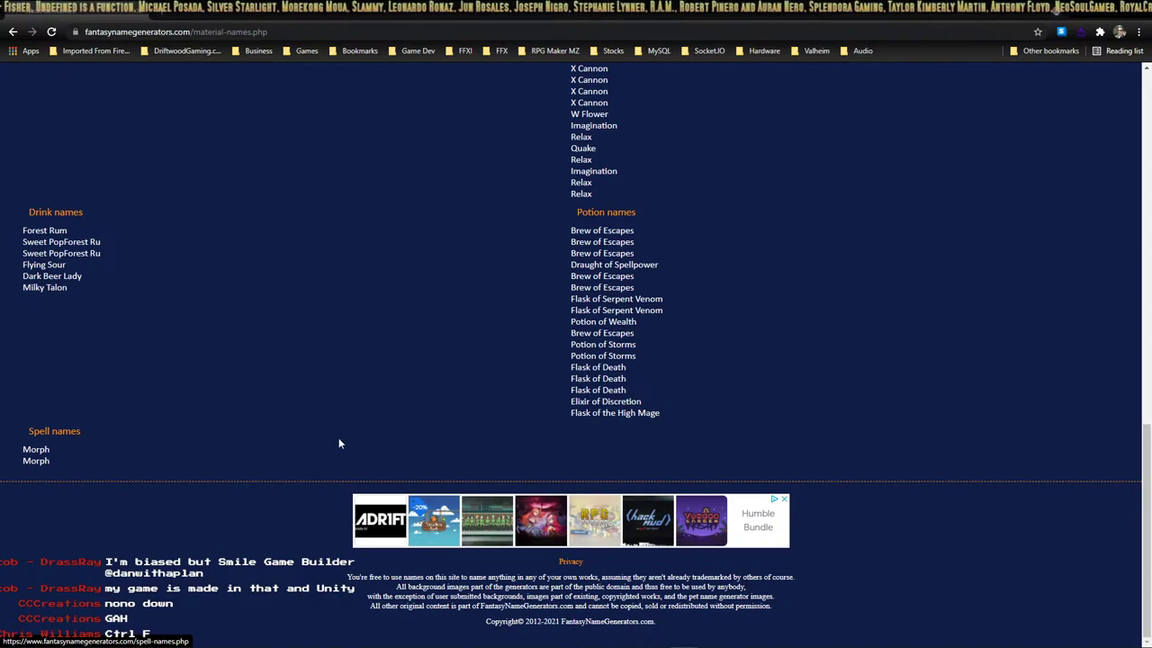
scroll(342, 441, "up", 15)
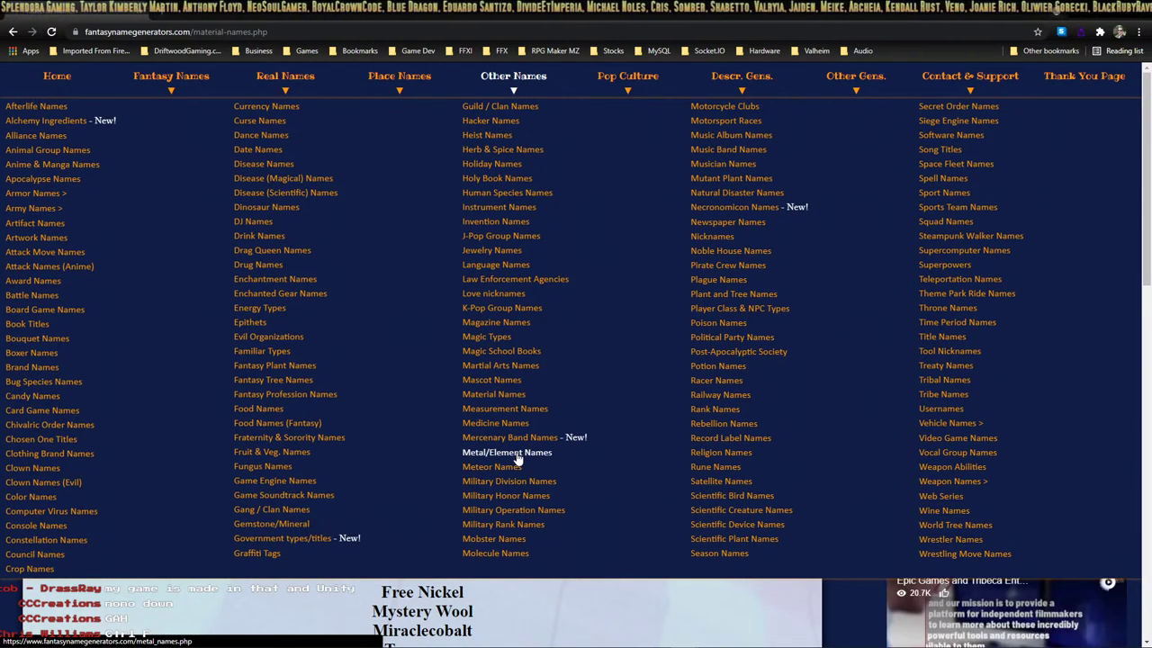
left_click(517, 457)
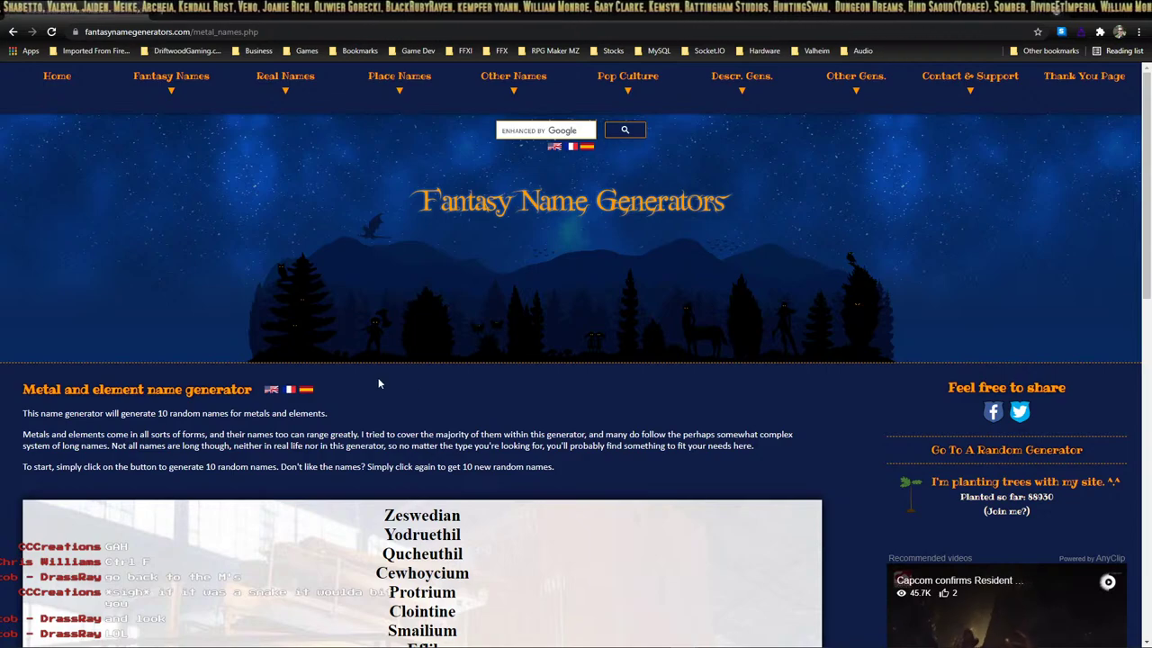
Generate several batches of element names and examine each batch for a suitable ore name, such as Trionese.
scroll(387, 369, "down", 3)
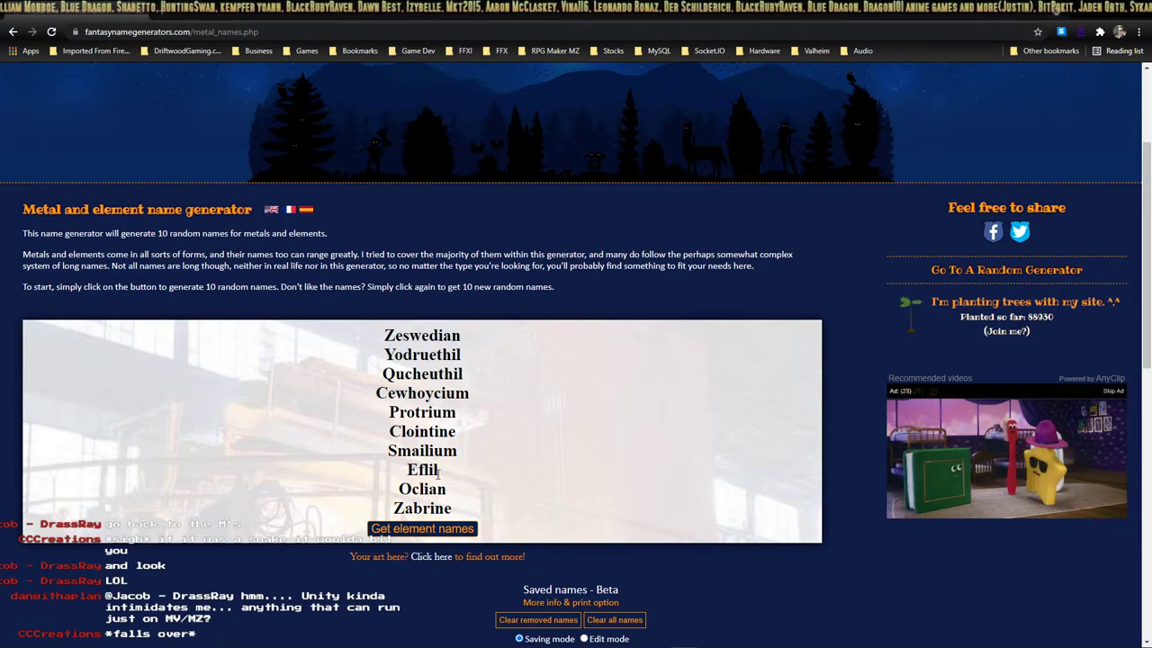
left_click(439, 531)
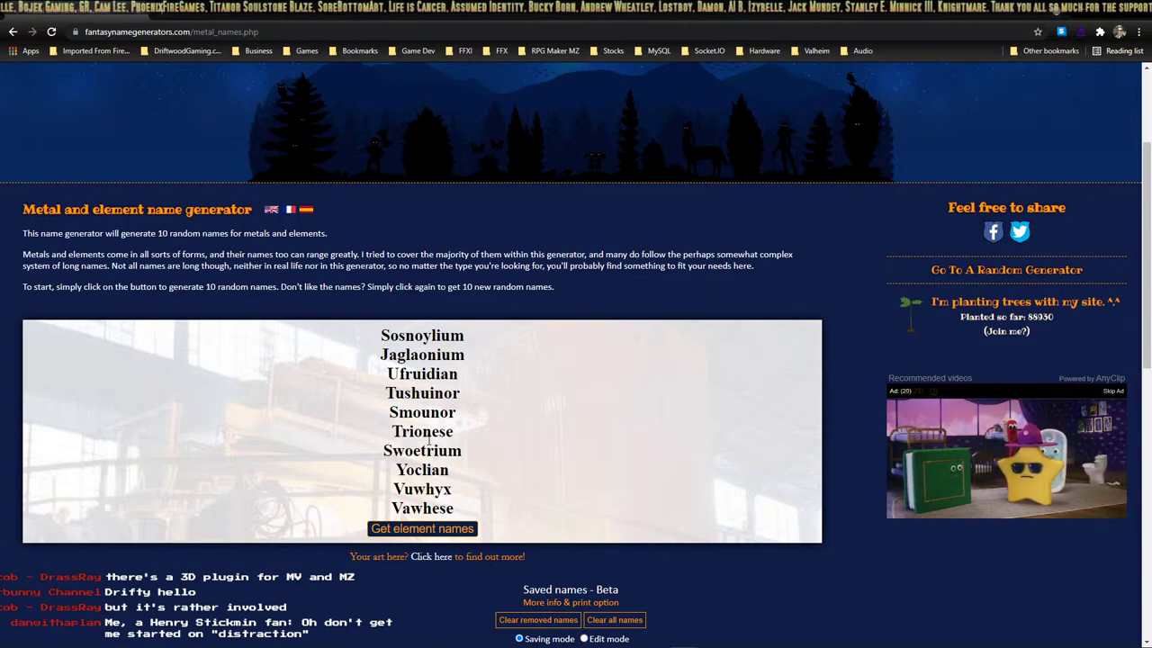
left_click_drag(392, 432, 469, 443)
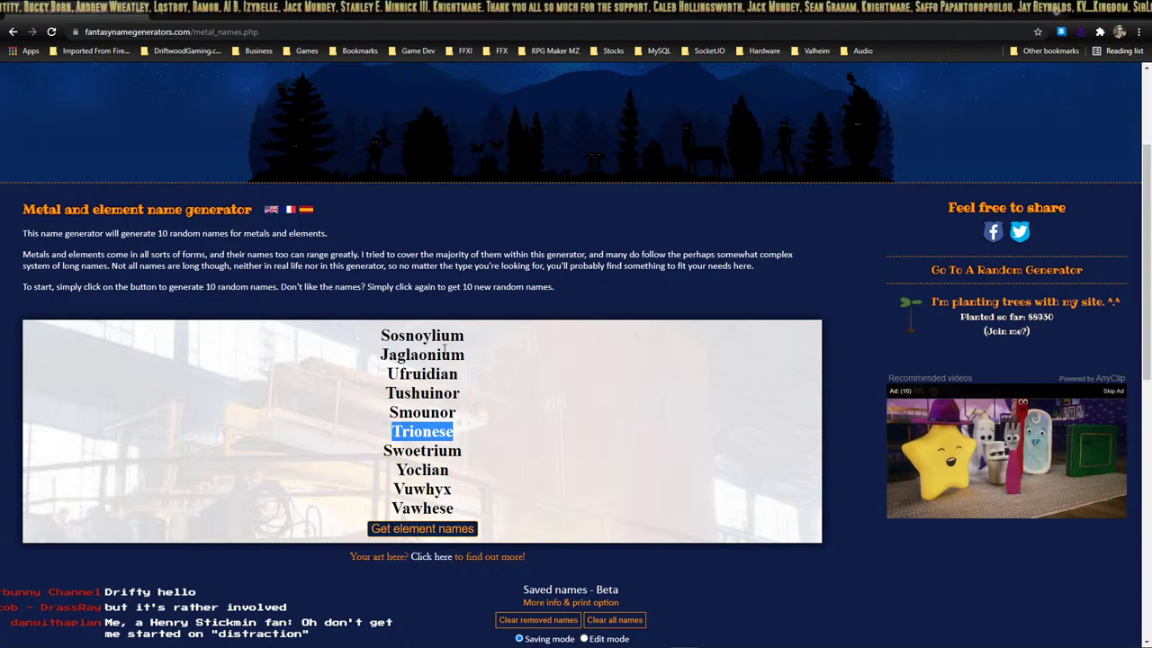
left_click(440, 528)
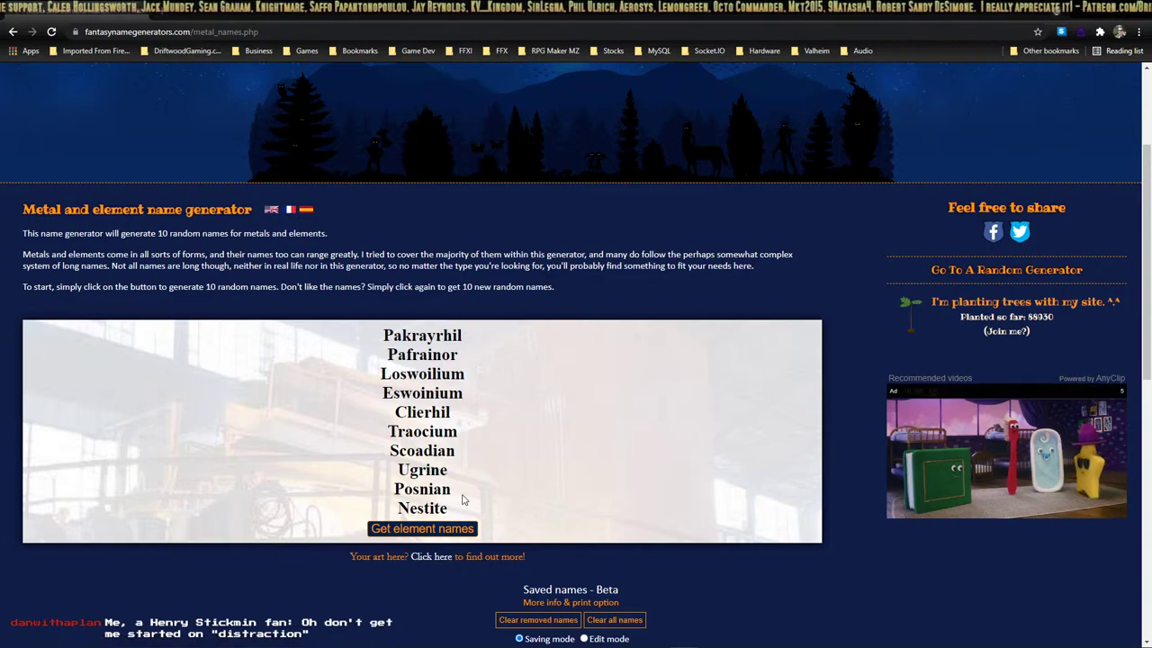
left_click(412, 531)
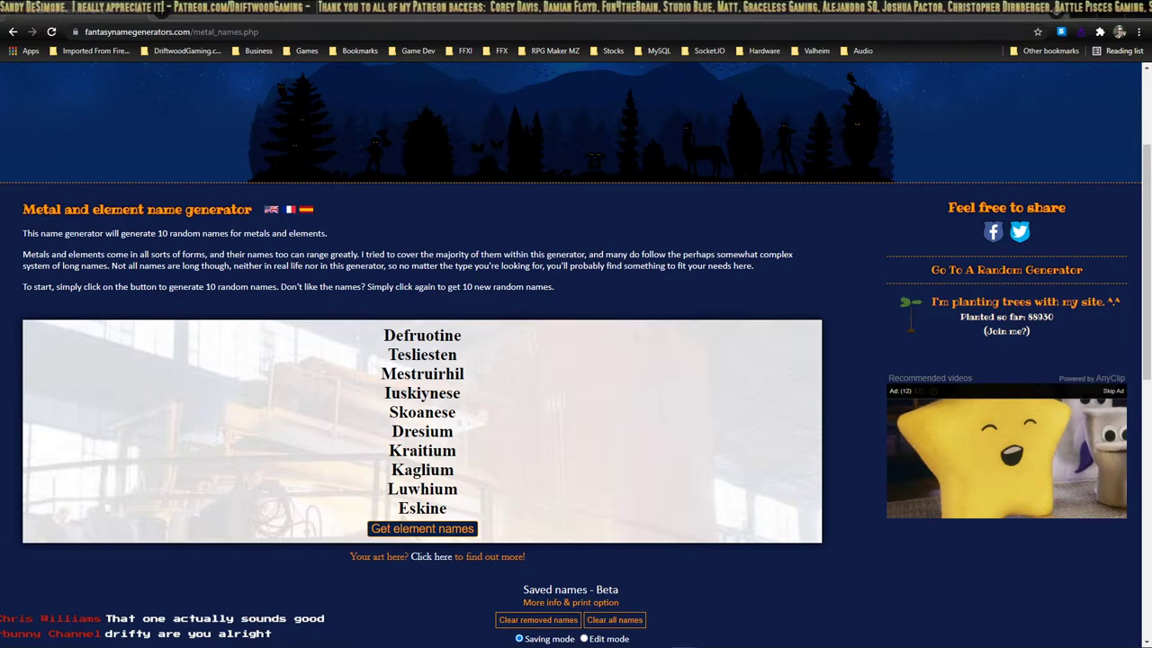
Switch to the RPG Maker MZ database and rename item 0013 Trionese Ore.
key("alt+Tab")
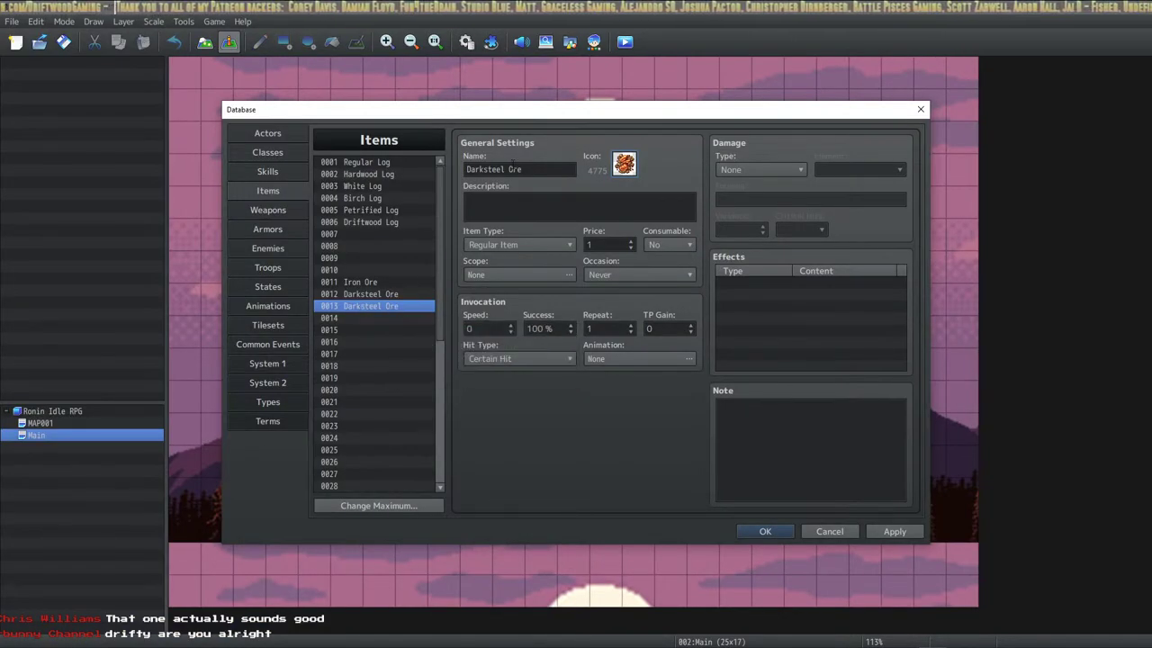
key("Tab")
key("shift+Left")
key("shift+Left")
key("shift+Left")
key("shift+Left")
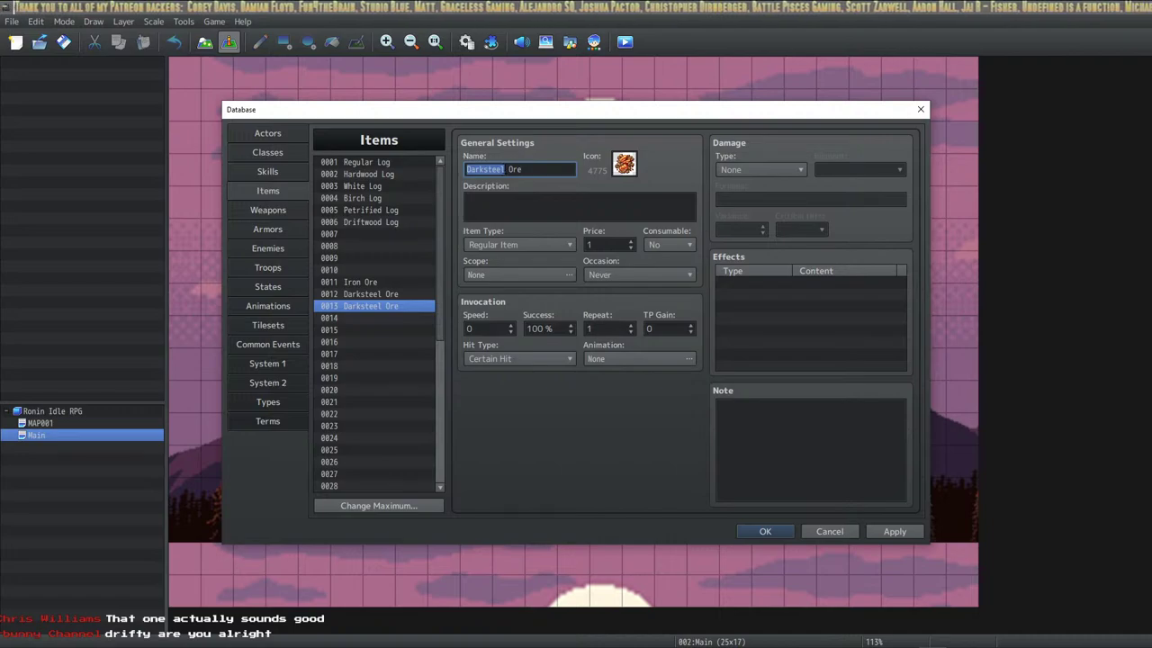
type("Trionese")
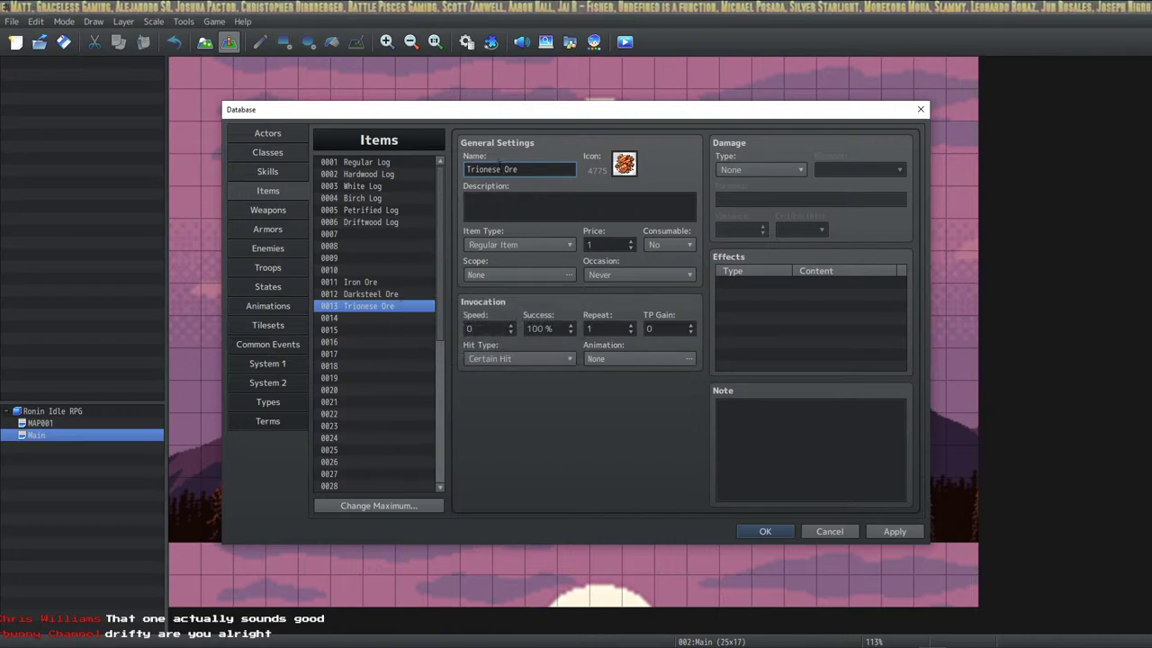
Copy the Trionese Ore item into slot 0014 and assign icon 4776 to the copy.
left_click(399, 314)
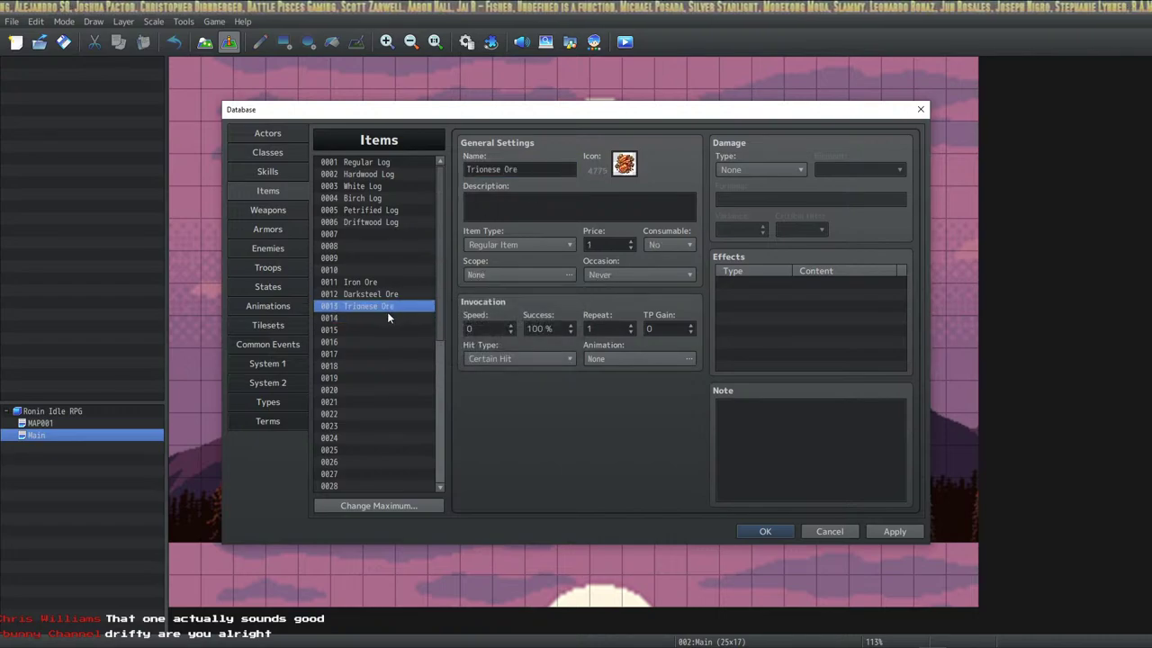
left_click(381, 306)
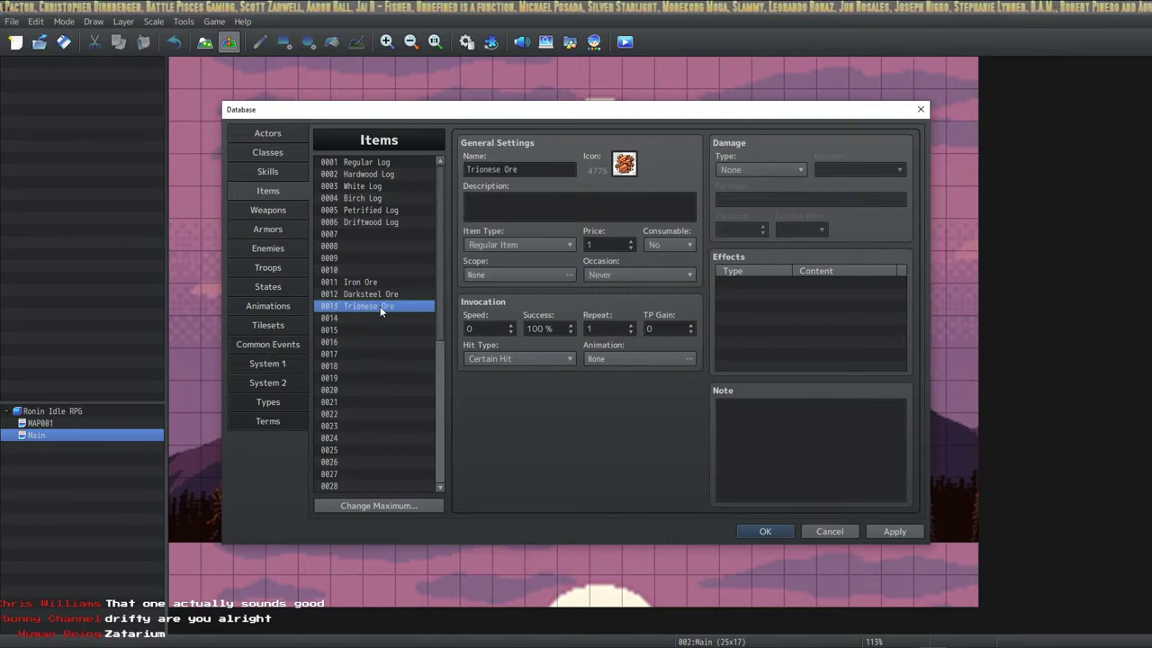
left_click(376, 318)
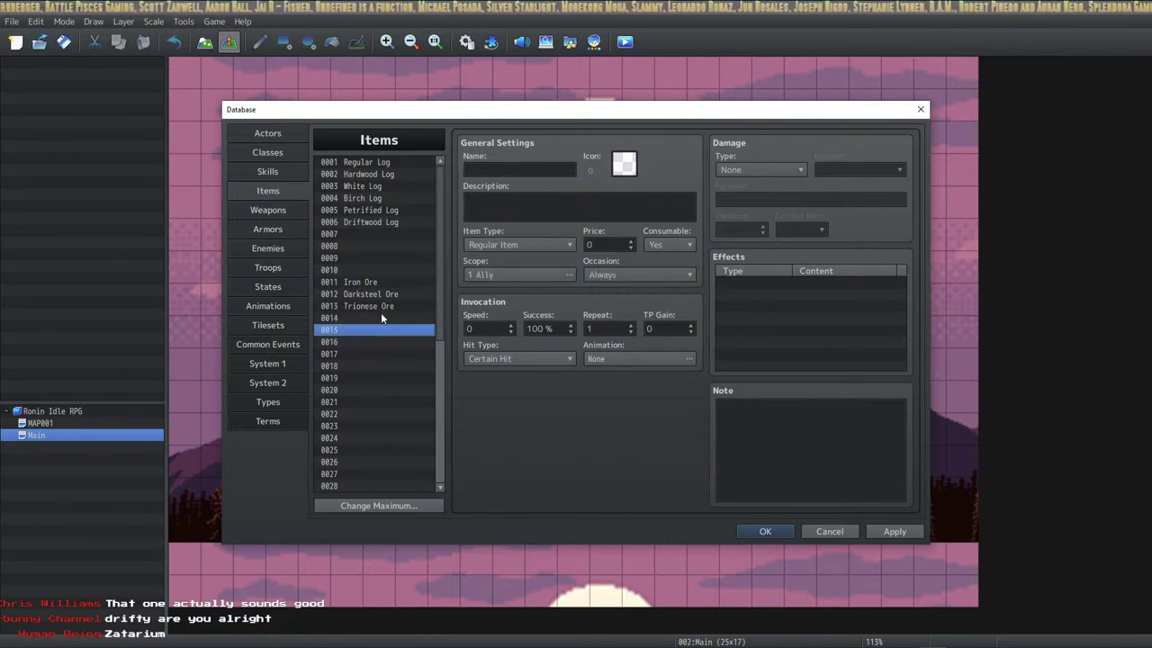
key("ctrl+v")
left_click(624, 163)
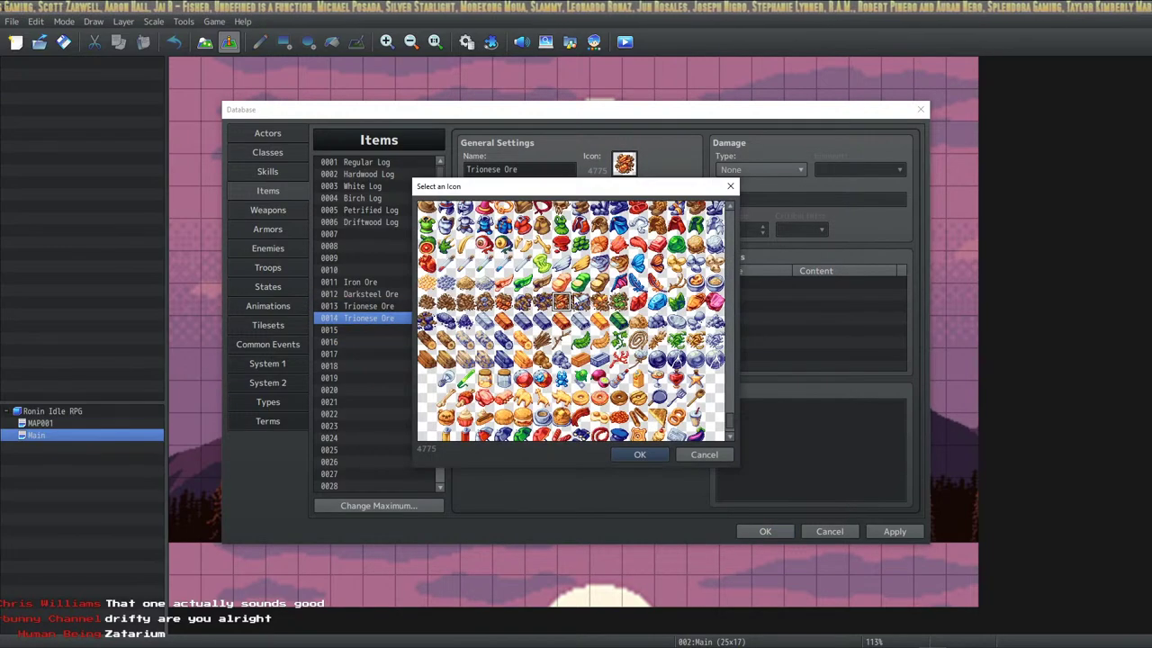
left_click(580, 301)
left_click(638, 456)
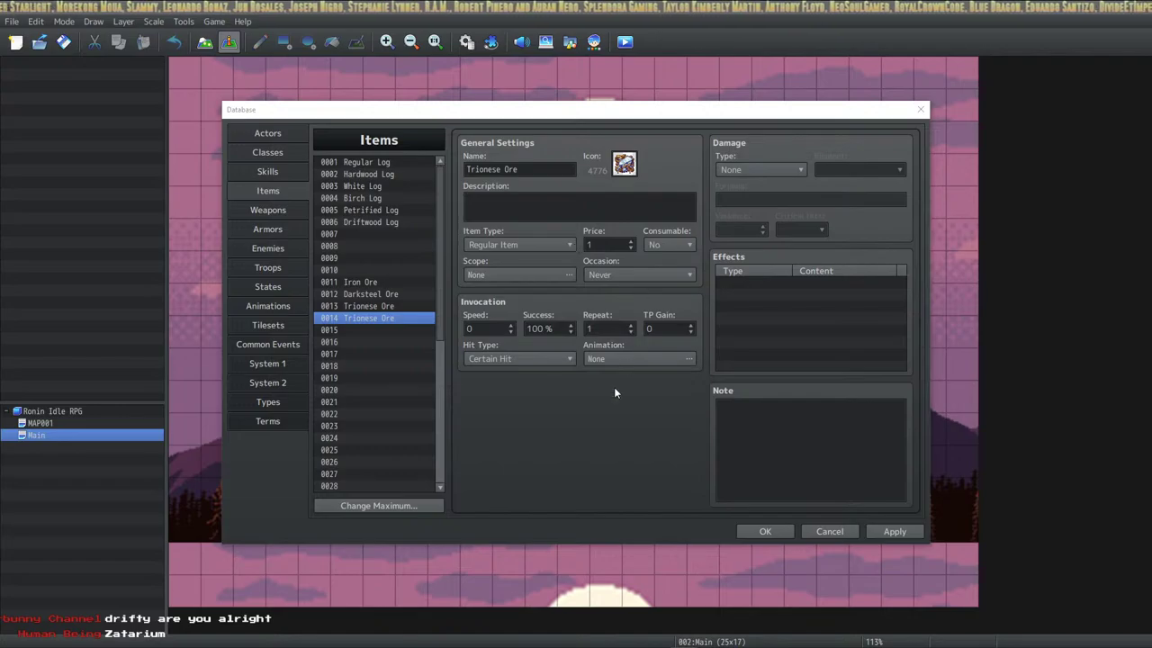
Switch to the element name generator in the browser, generate a new batch, and examine the names for item 0014.
key("alt+Tab")
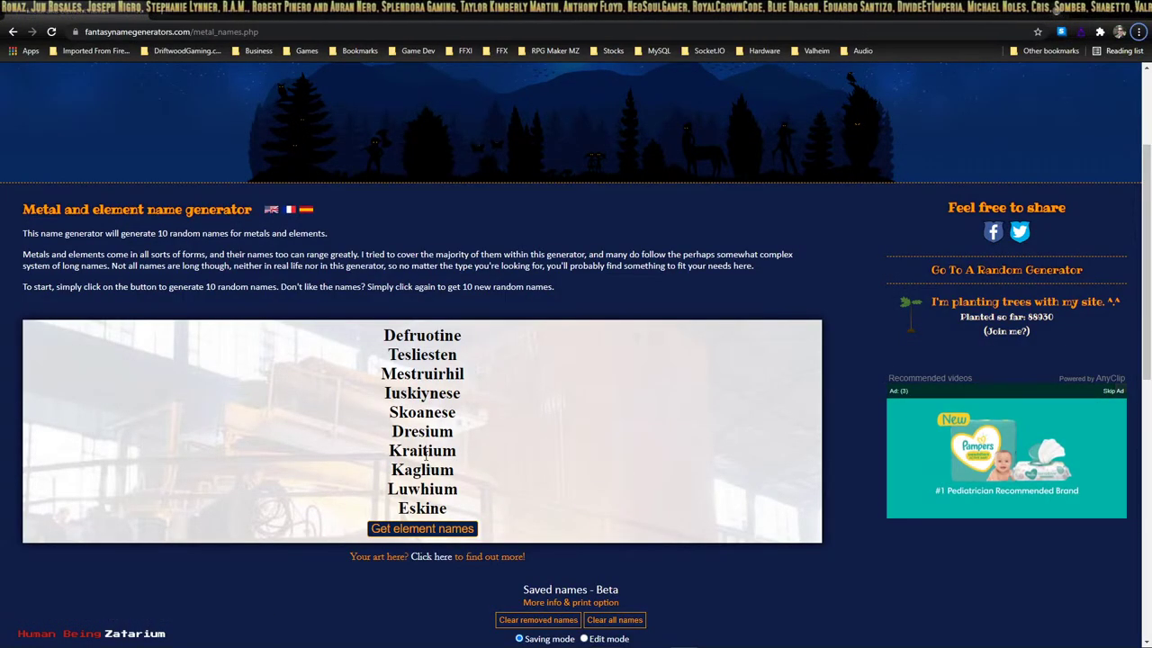
left_click(441, 531)
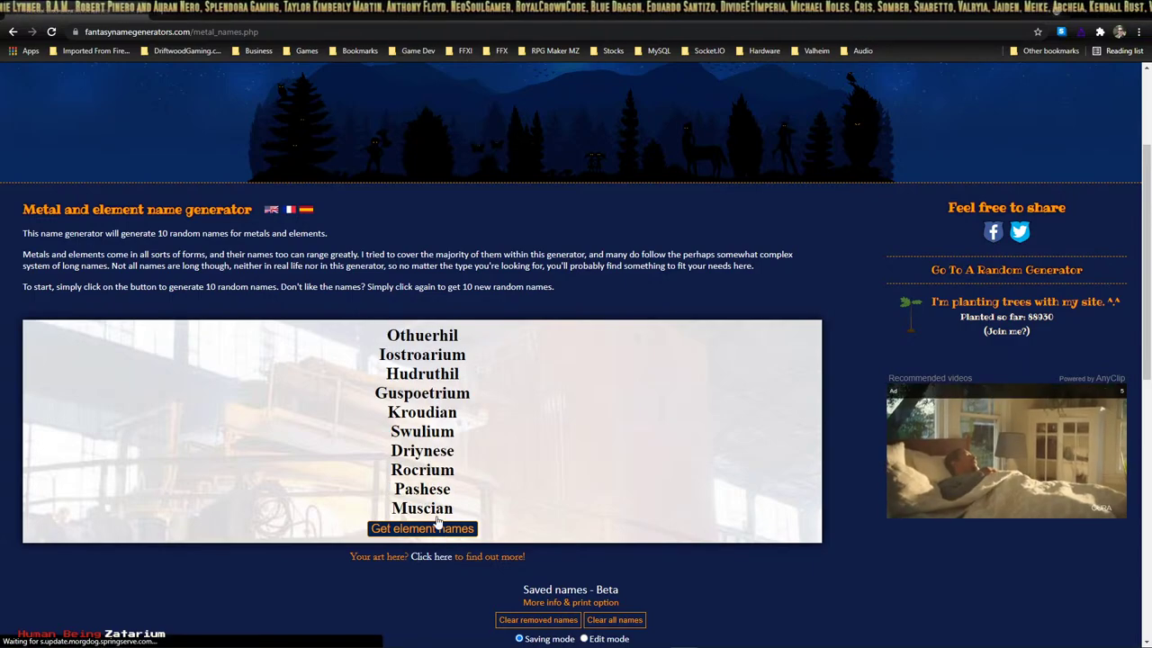
double_click(423, 354)
double_click(437, 413)
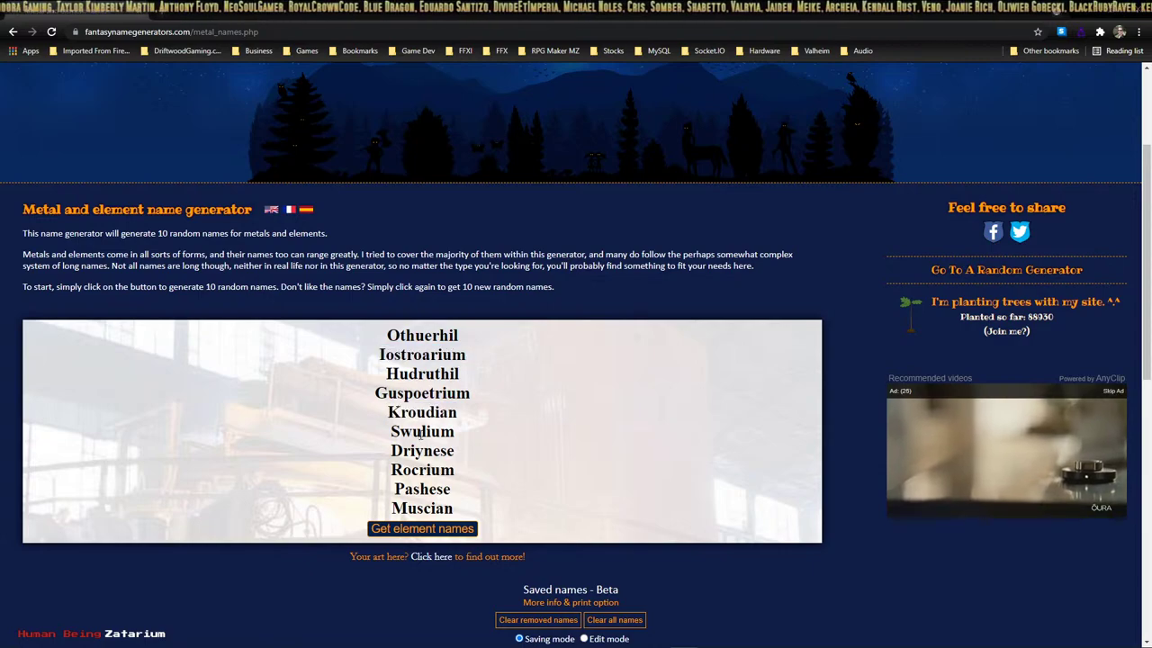
double_click(421, 432)
double_click(423, 451)
double_click(422, 470)
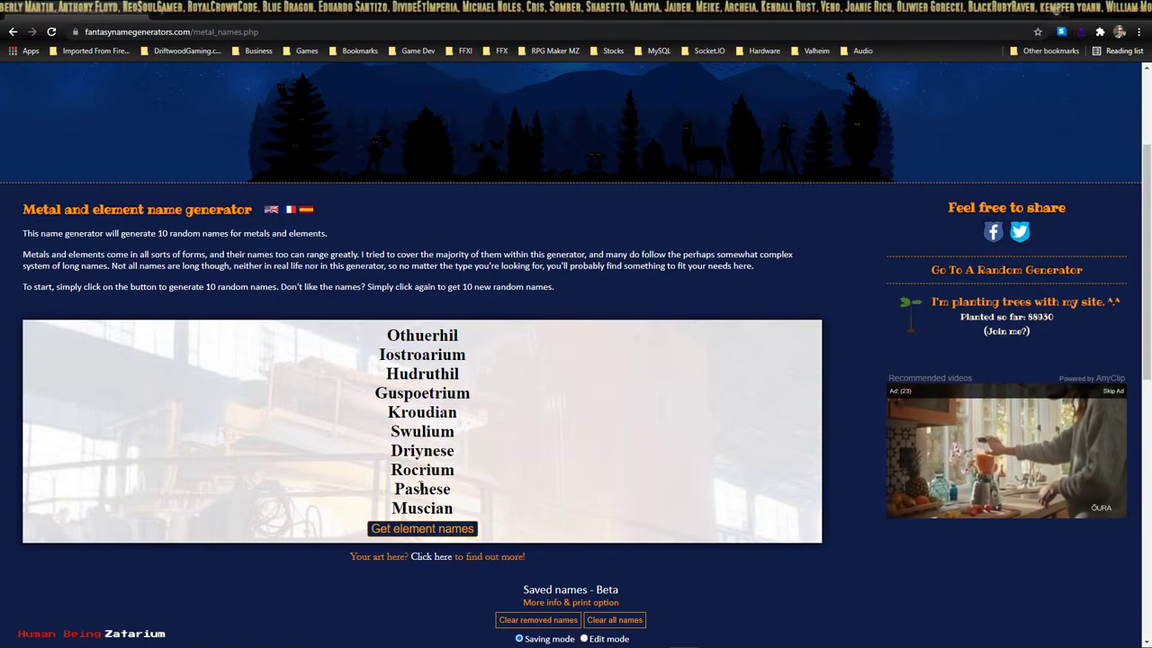
double_click(420, 490)
left_click(419, 493)
double_click(419, 491)
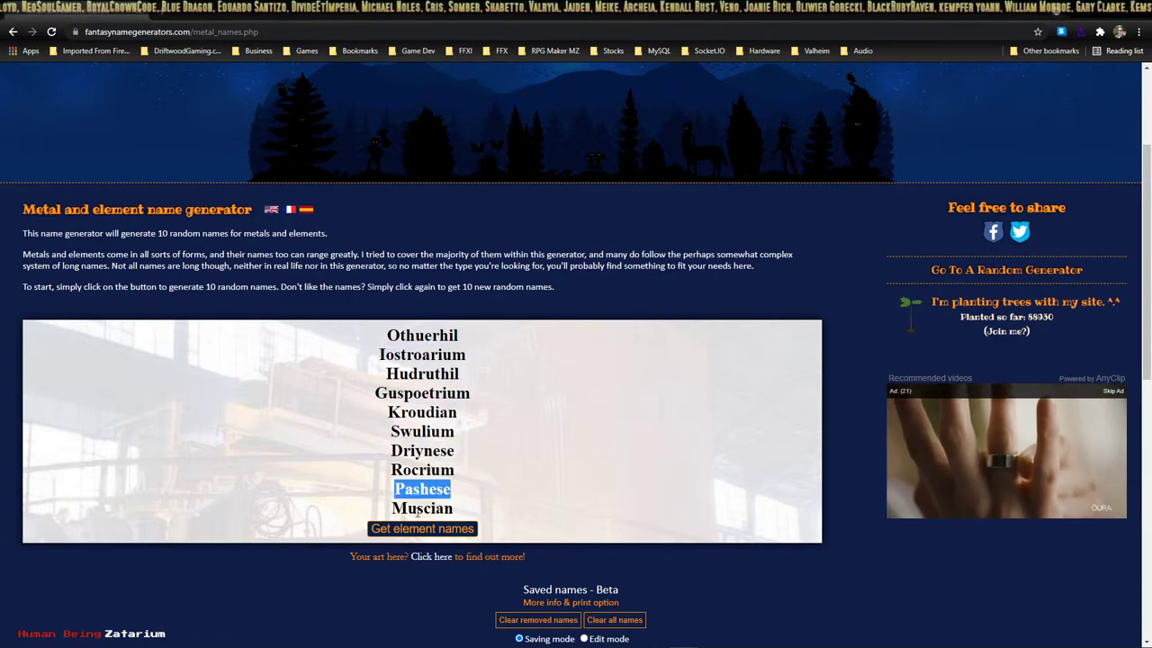
Generate two new batches of element names and examine candidates such as Muscian, Vosnian and Labrian for item 0014.
double_click(397, 509)
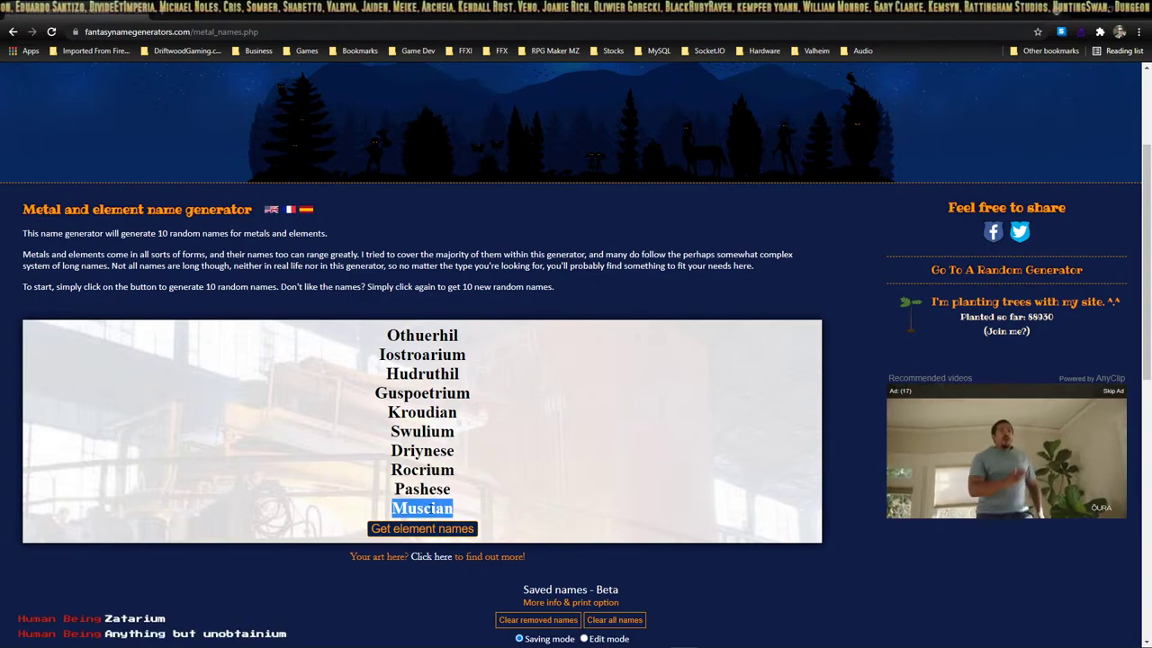
left_click(446, 531)
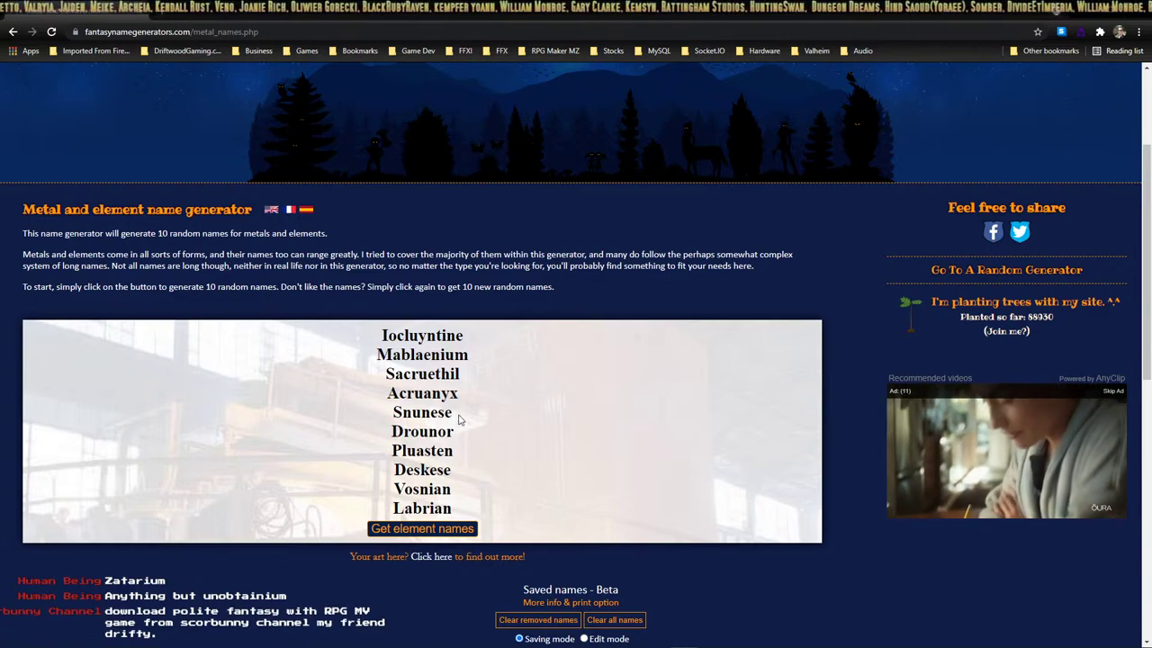
left_click_drag(459, 419, 393, 416)
left_click(392, 416)
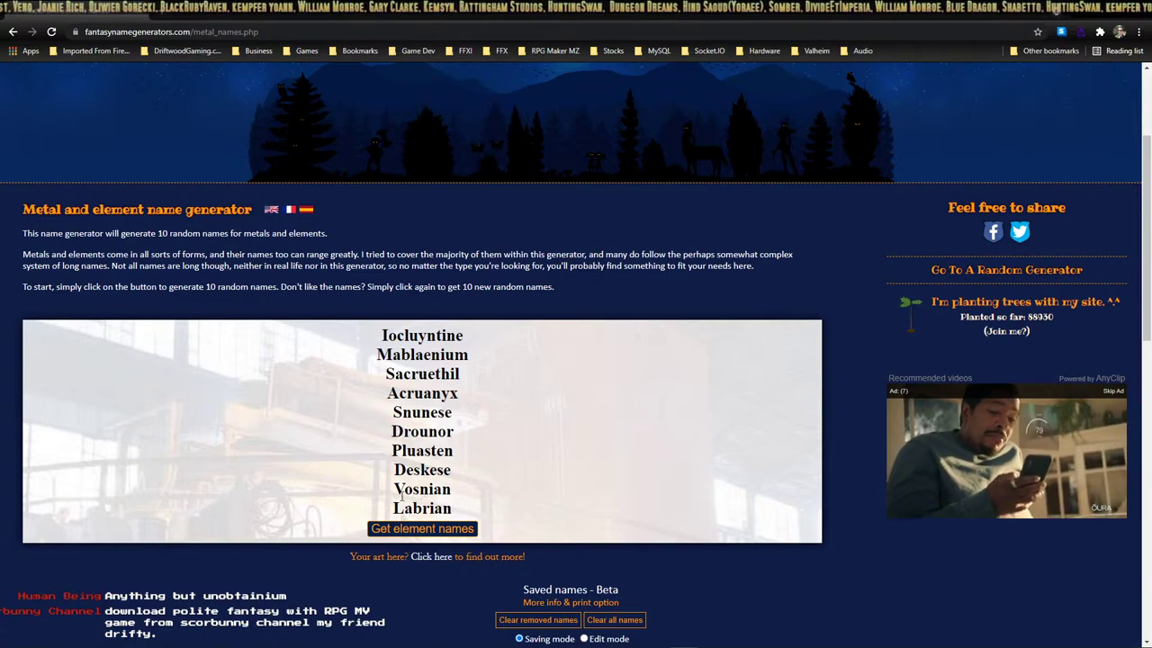
left_click_drag(455, 494, 393, 490)
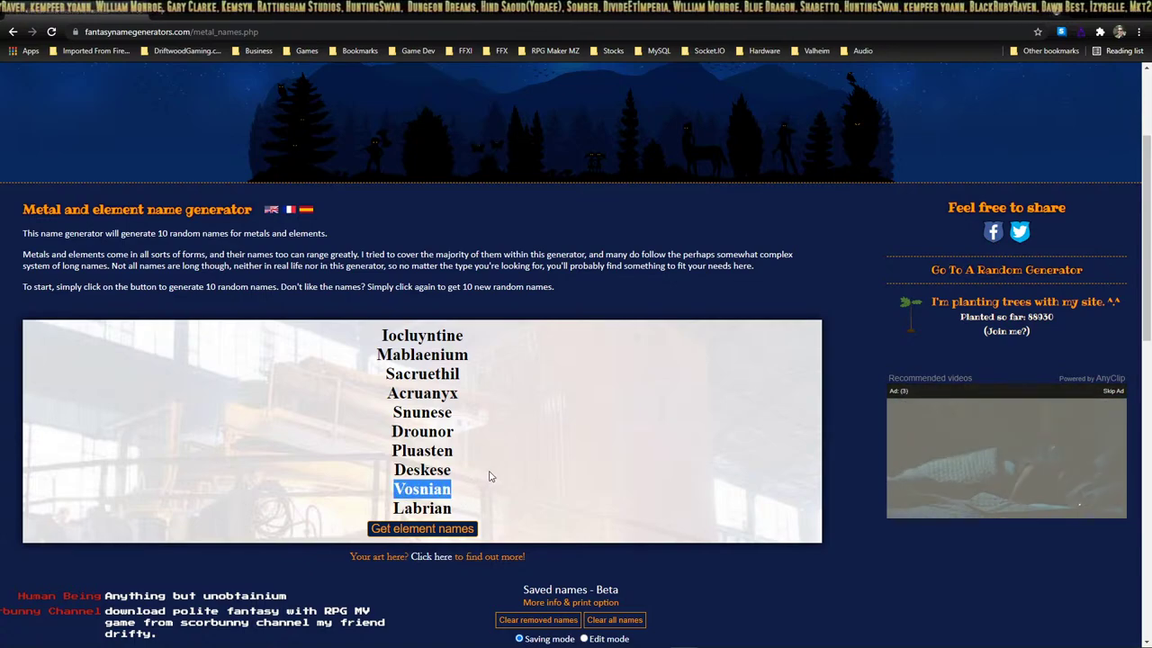
left_click_drag(428, 509, 392, 513)
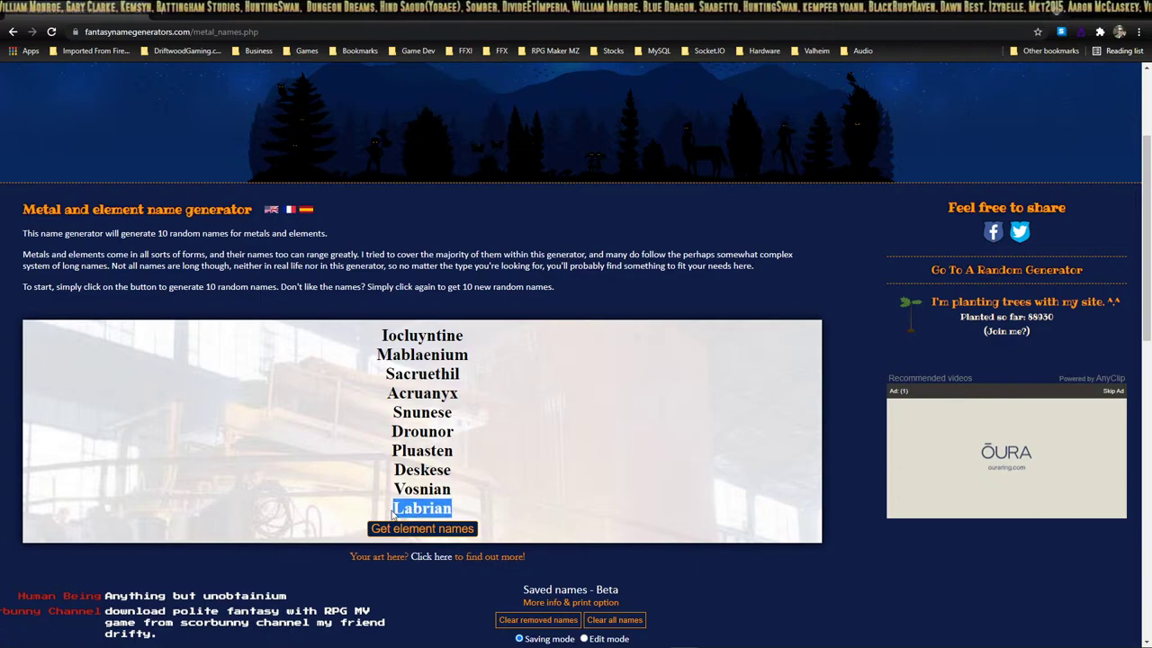
left_click(421, 508)
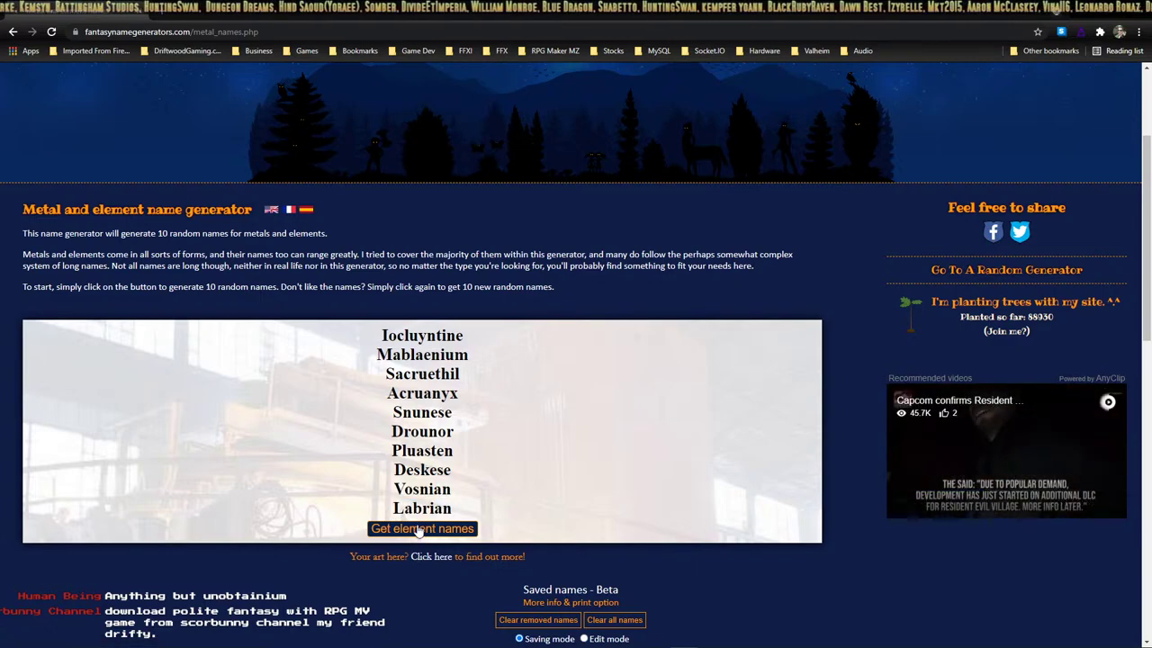
left_click(443, 534)
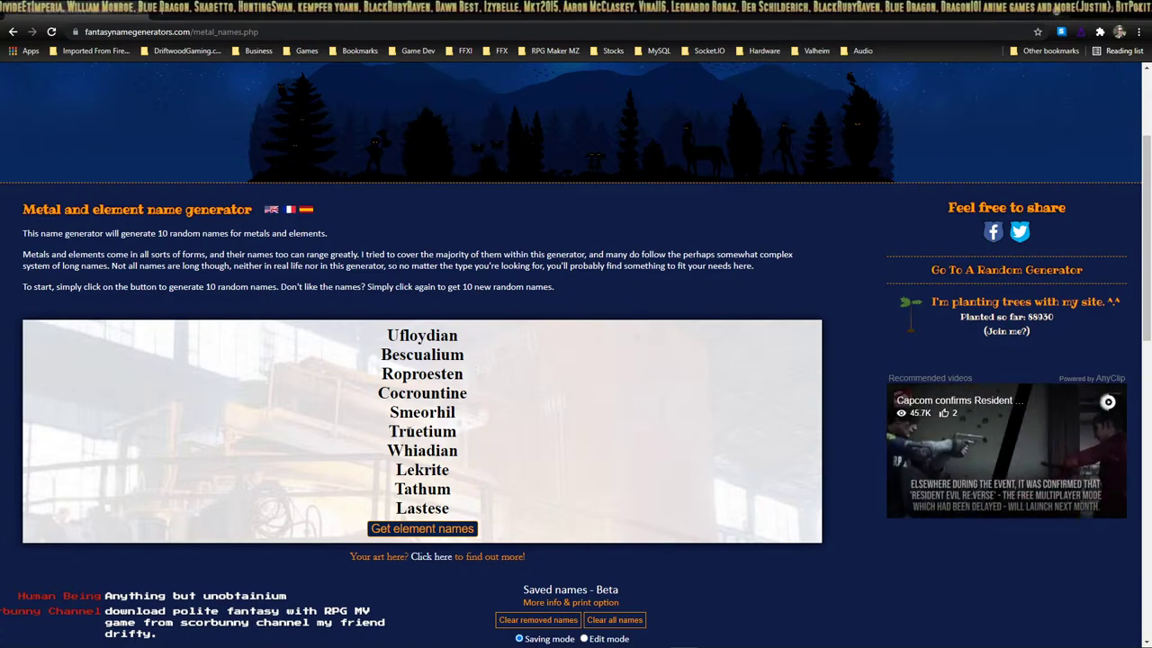
Take the name Truetium from the generated batch, switch to the RPG Maker MZ database, and rename item 0014 Truetium Ore.
double_click(437, 431)
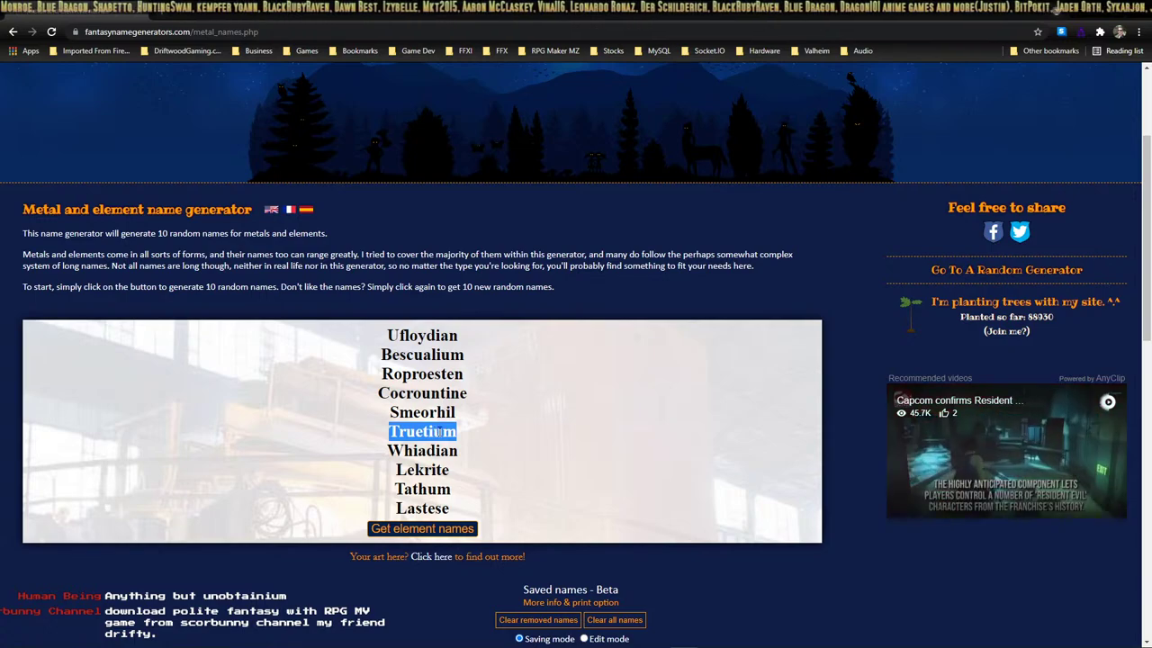
key("alt+Tab")
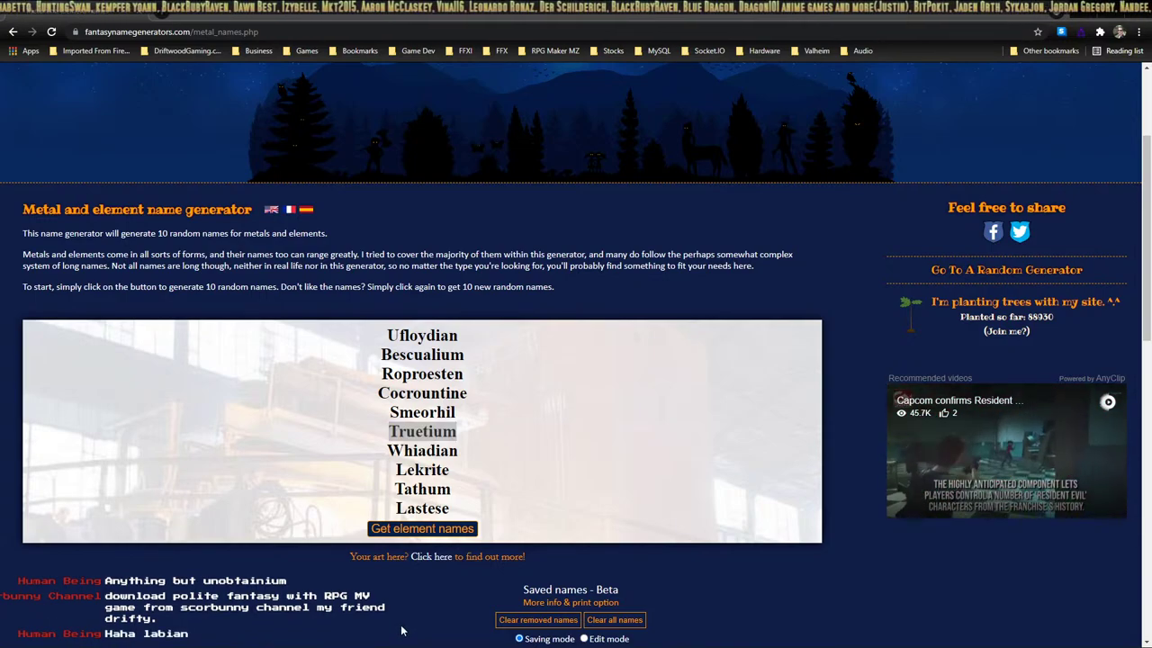
key("alt+Tab")
key("alt+Tab")
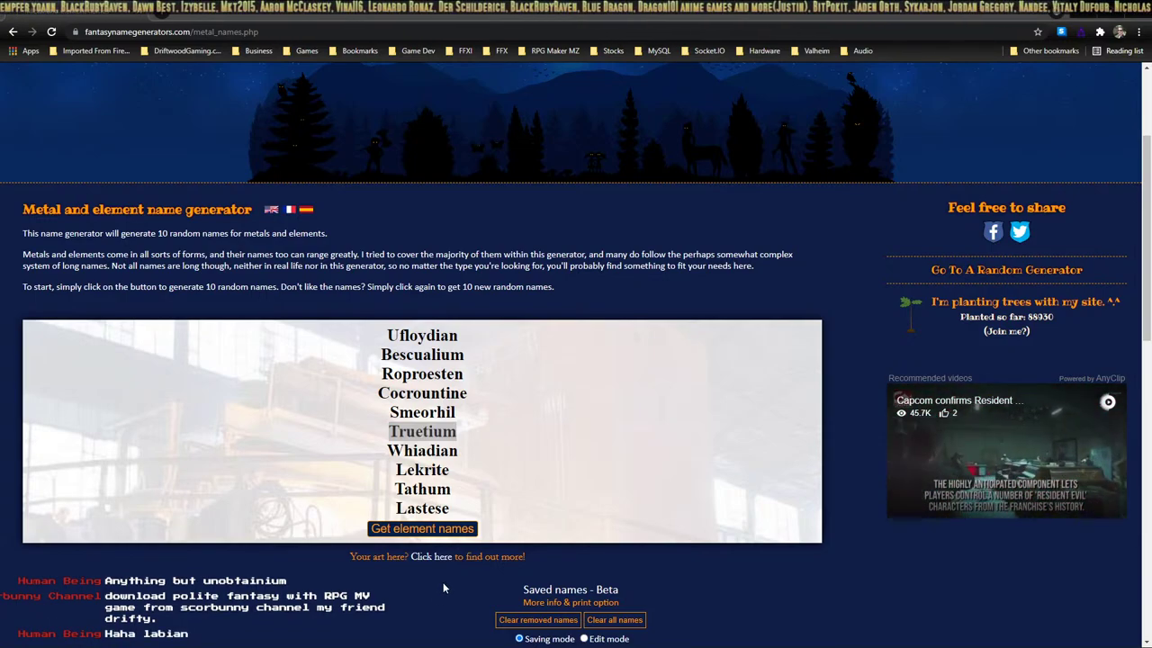
key("alt+Tab")
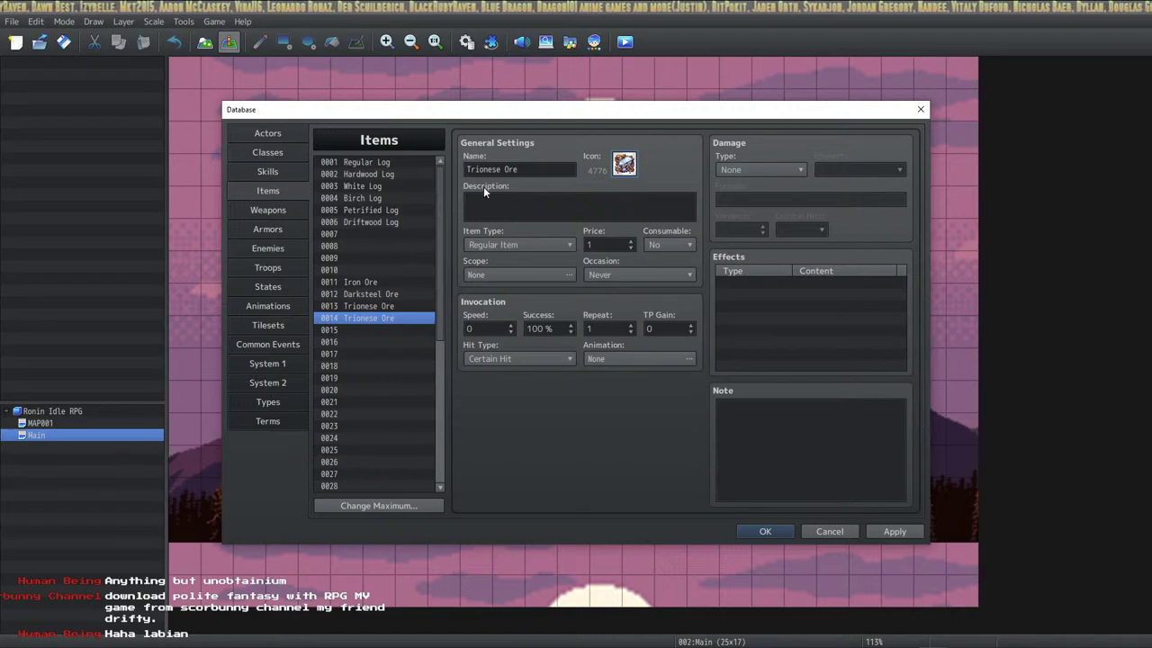
triple_click(493, 170)
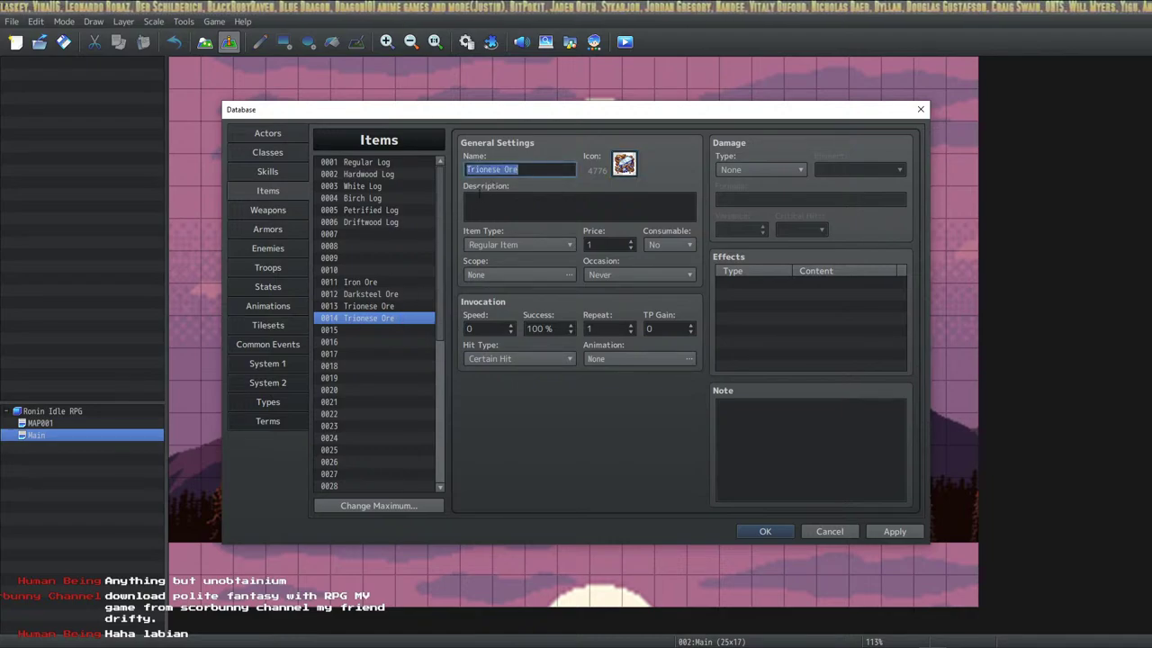
double_click(493, 169)
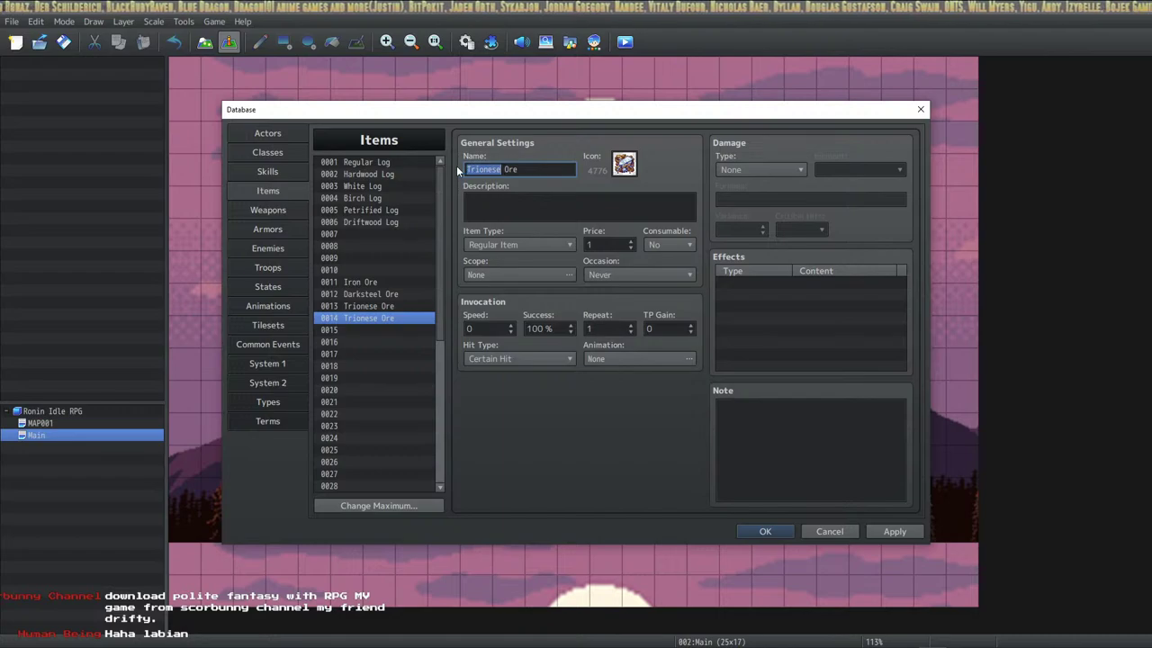
type("Truetium")
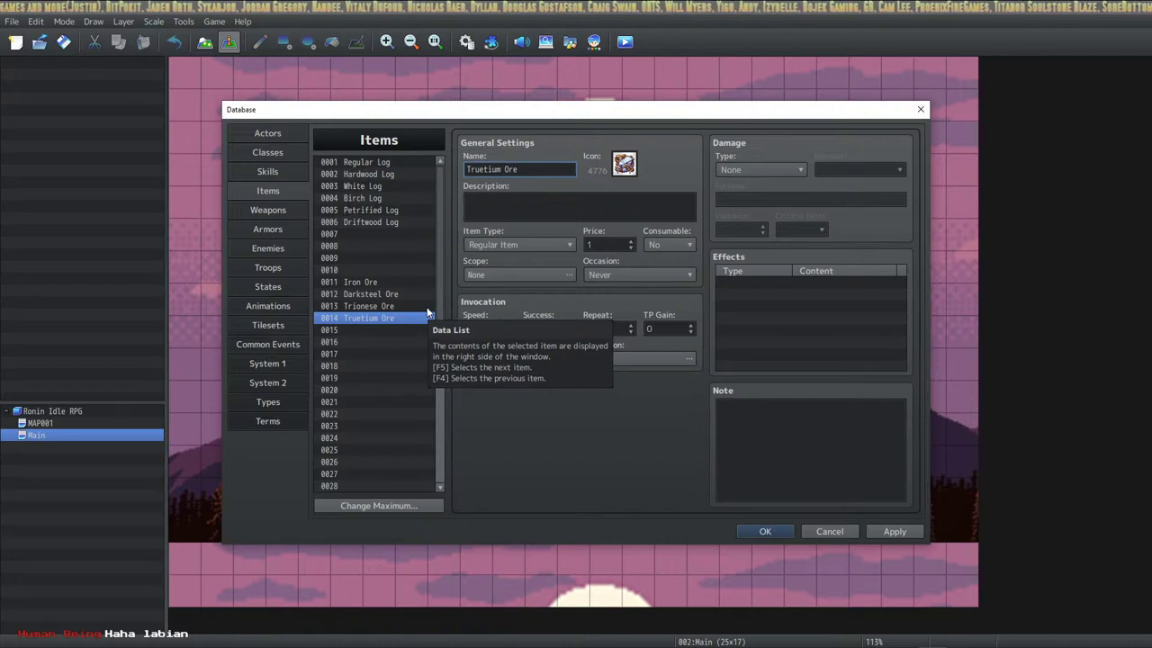
left_click(396, 309)
left_click(382, 322)
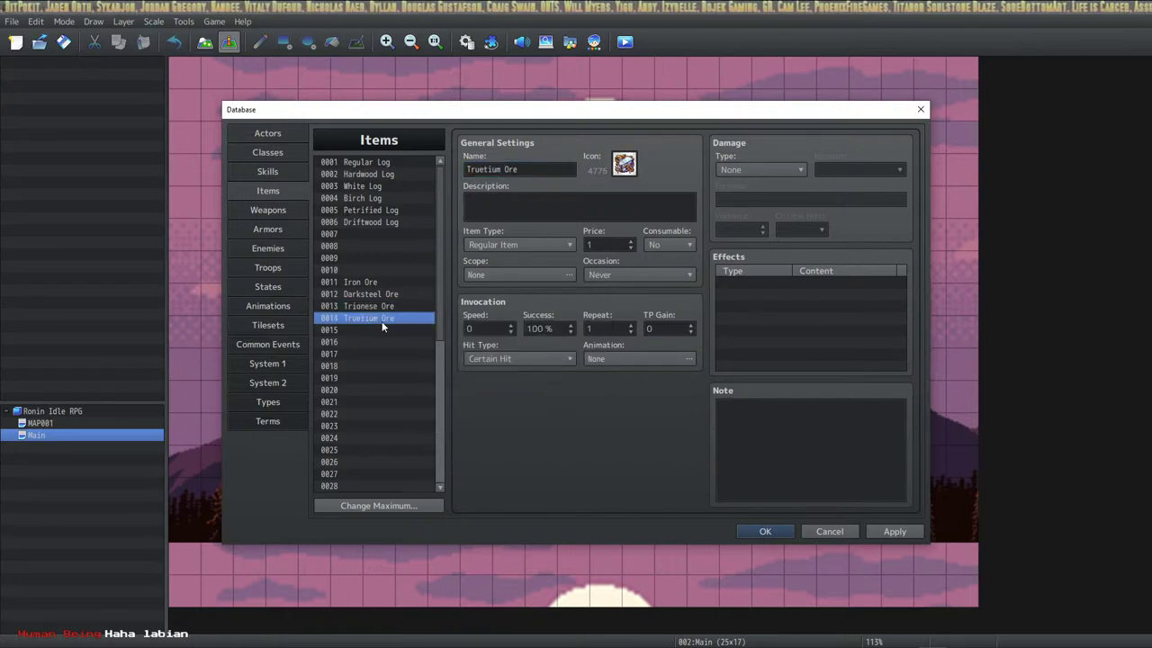
left_click(385, 308)
left_click(385, 318)
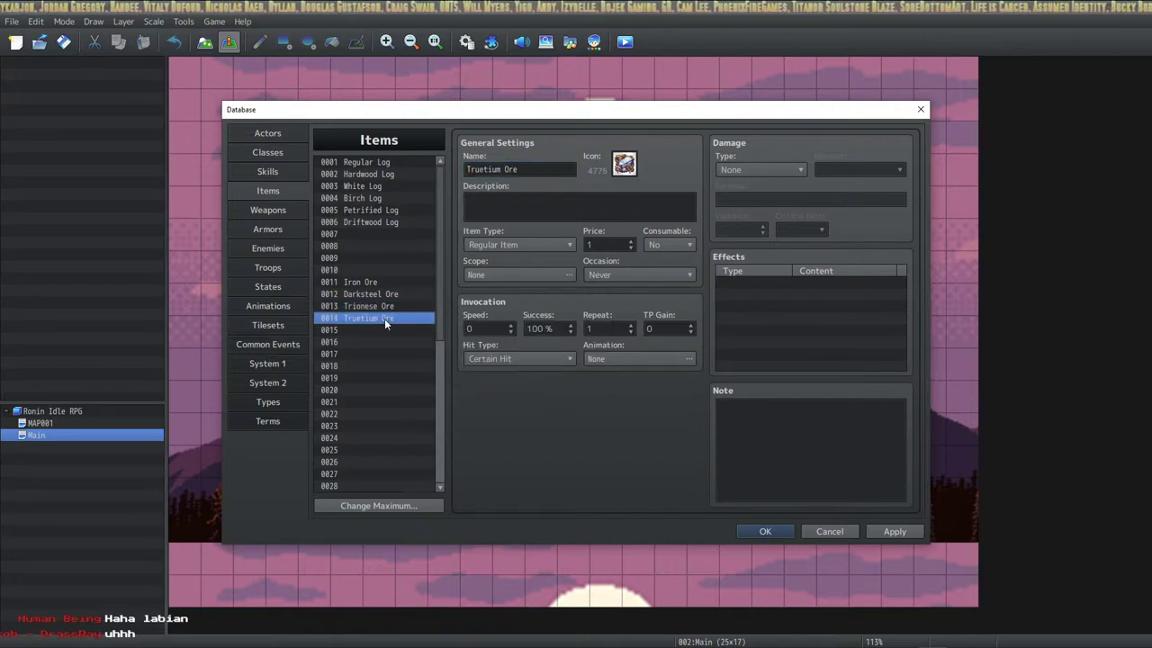
Switch to the element name generator in the browser and examine Lekrite and Tathum, plus a new batch of names including Ushil.
key("alt+Tab")
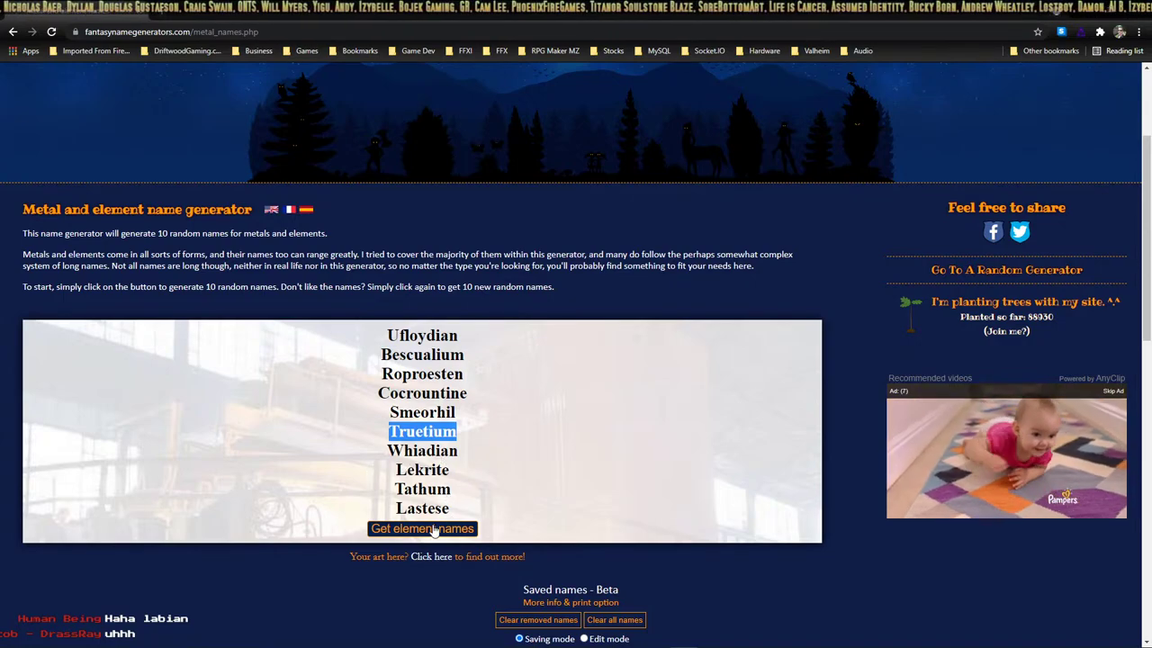
left_click_drag(447, 472, 399, 469)
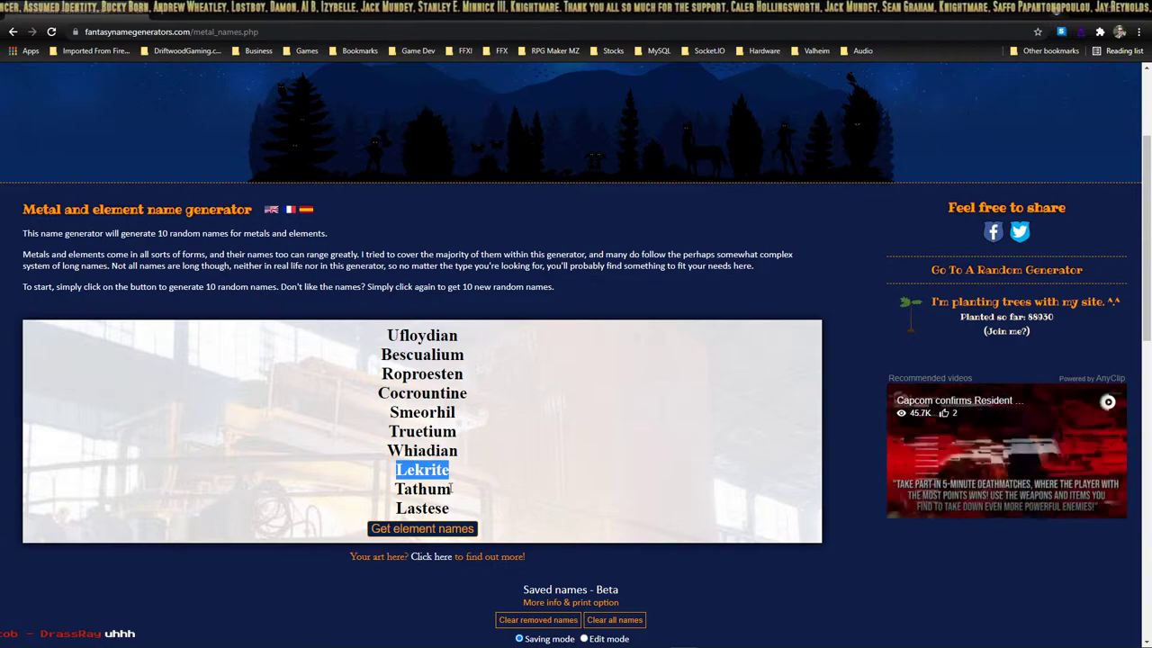
left_click_drag(450, 488, 394, 490)
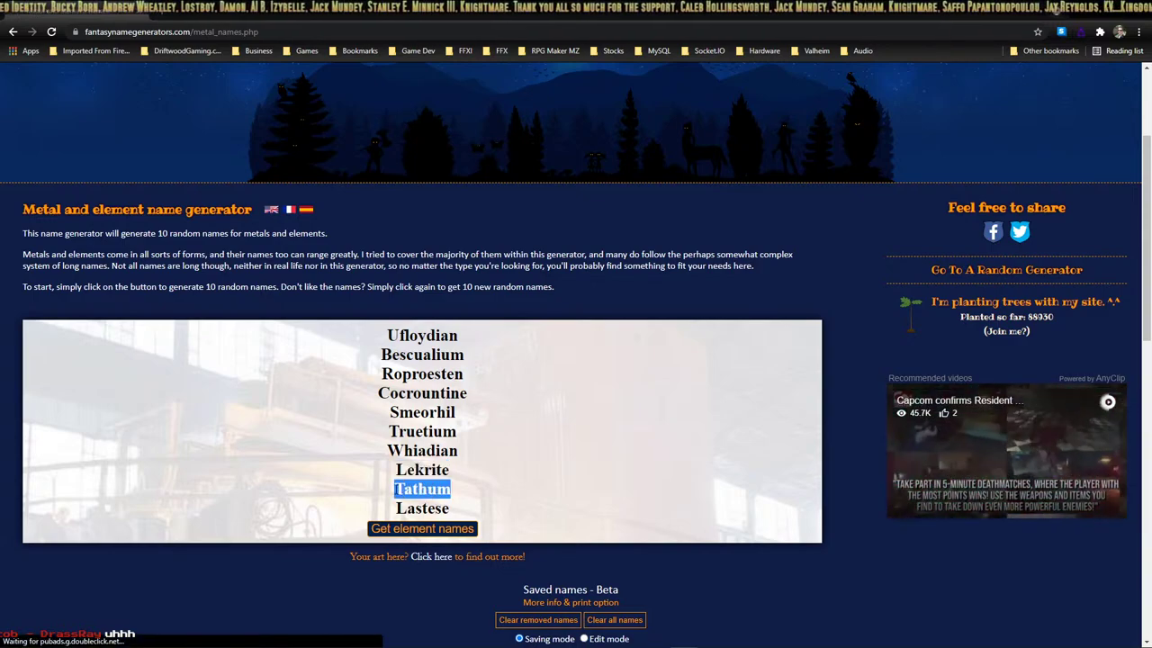
left_click(430, 531)
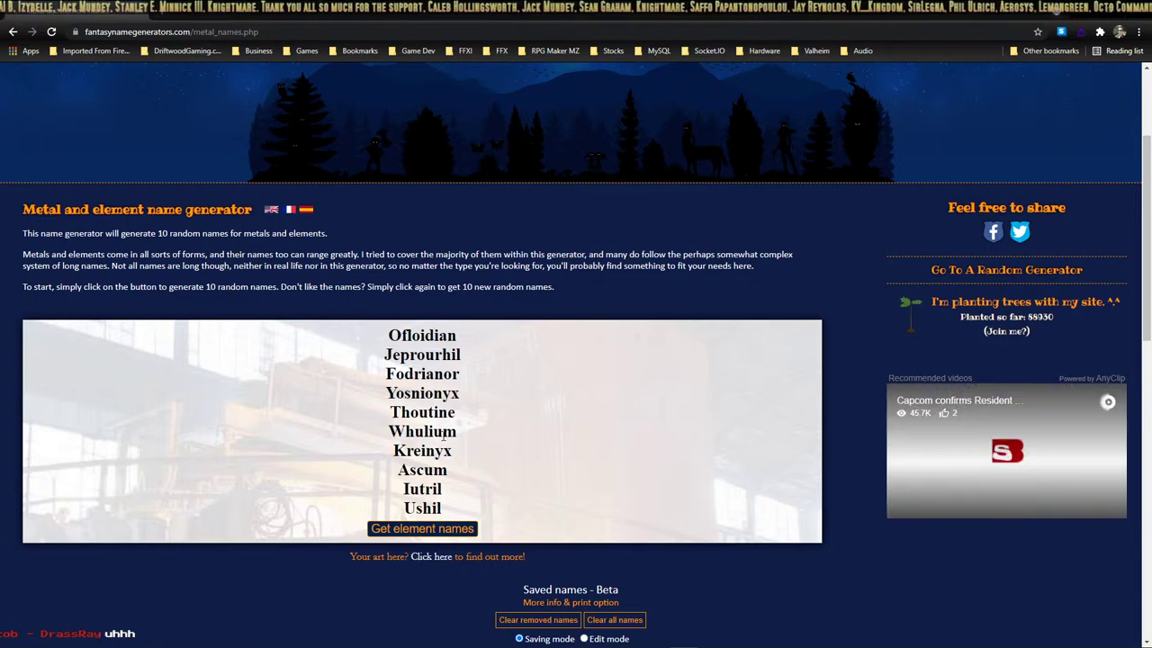
double_click(424, 505)
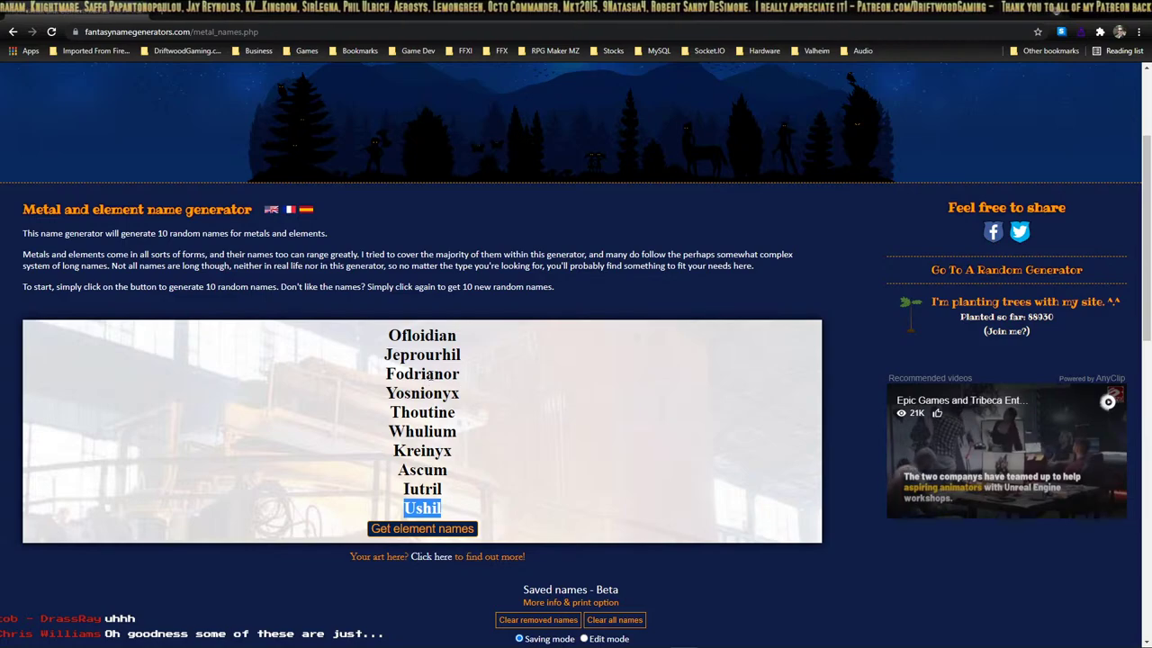
Generate another batch of element names and examine candidates such as Xethuasium, Ofrutrium and Druotium.
left_click(441, 529)
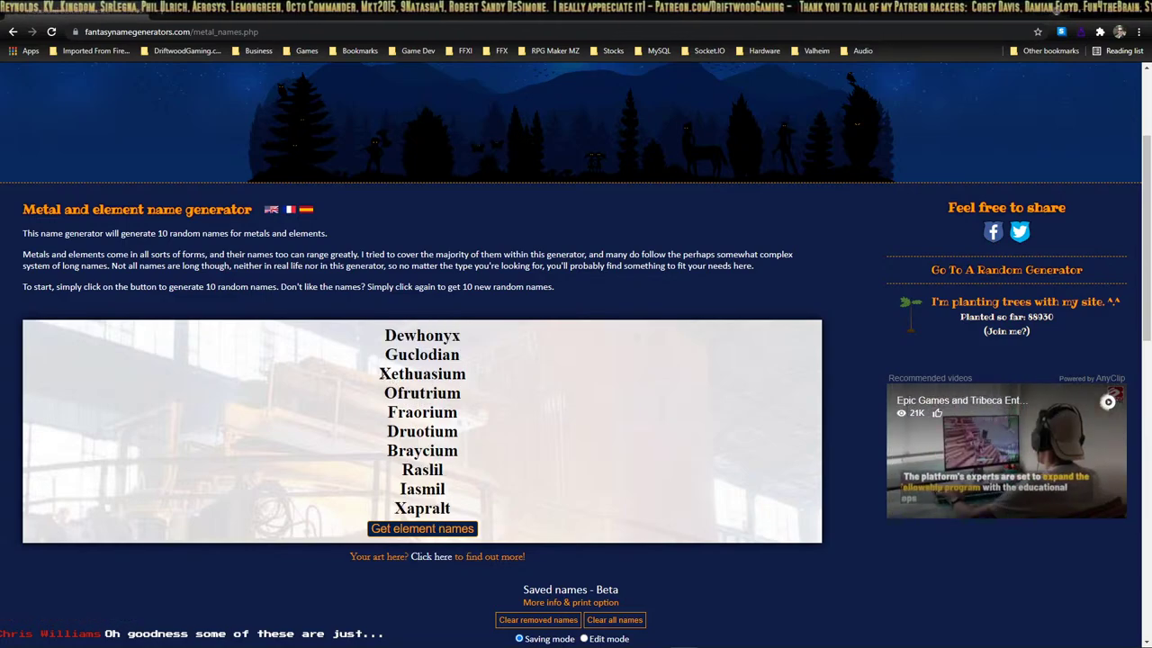
double_click(382, 374)
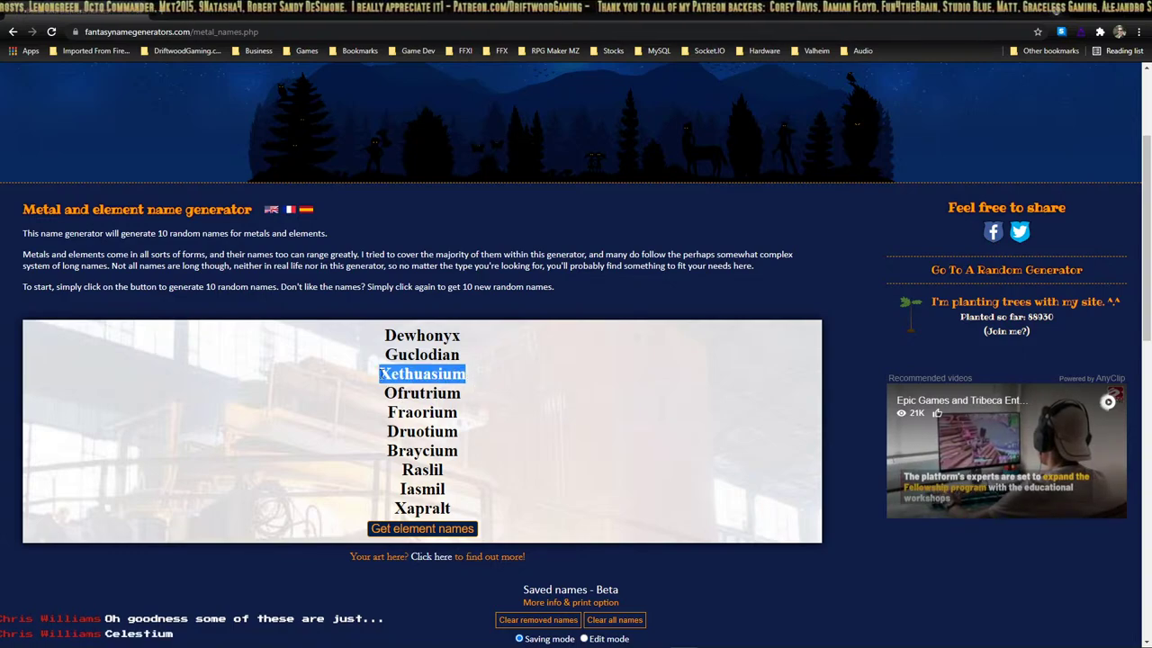
left_click(385, 374)
double_click(388, 373)
left_click(400, 375)
double_click(424, 387)
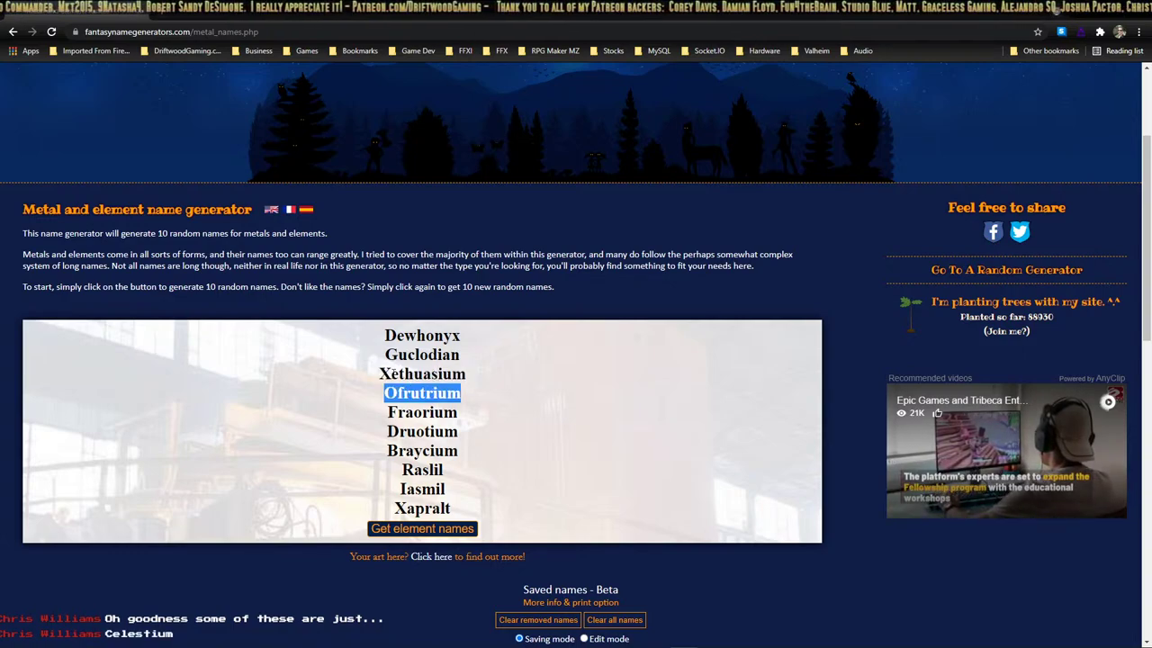
double_click(393, 373)
left_click(389, 375)
double_click(387, 374)
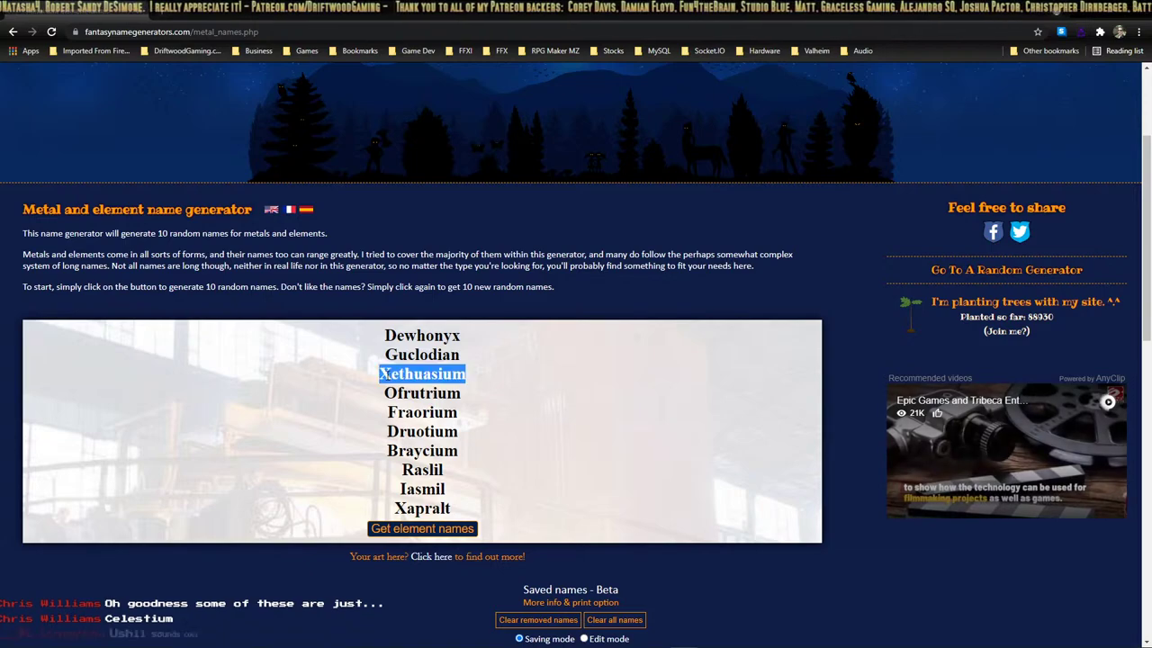
double_click(424, 395)
left_click(427, 410)
double_click(407, 420)
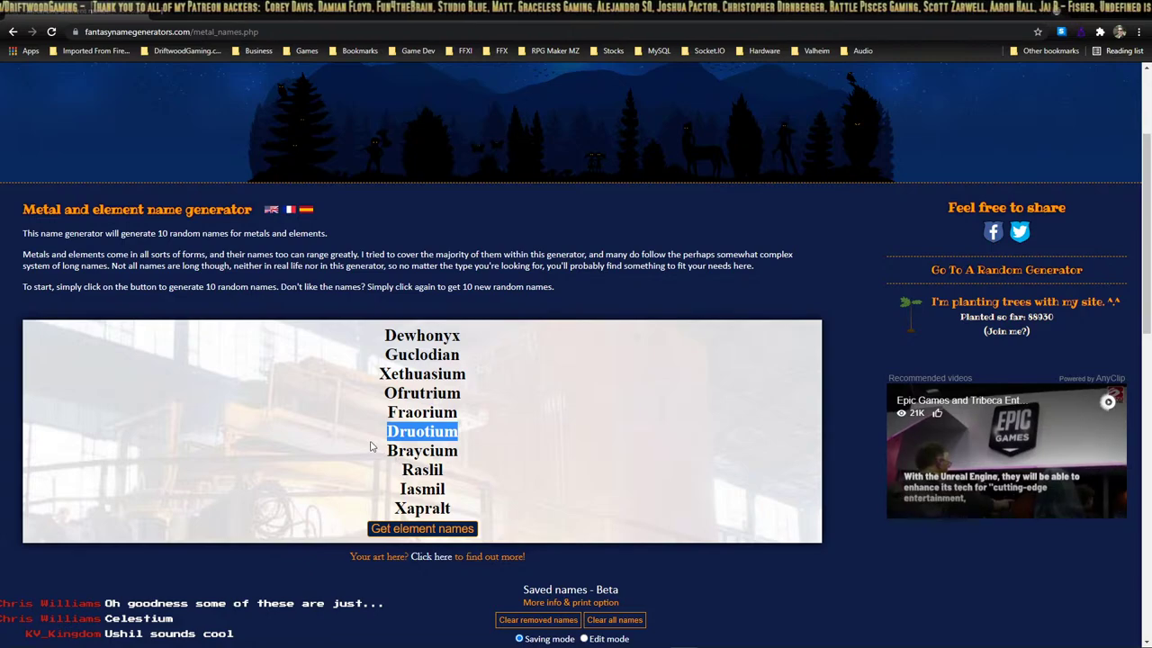
Copy the generated name Braycium, switch to the RPG Maker MZ database, and rename item 0014 Braycium Ore.
double_click(430, 451)
key("ctrl+c")
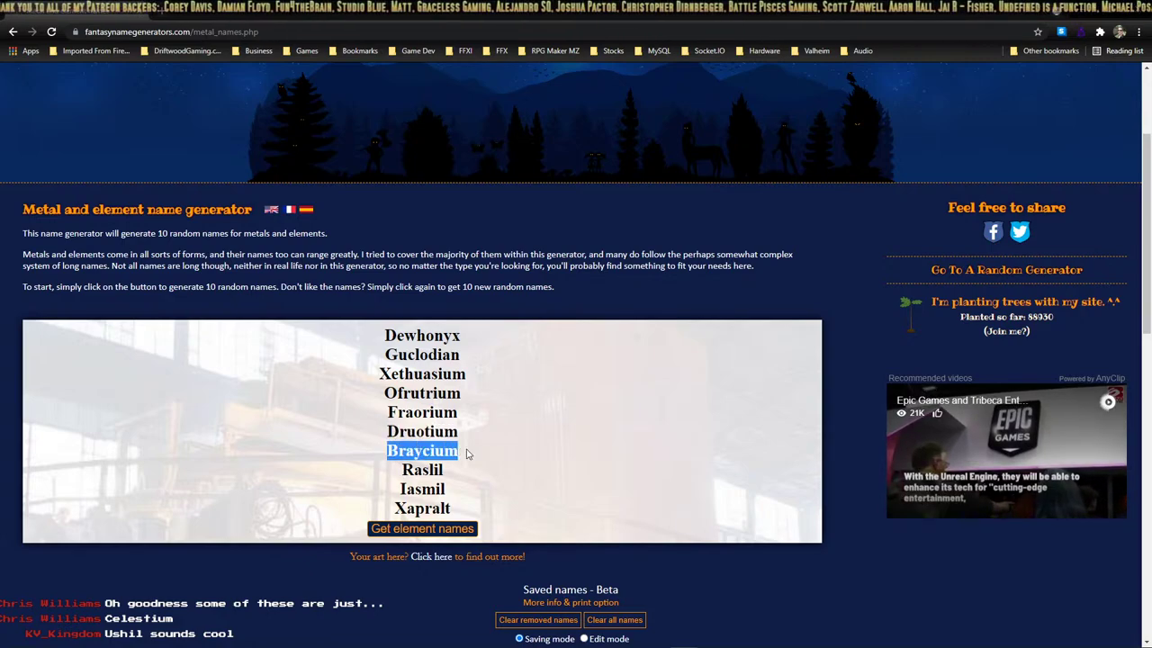
key("alt+Tab")
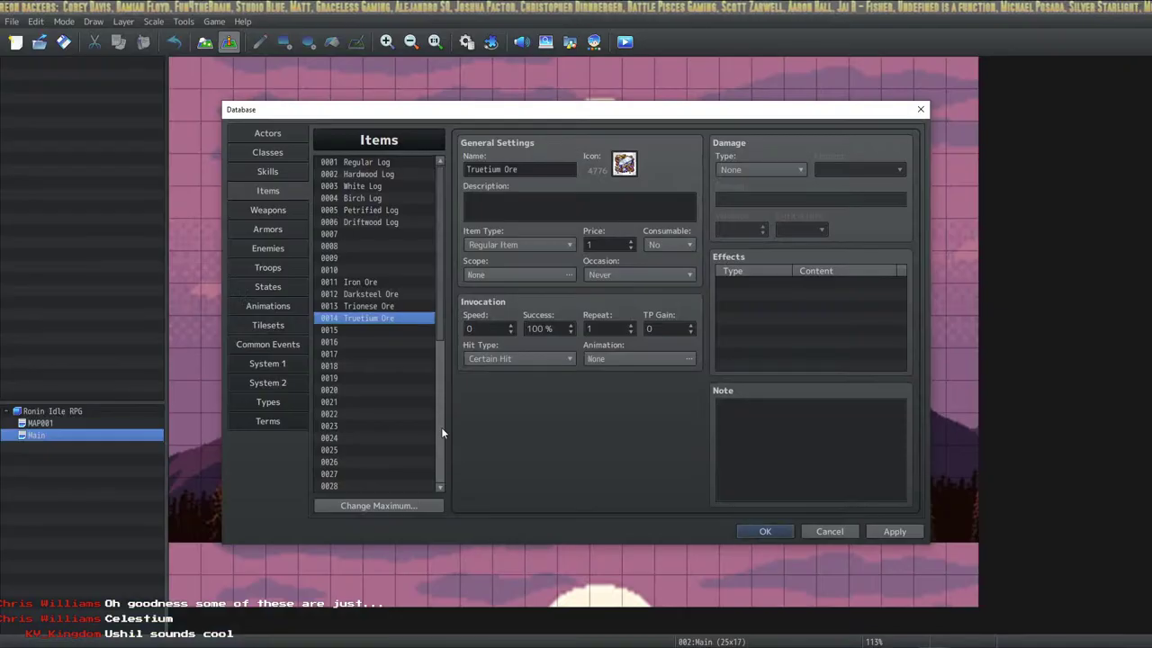
double_click(483, 169)
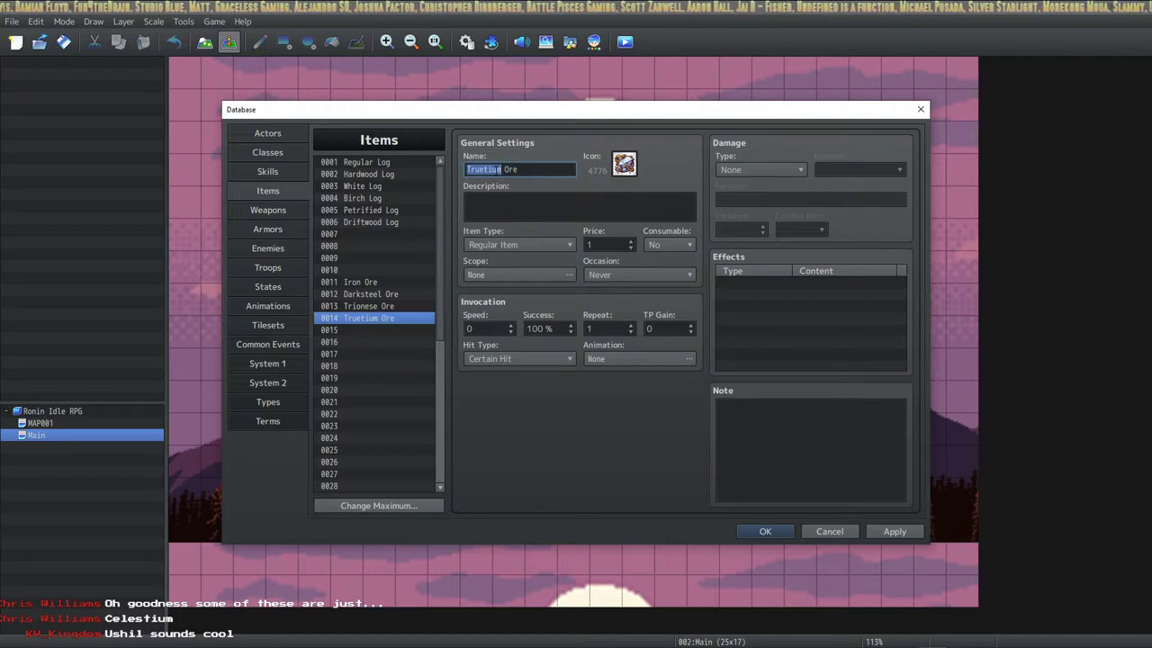
key("ctrl+v")
left_click(353, 318)
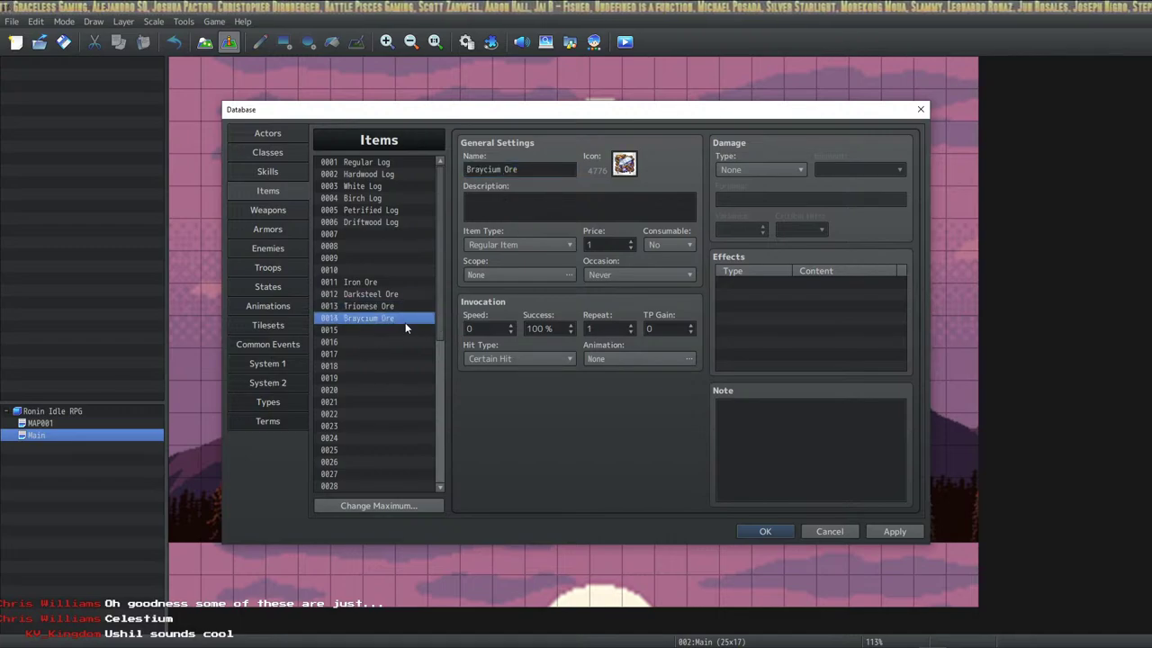
Copy the Braycium Ore item into slot 0015, assign icon 4777 to the copy, and compare it with the neighbouring ore items.
key("ctrl+c")
left_click(385, 330)
key("ctrl+v")
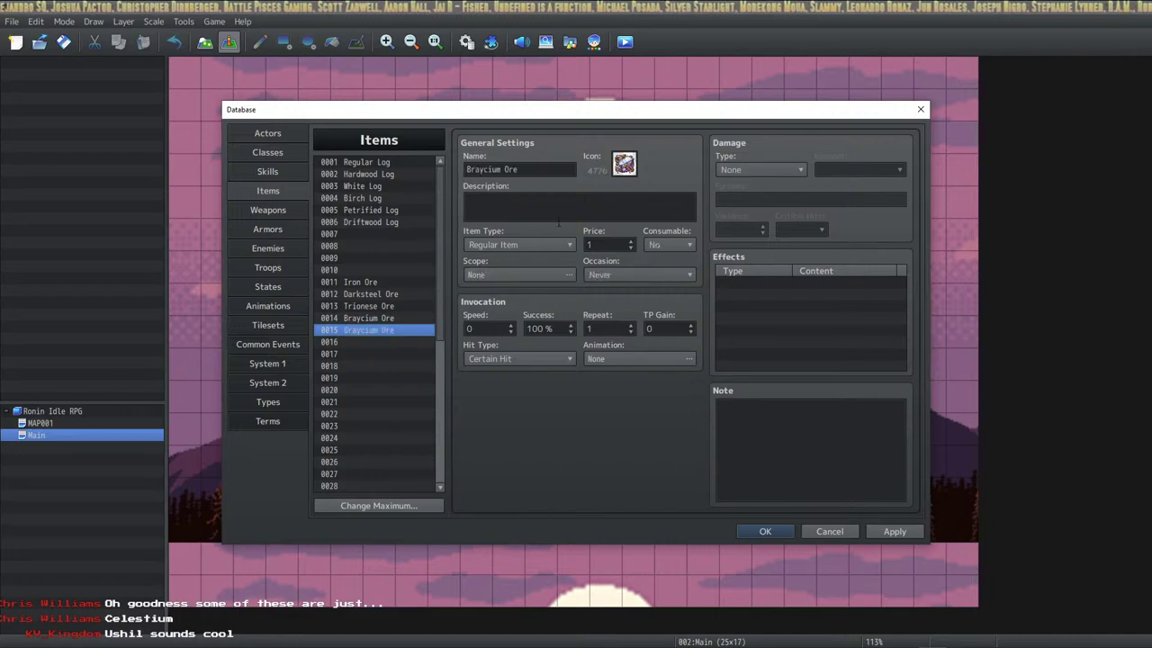
double_click(627, 169)
left_click(599, 302)
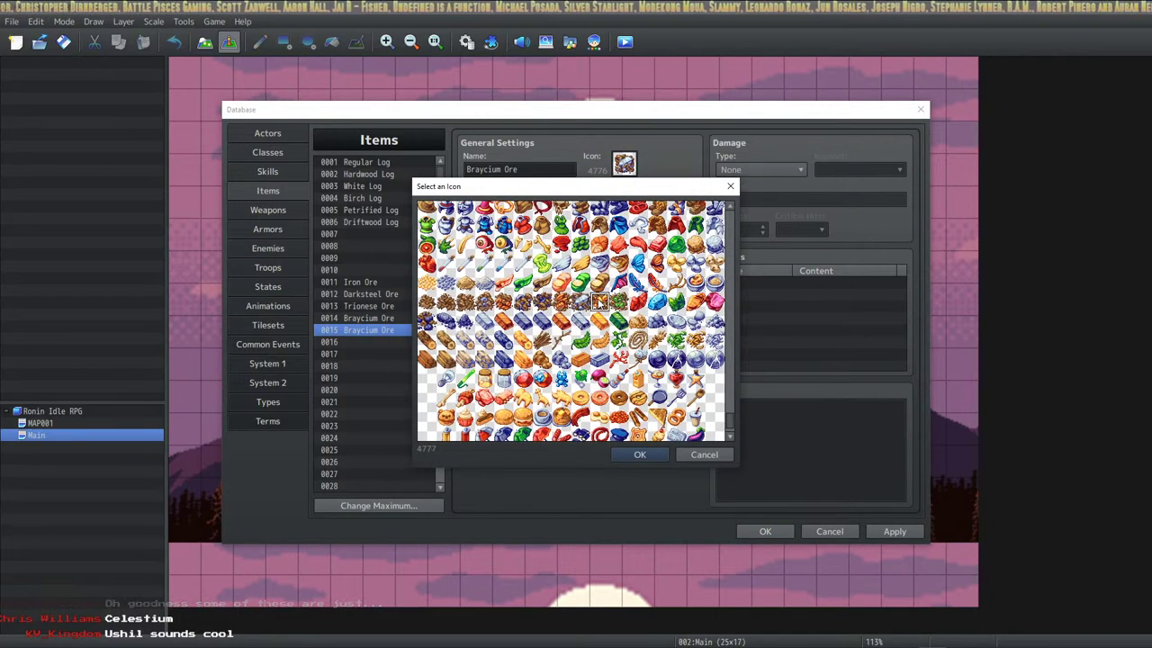
left_click(638, 456)
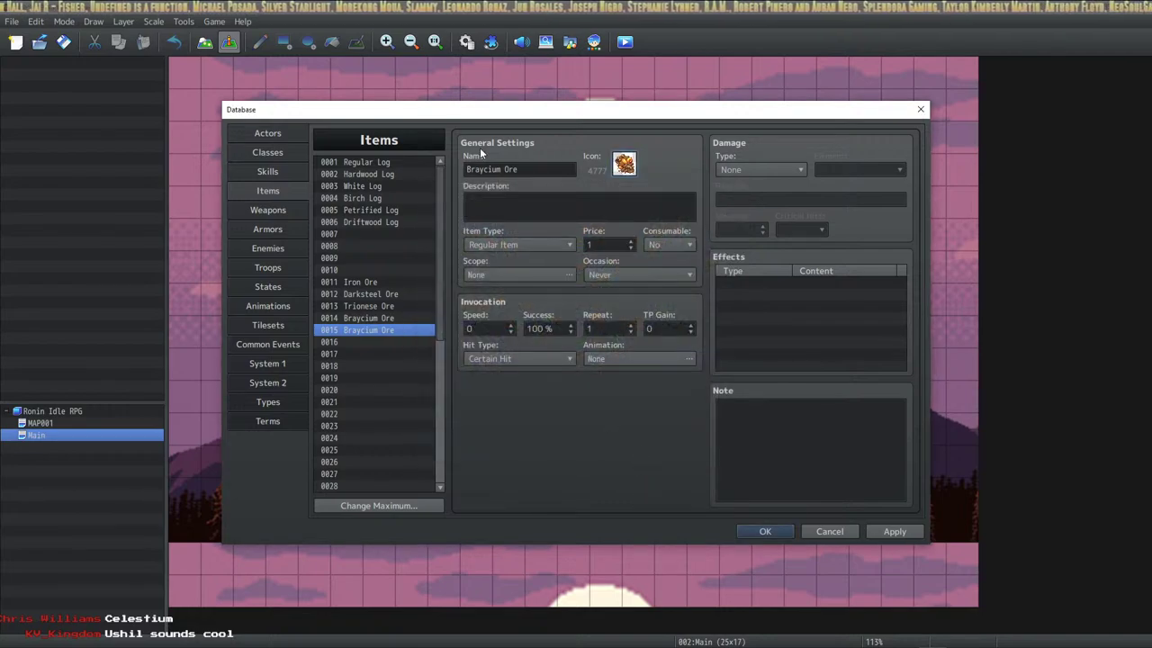
left_click(413, 306)
left_click(387, 329)
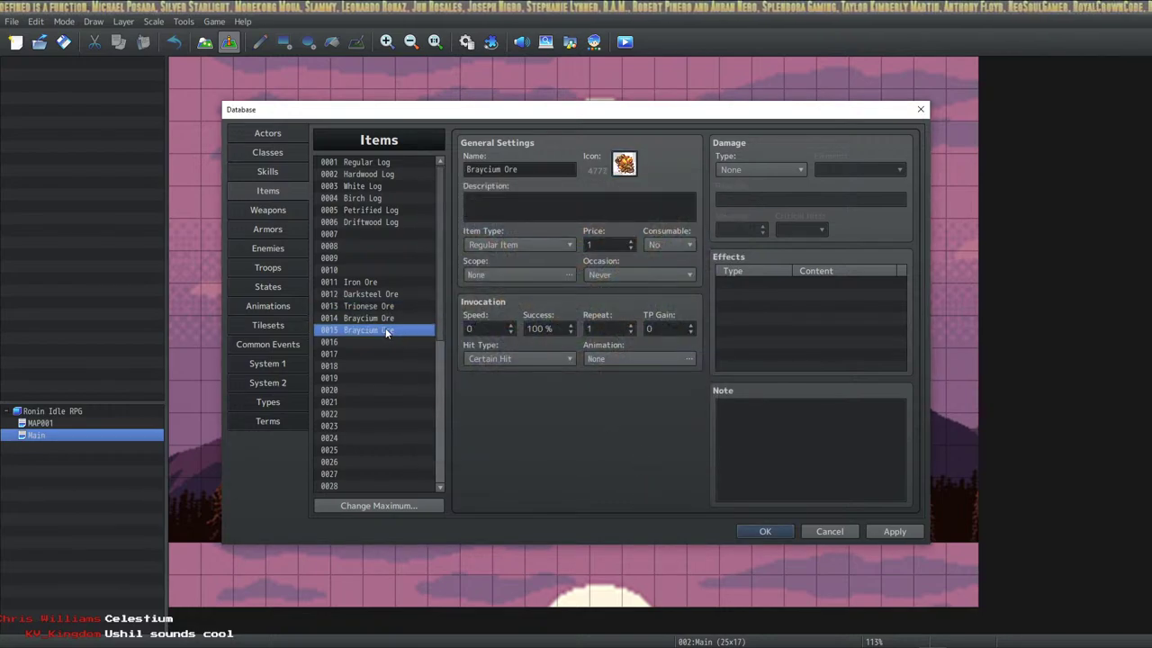
left_click(388, 307)
left_click(393, 320)
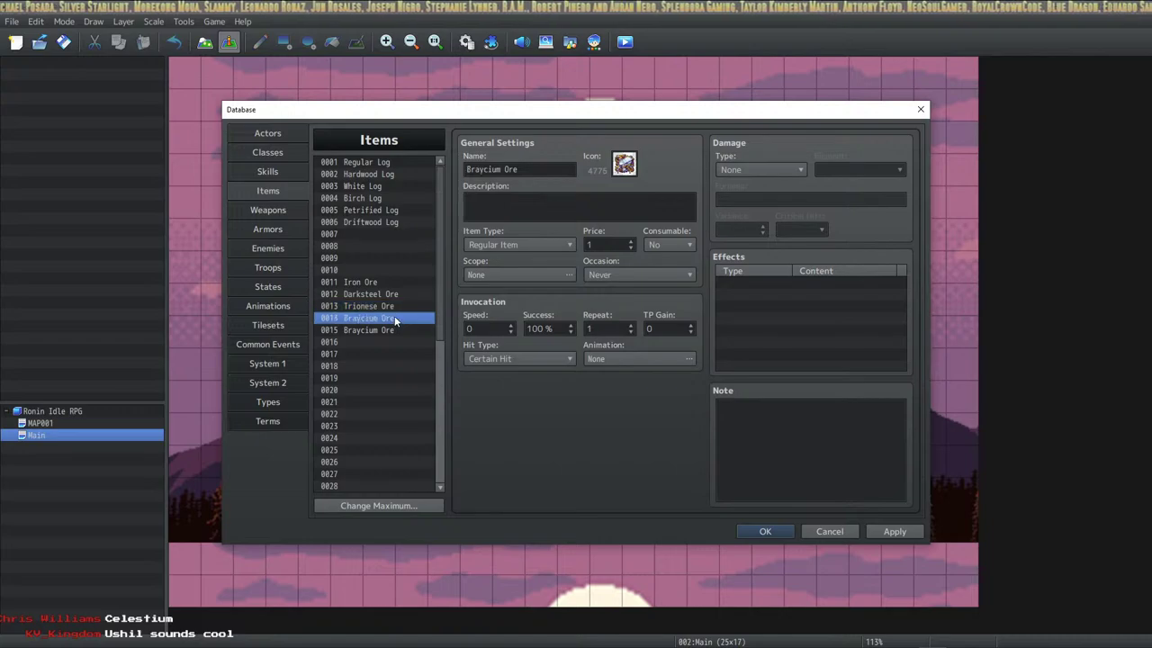
Compare the icons of the ore items in slots 0011 to 0015.
left_click(396, 298)
left_click(391, 284)
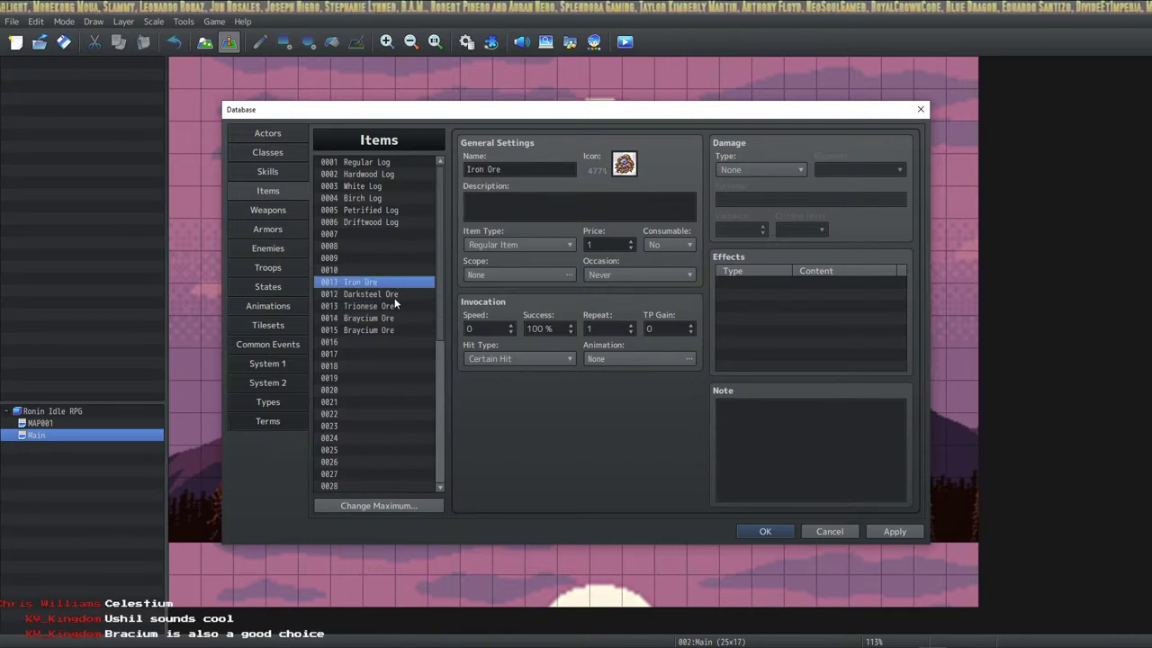
left_click(404, 307)
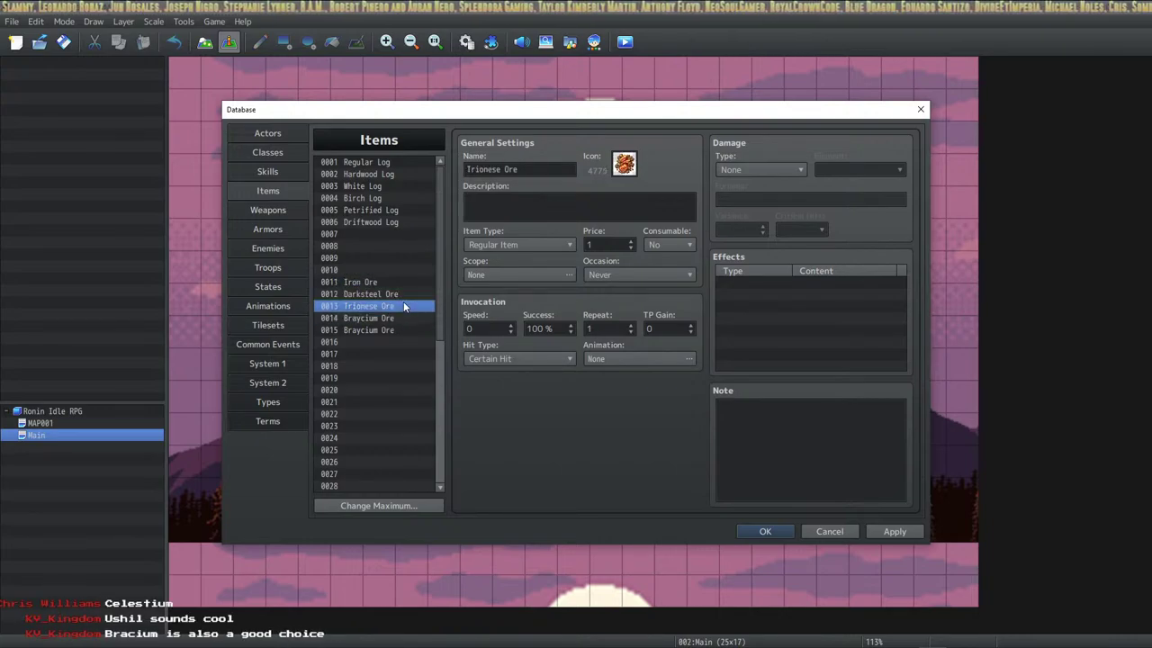
key("Up")
key("Down")
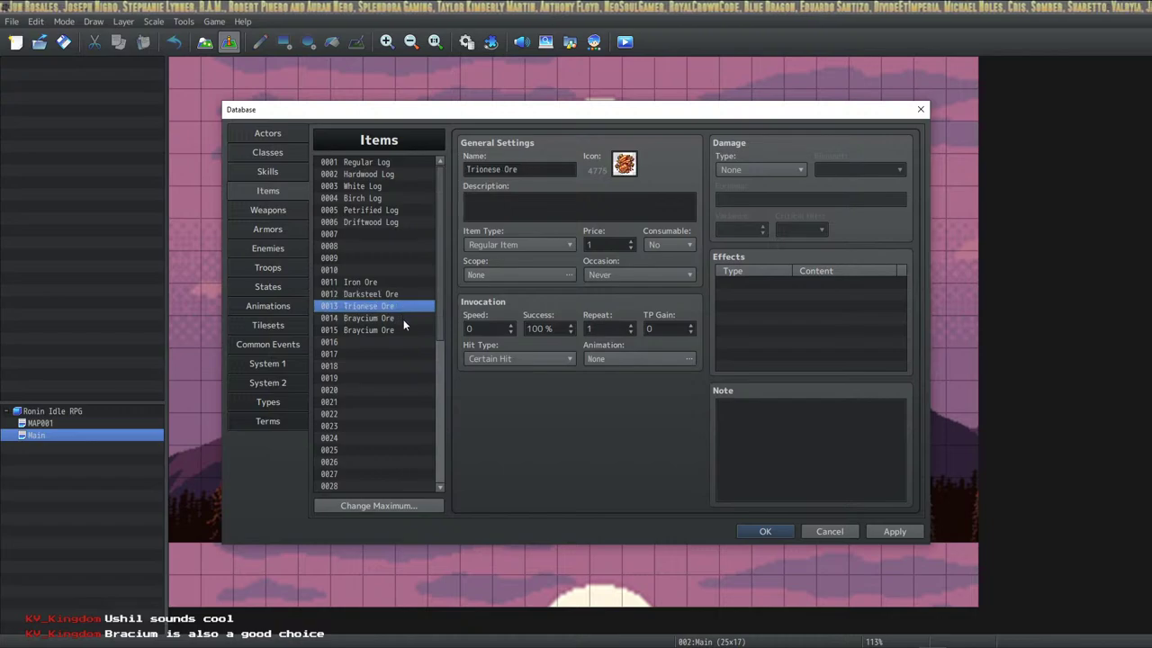
left_click(403, 319)
left_click(403, 330)
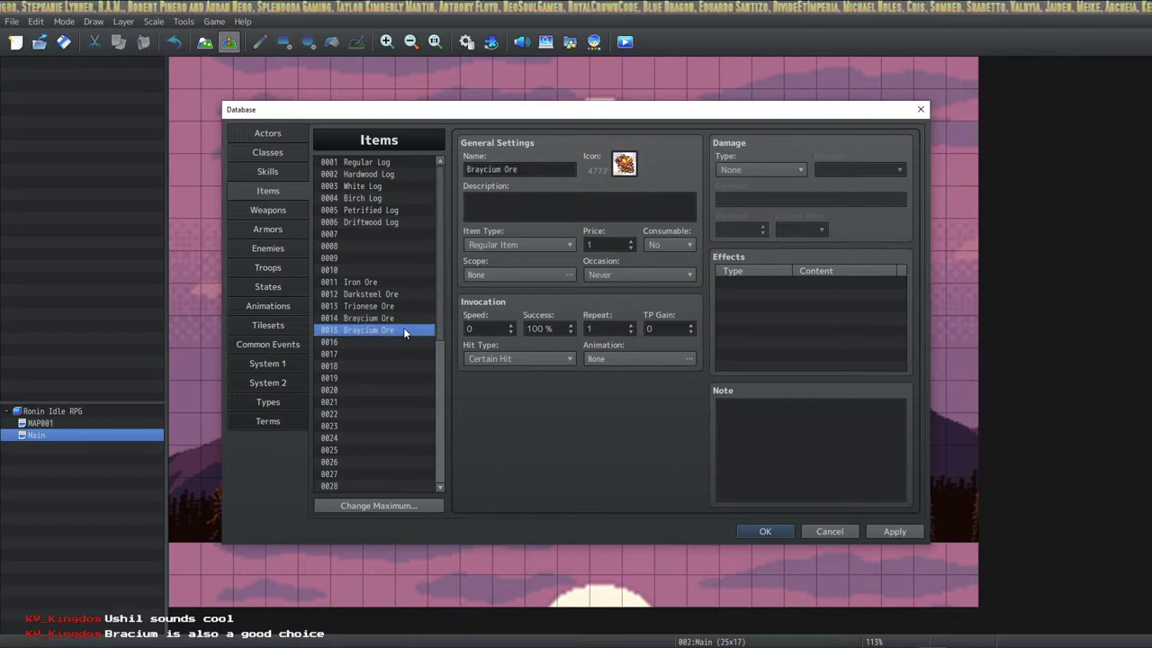
left_click(400, 305)
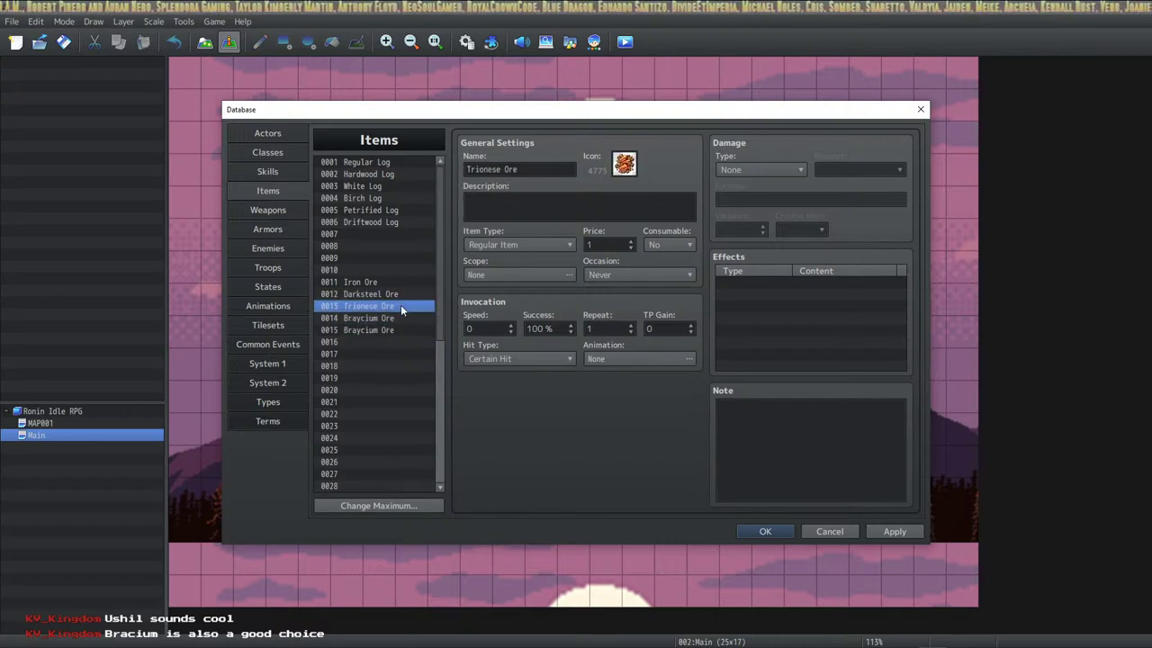
left_click(402, 317)
left_click(393, 330)
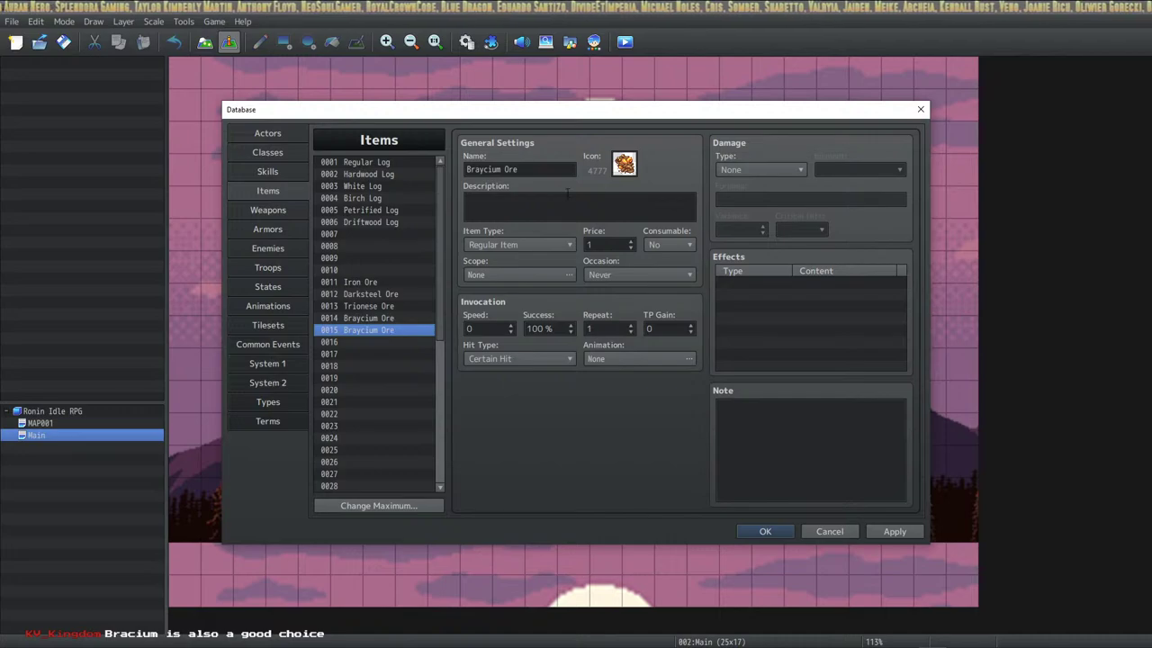
Browse the icon set for item 0015, examining the ores, gems and rocks for more distinct ore icons.
double_click(623, 164)
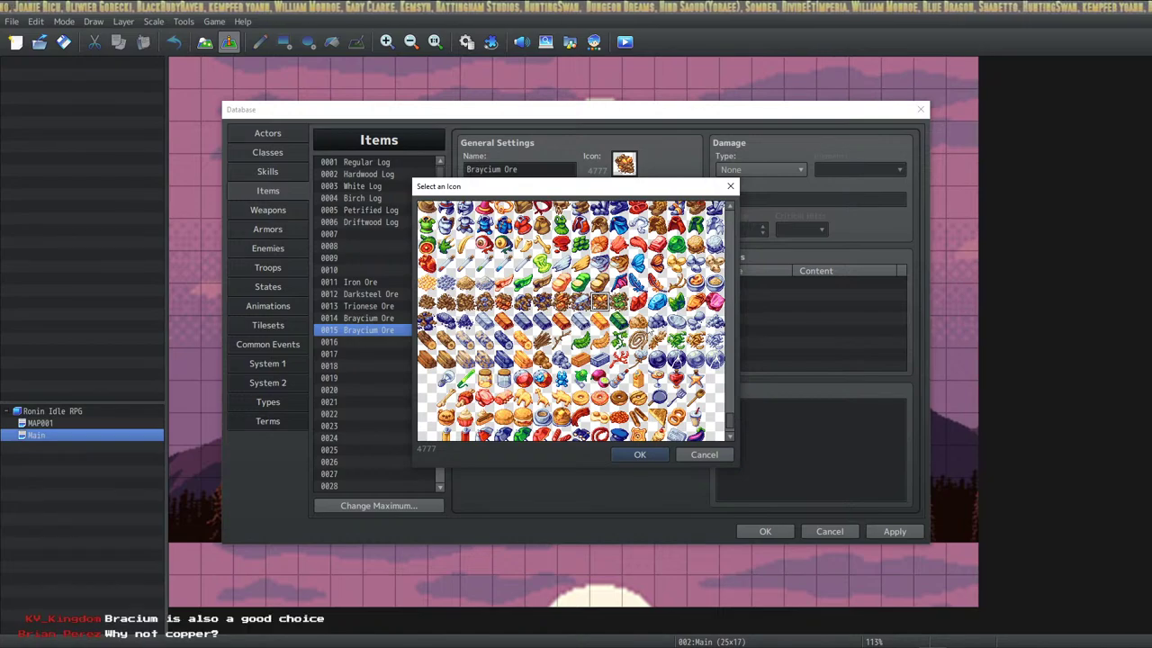
scroll(646, 331, "up", 3)
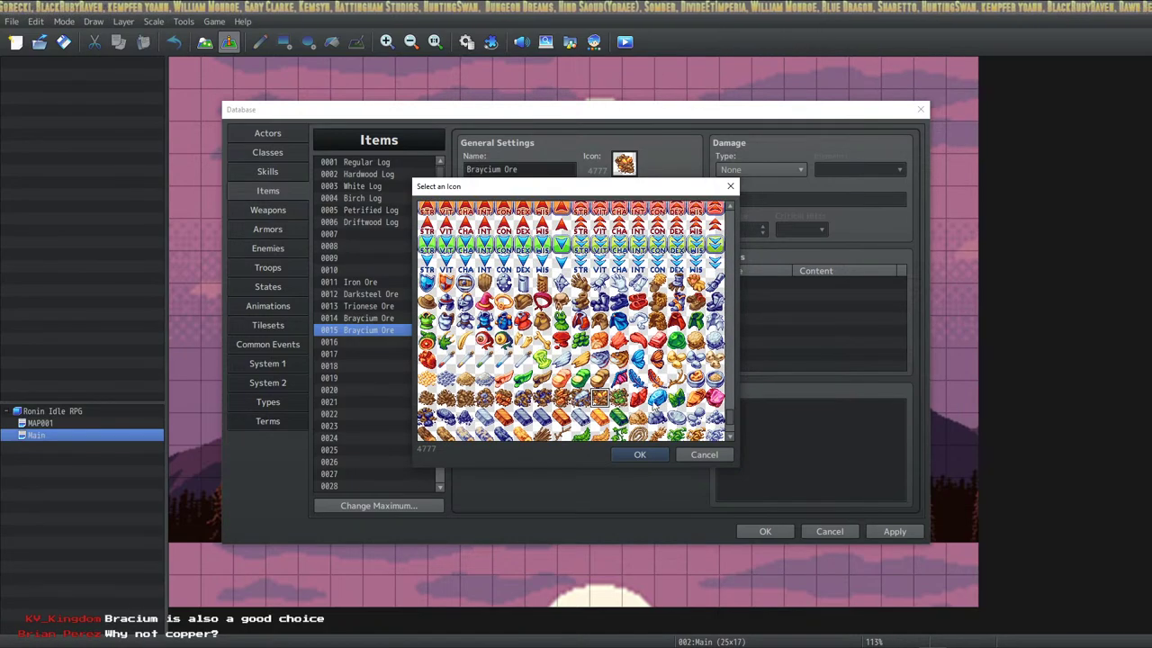
scroll(663, 396, "down", 5)
scroll(648, 389, "up", 5)
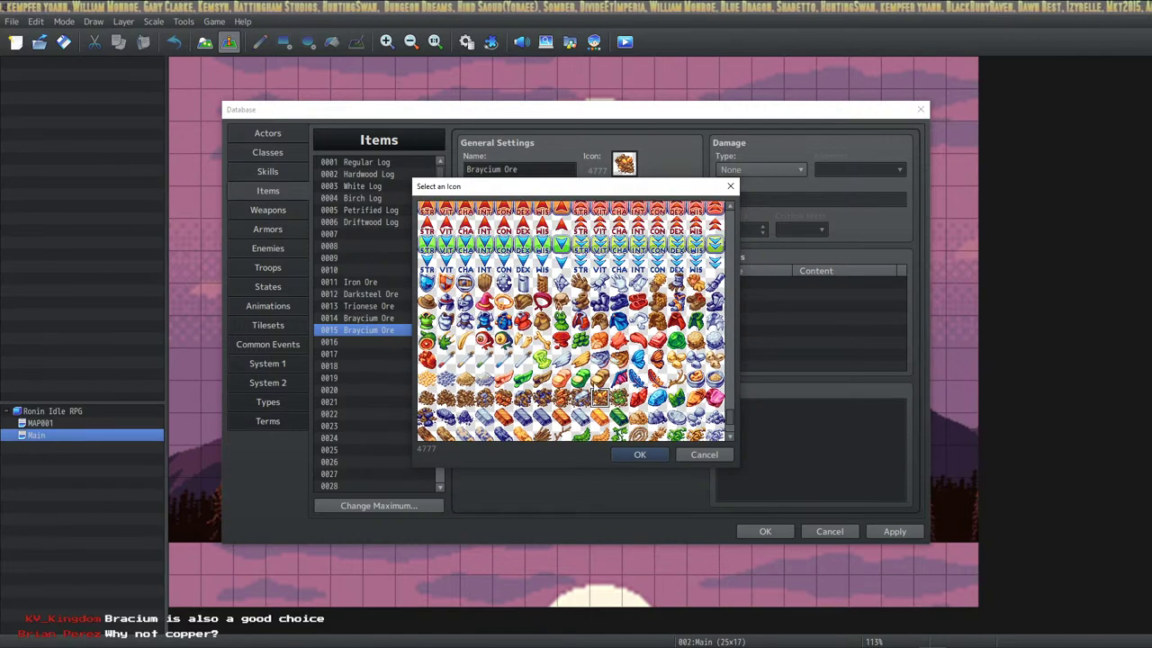
scroll(580, 385, "up", 10)
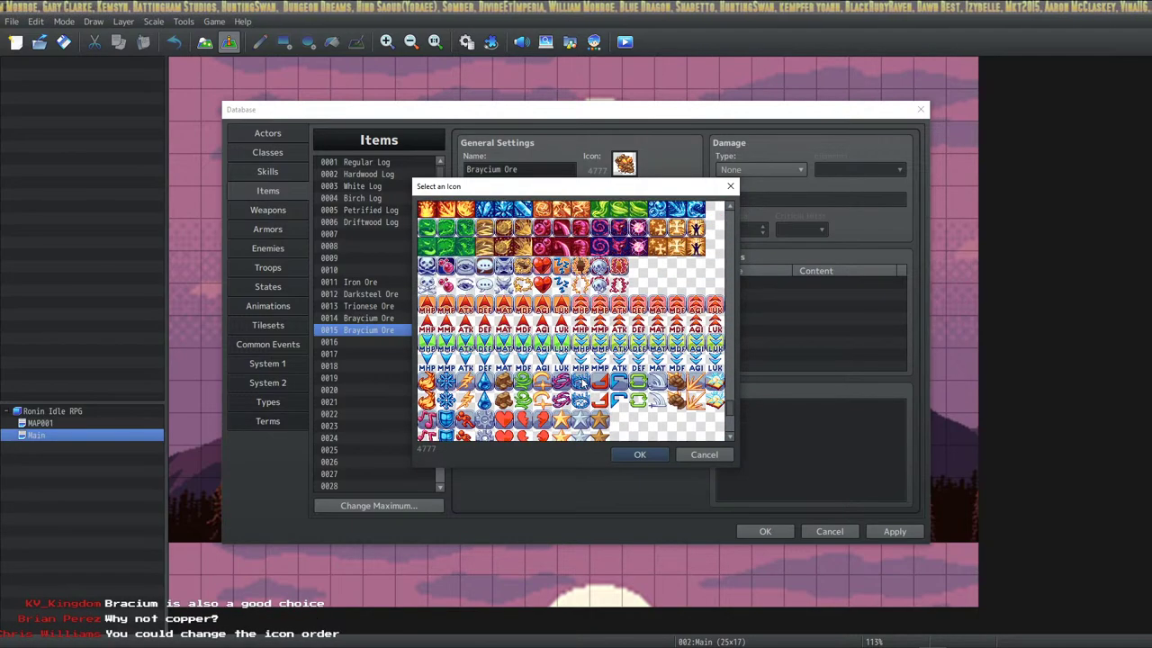
scroll(581, 385, "down", 10)
scroll(583, 381, "up", 4)
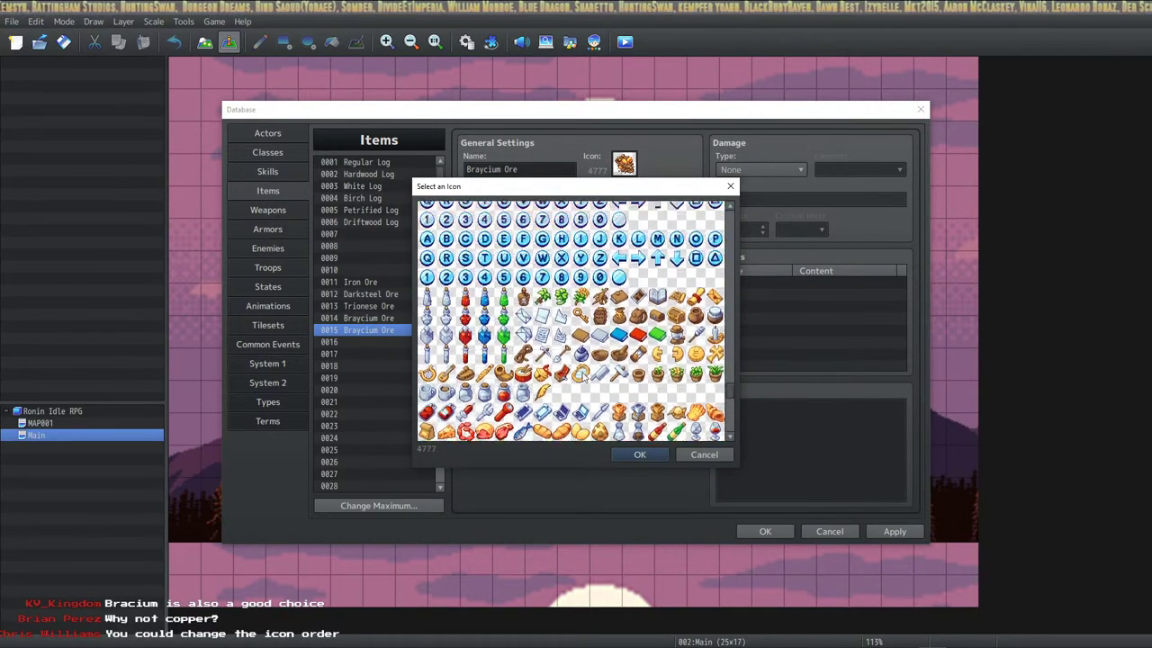
scroll(583, 378, "down", 3)
scroll(719, 319, "down", 5)
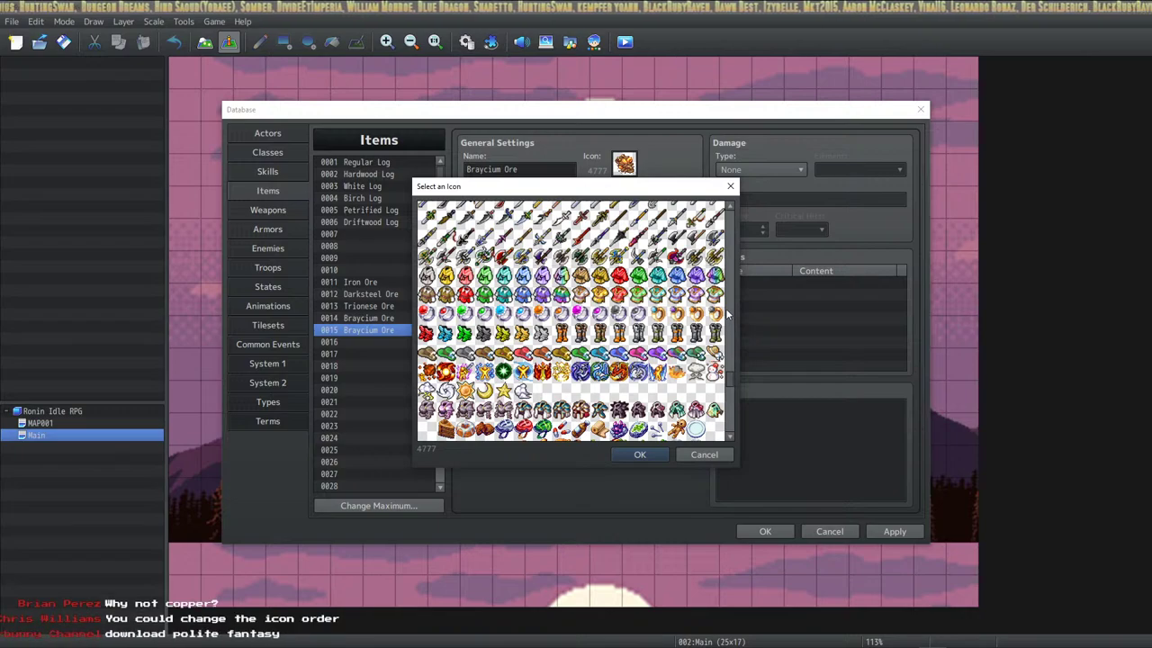
scroll(725, 311, "up", 8)
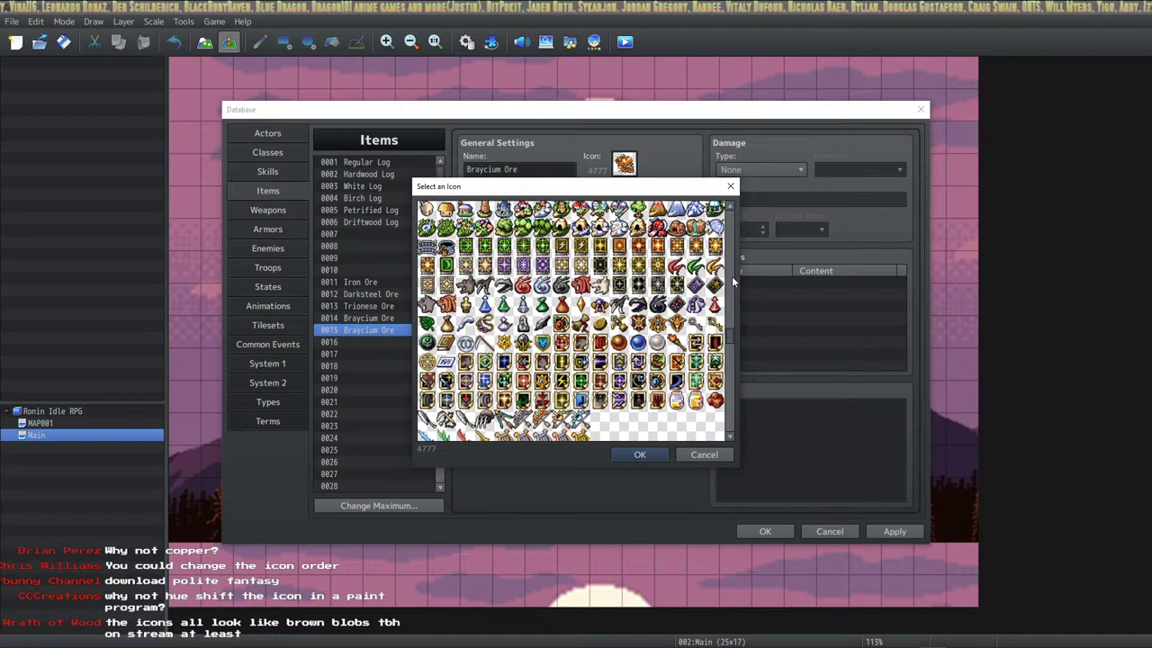
scroll(720, 297, "up", 10)
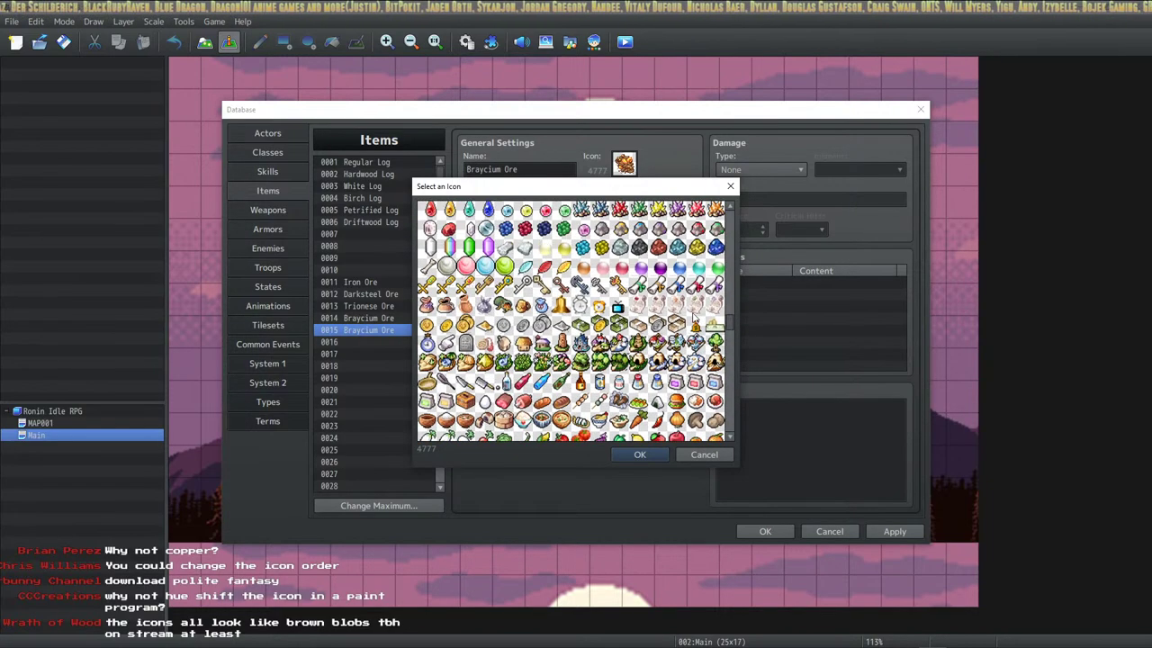
scroll(694, 321, "up", 4)
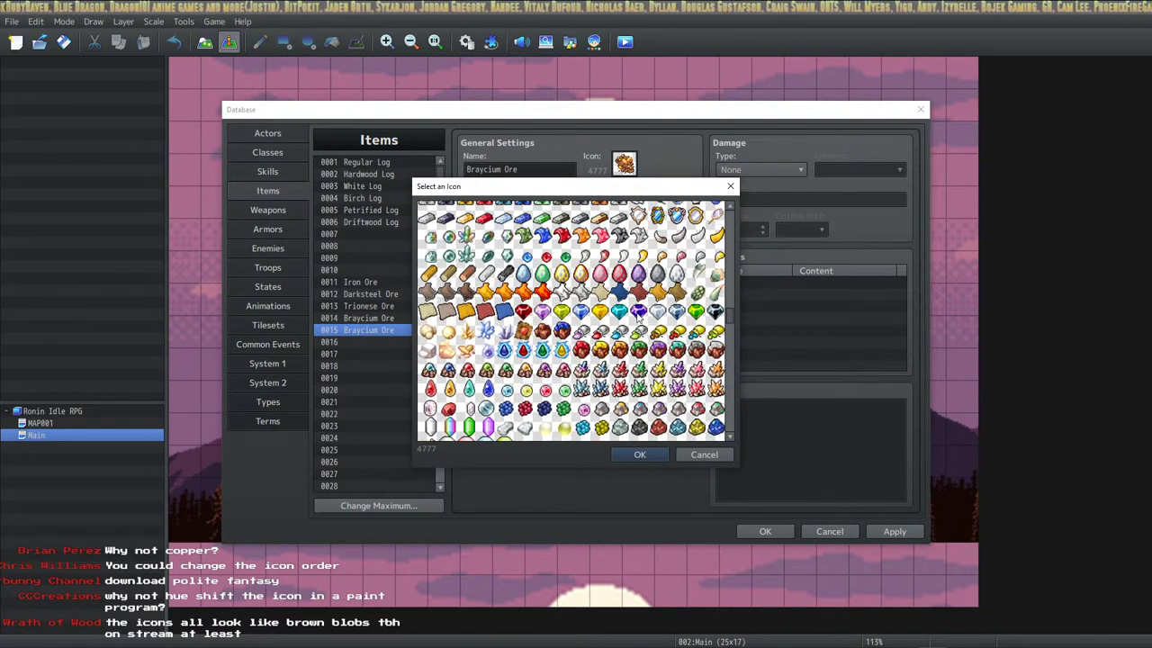
scroll(638, 316, "up", 1)
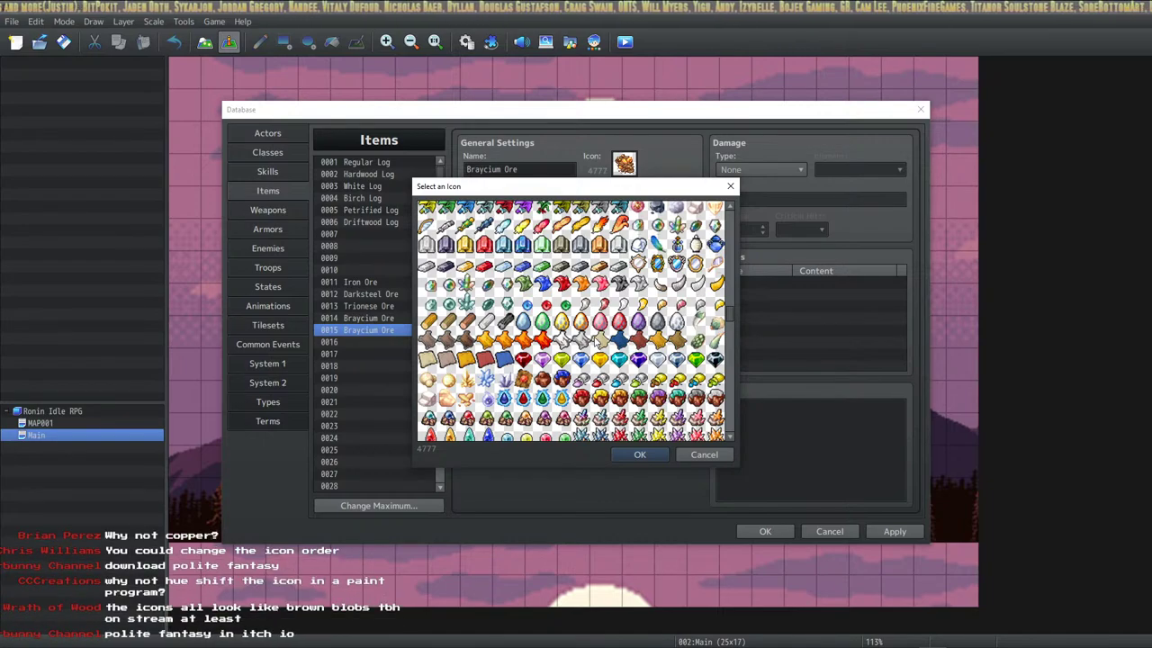
scroll(598, 340, "up", 3)
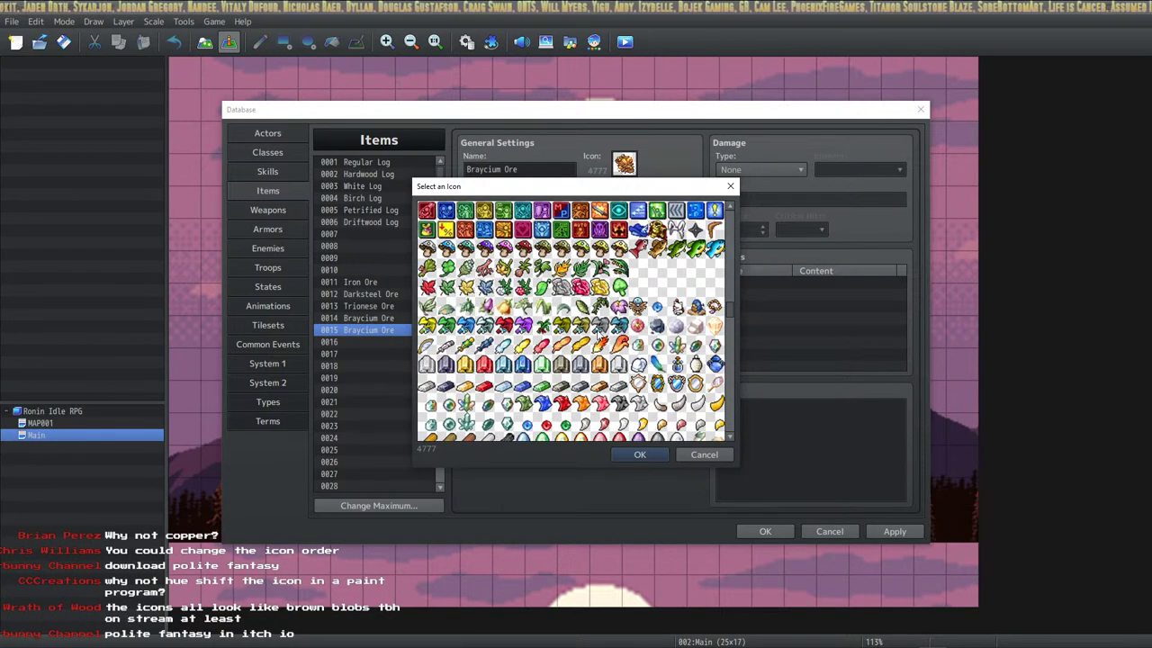
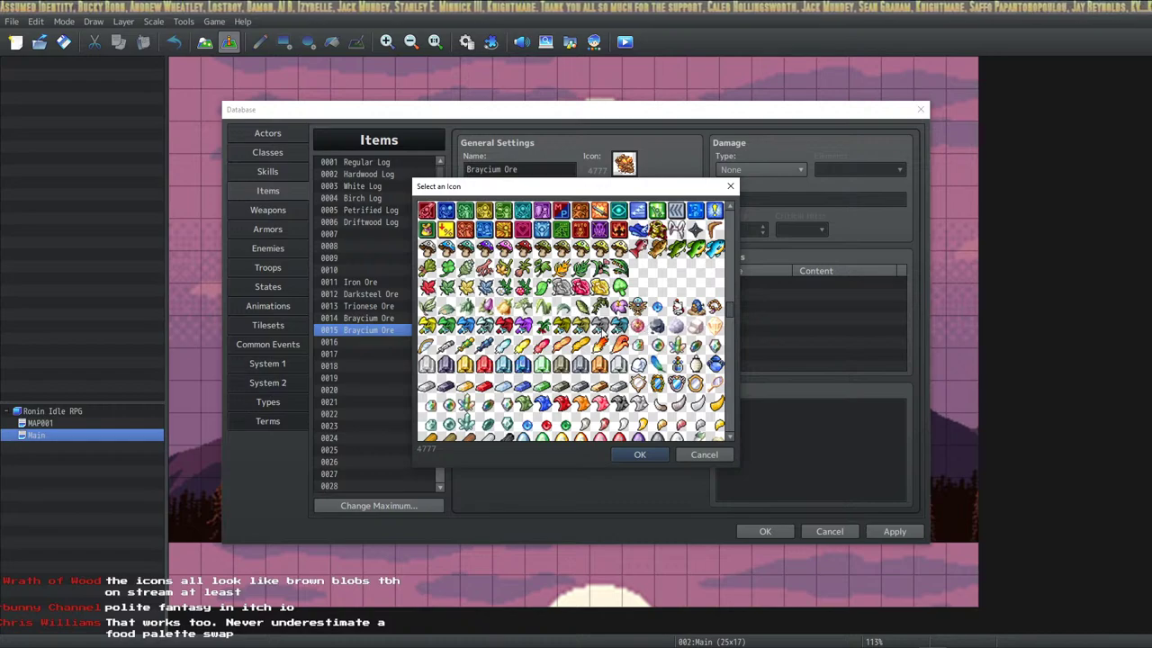
scroll(581, 346, "up", 5)
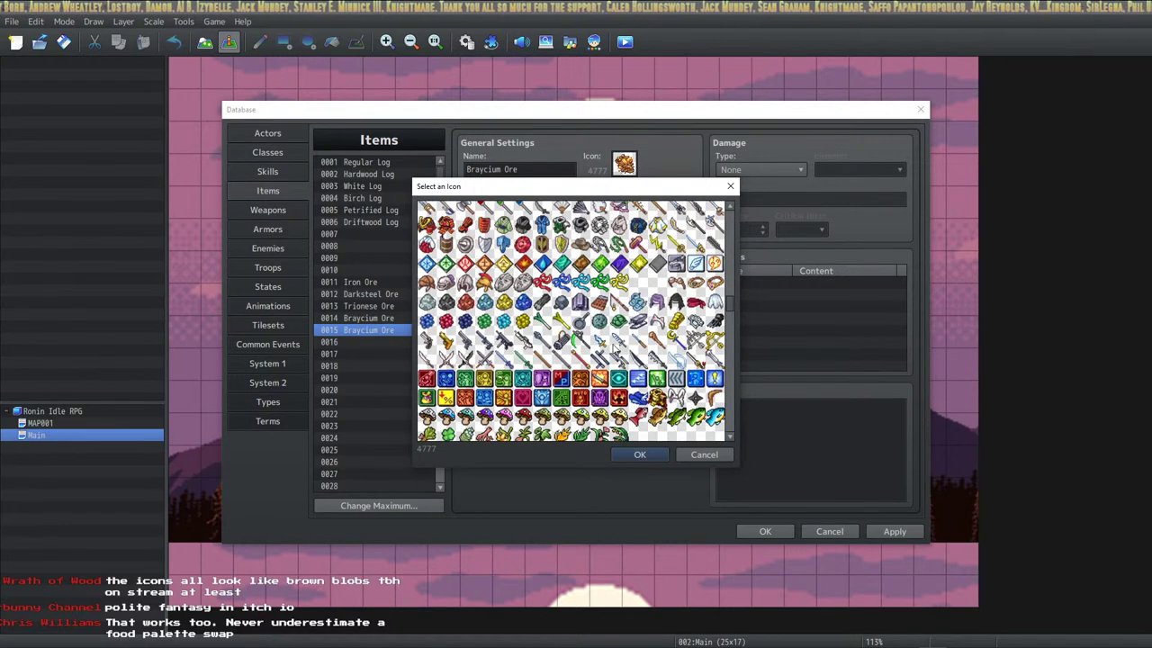
scroll(614, 346, "up", 3)
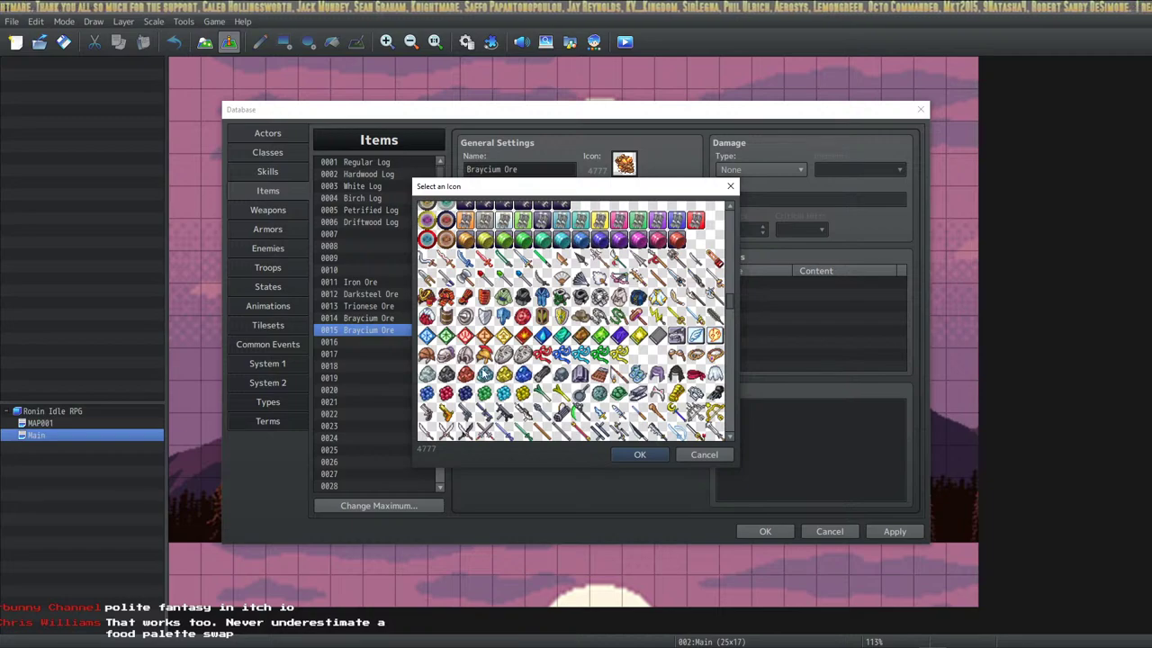
Try the coloured ore icons from 2048 onward and assign the yellow ore icon 2052 to item 0015.
left_click_drag(429, 374, 523, 376)
left_click(447, 377)
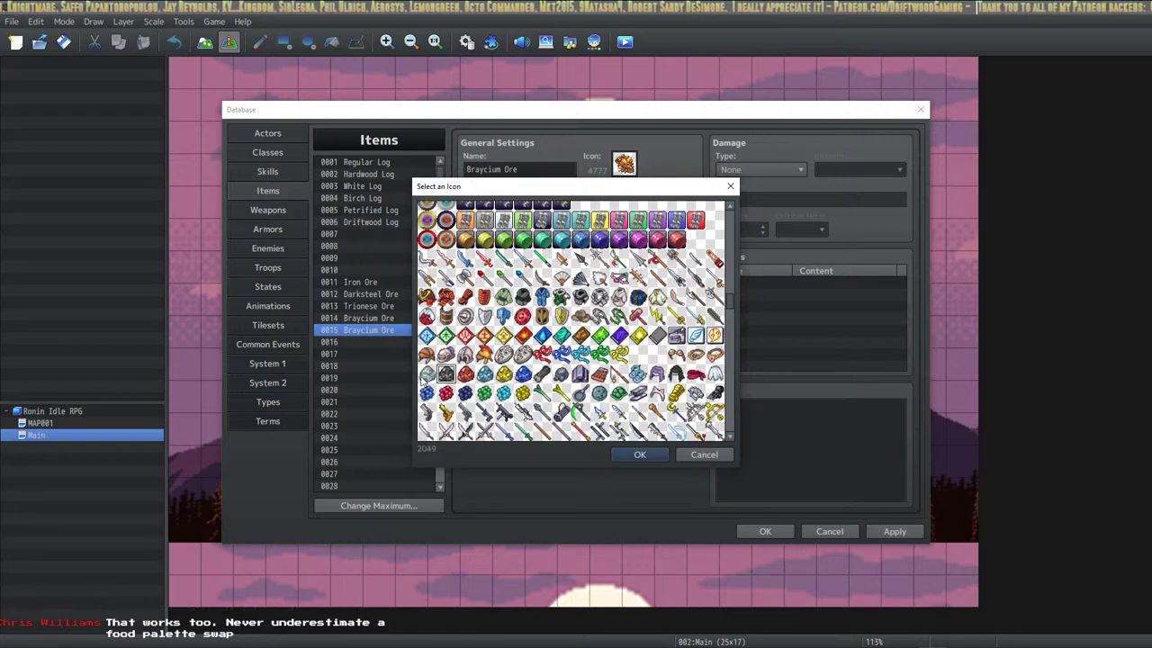
left_click(428, 375)
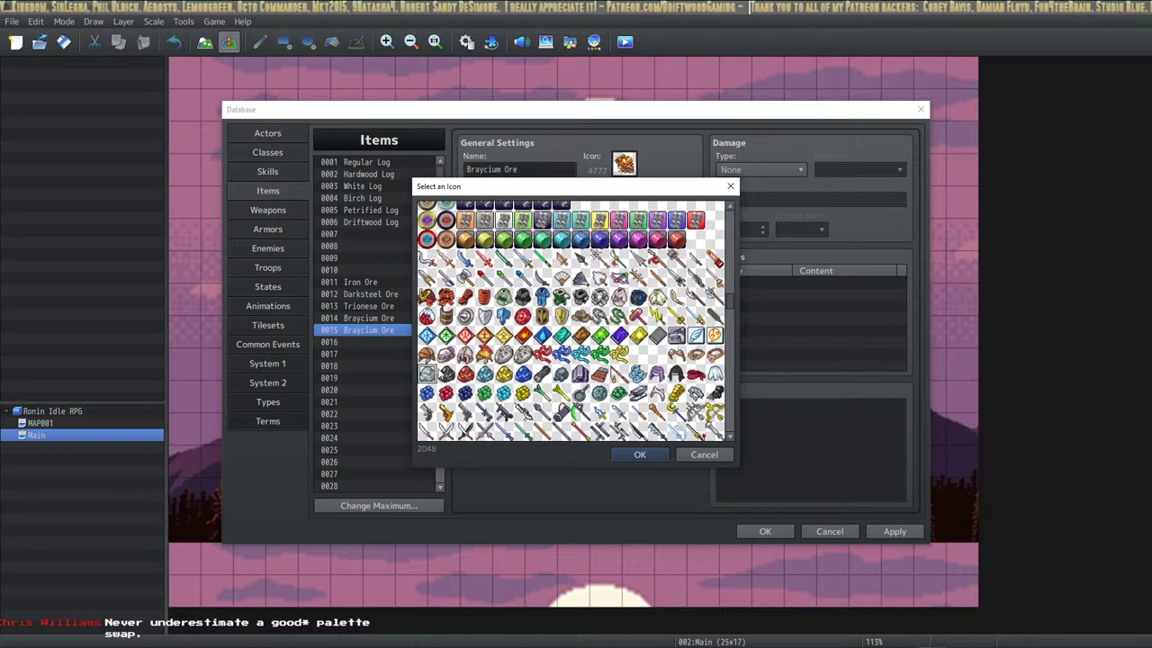
left_click(446, 376)
left_click(468, 375)
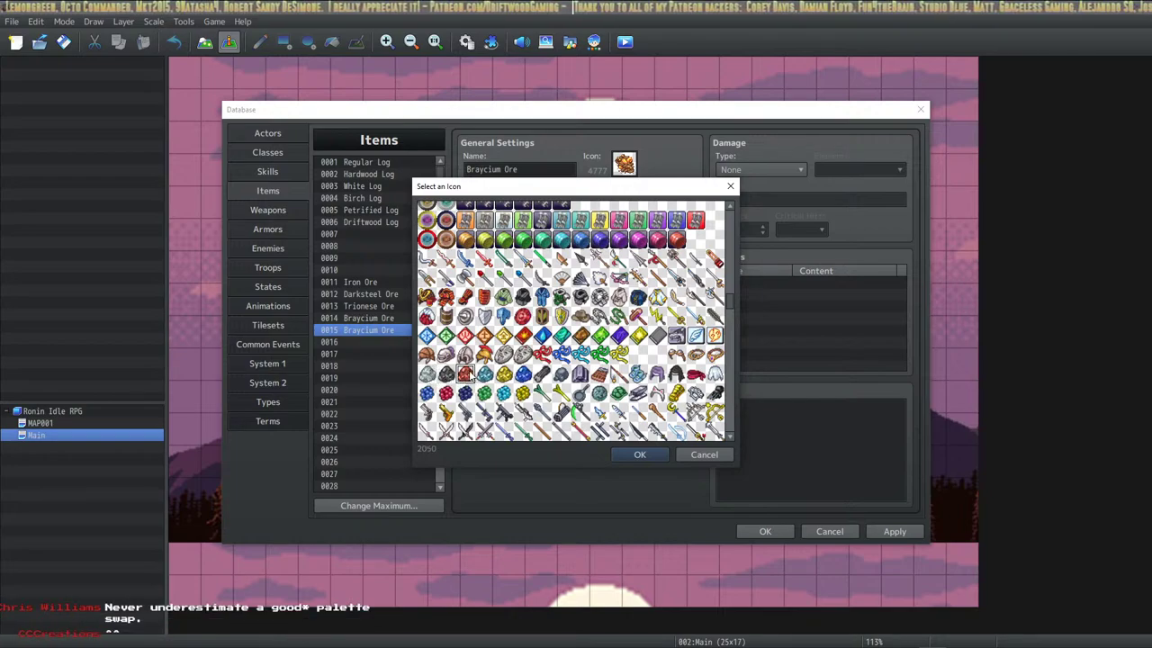
left_click(489, 380)
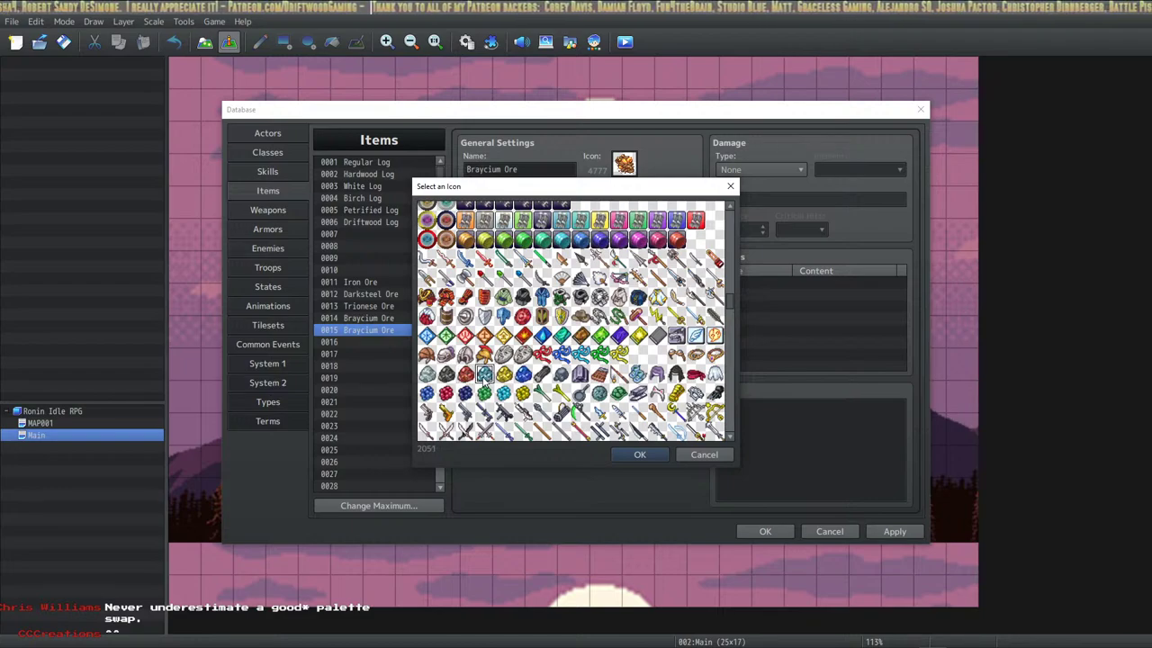
left_click(506, 378)
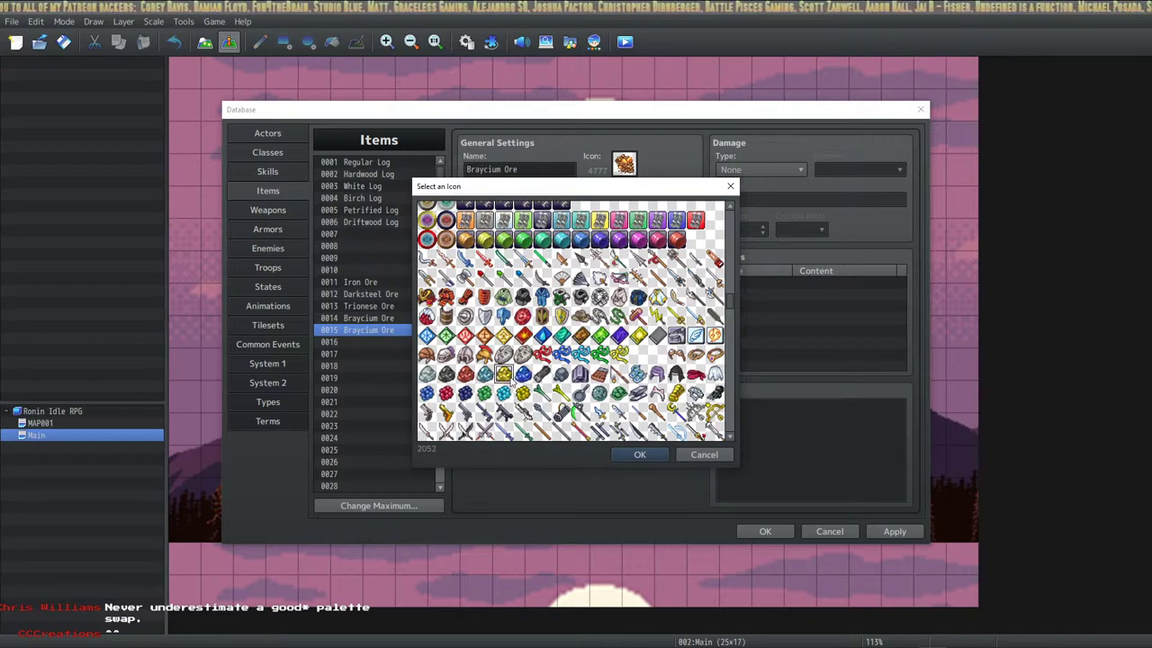
left_click(636, 454)
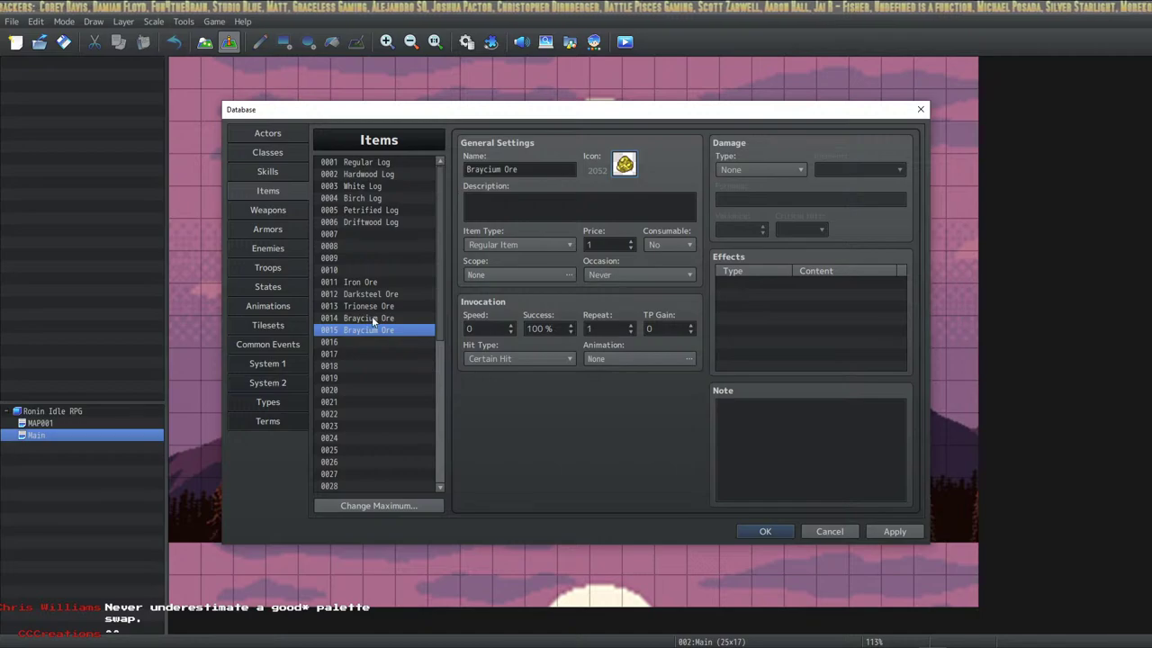
Change the icon of item 0011 Iron Ore to the grey ore icon 2048.
left_click(386, 291)
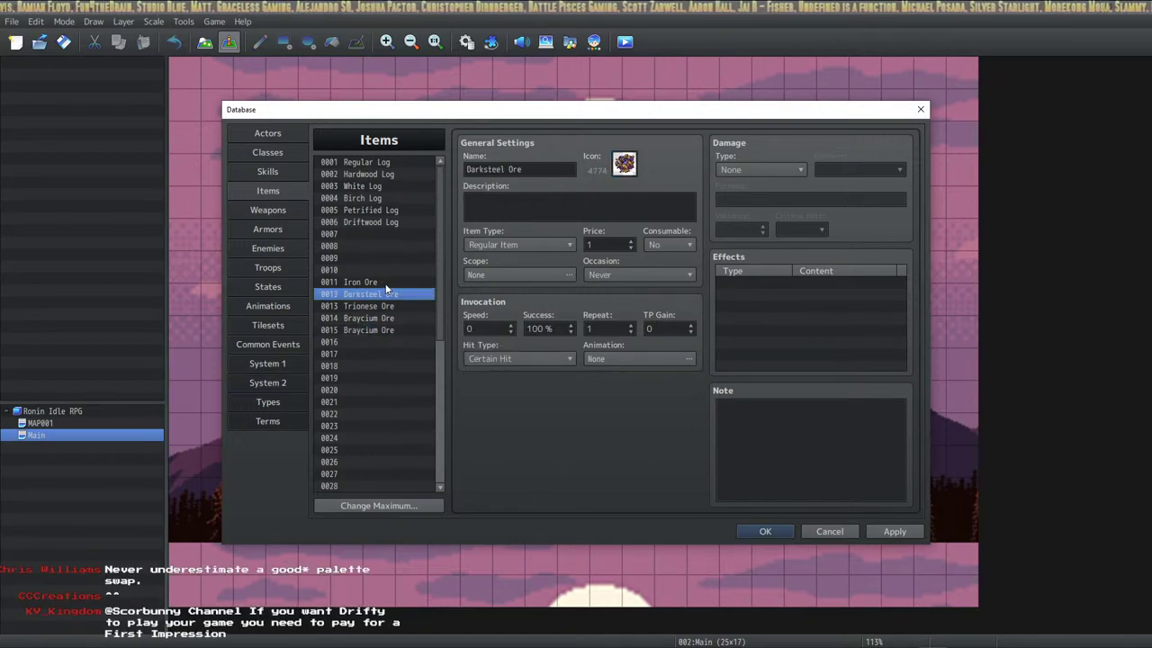
left_click(405, 329)
left_click(384, 283)
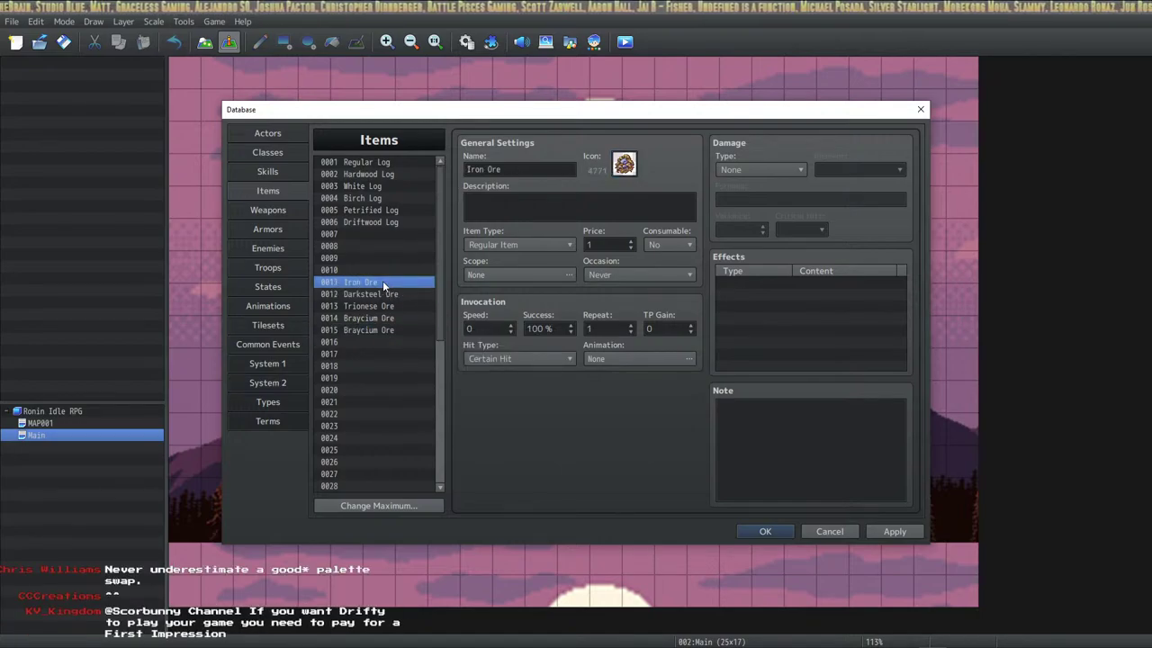
double_click(624, 162)
scroll(716, 297, "down", 10)
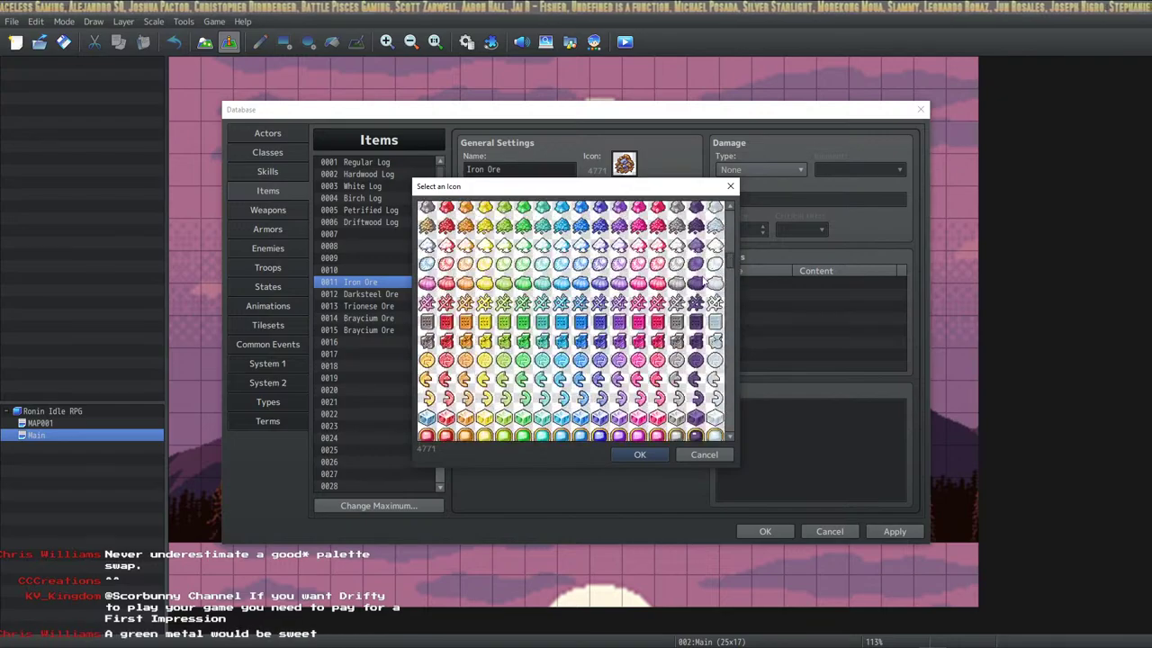
scroll(714, 283, "down", 15)
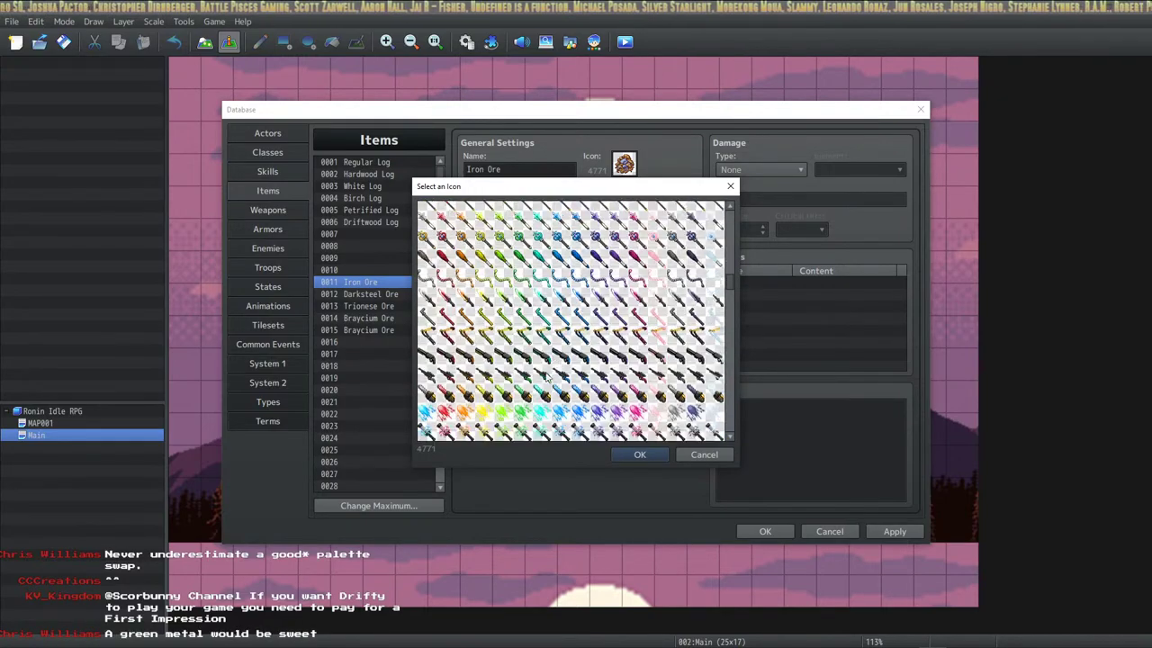
scroll(547, 377, "down", 8)
scroll(542, 378, "down", 5)
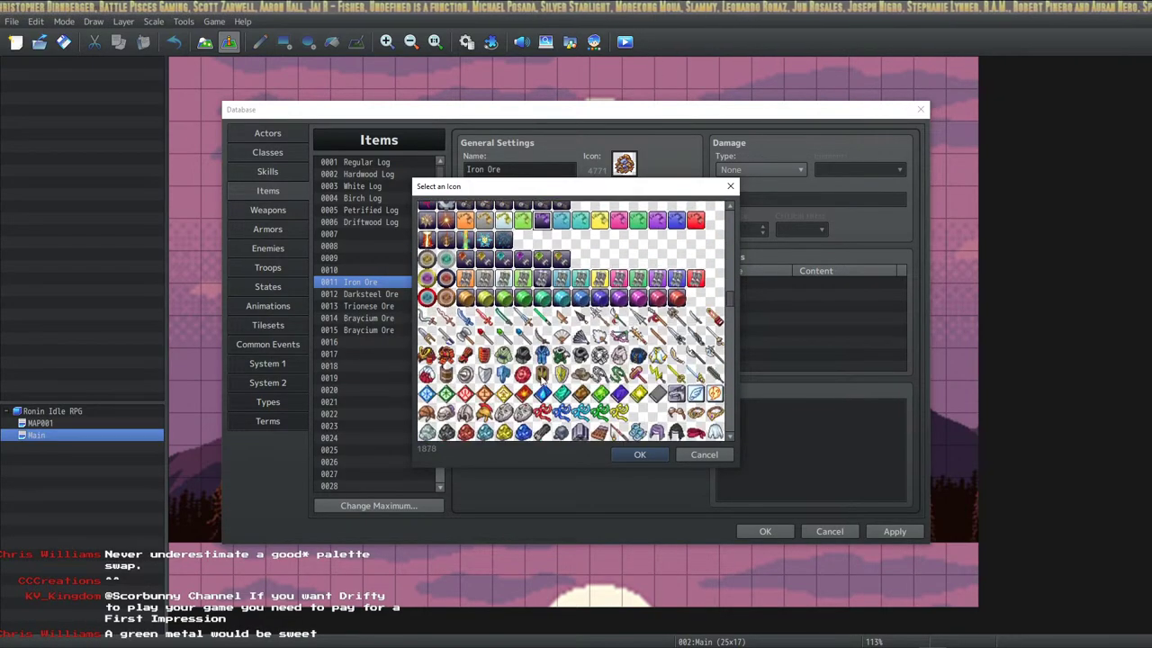
left_click(426, 324)
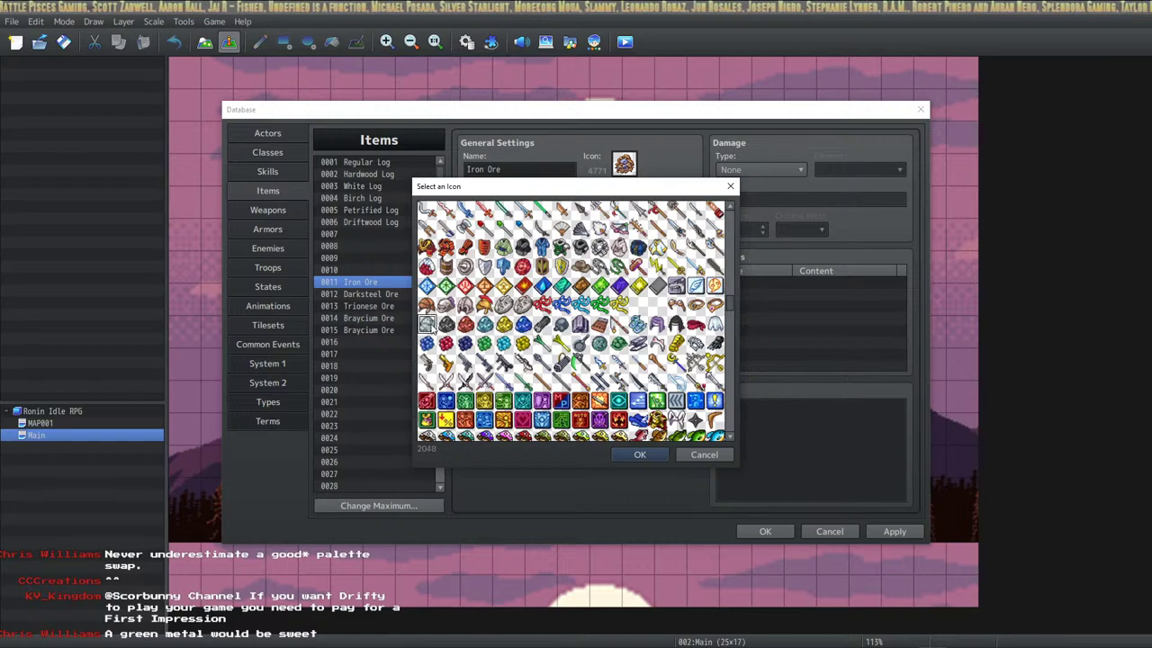
left_click(639, 455)
Change the icon of item 0012 Darksteel Ore to the dark grey ore icon 2049.
left_click(373, 294)
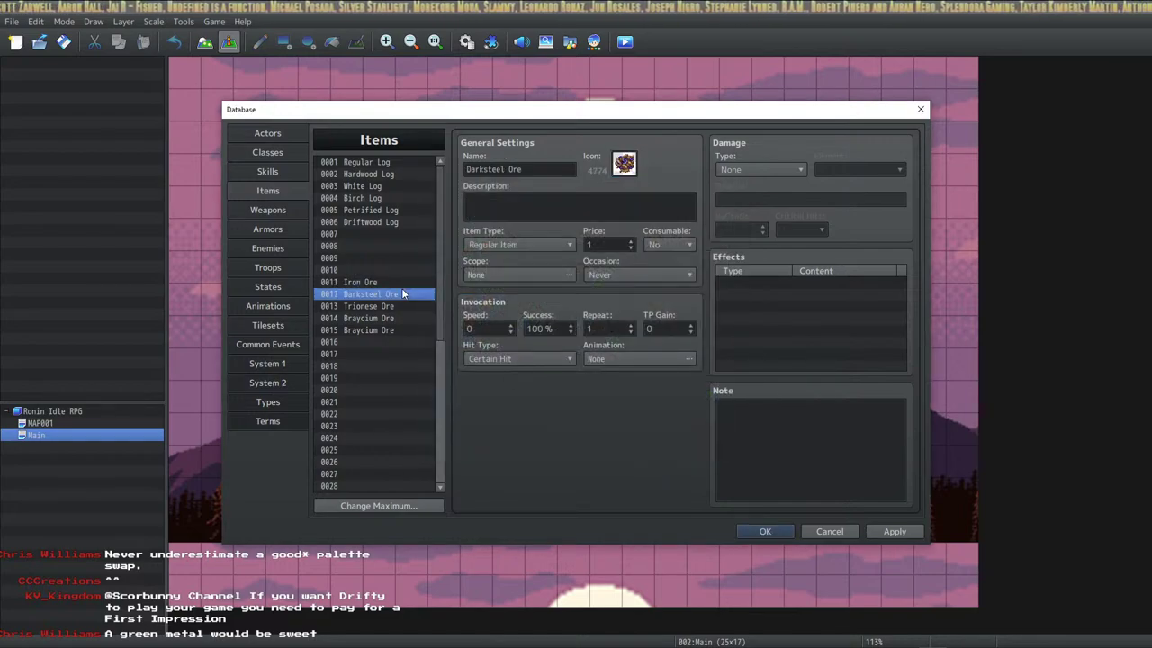
double_click(624, 163)
scroll(720, 270, "down", 10)
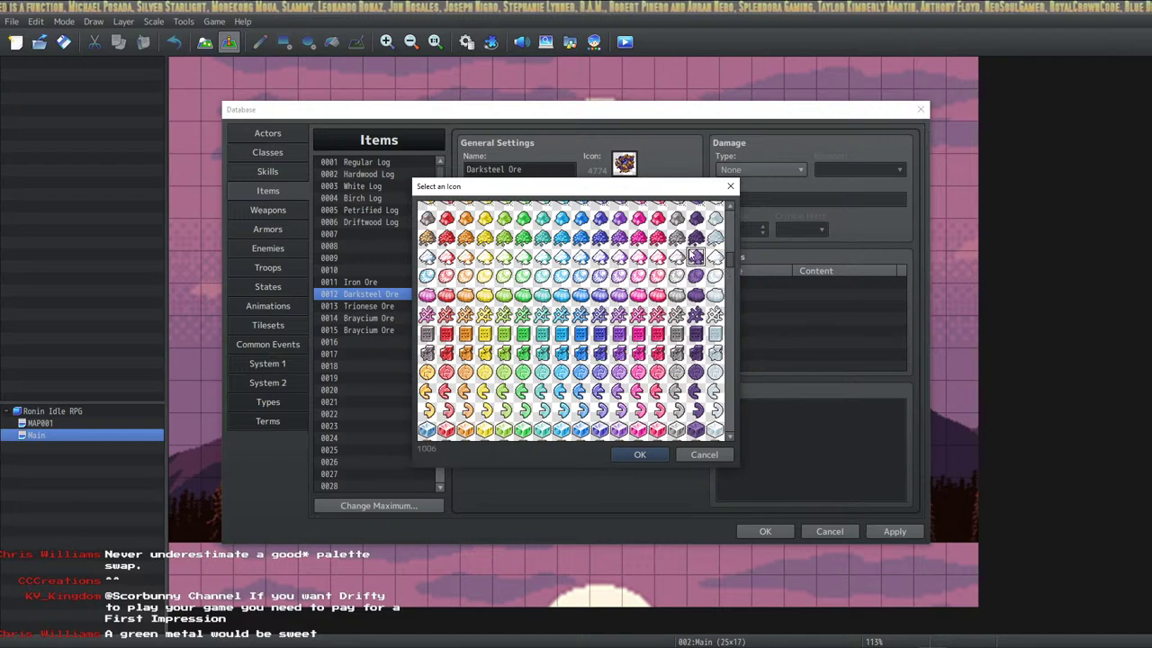
scroll(726, 326, "down", 5)
left_click(719, 332)
scroll(731, 325, "down", 6)
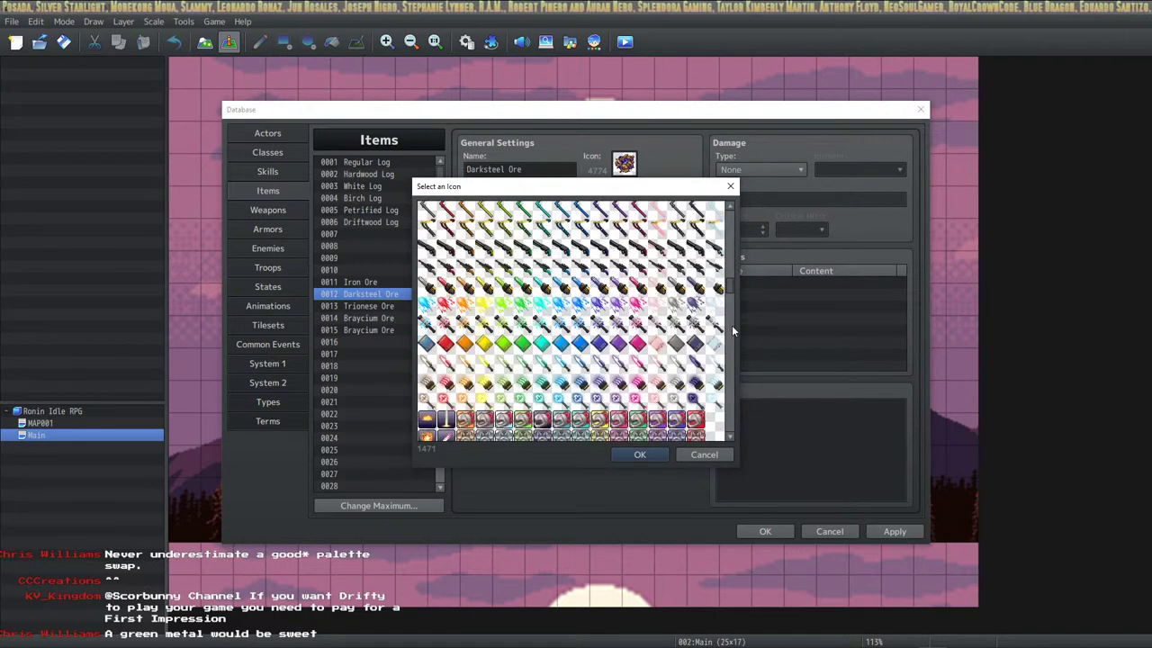
left_click(657, 370)
scroll(730, 374, "down", 5)
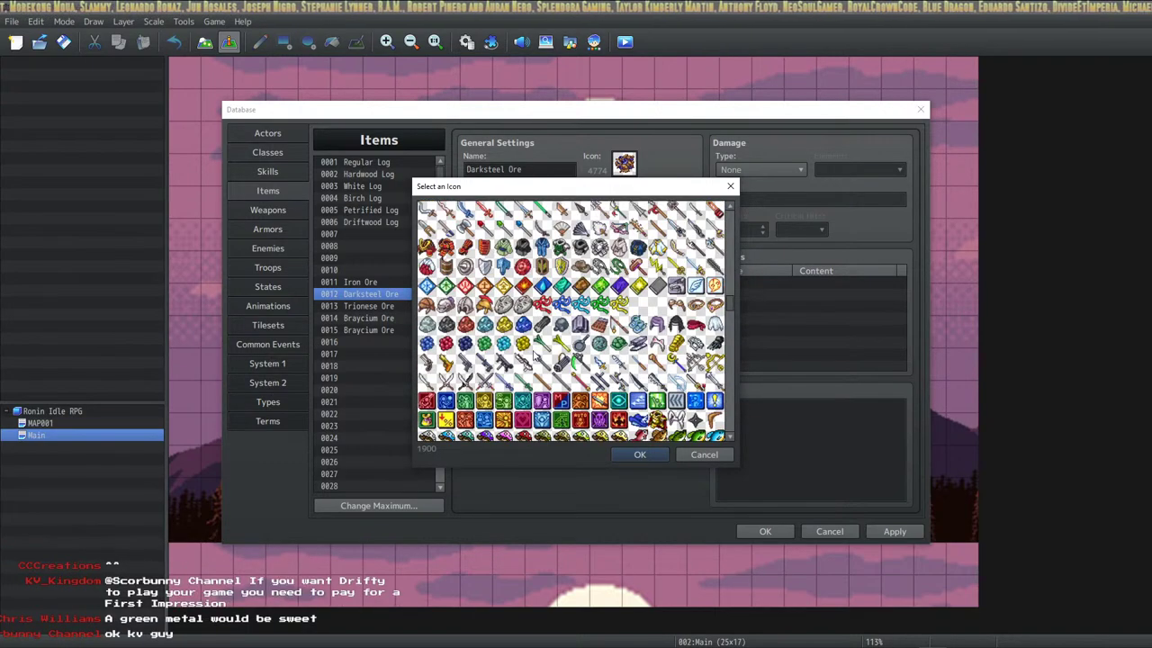
left_click(426, 324)
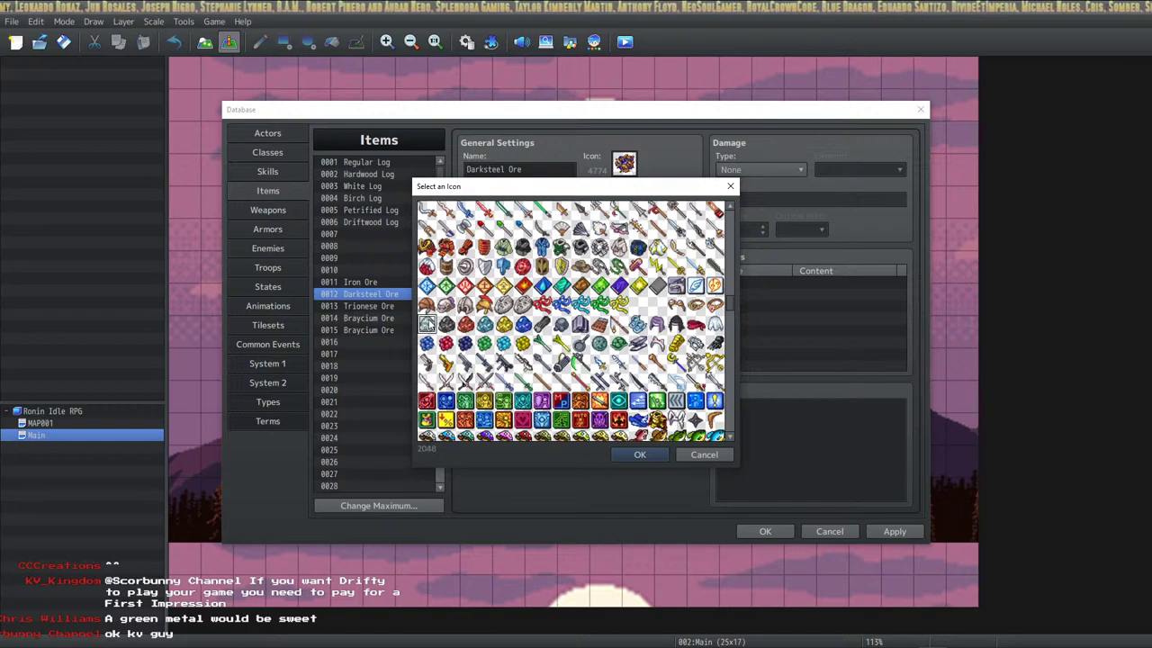
left_click(446, 324)
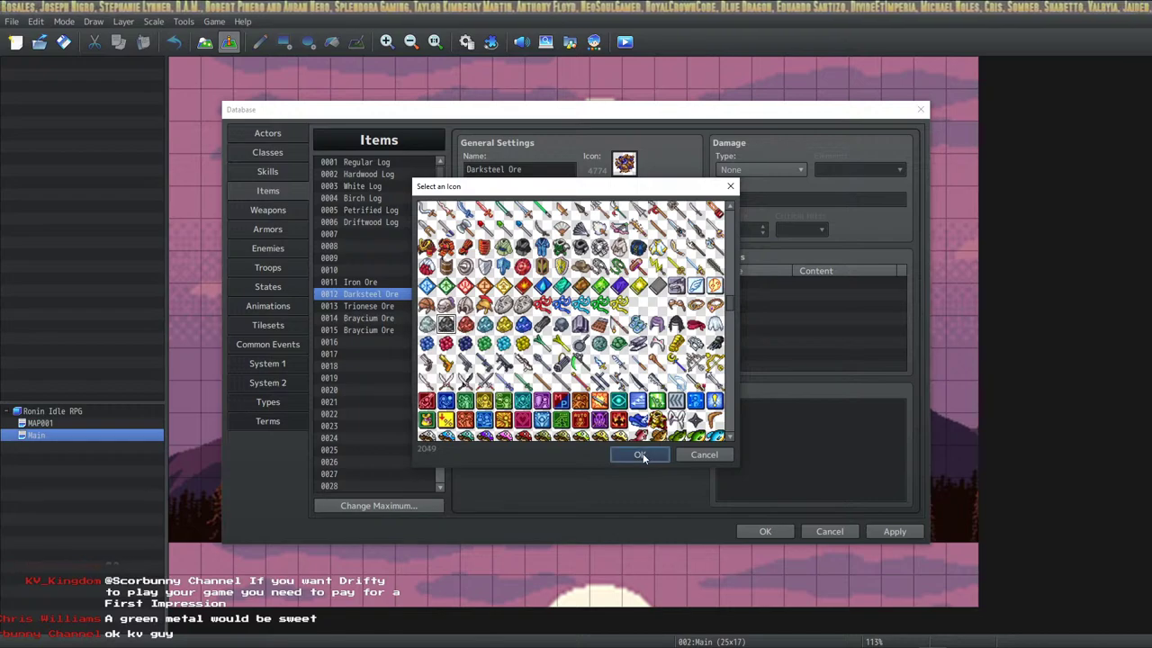
left_click(619, 453)
Change the icon of item 0013 Trionese Ore to the red ore icon 2050.
left_click(378, 306)
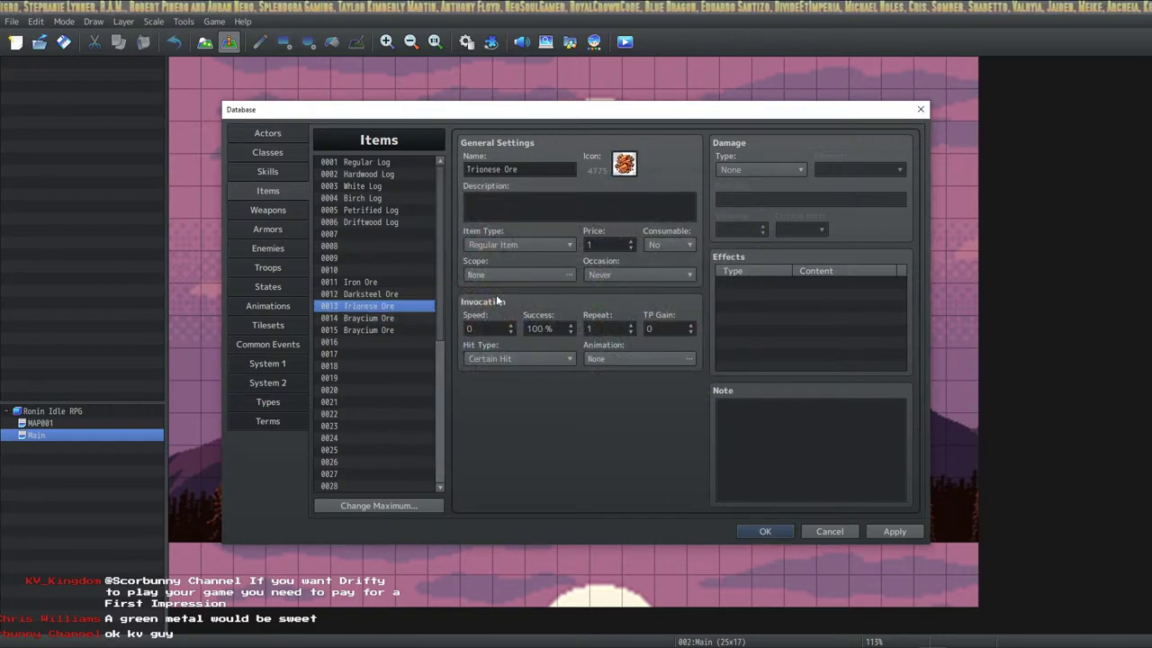
double_click(628, 168)
scroll(728, 268, "up", 10)
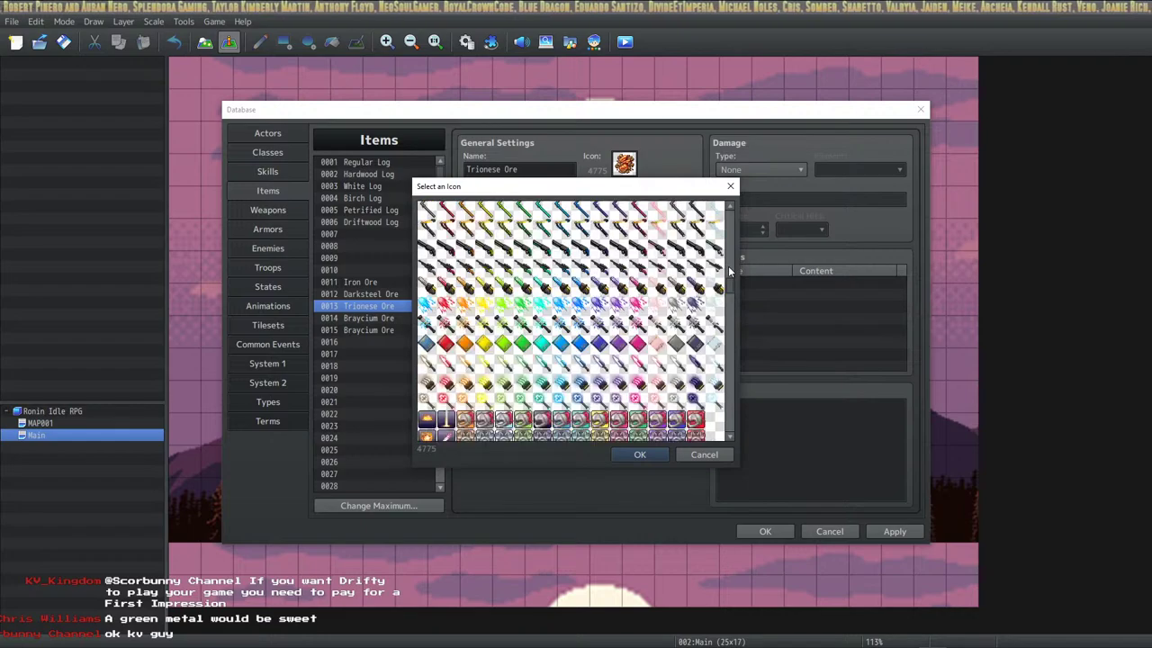
scroll(728, 265, "up", 5)
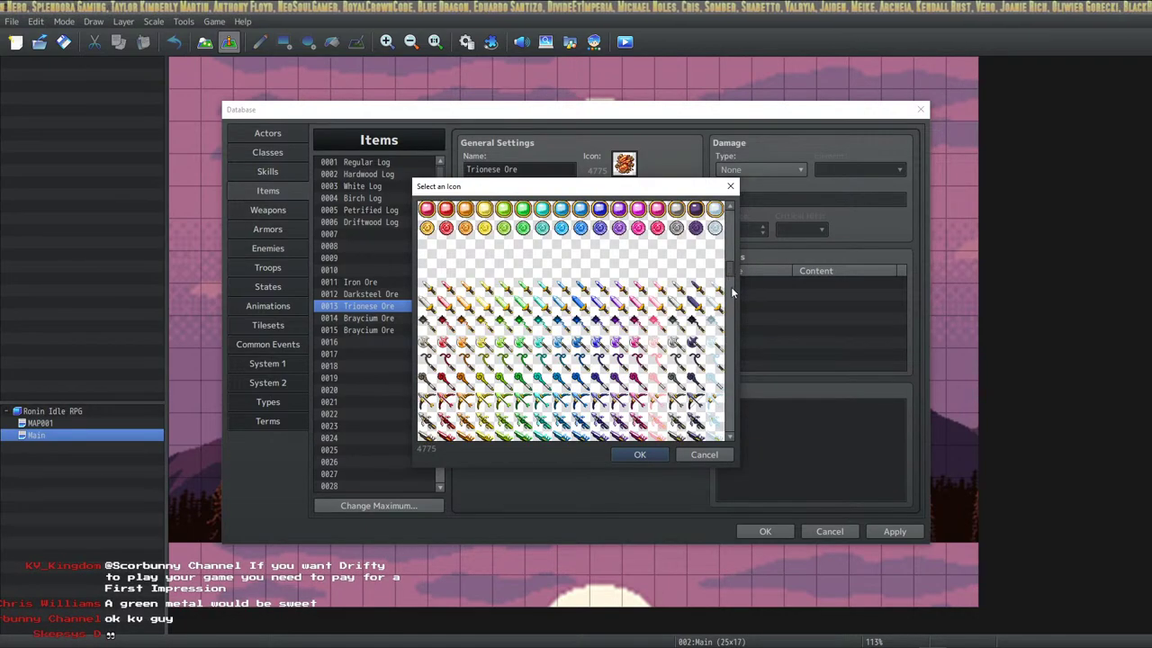
scroll(728, 306, "down", 10)
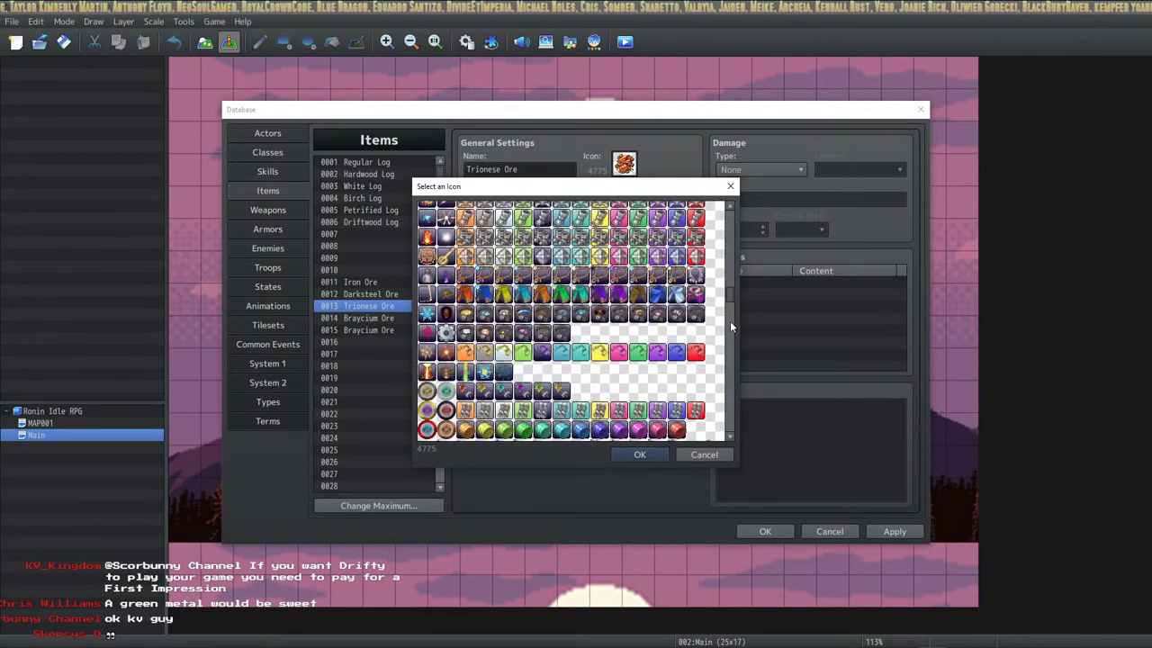
scroll(580, 395, "down", 5)
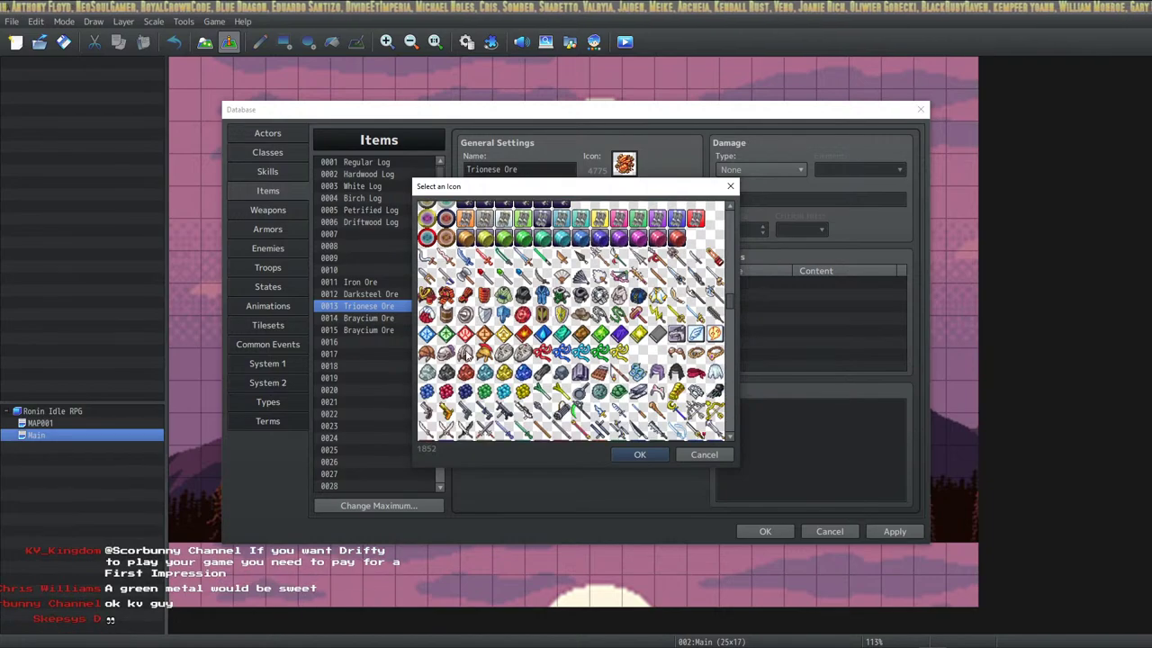
left_click(465, 372)
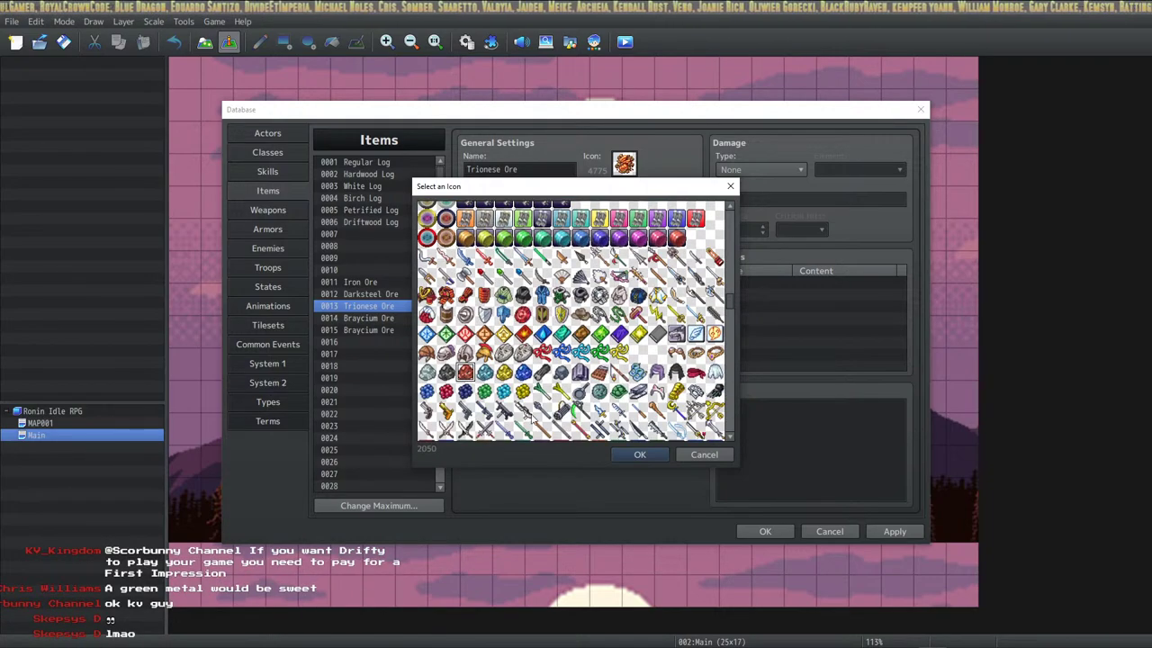
left_click(630, 454)
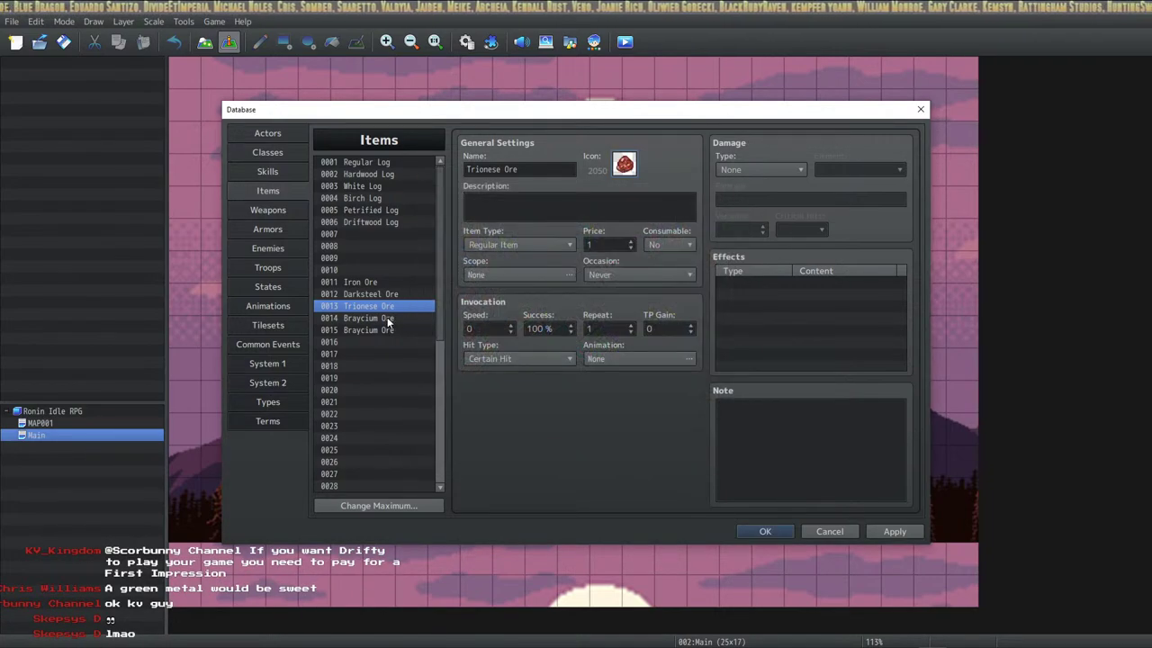
Change the icon of item 0014 Braycium Ore to the teal ore icon 2051 and compare it with item 0013's icon.
left_click(389, 322)
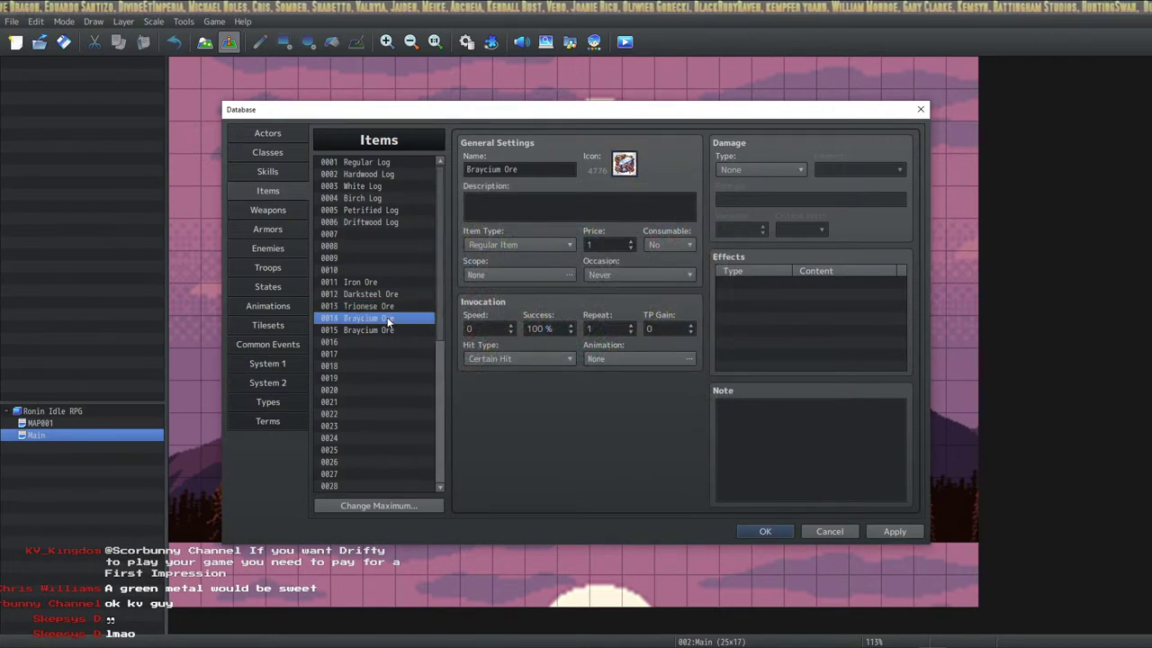
double_click(630, 163)
scroll(732, 291, "down", 6)
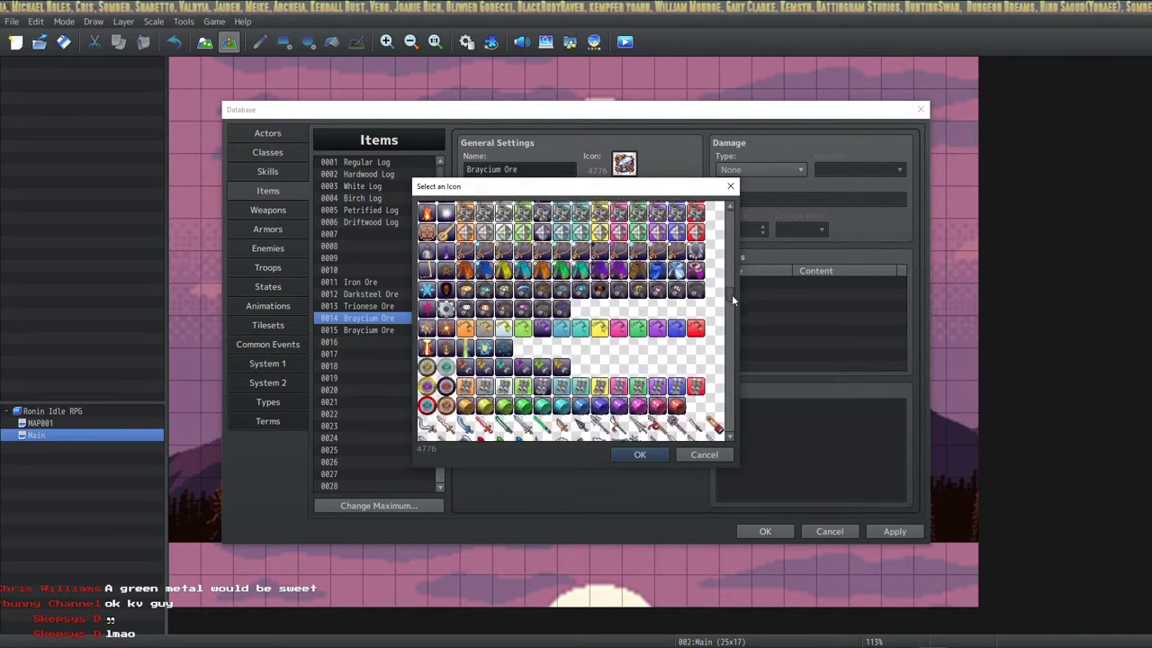
scroll(732, 294, "down", 5)
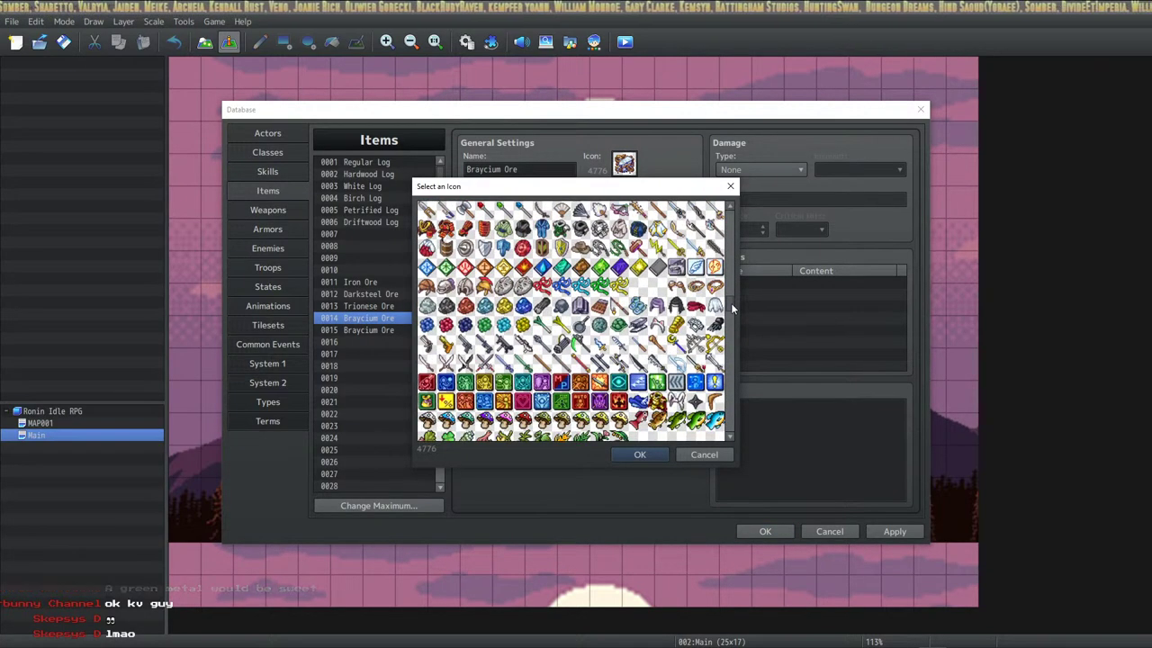
left_click(485, 307)
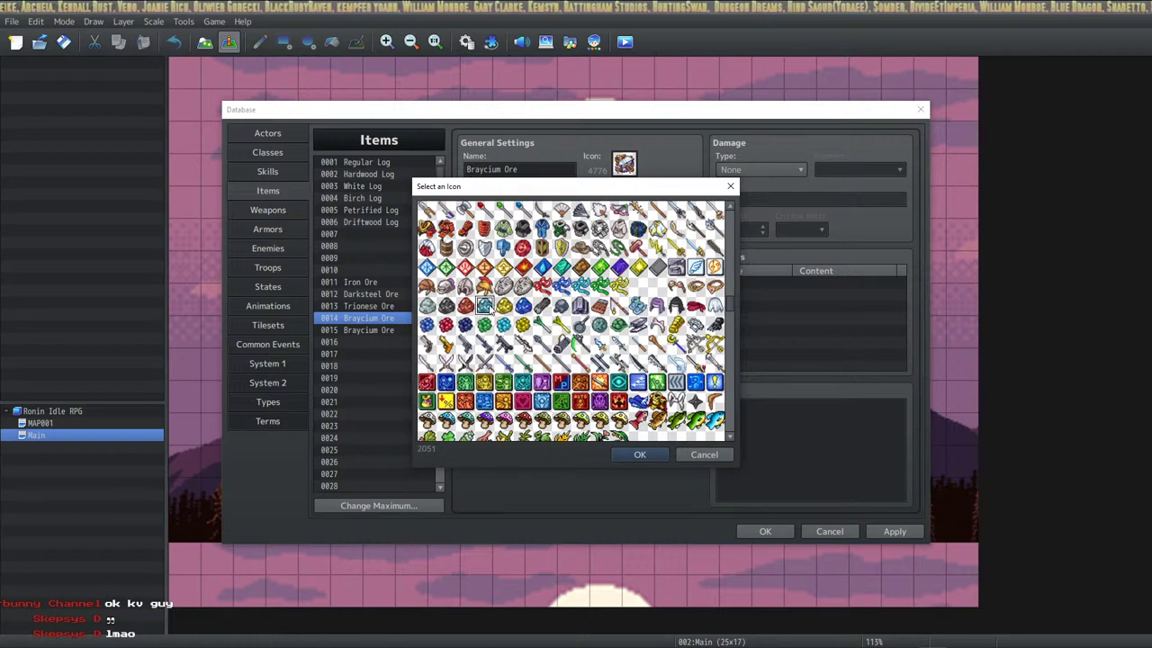
left_click(636, 454)
left_click(373, 305)
left_click(382, 319)
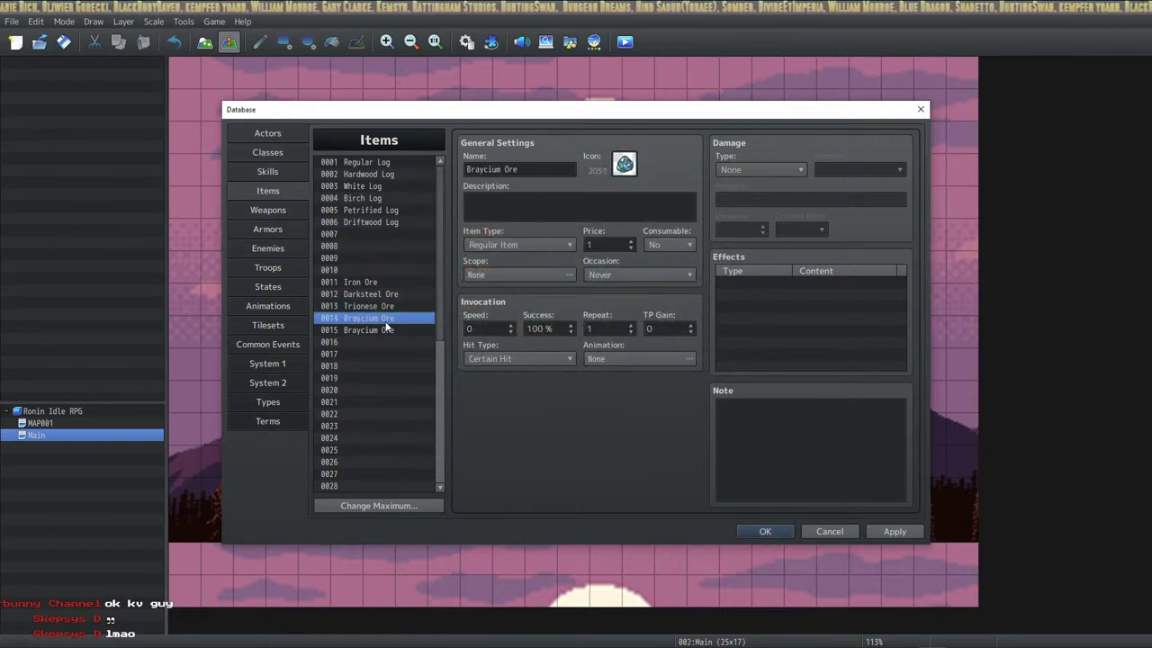
Remove the word Braycium from the name of item 0015, keeping only Ore.
left_click(396, 332)
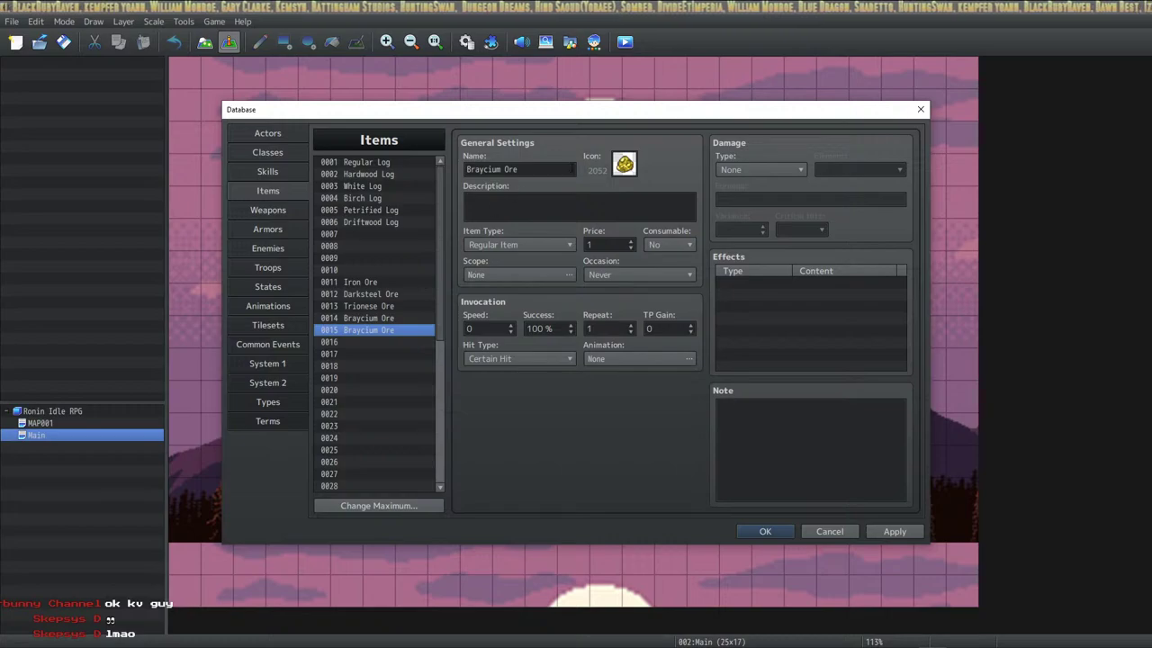
double_click(493, 169)
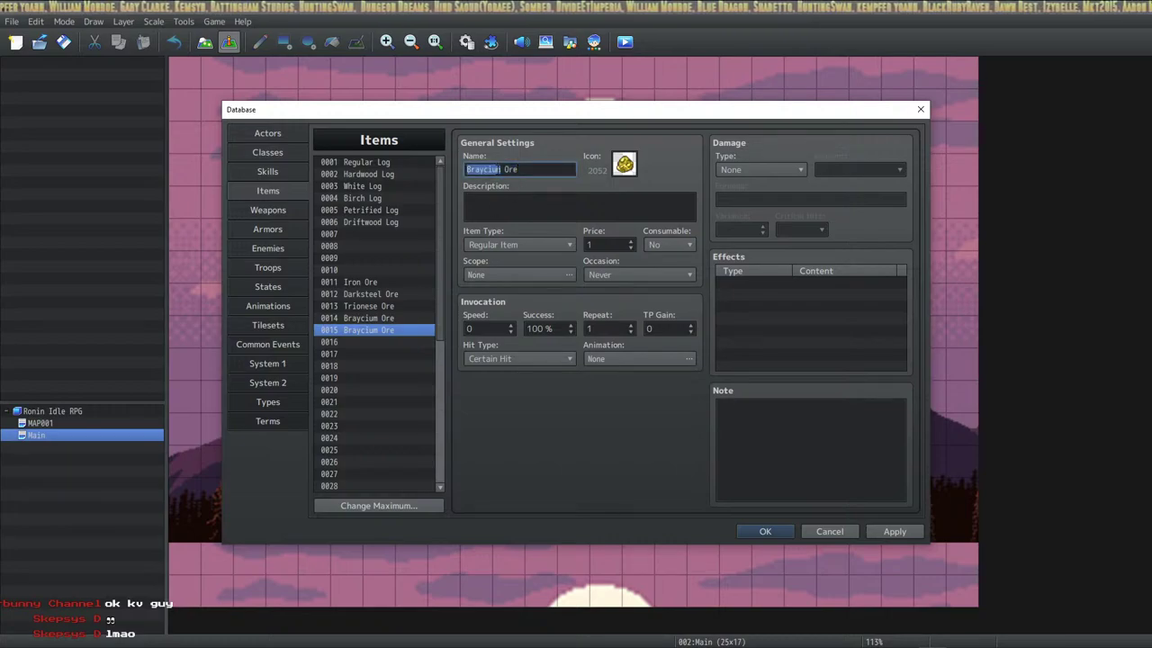
key("BackSpace")
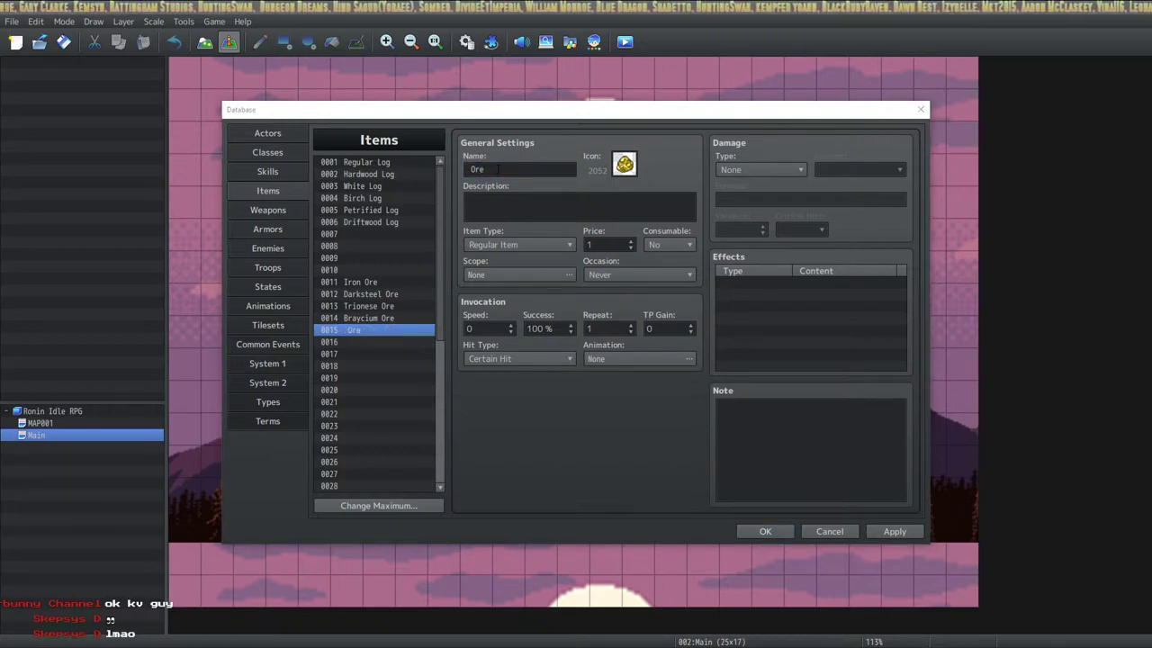
Switch to the metal and element name generator in the browser, generate new names and copy Hestum.
key("alt+Tab")
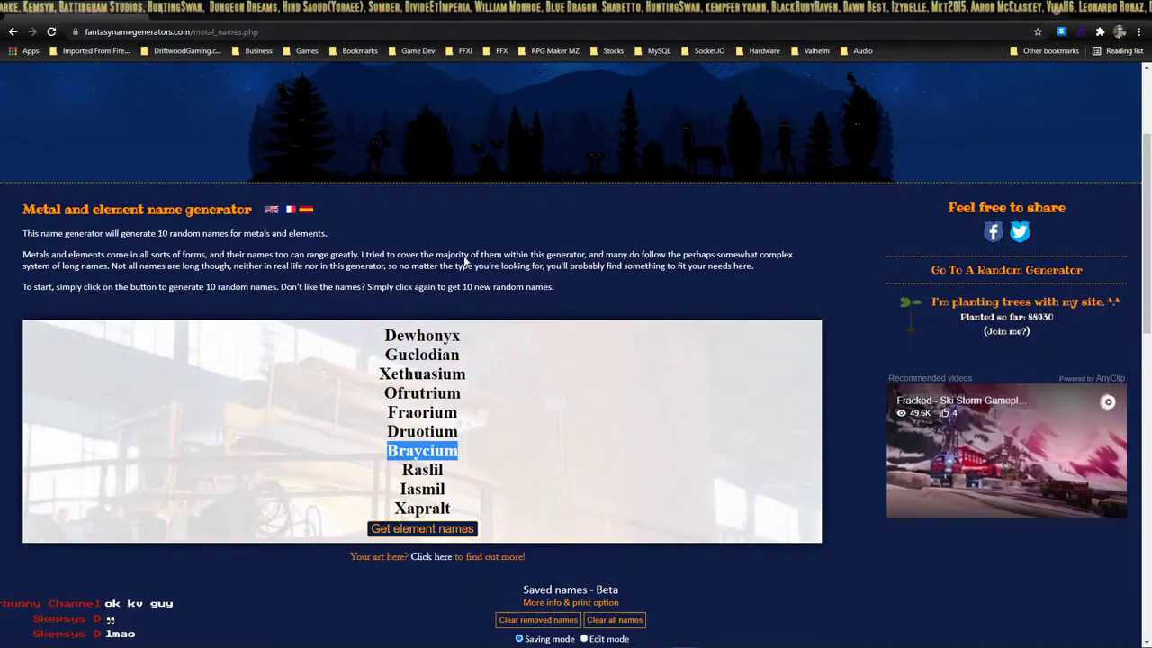
left_click(423, 529)
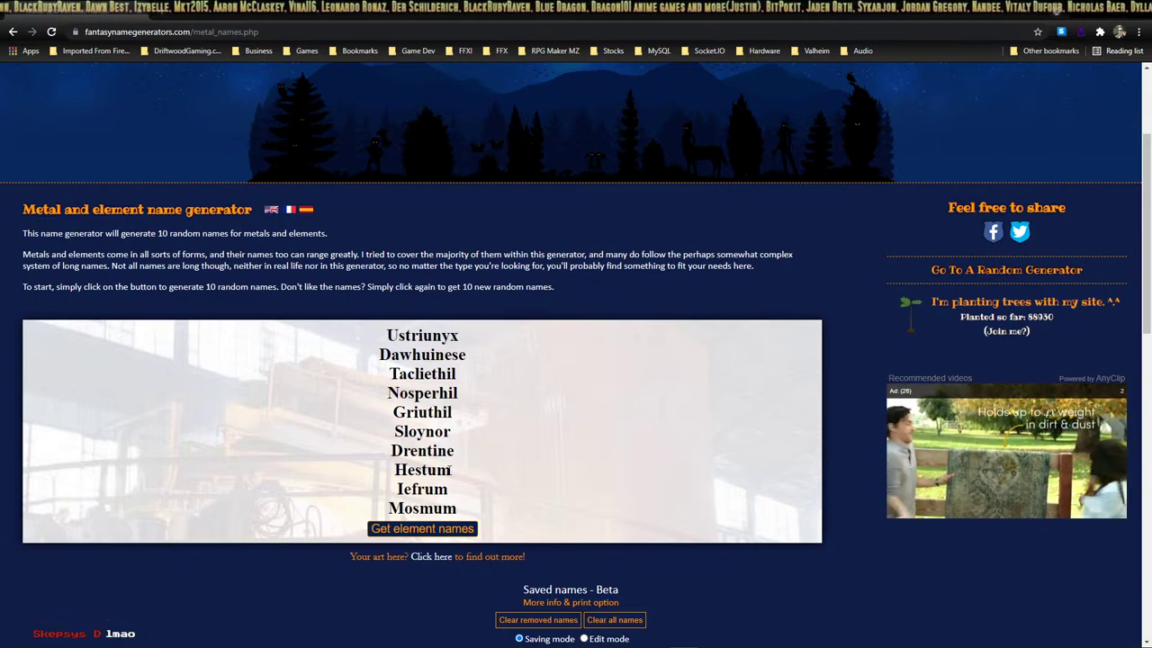
left_click_drag(450, 470, 396, 470)
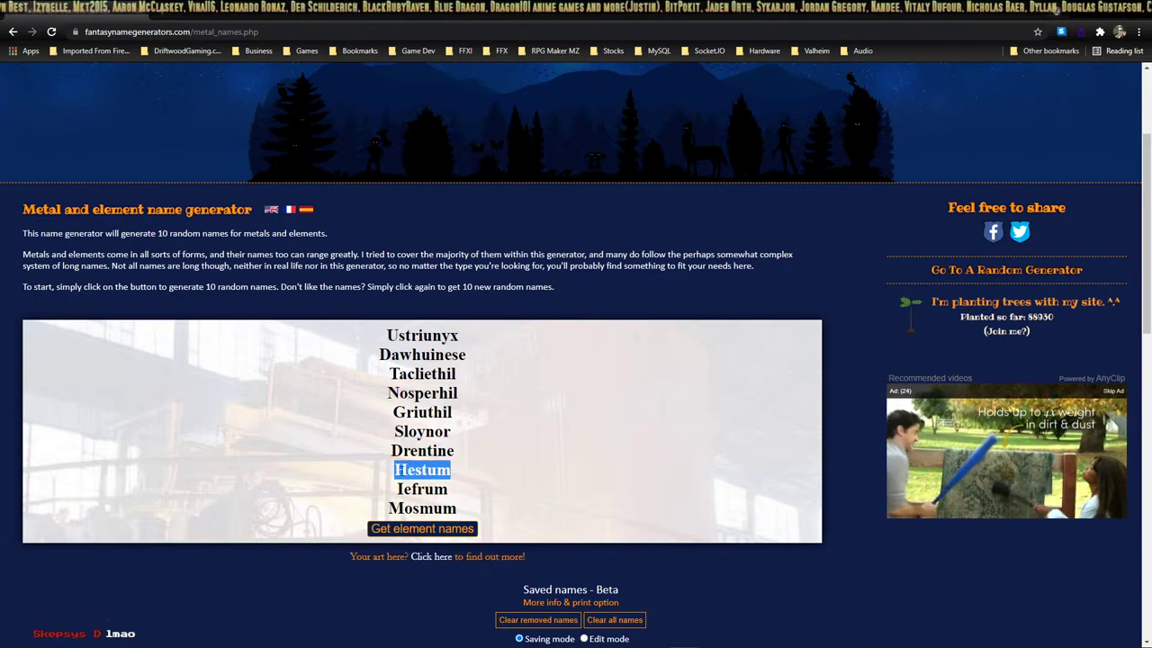
right_click(400, 466)
left_click(428, 476)
Generate another set of element names and compare candidates such as Draenor, Skuocium, Tusmite and Fogrine.
left_click(423, 529)
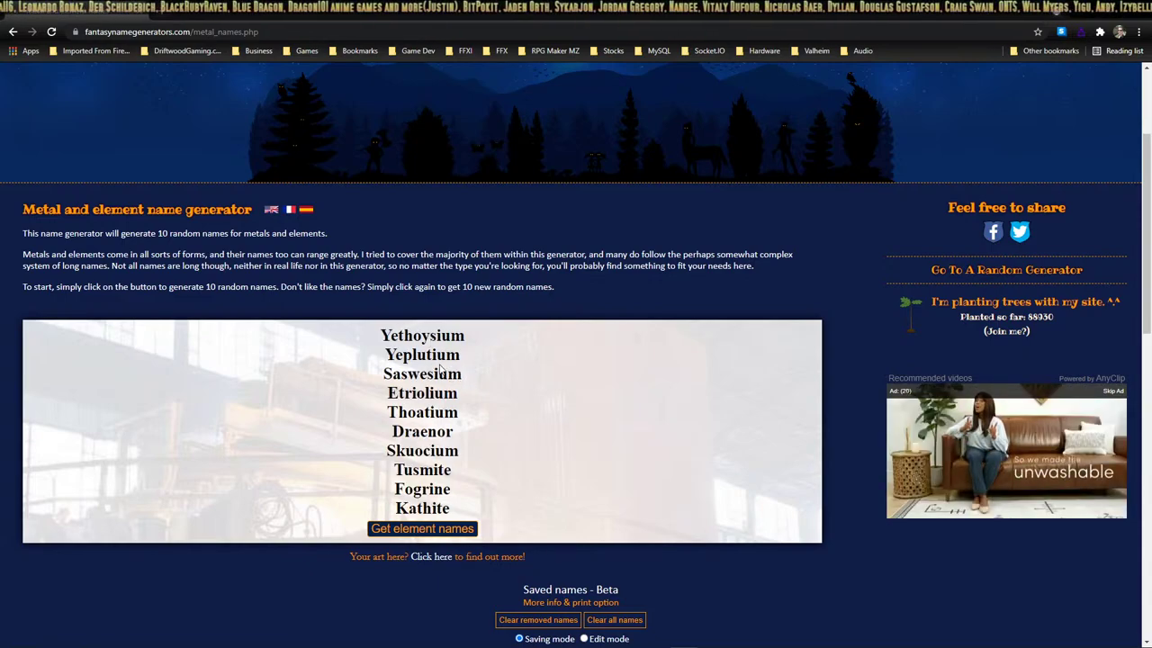
left_click_drag(451, 434, 393, 433)
left_click(393, 433)
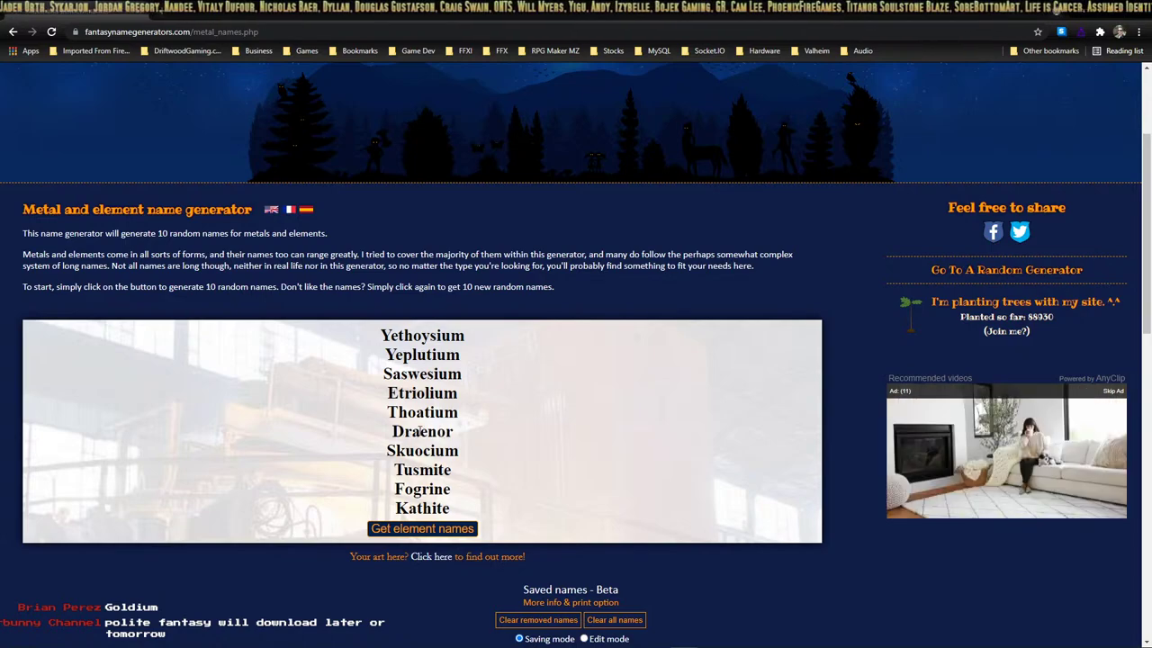
double_click(446, 432)
double_click(445, 451)
double_click(440, 489)
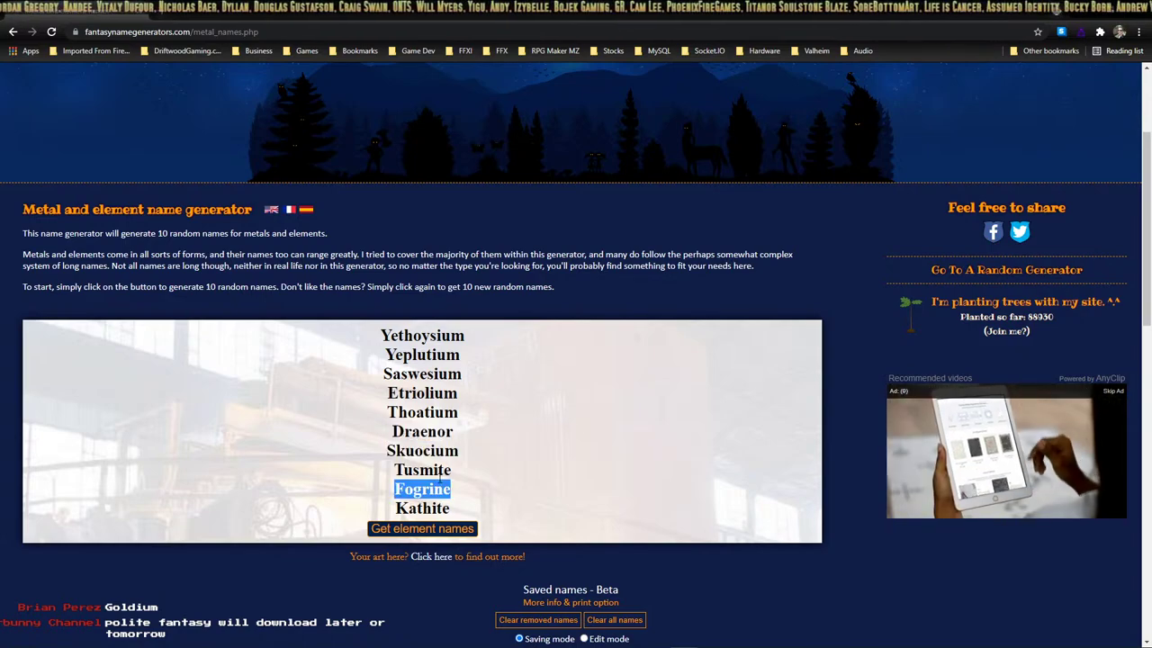
left_click(442, 471)
double_click(443, 470)
double_click(446, 491)
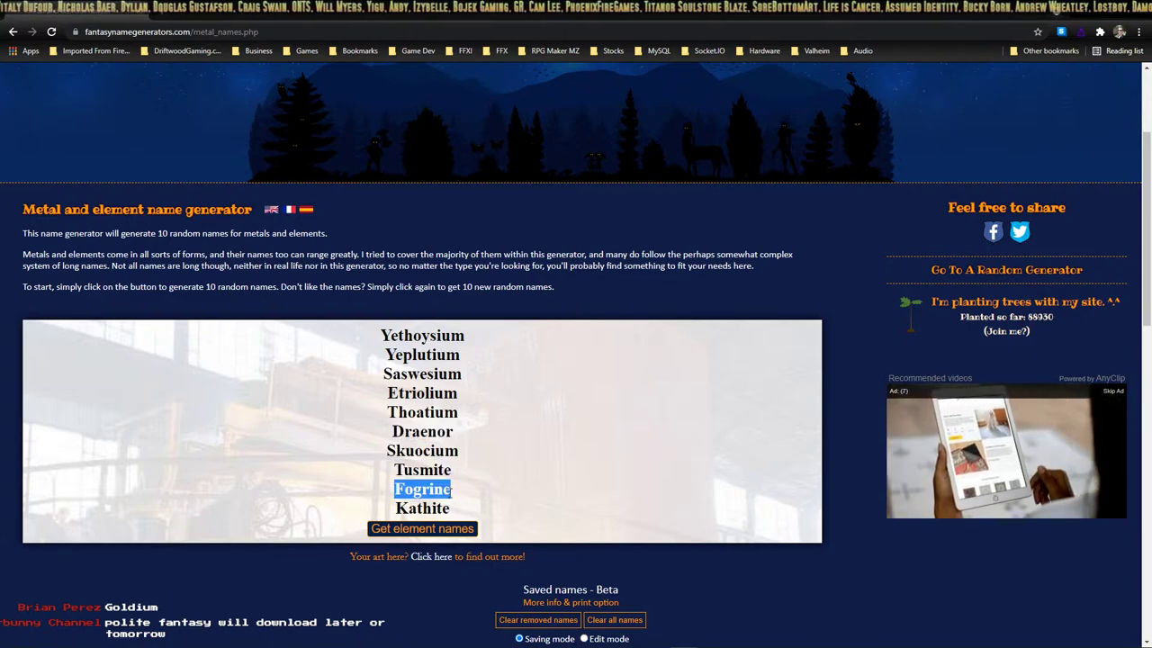
left_click(448, 490)
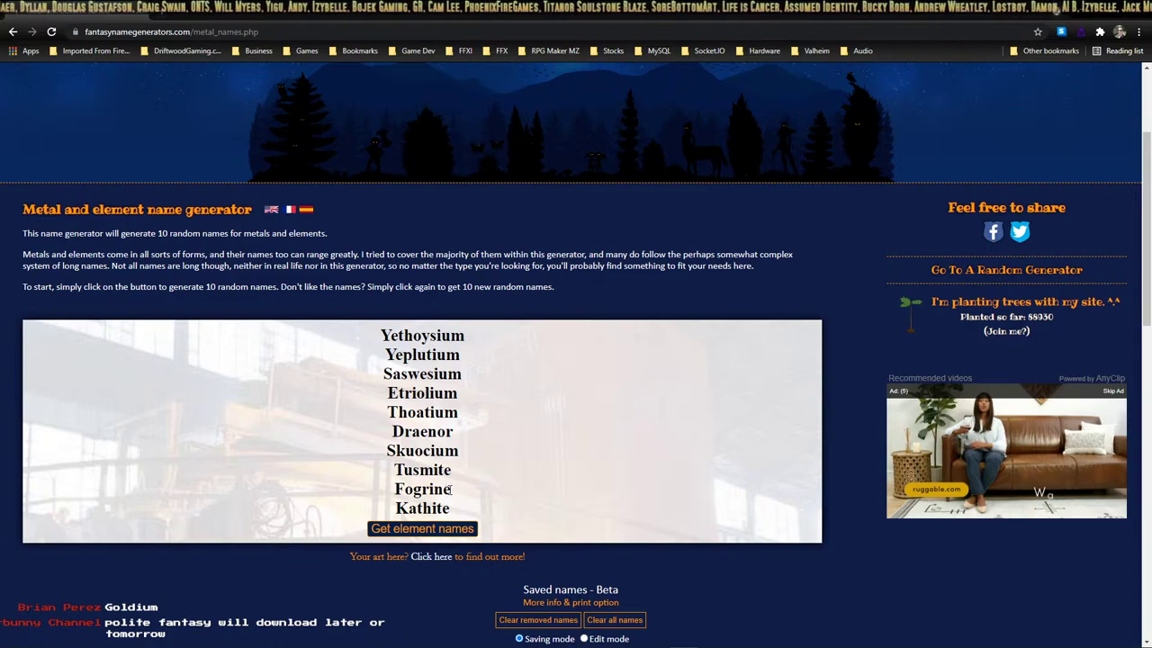
Copy the name Fogrine, switch back to RPG Maker MZ and rename item 0015 to Fogrine Ore.
double_click(447, 490)
right_click(422, 488)
left_click(444, 497)
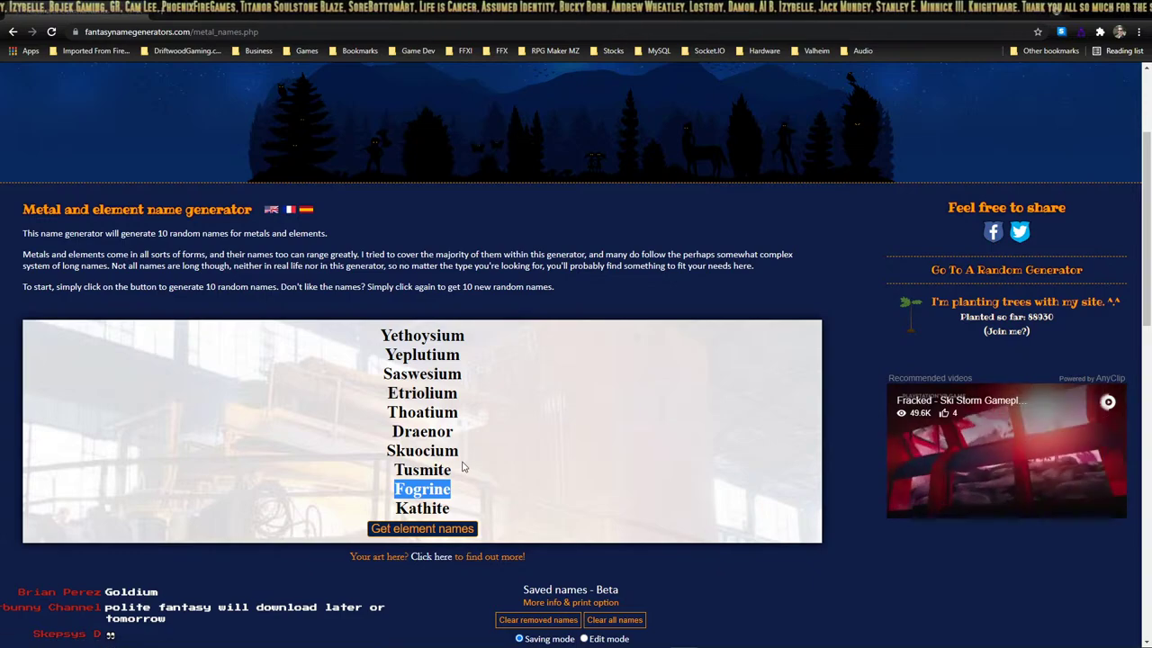
key("alt+Tab")
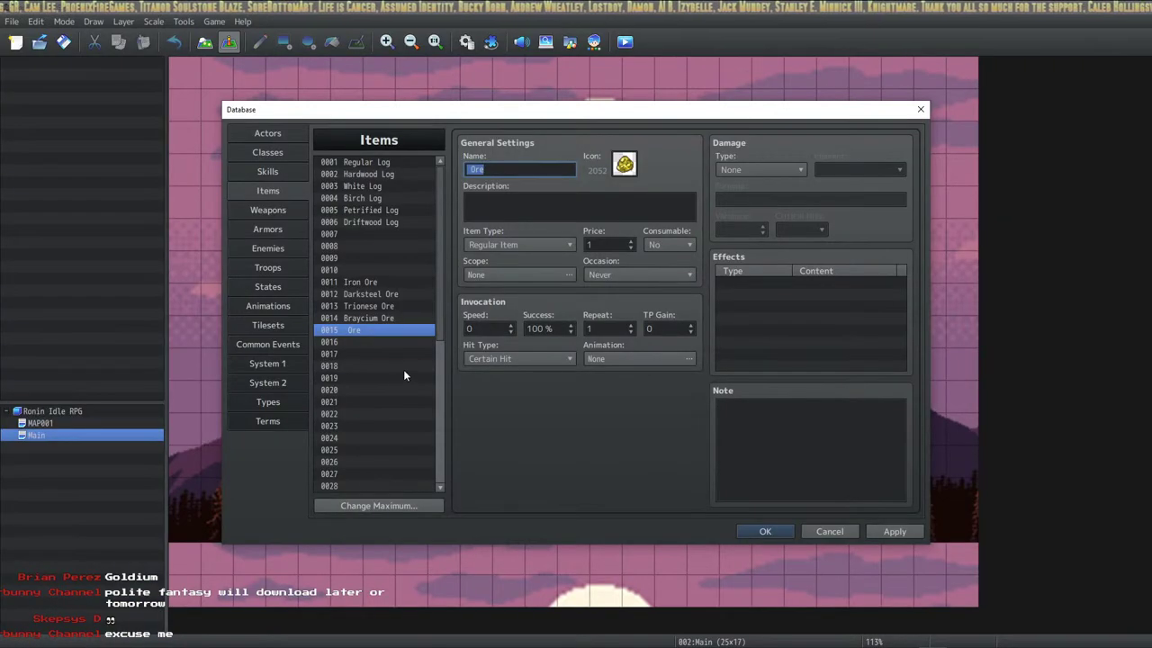
left_click(468, 169)
key("ctrl+v")
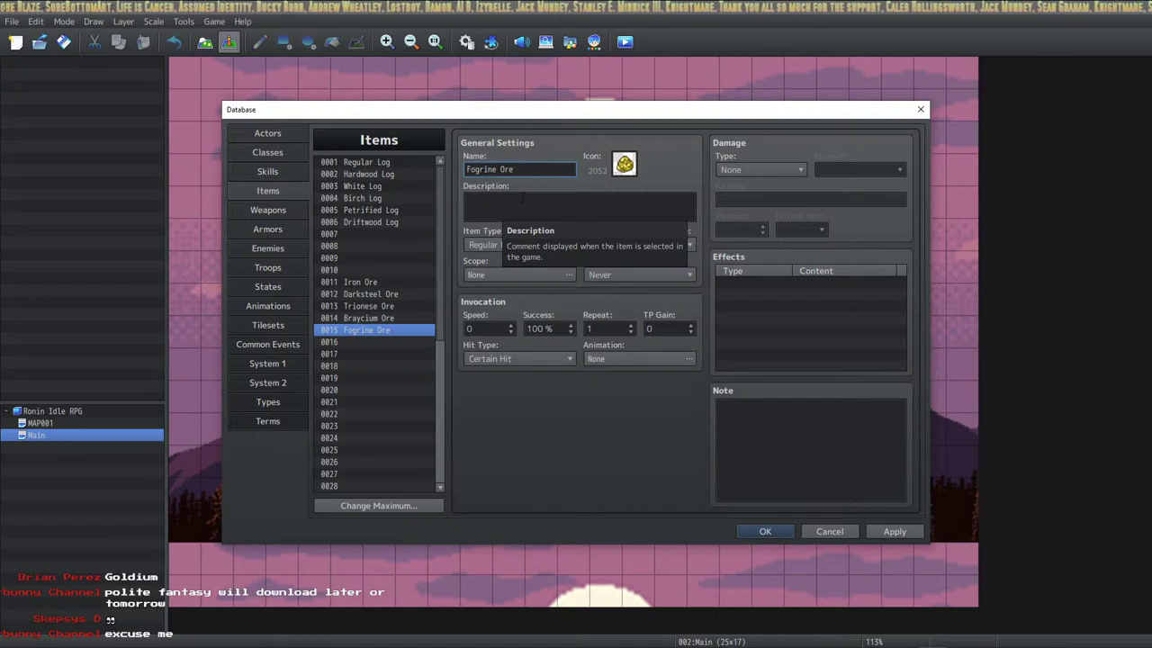
Switch to the browser's name generator to view one more set of element names, and return to RPG Maker MZ.
key("alt+Tab")
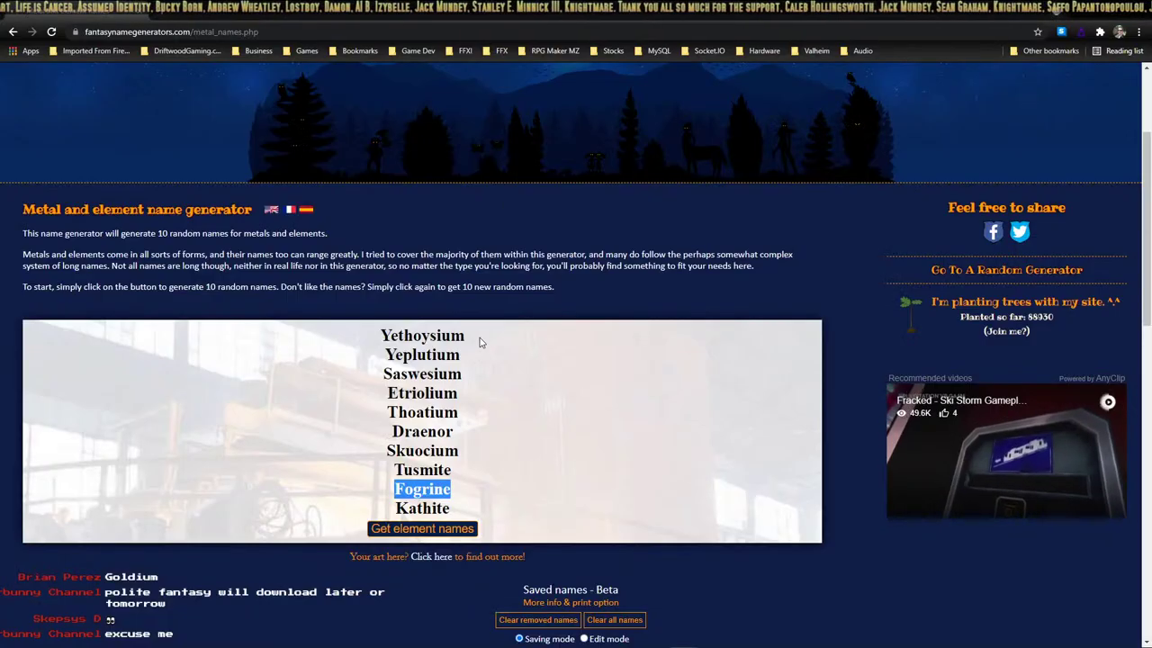
left_click(422, 528)
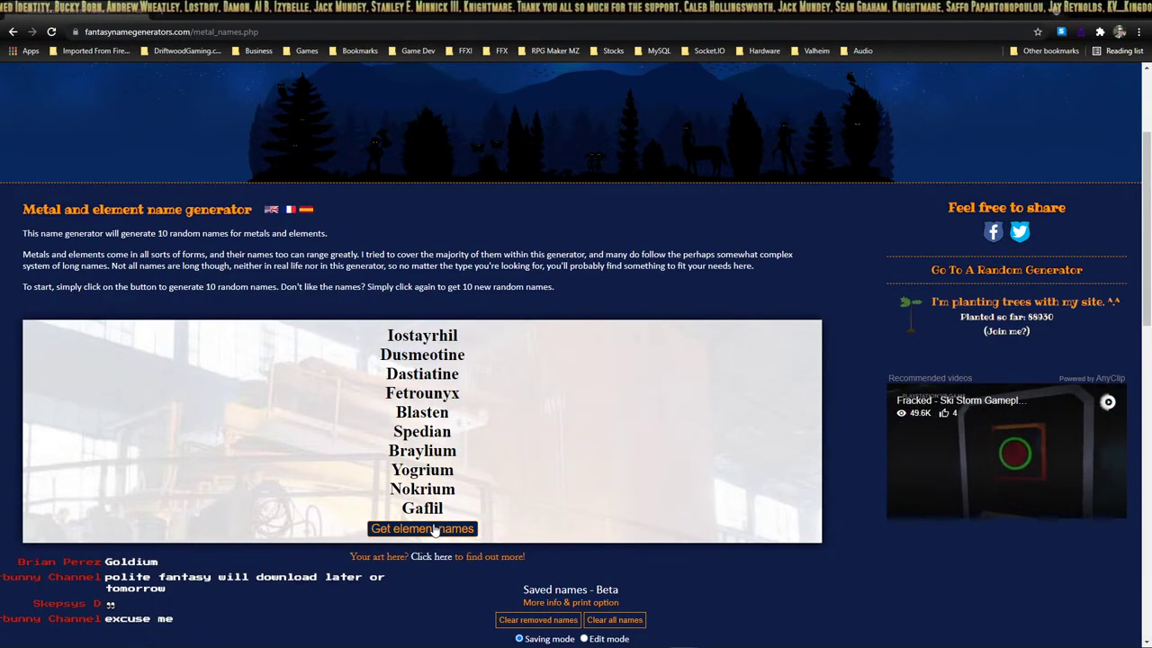
key("alt+Tab")
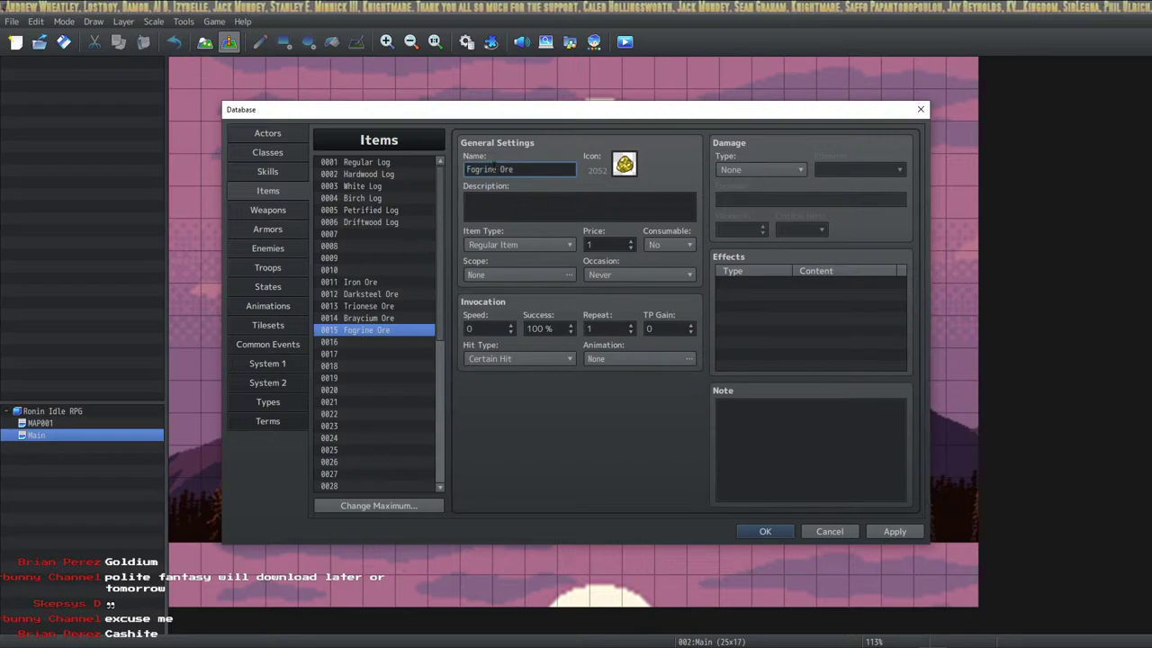
Rename item 0015 to Kathite Ore.
left_click_drag(495, 168, 455, 171)
type("Kathi")
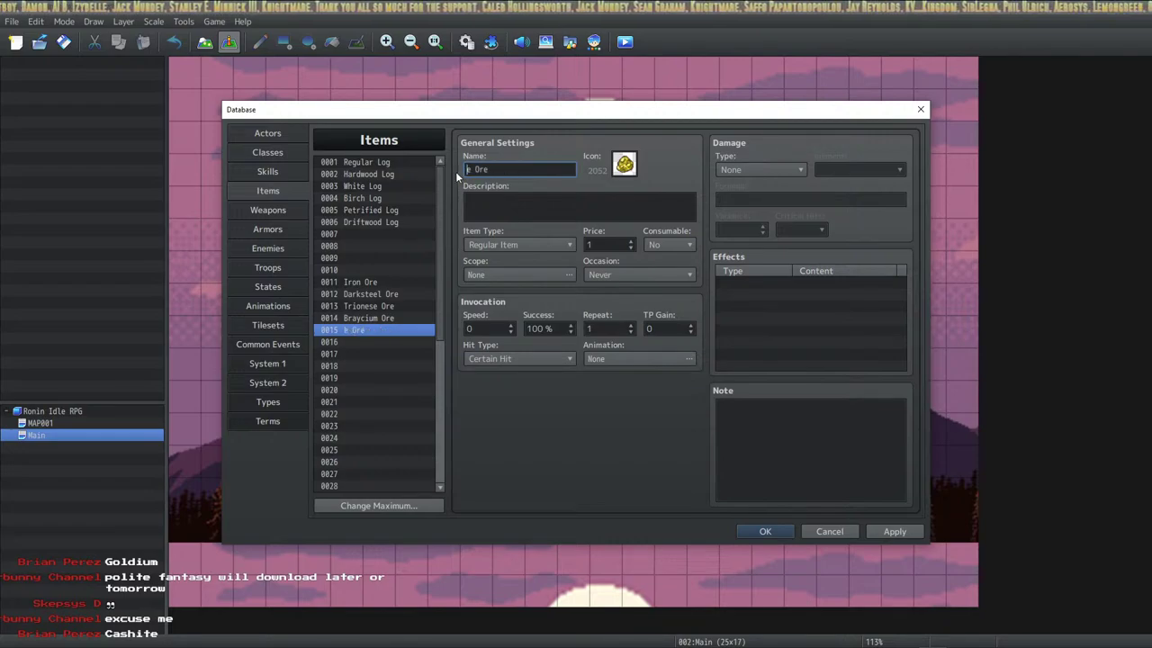
type("te")
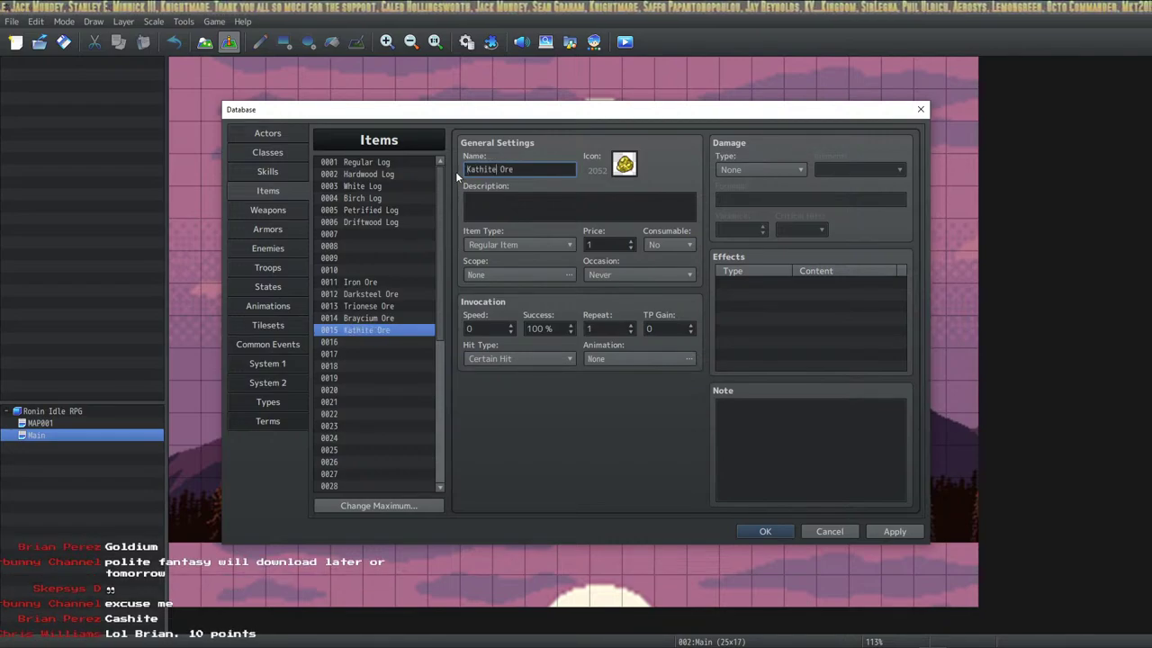